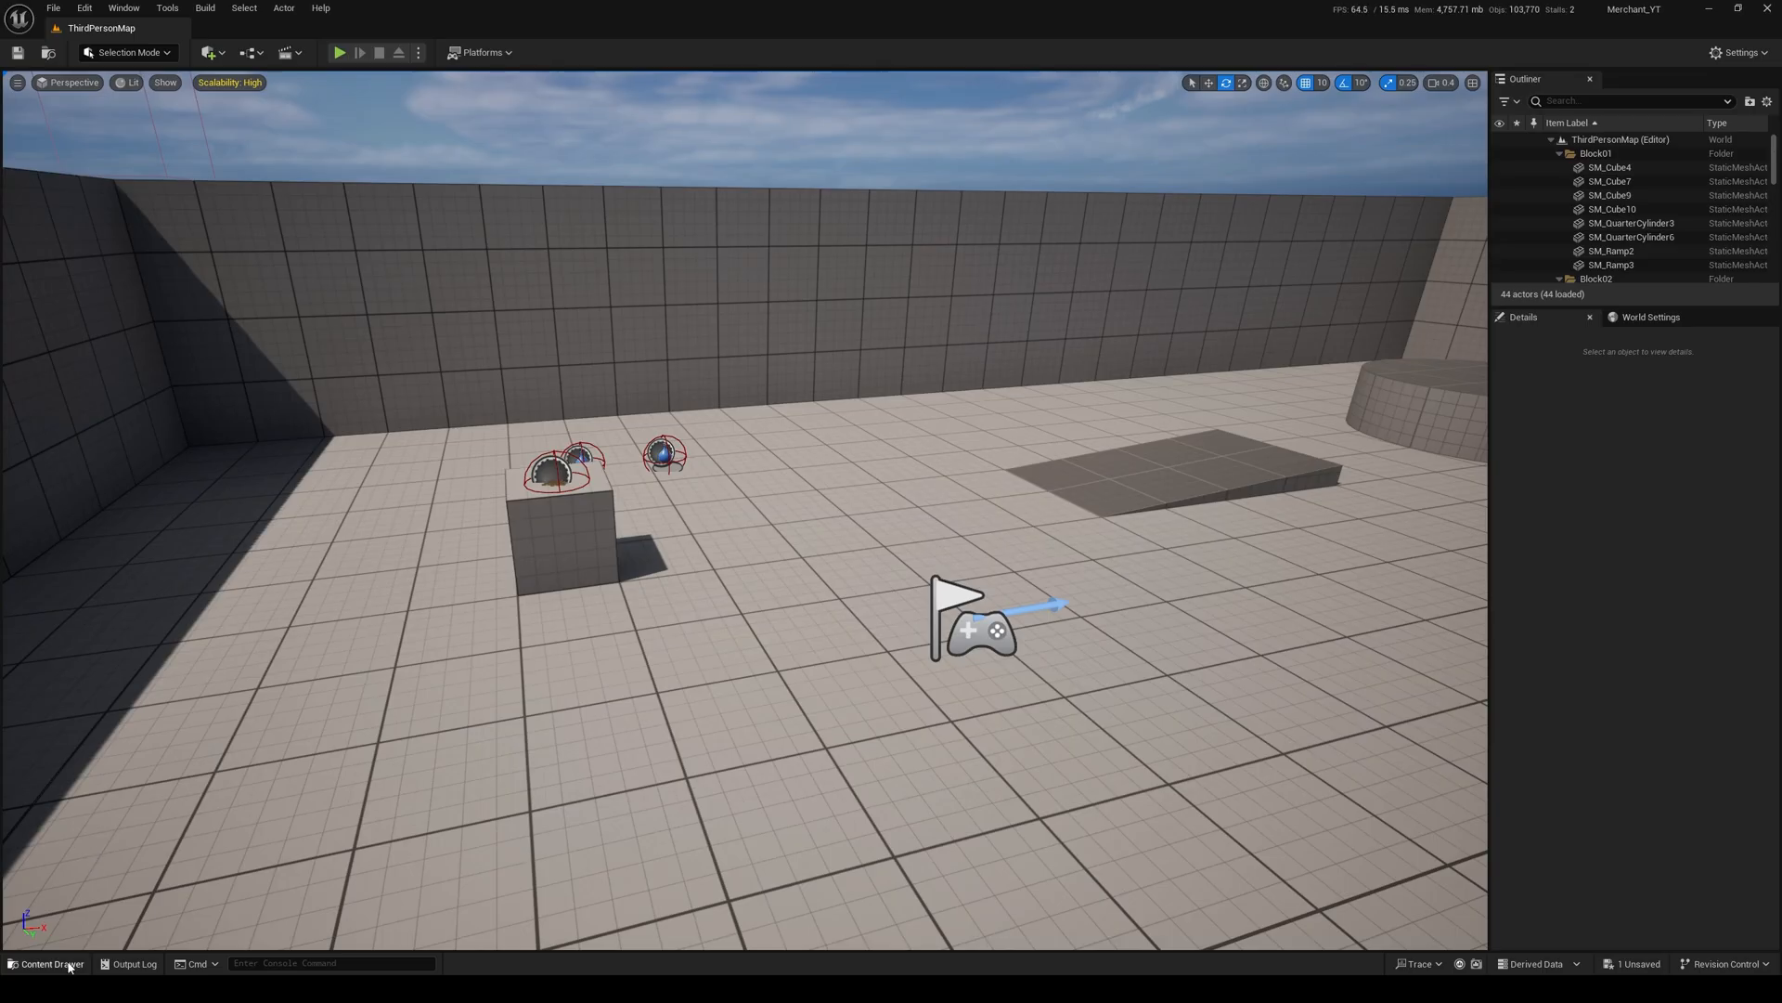
Step: Create a Blueprint Class with Character as its parent in the Merchant folder and name it BP_Merchant
left_click(48, 963)
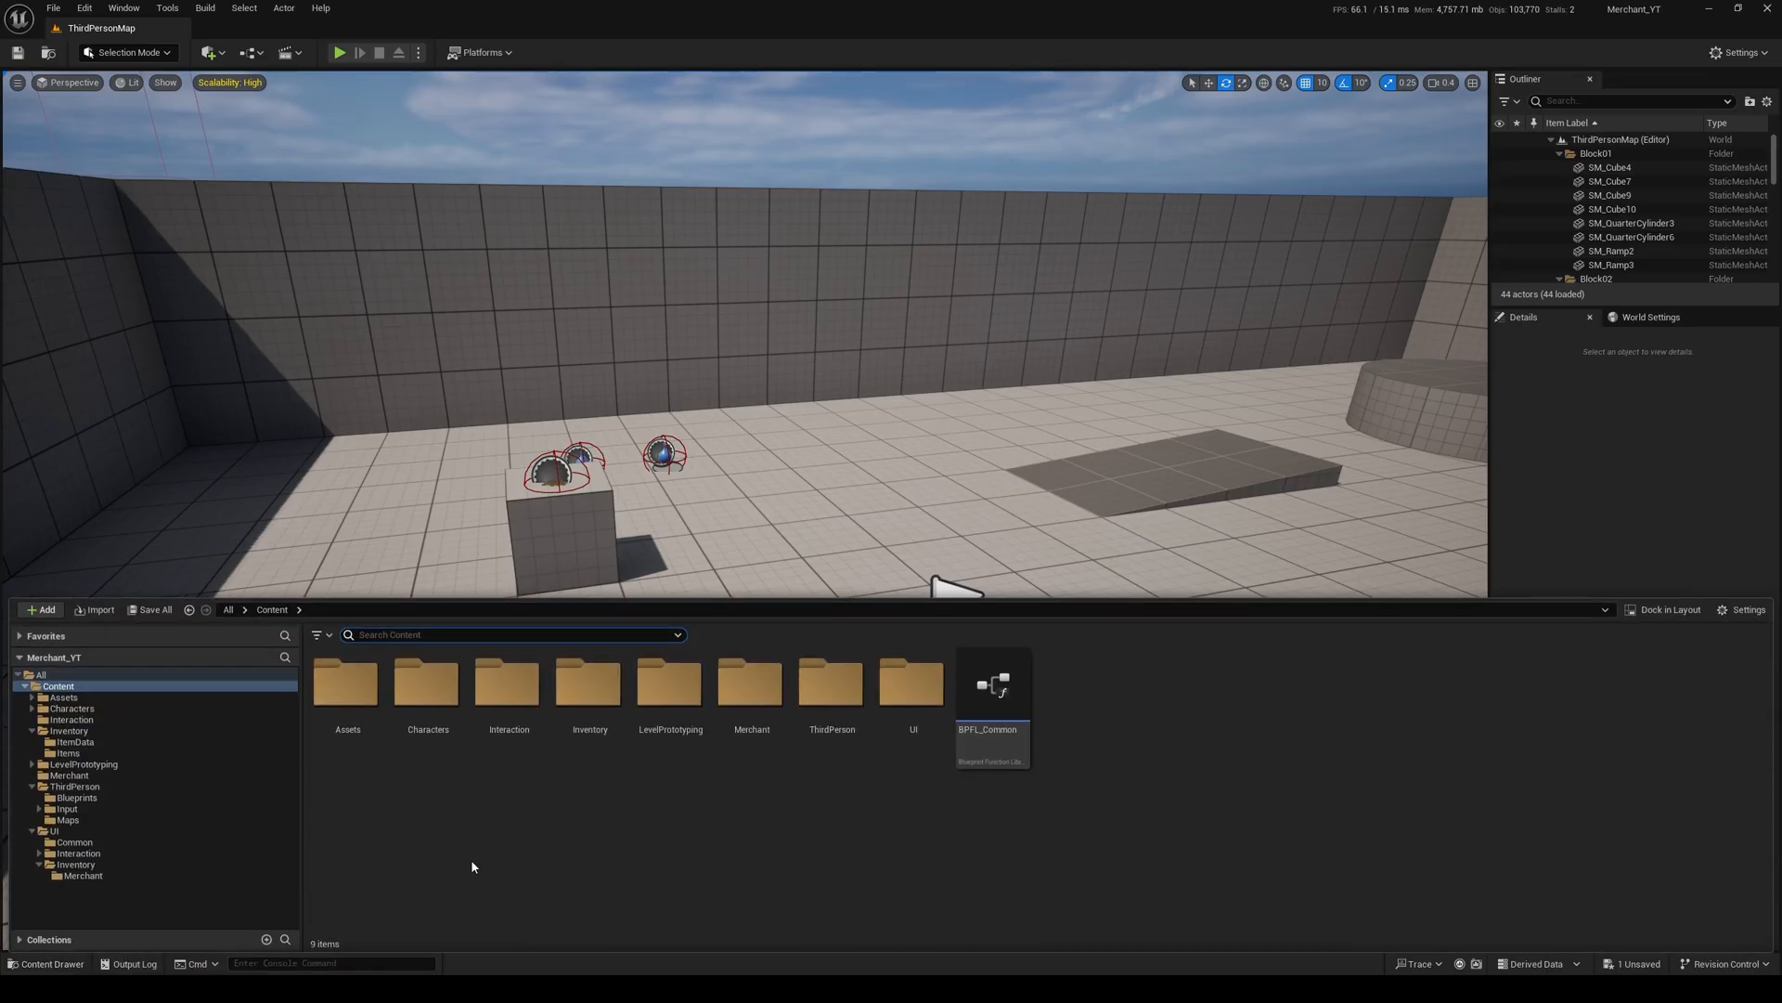
double_click(748, 707)
right_click(599, 732)
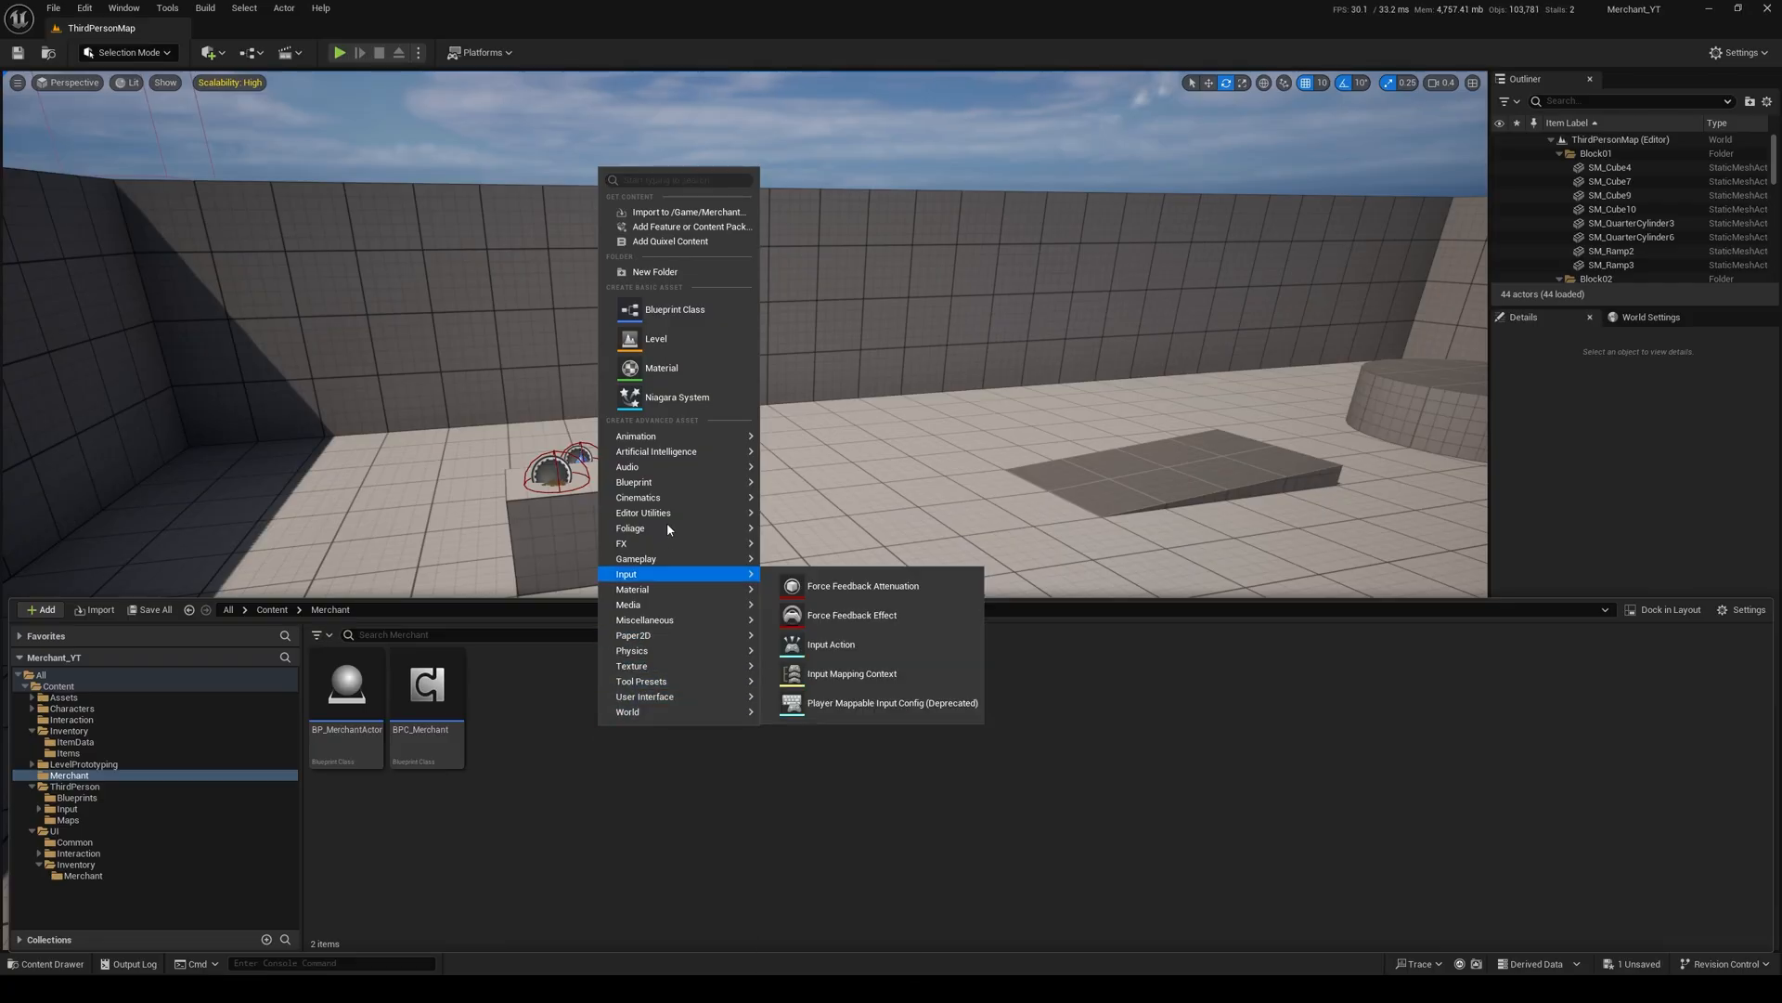
left_click(676, 312)
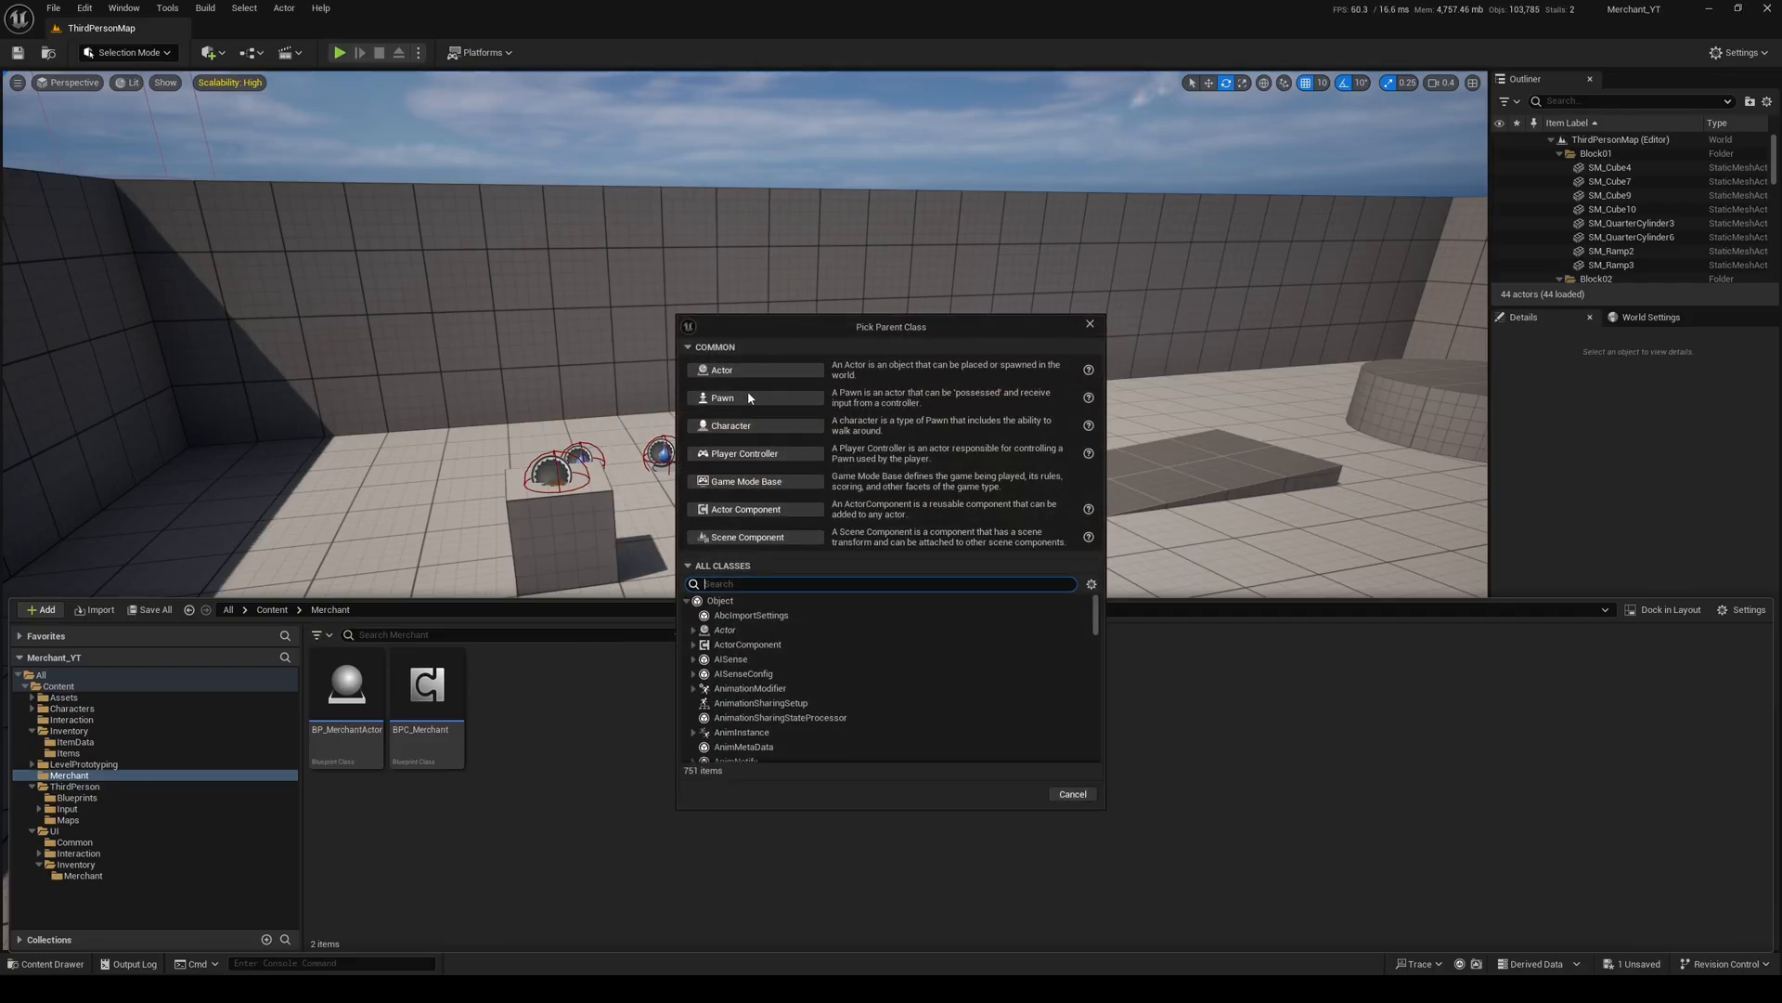
left_click(780, 452)
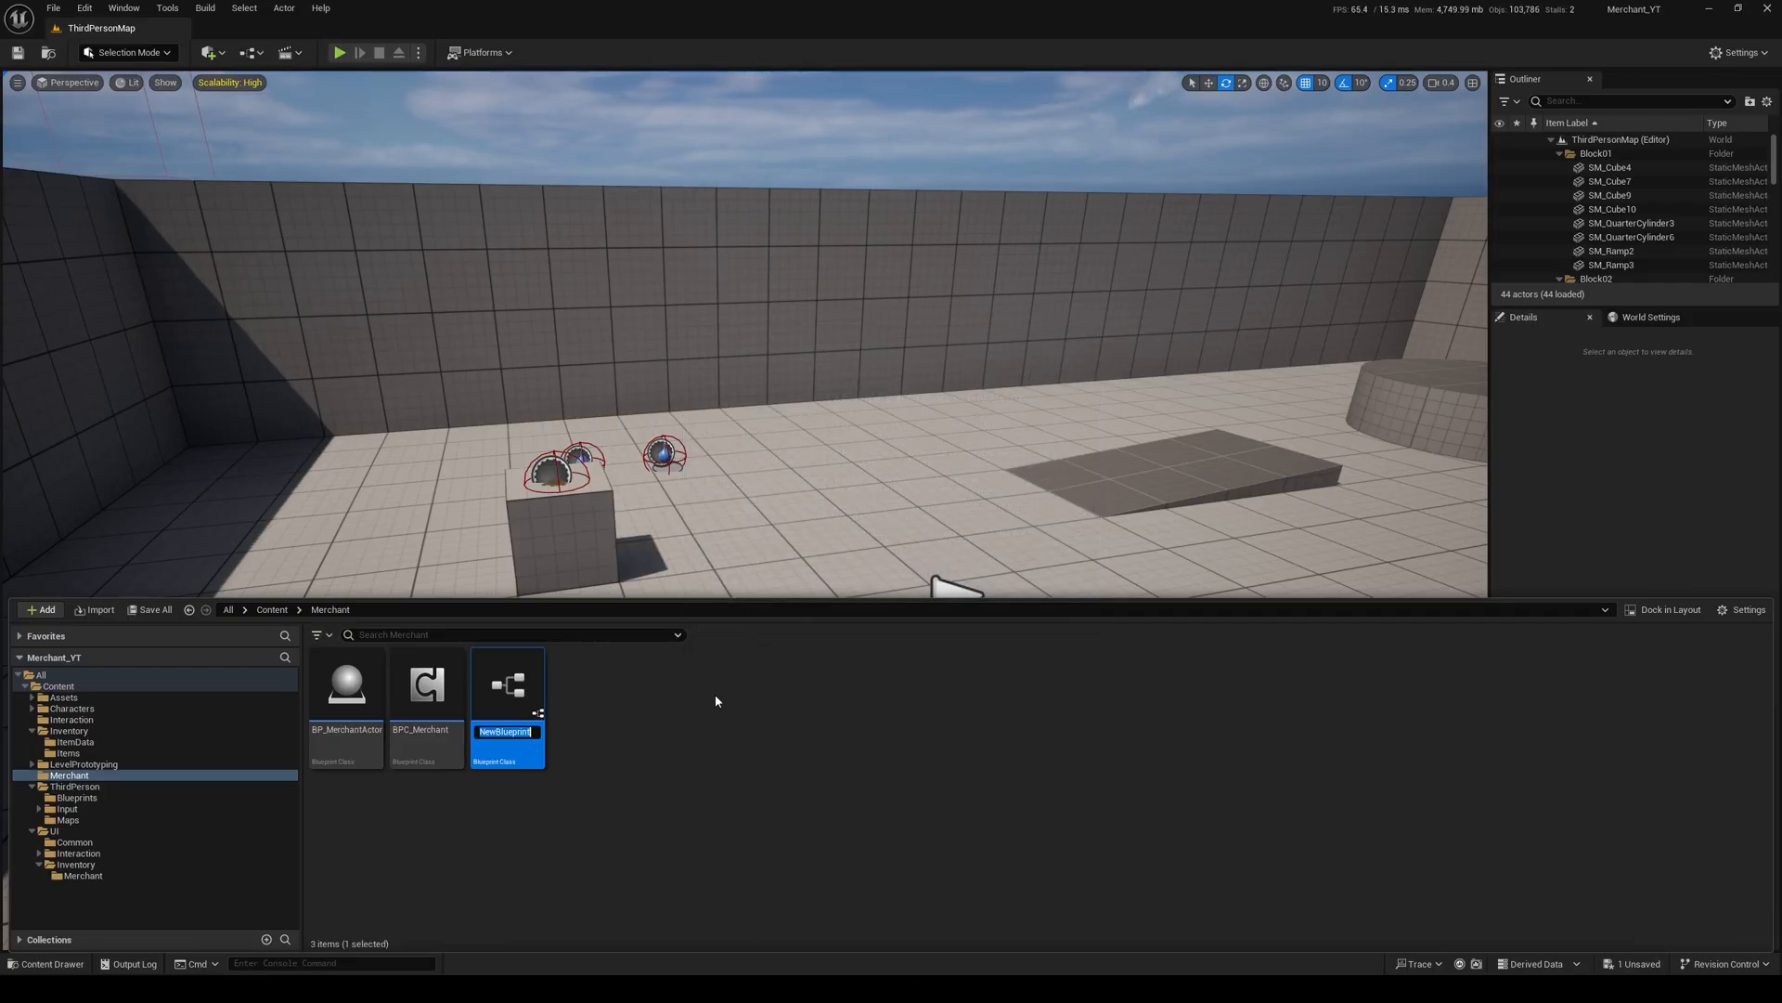
type("BP_Merchant")
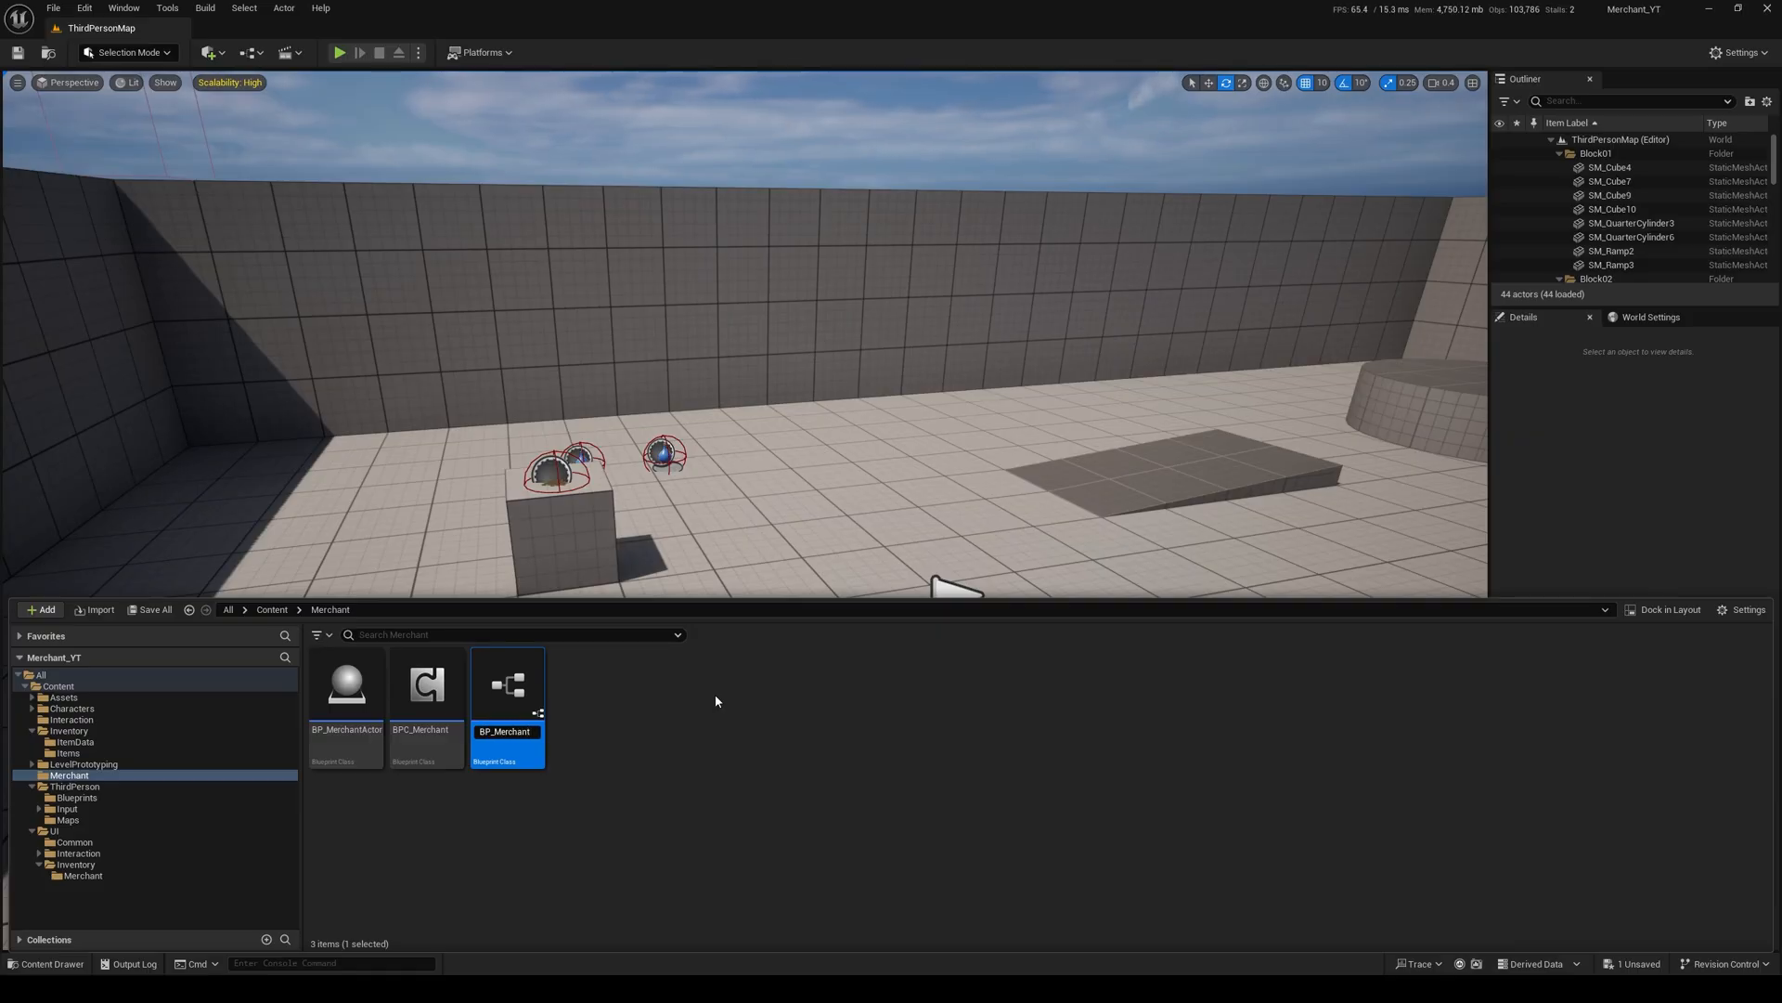
key("Return")
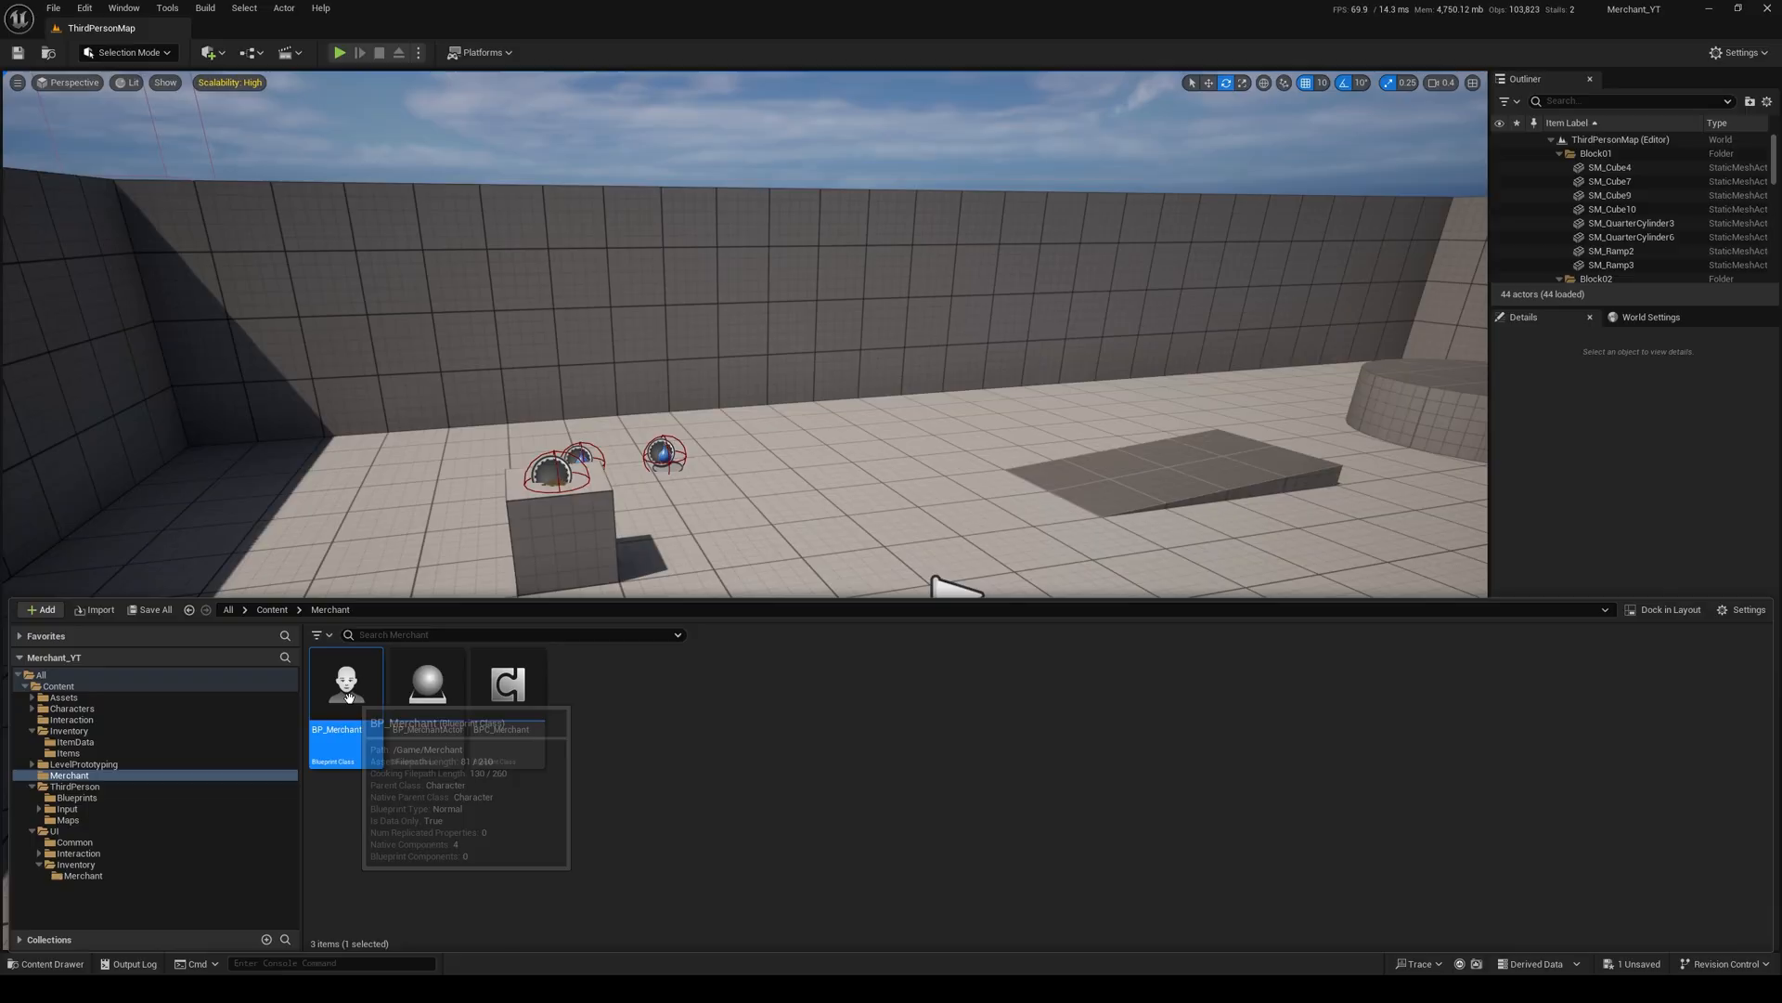
Step: Open the BP_Merchant blueprint and assign SKM_Manny as the Mesh component's skeletal mesh asset
double_click(347, 692)
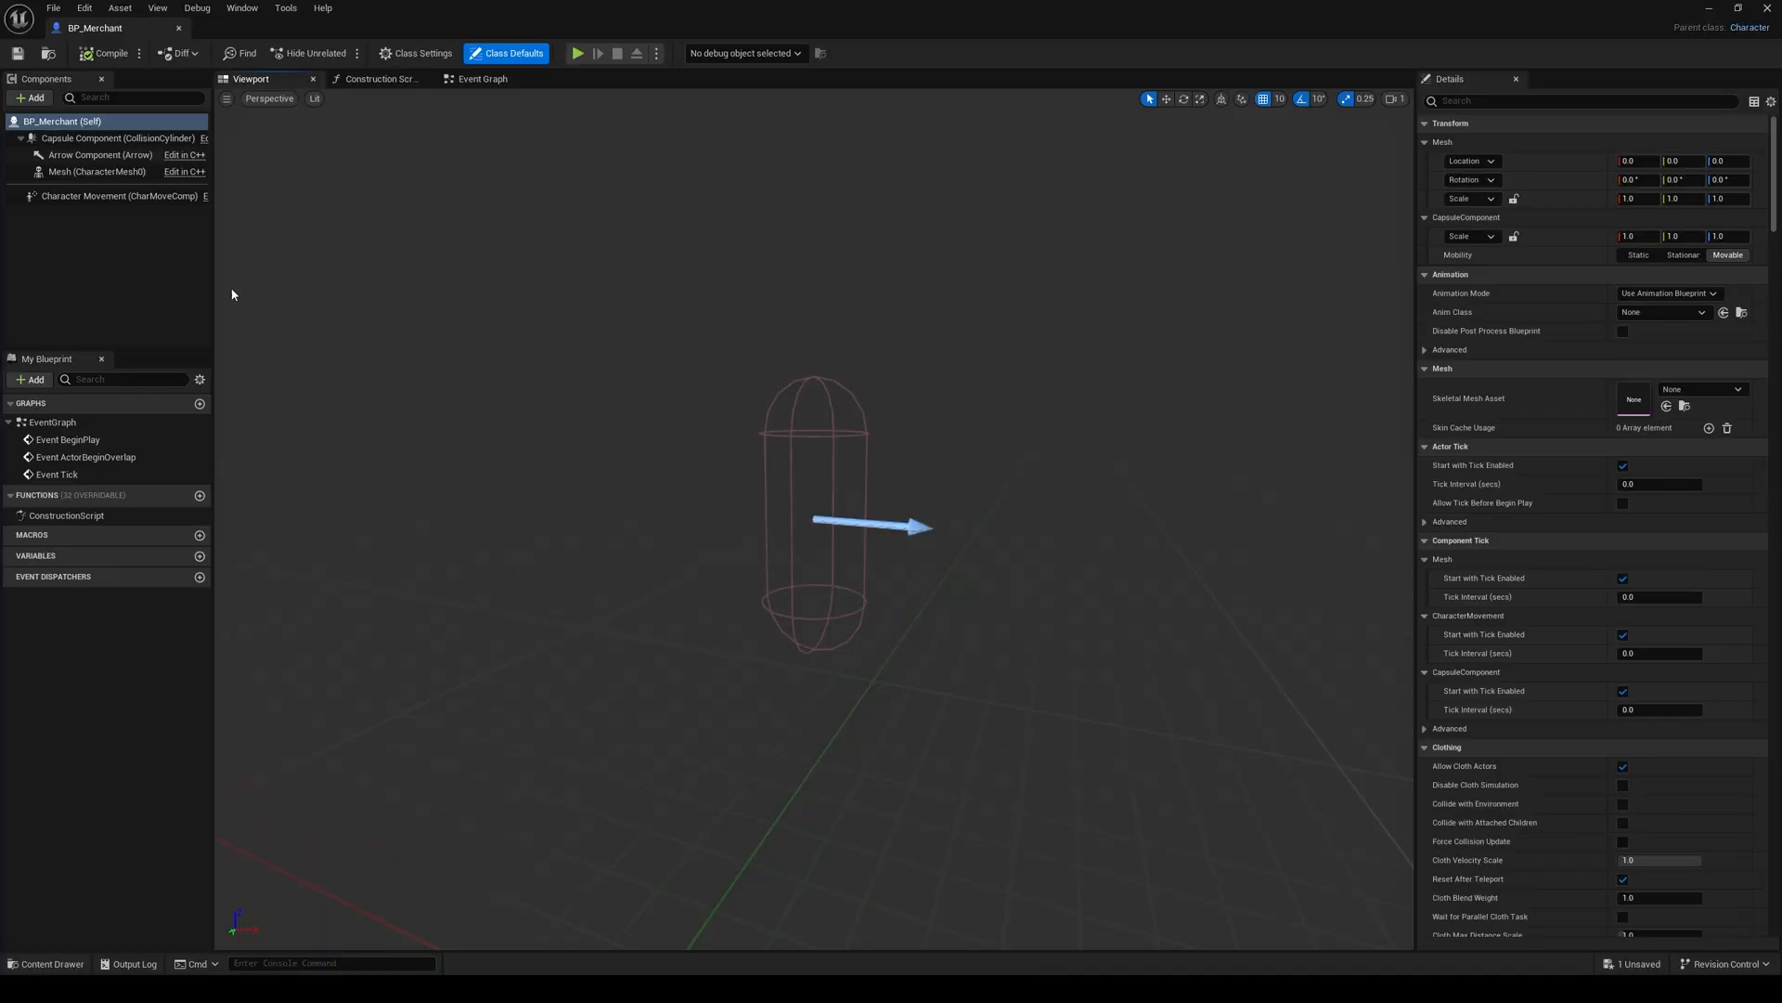
left_click(96, 171)
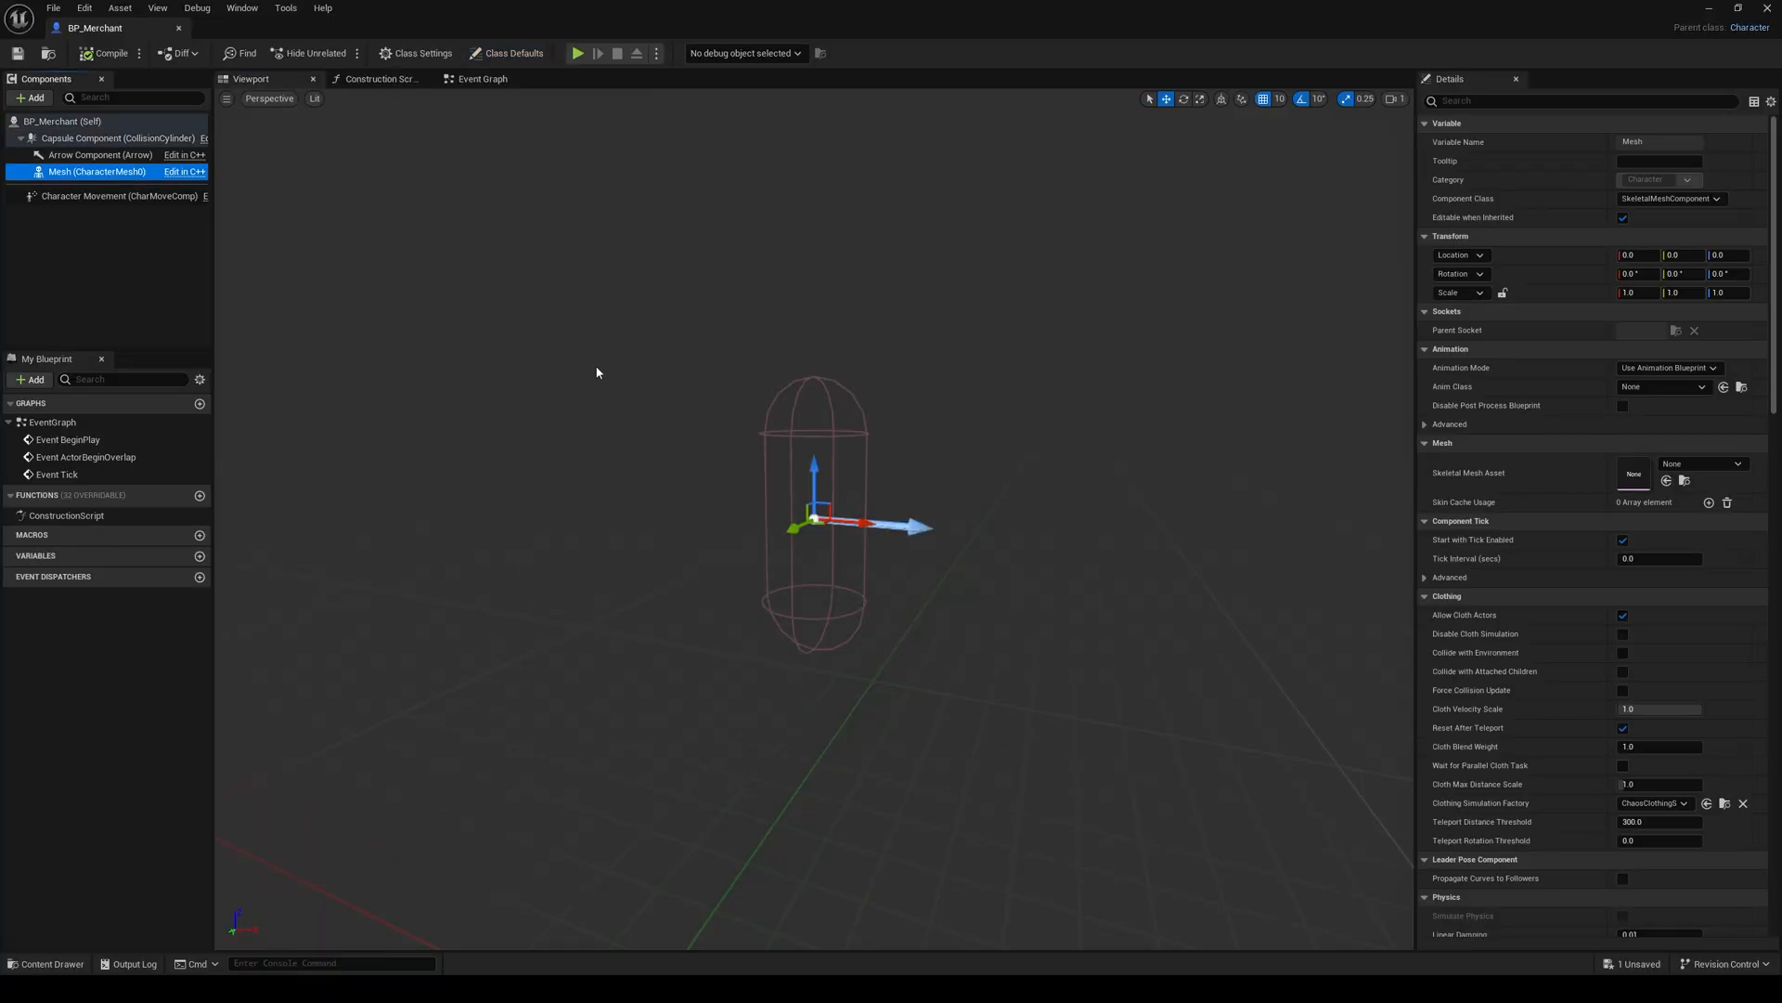
left_click(1694, 463)
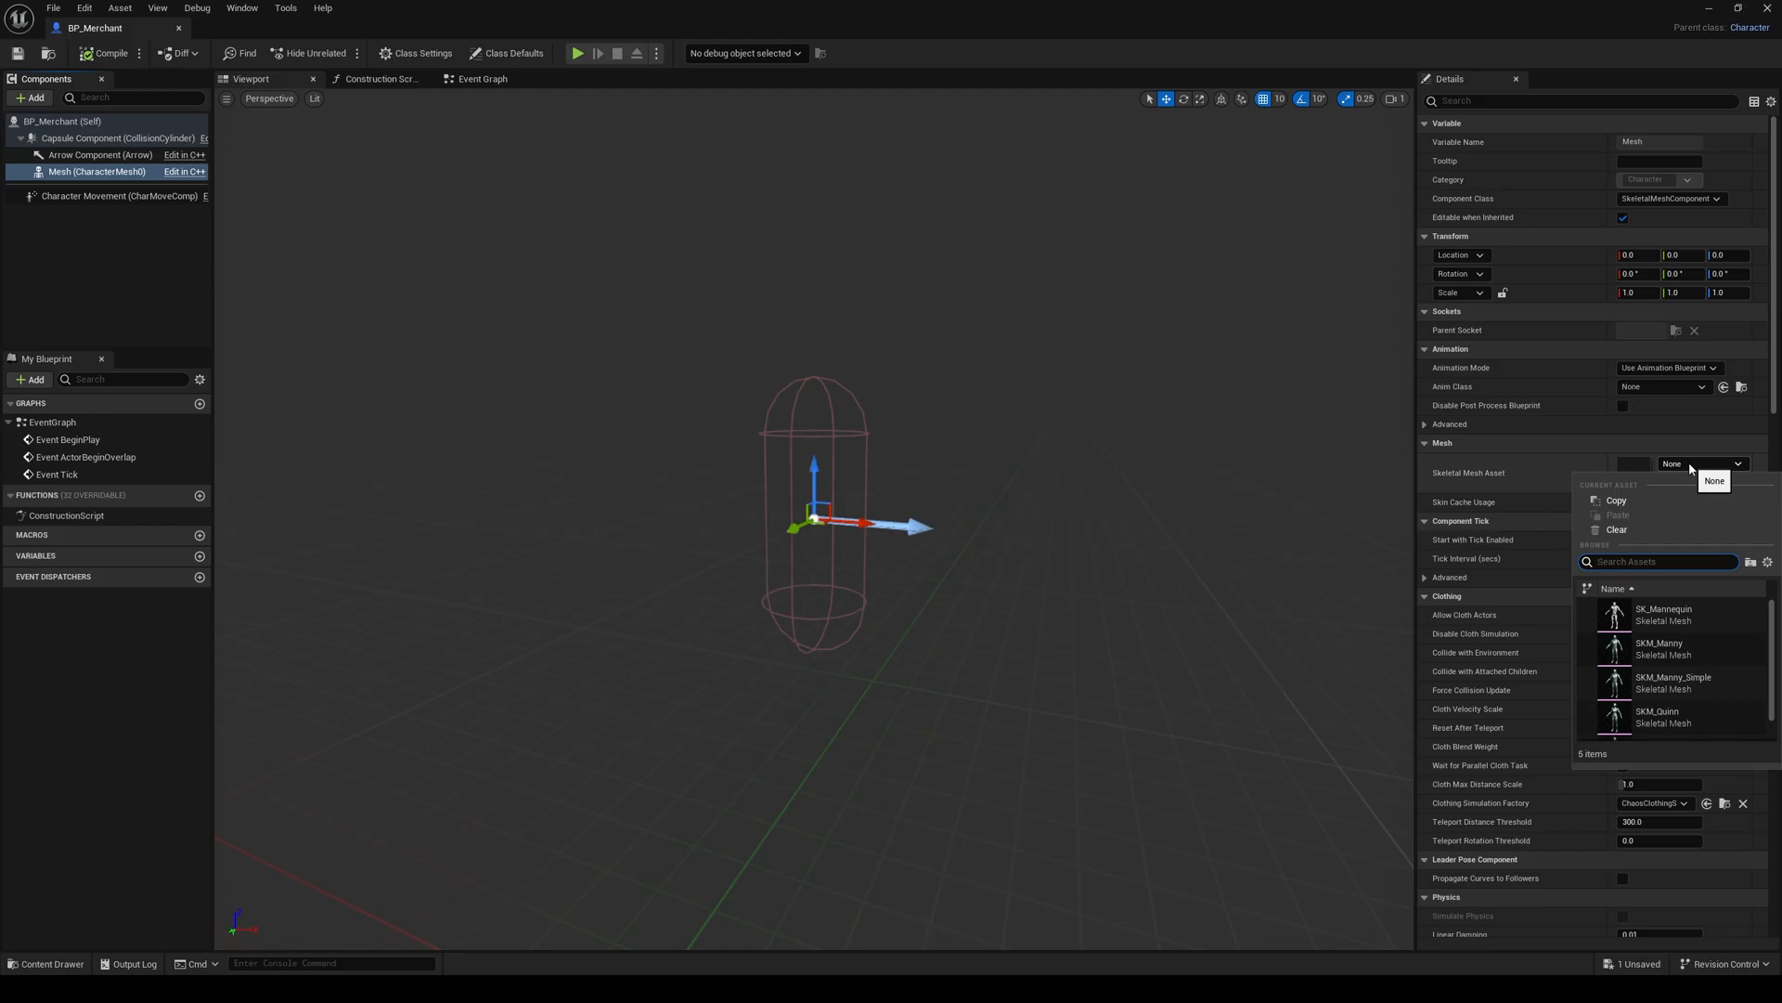
left_click(1660, 647)
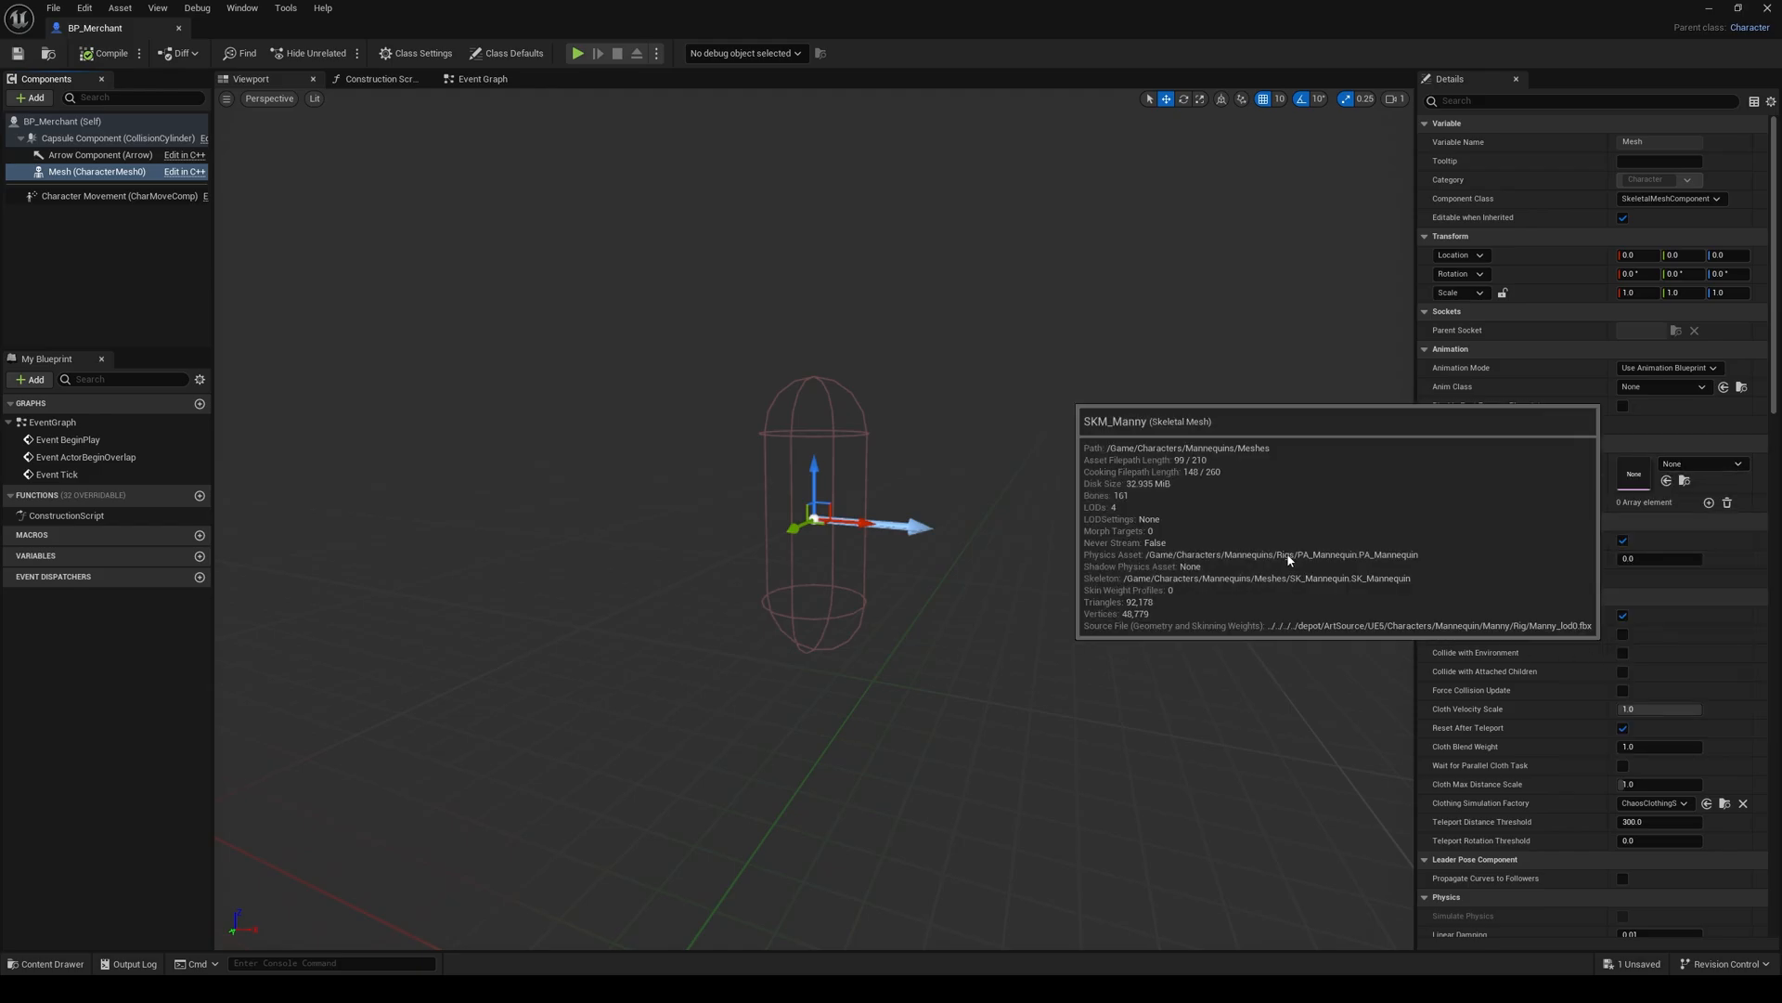
Step: Set the character mesh's Z location to -90 and its Z rotation to -90°
left_click(1744, 256)
type("-9")
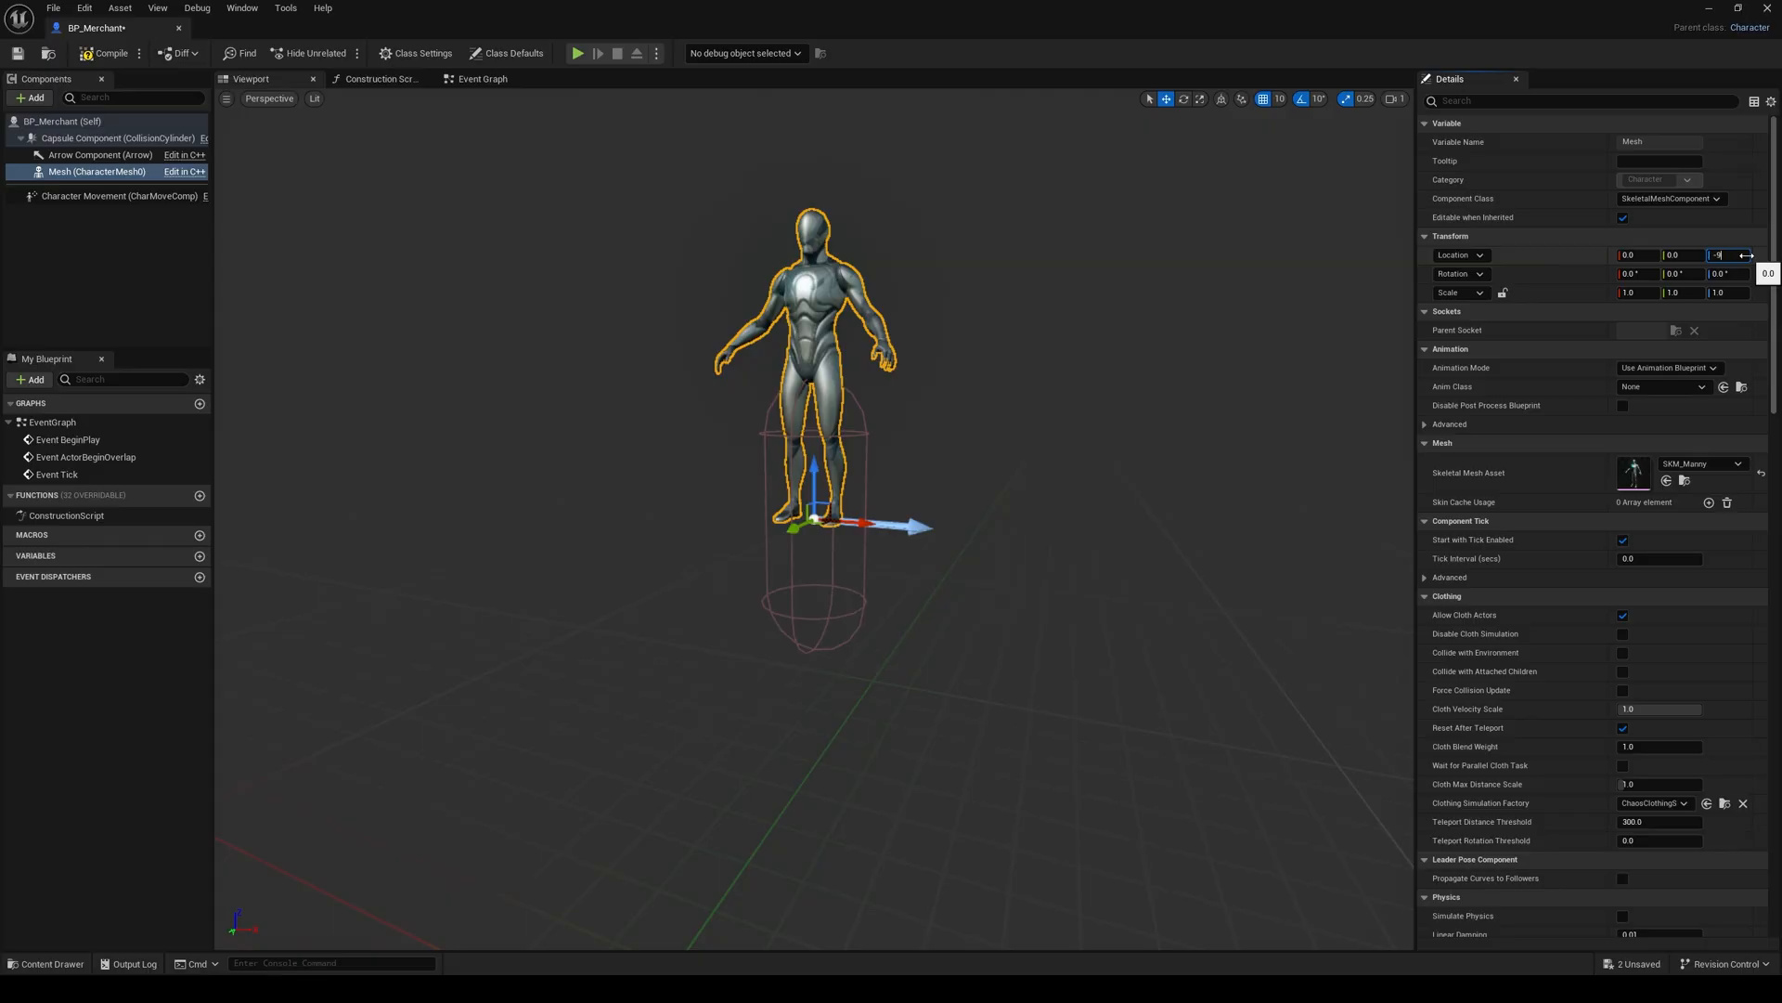
type("0")
key("Return")
left_click(1732, 274)
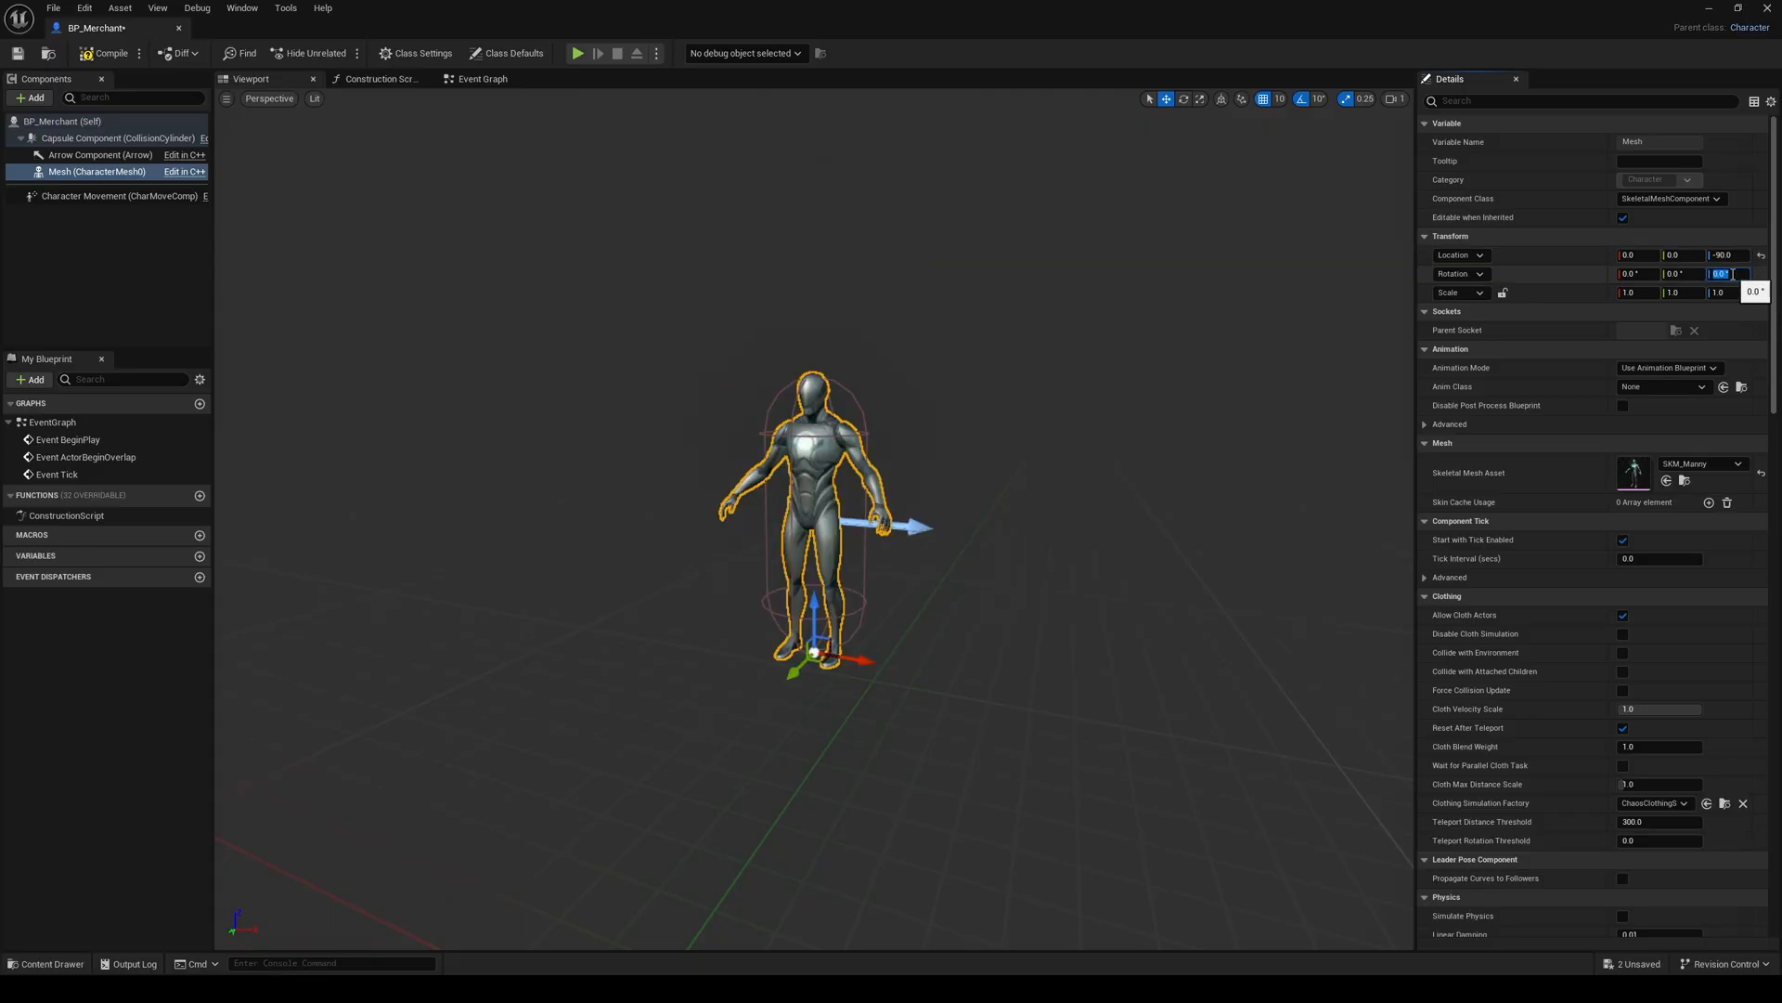
type("-90")
key("Return")
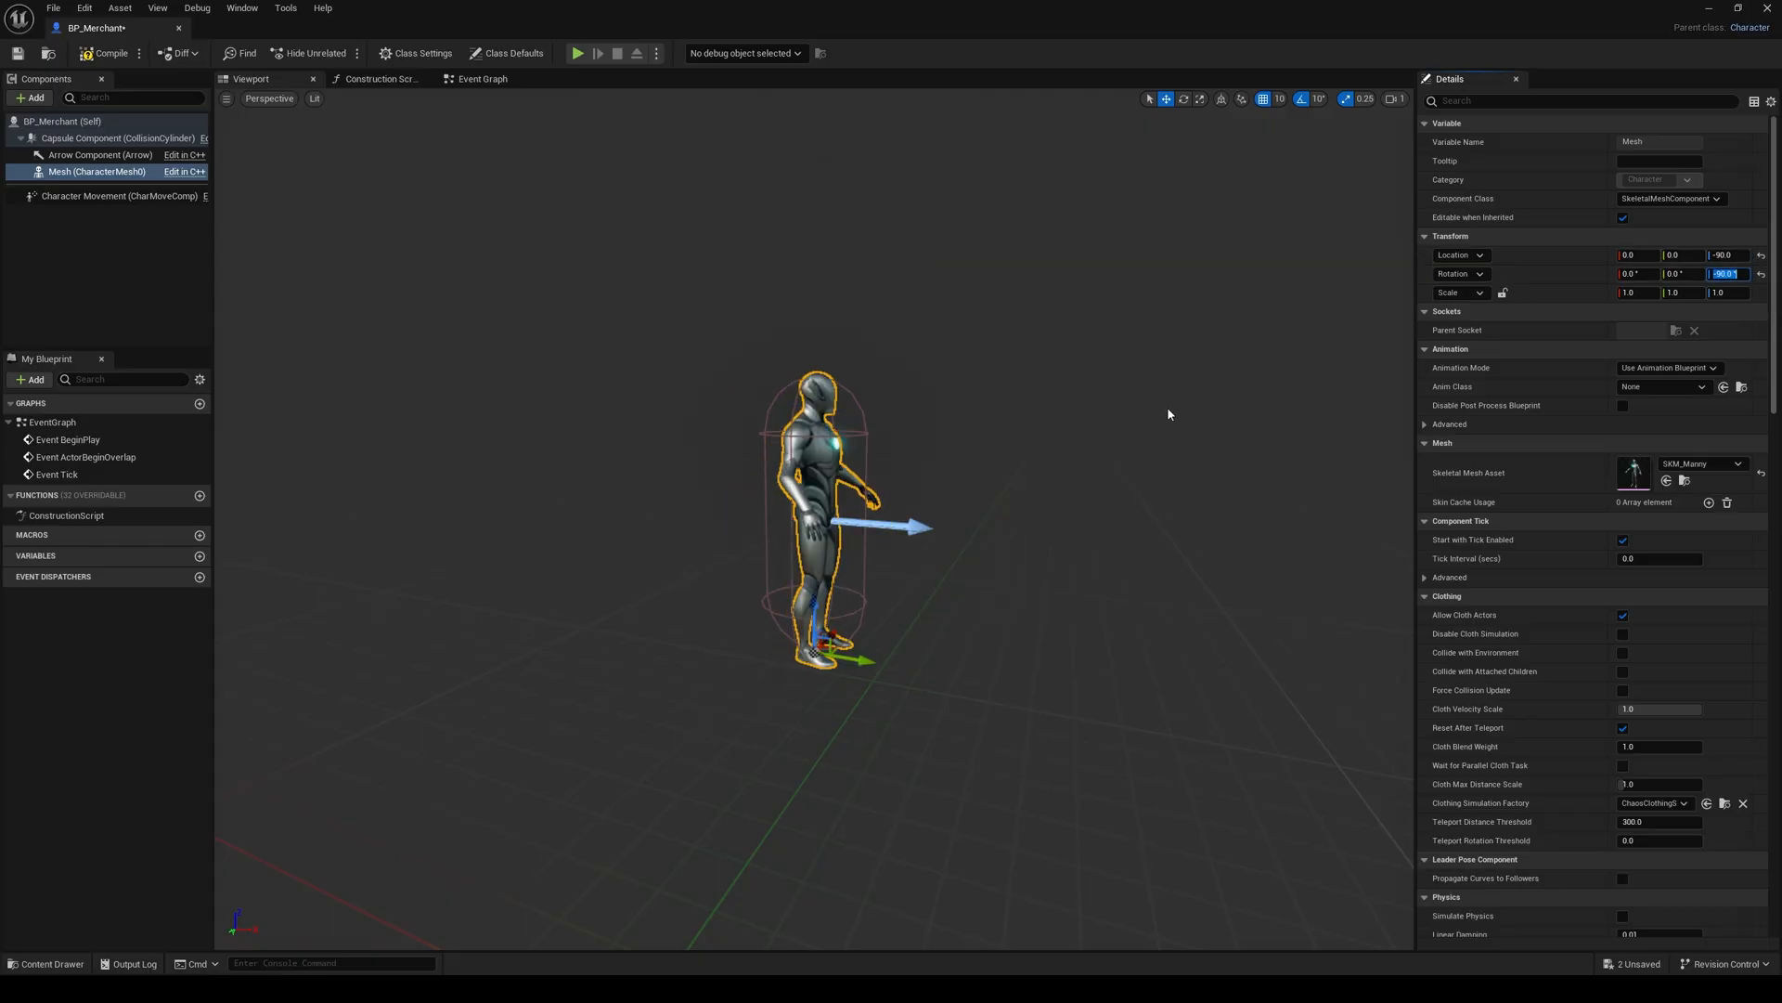
Step: Set the mesh's Anim Class to ABP_Manny, and compile and save the blueprint
left_click(1660, 386)
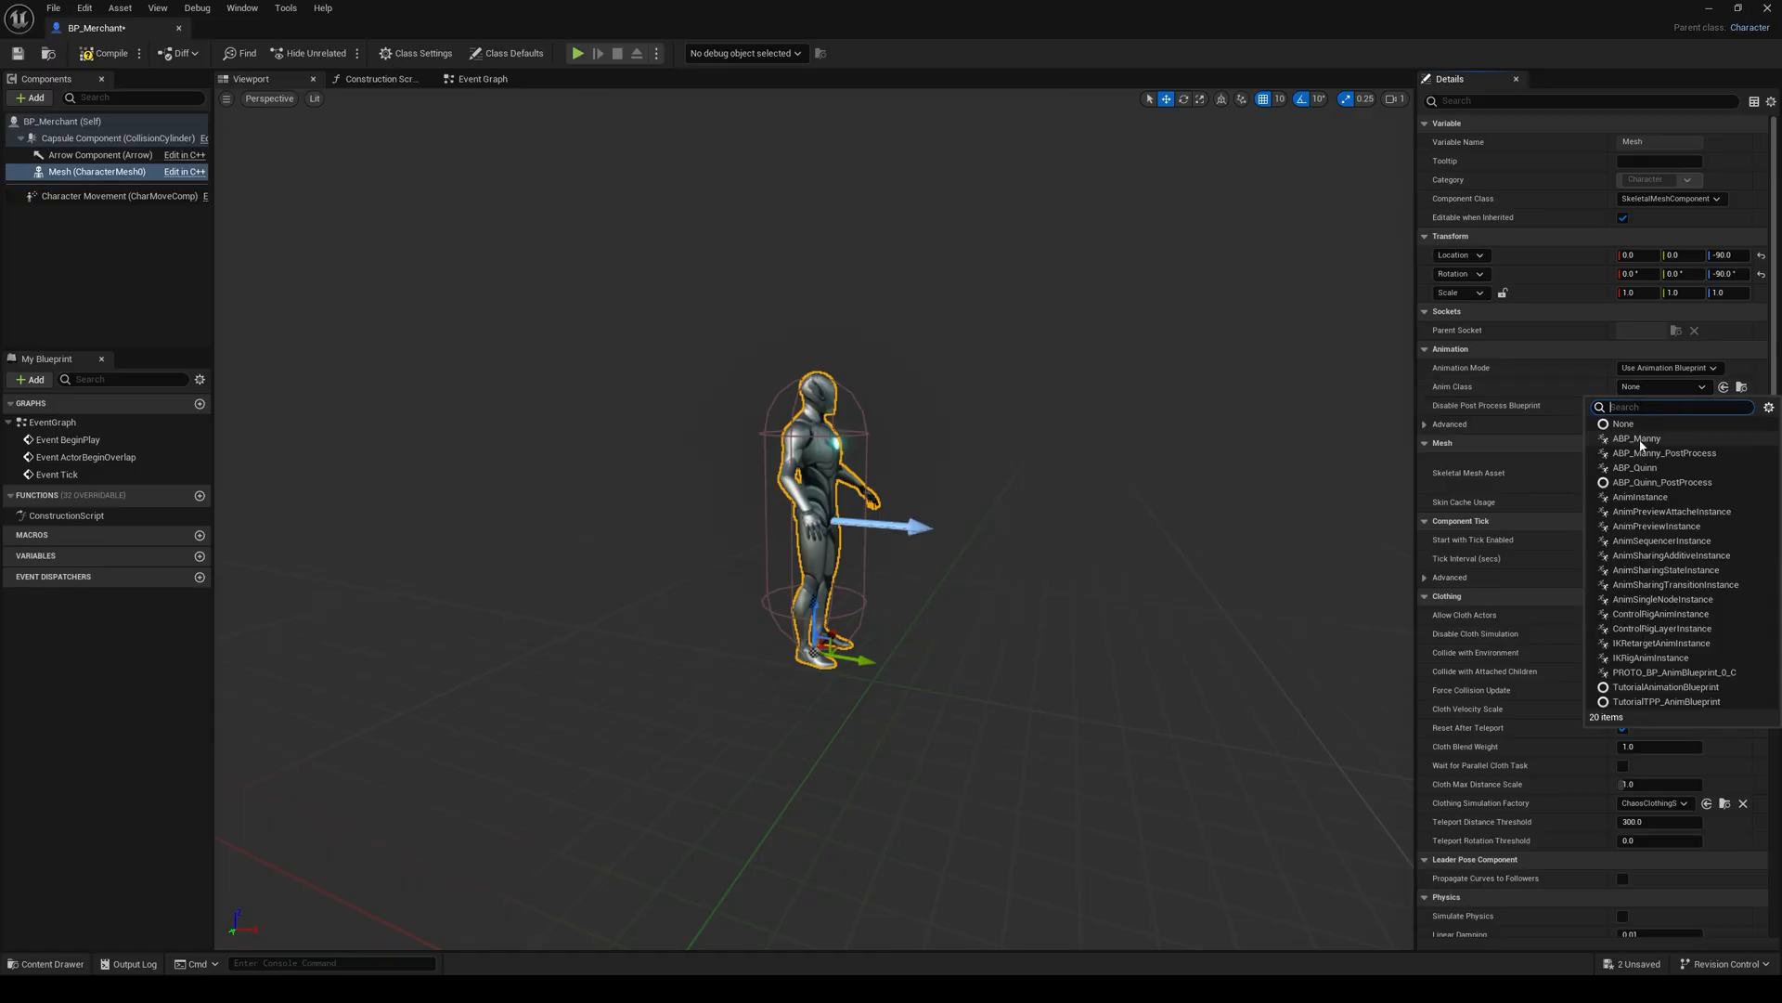
left_click(1643, 444)
right_click_drag(1134, 455, 1040, 510)
scroll(1135, 455, "down", 1)
key("w")
key("s")
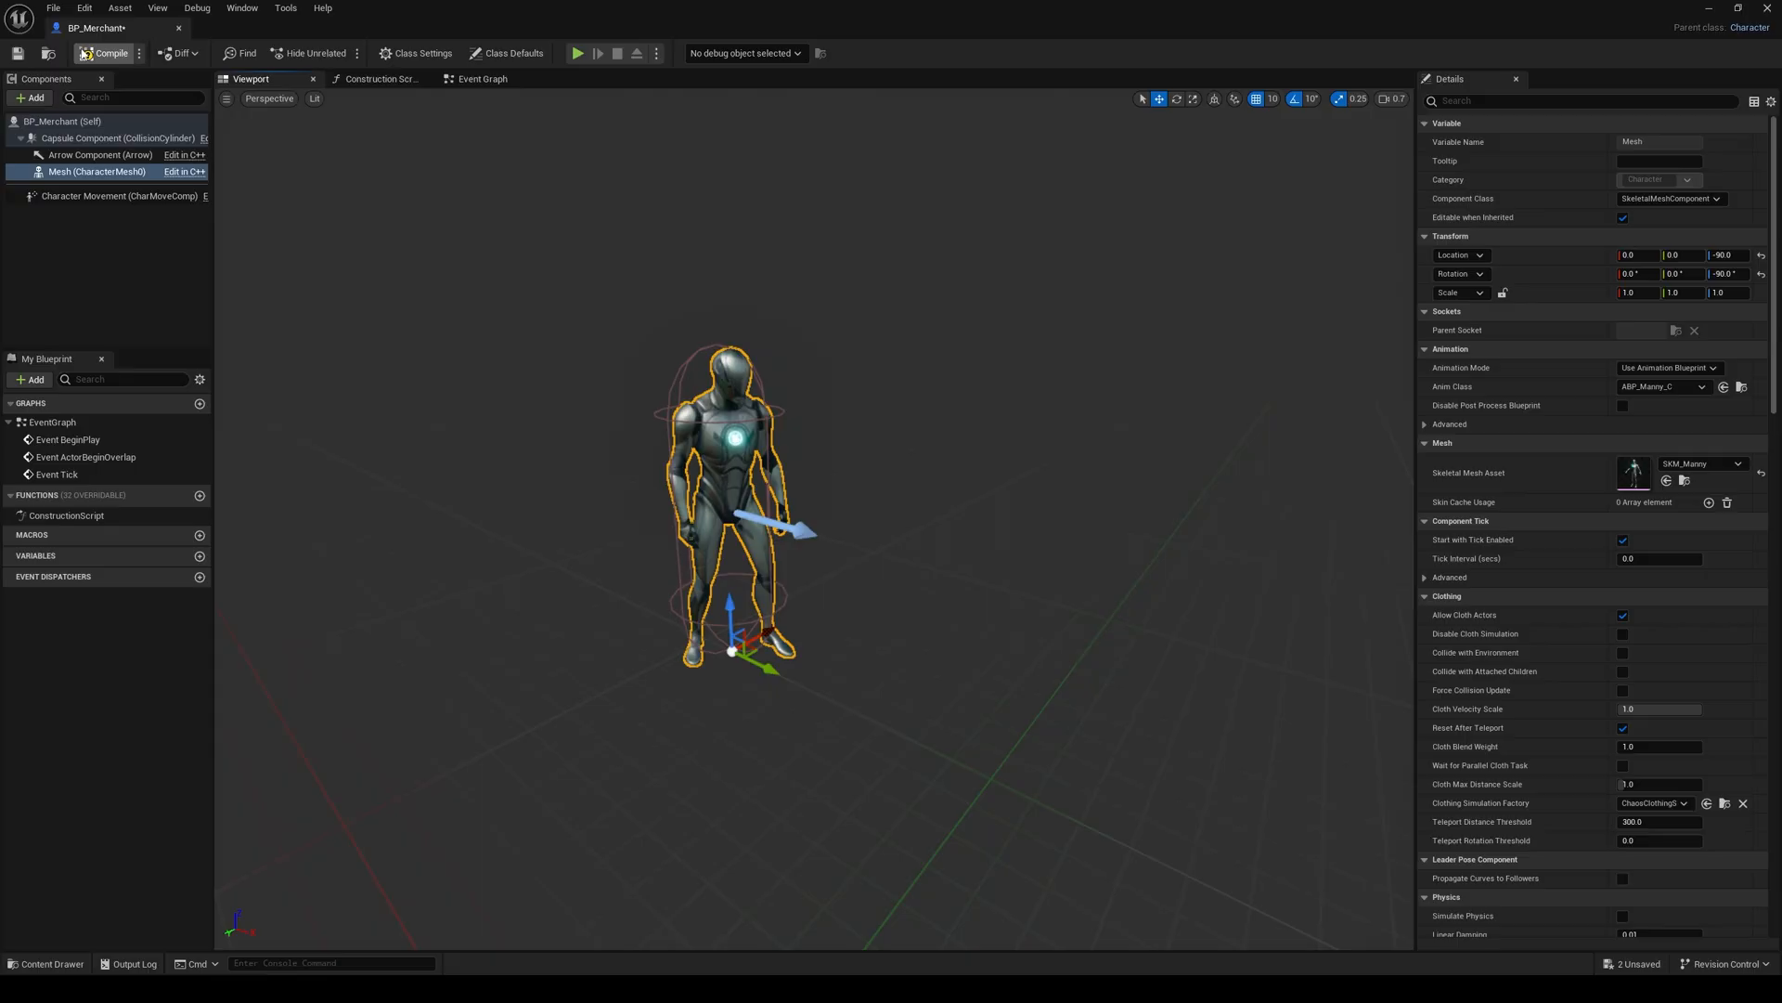
left_click(18, 54)
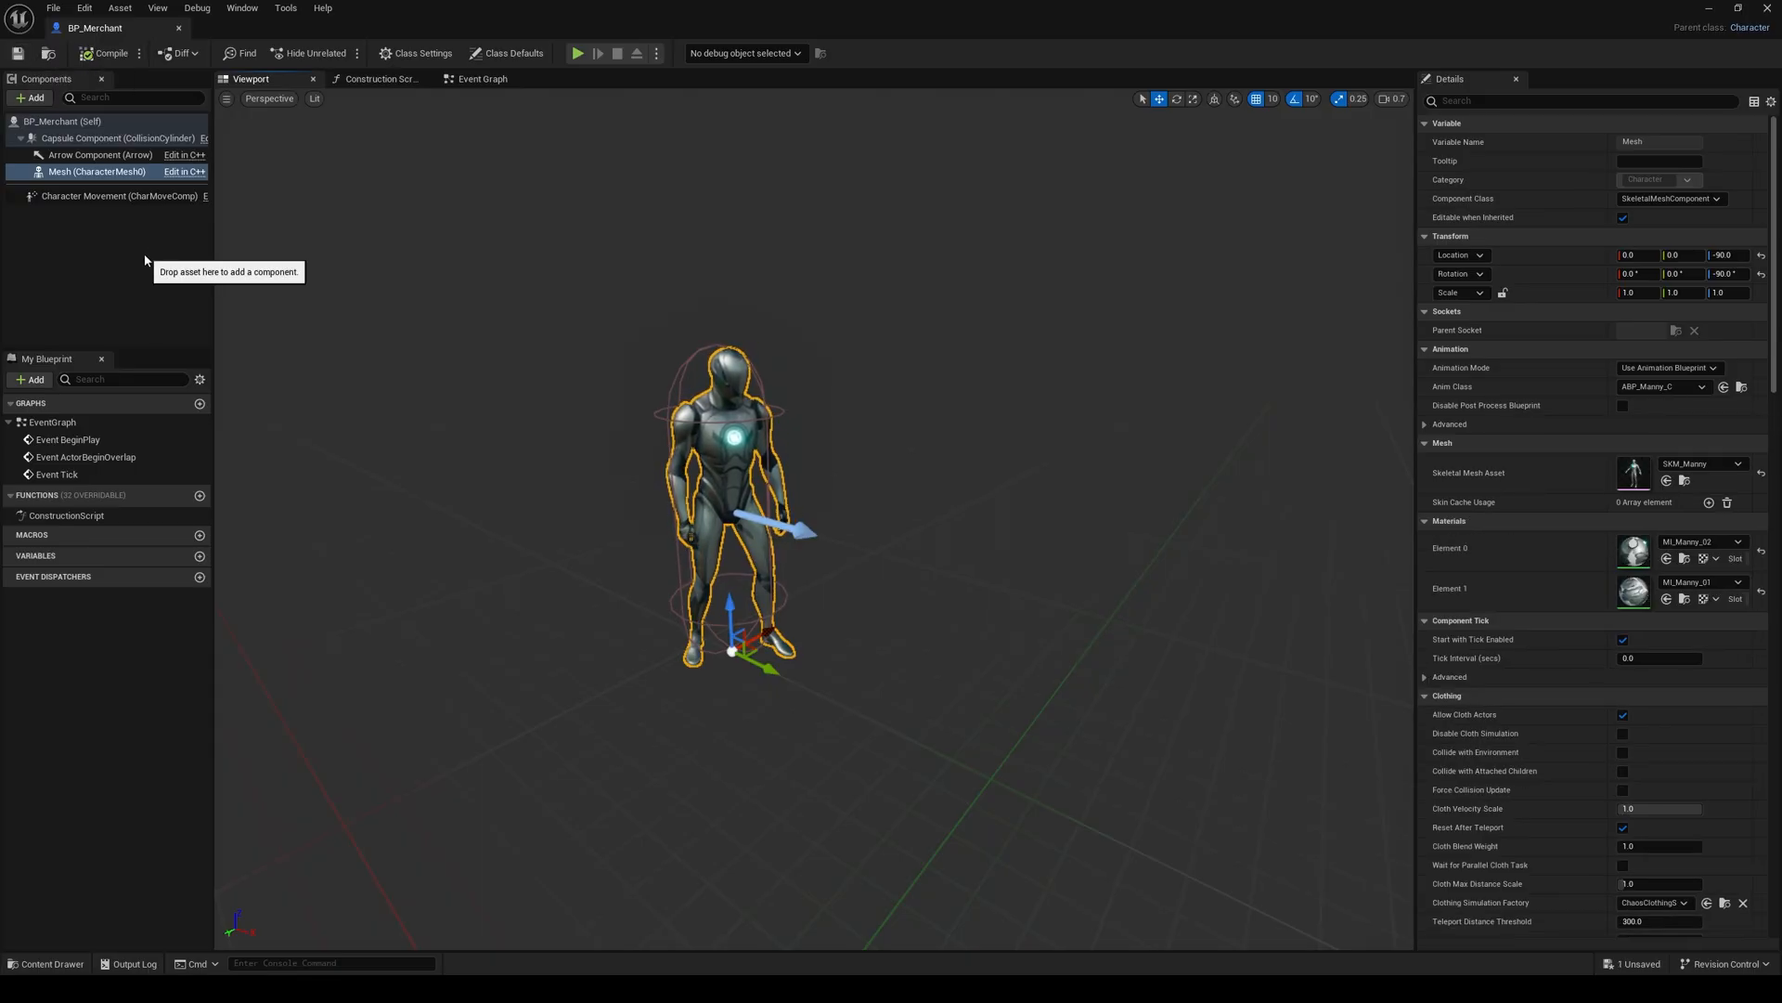
Step: Add the BPC Inventory component to the merchant blueprint, keeping its default name
left_click(35, 98)
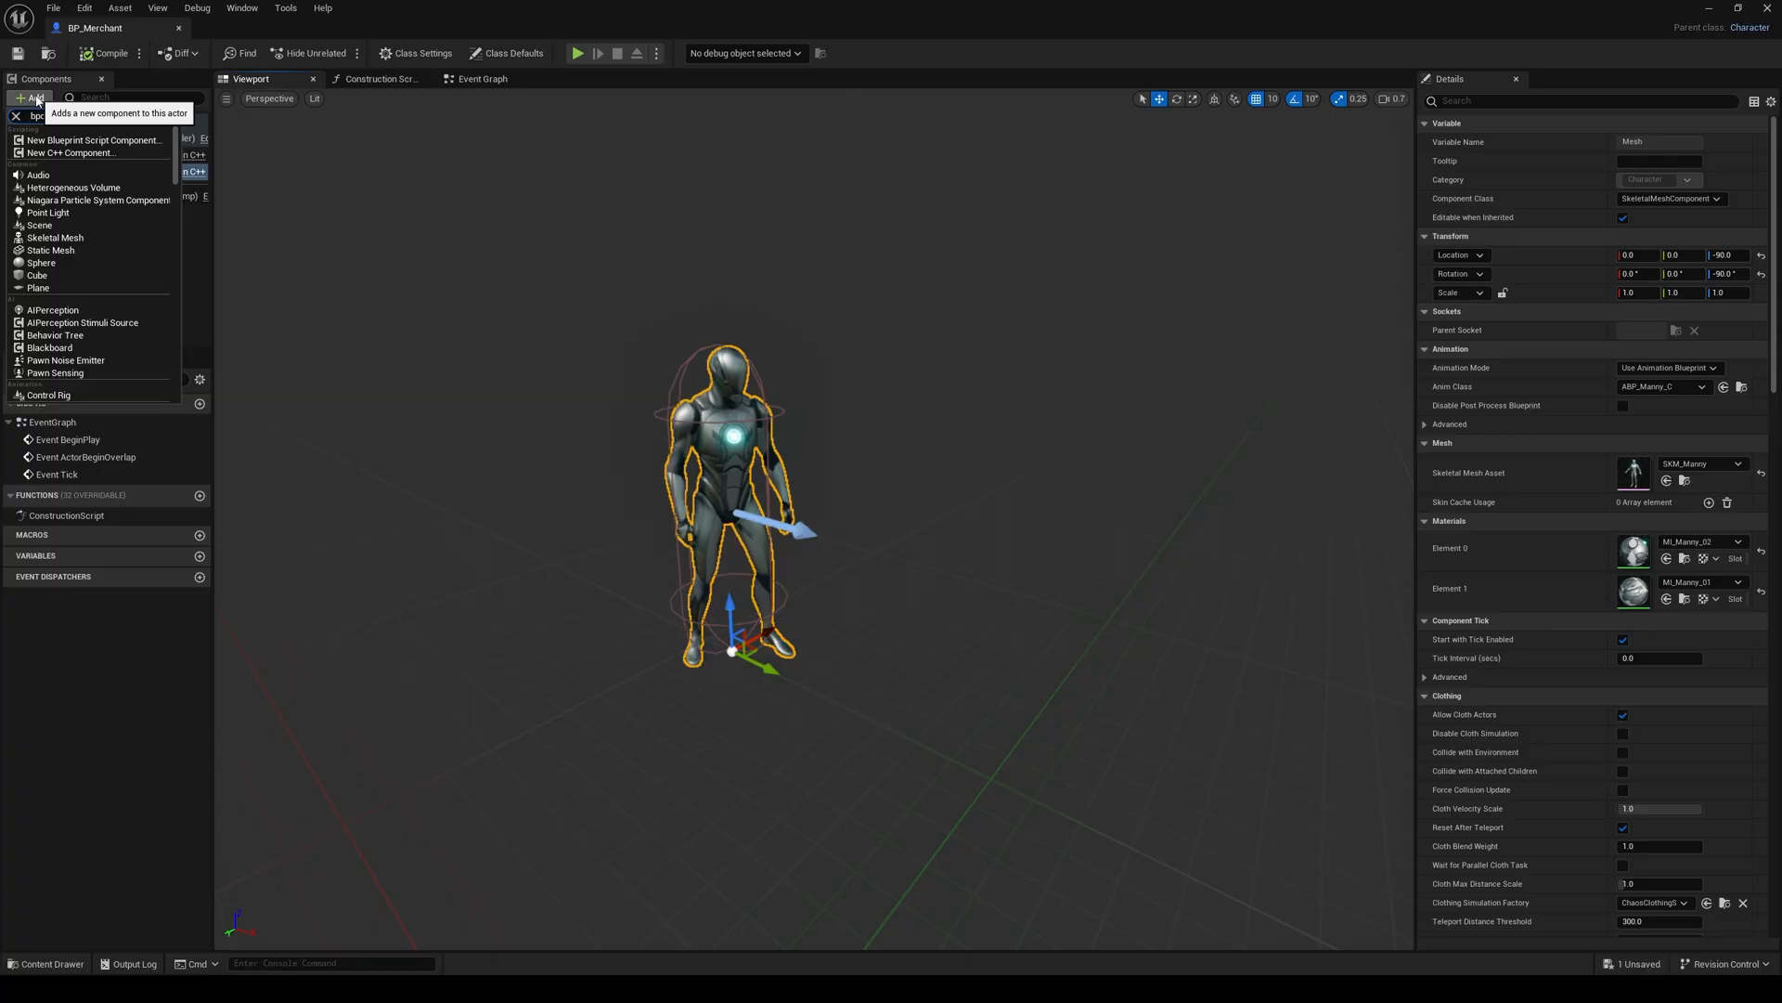
left_click(56, 156)
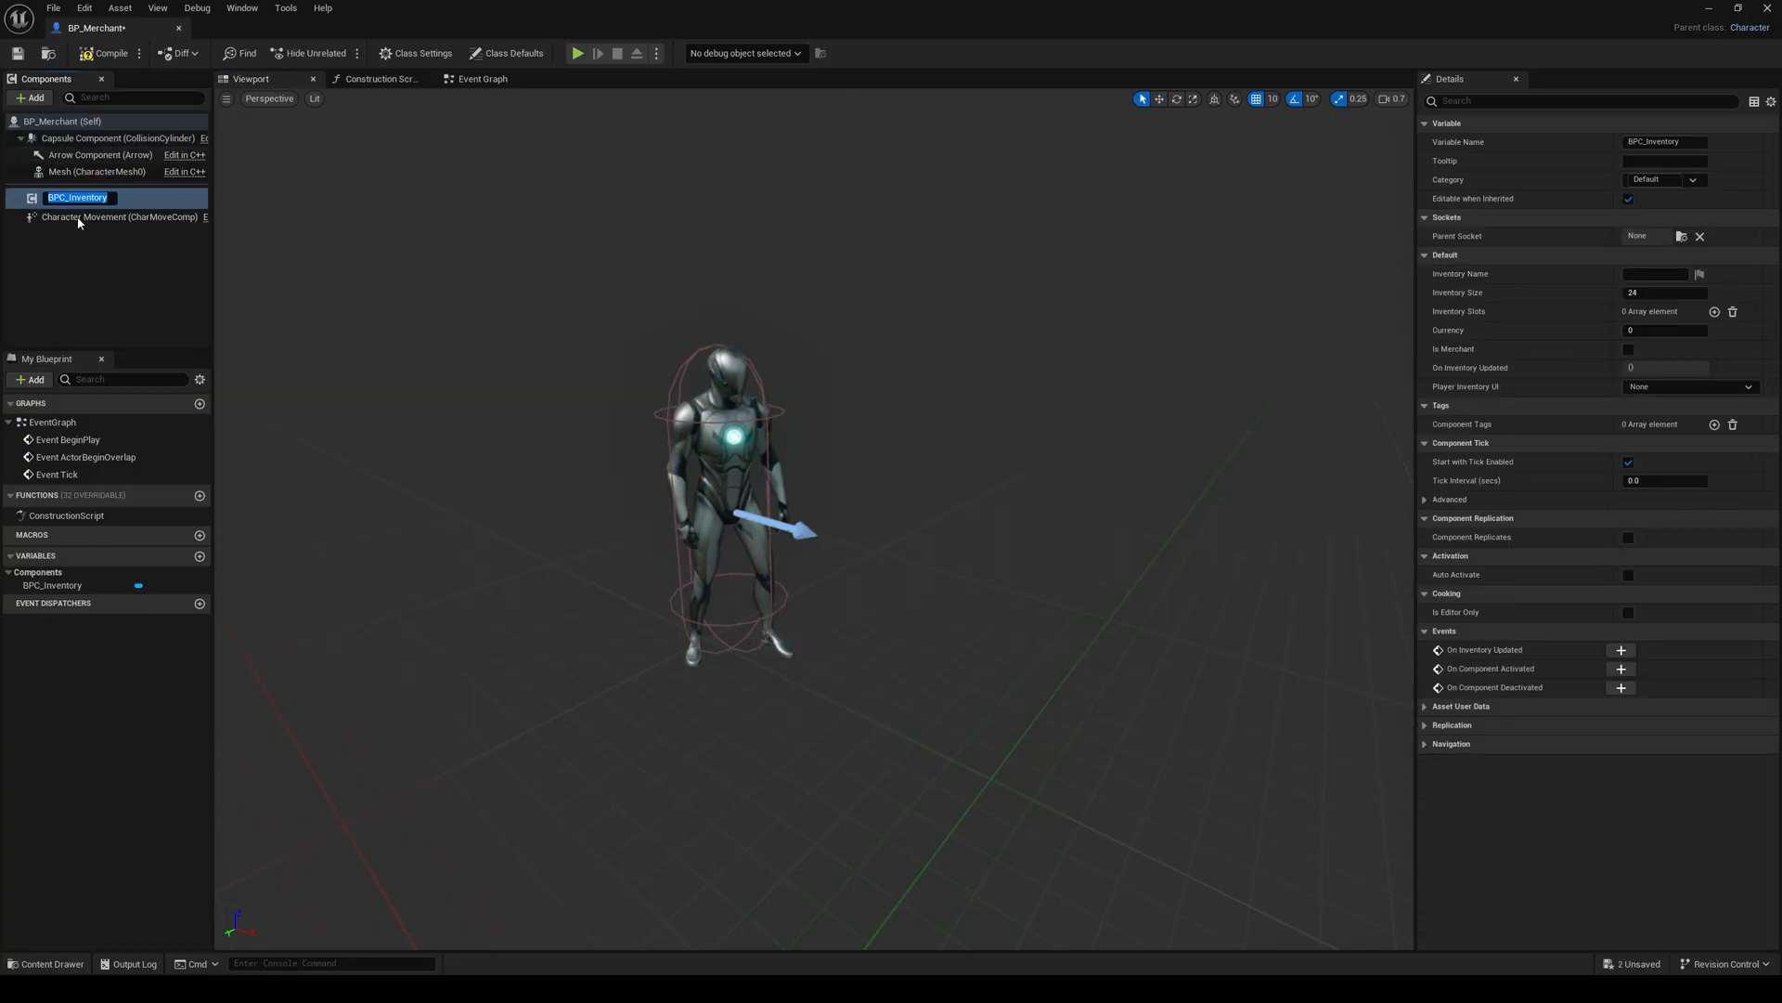
key("Return")
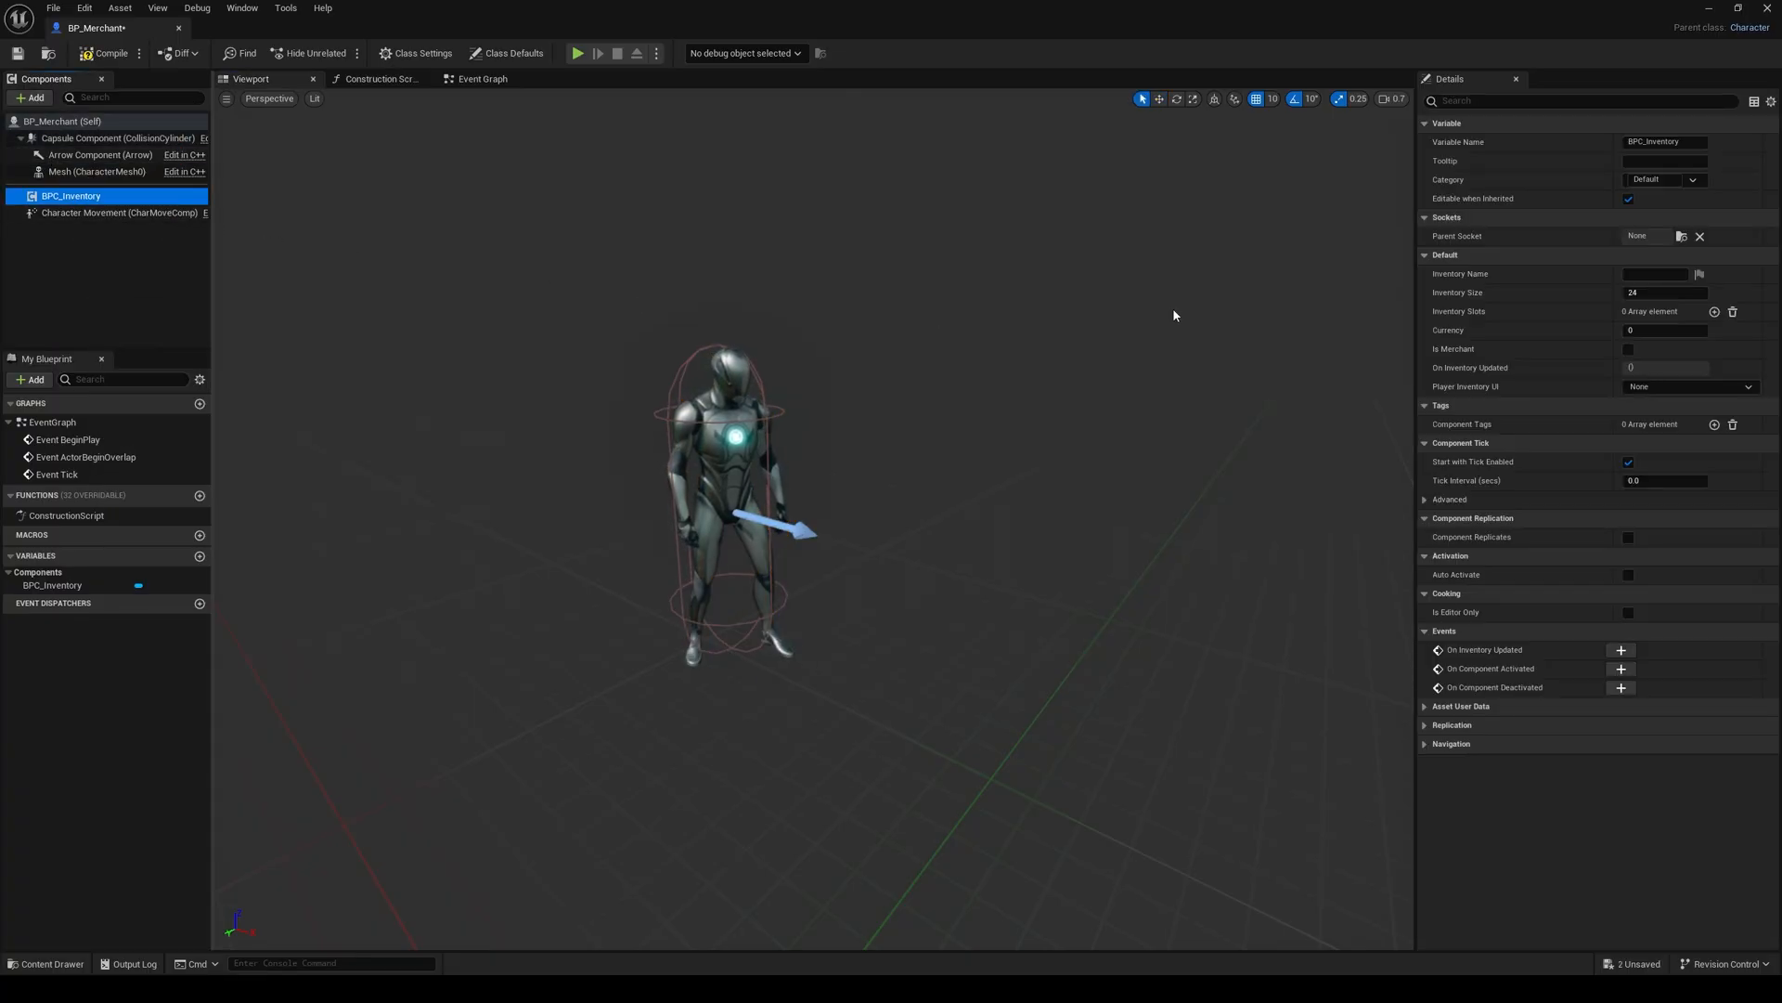
Step: Set the inventory component's Inventory Name to "Trader's Inventory" and enable Is Merchant
left_click(1662, 276)
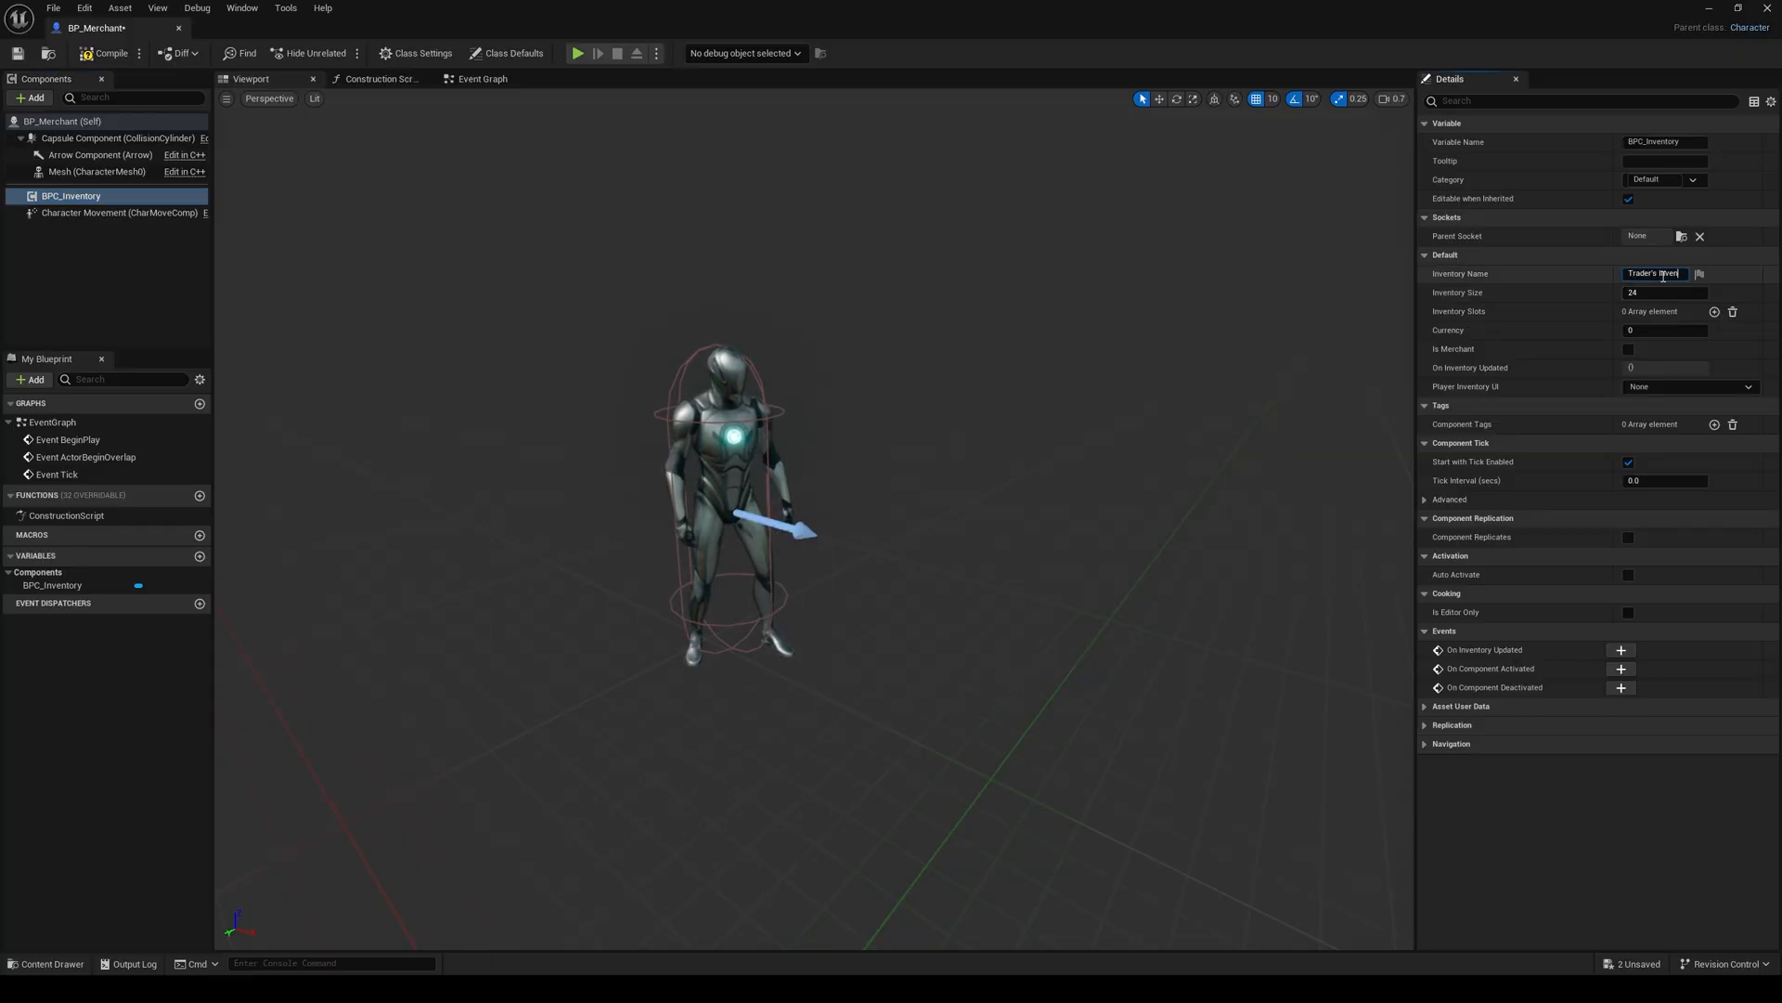
type("Trader's Inventory")
key("Return")
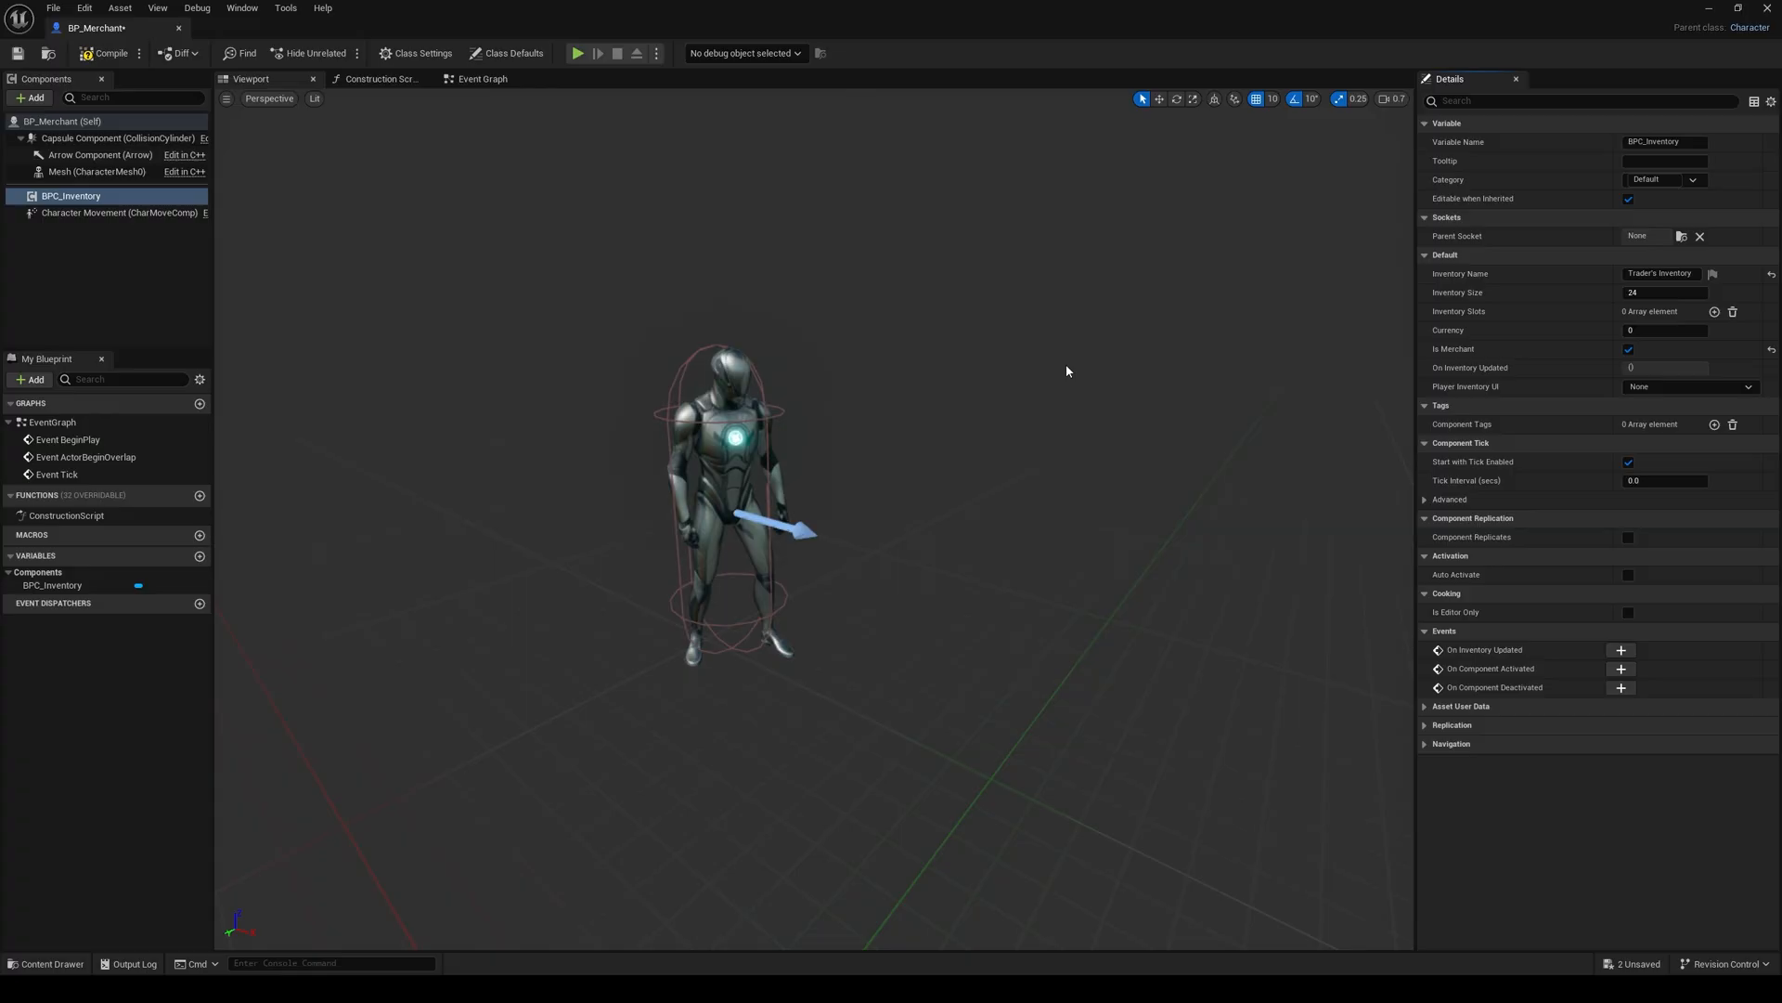
Step: Add the BPC Merchant component to the merchant blueprint, keeping its default name
left_click(43, 100)
type("bpc")
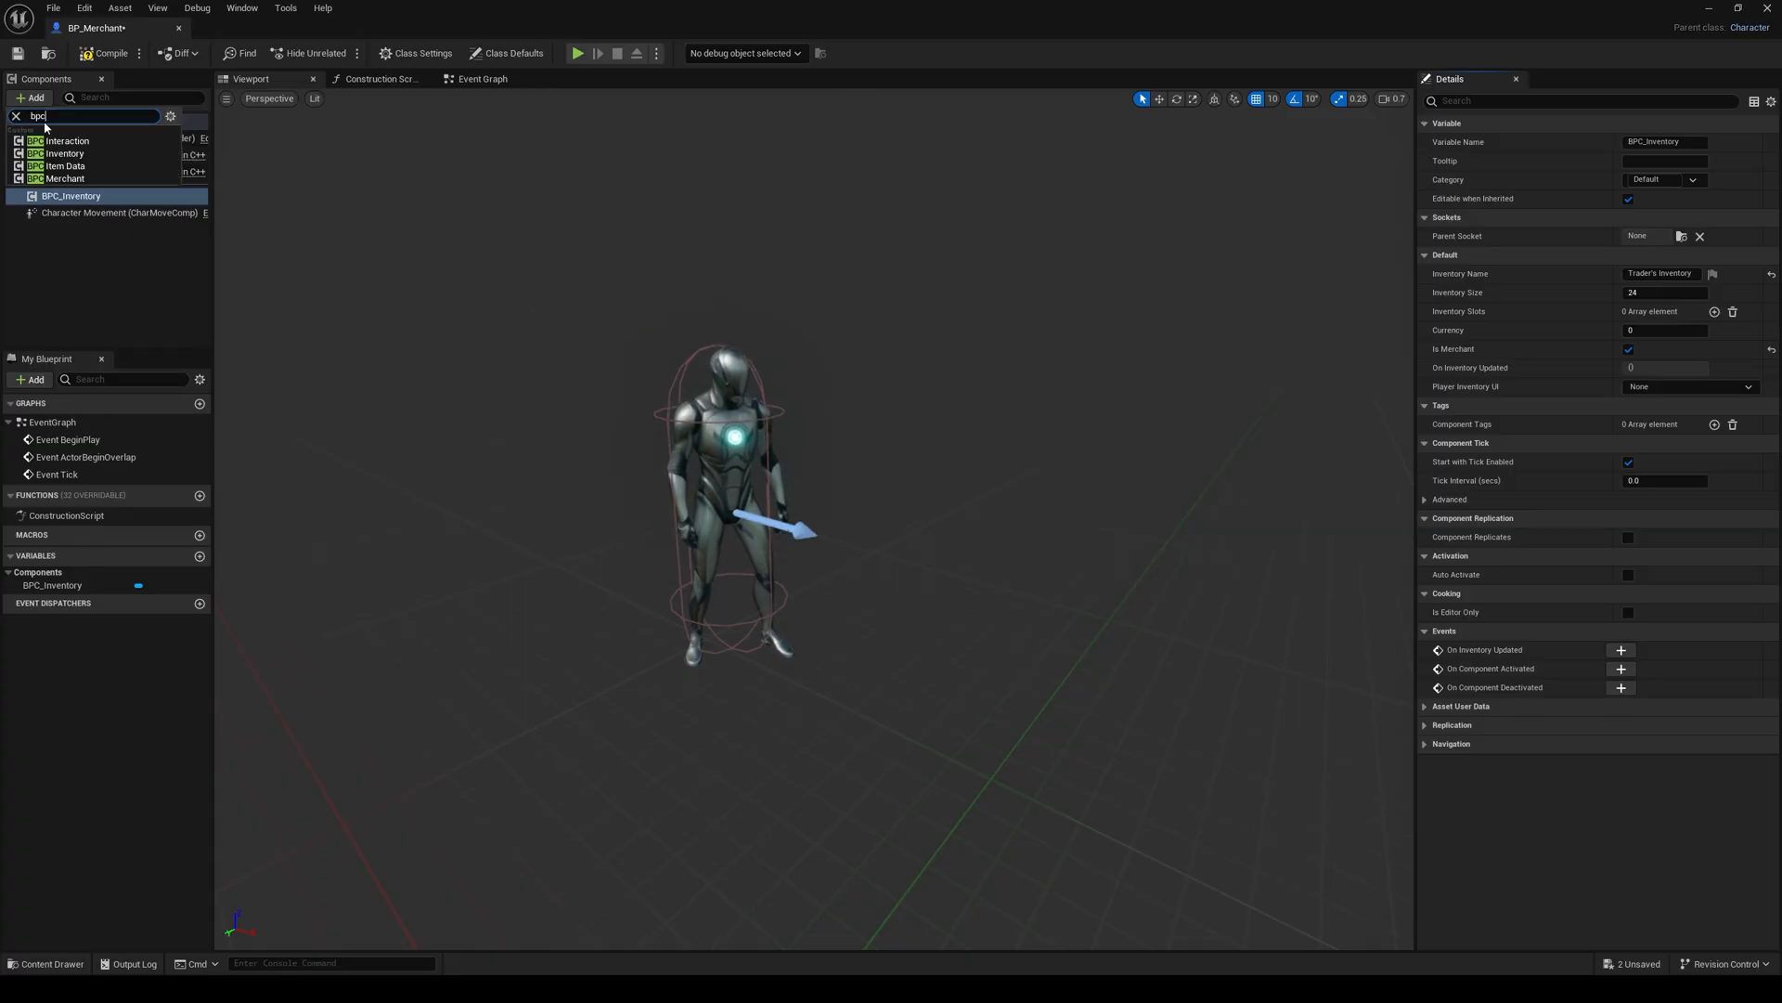
left_click(61, 179)
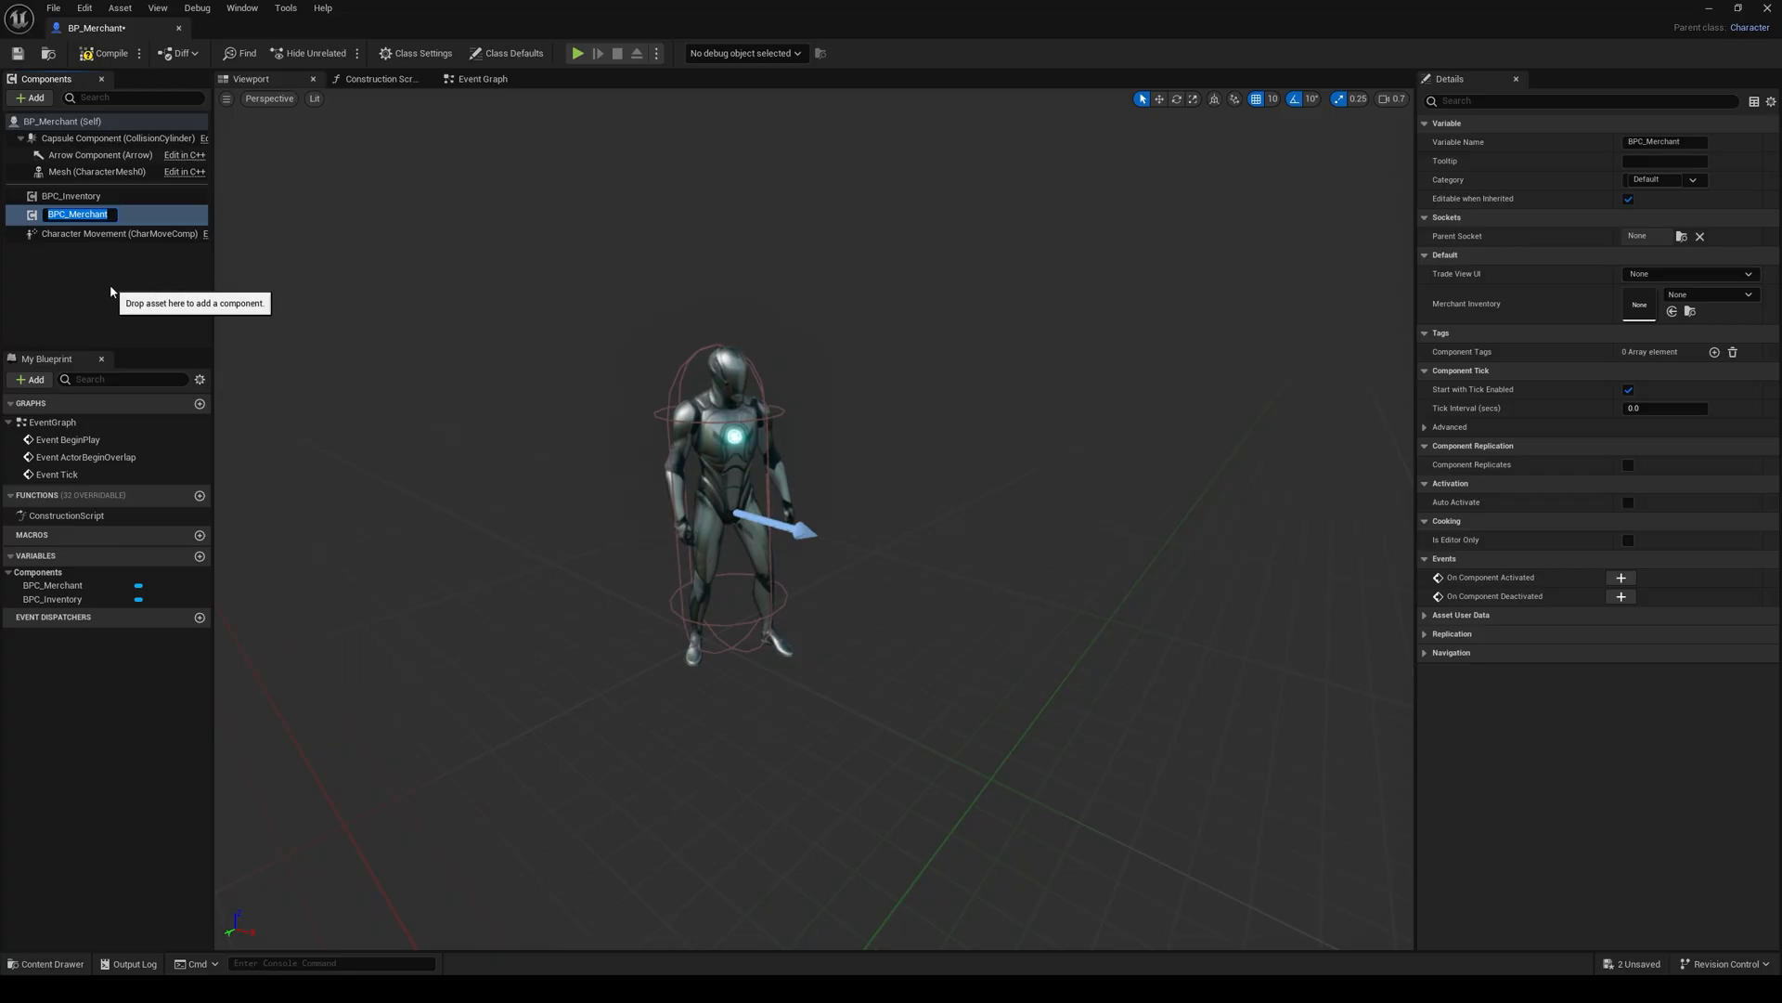
key("Return")
Step: Add a Sphere Collision component under the character mesh and name it SphereCollision
left_click(92, 172)
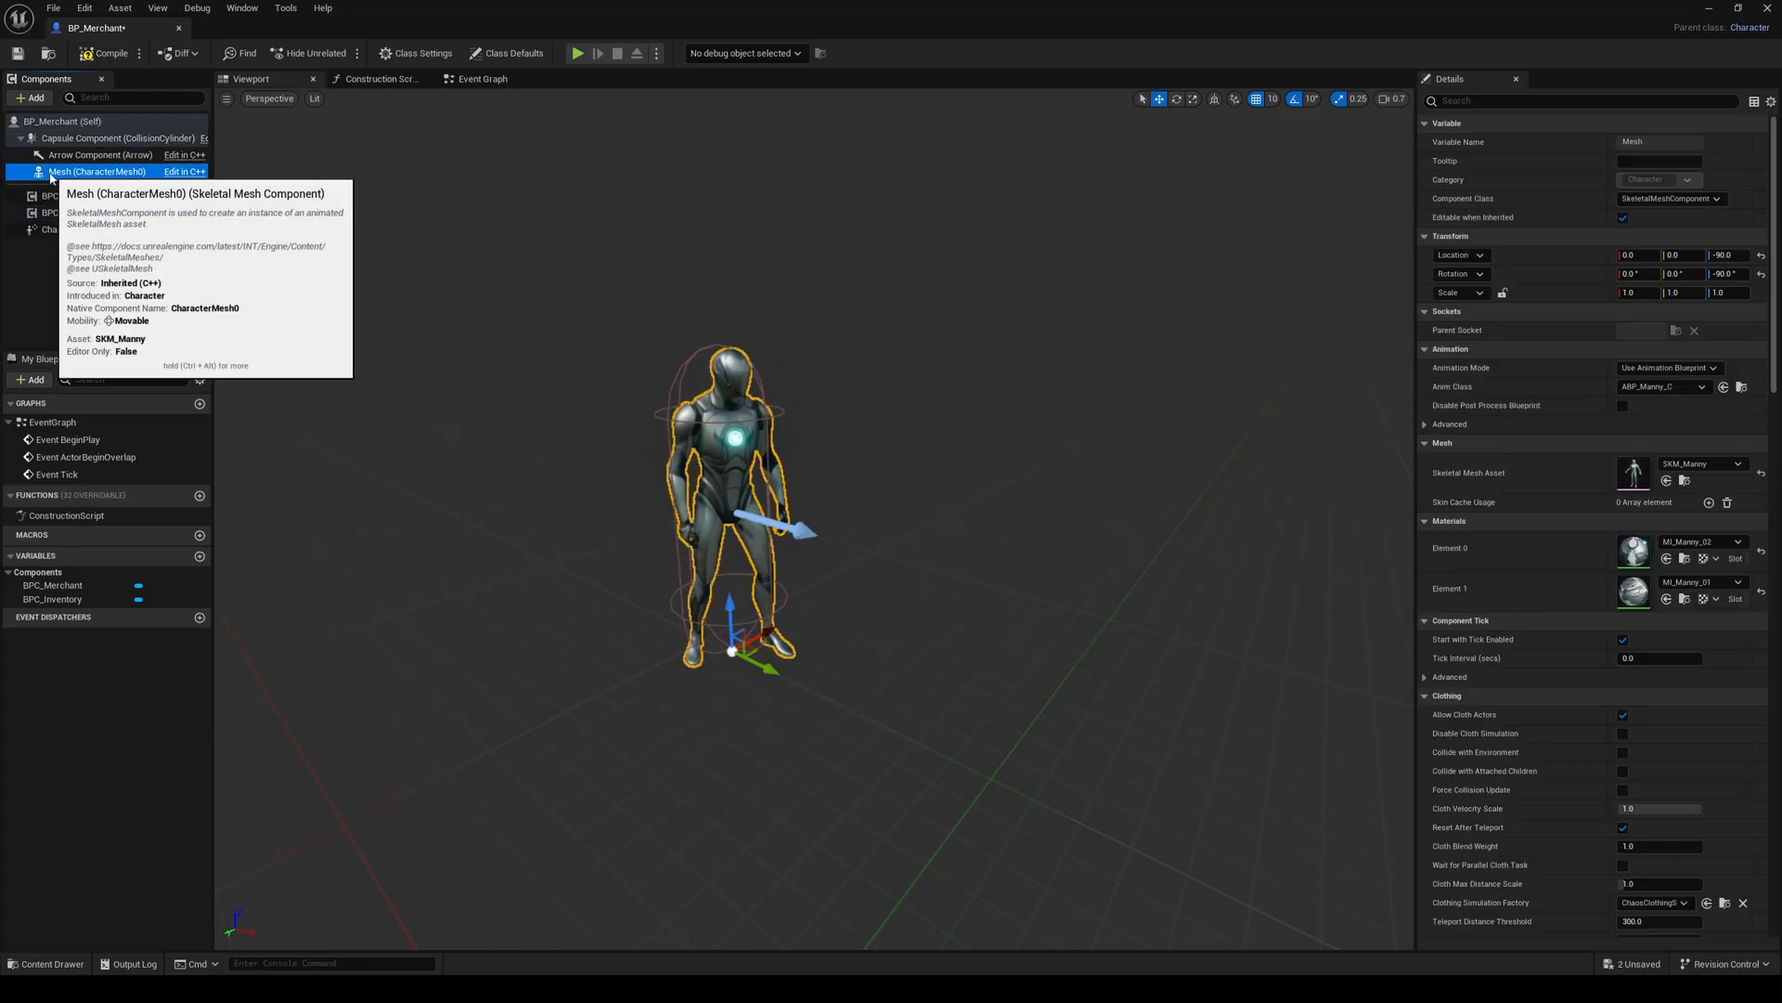
left_click(34, 97)
type("s")
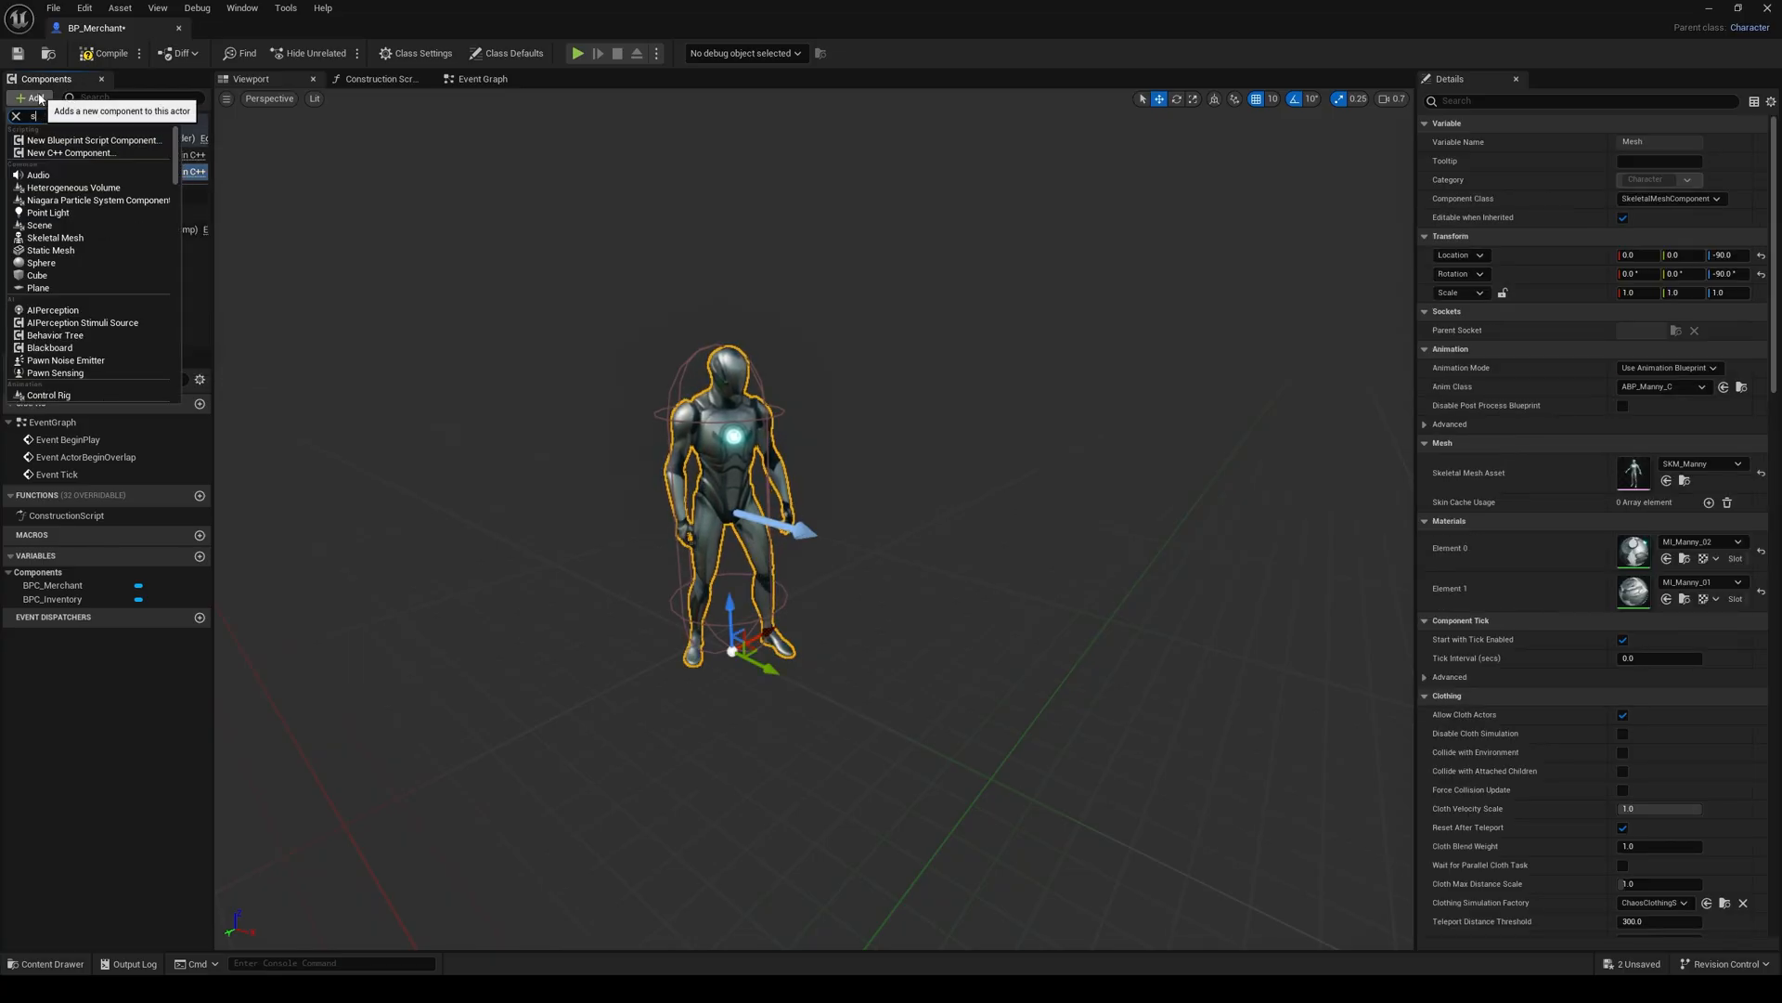
type("phere")
left_click(69, 166)
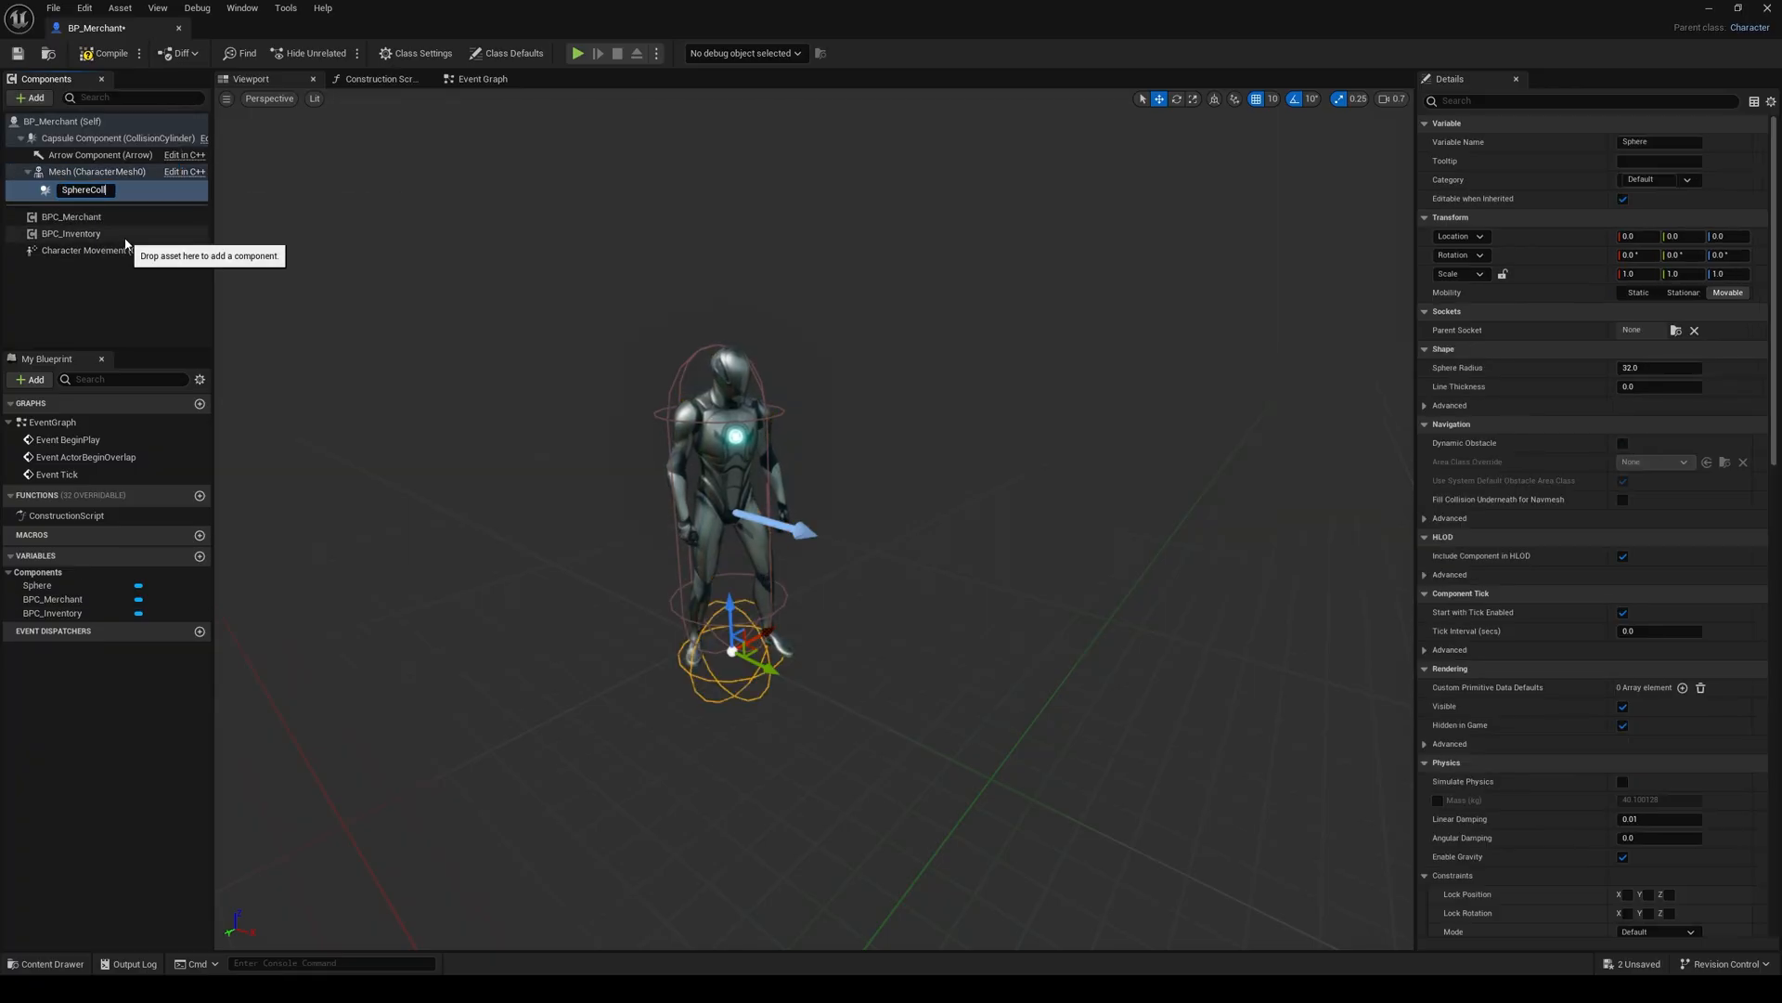
type("SphereCollision")
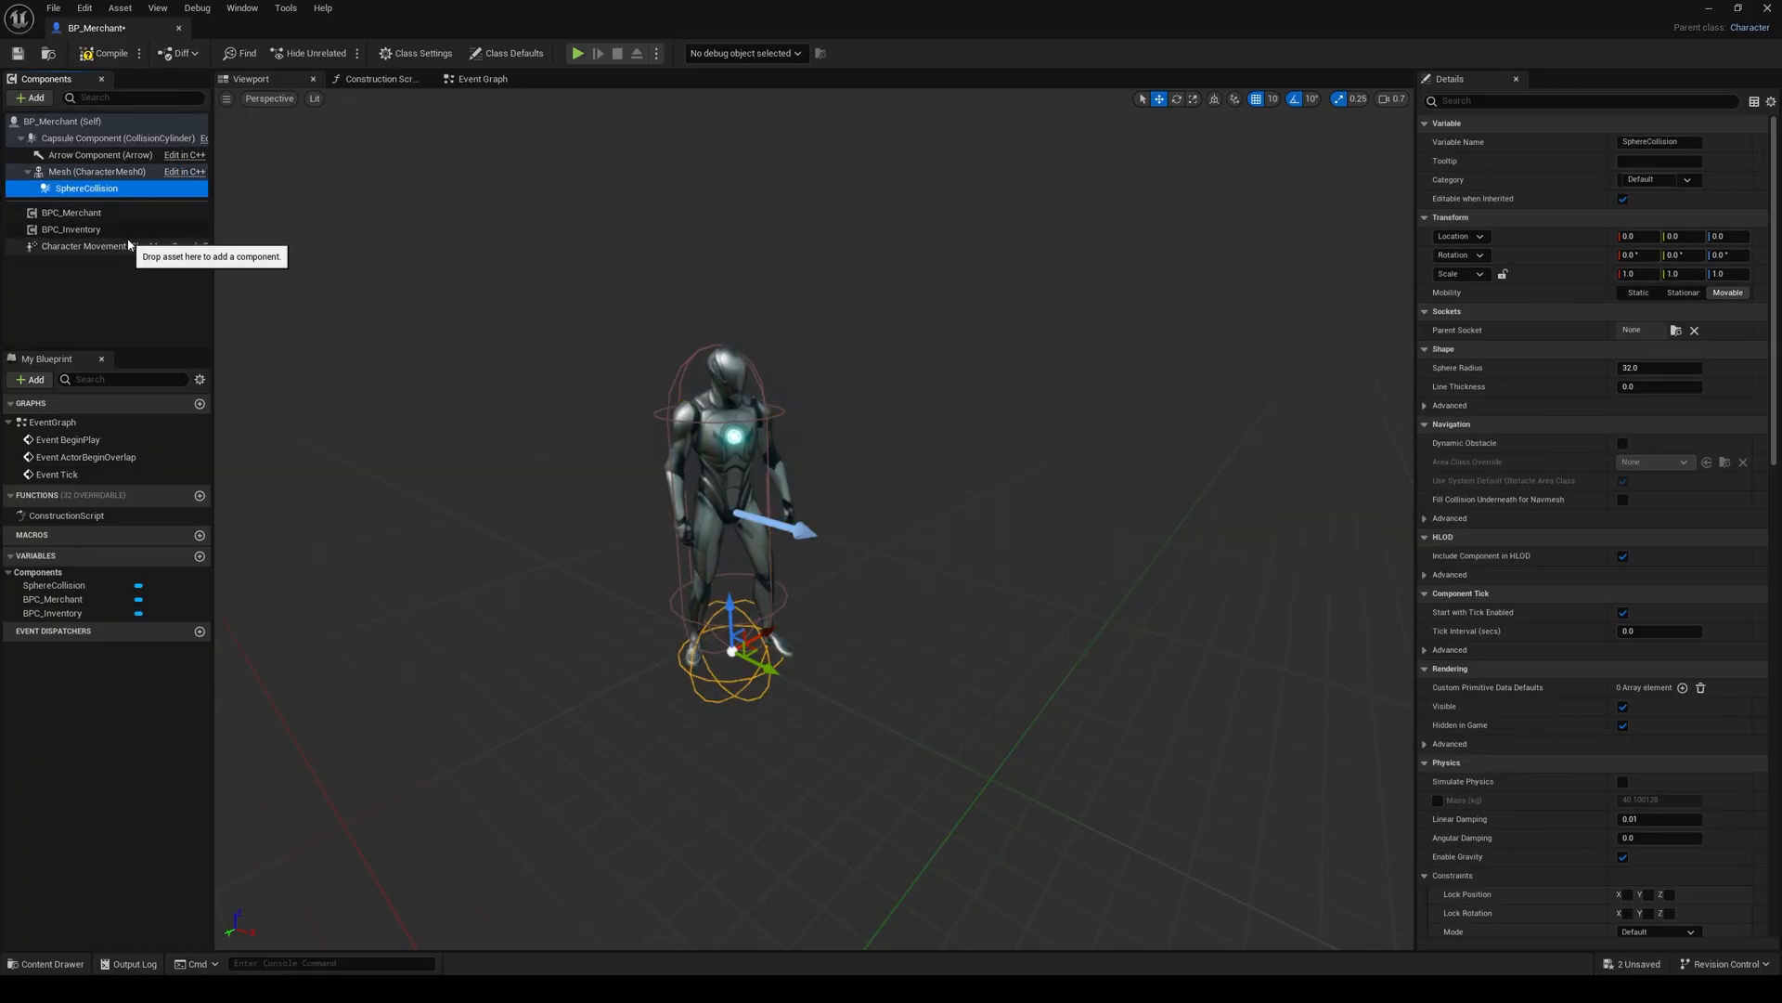
key("Return")
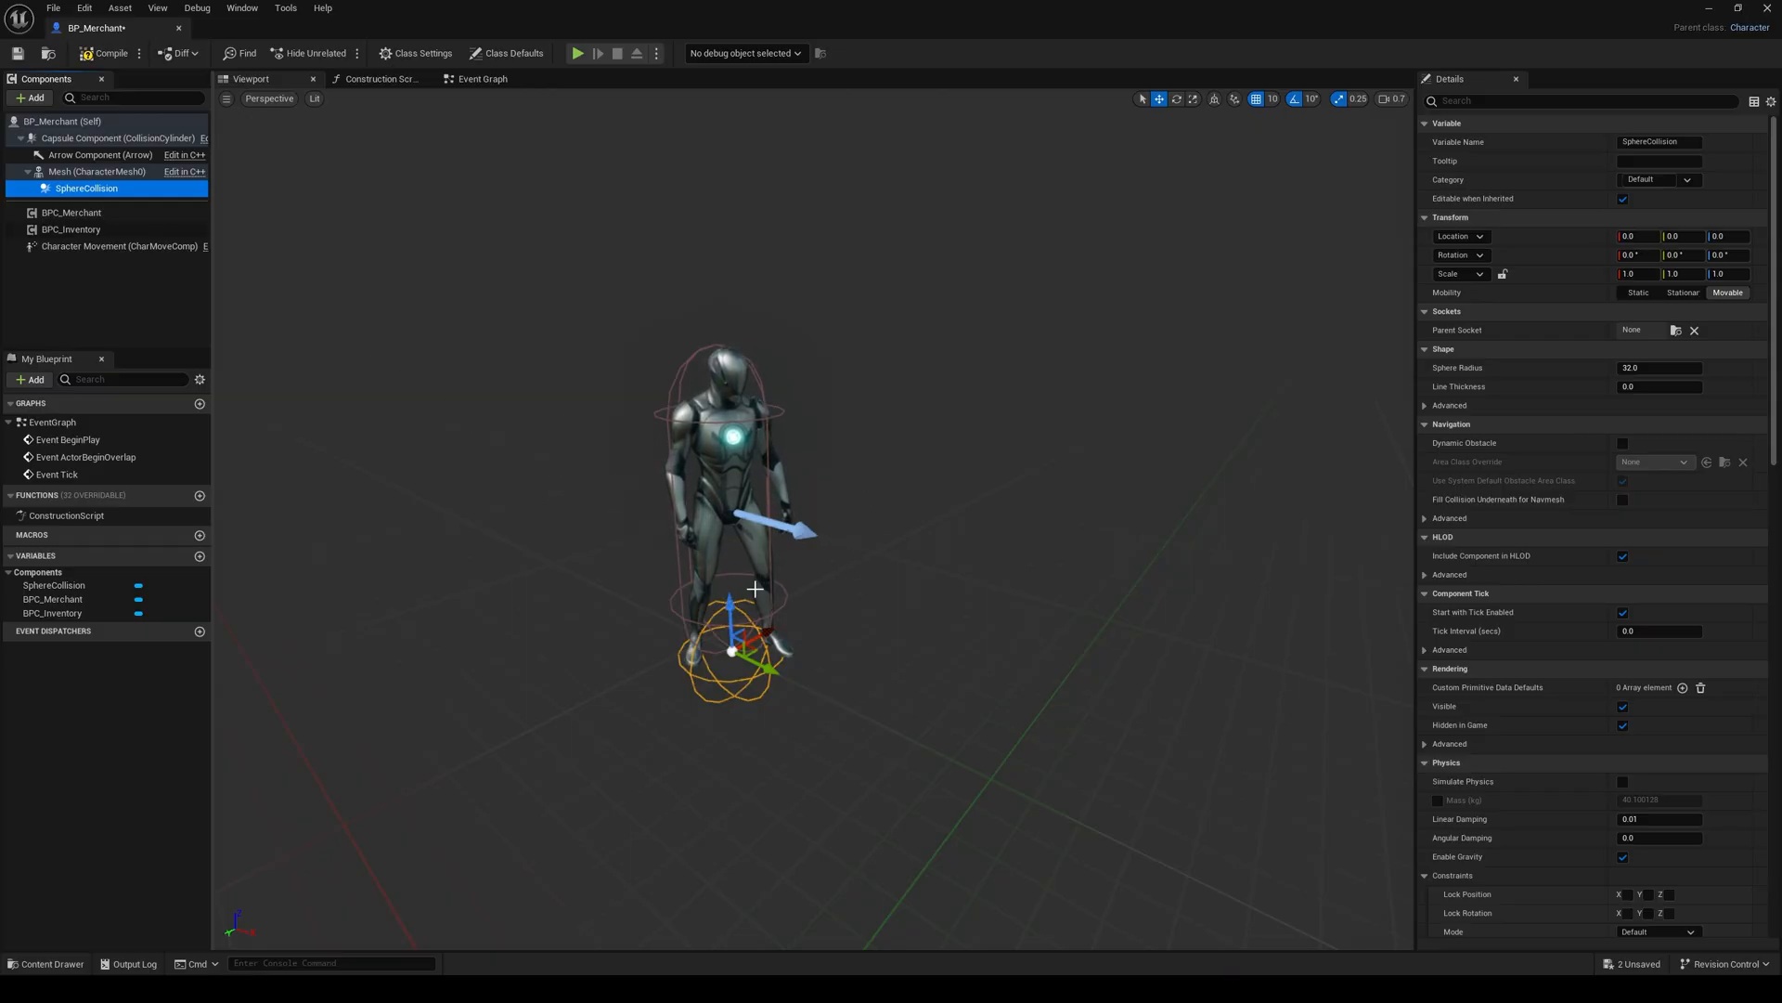
Step: Raise the collision sphere to a Z location of 90 and set its Sphere Radius to 120
left_click_drag(731, 603, 745, 446)
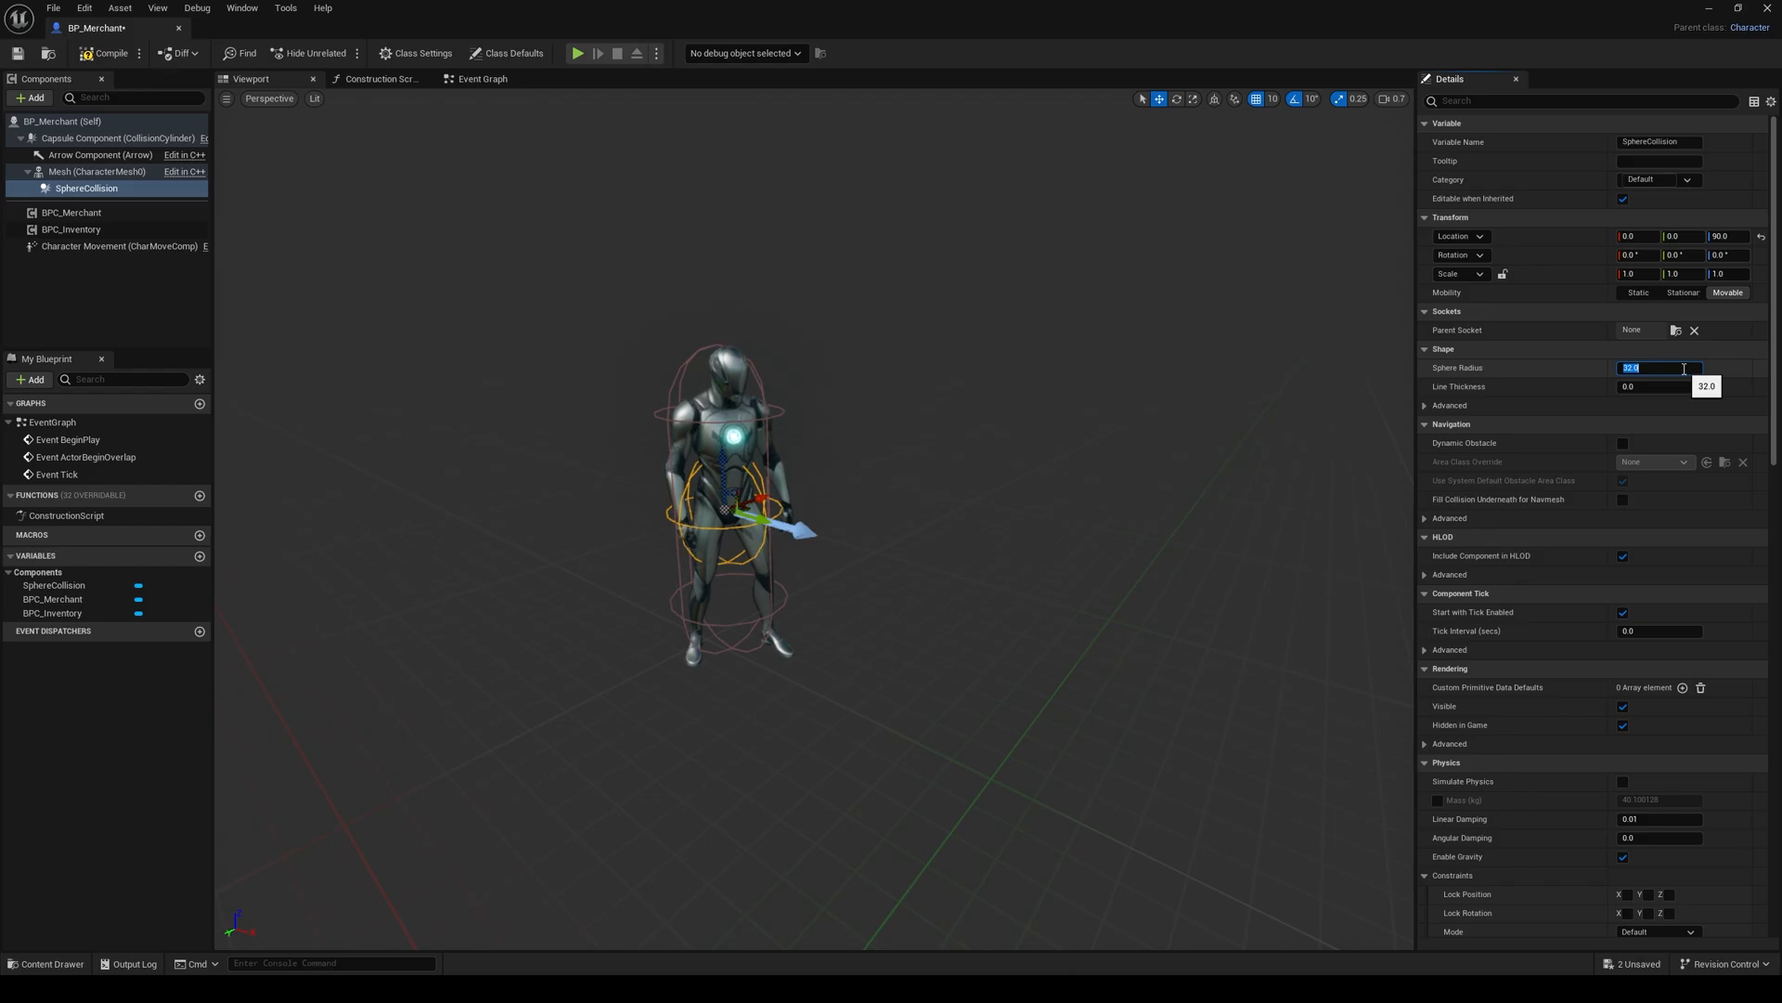
type("120")
key("Return")
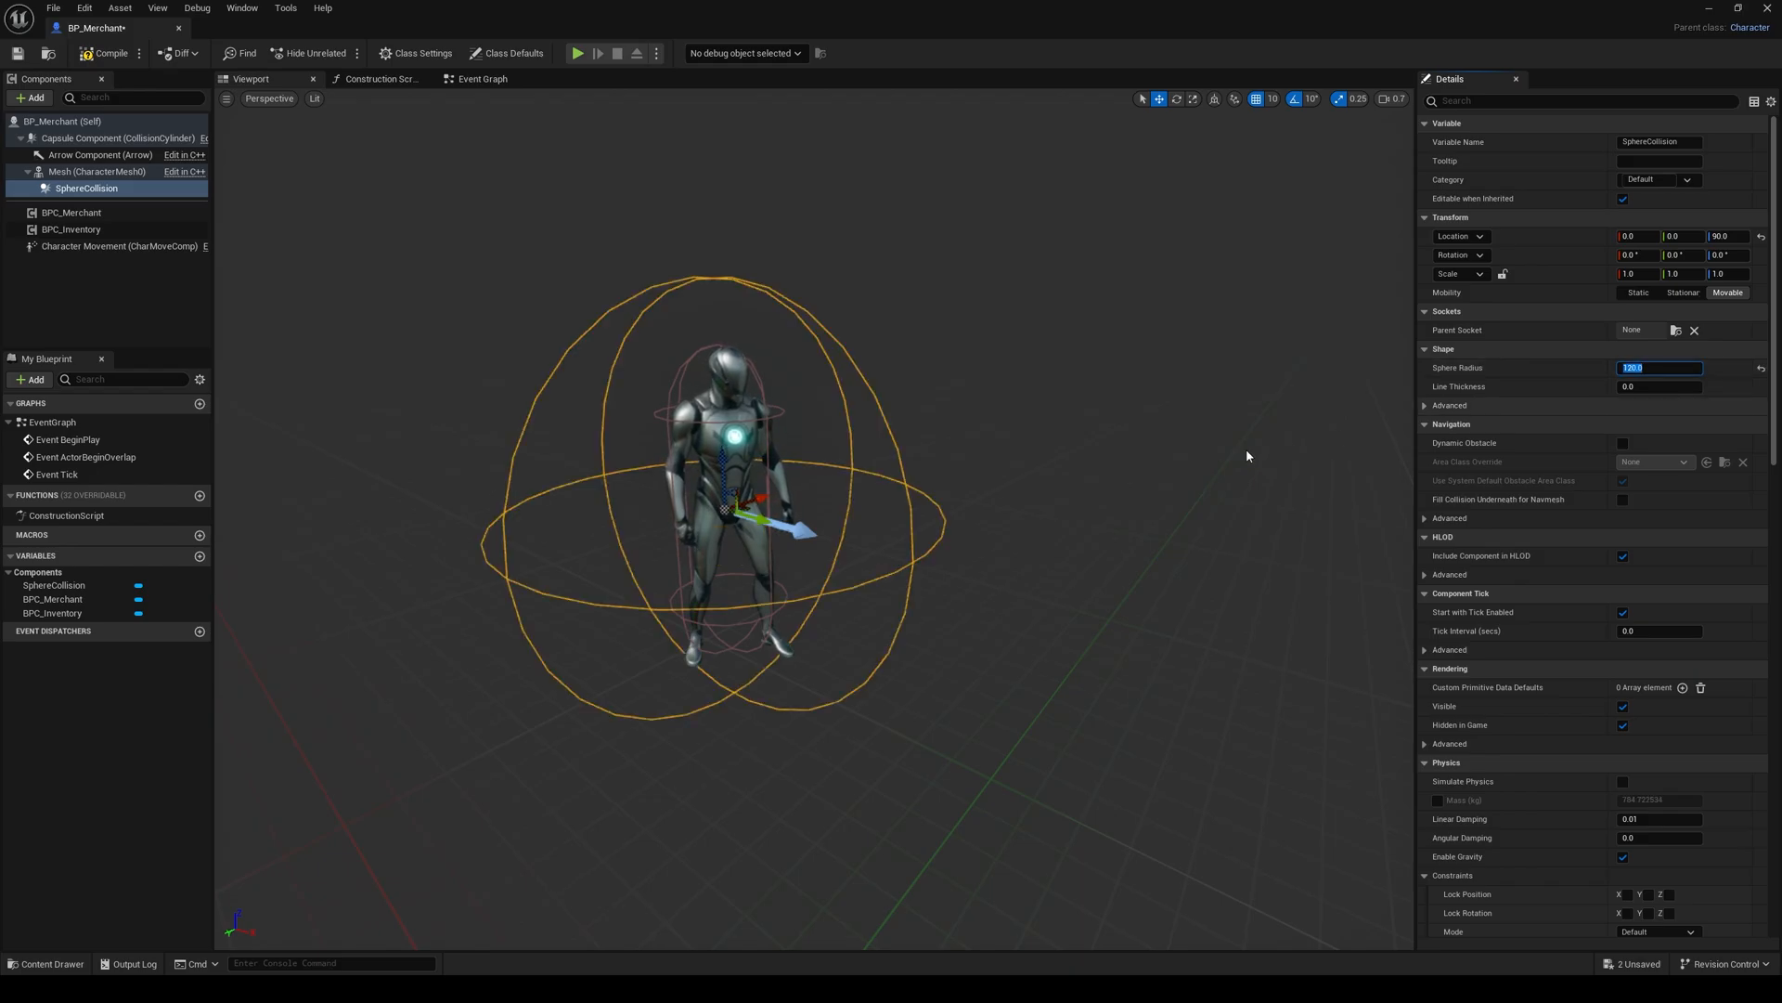
right_click_drag(1246, 455, 1252, 534)
mouse_move(1149, 495)
right_mouse_down()
mouse_move(1183, 506)
mouse_move(1160, 483)
mouse_move(1150, 495)
mouse_move(1216, 478)
mouse_move(1151, 497)
mouse_move(1174, 492)
mouse_move(1156, 483)
right_mouse_up()
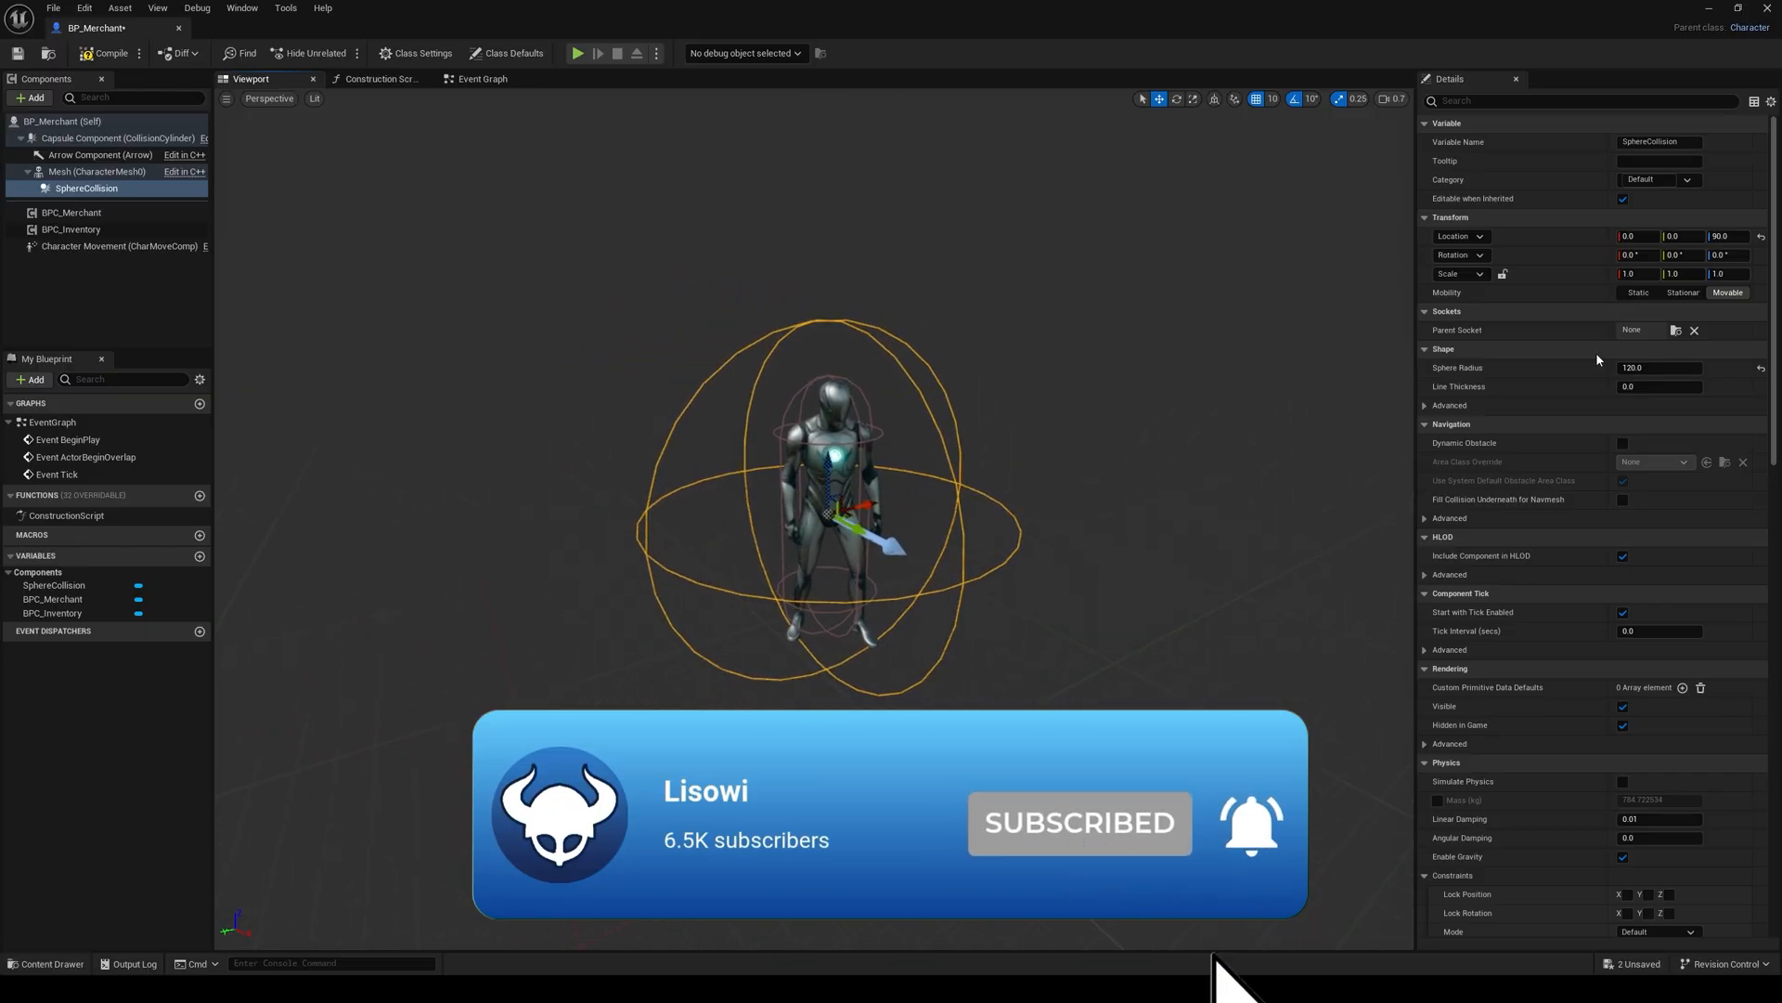
Step: Switch the collision sphere's Collision Presets to Custom and set its Interactive trace response to Block
left_click(1514, 99)
type("coll")
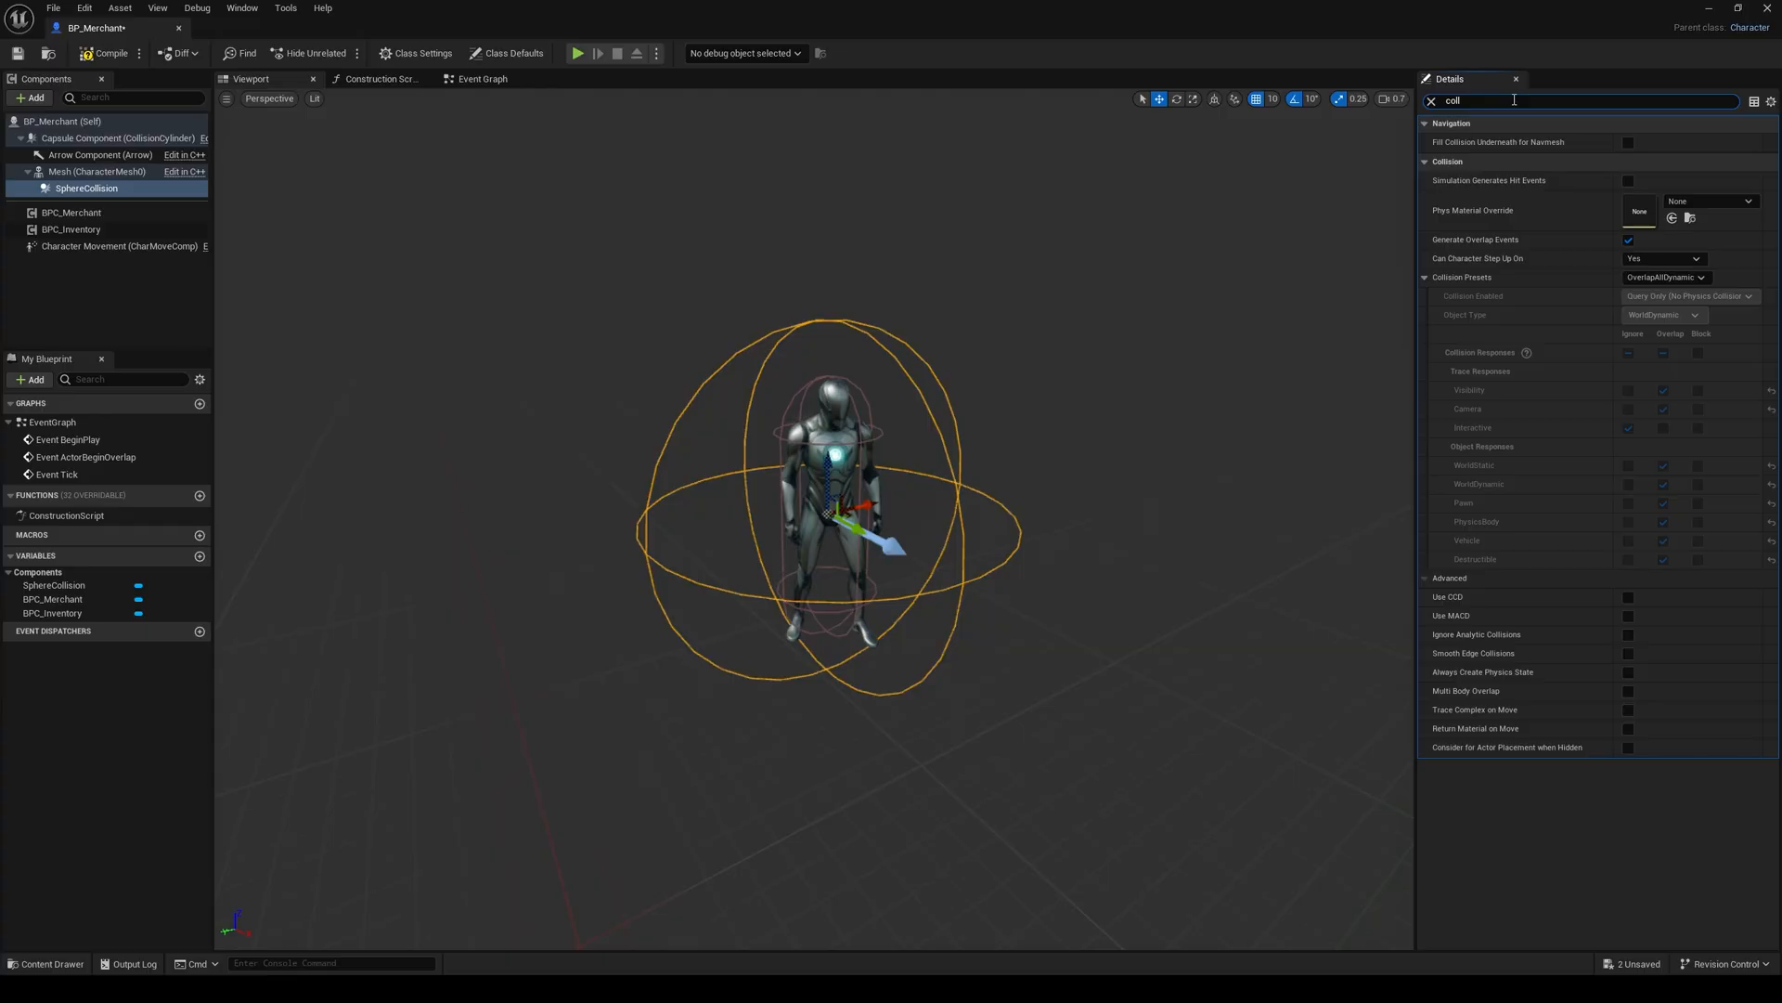
left_click(1655, 279)
left_click(1657, 295)
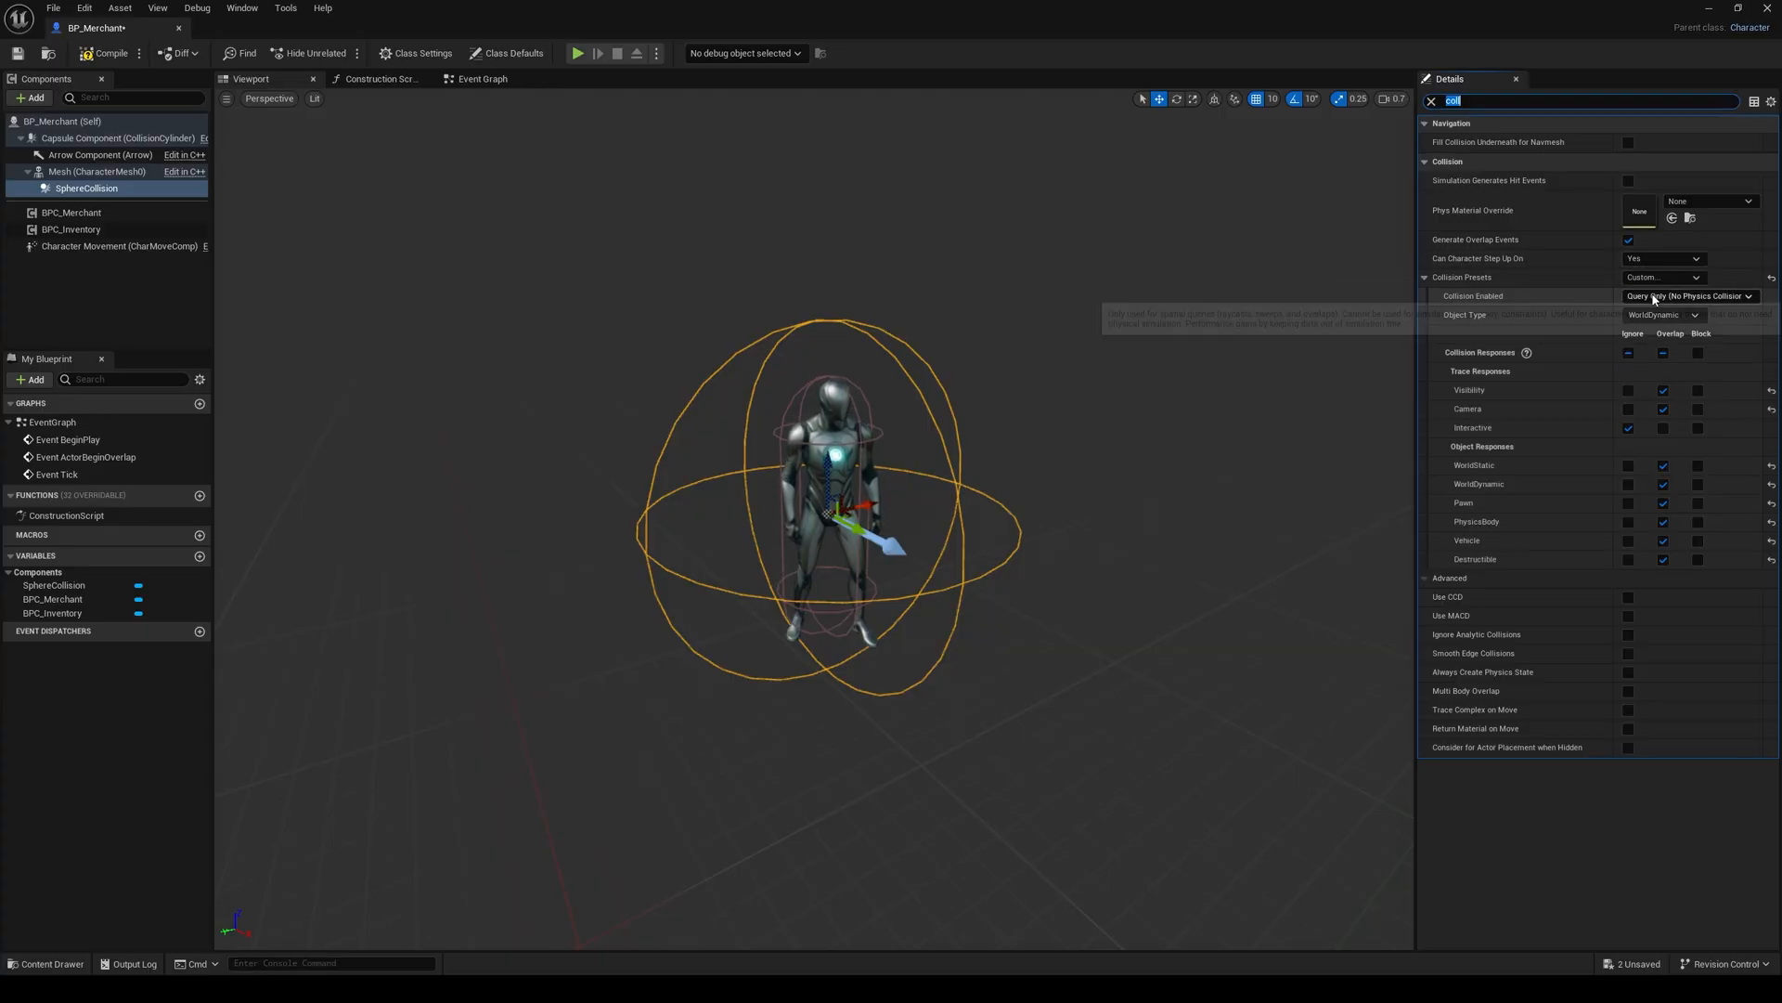
left_click(1698, 428)
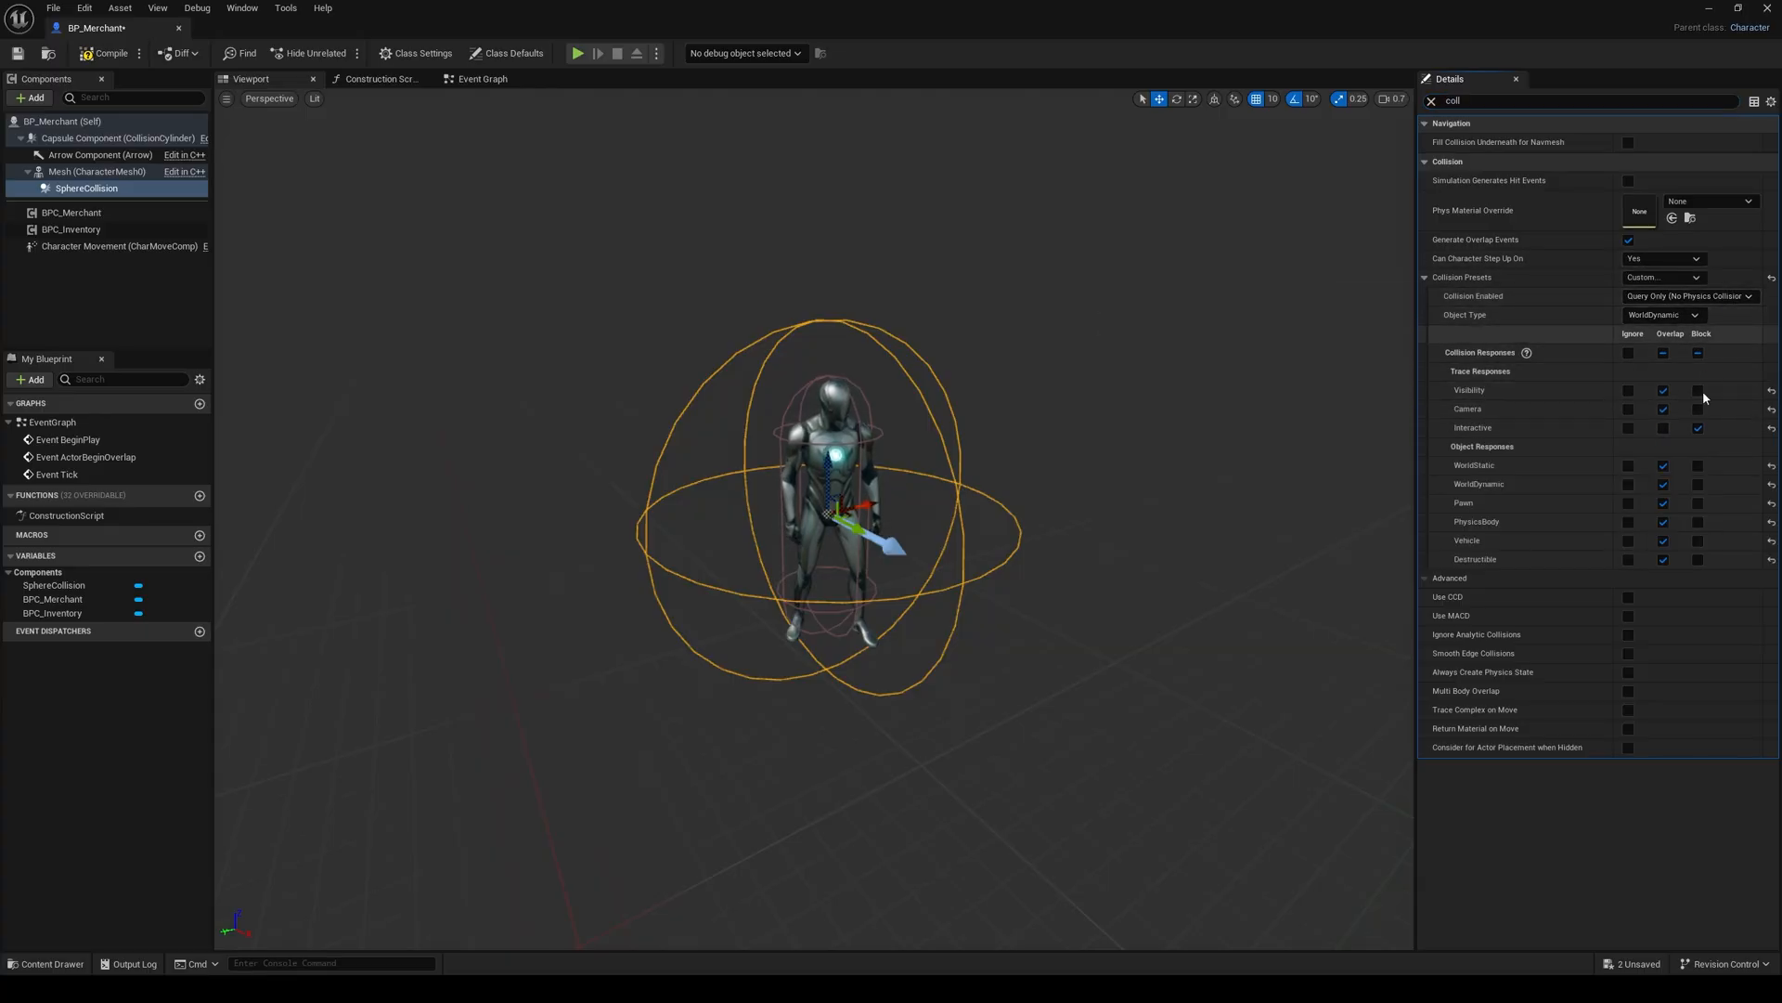
left_click(1434, 102)
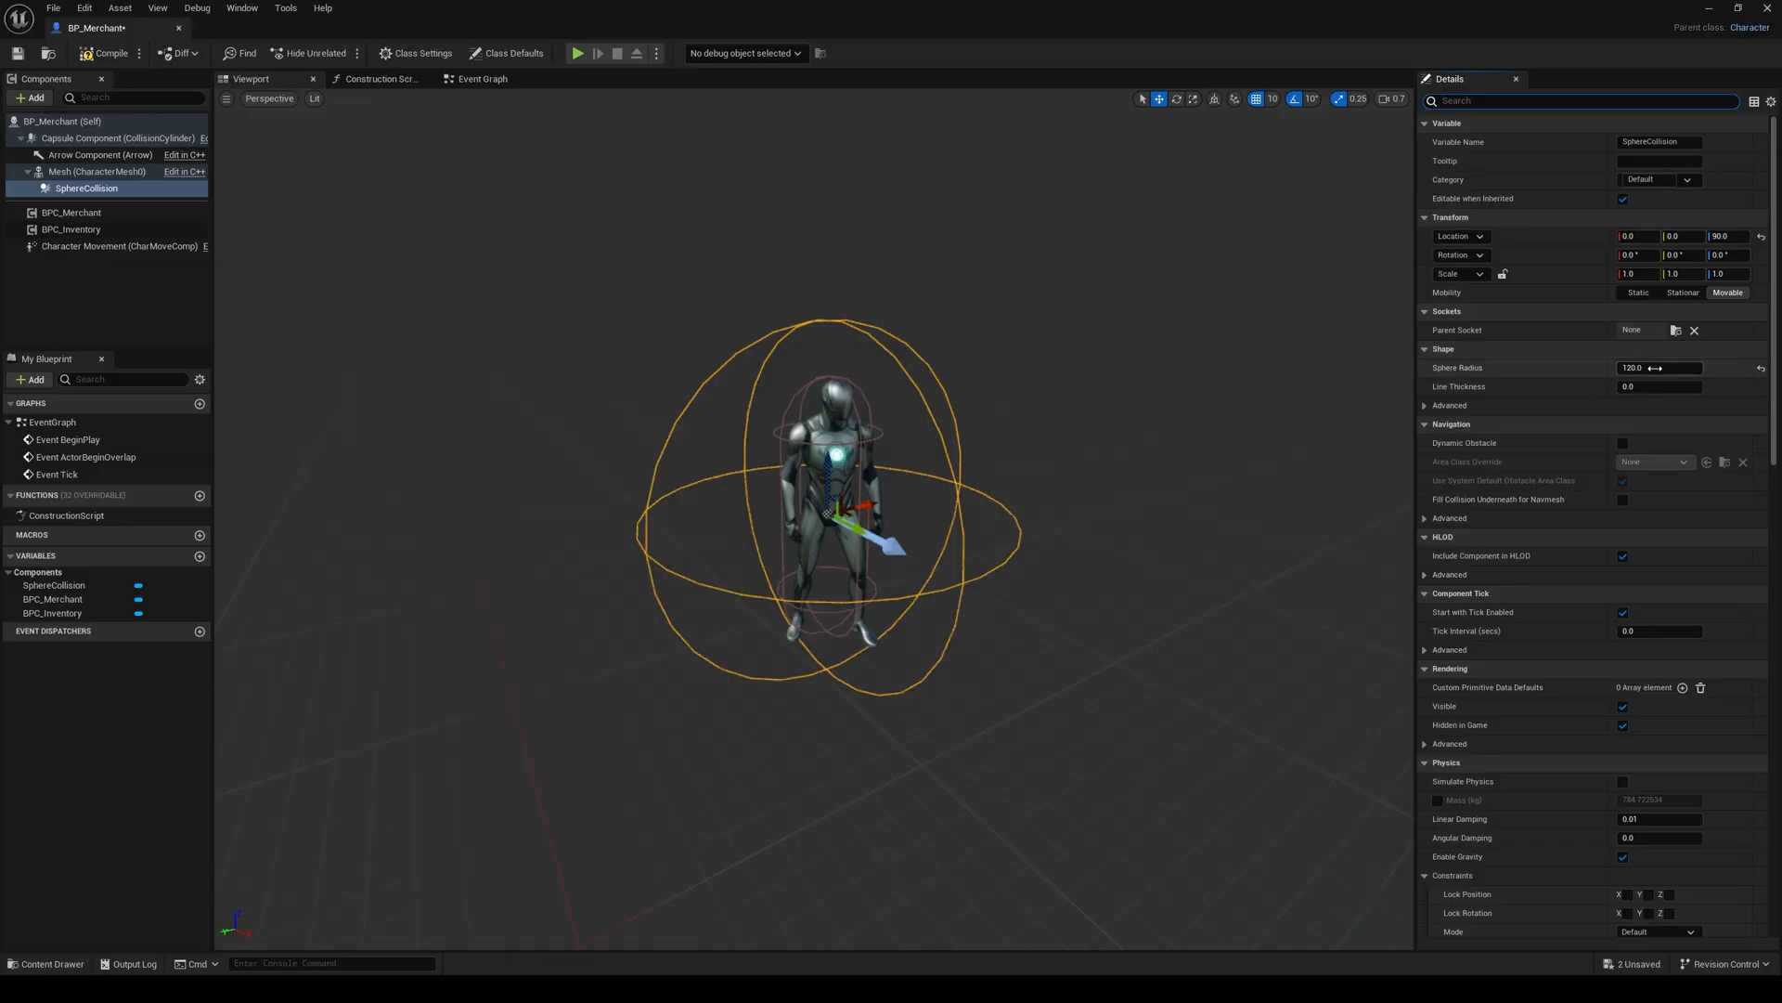
Step: Set the collision sphere's Sphere Radius to 150, and compile and save the merchant blueprint
left_click(1660, 368)
type("150")
key("Return")
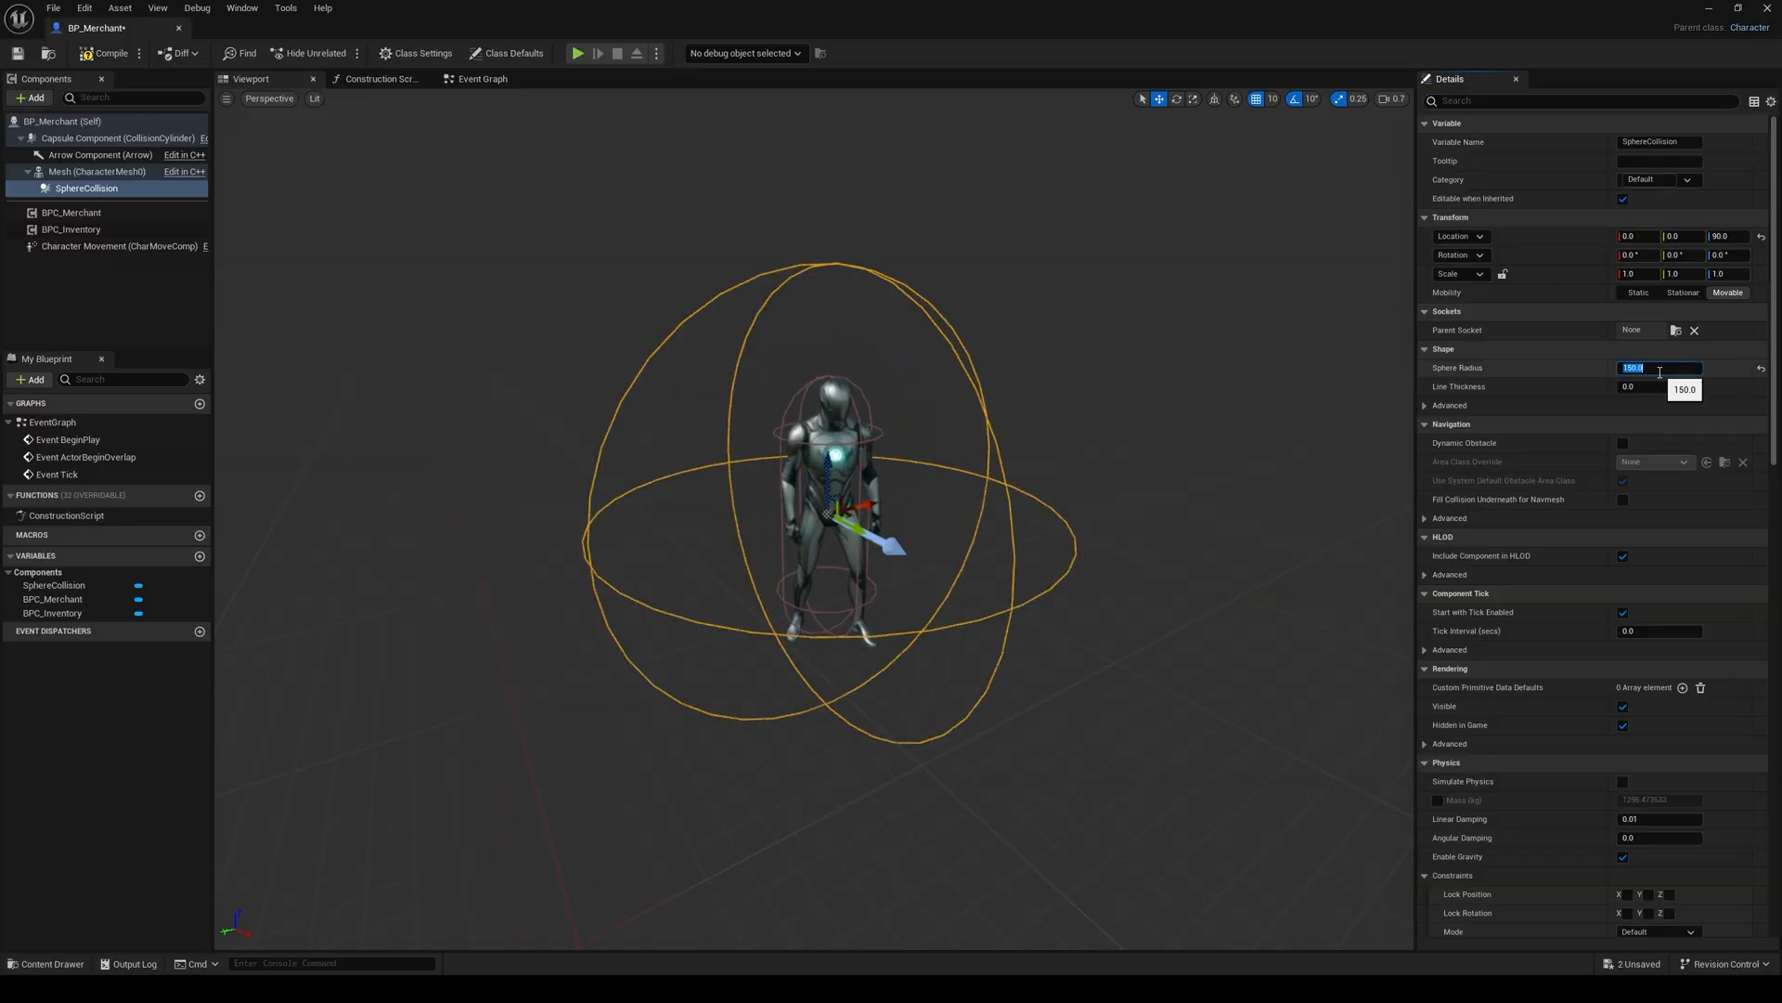
right_click_drag(1003, 414, 1049, 403)
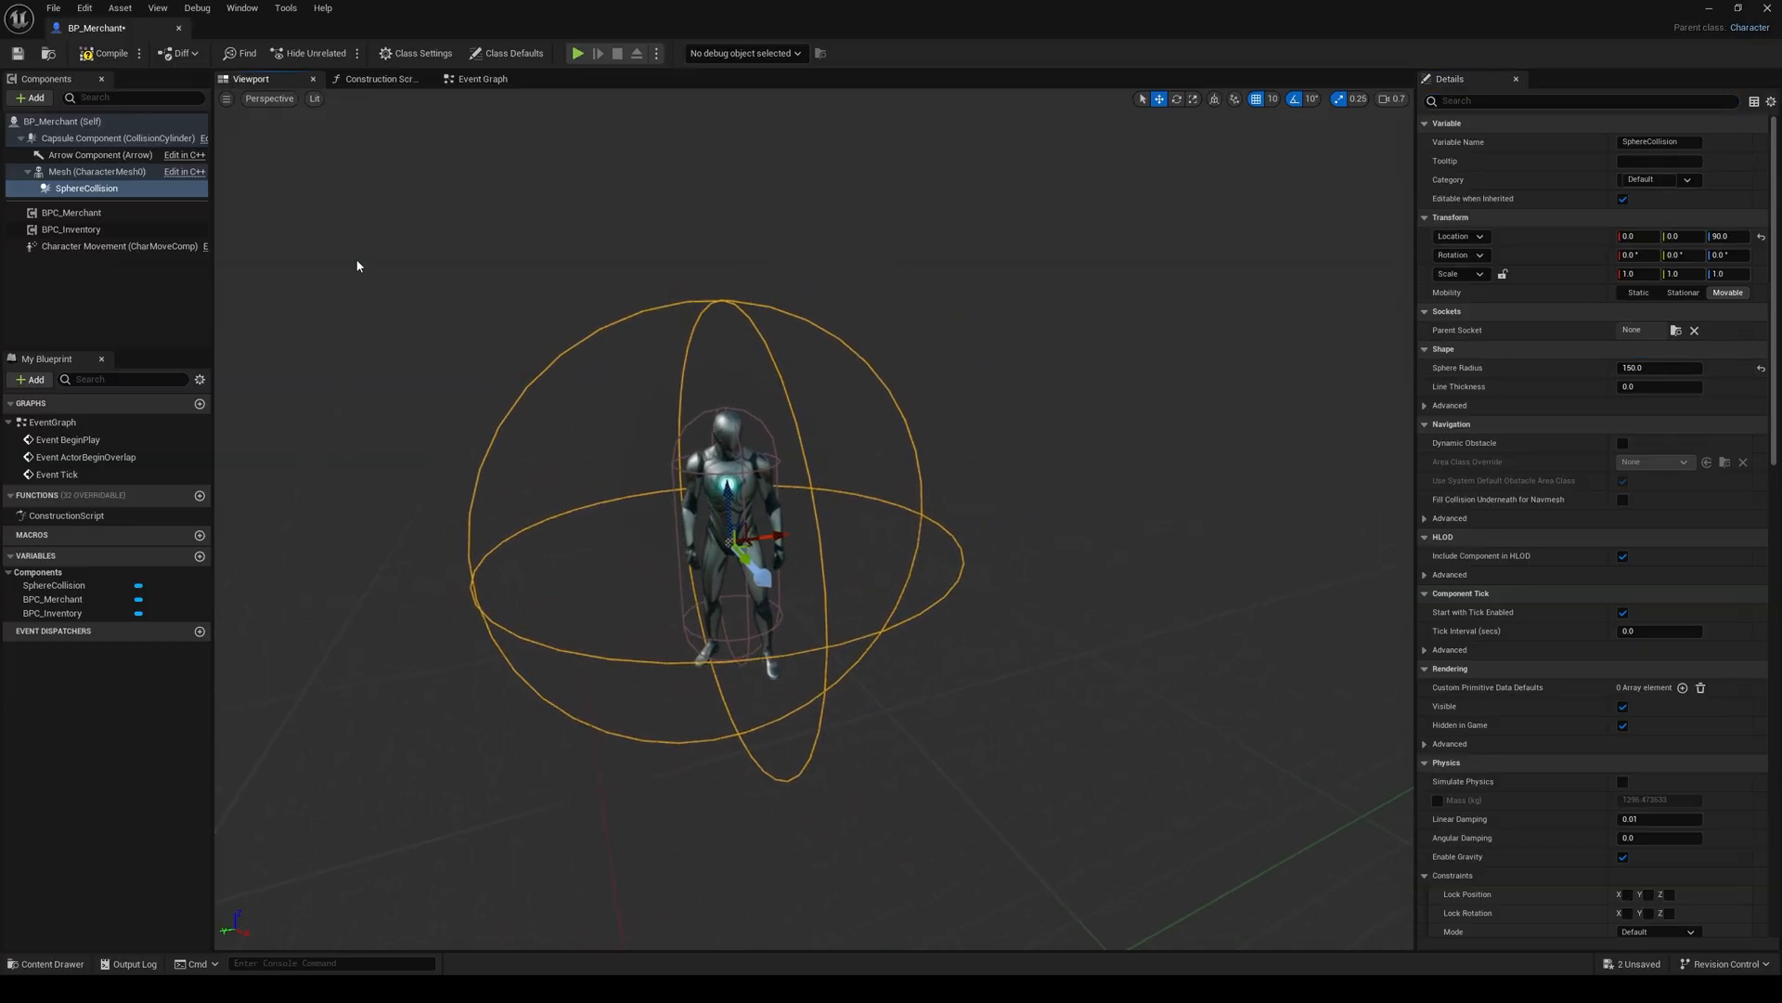
left_click(87, 56)
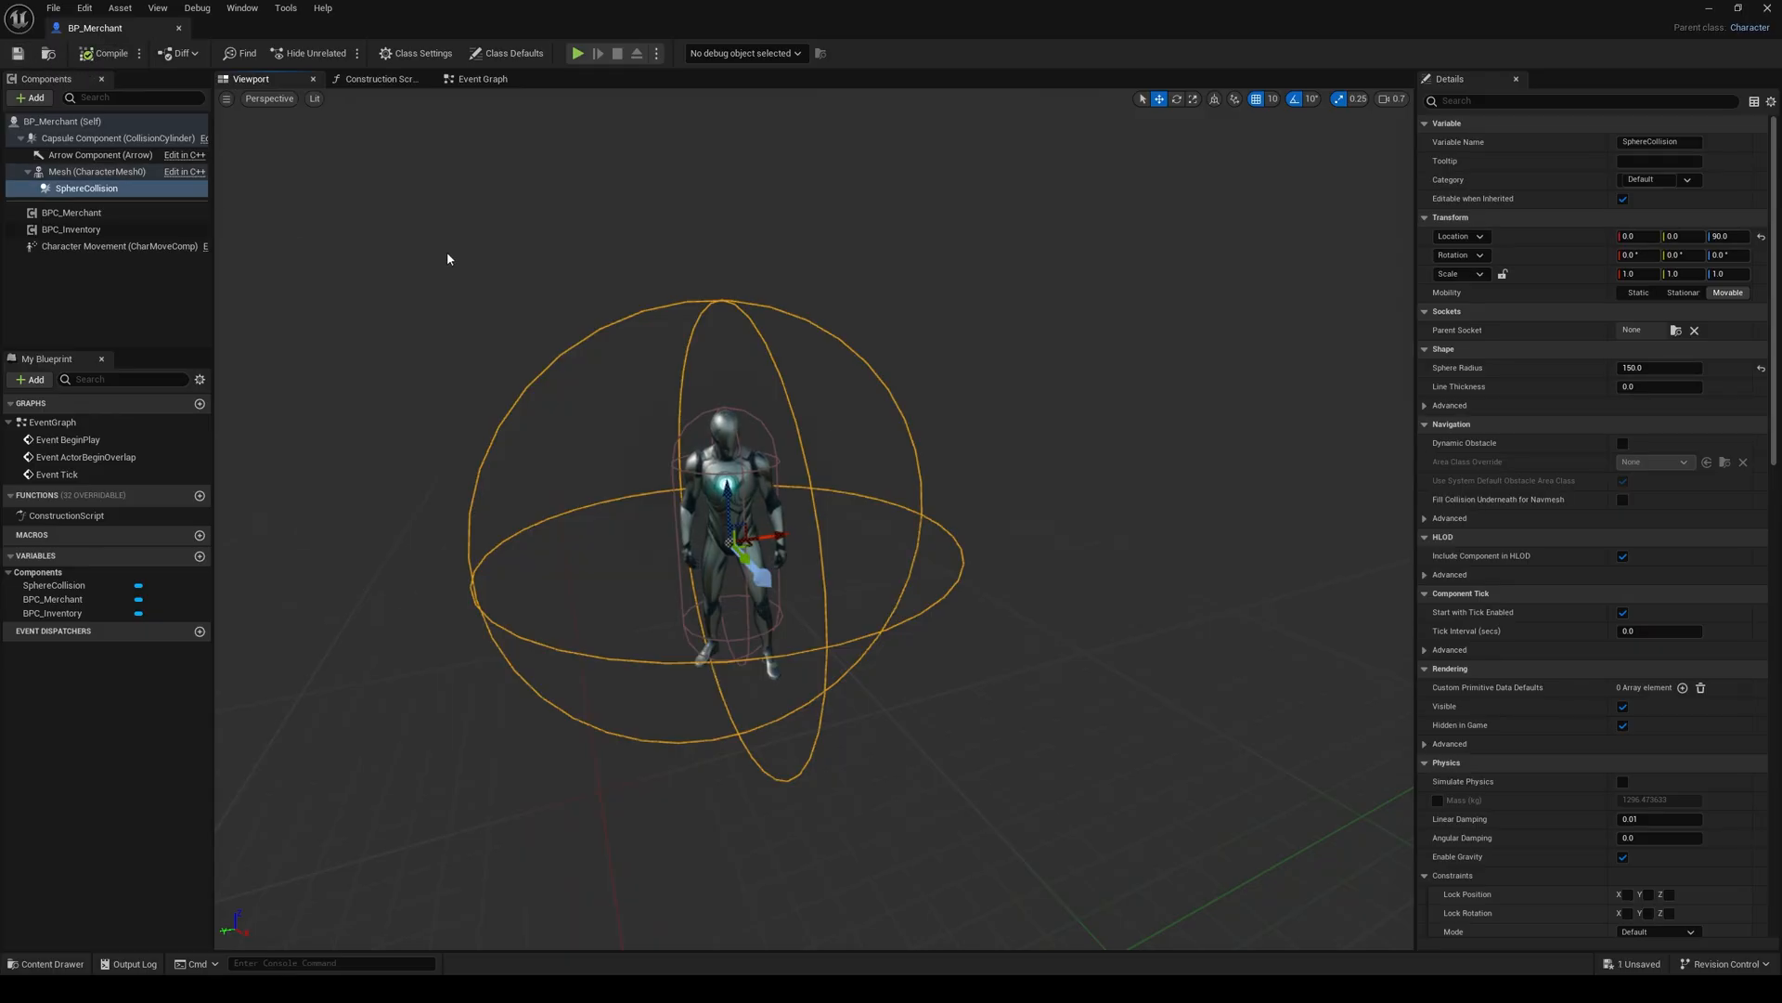
Step: Implement the BPI_Interaction interface in the merchant blueprint's class settings
left_click(479, 79)
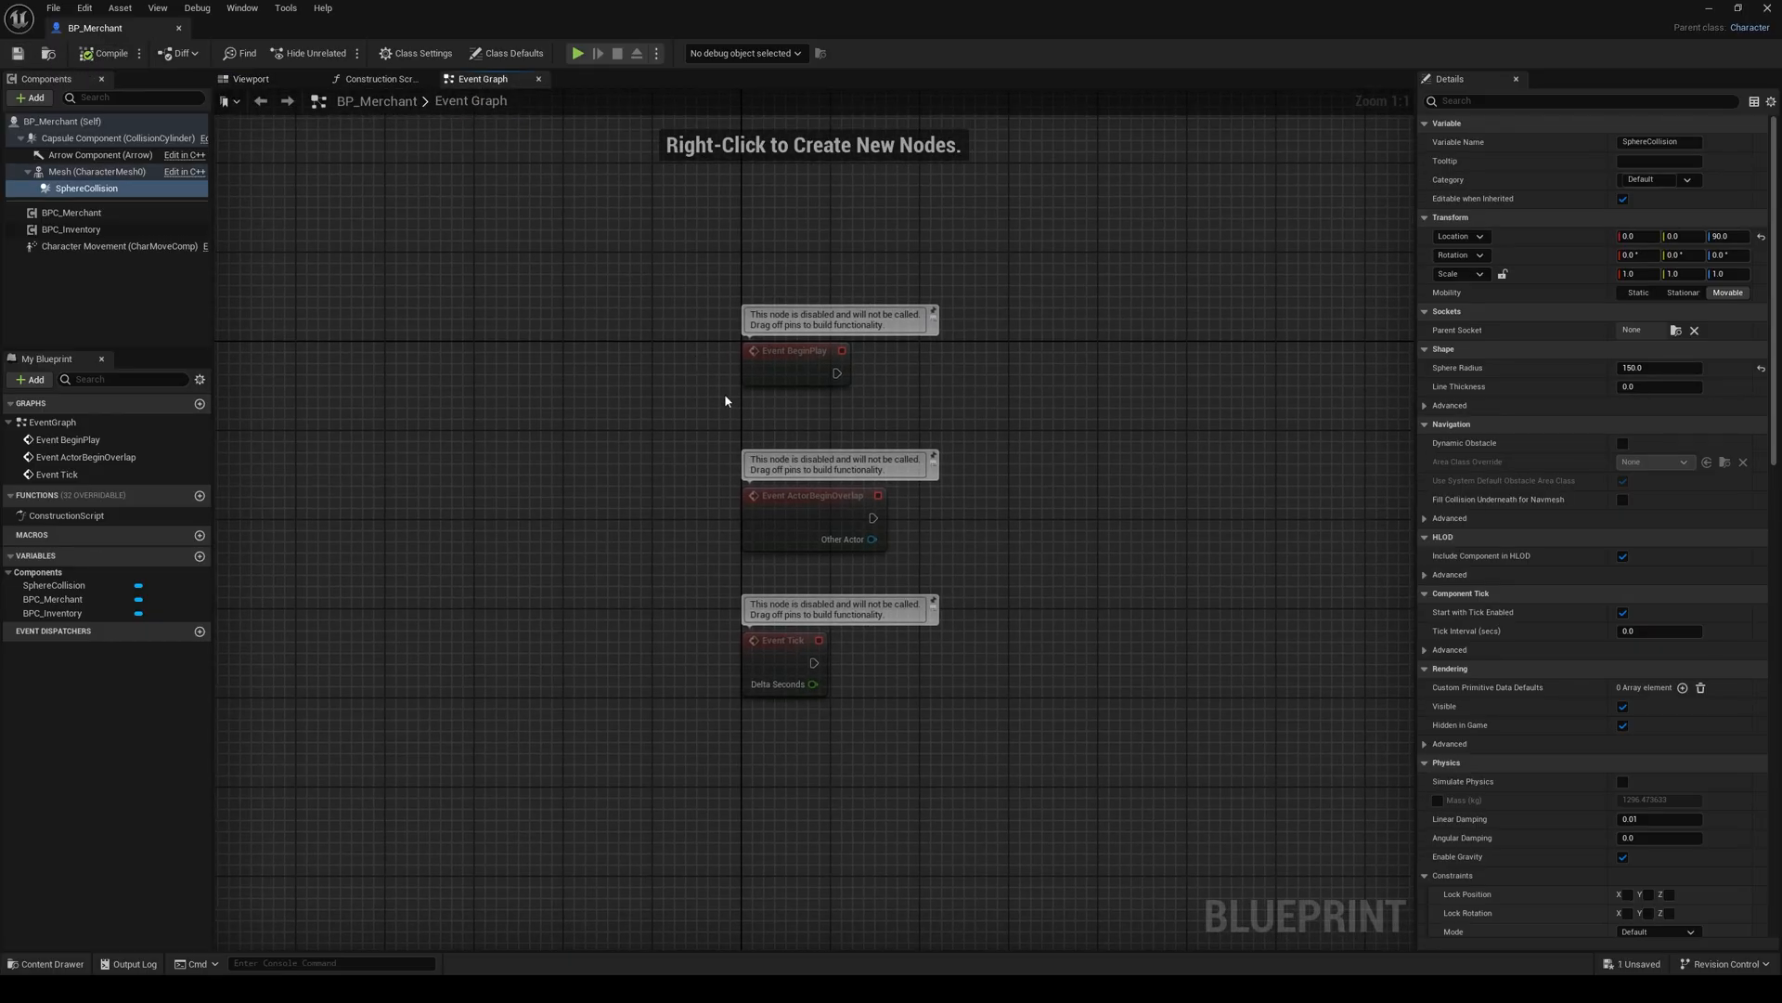
right_click_drag(725, 400, 629, 364)
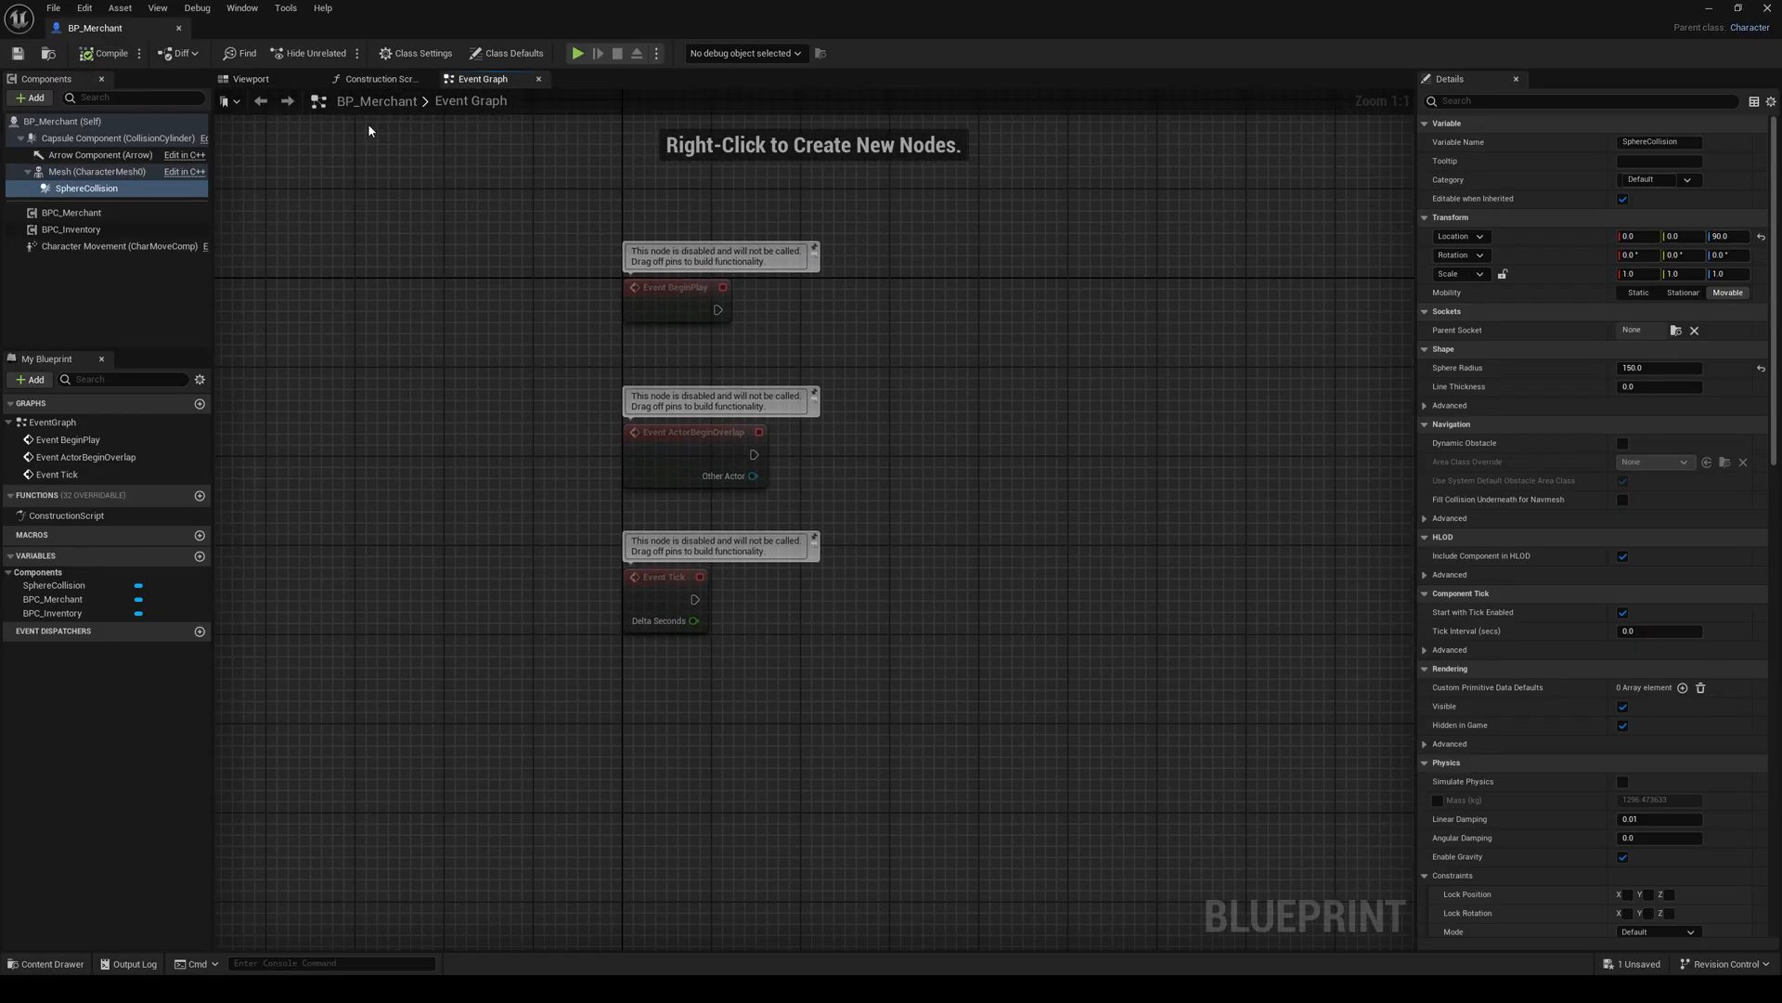
left_click(413, 53)
left_click(1639, 425)
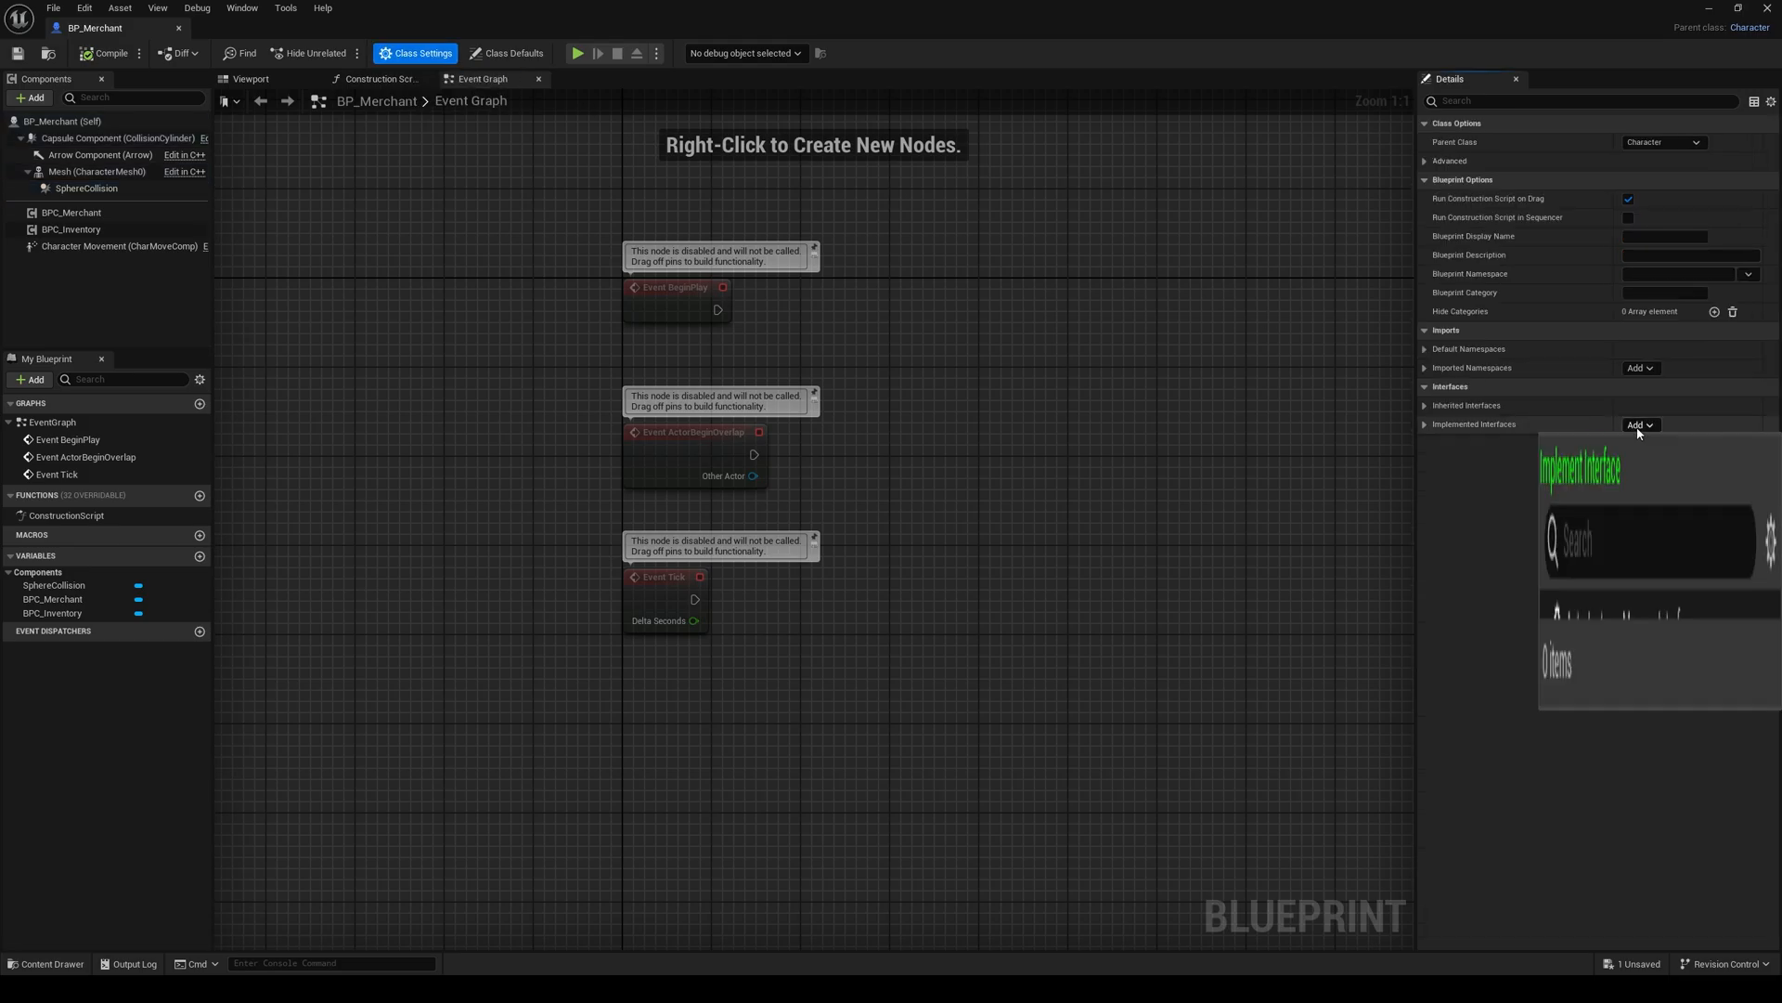
type("bpi")
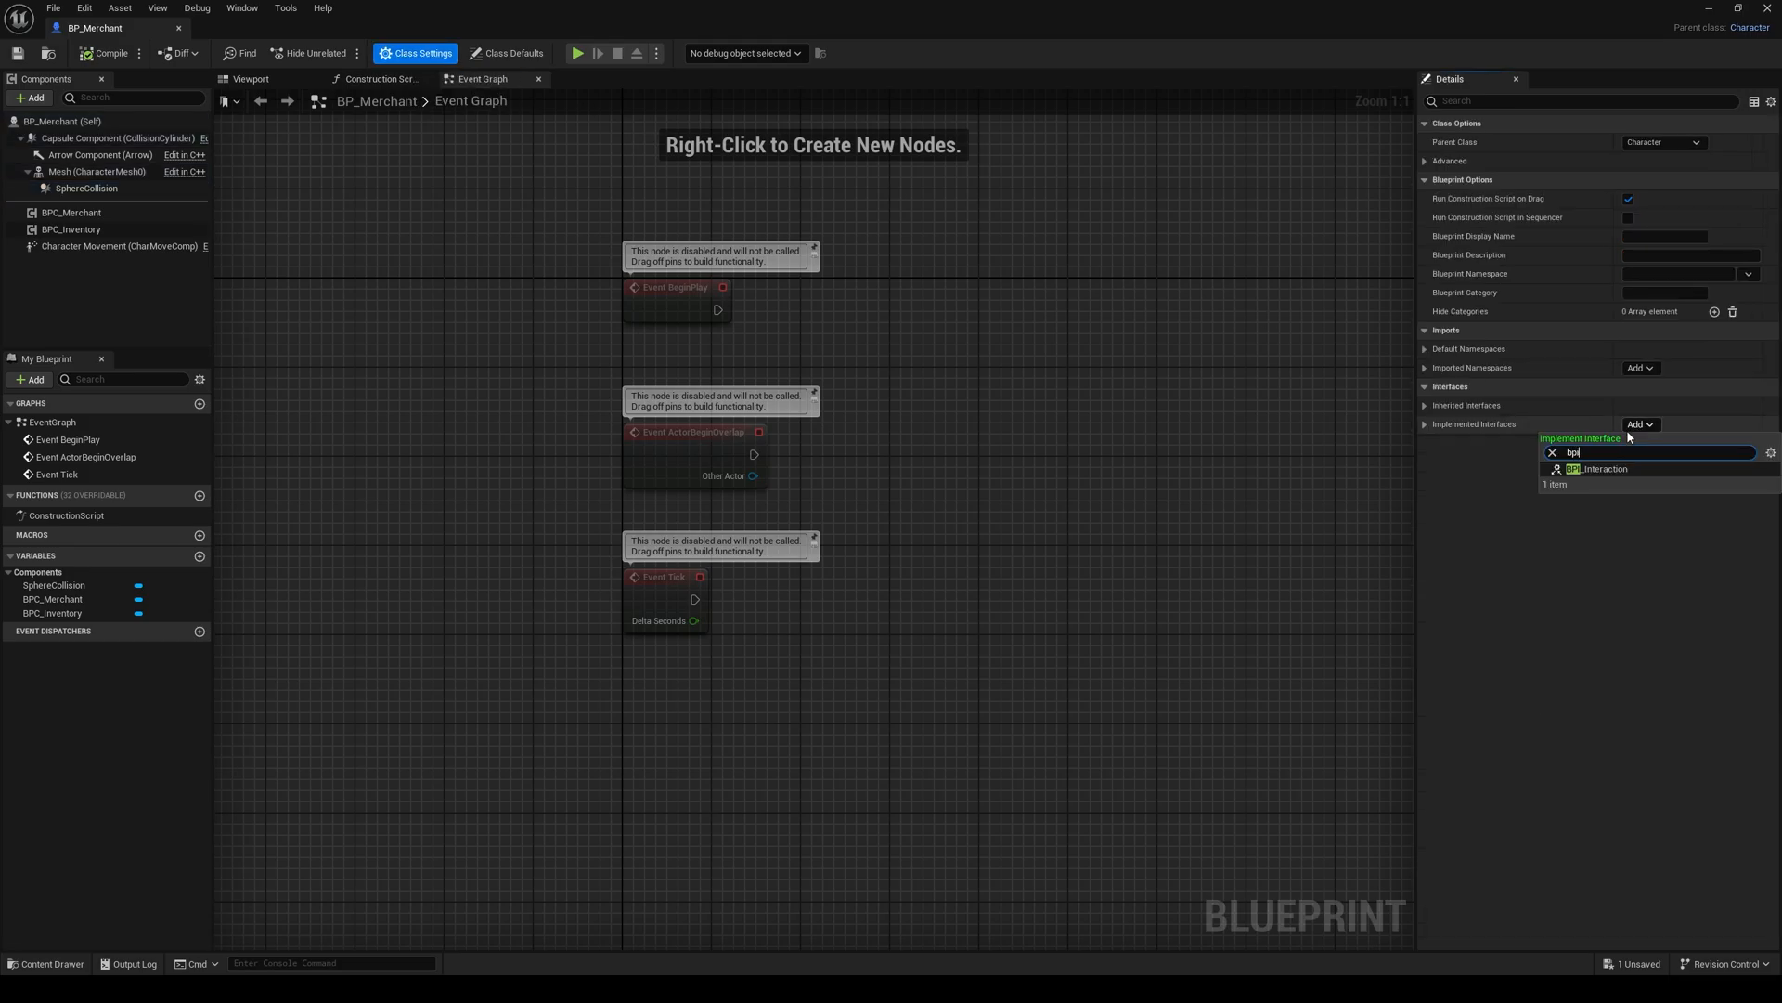
left_click(1598, 472)
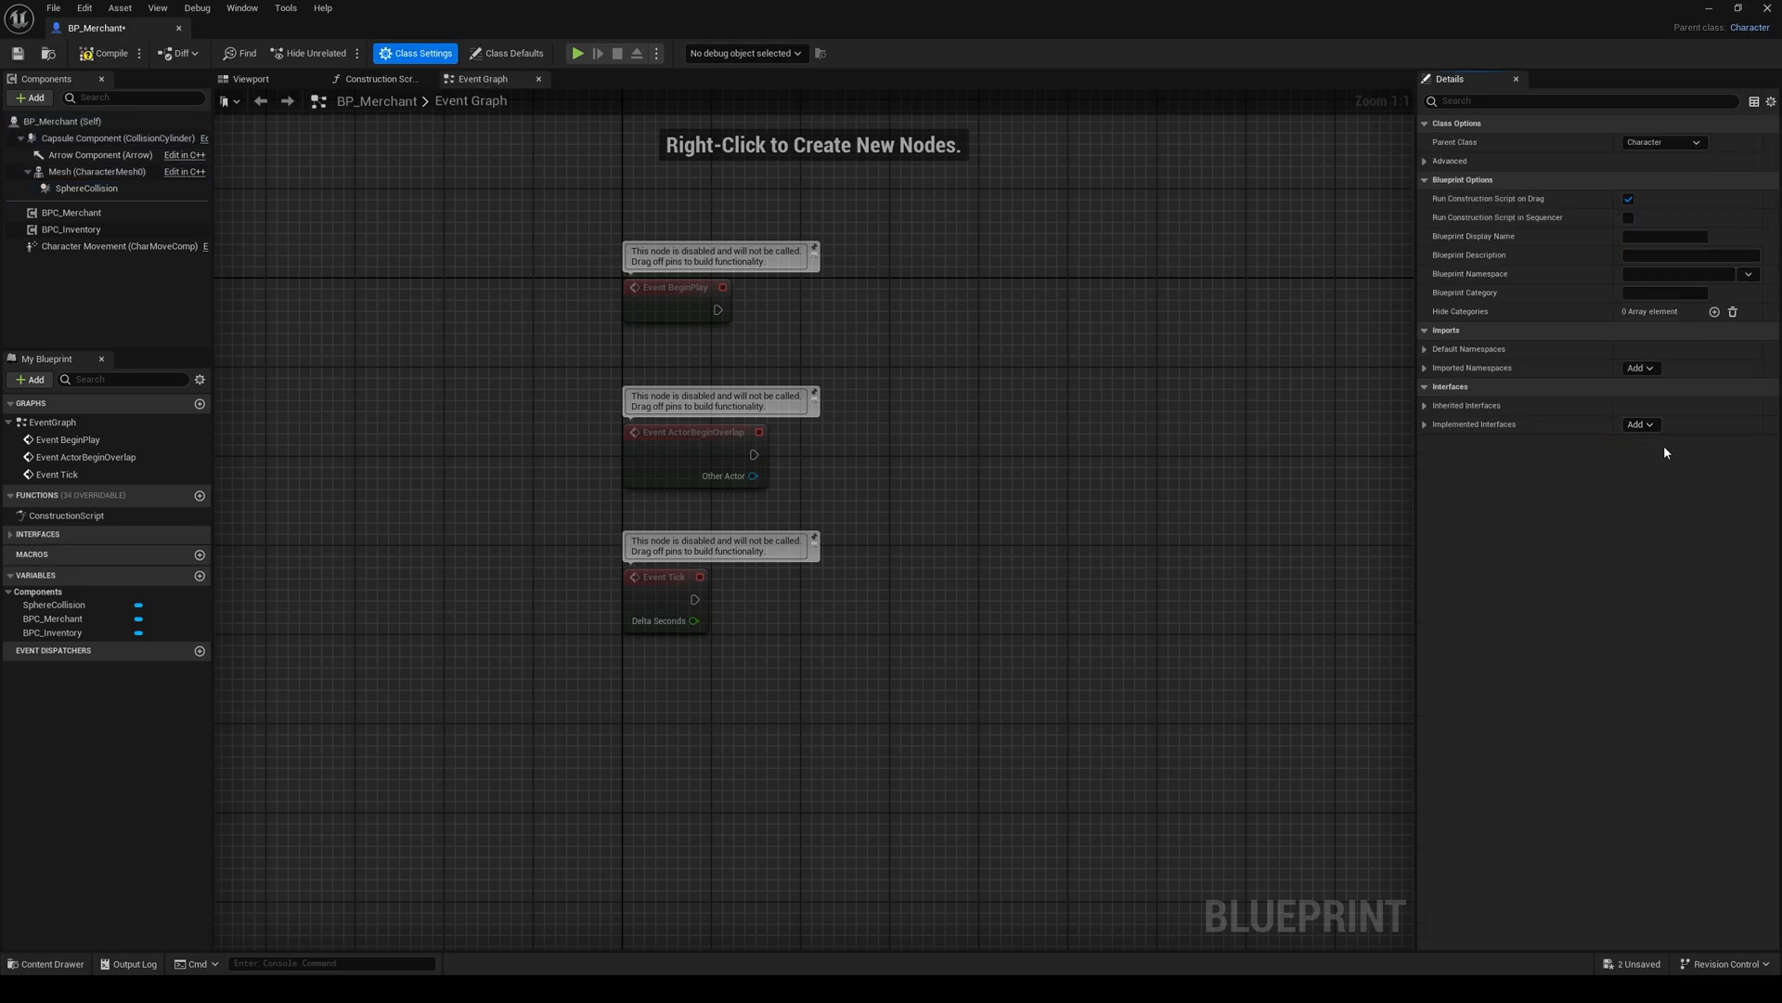
Step: Open the Look At interface function and set its return Message to Trade
left_click(37, 534)
double_click(44, 553)
right_click_drag(887, 570, 756, 549)
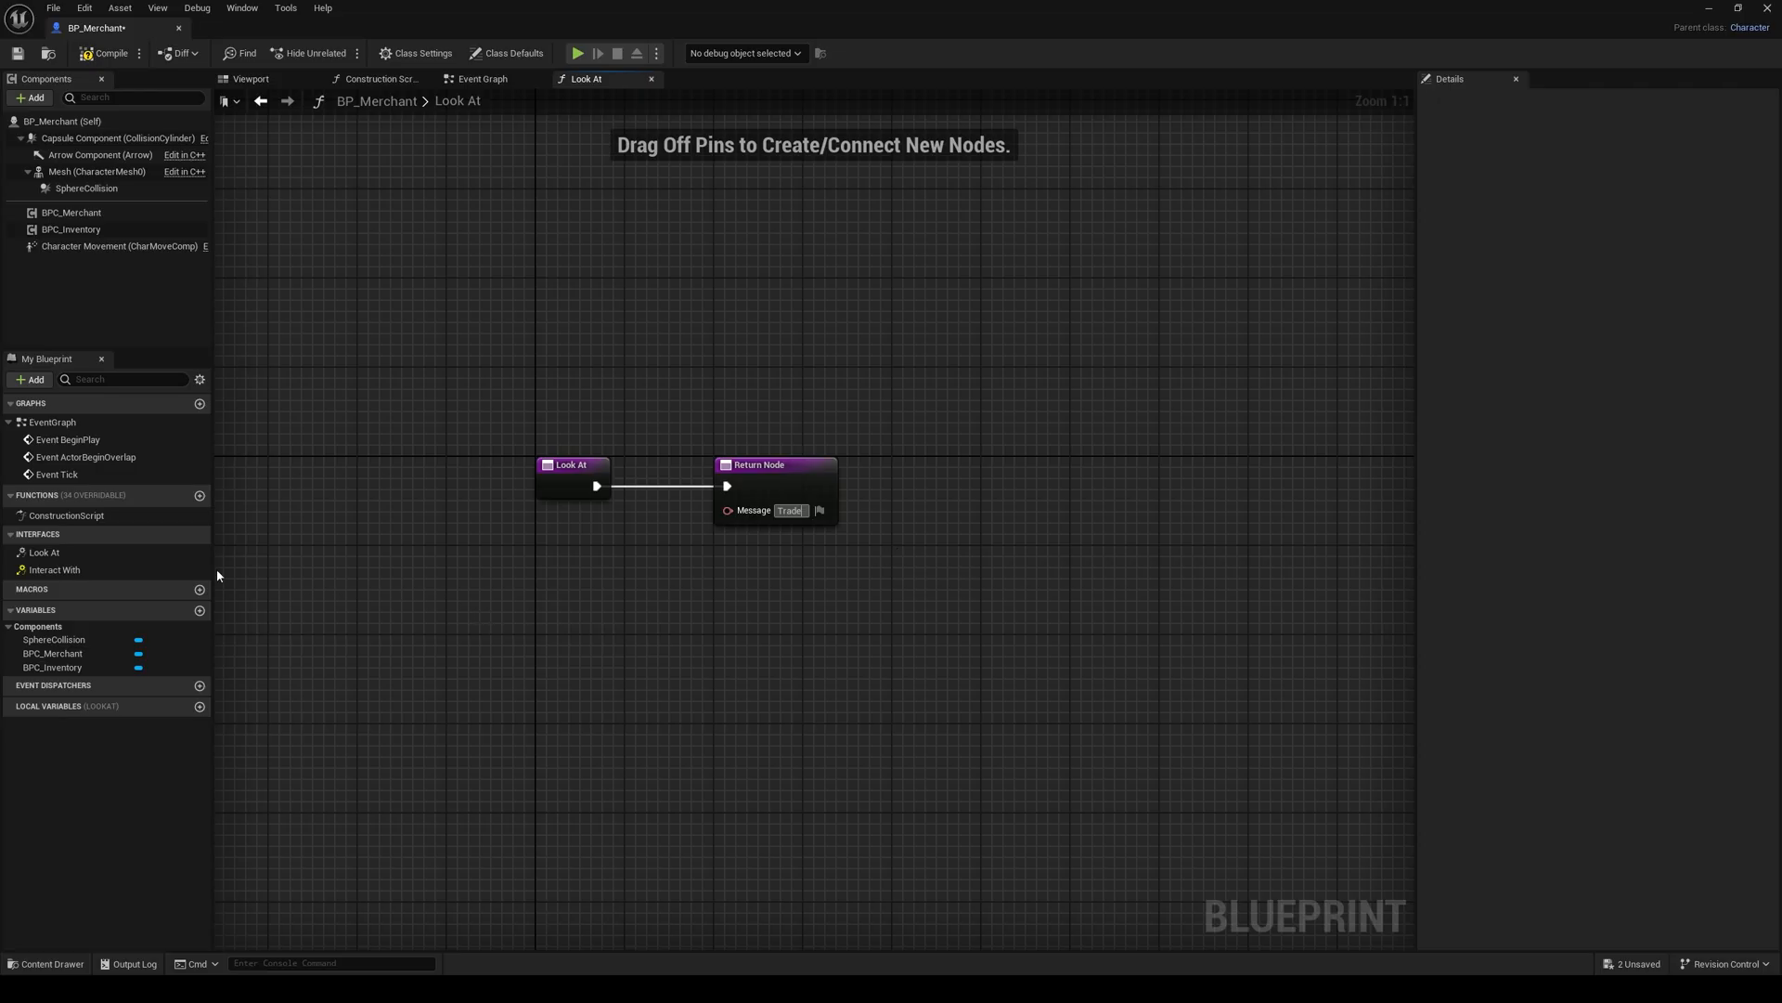
Step: Implement the Interact With event and have it call Toggle Trading on the BPC Merchant component
double_click(97, 568)
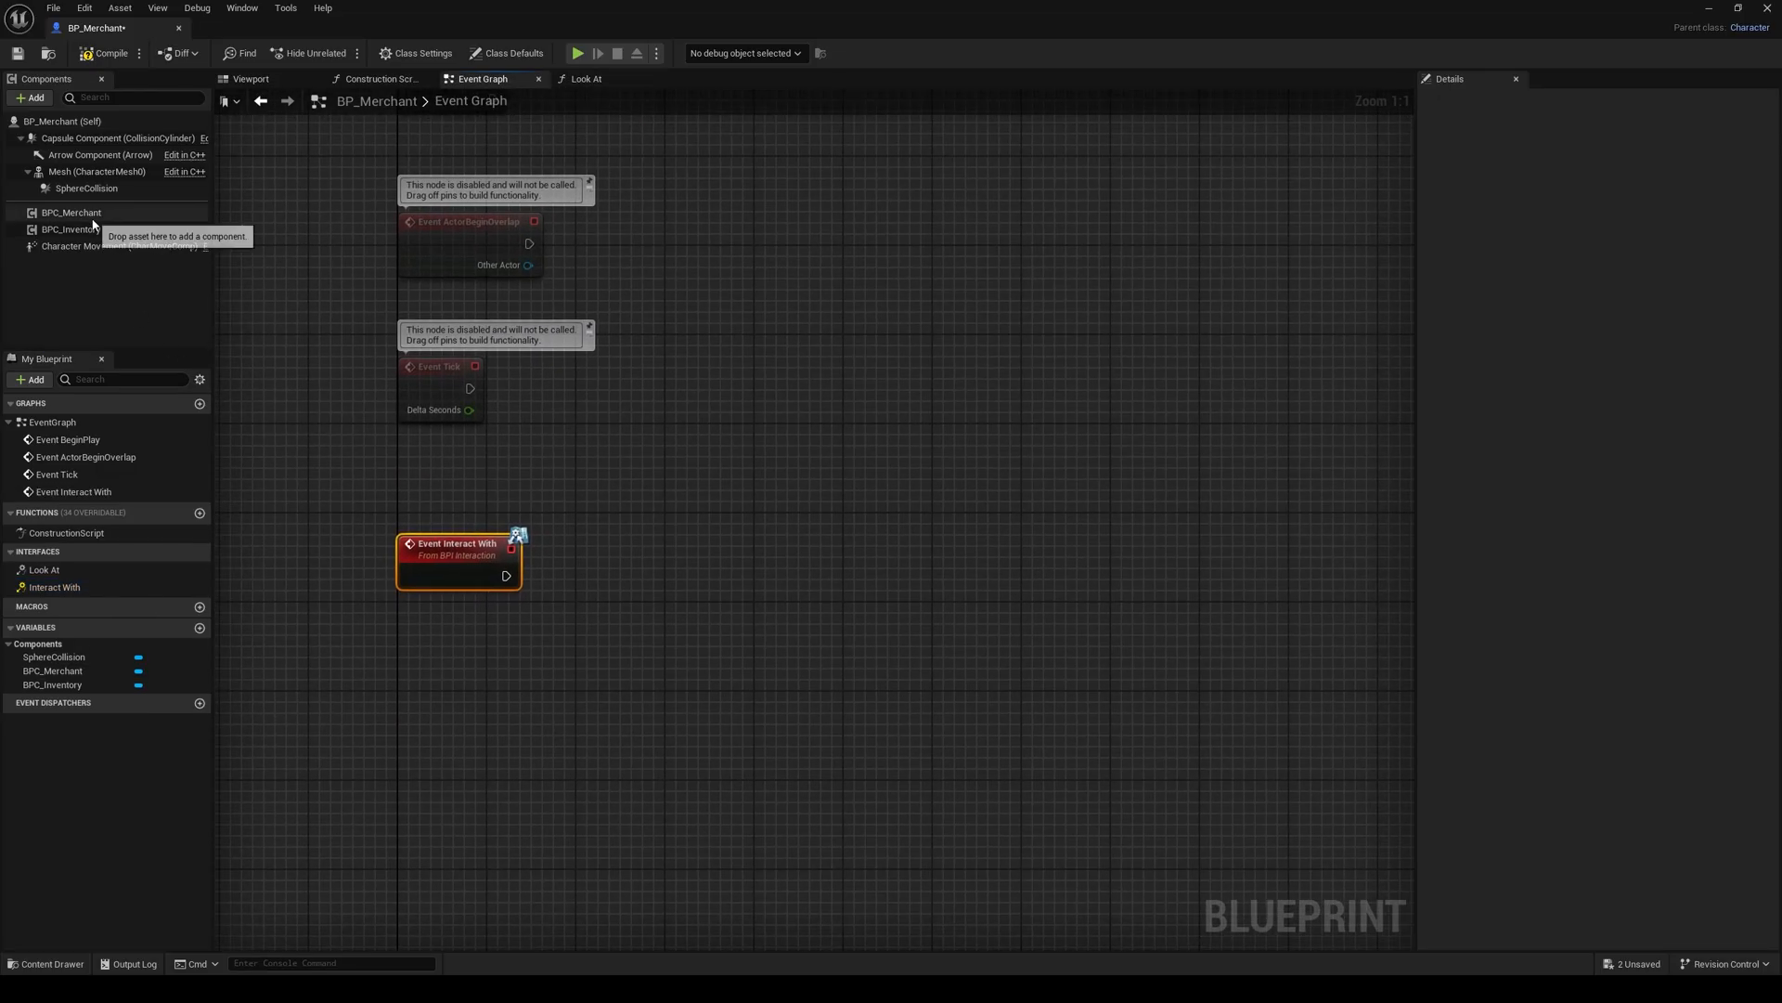
left_click_drag(93, 214, 539, 658)
left_click_drag(639, 607, 640, 612)
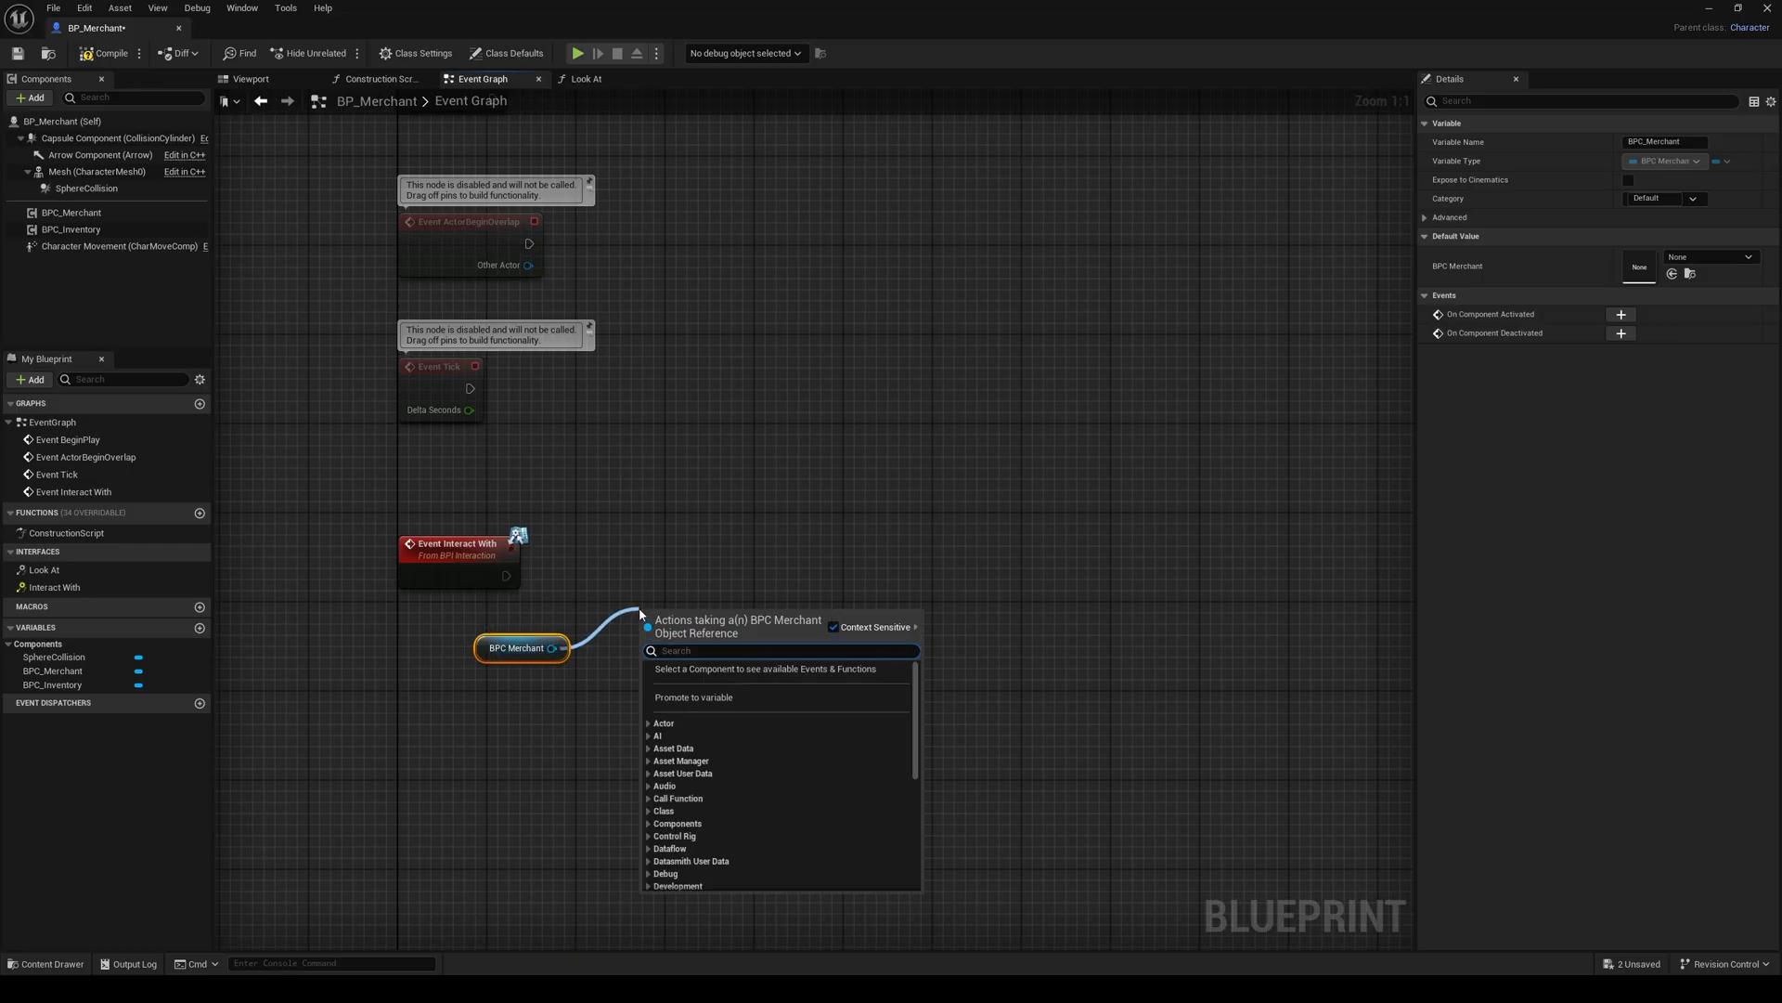
type("toggl")
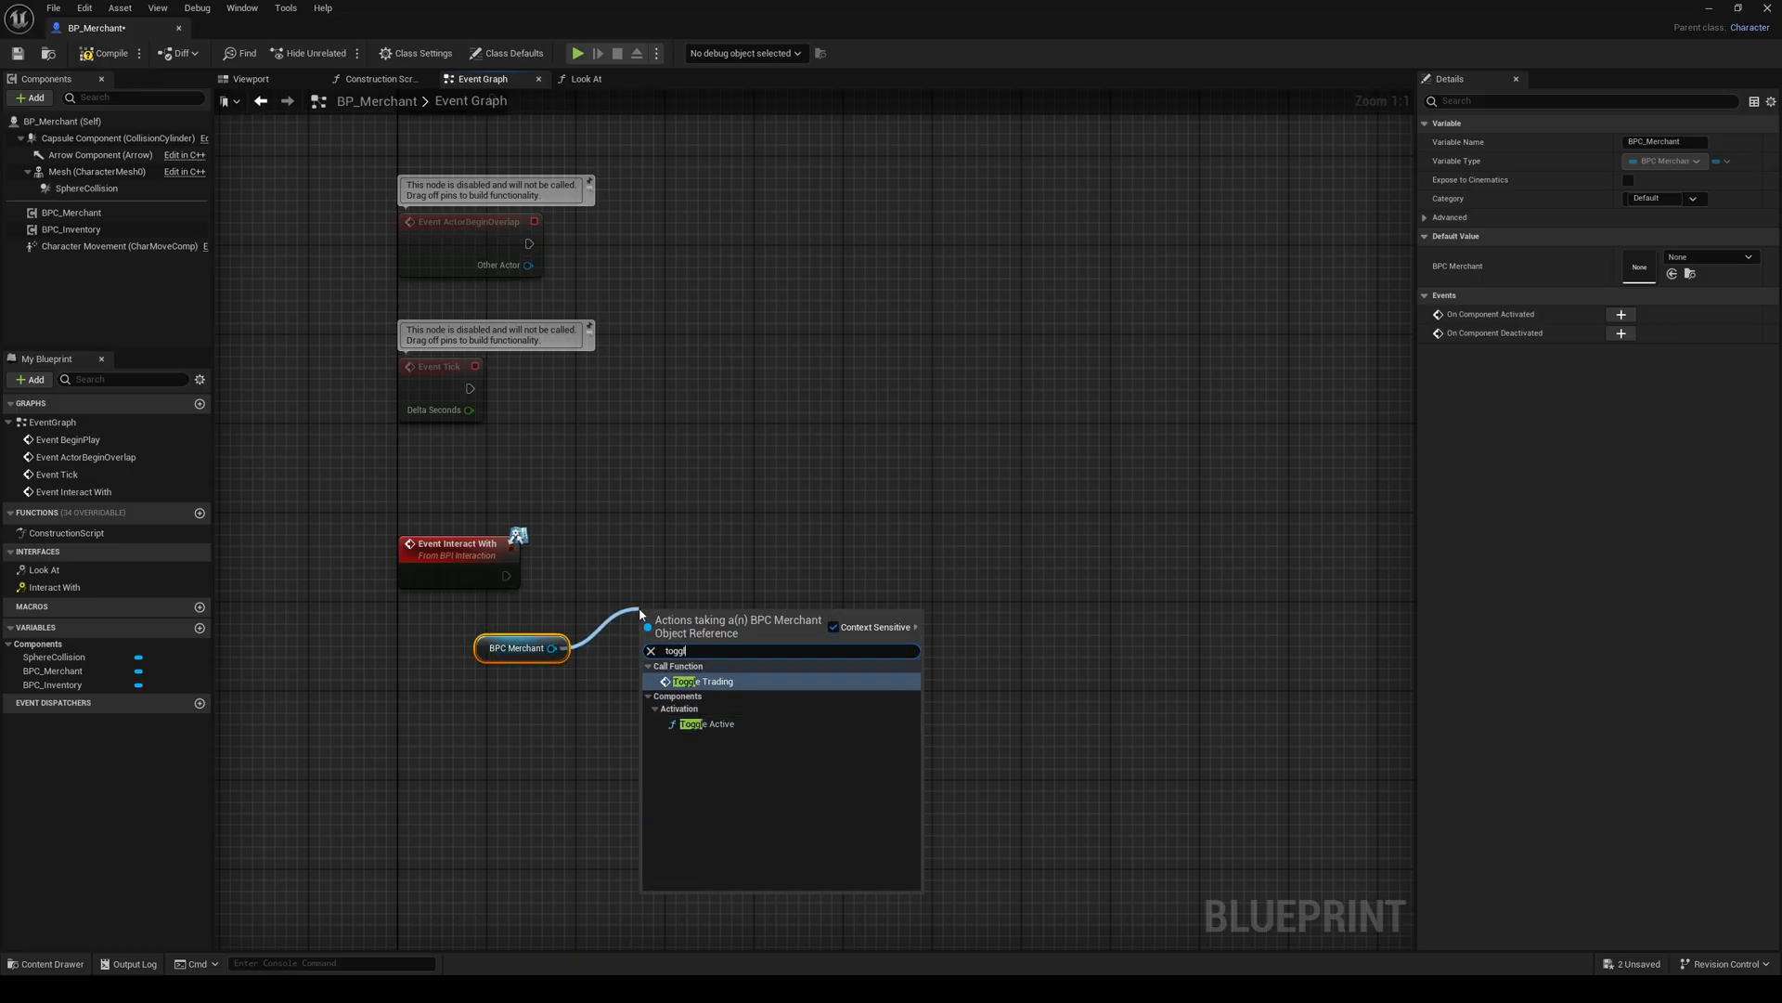
left_click(703, 681)
left_click_drag(506, 576, 650, 647)
left_click_drag(459, 603, 679, 674)
key("q")
left_click(715, 571)
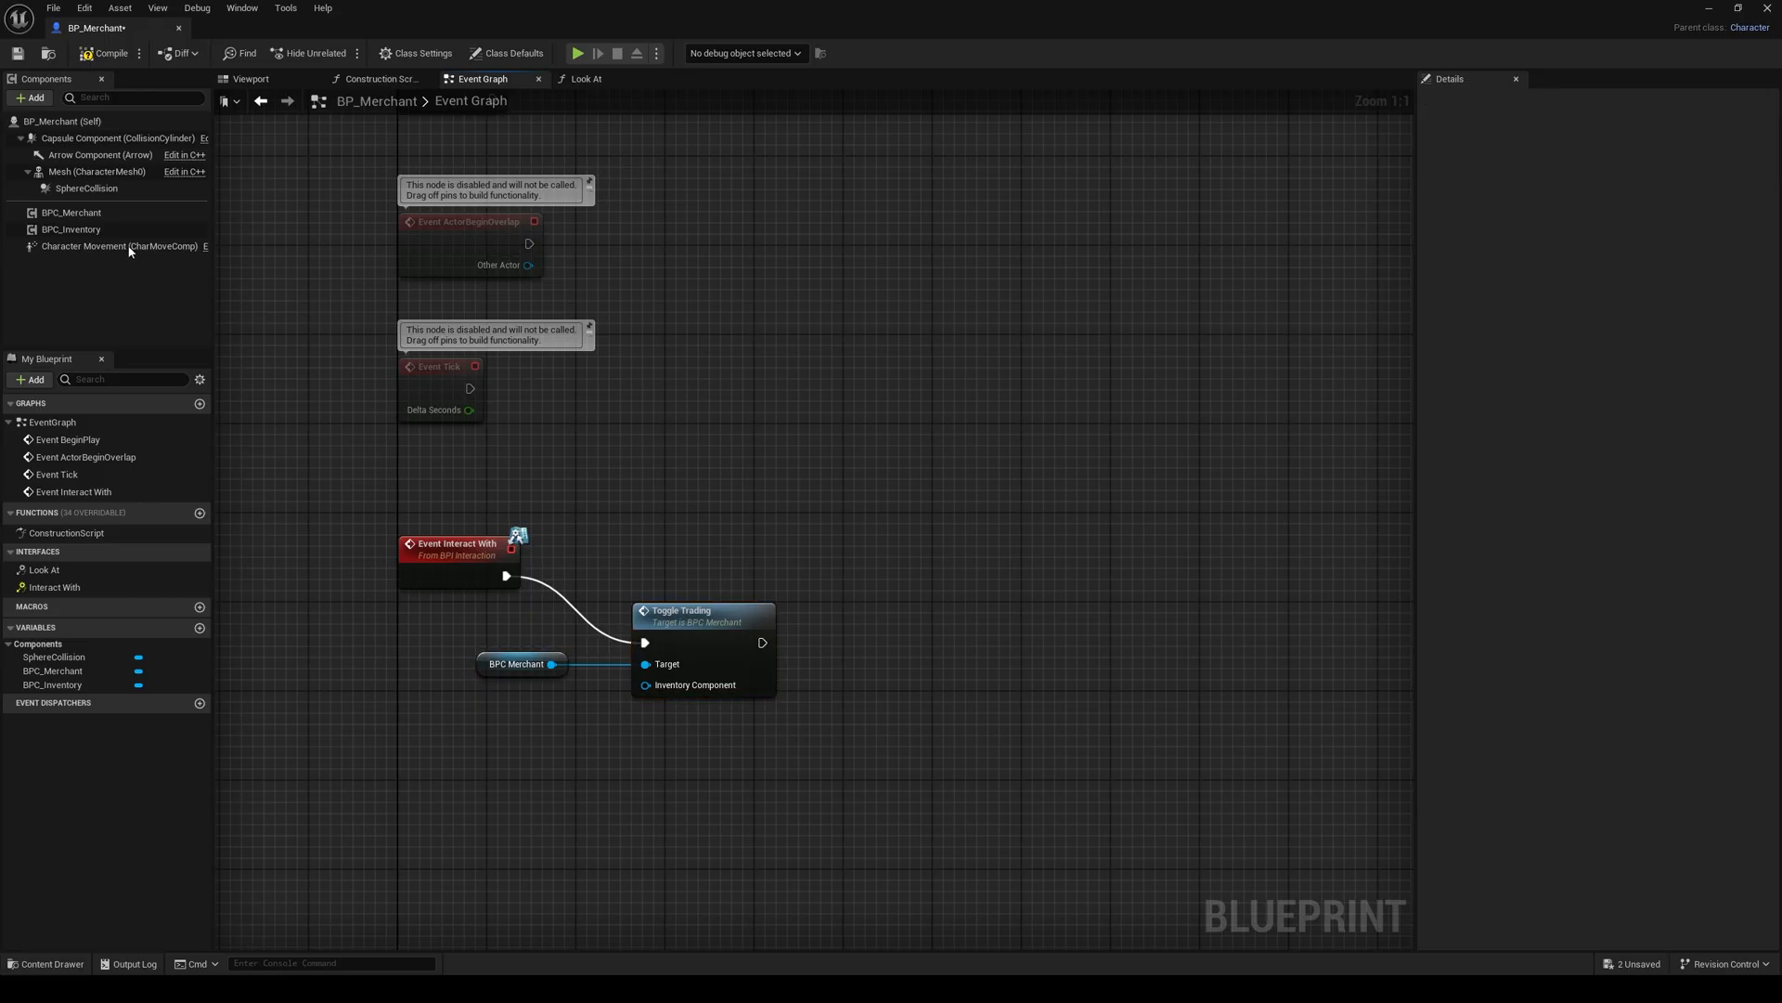
Step: Connect a BPC Inventory reference to the Inventory Component input of Toggle Trading and straighten the wire
left_click(71, 230)
left_click_drag(70, 229, 645, 685)
key("q")
Step: Align the Toggle Trading node and its two component references in a straight row beside Event Interact With
left_click_drag(713, 735, 543, 651)
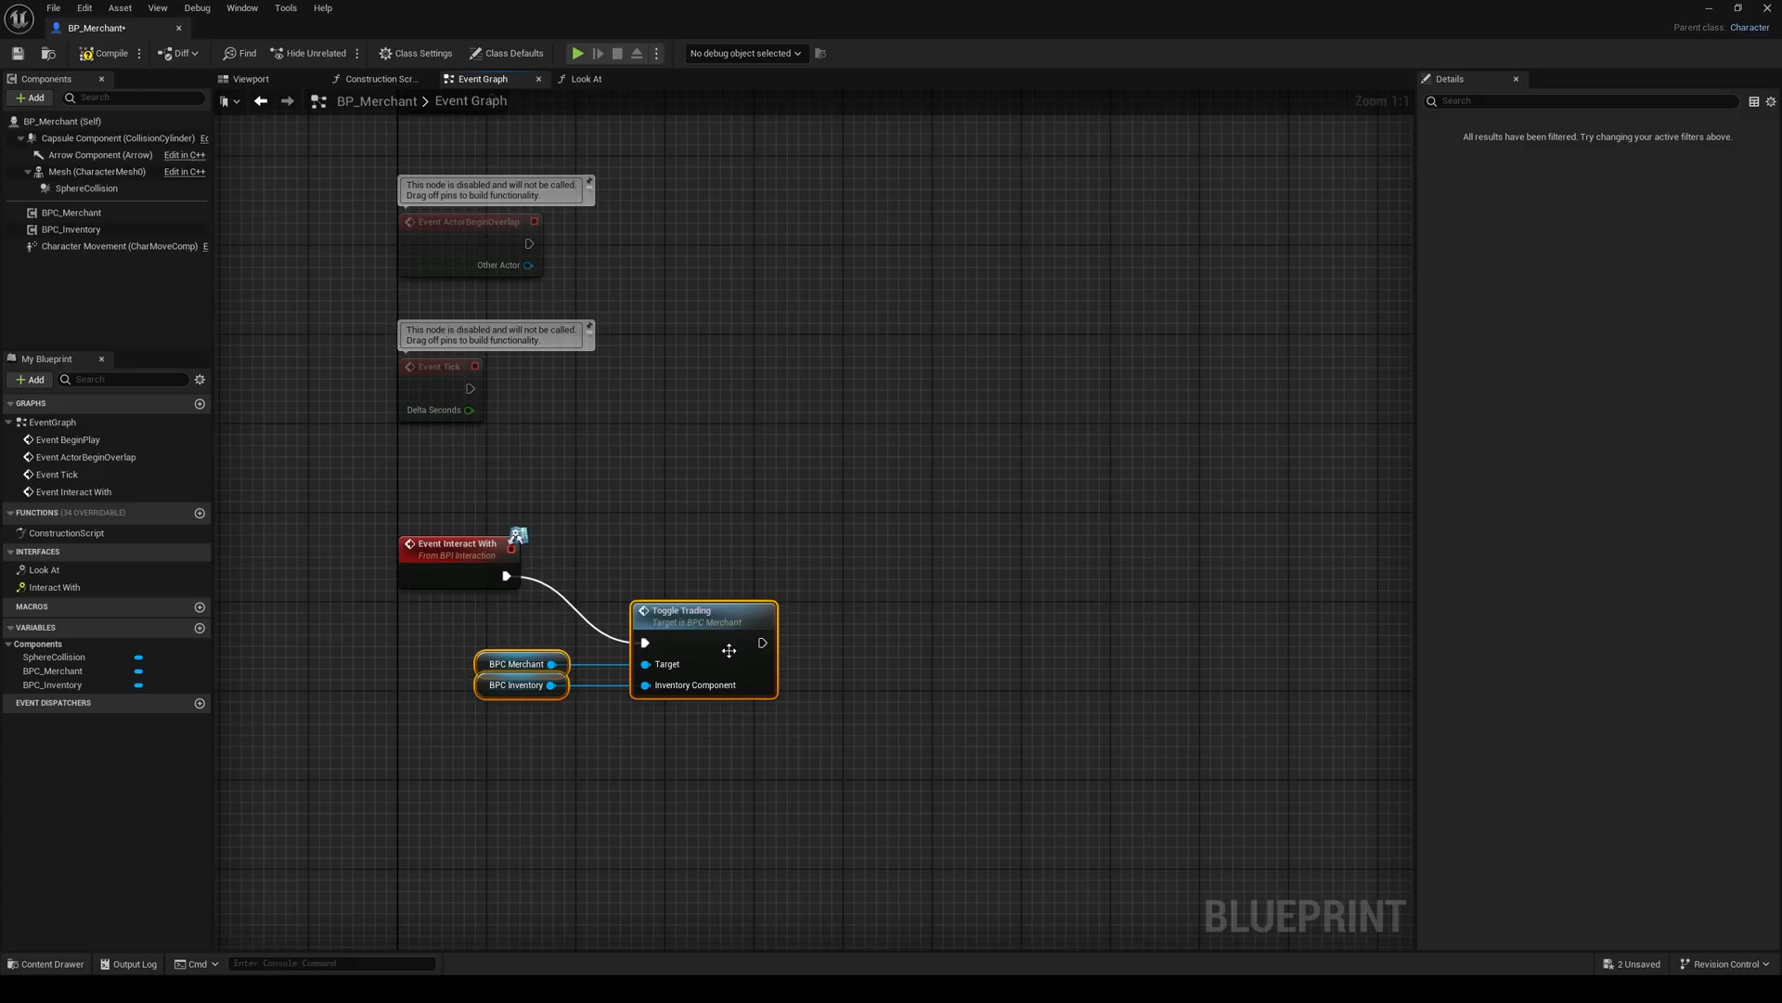
left_click_drag(718, 646, 781, 571)
left_click_drag(643, 653, 716, 608)
key("Right")
key("Right")
key("Right")
left_click(681, 567)
key("Left")
key("Left")
left_click(659, 514)
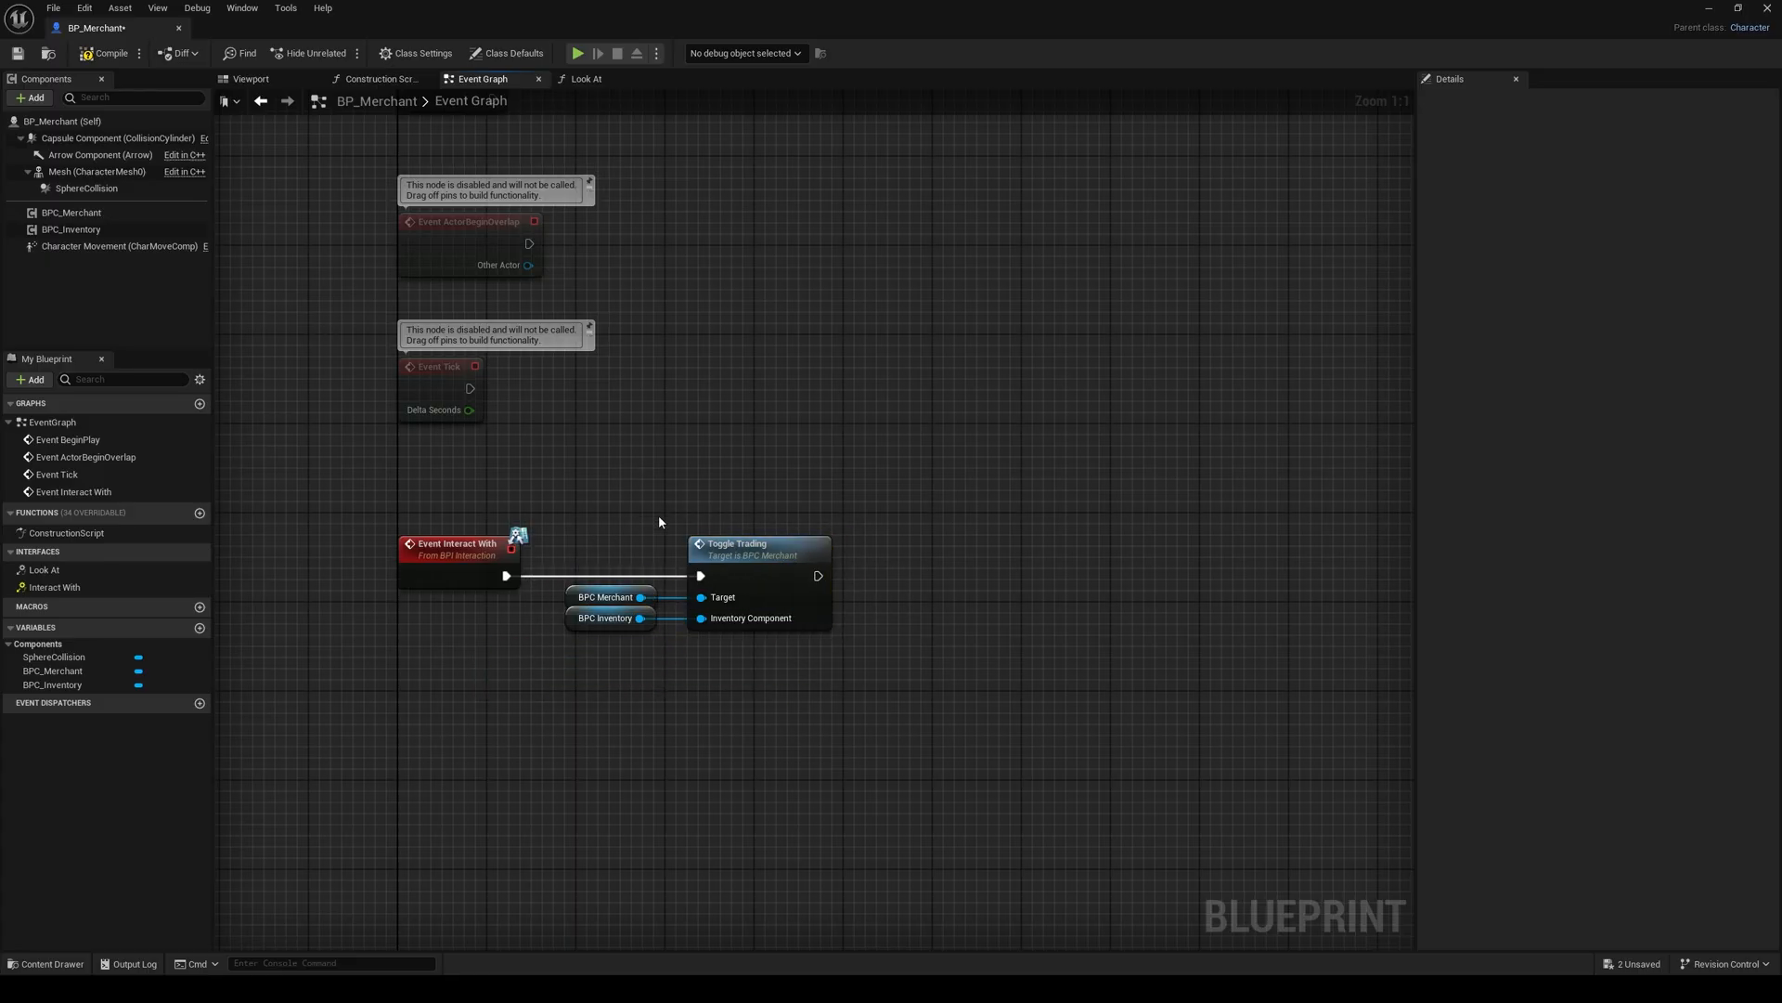
Step: Add an On Component End Overlap event for SphereCollision to the event graph
right_click_drag(636, 531, 722, 417)
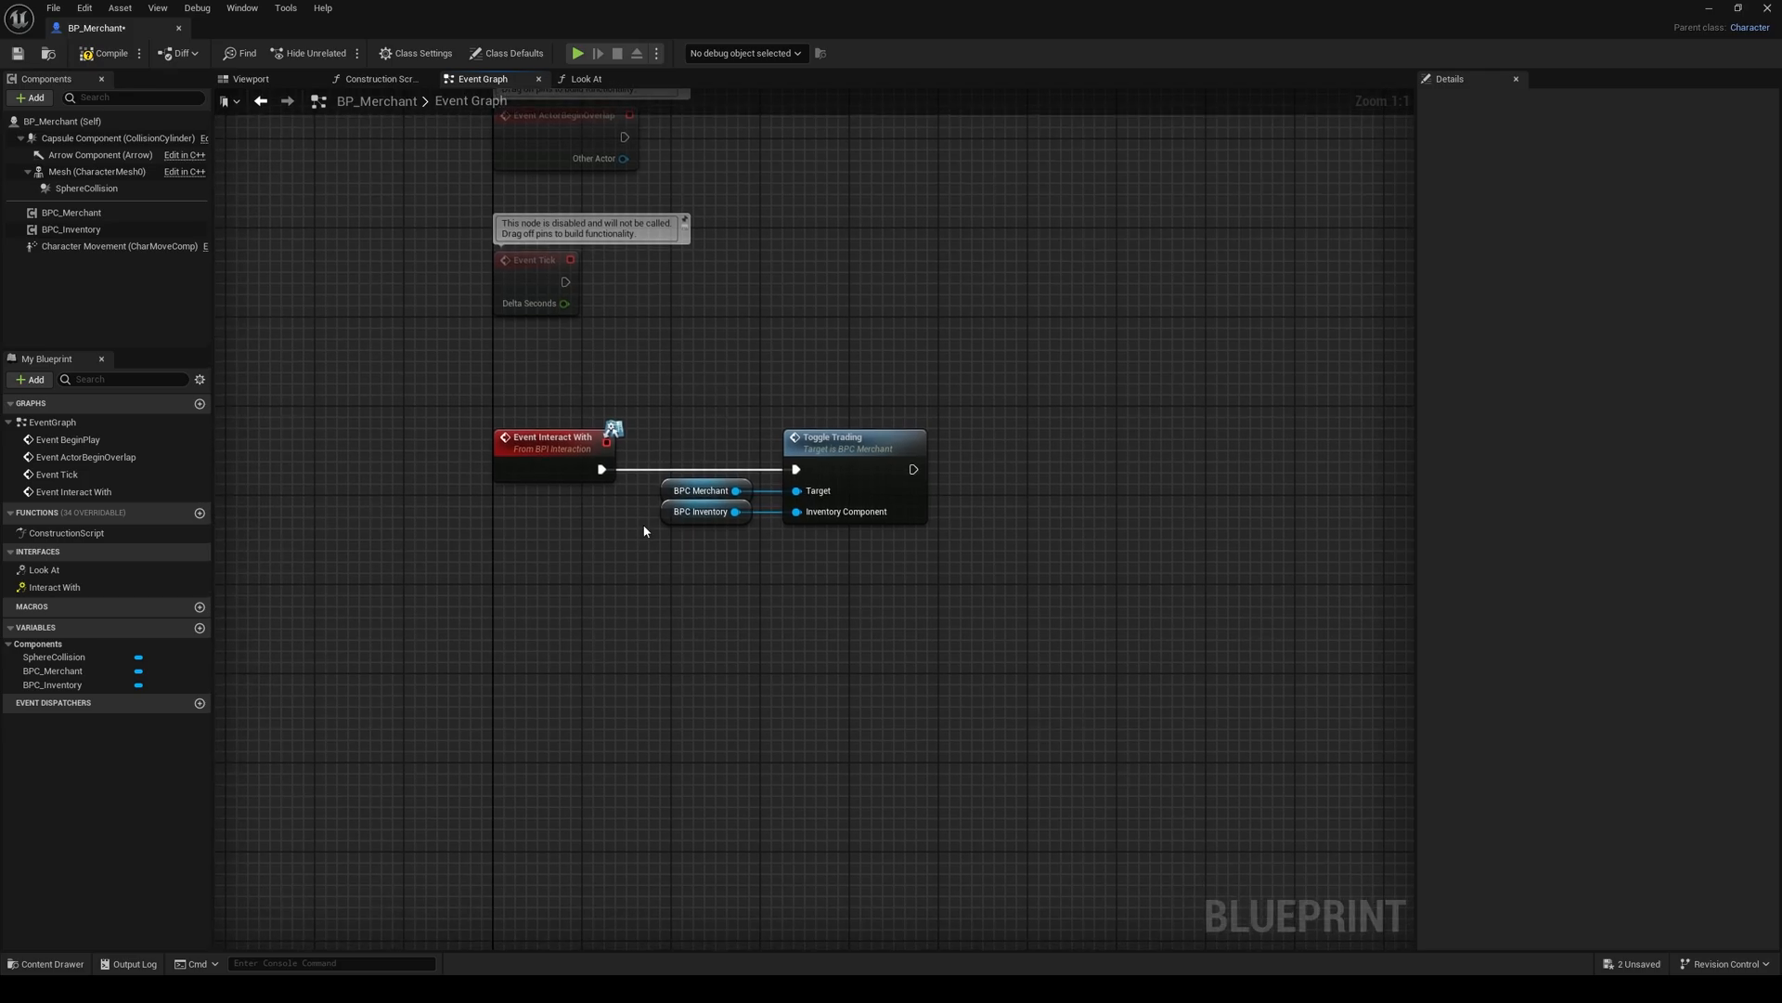
left_click(84, 188)
right_click(92, 190)
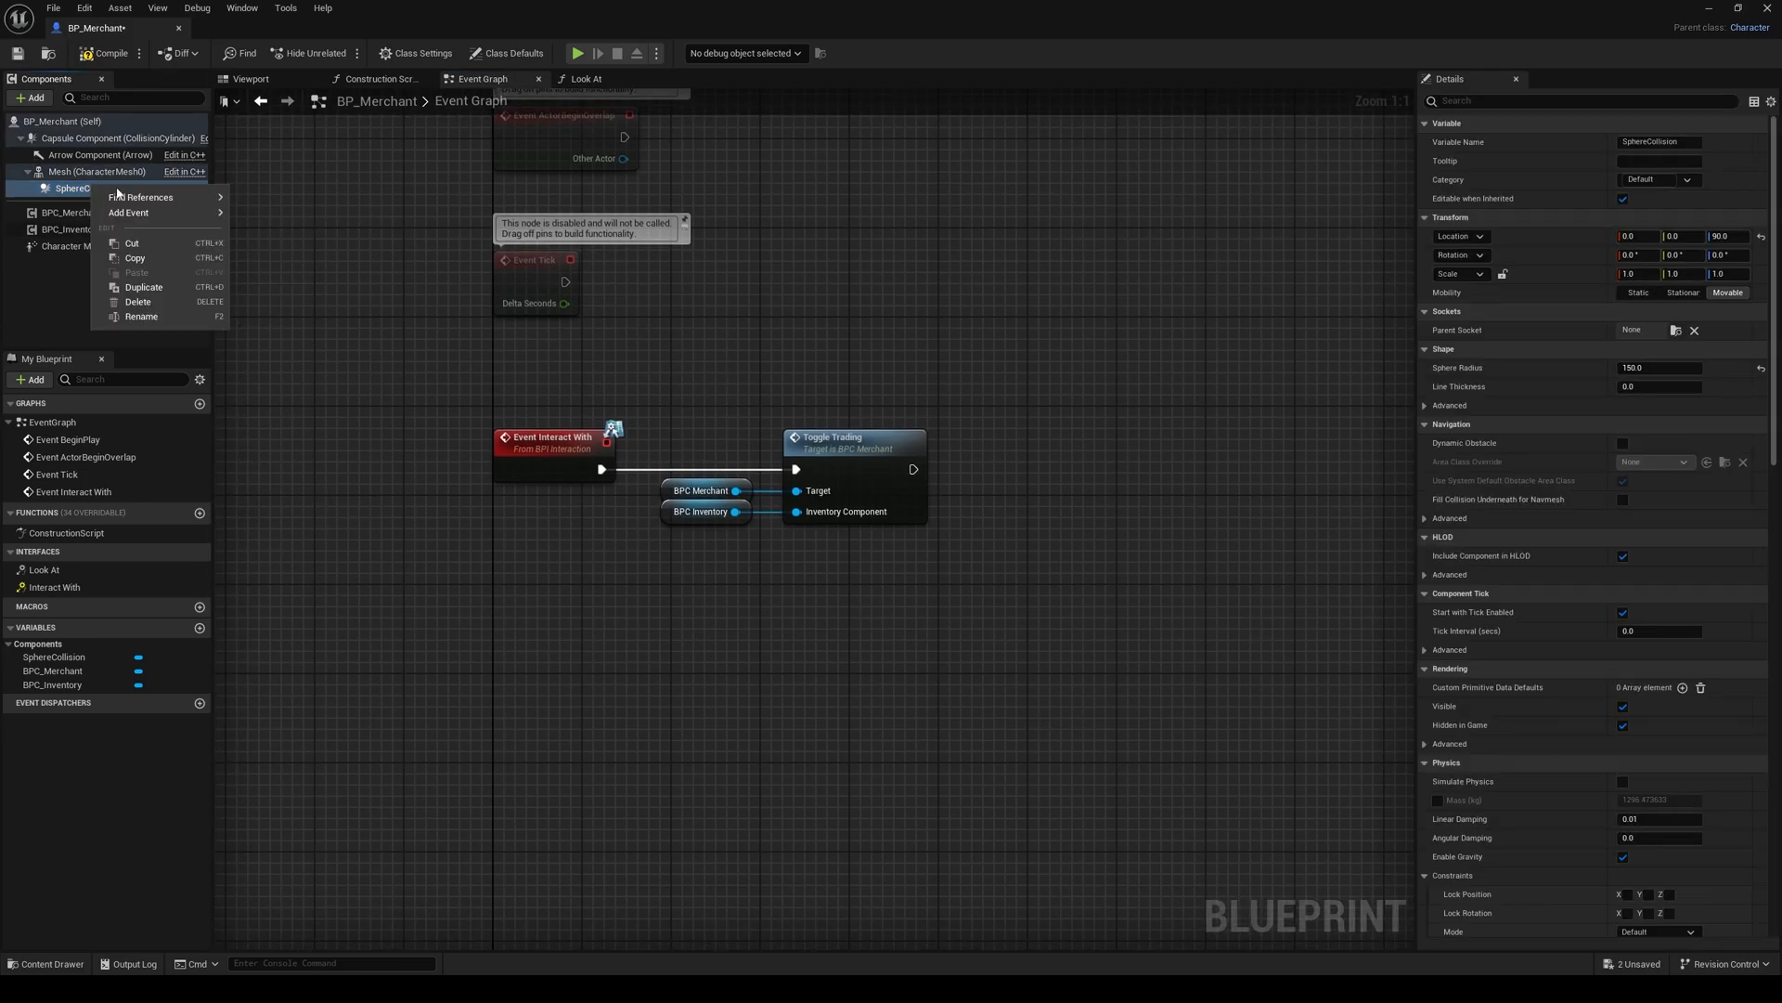
mouse_move(165, 217)
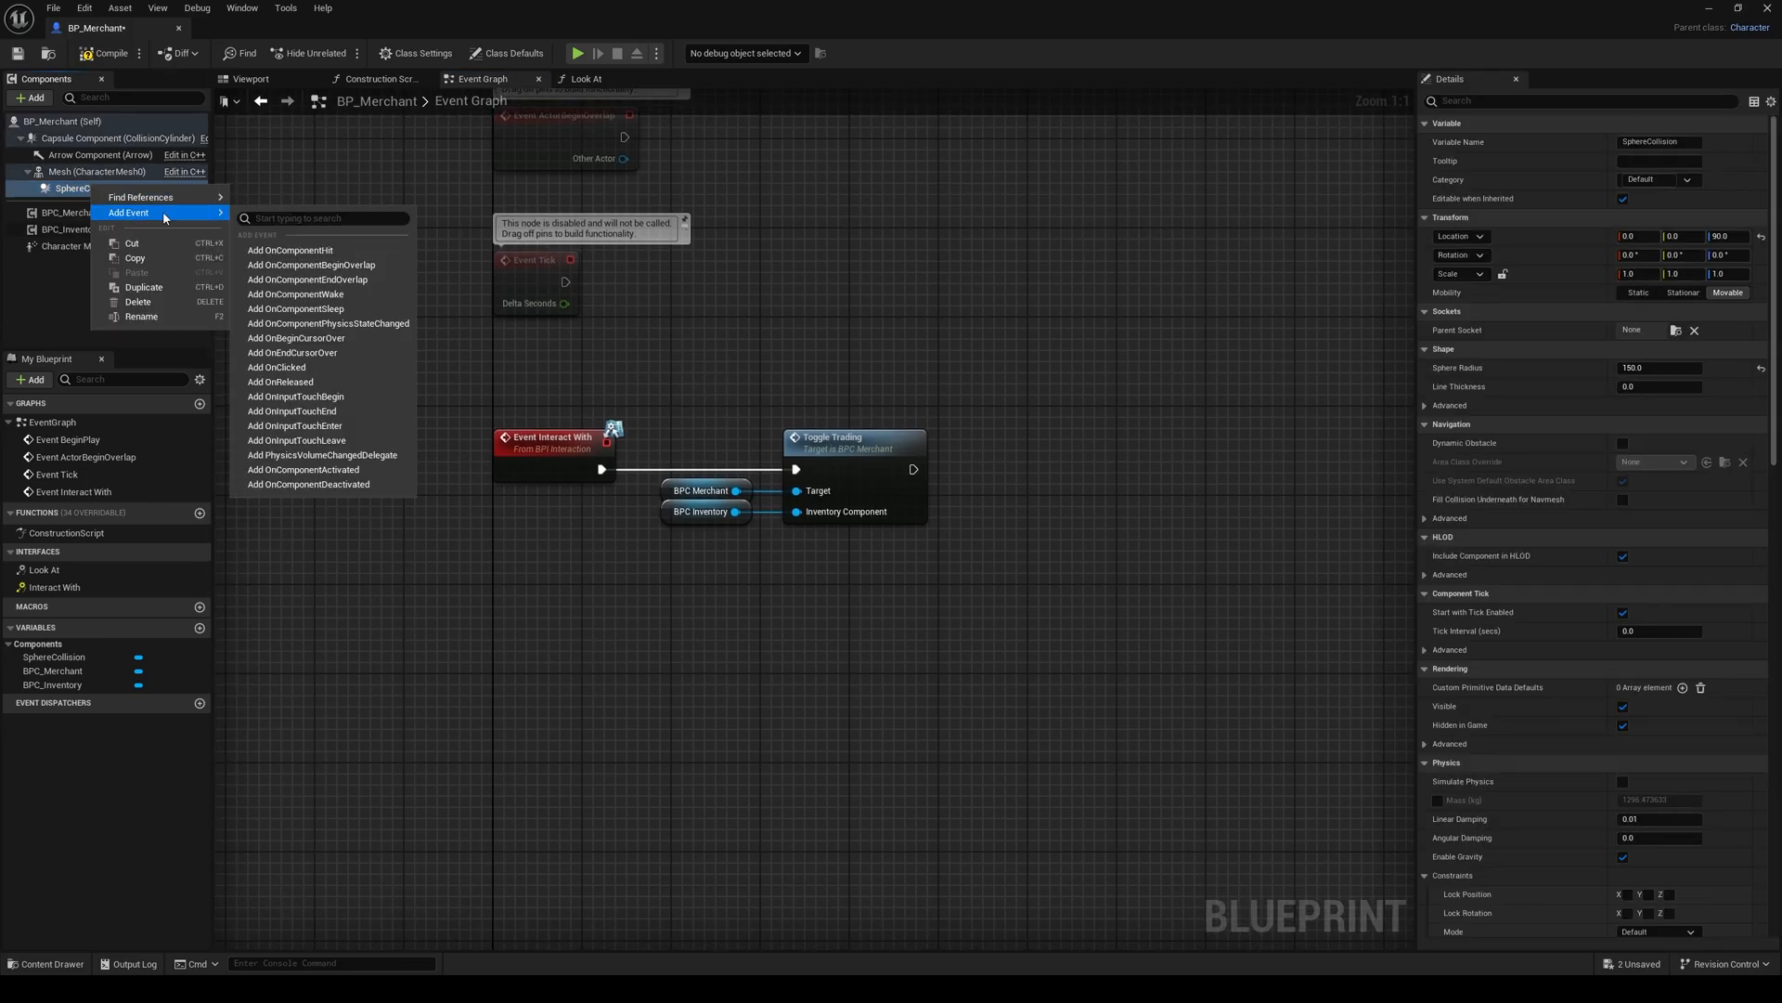
left_click(295, 283)
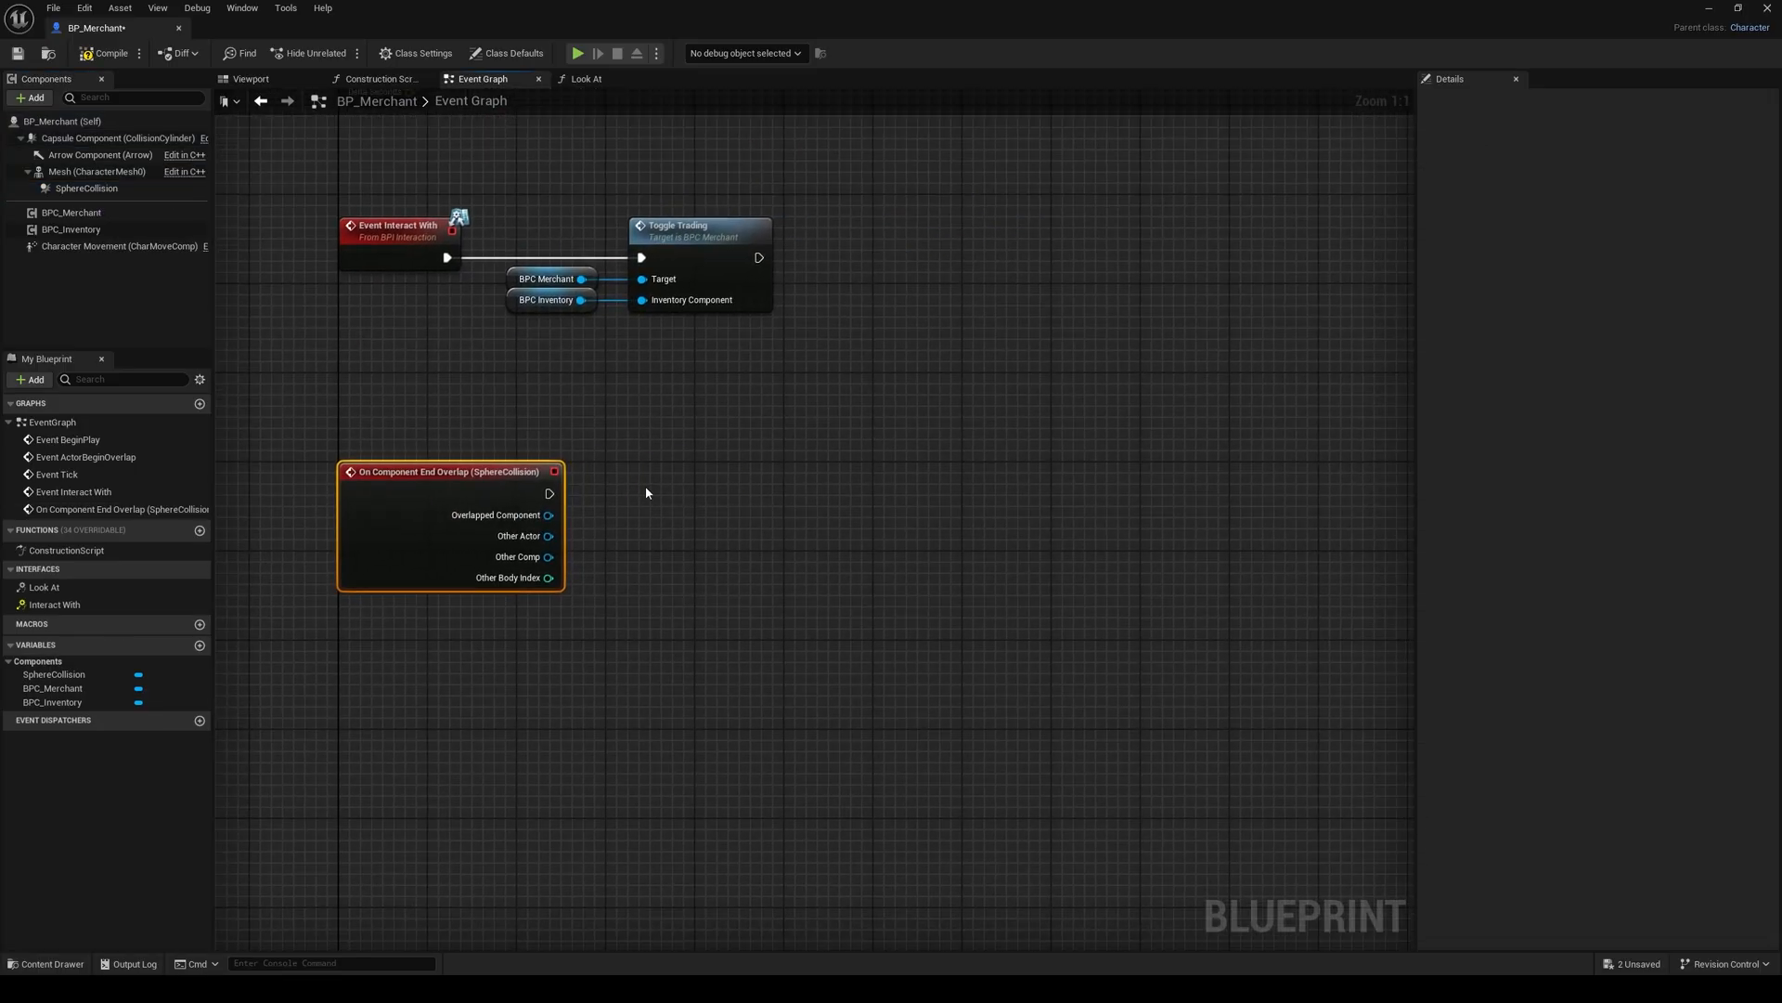
right_click_drag(647, 493, 576, 527)
left_click(533, 521)
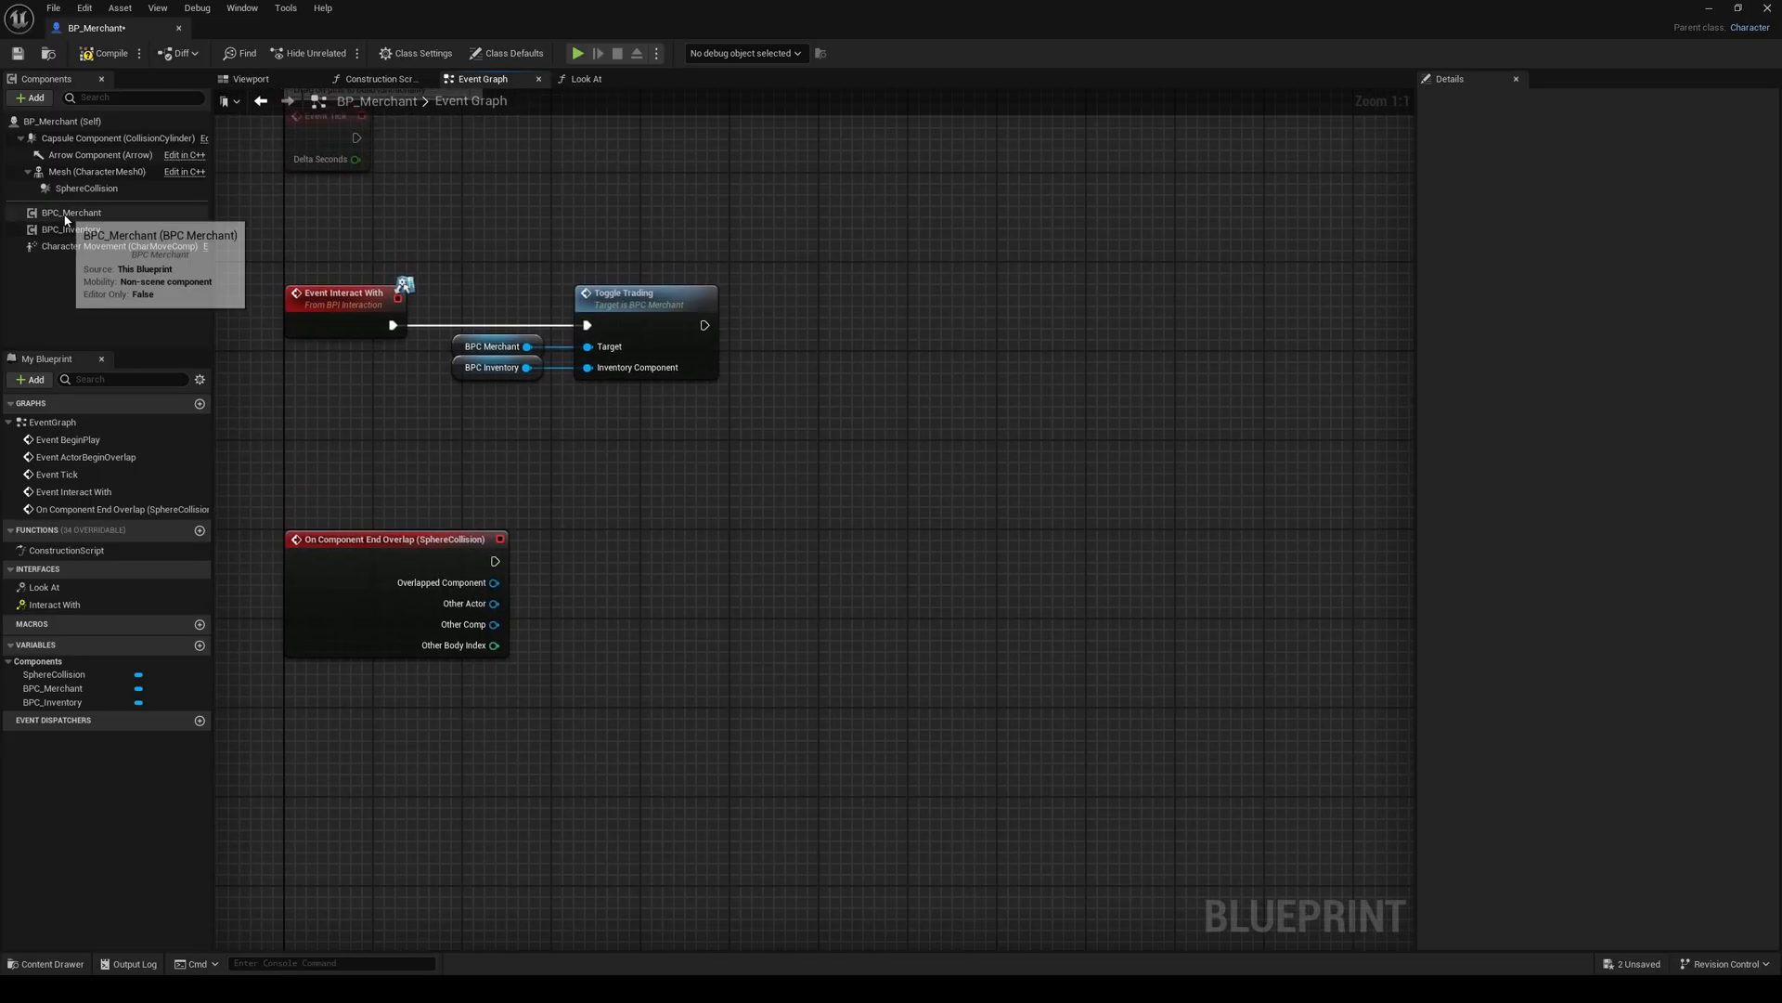
Step: Get Merchant Actor from a BPC Merchant reference near the overlap event and convert it to a validated get
left_click_drag(65, 220, 738, 592)
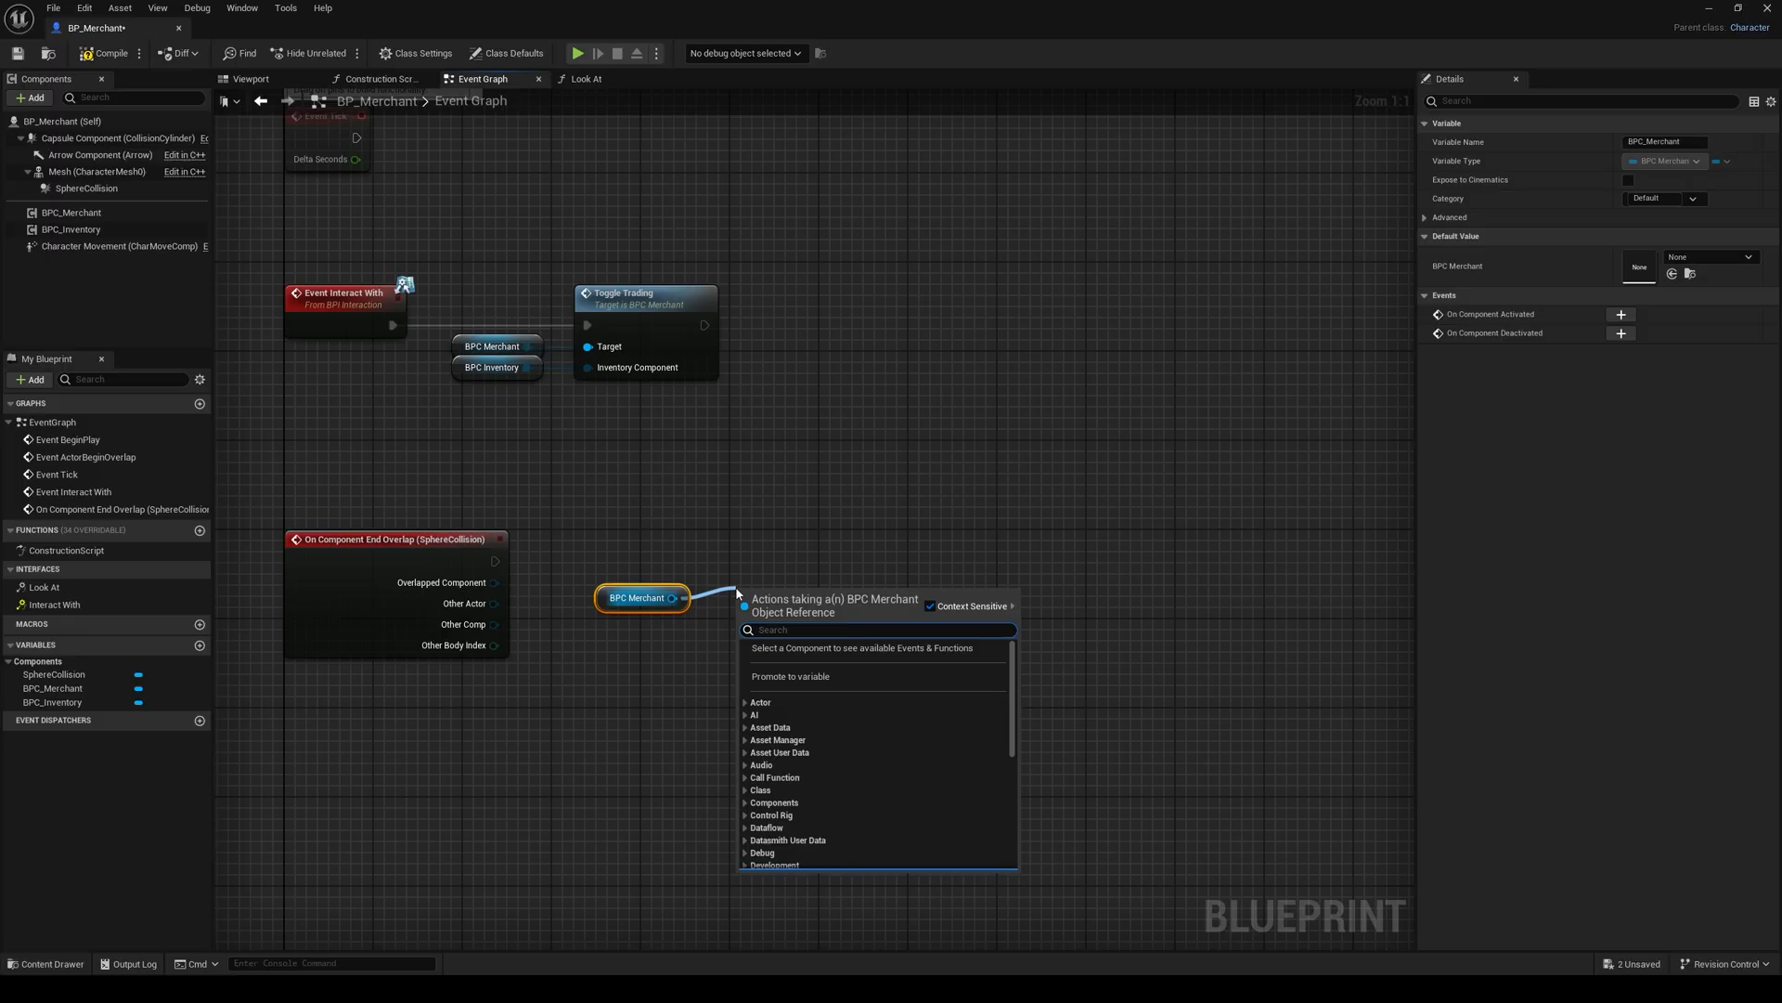
type("get mer")
key("Return")
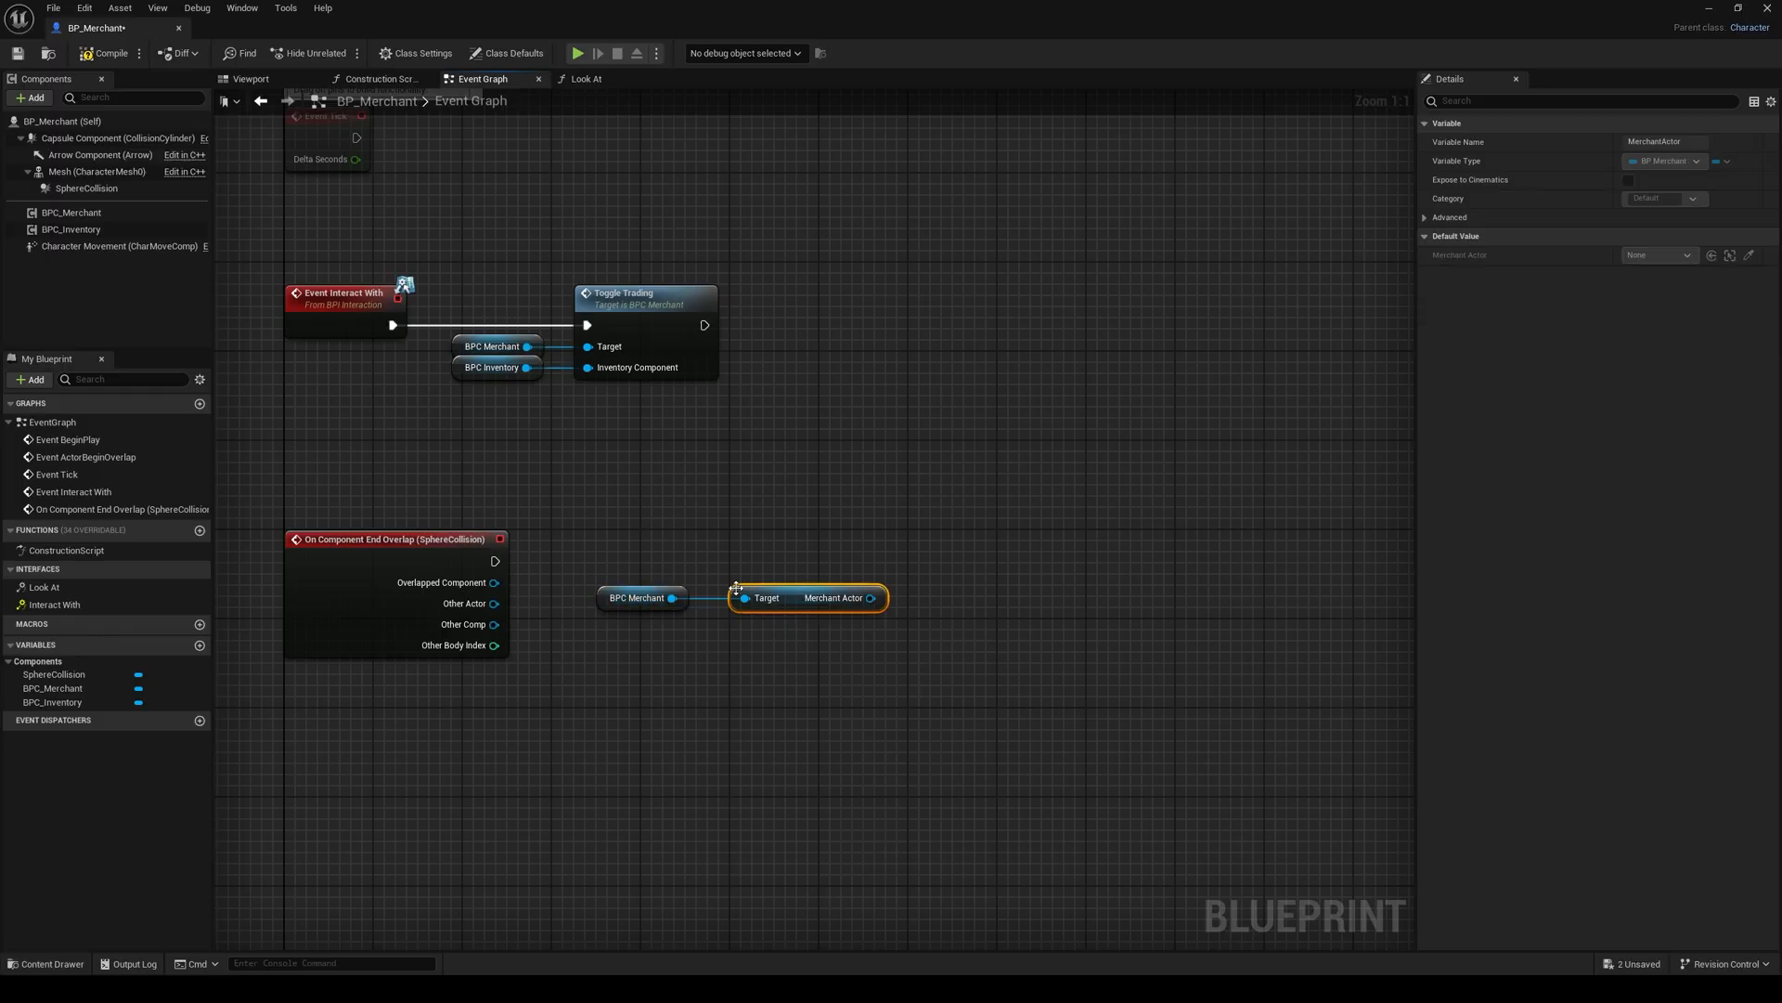
right_click(795, 600)
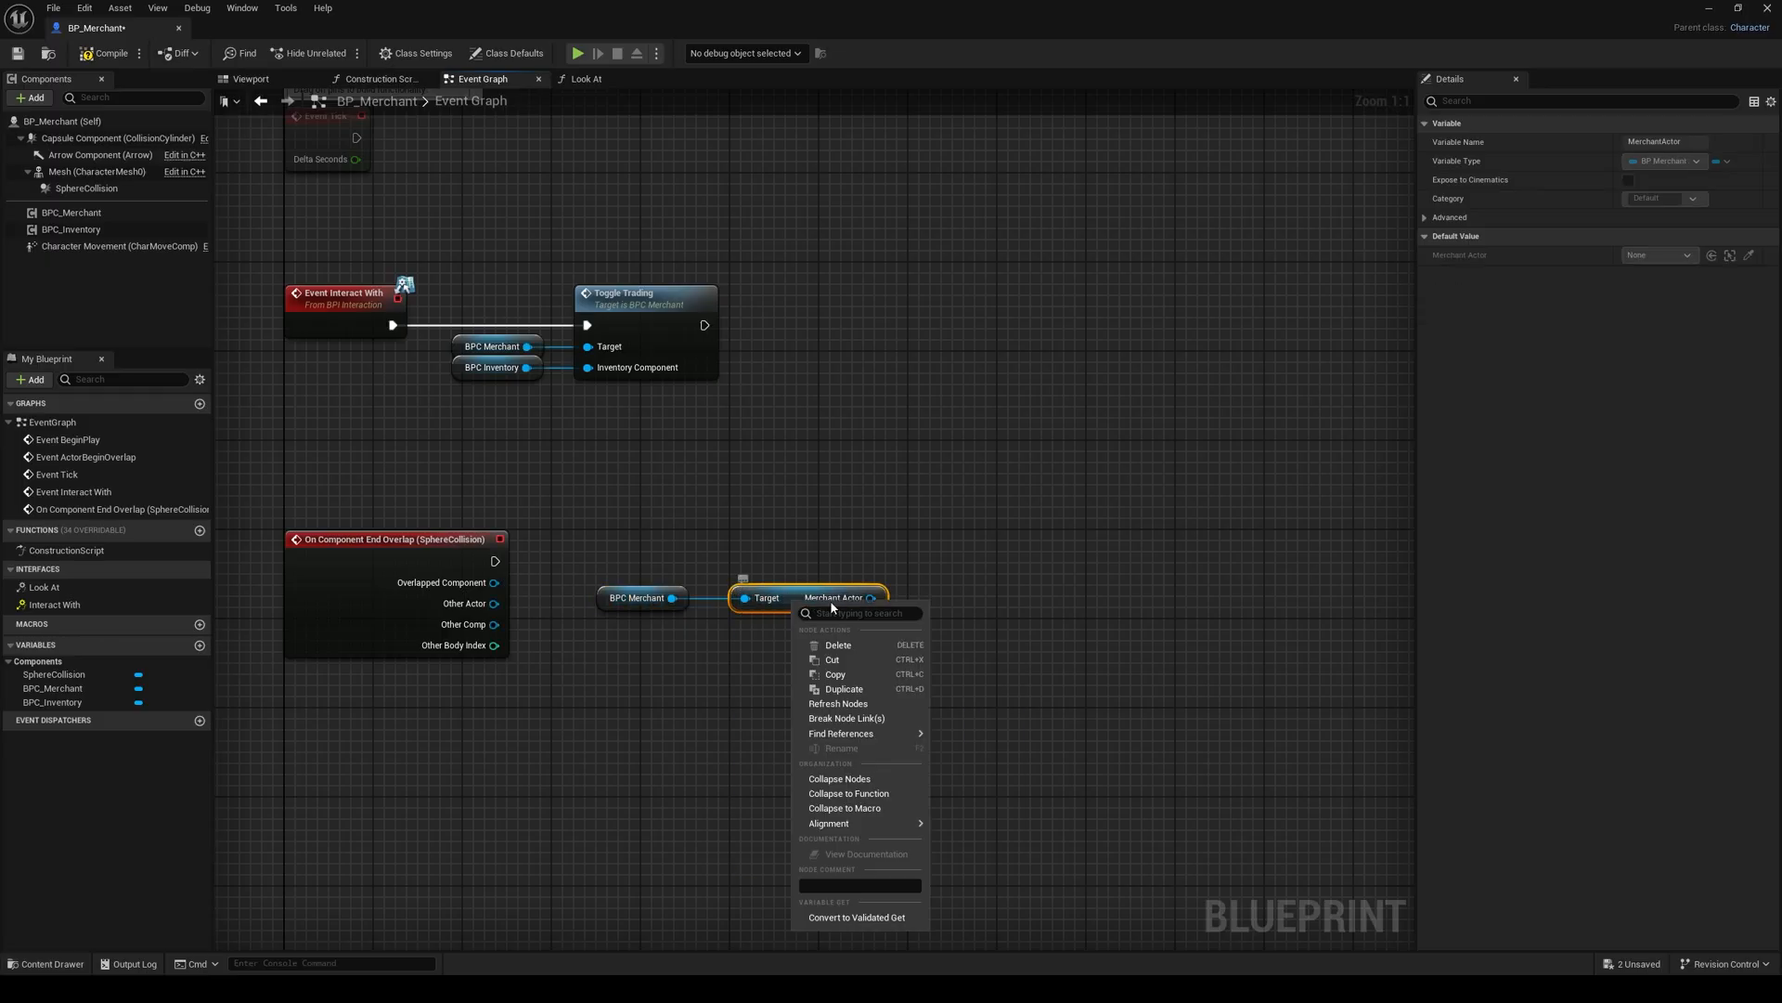
left_click(856, 917)
Step: Connect the end overlap event to the validated get and place the get and its reference beside the event
left_click(548, 542)
left_click_drag(495, 561, 748, 618)
left_click_drag(782, 631, 704, 569)
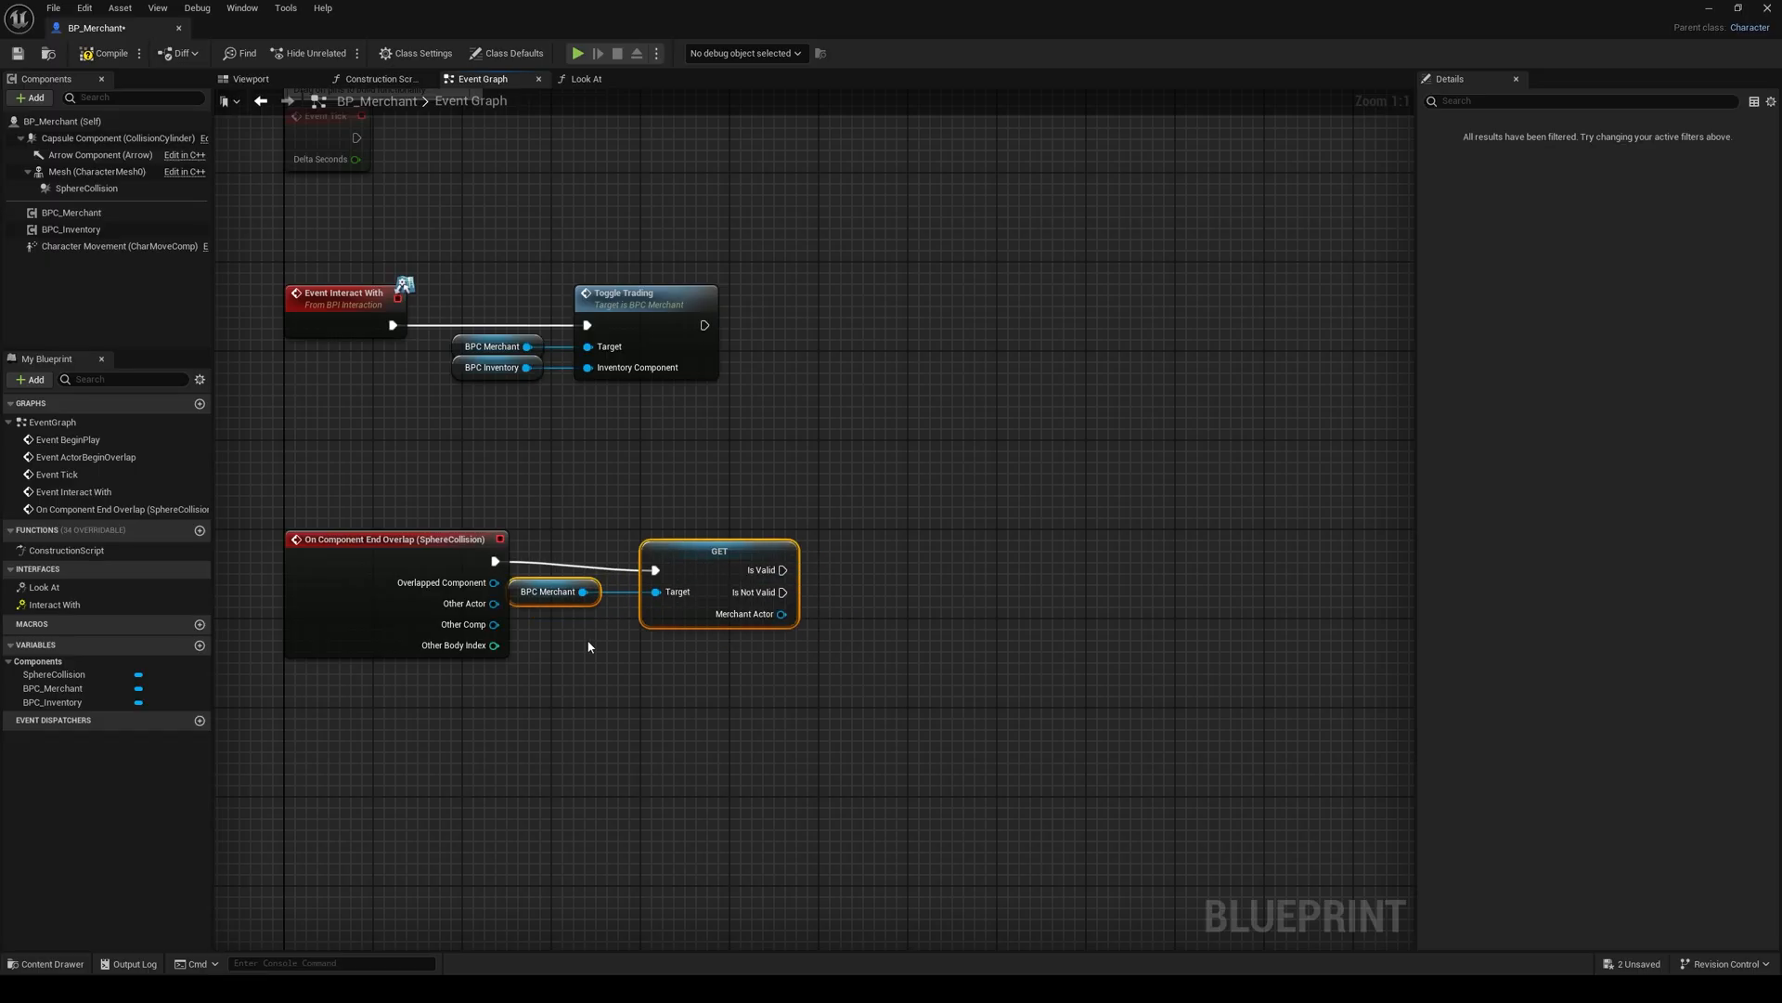
left_click_drag(564, 599, 681, 554)
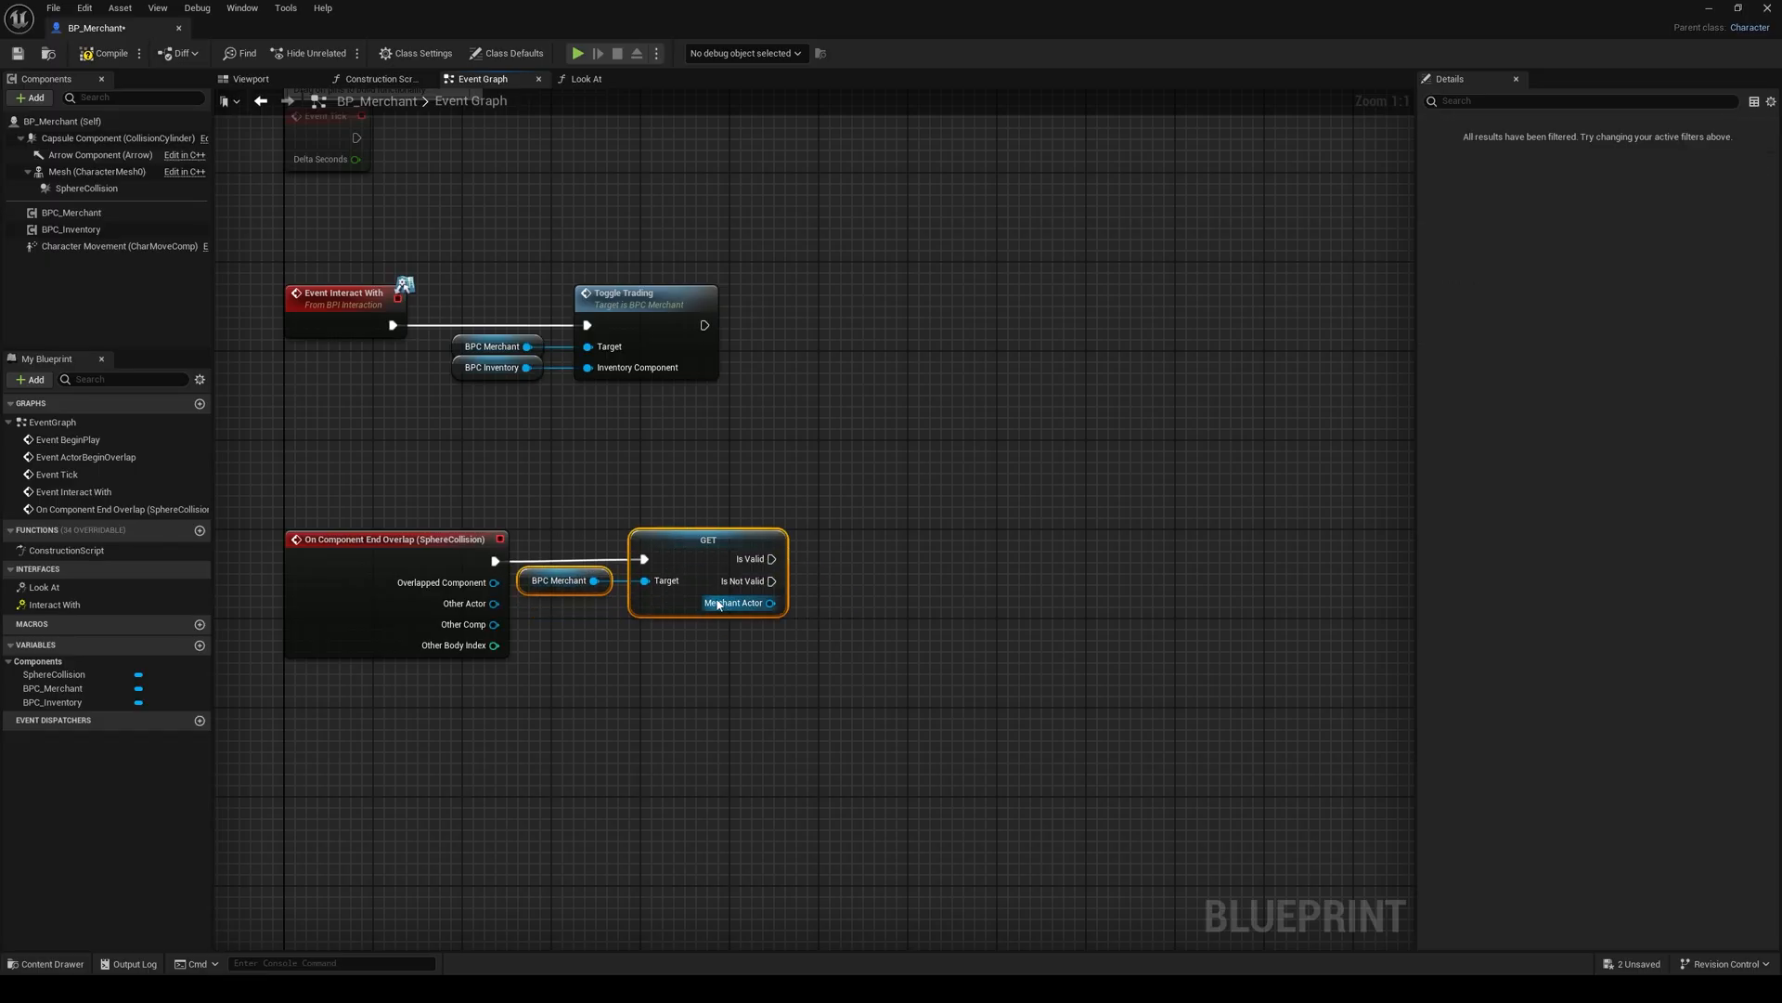
Step: Add a Toggle Trading (BPC_Merchant) call to the validated get's Is Valid output
right_click_drag(816, 582, 679, 635)
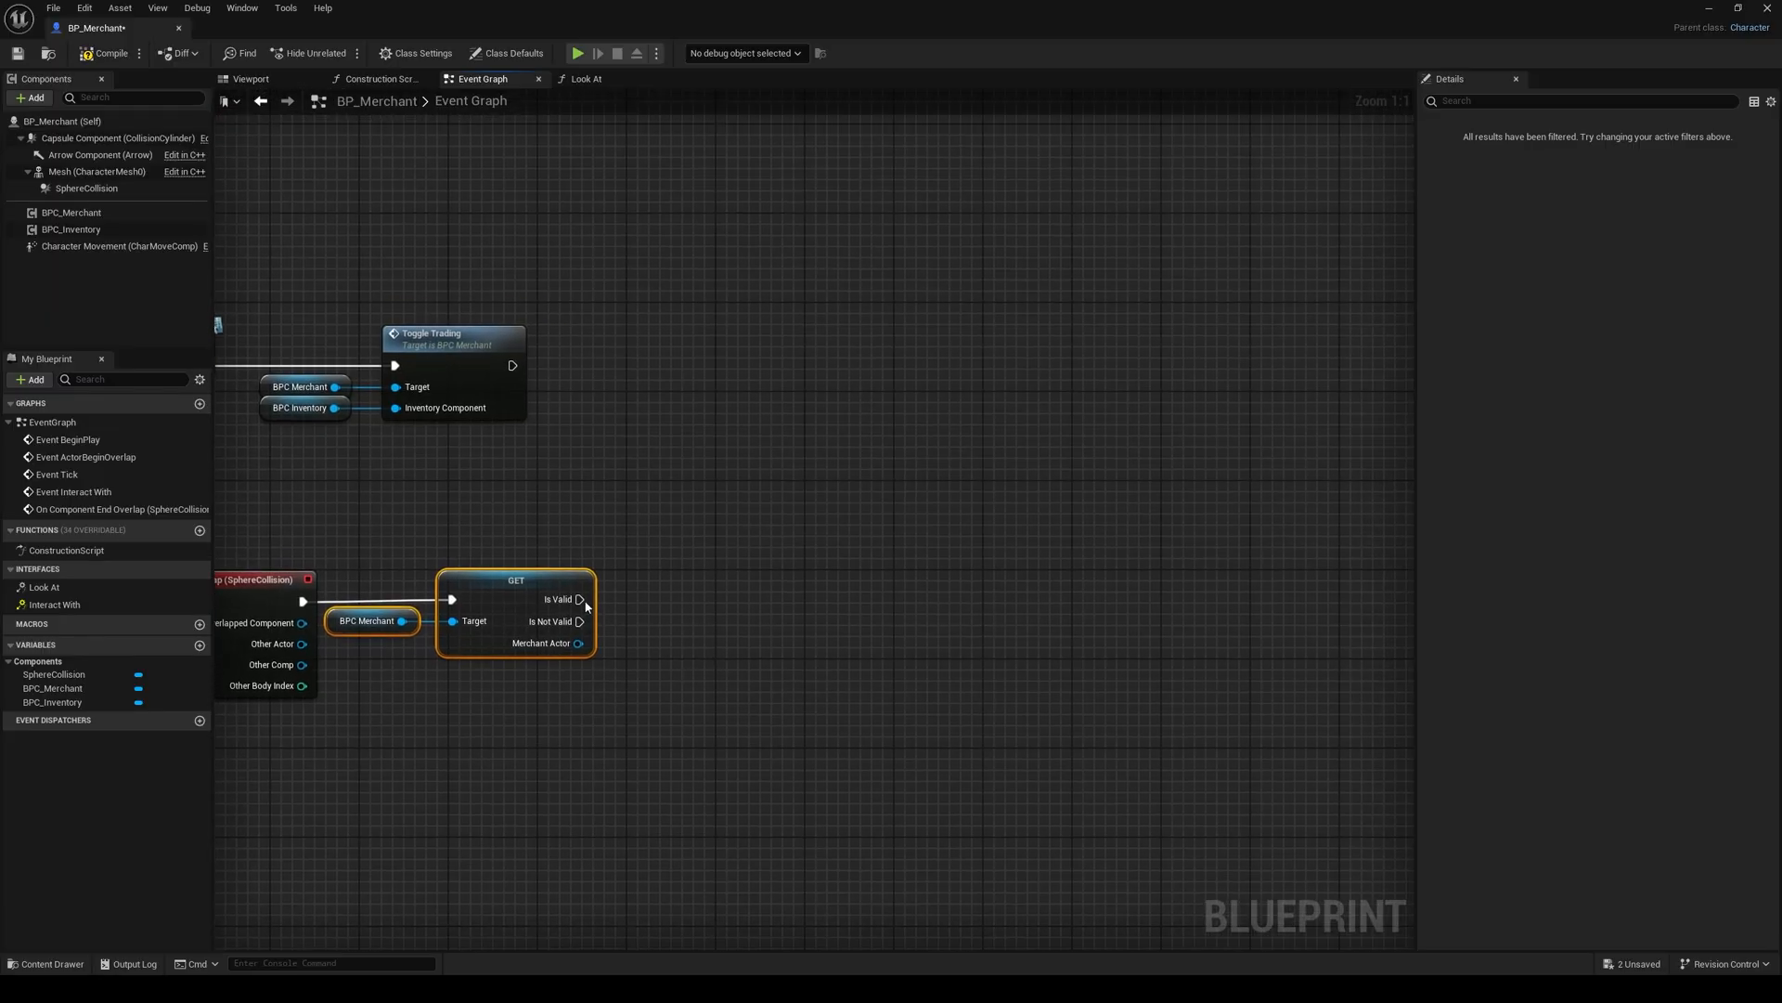
left_click_drag(581, 599, 680, 605)
type("toggle")
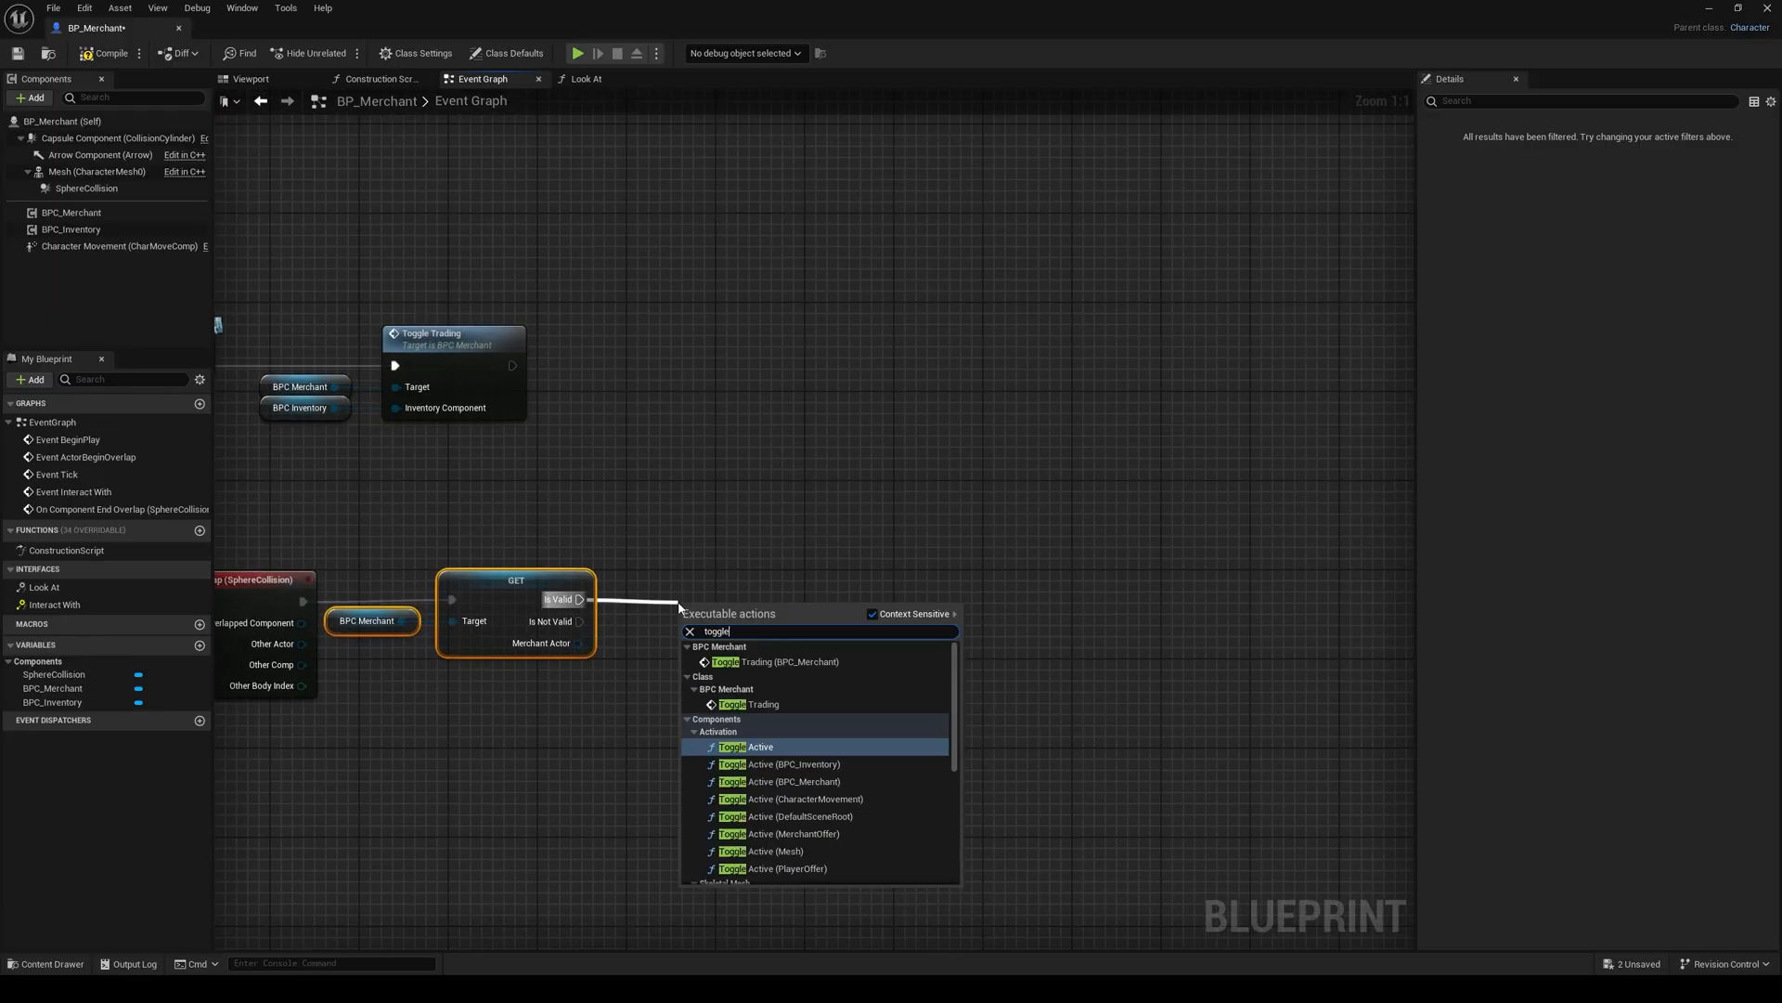
key("Up")
key("Up")
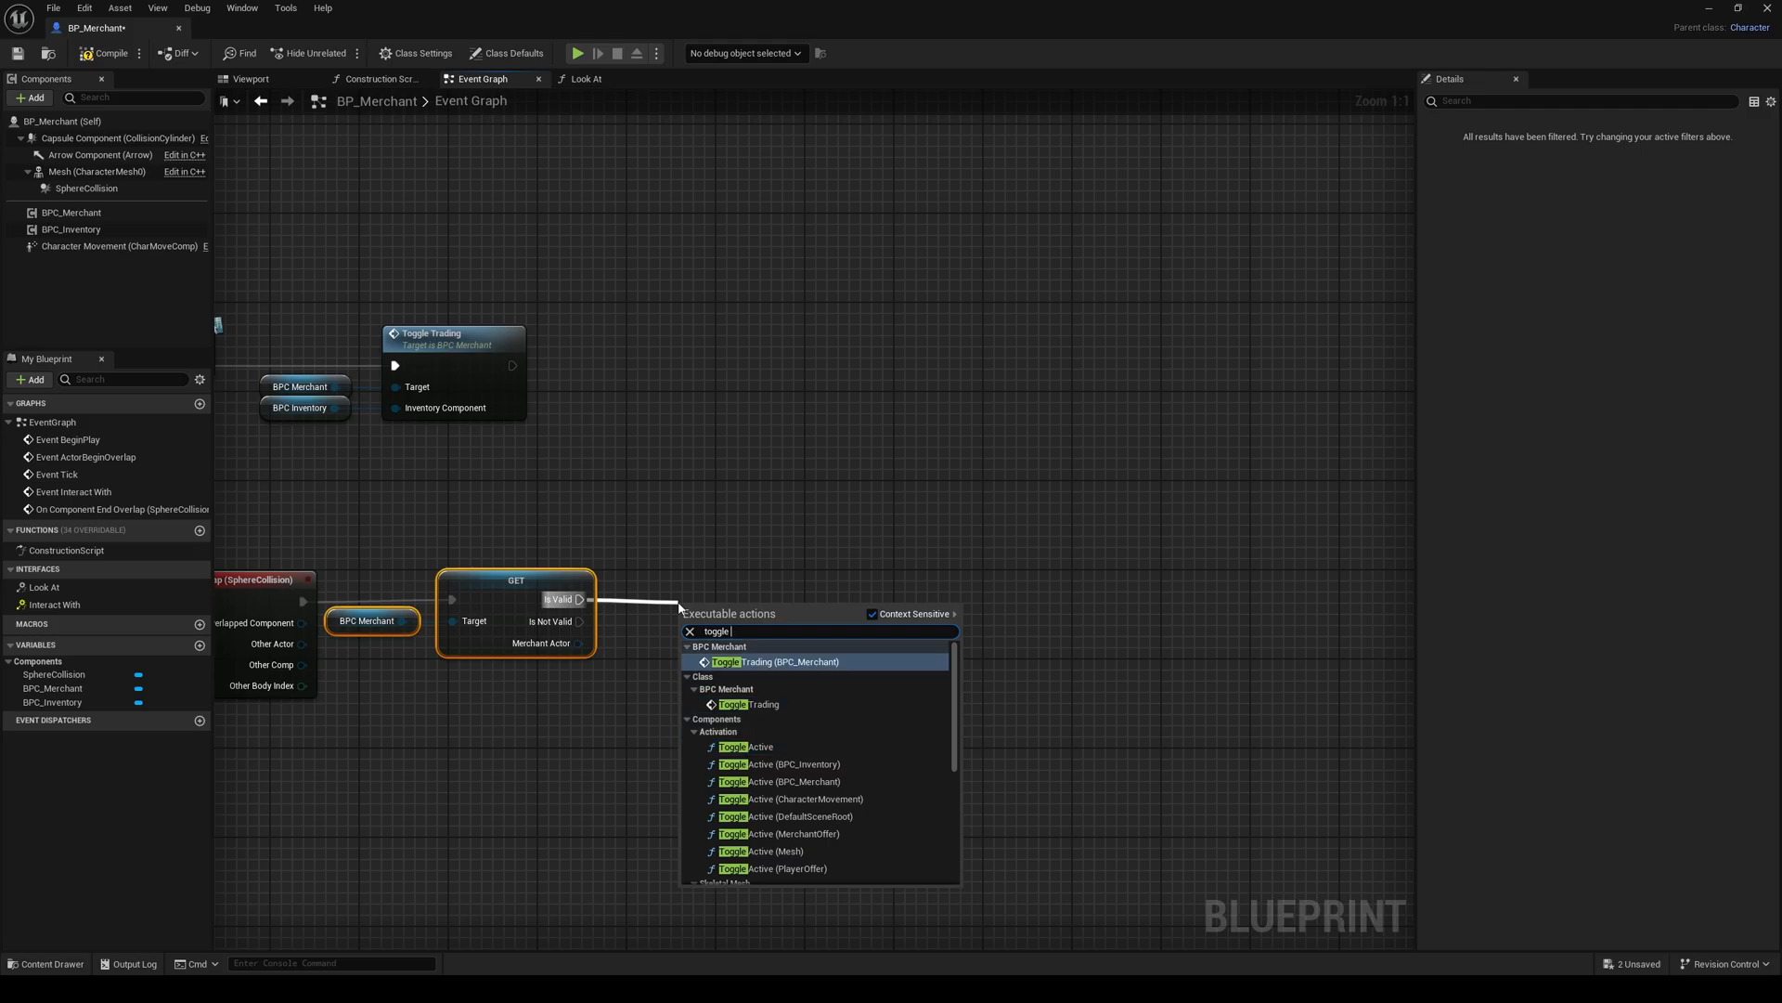
key("Down")
key("Up")
key("Return")
Step: Arrange the new Toggle Trading node and its BPC Merchant reference in line with the validated get
left_click_drag(732, 607, 806, 565)
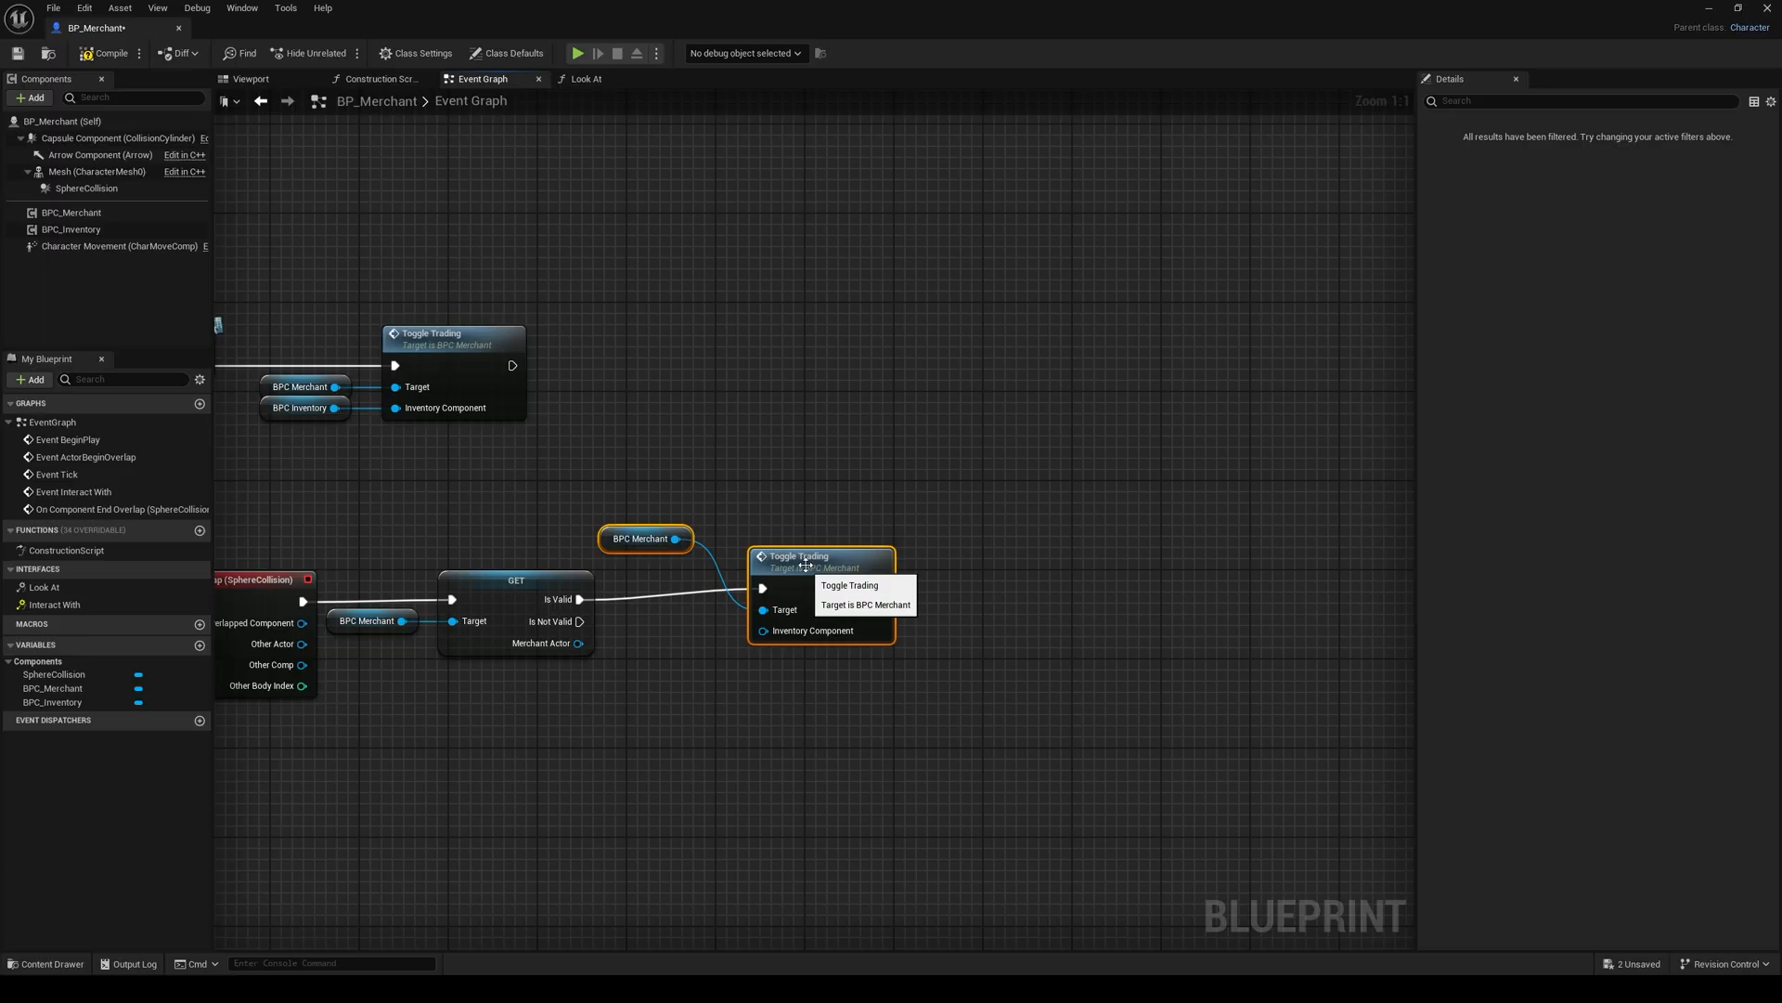
left_click(742, 524)
left_click_drag(650, 544, 681, 632)
left_click_drag(664, 551, 798, 661)
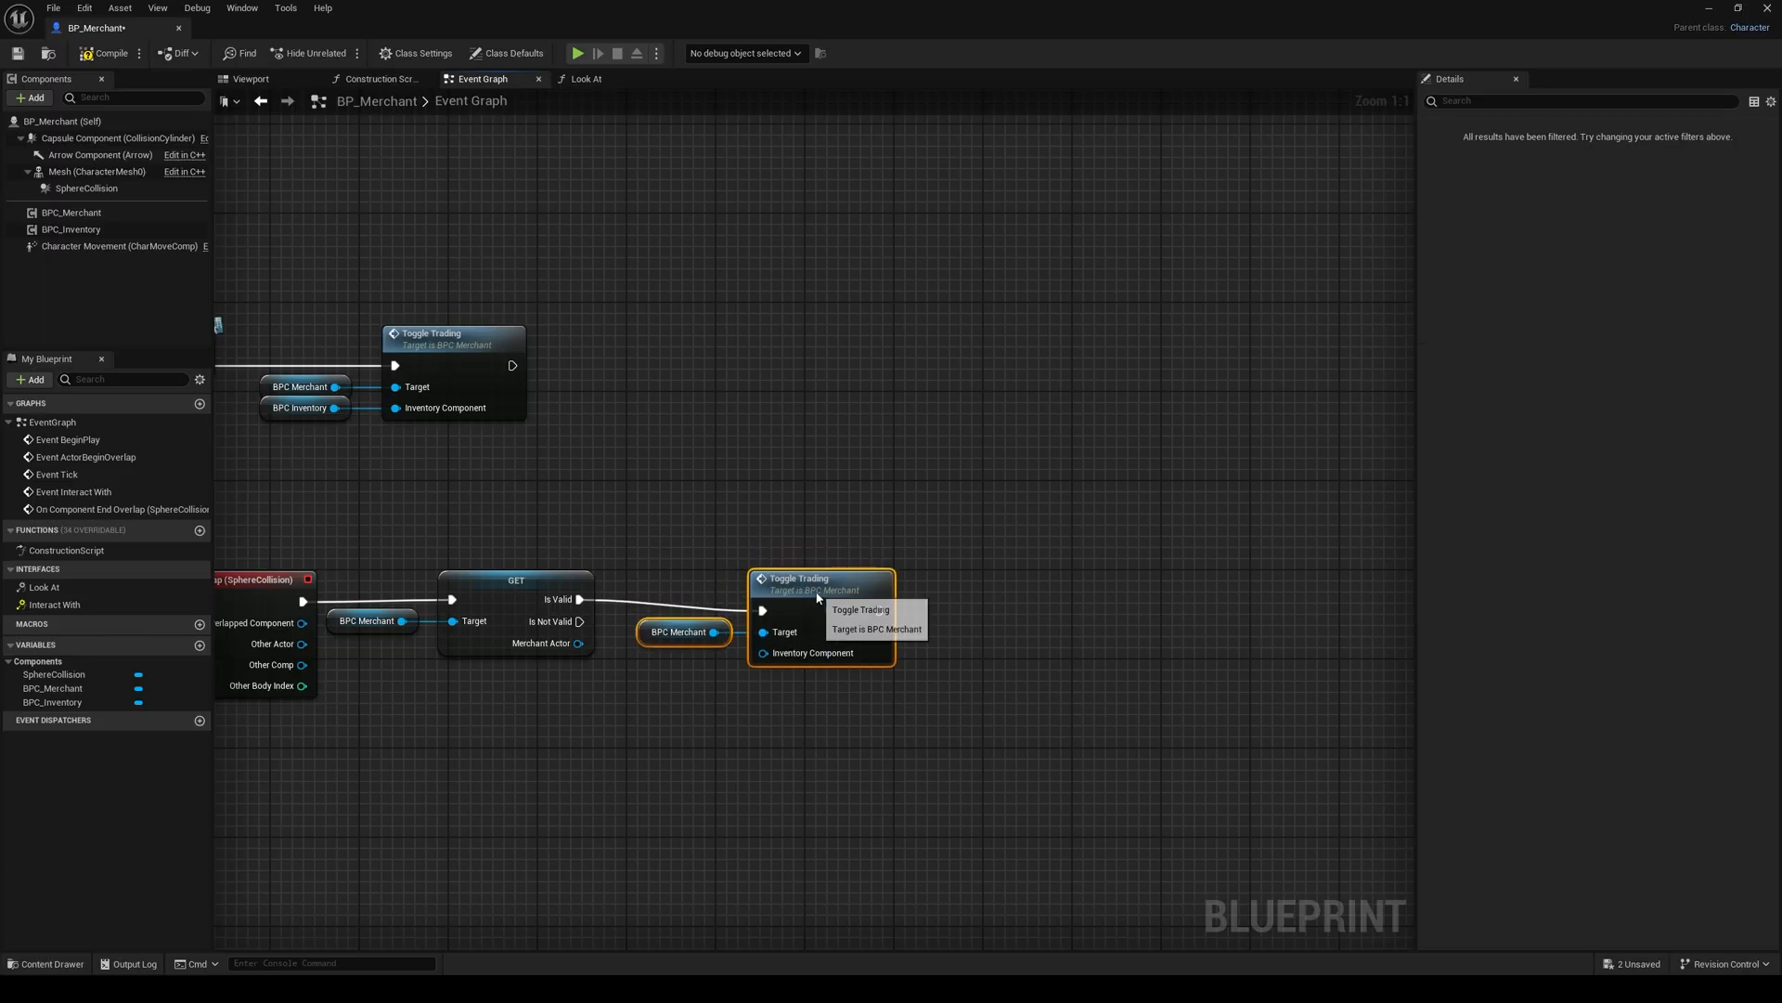
Step: Copy the BPC Inventory reference and connect the copy to the second Toggle Trading's Inventory Component input
right_click_drag(347, 479, 484, 480)
left_click(434, 408)
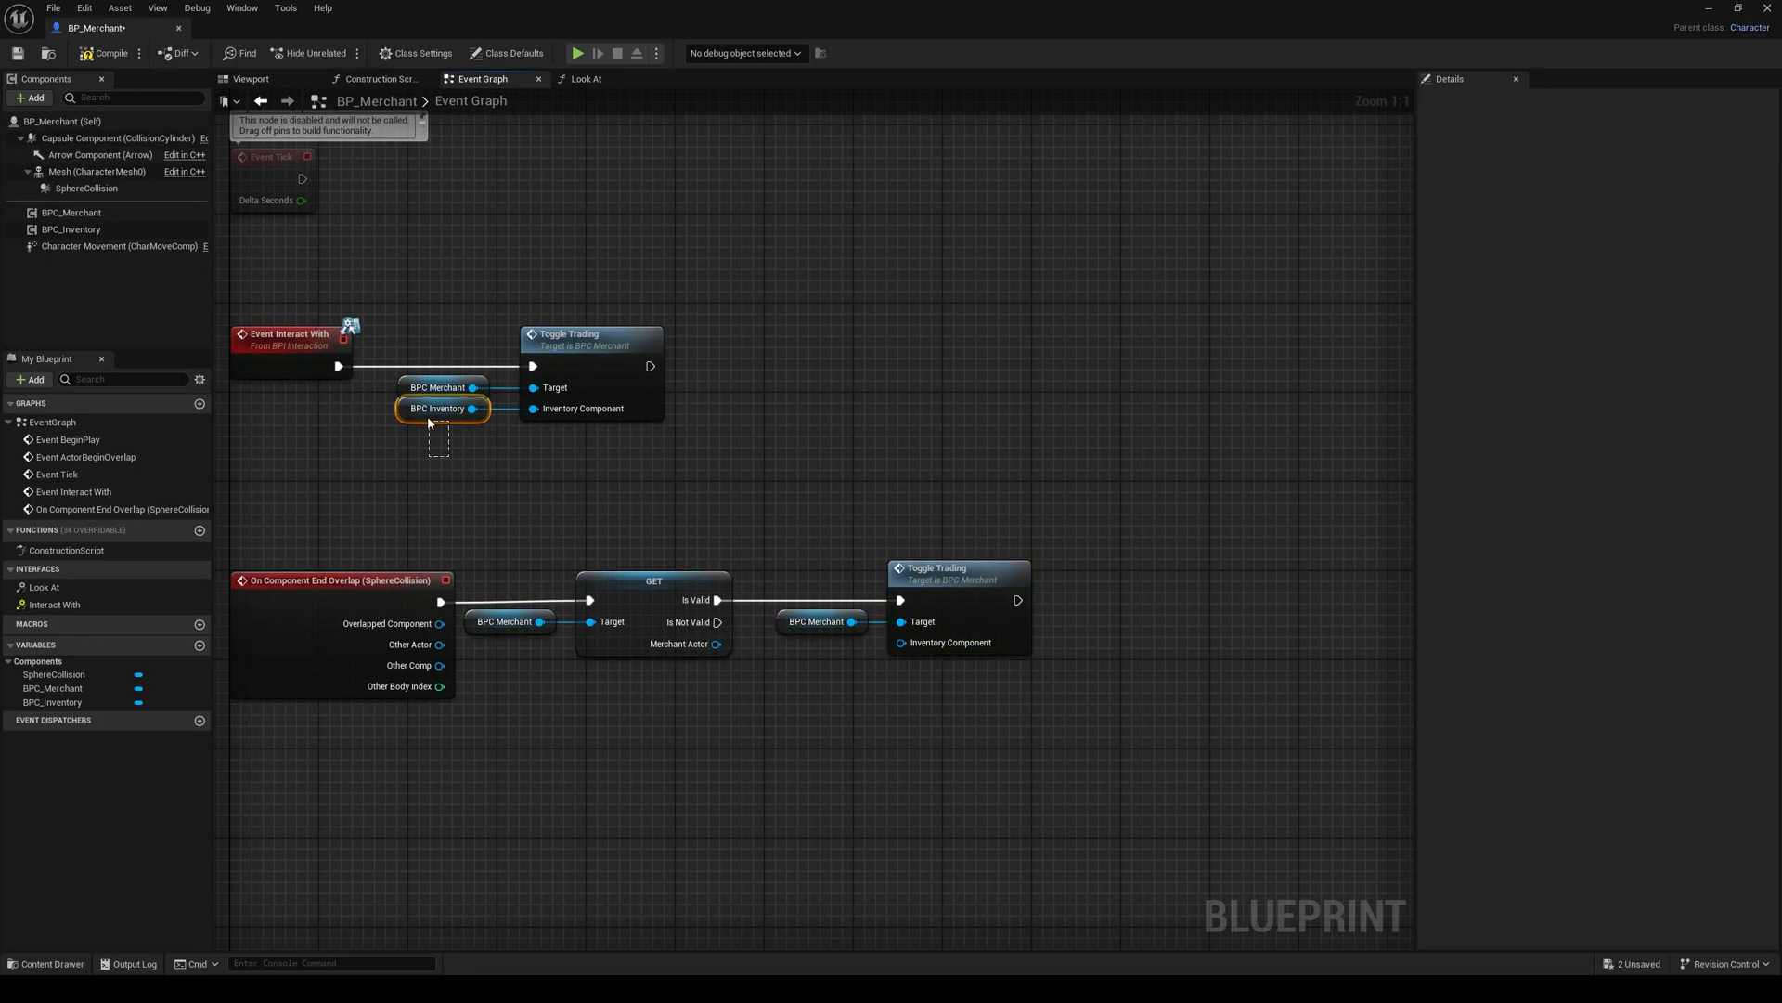
key("ctrl+c")
key("ctrl+v")
left_click_drag(843, 739, 797, 619)
left_click(754, 531)
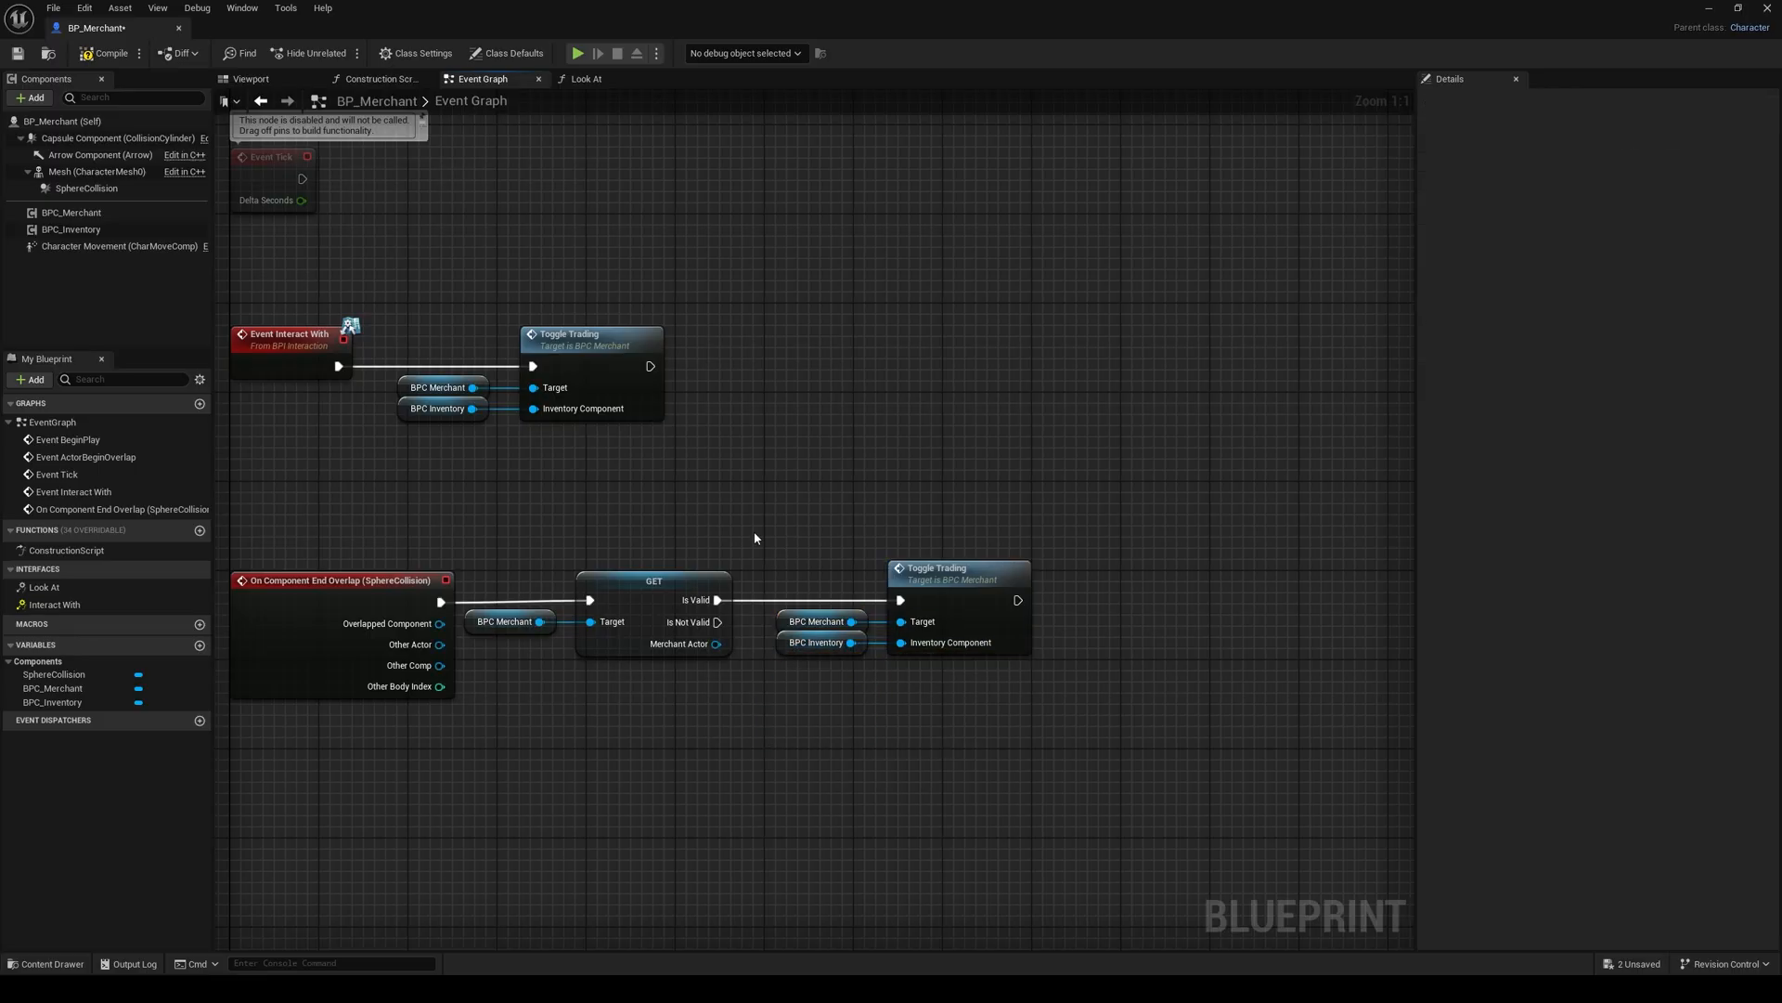
Step: Compile and save the BP_Merchant blueprint with its finished event graph
right_click_drag(753, 530, 875, 506)
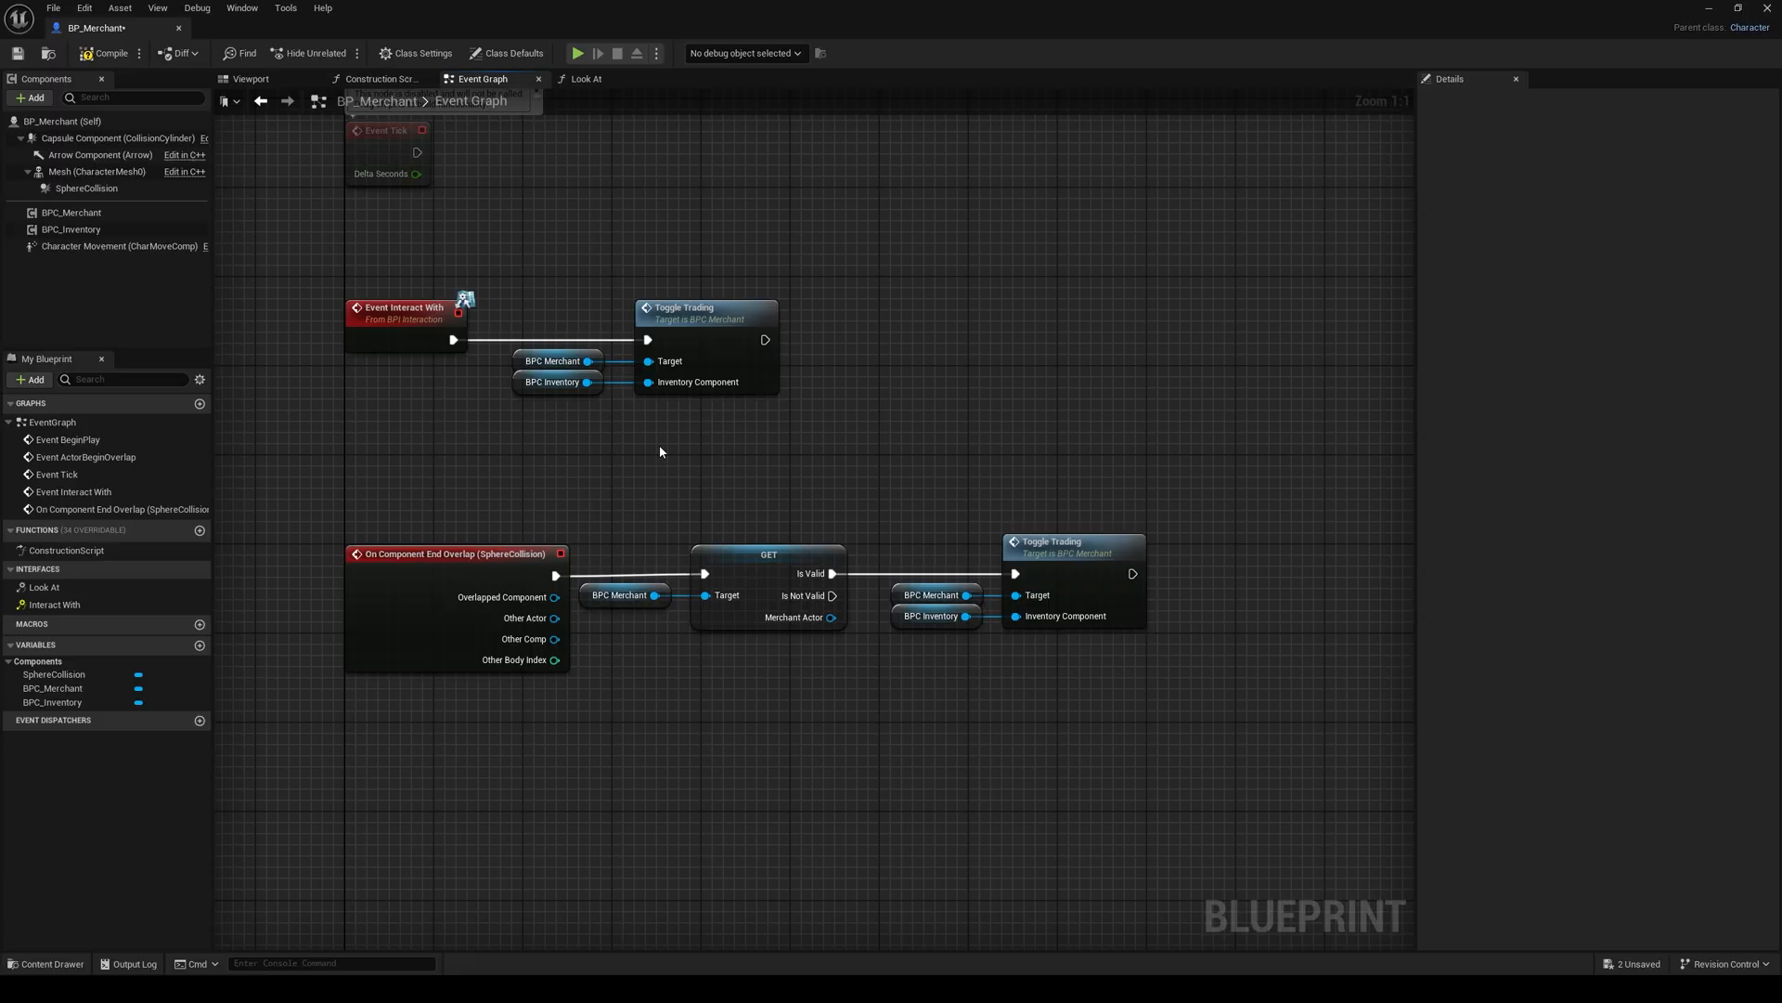
left_click(99, 55)
left_click(18, 53)
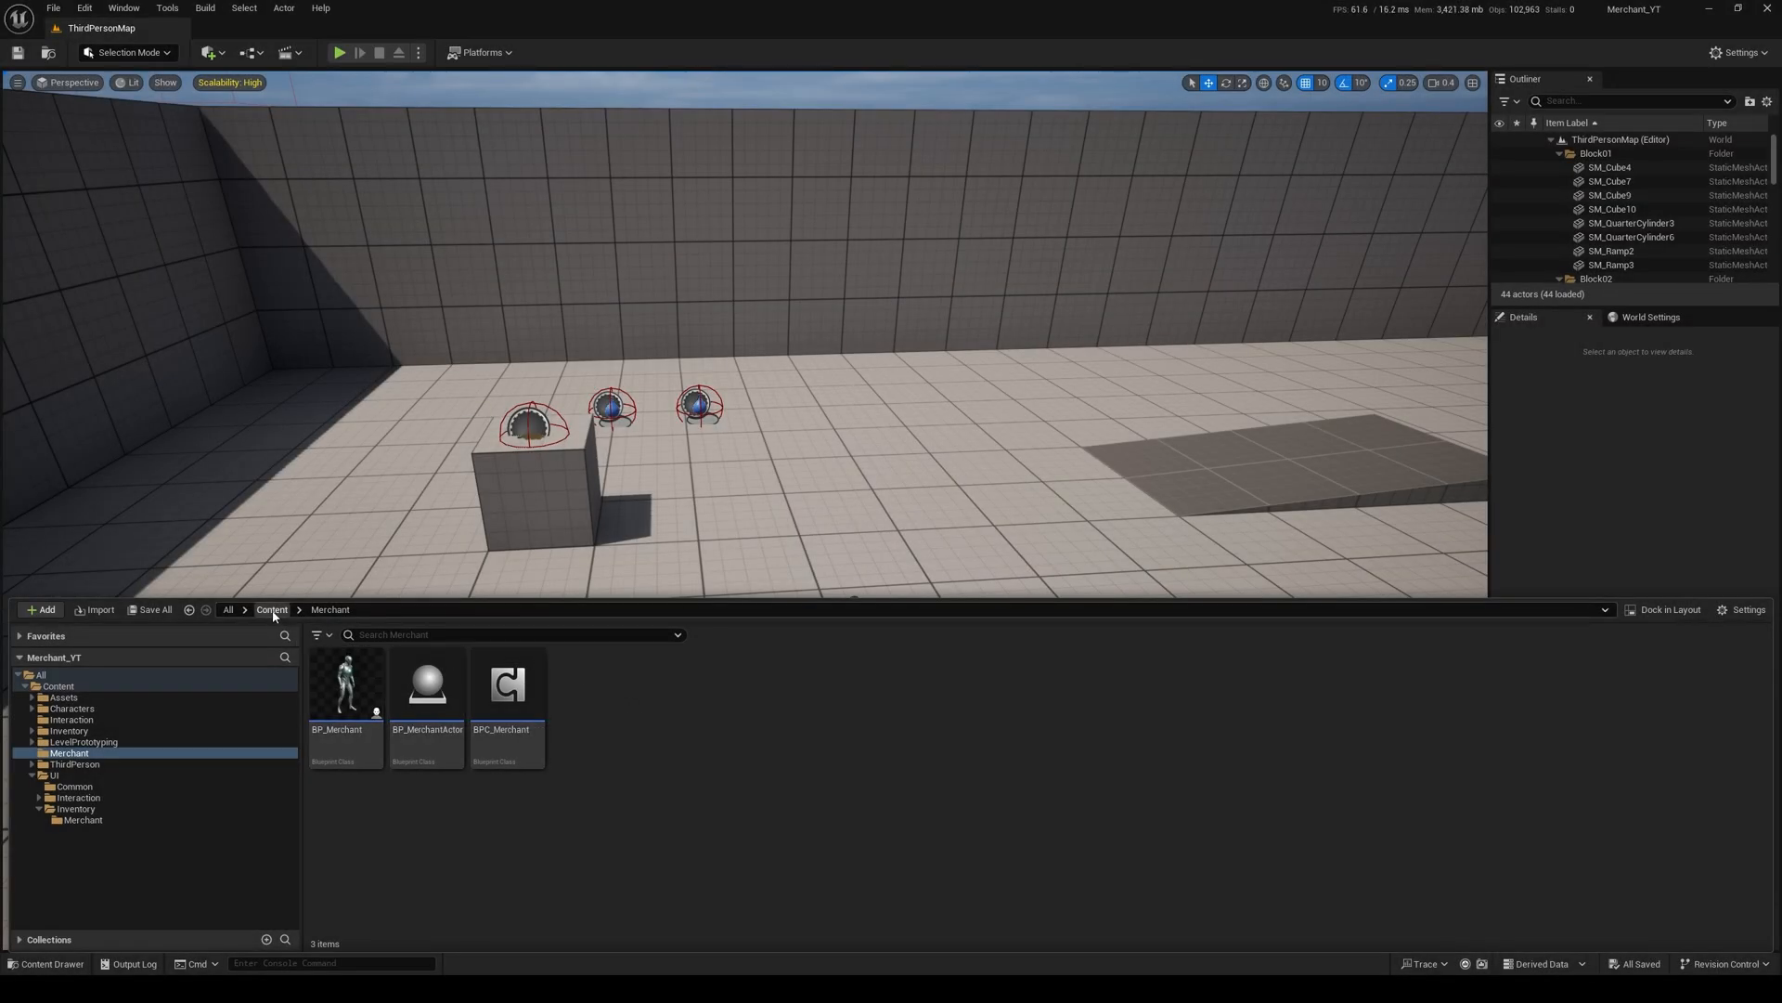
Step: Open the UI folder inside the project's Content folder
left_click(272, 609)
left_click(900, 735)
double_click(901, 734)
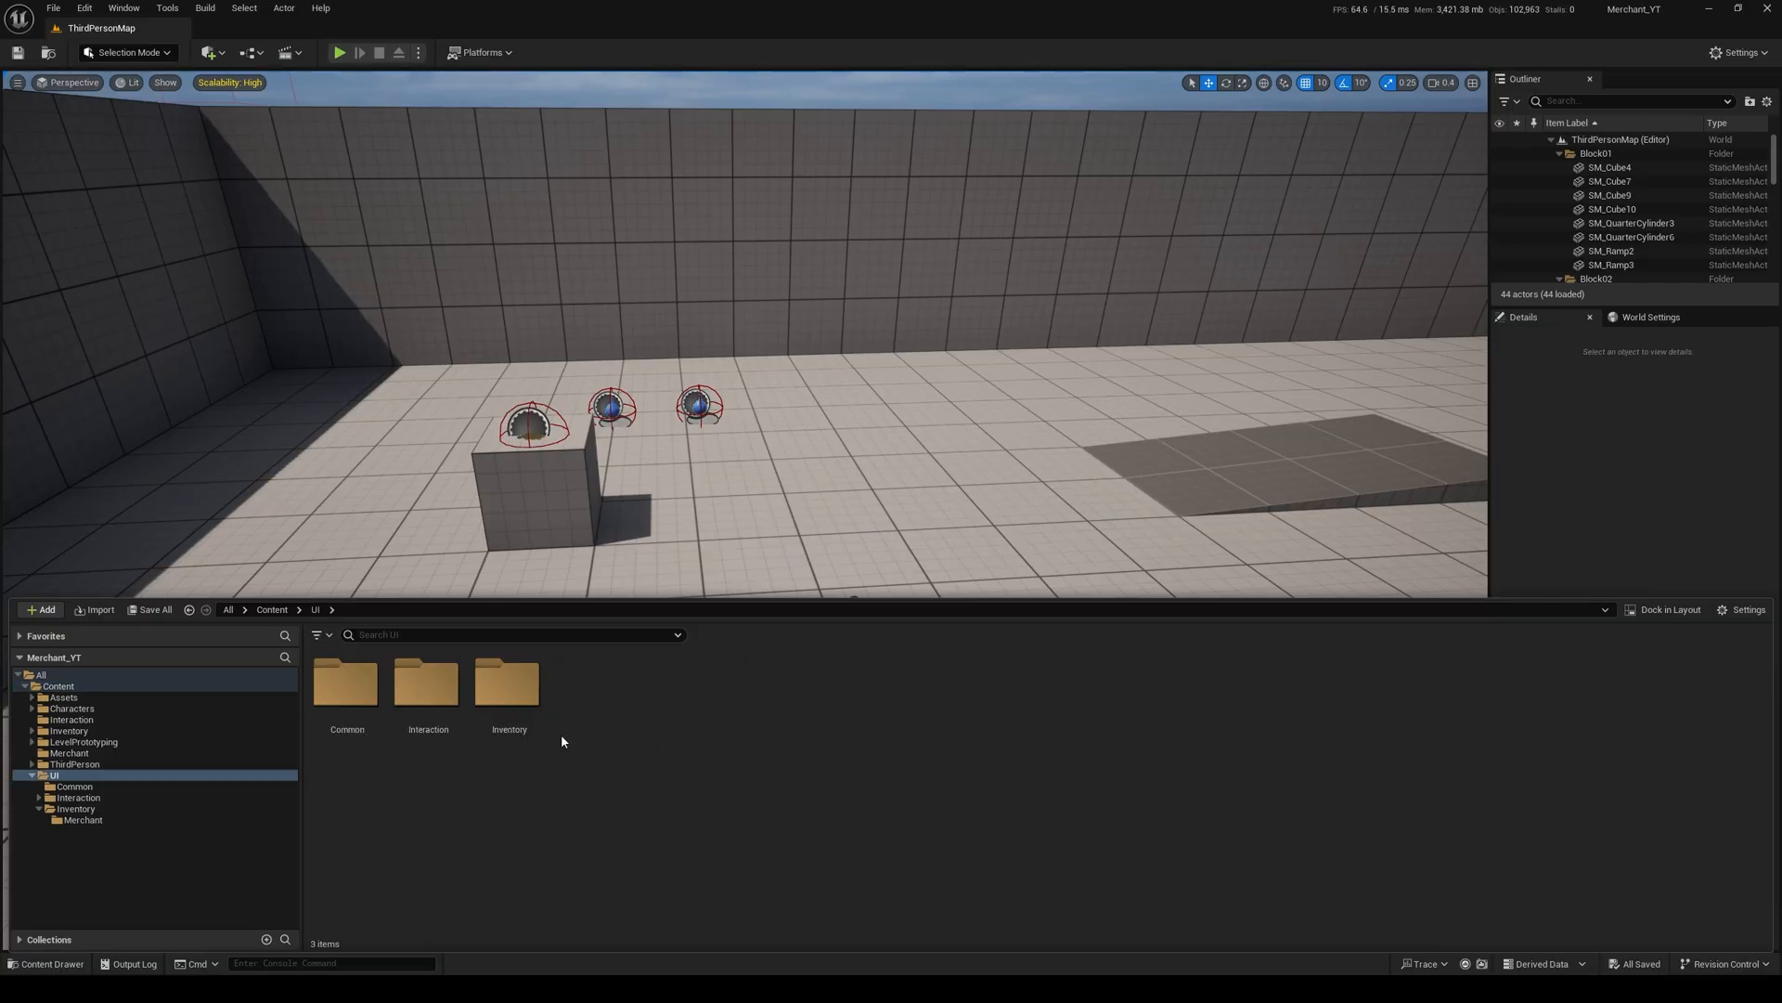
Step: Open the WB_TradeView widget blueprint from the Merchant folder inside UI's Inventory folder
double_click(515, 720)
double_click(366, 729)
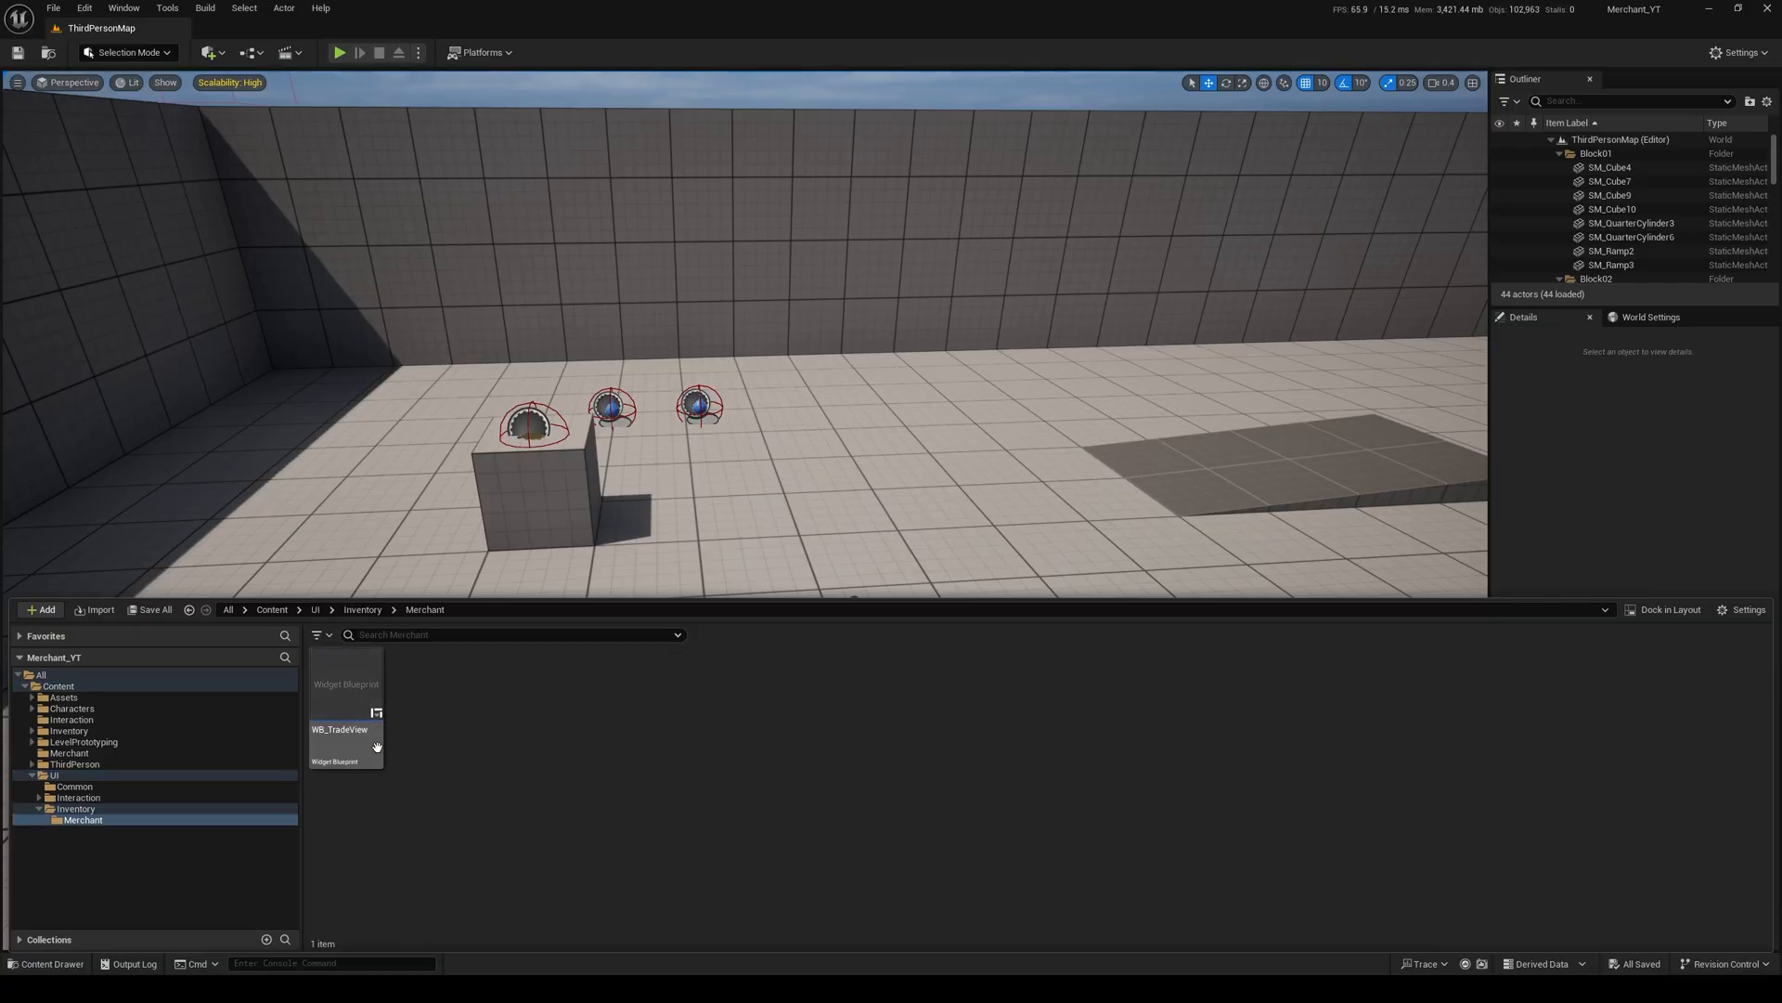
double_click(350, 699)
Step: Add a Canvas Panel as the root of the WB_TradeView widget
left_click(143, 102)
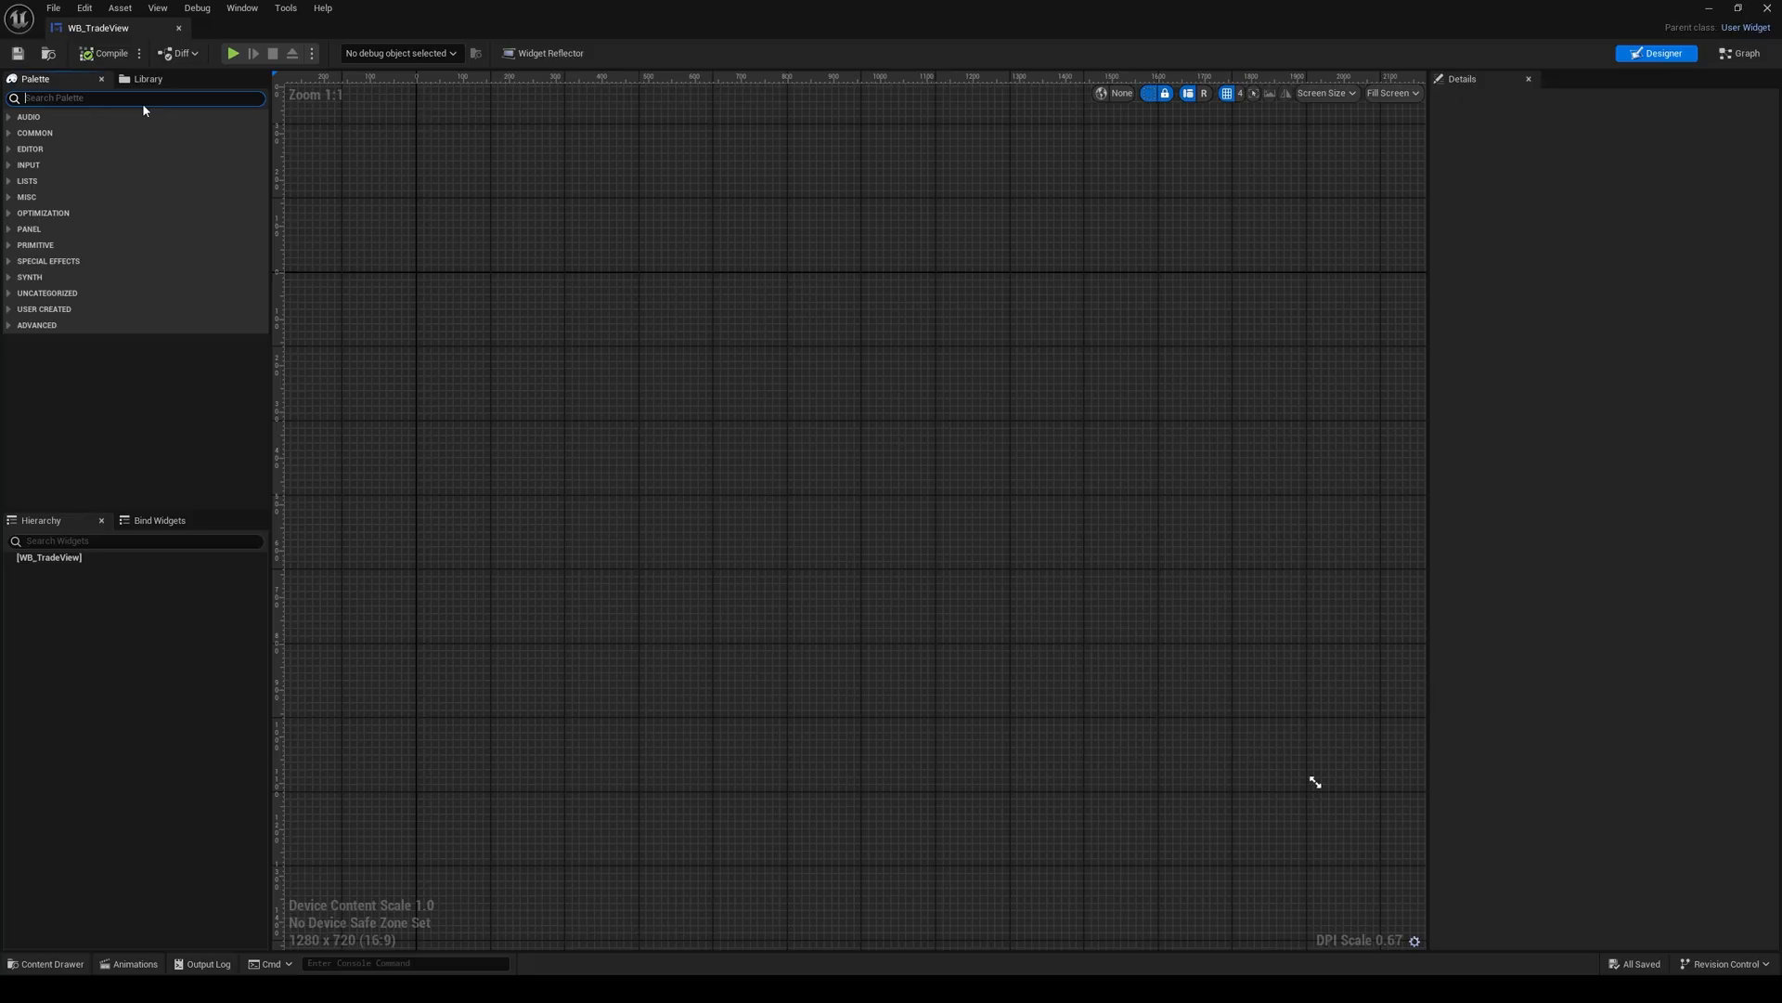
type("can")
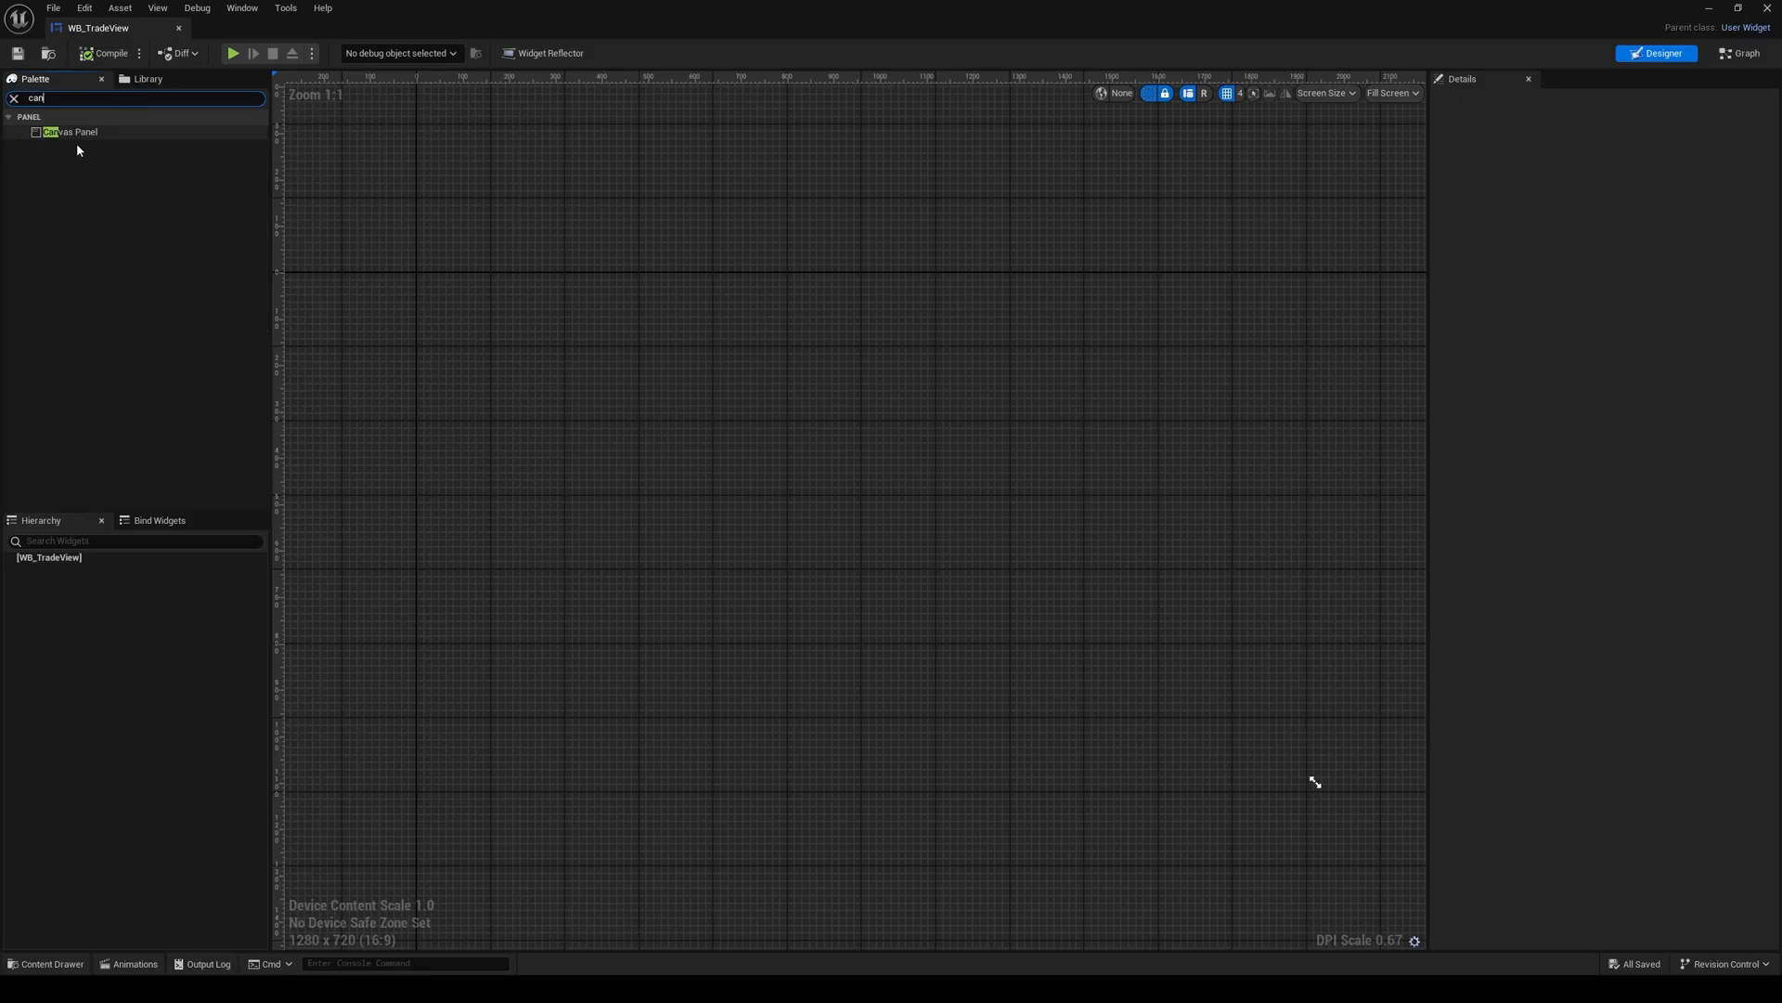
left_click_drag(76, 134, 80, 558)
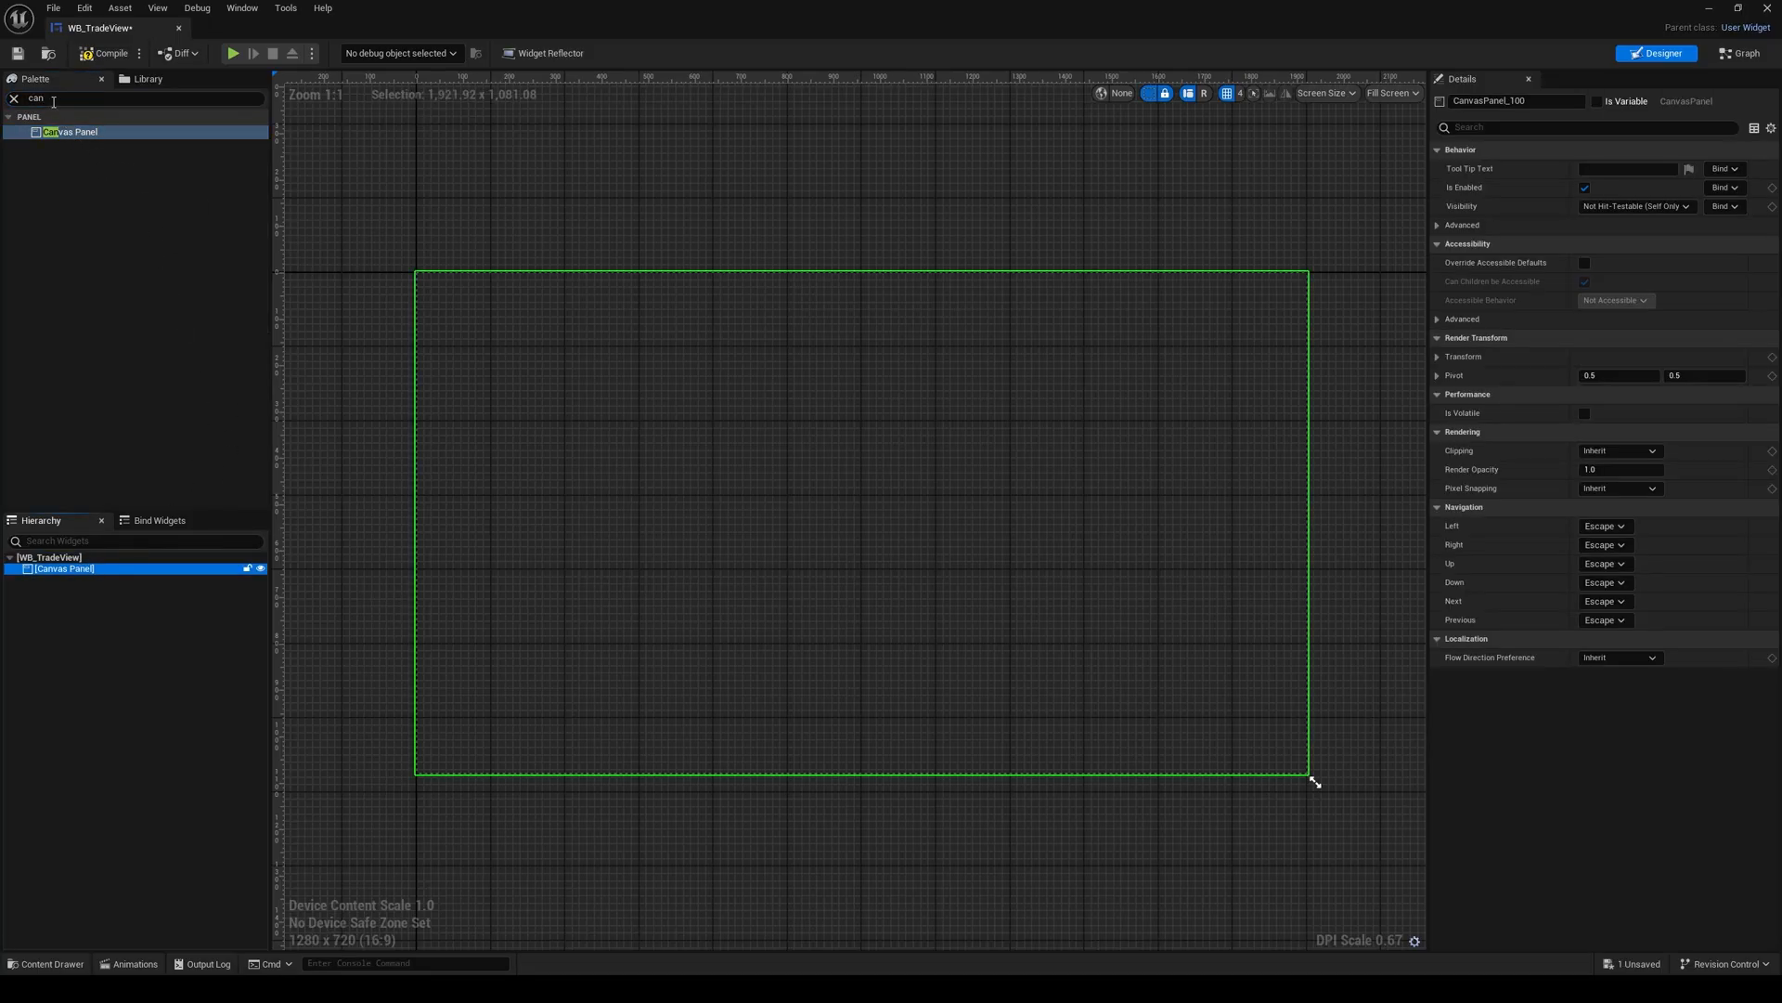
Step: Add two WB Inventory widgets as children of the Canvas Panel
left_click(53, 100)
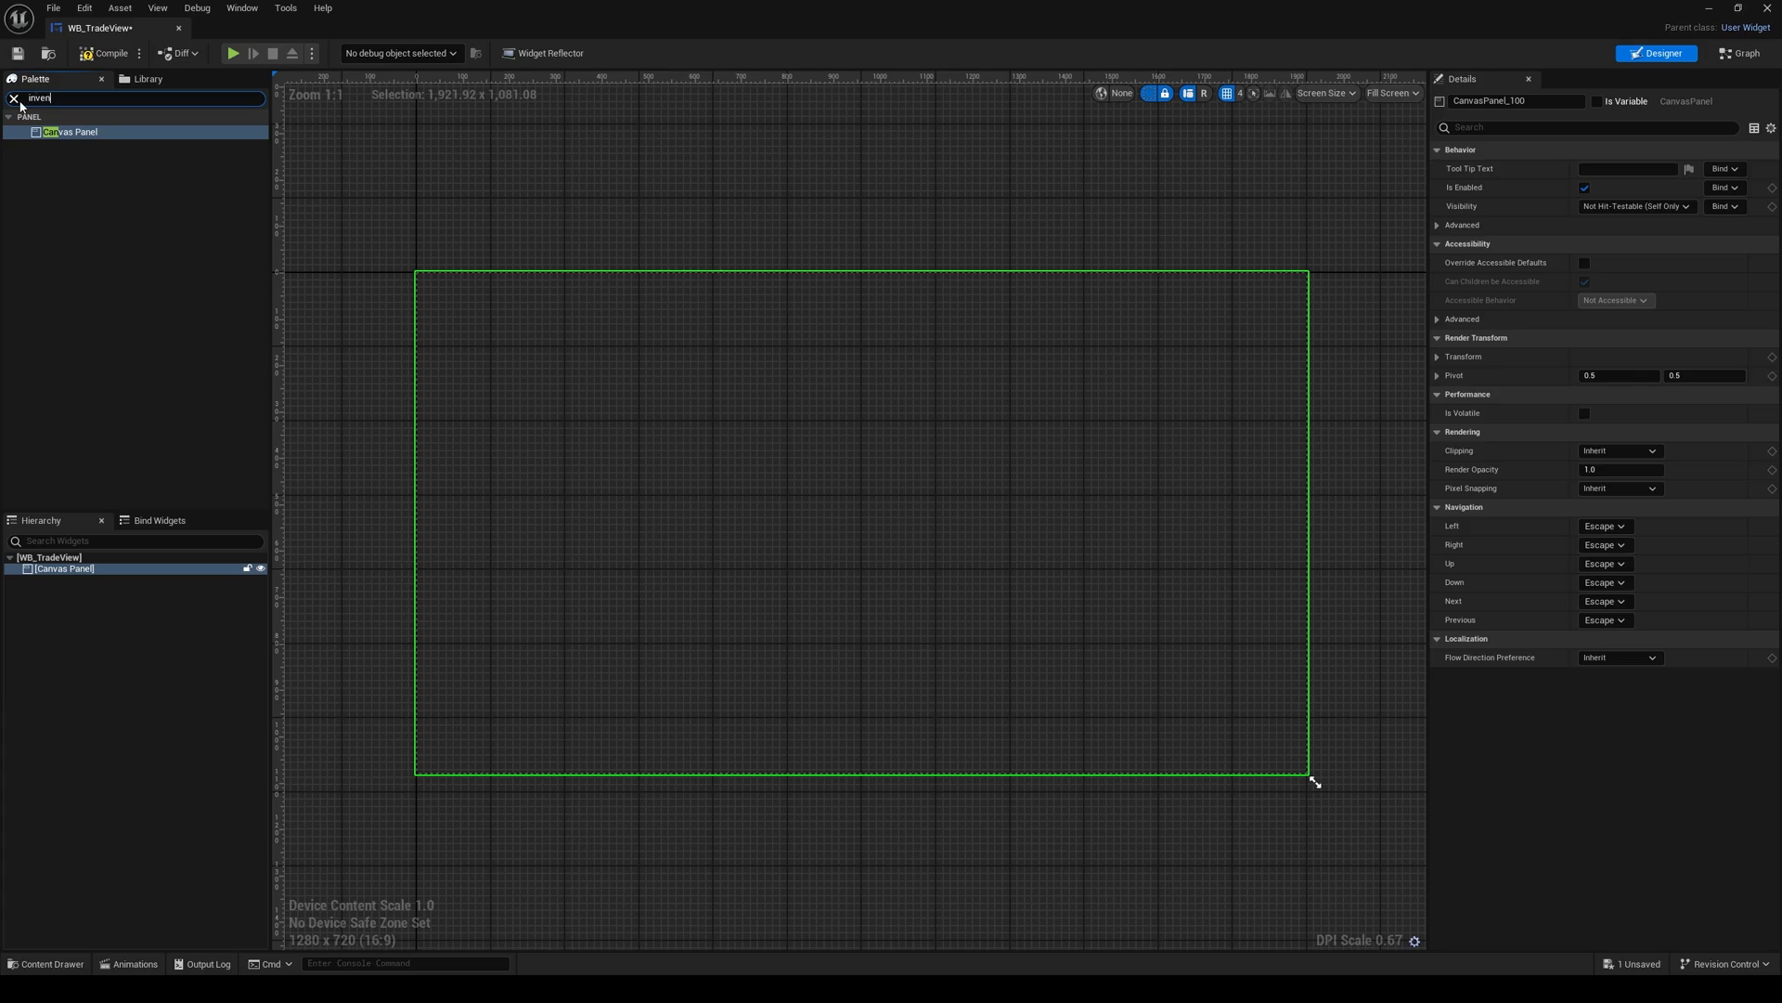
type("inven")
left_click_drag(70, 132, 86, 571)
left_click_drag(70, 130, 78, 582)
Step: Rename the first inventory widget under the Canvas Panel as PlayerInventoryWidget
left_click(78, 582)
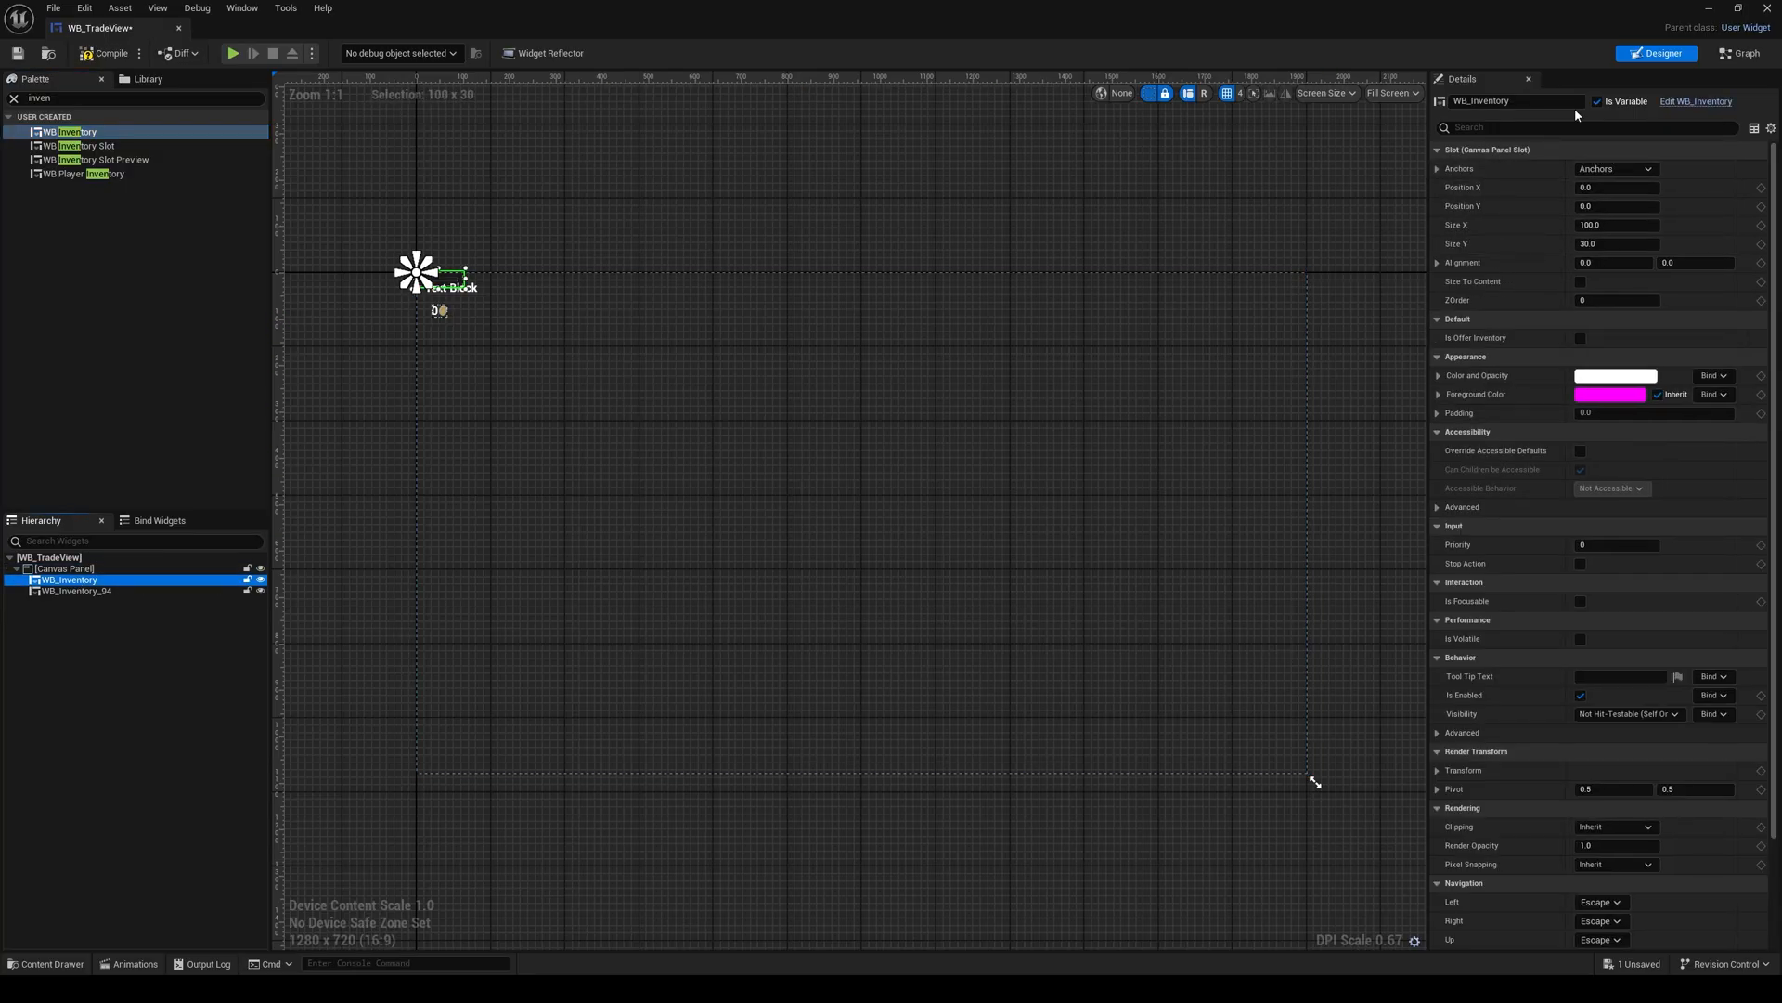
left_click_drag(1511, 102, 1461, 104)
type("Player")
key("Return")
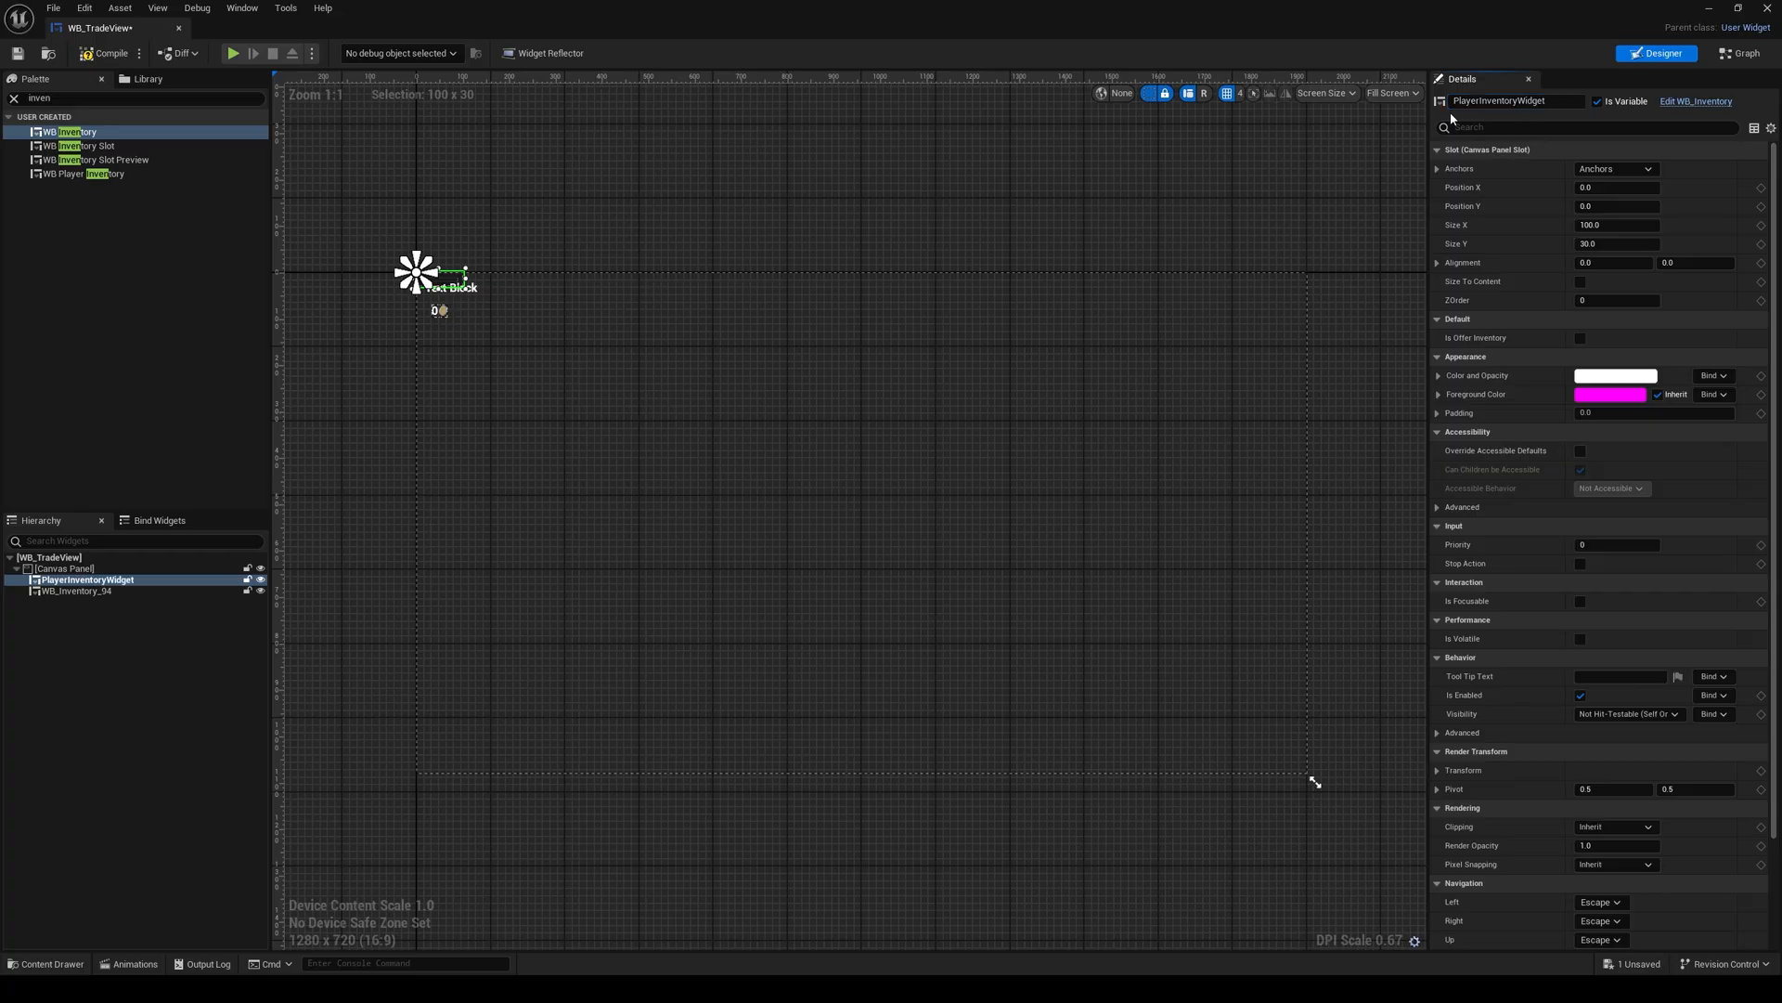
Step: Rename the second inventory widget as MerchantInventoryWidget and check the widget variables in the graph
left_click(58, 590)
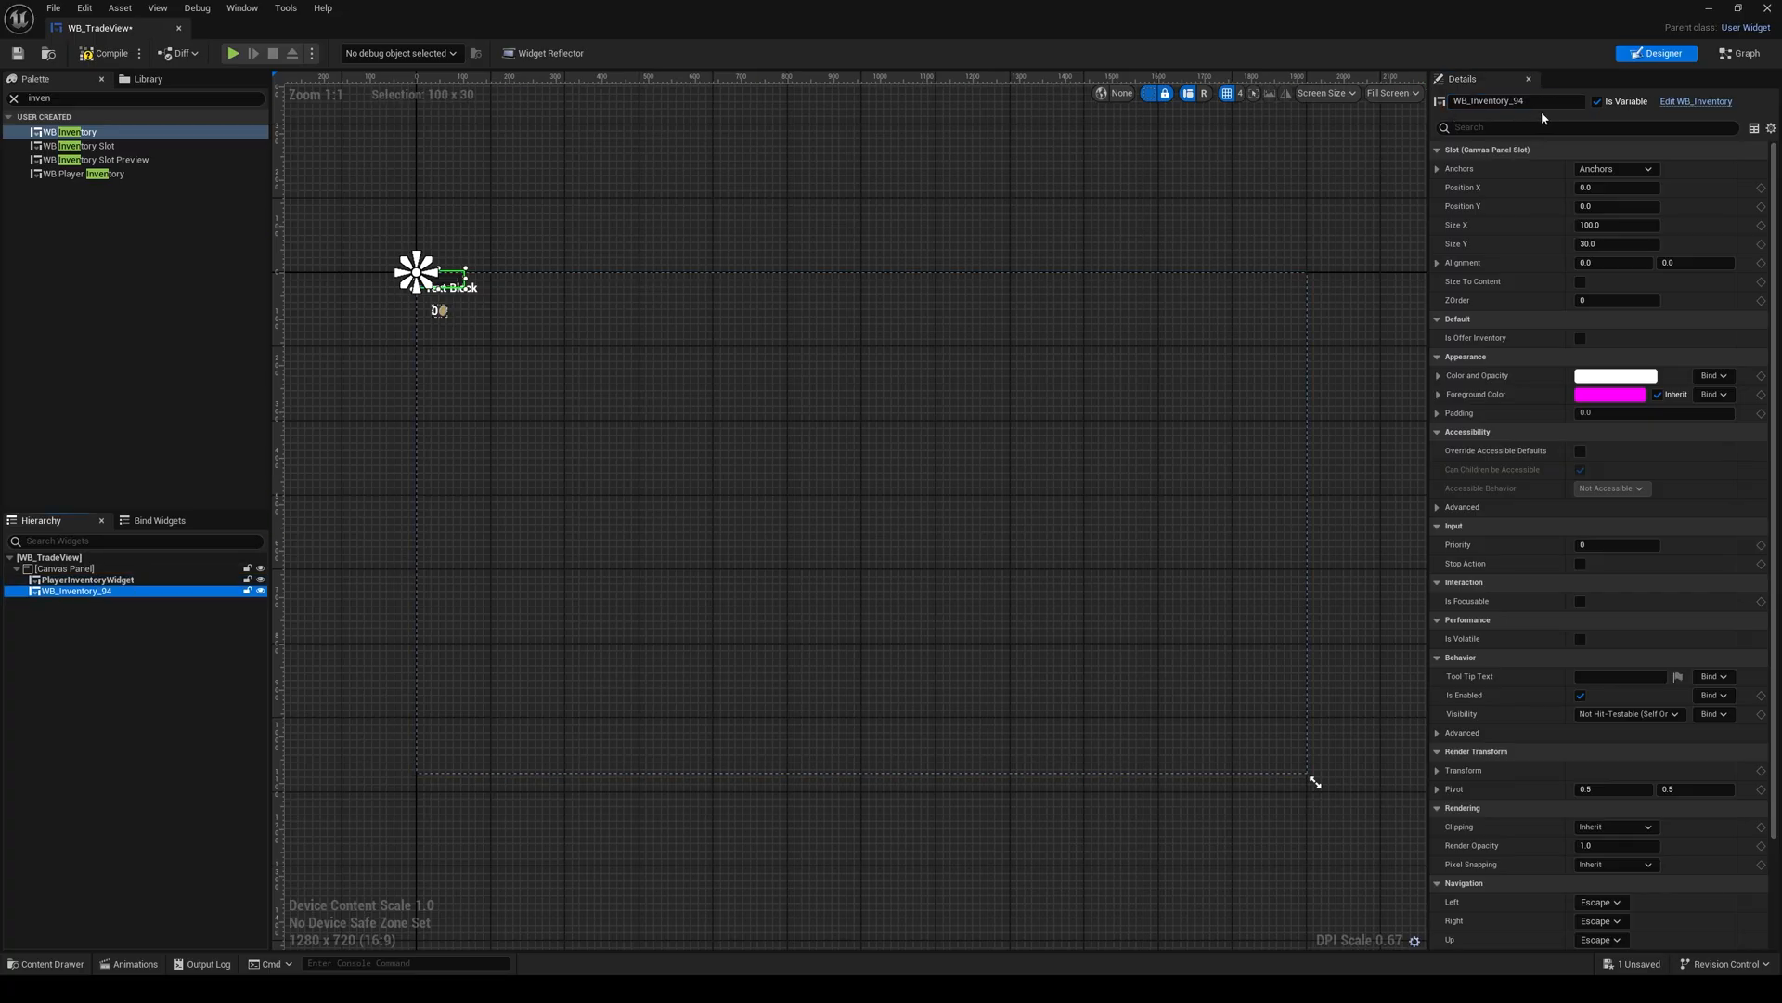
left_click_drag(1523, 101, 1459, 117)
type("Mer")
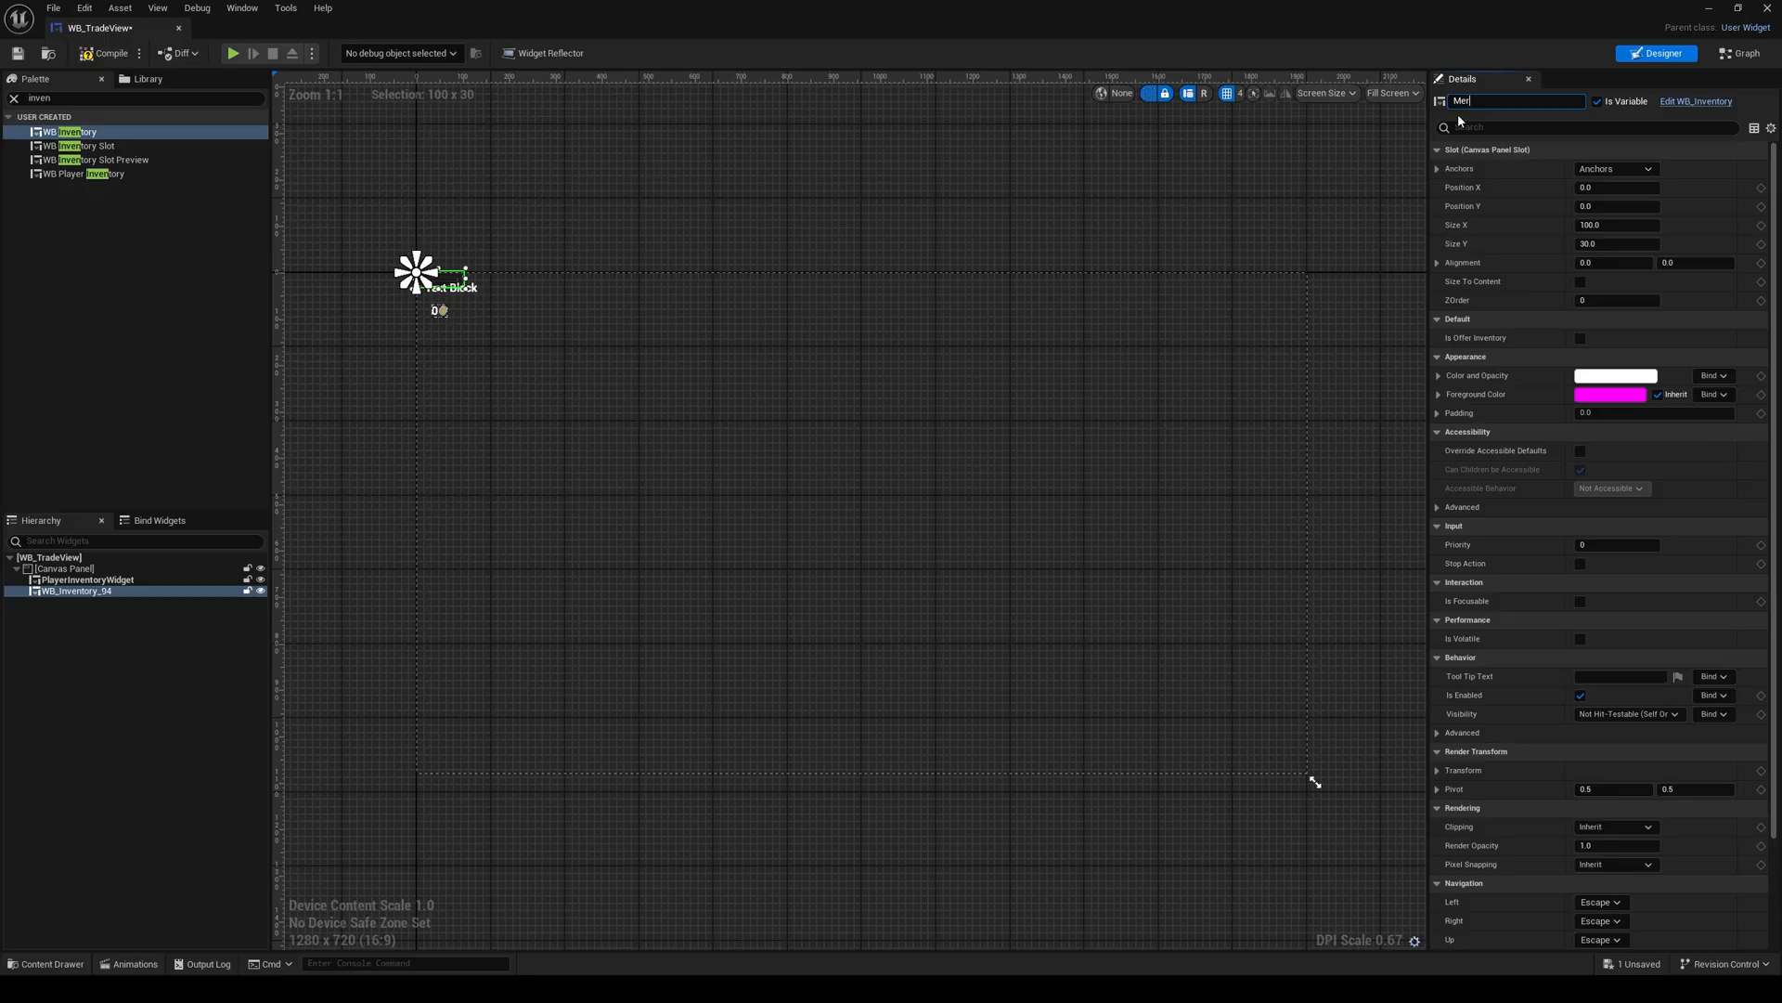
type("chantInventoryWidget")
key("Return")
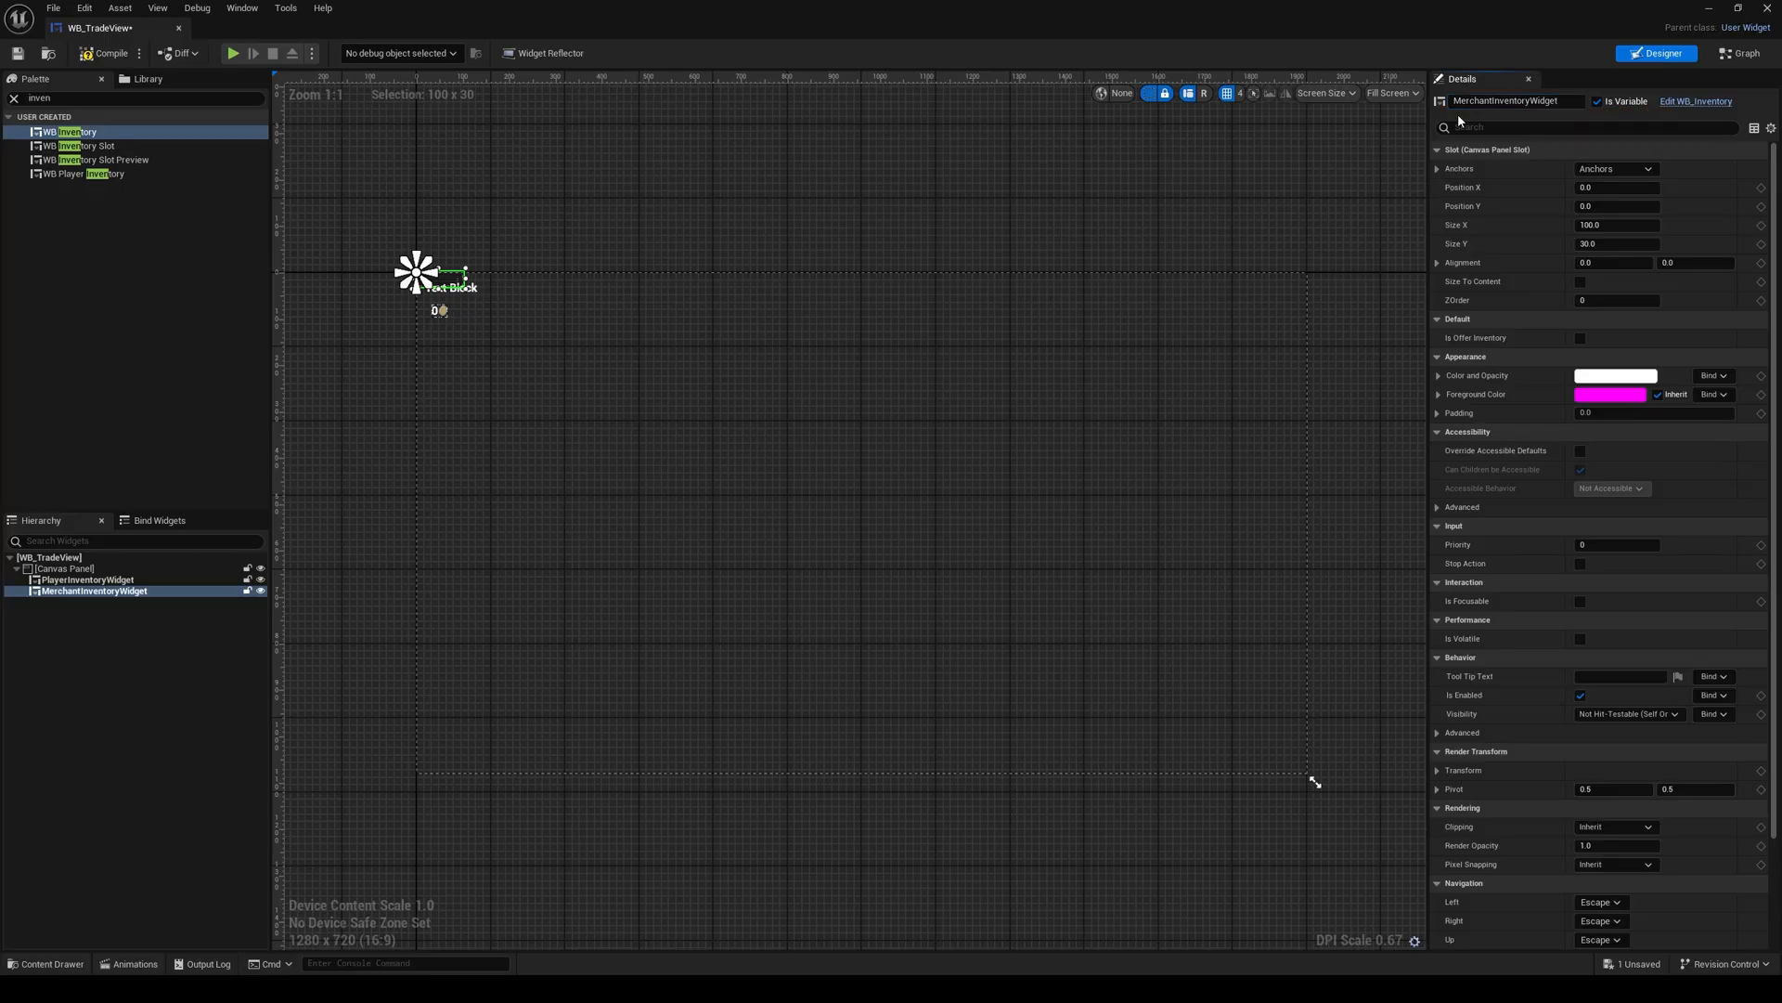
left_click(1740, 53)
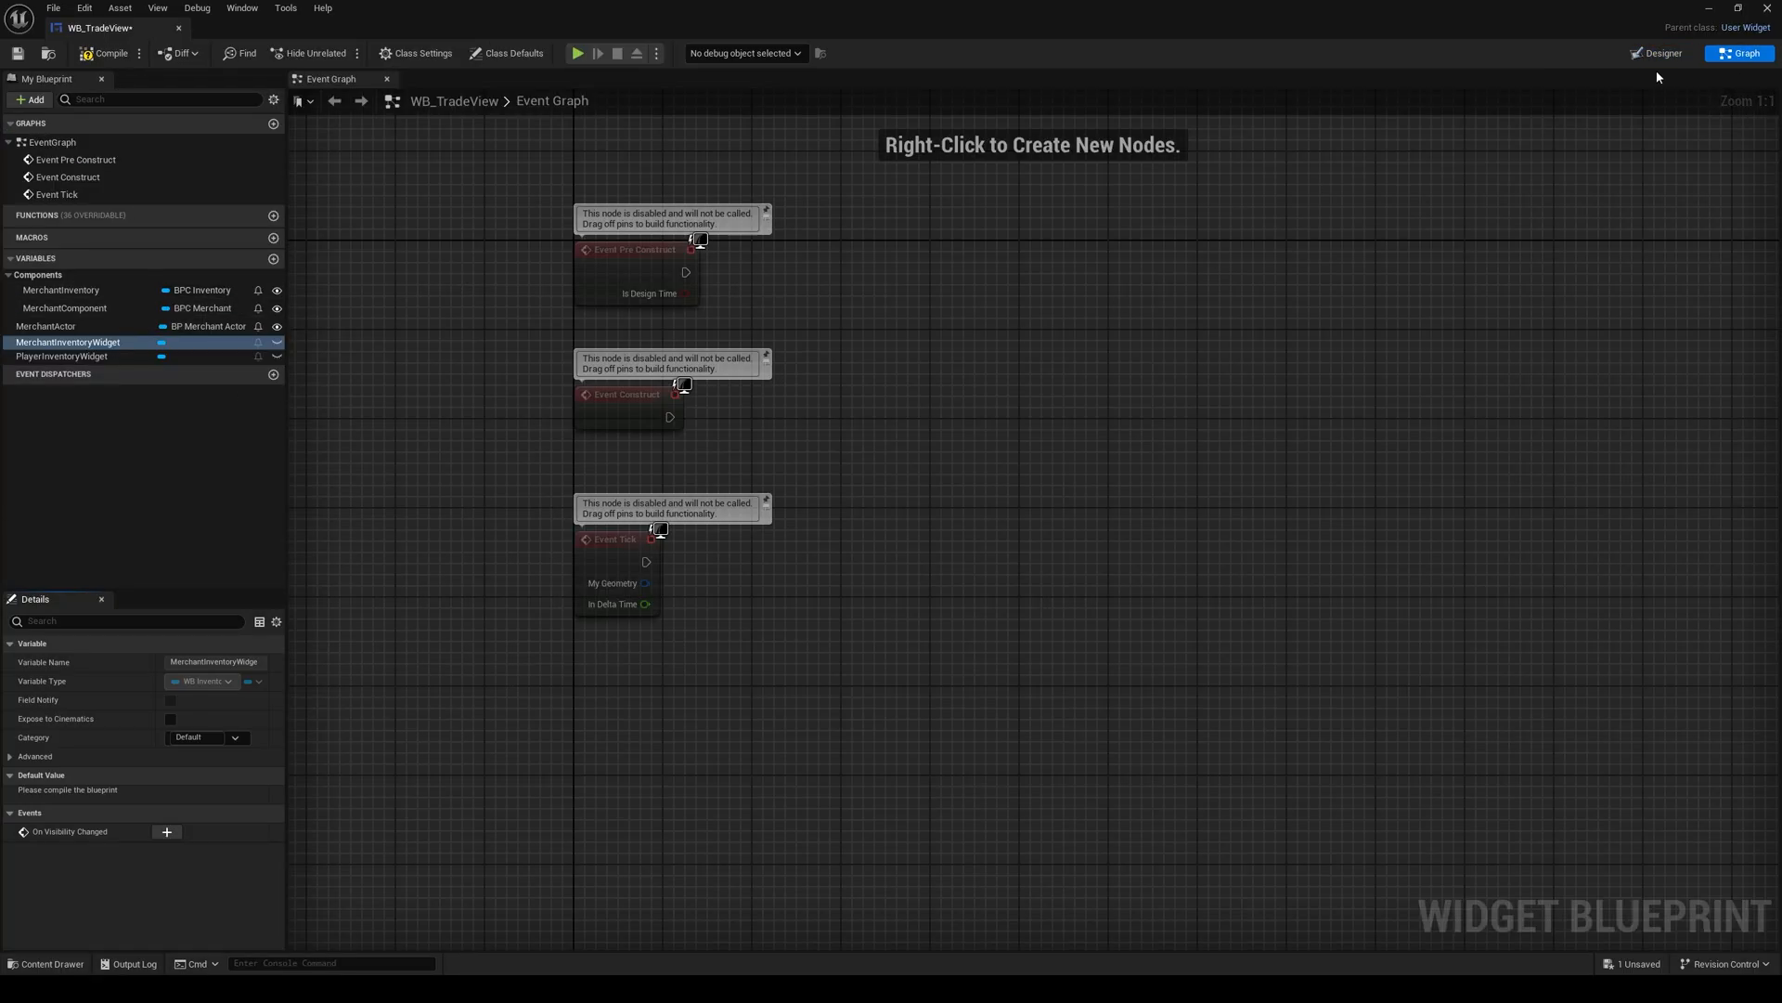
left_click(1662, 53)
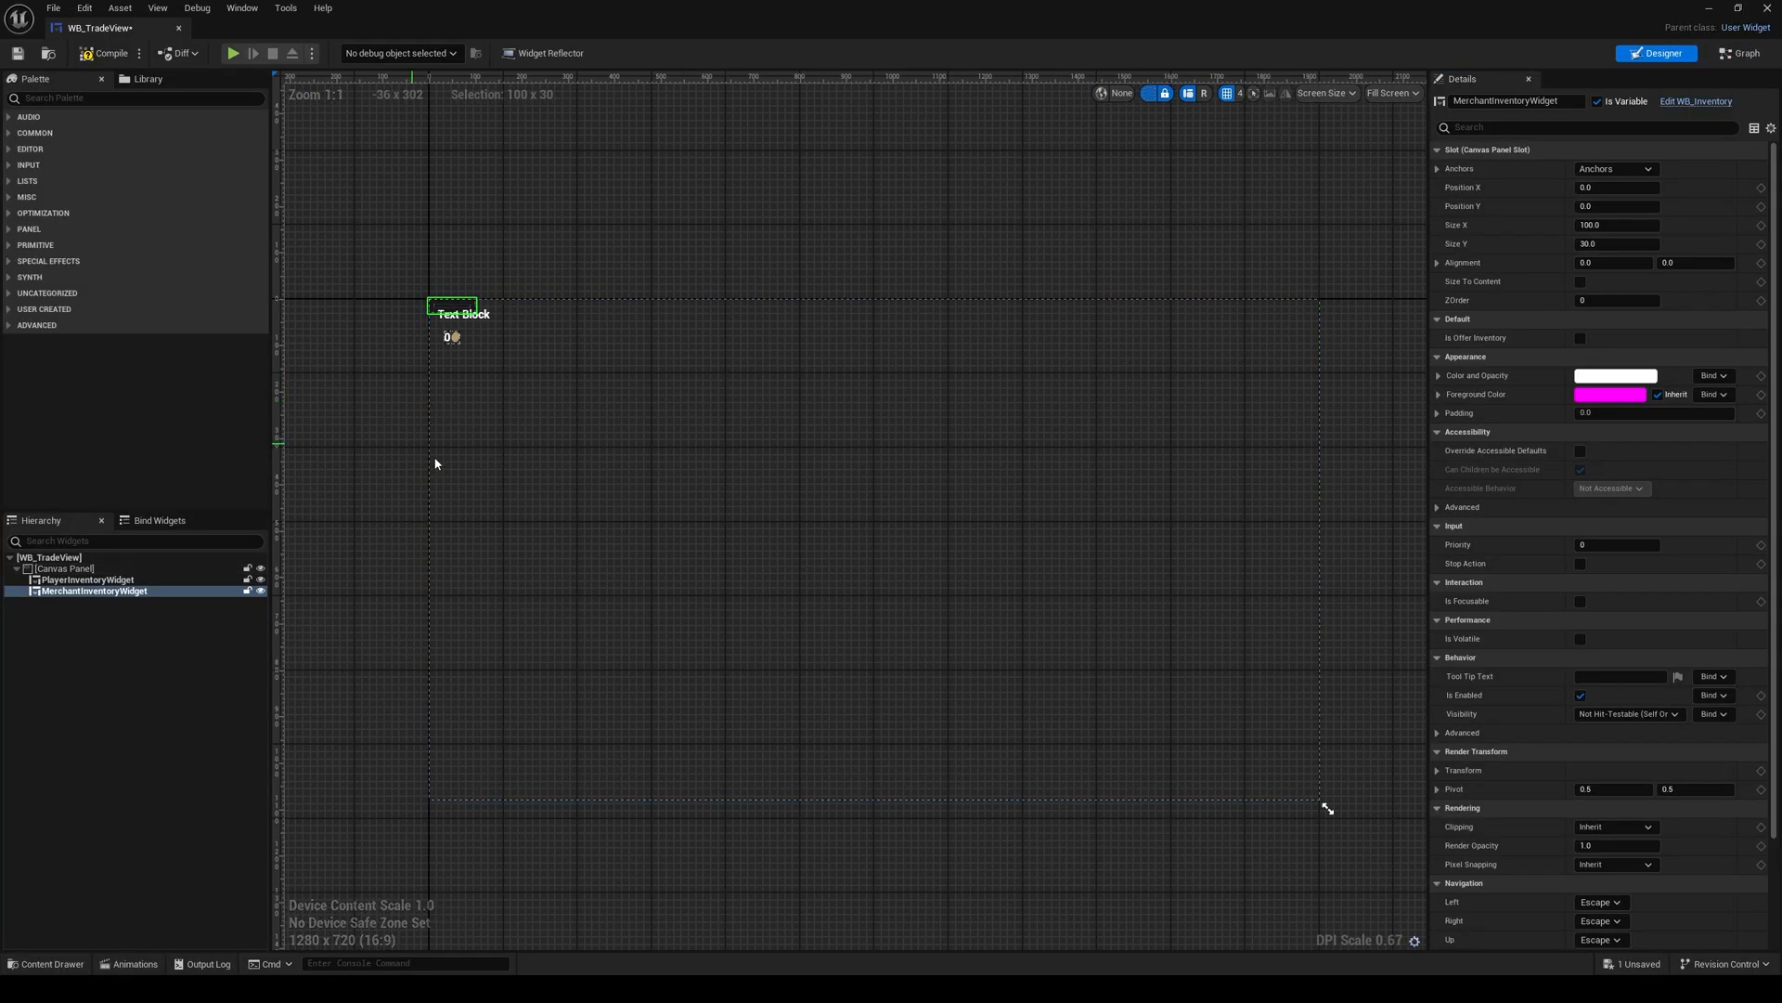
Step: Anchor MerchantInventoryWidget to the canvas's centre right with matching alignment and set its Position X to -200
left_click(1615, 169)
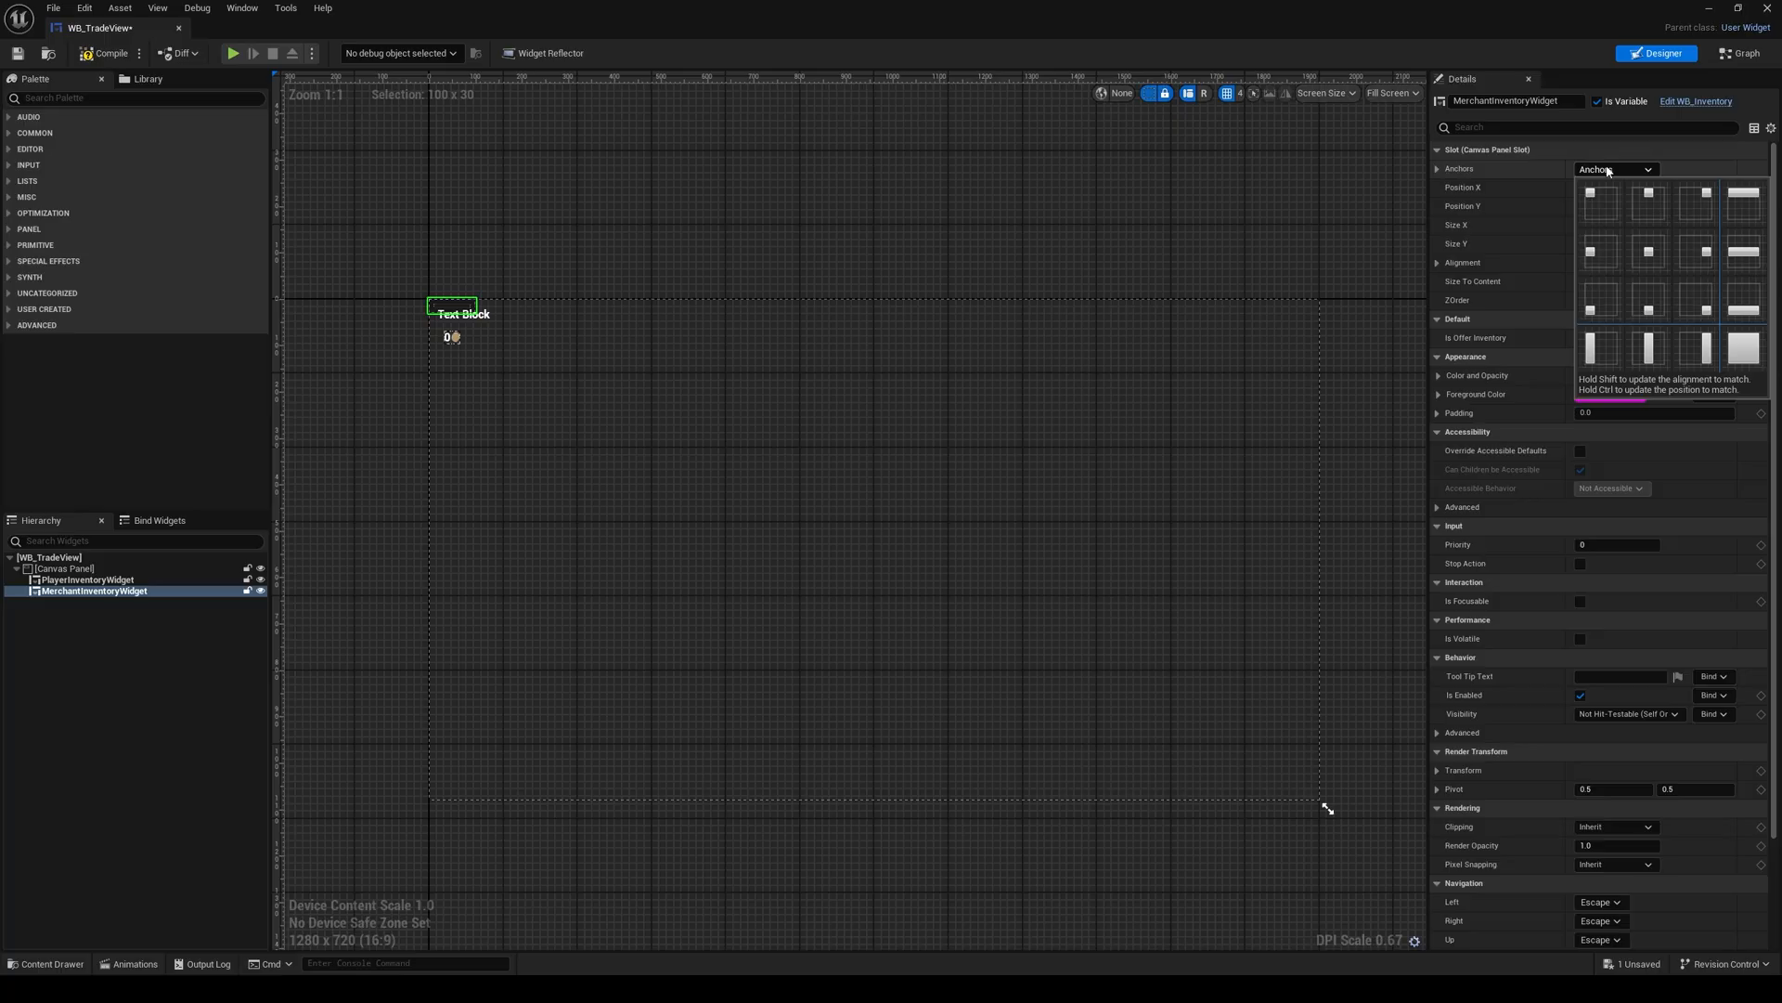
left_click(1698, 261, "shift")
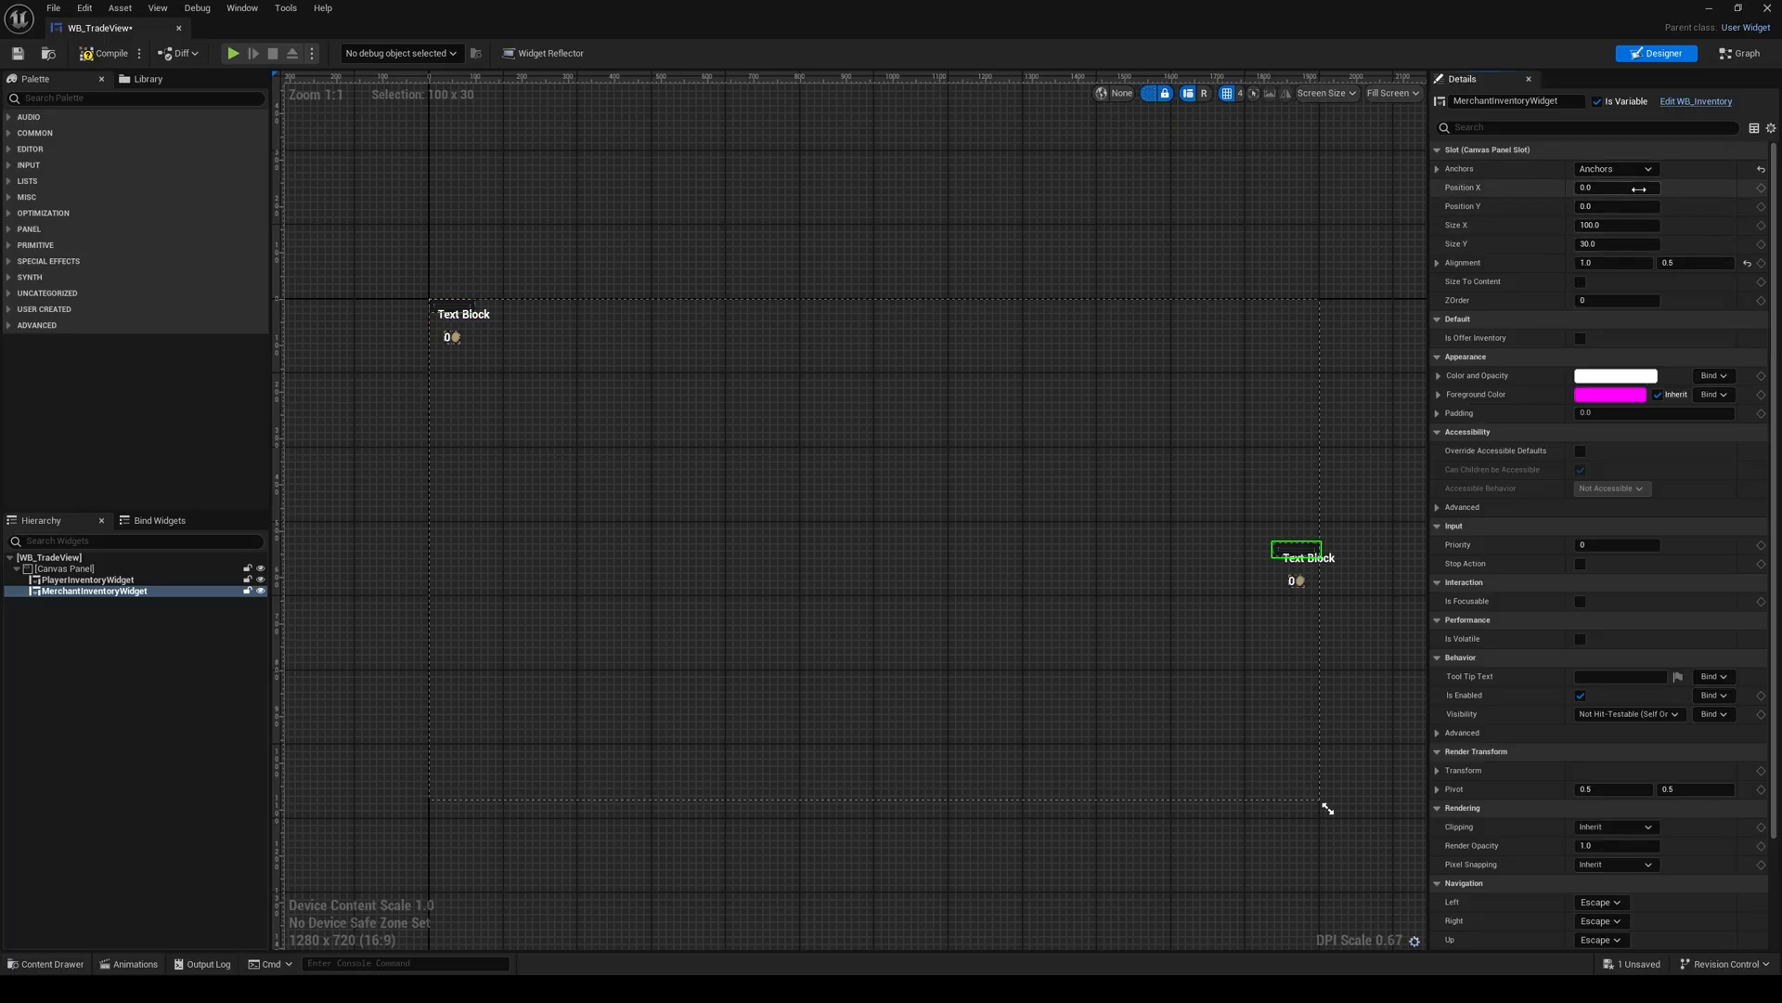
left_click(1640, 189)
type("-200")
key("Return")
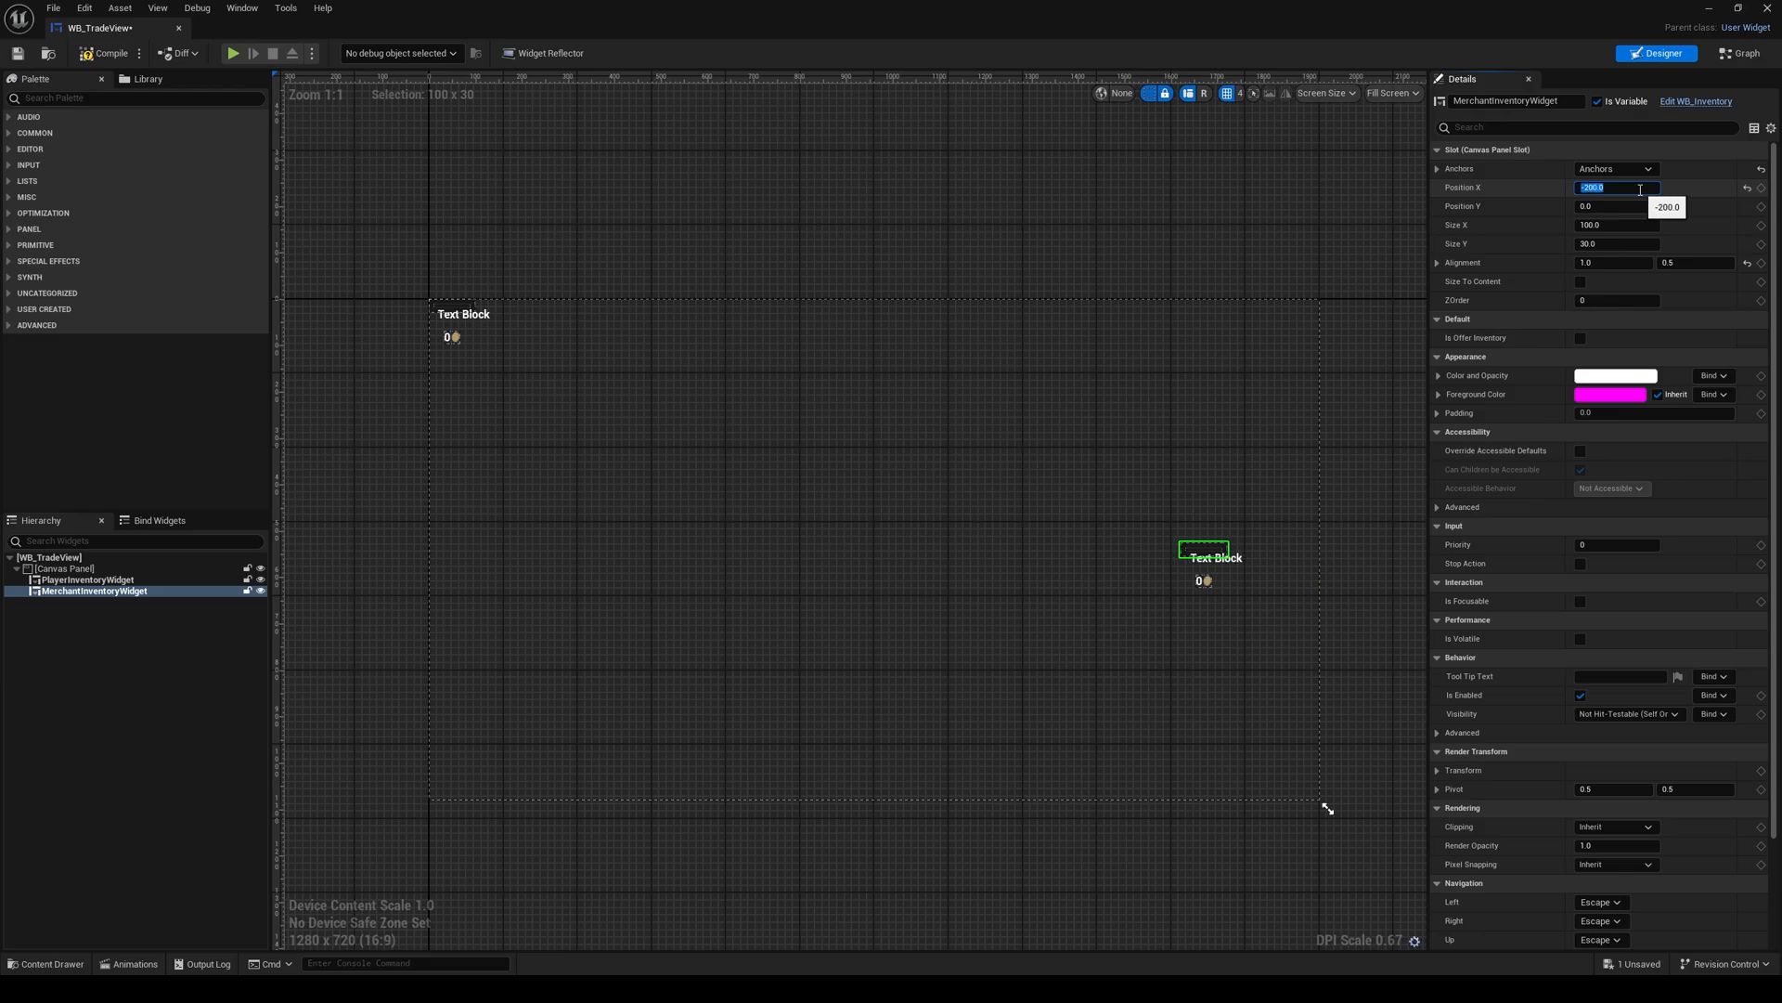
Step: Set MerchantInventoryWidget's Size X to 436 and Size Y to 744
left_click(1634, 223)
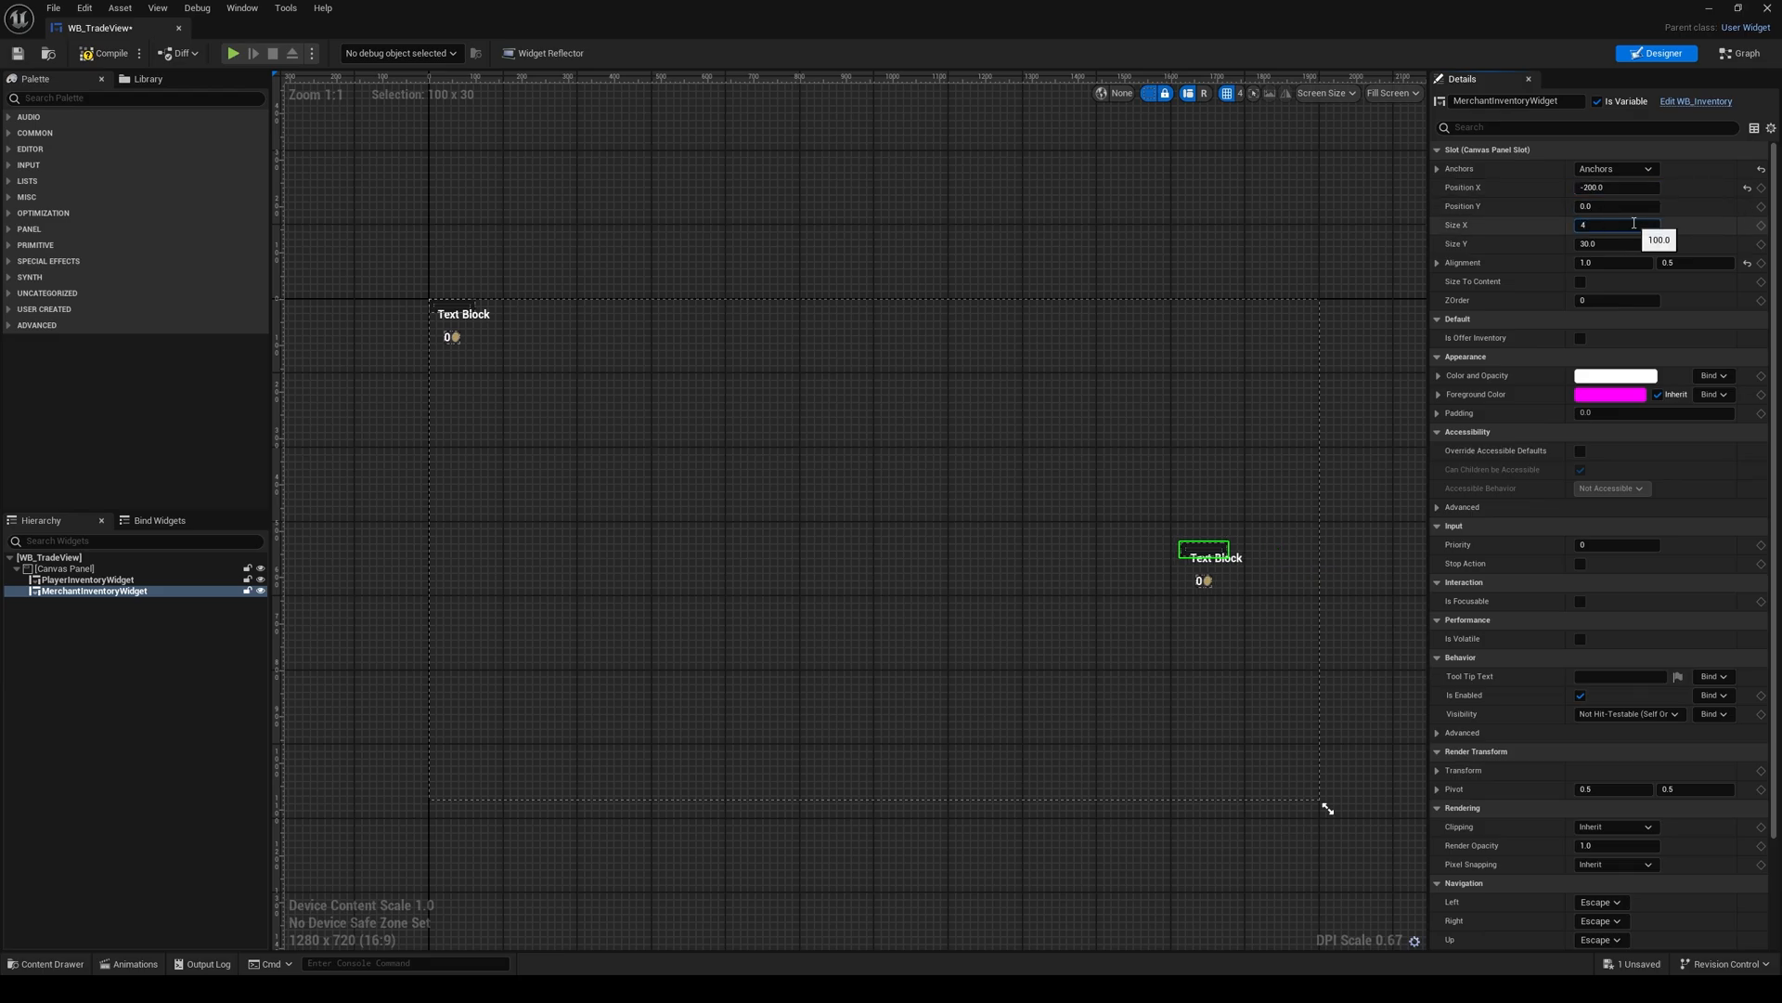
key("Return")
left_click(1637, 243)
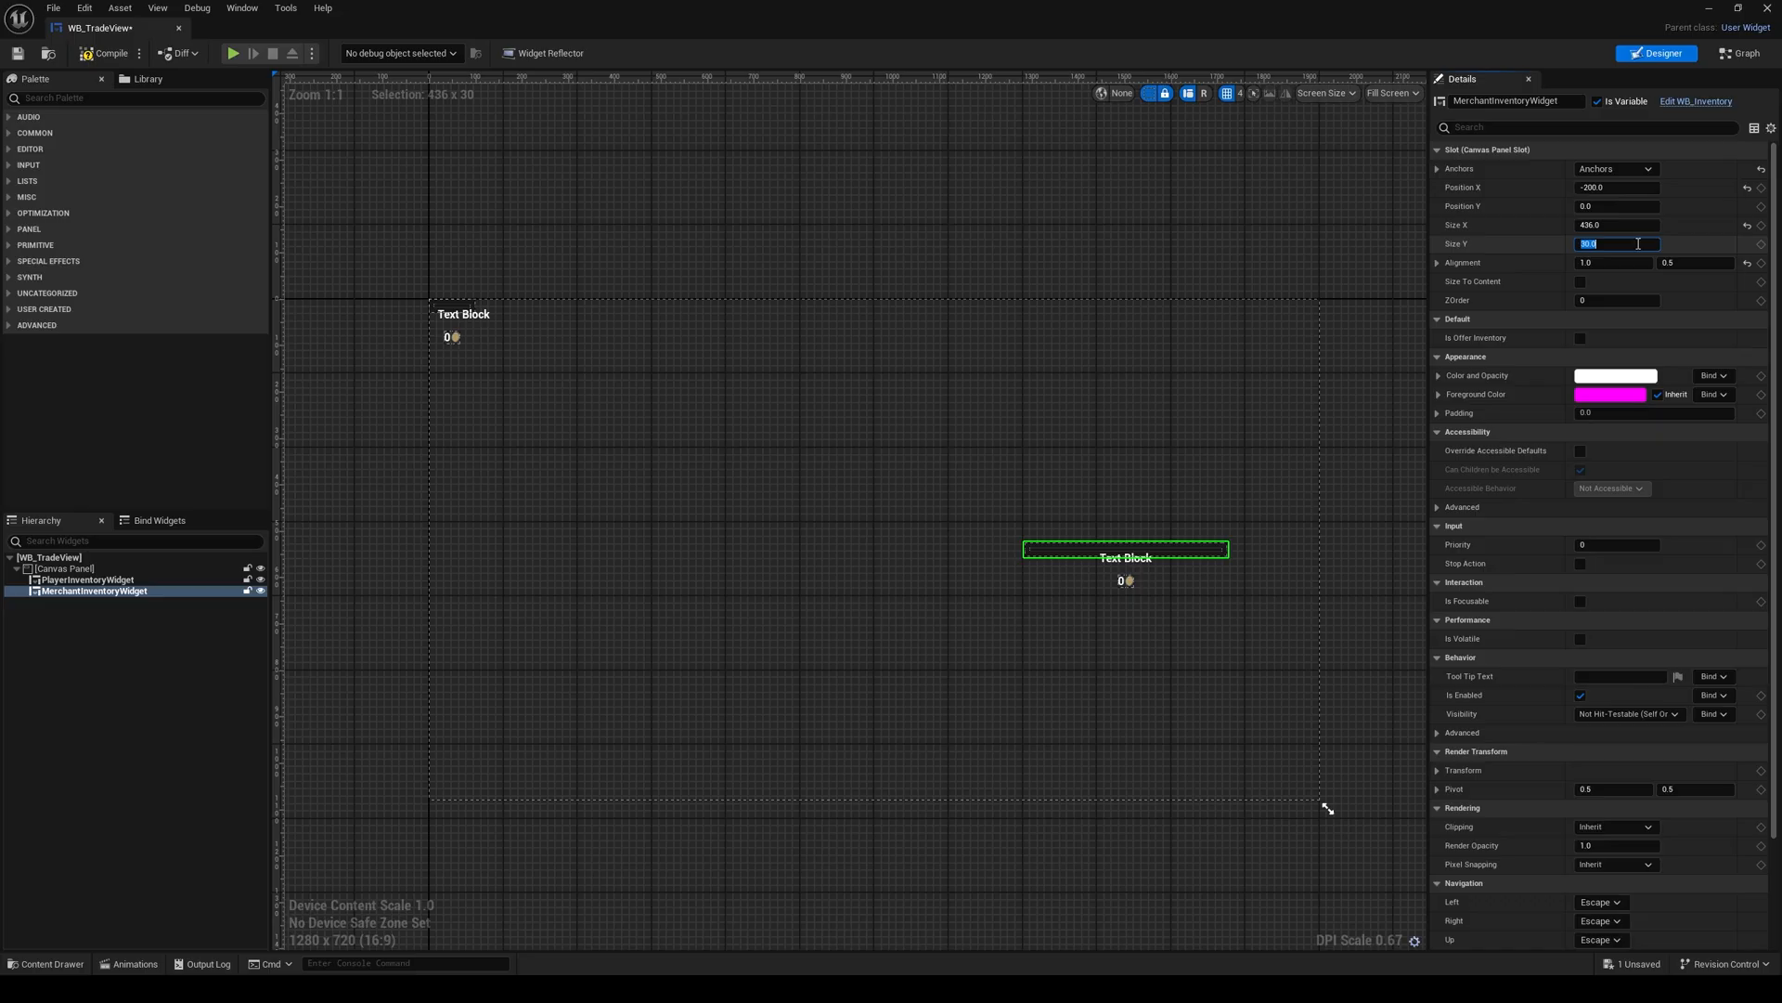
type("744")
key("Return")
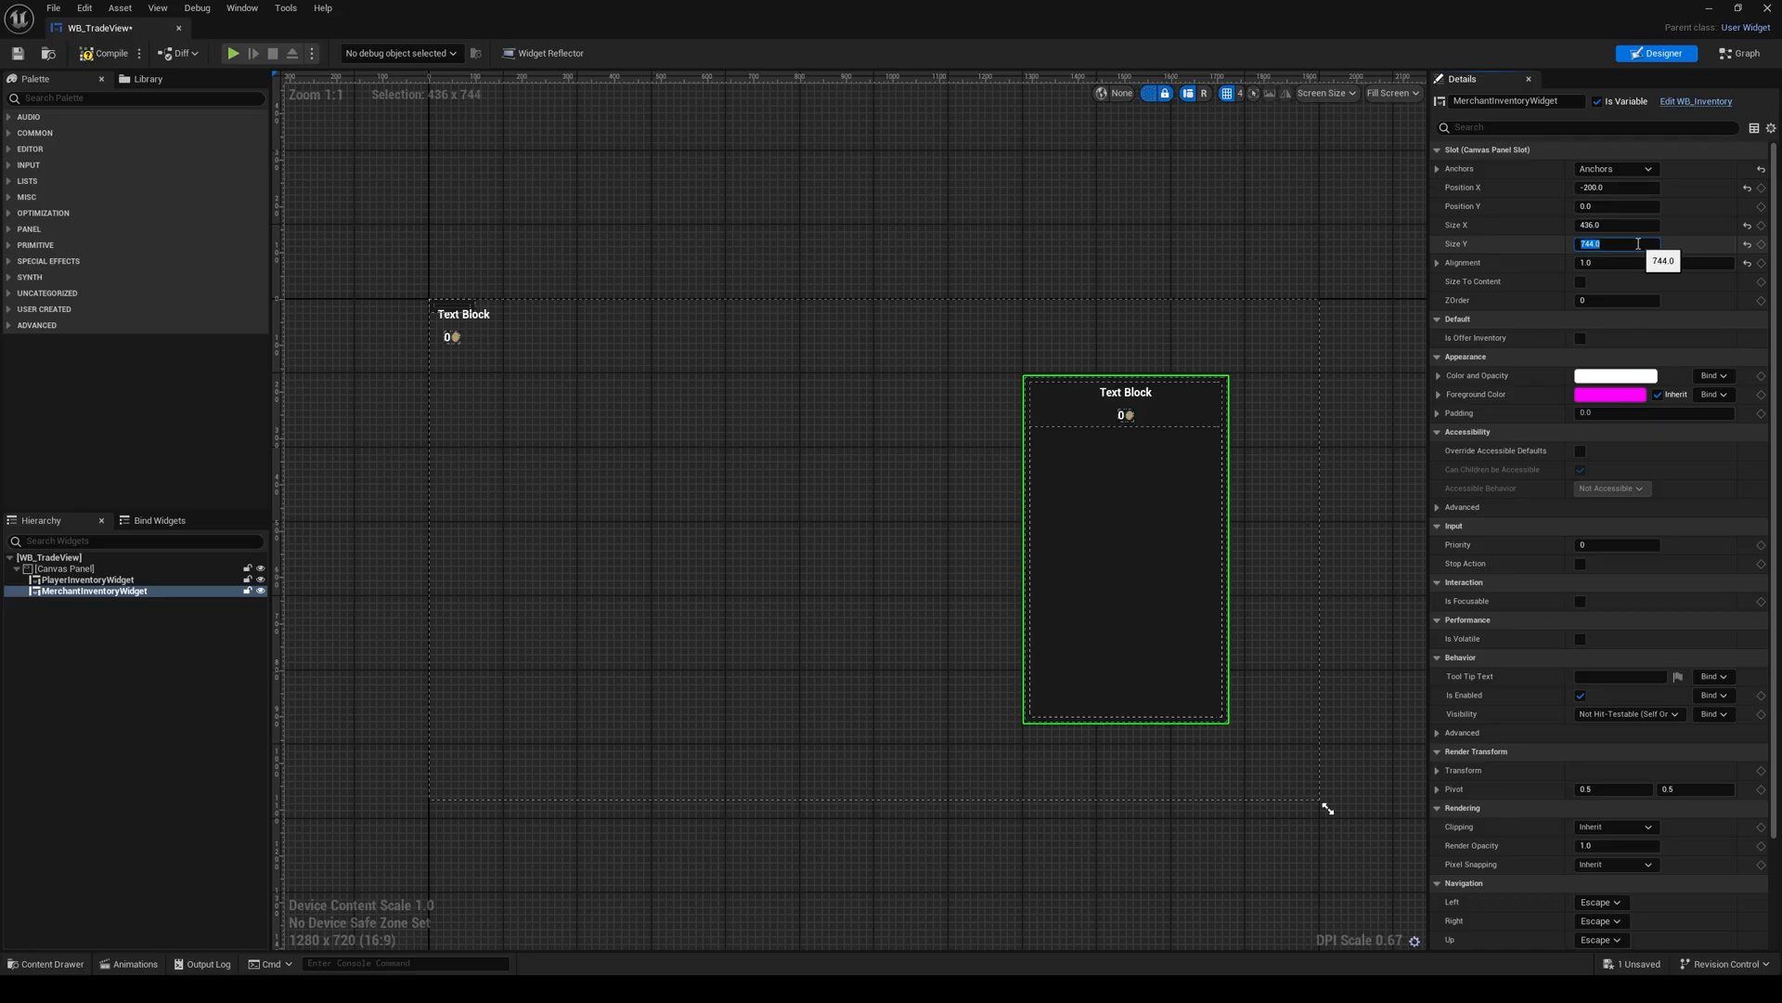
Step: Set PlayerInventoryWidget's Size X to 436 and Size Y to 744
left_click(457, 312)
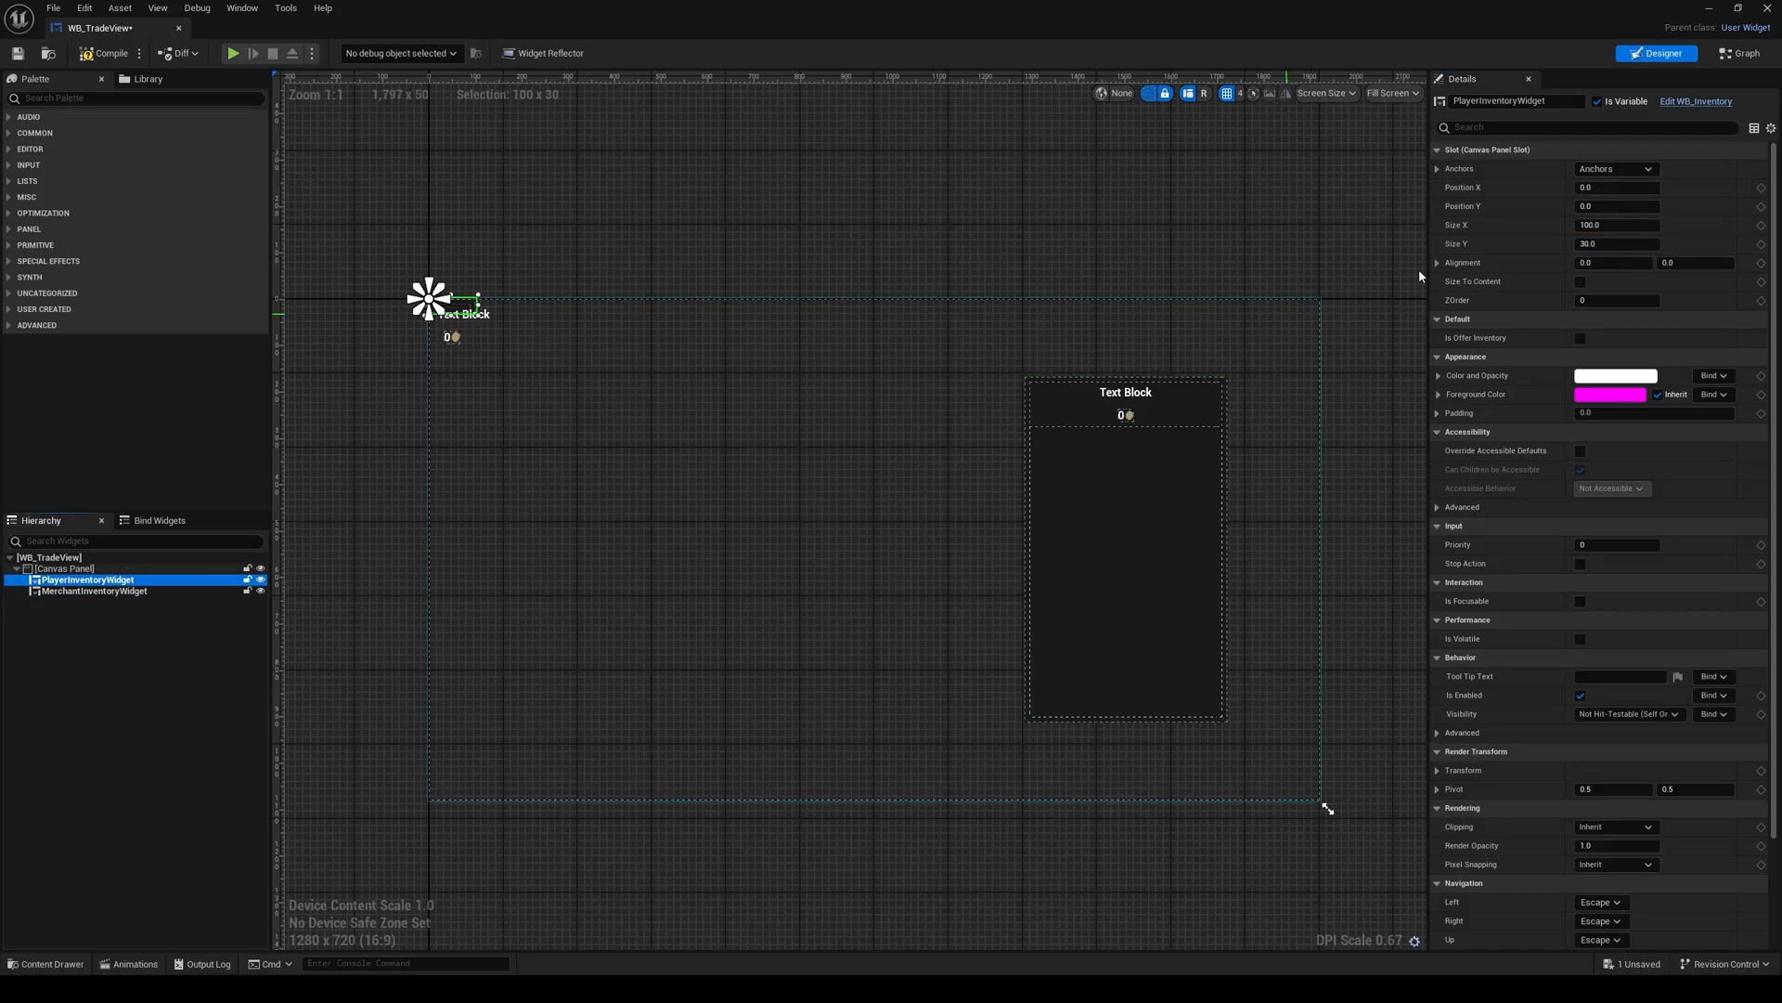
left_click(1629, 227)
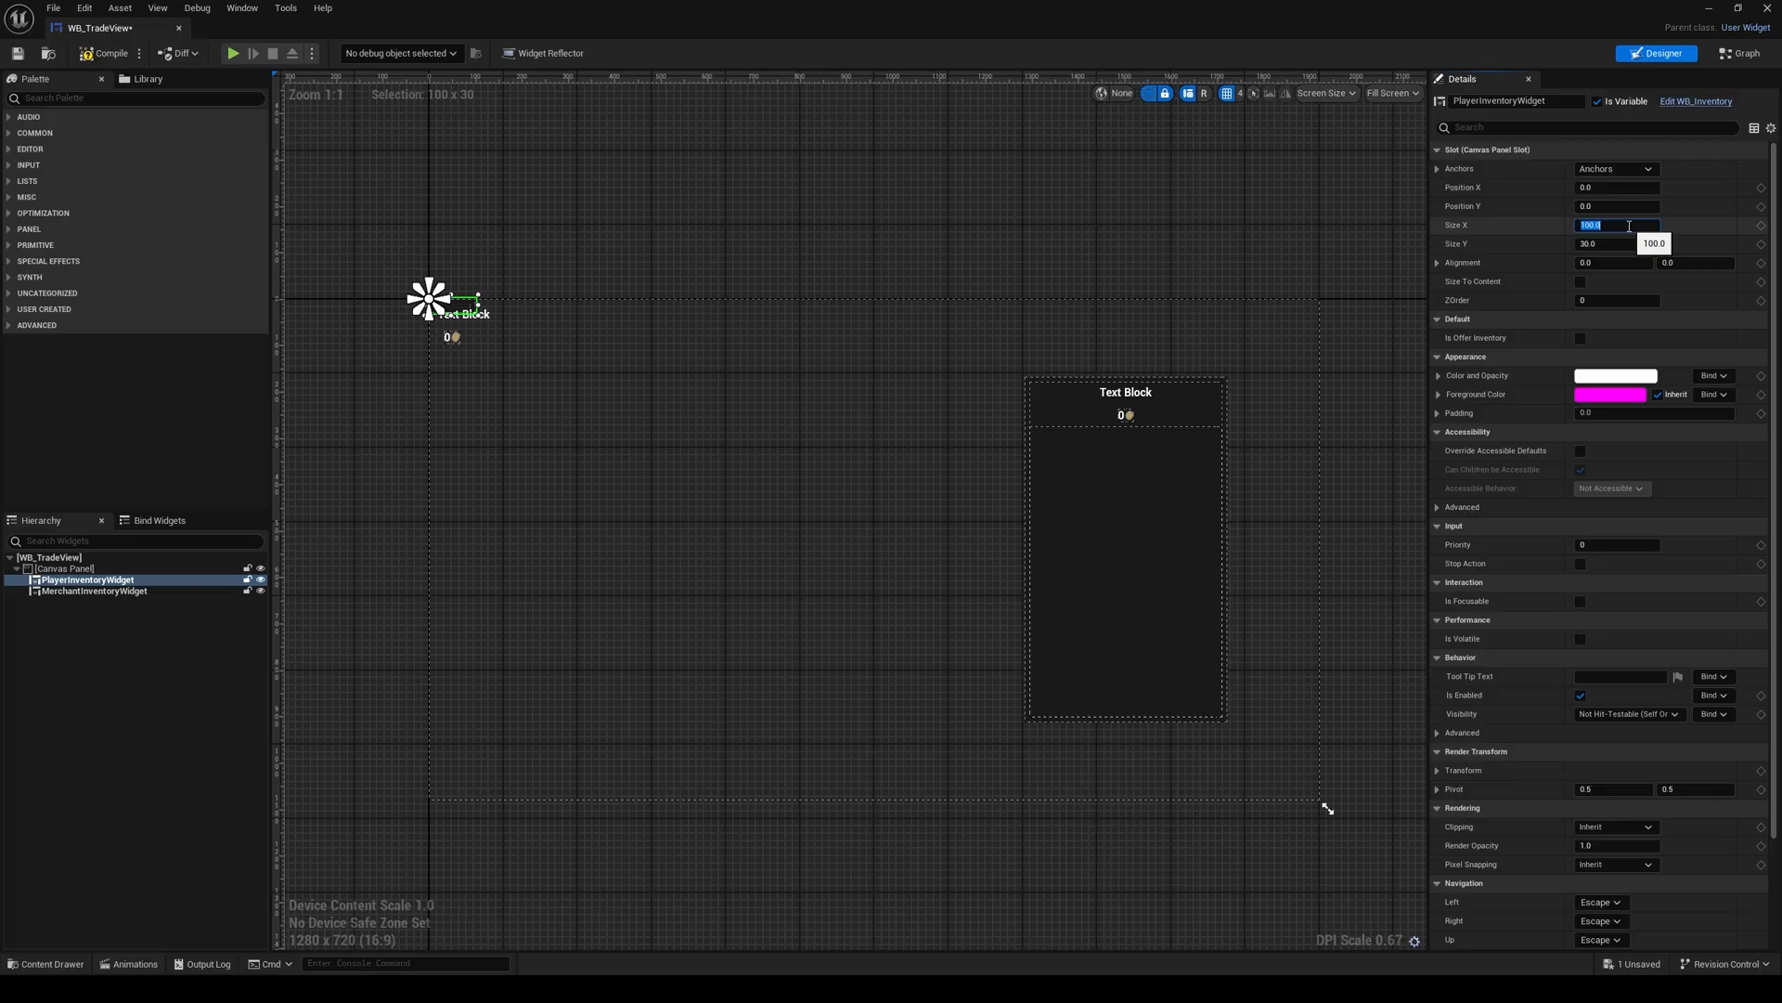
type("436")
key("Return")
left_click(1635, 245)
type("7")
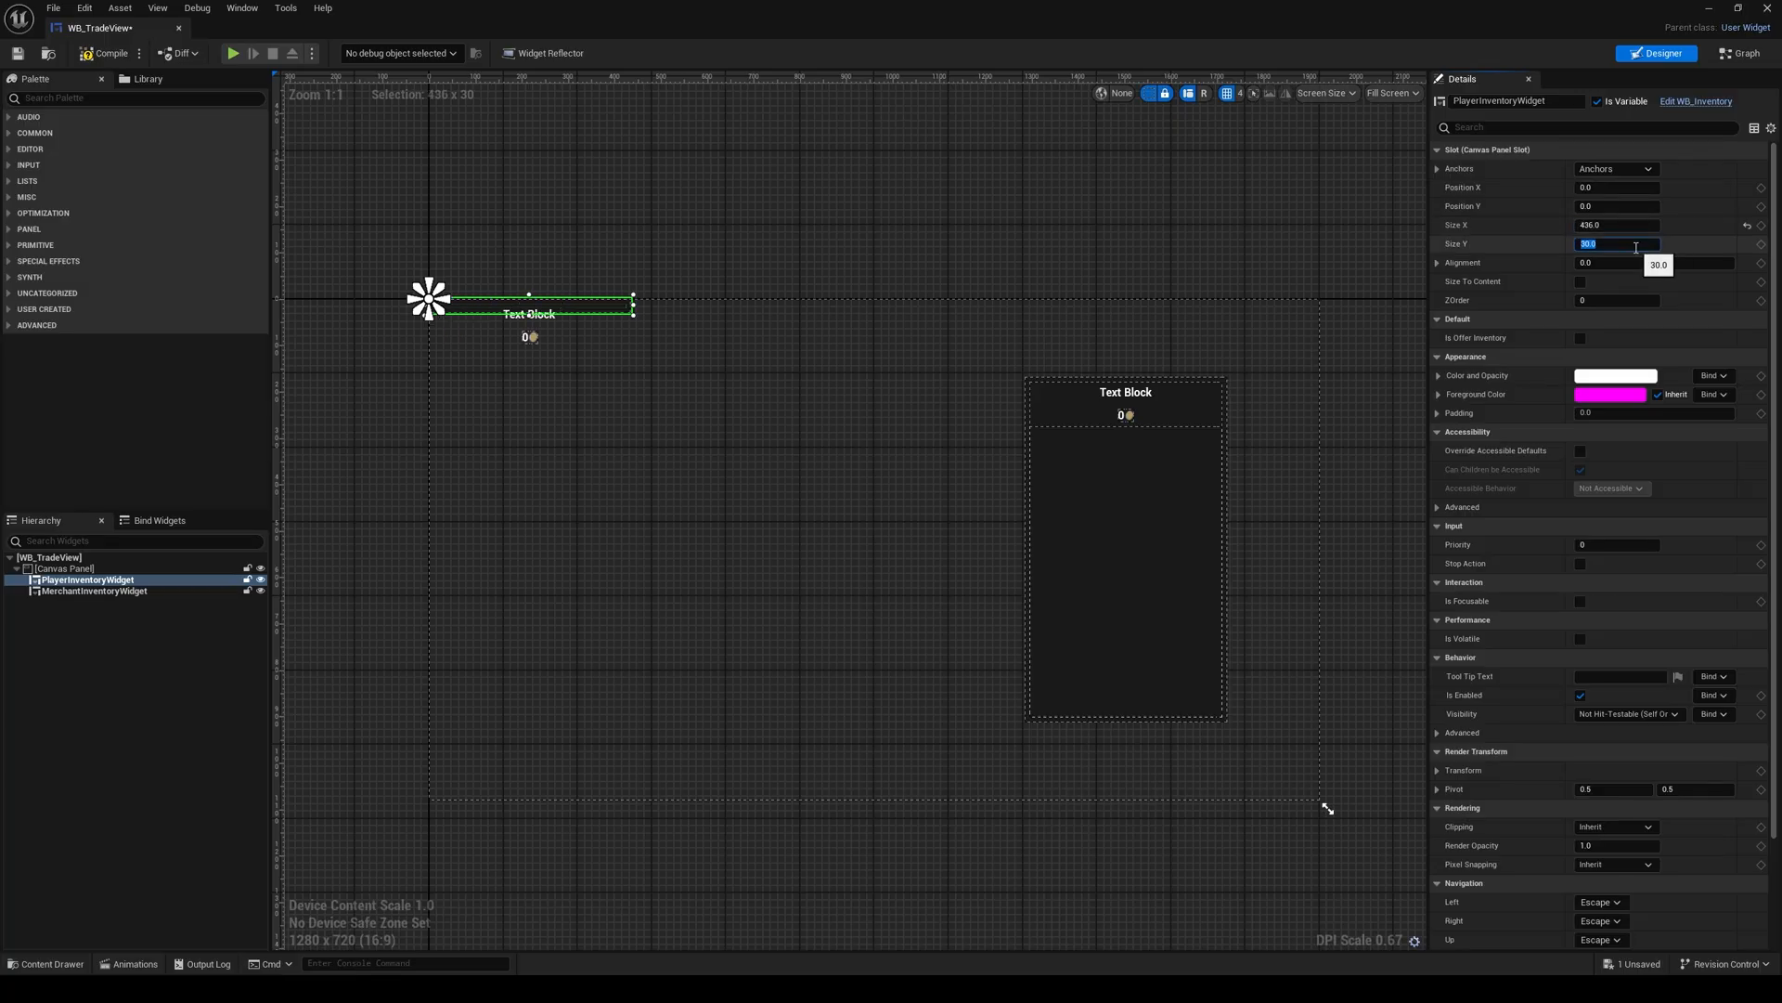
type("44")
key("Return")
Step: Anchor PlayerInventoryWidget to the canvas's centre left with matching alignment and set its Position X to 200
left_click(1615, 169)
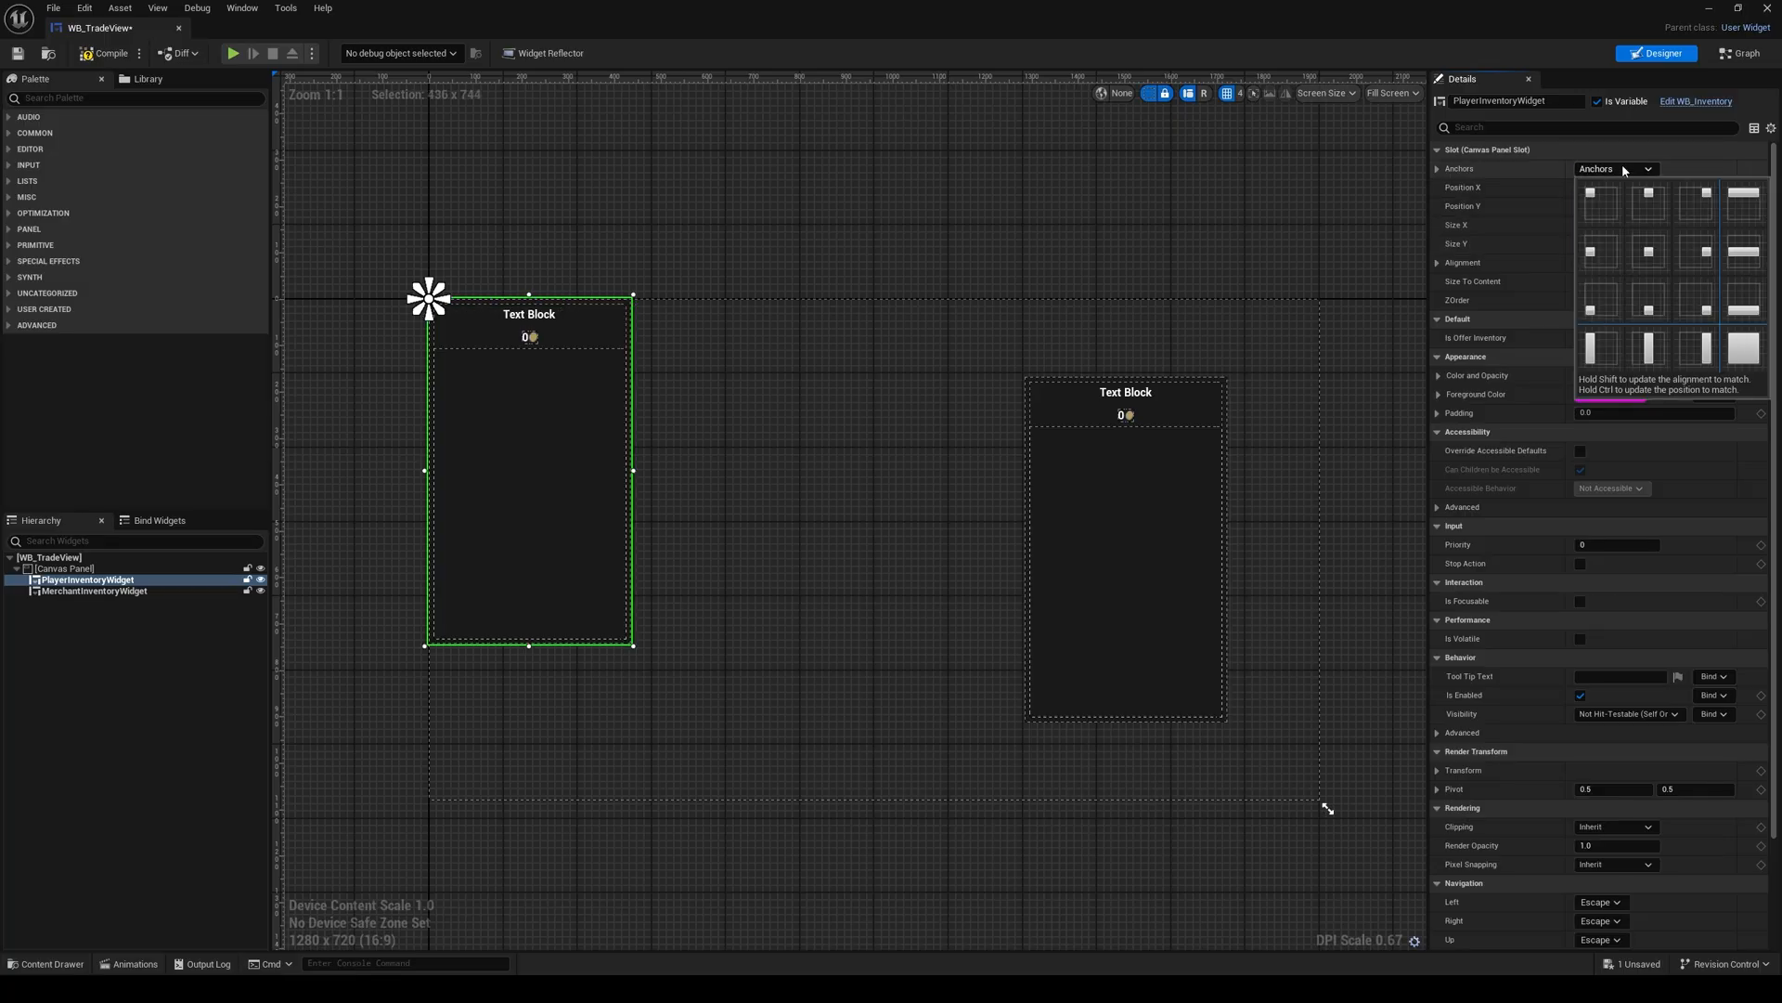
left_click(1609, 250, "shift")
left_click(1626, 189)
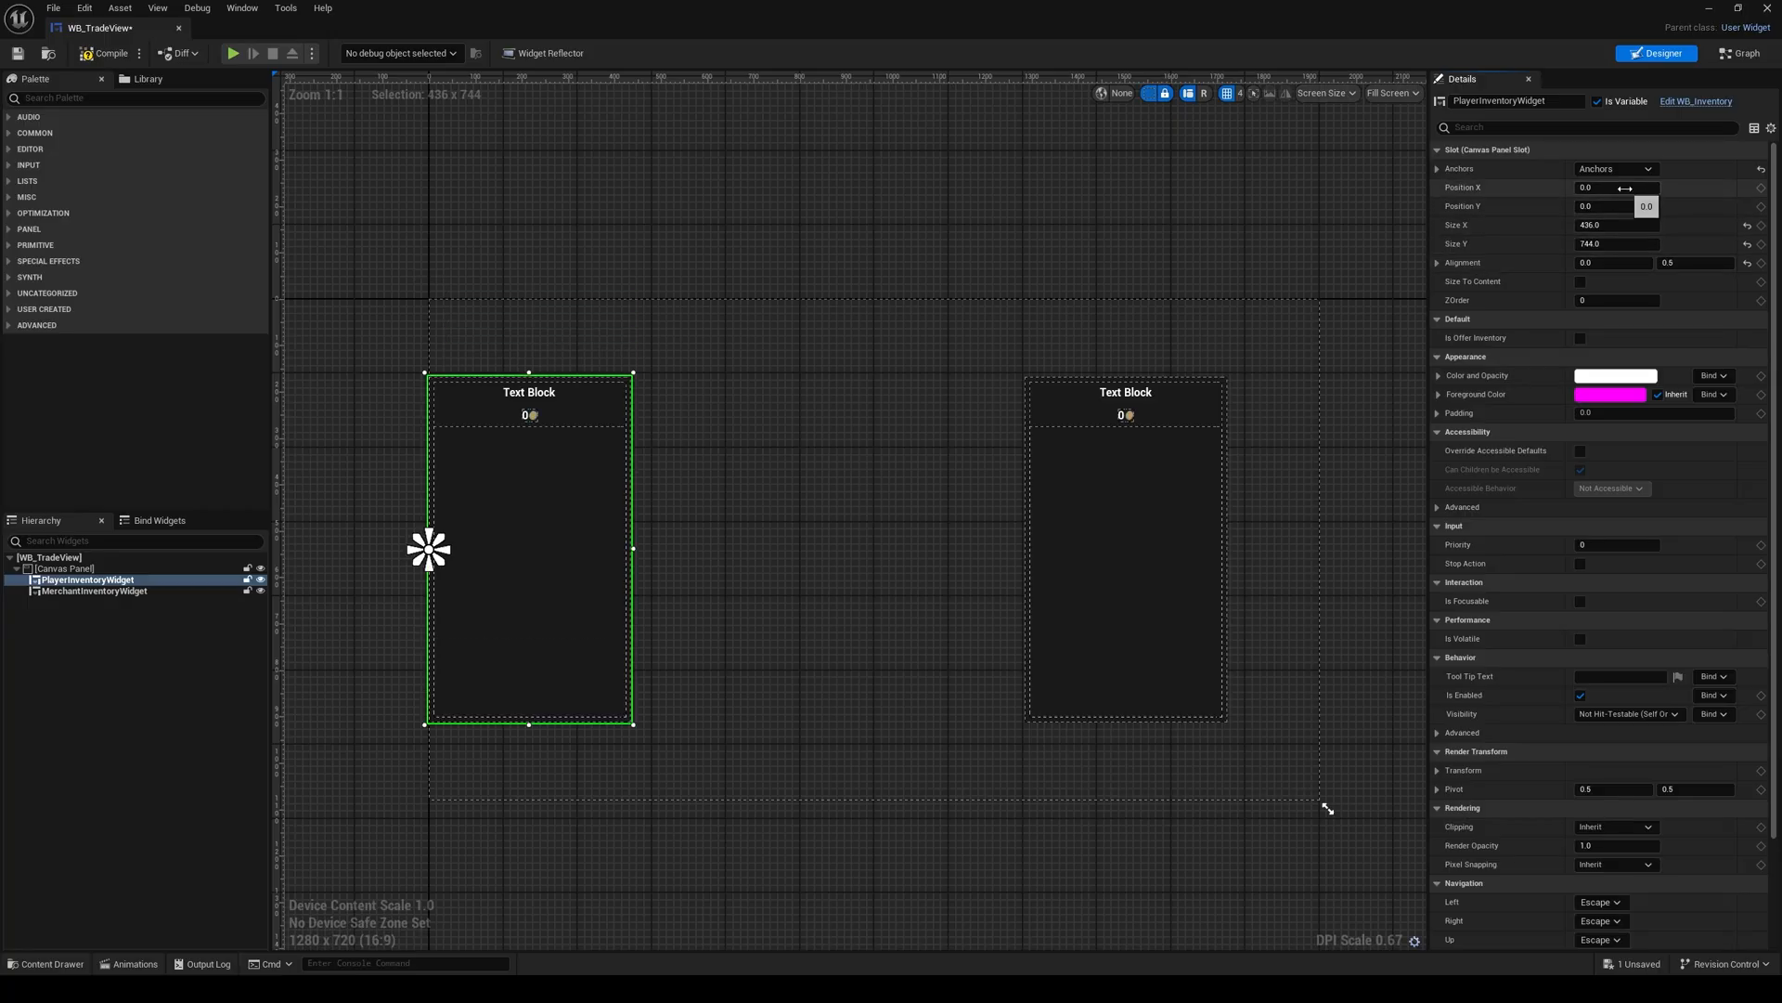
key("Return")
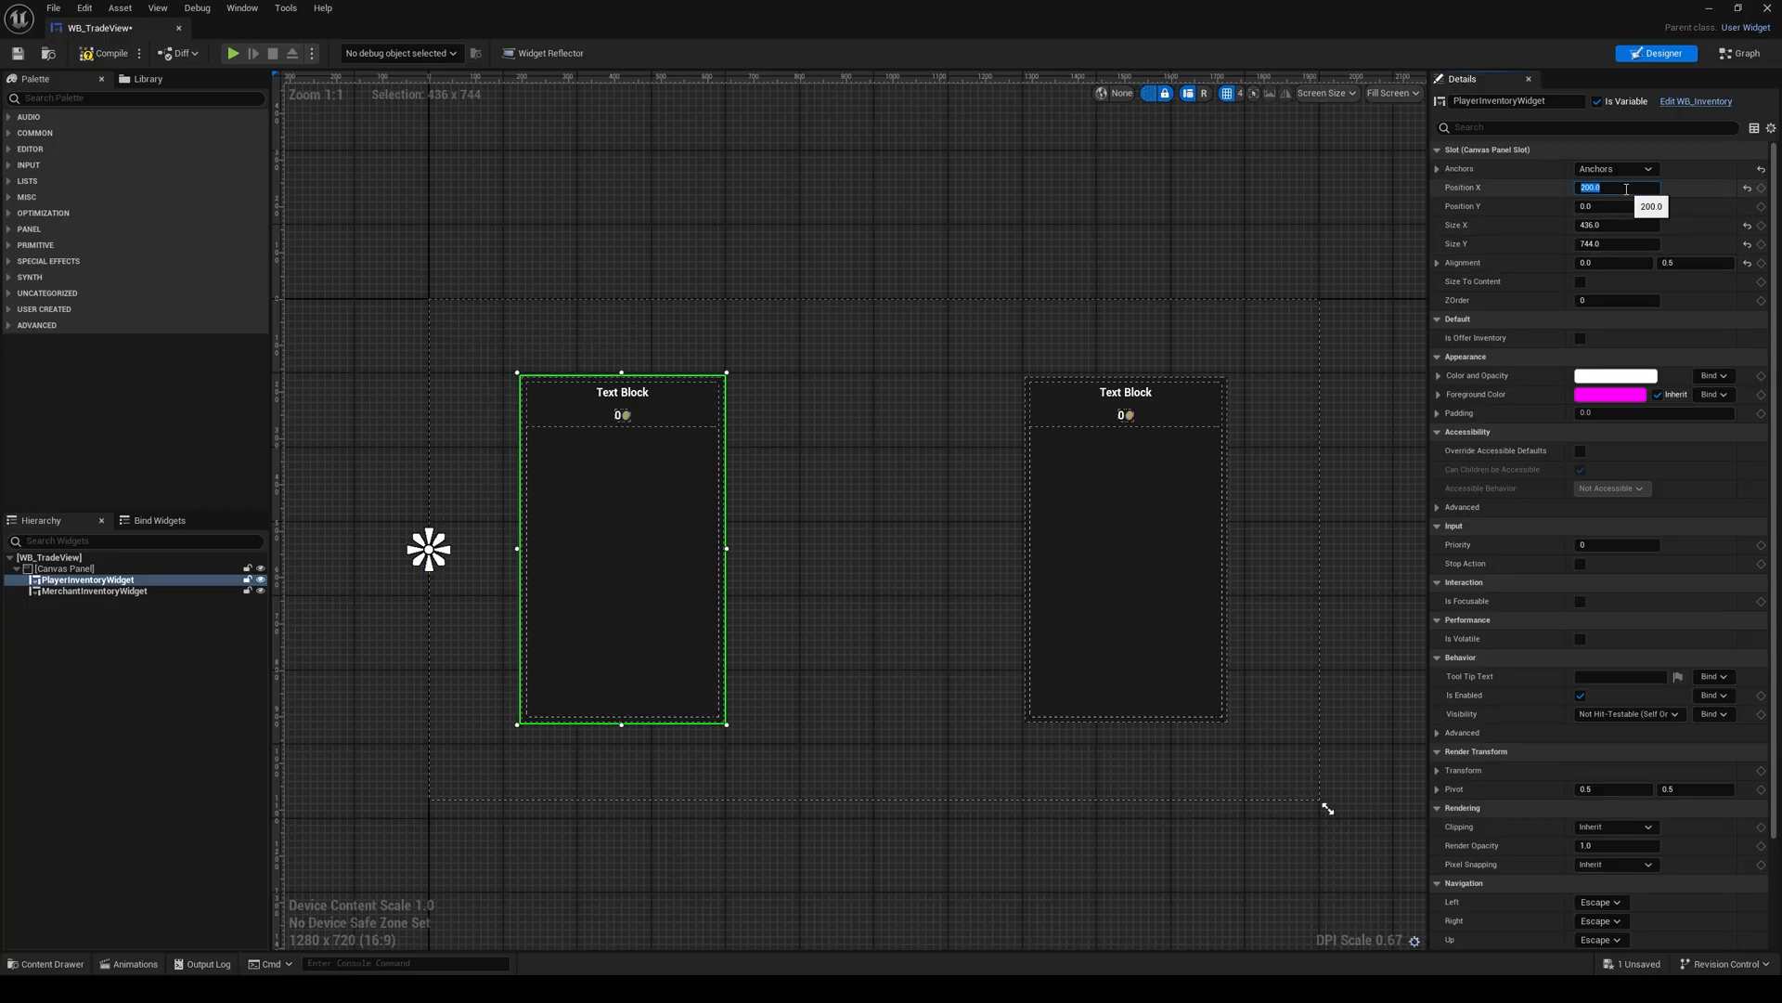
right_click_drag(956, 472, 891, 474)
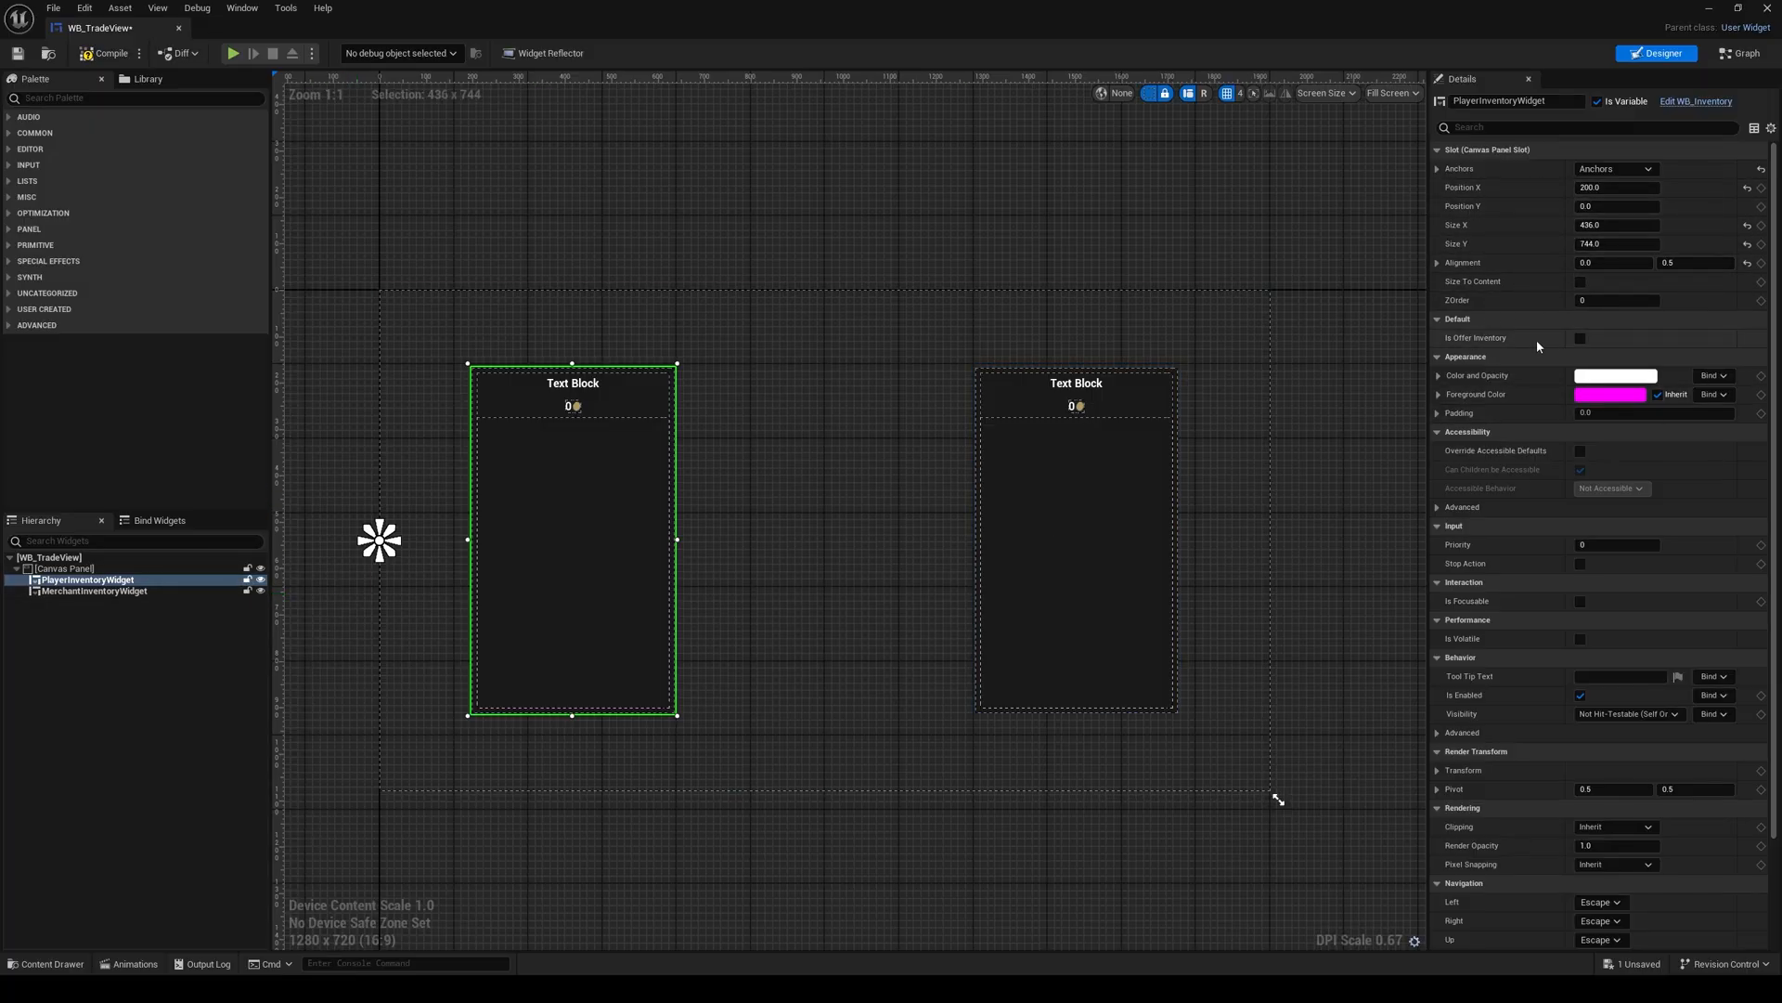
left_click(1127, 499)
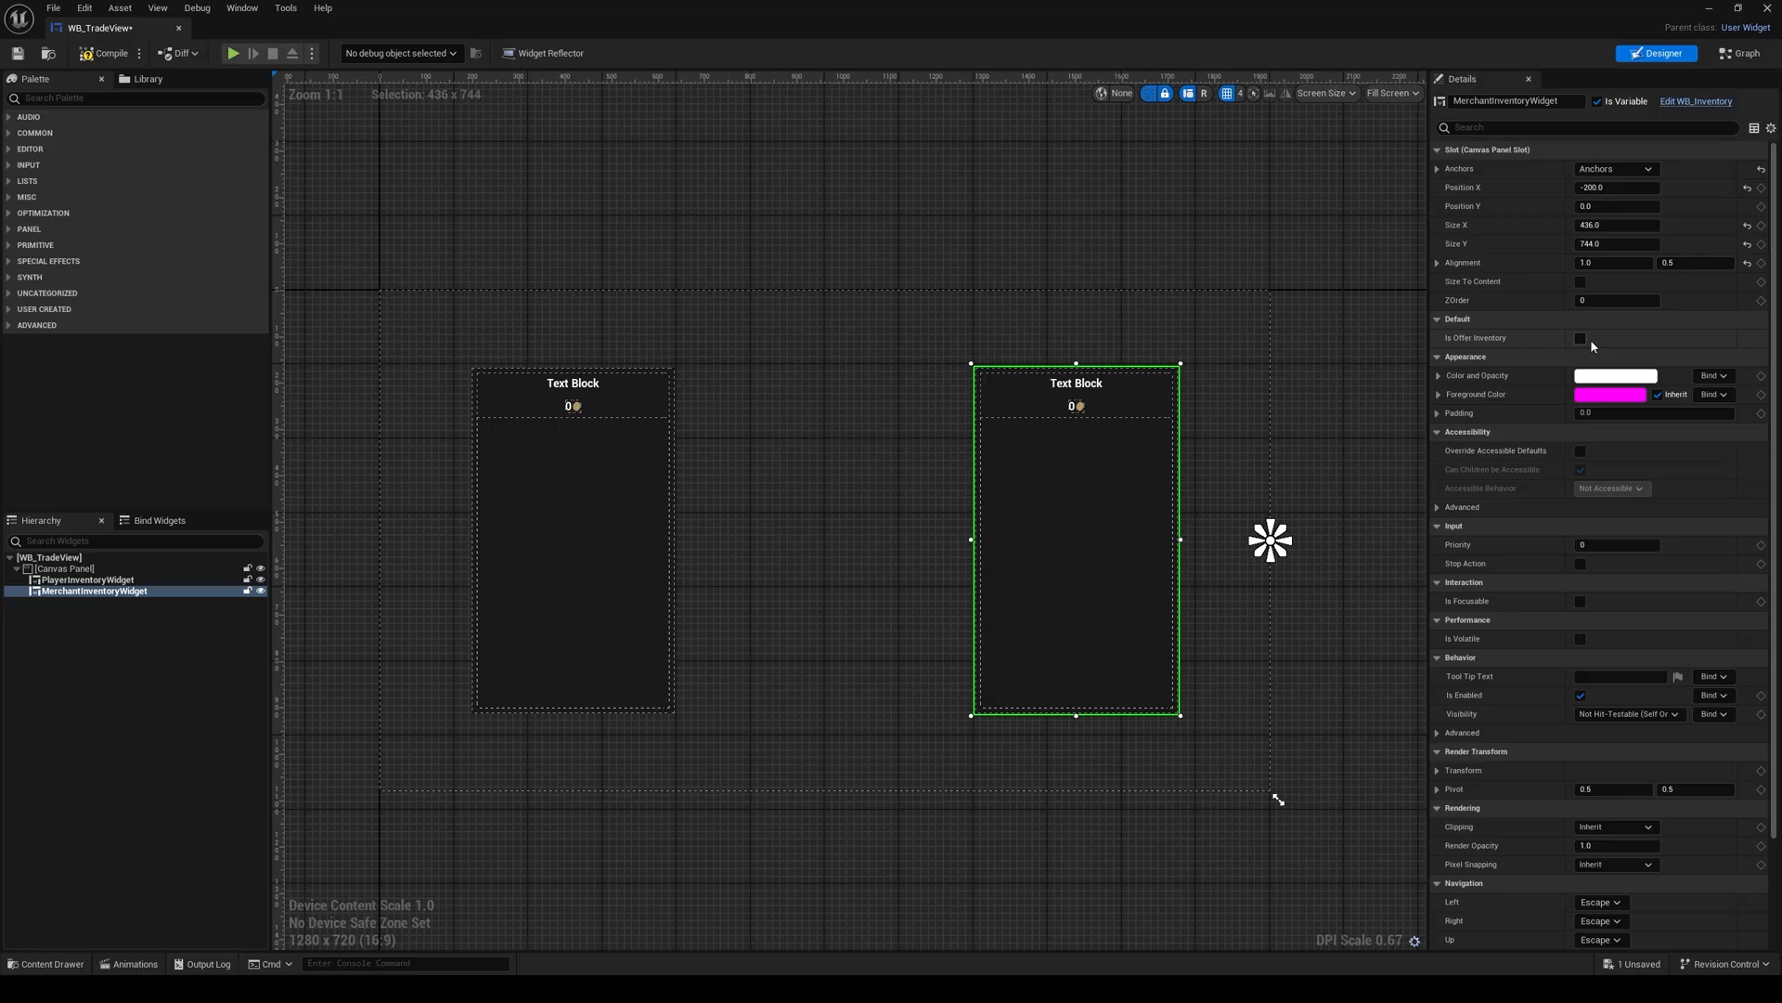
right_click_drag(836, 390, 832, 387)
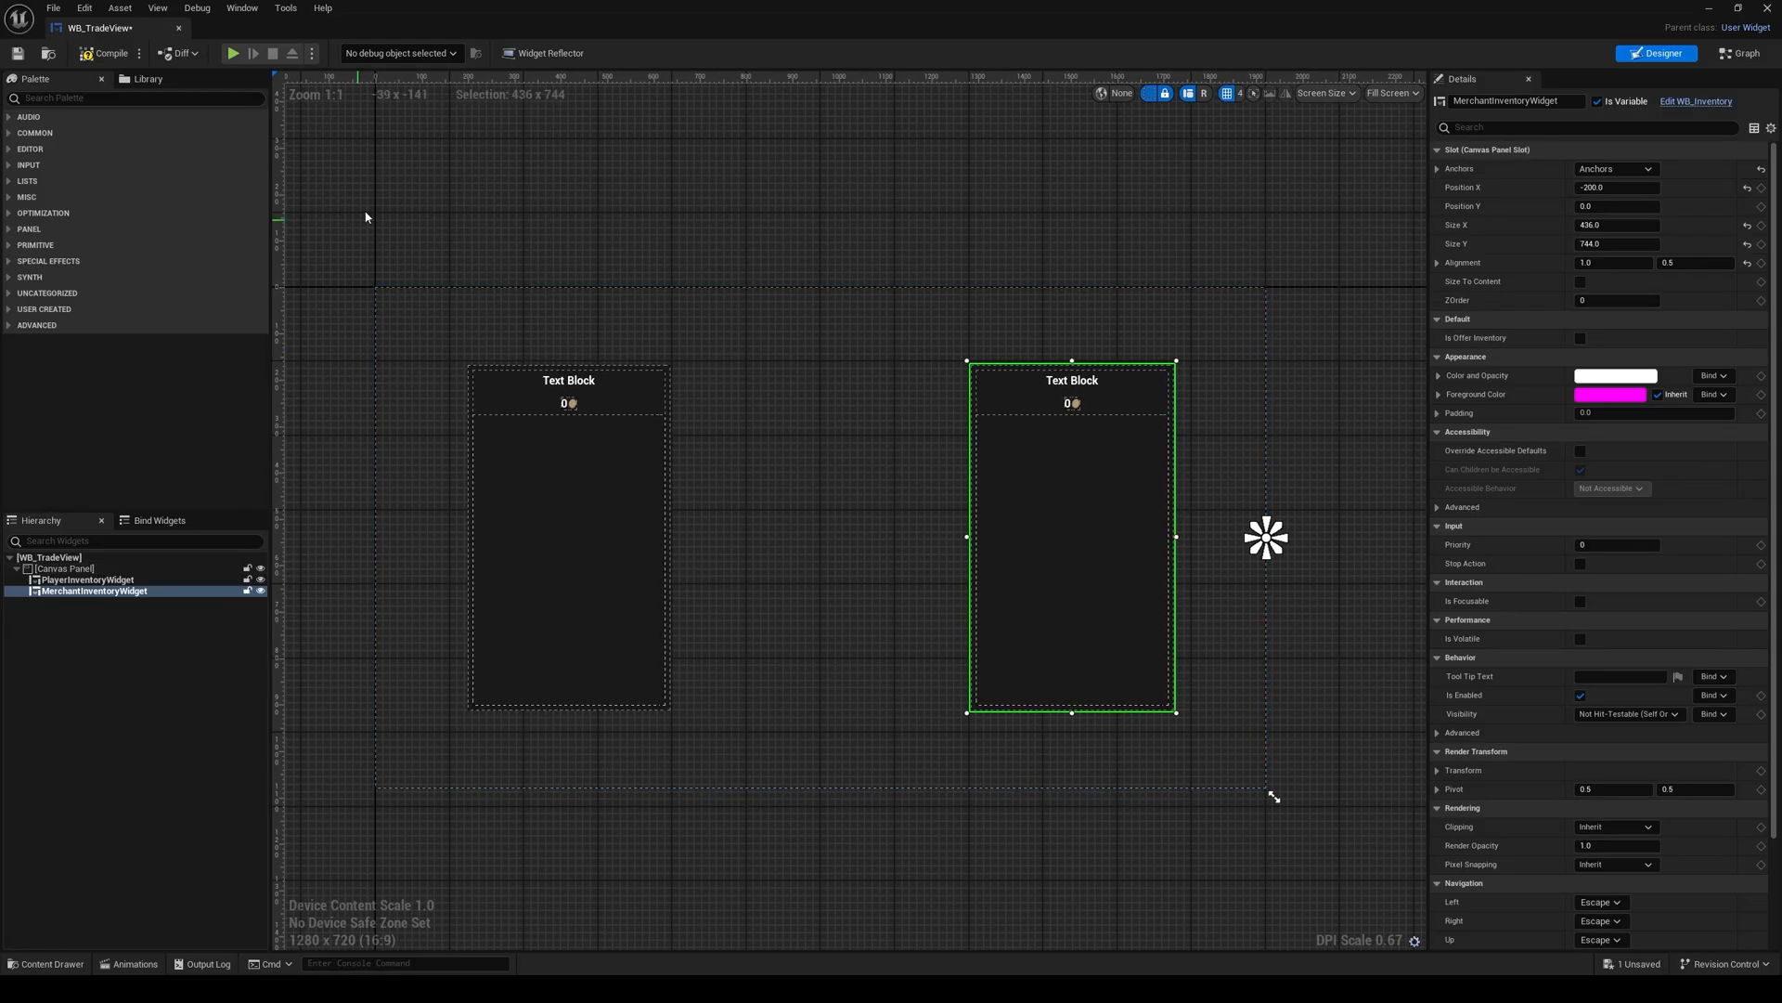
right_click_drag(365, 217, 379, 219)
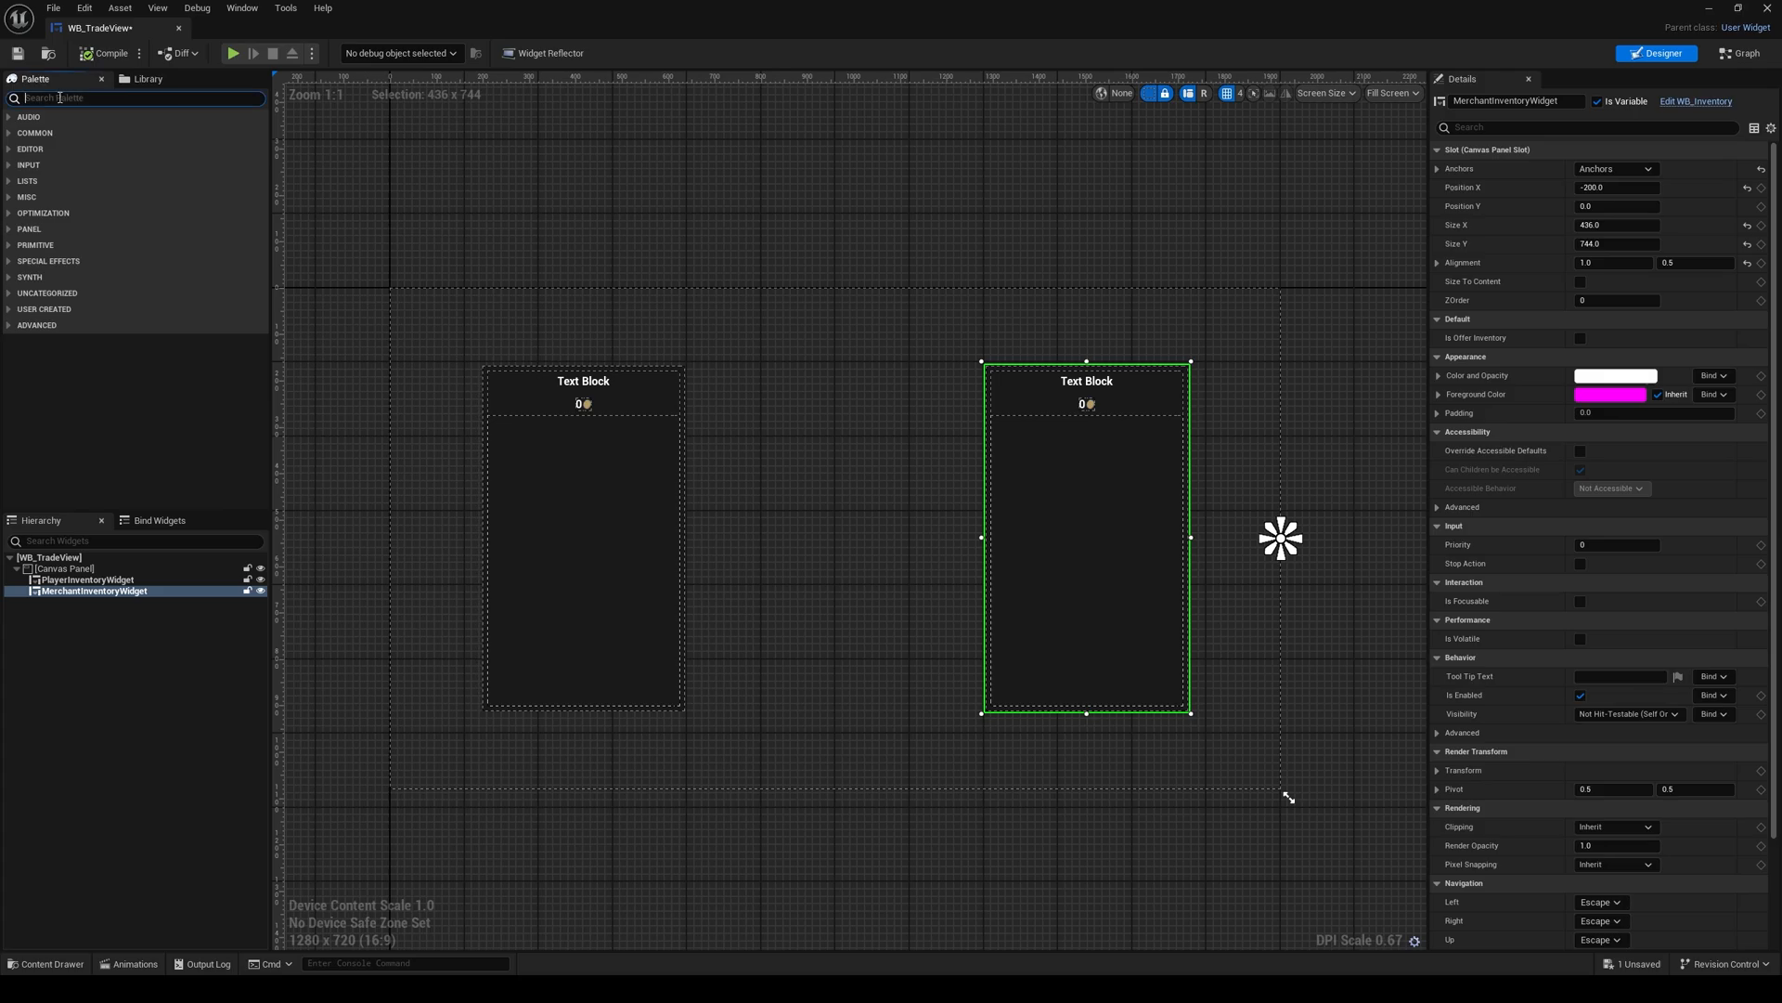
Step: Add a Size Box to the Canvas Panel and anchor it to the canvas centre with matching alignment
type("size")
left_click_drag(65, 131, 88, 575)
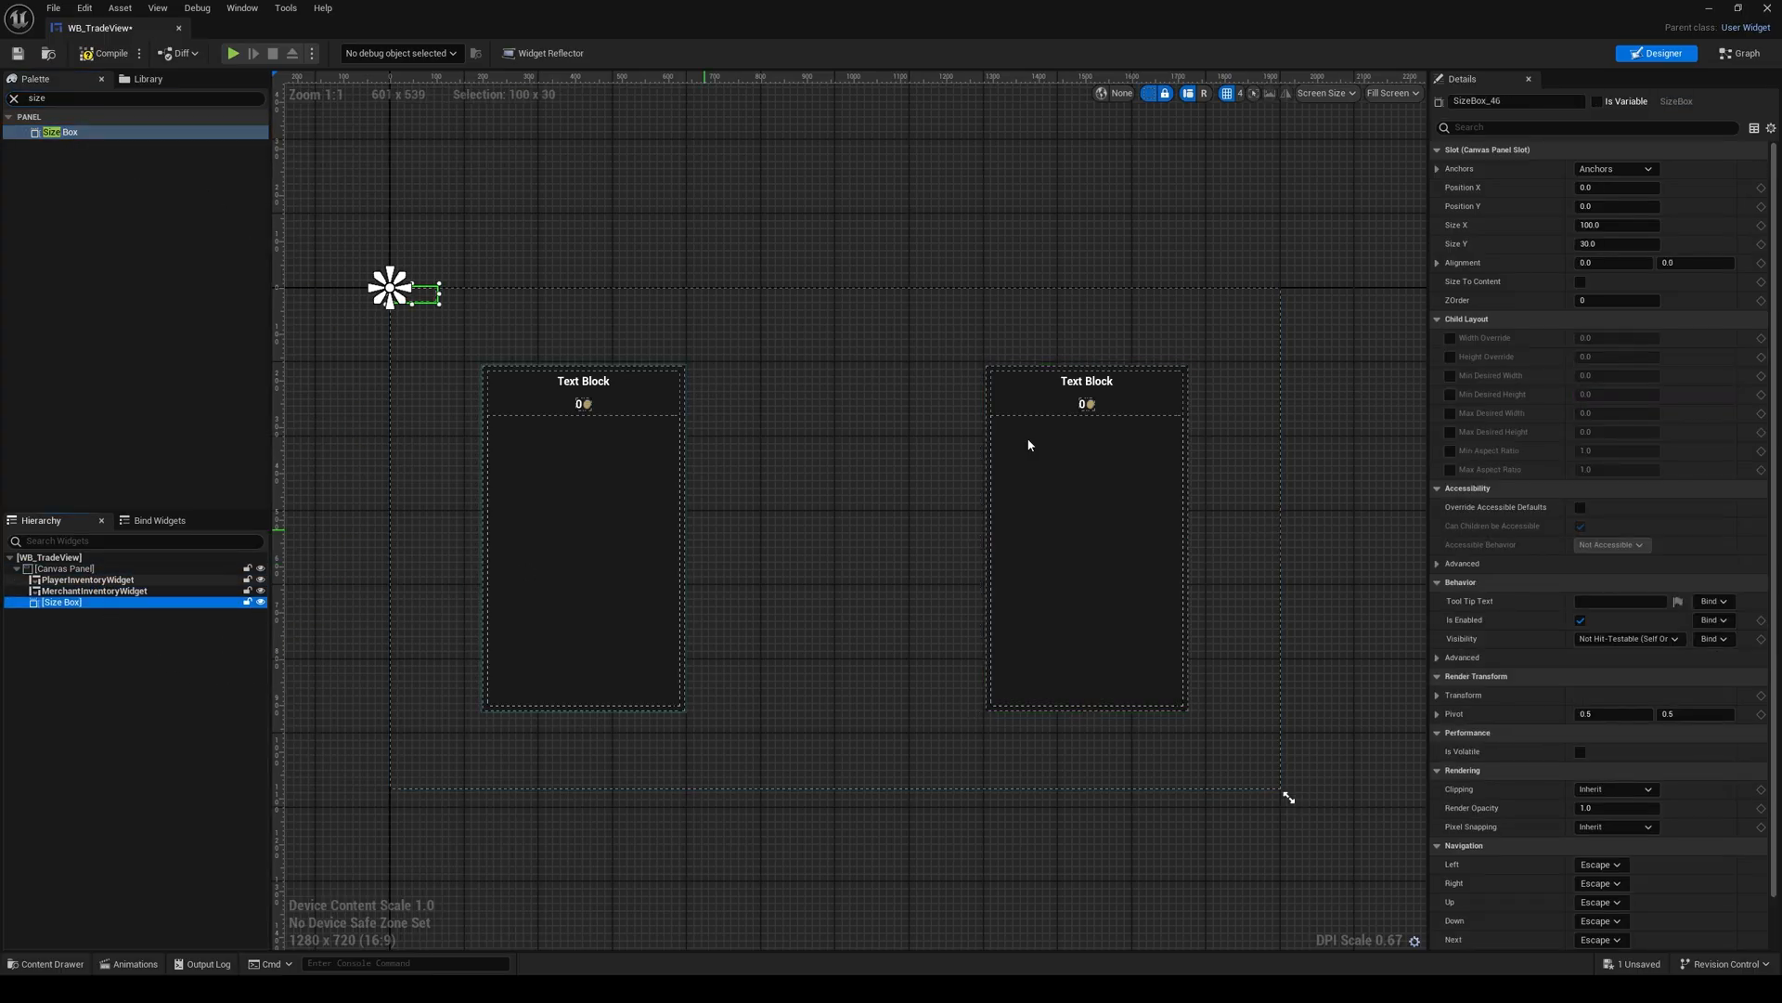
left_click(1615, 169)
left_click(1649, 249, "ctrl+shift")
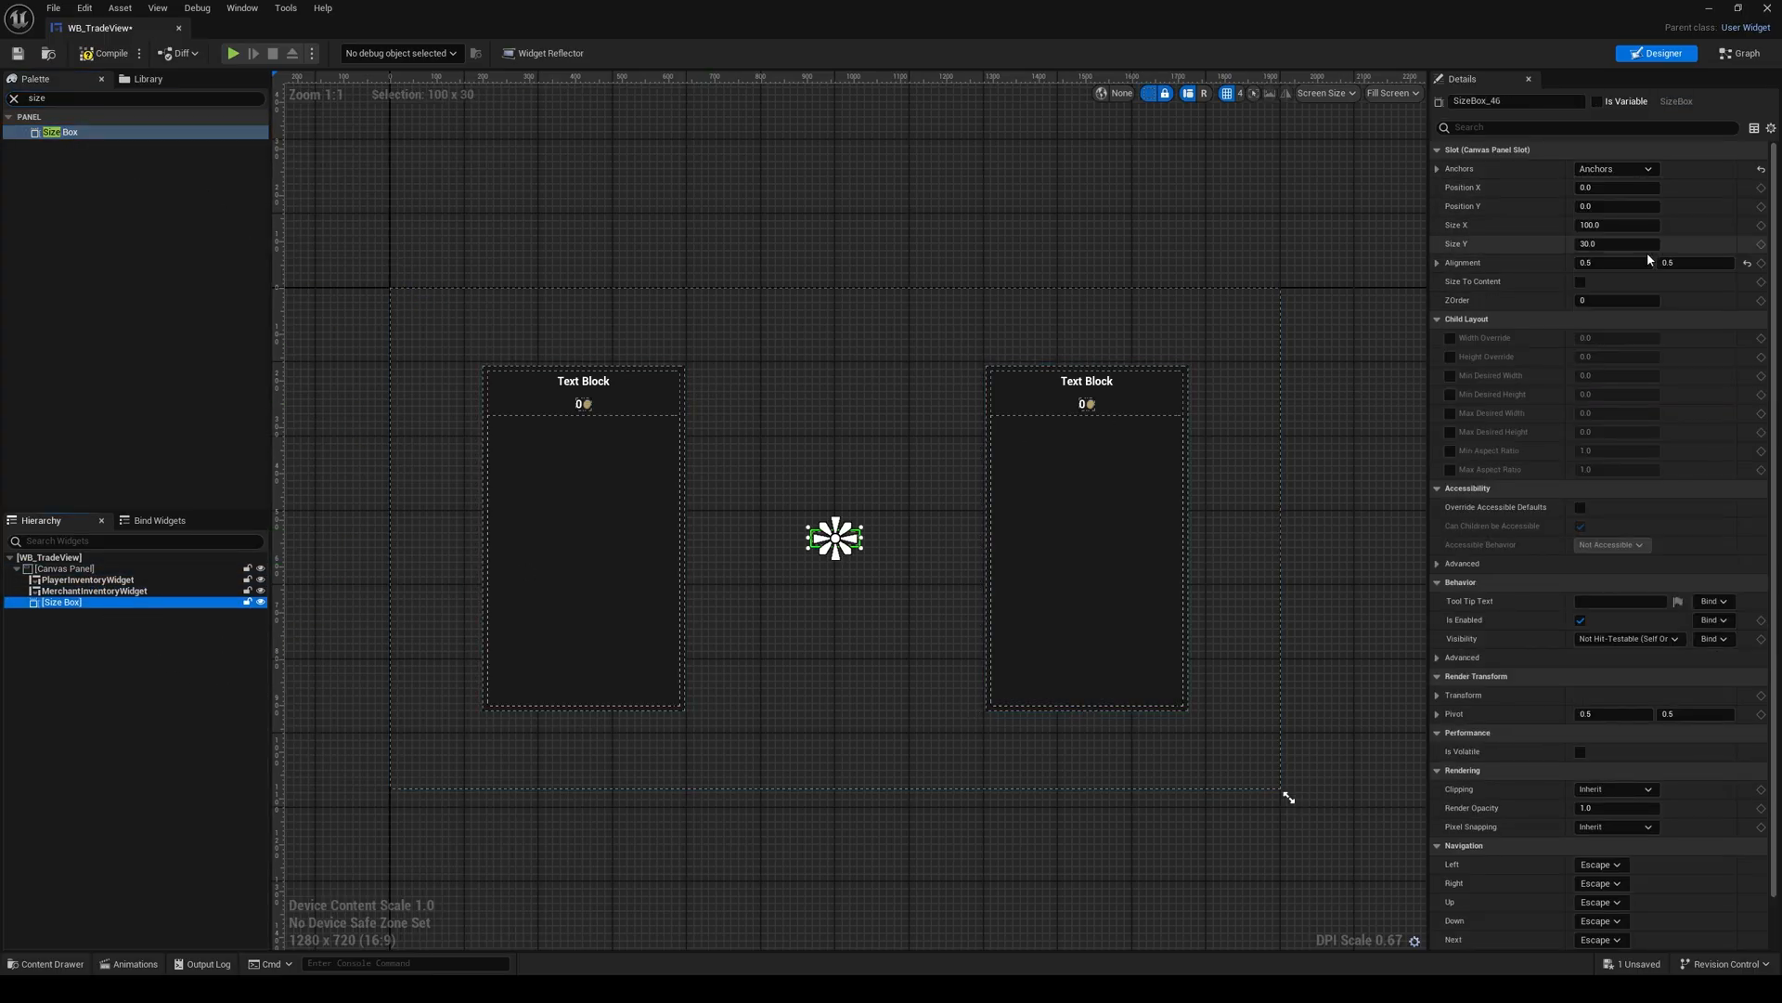
Step: Set the Size Box's Size X to 466 and Size Y to 744
right_click_drag(970, 382, 955, 377)
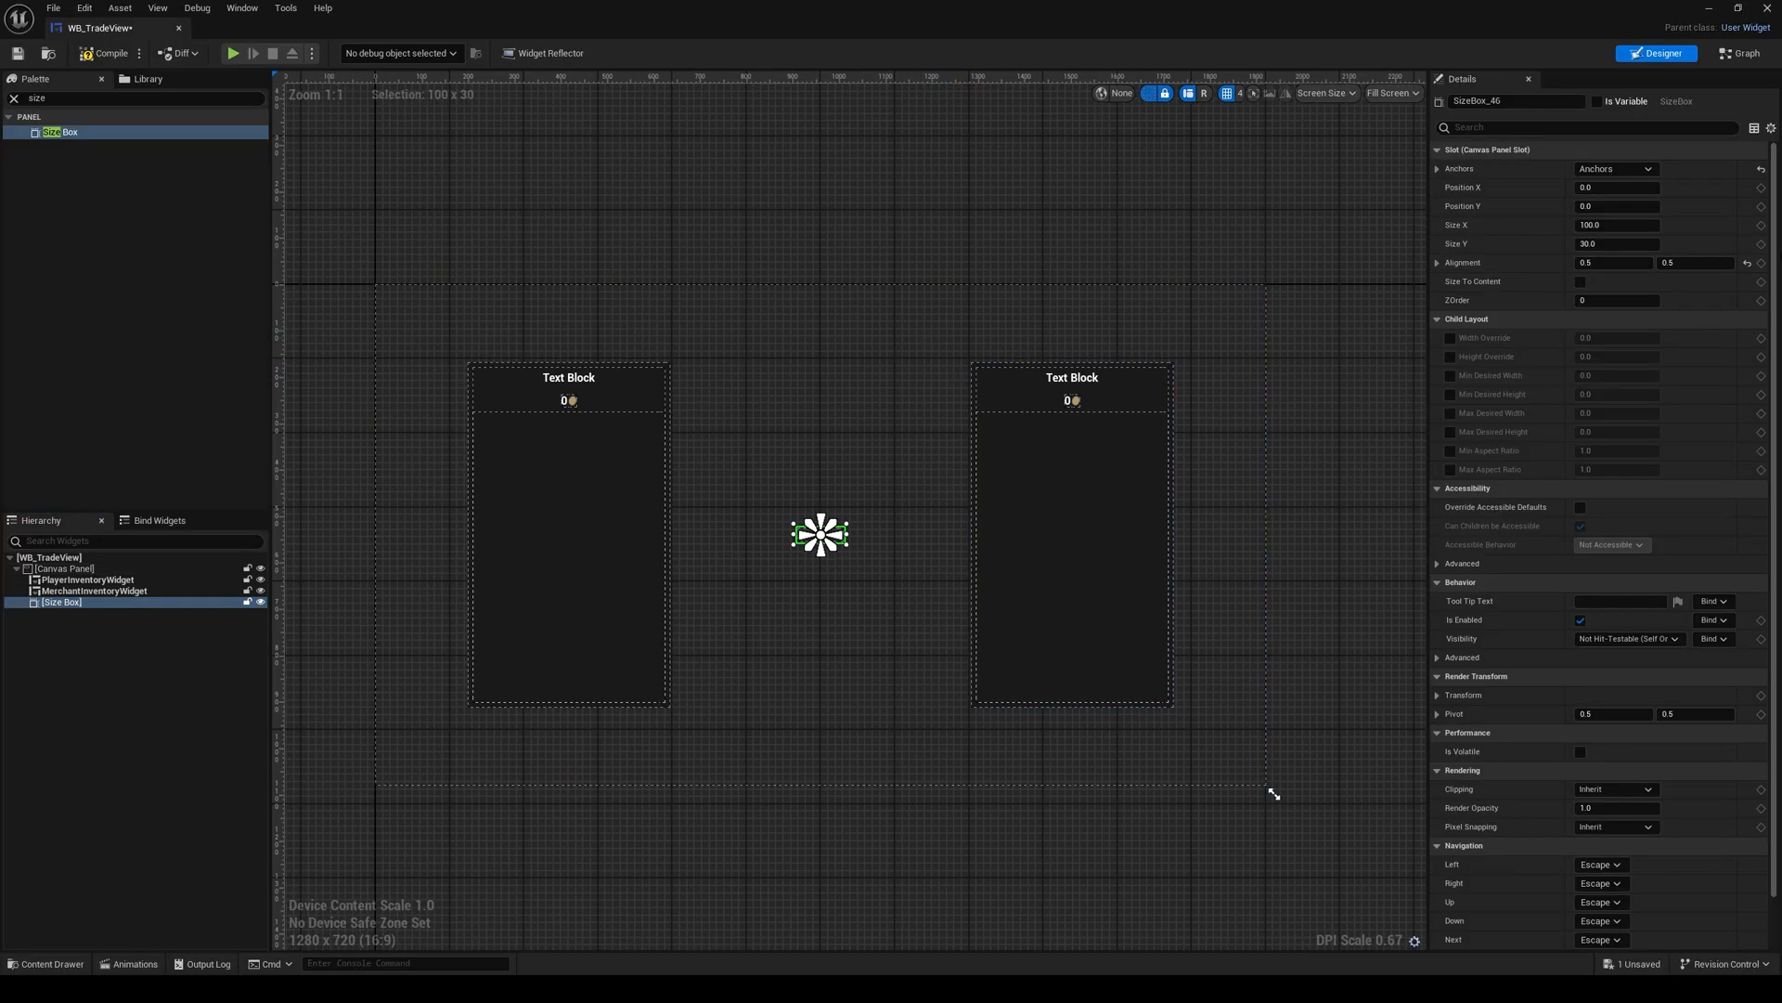
left_click(1637, 226)
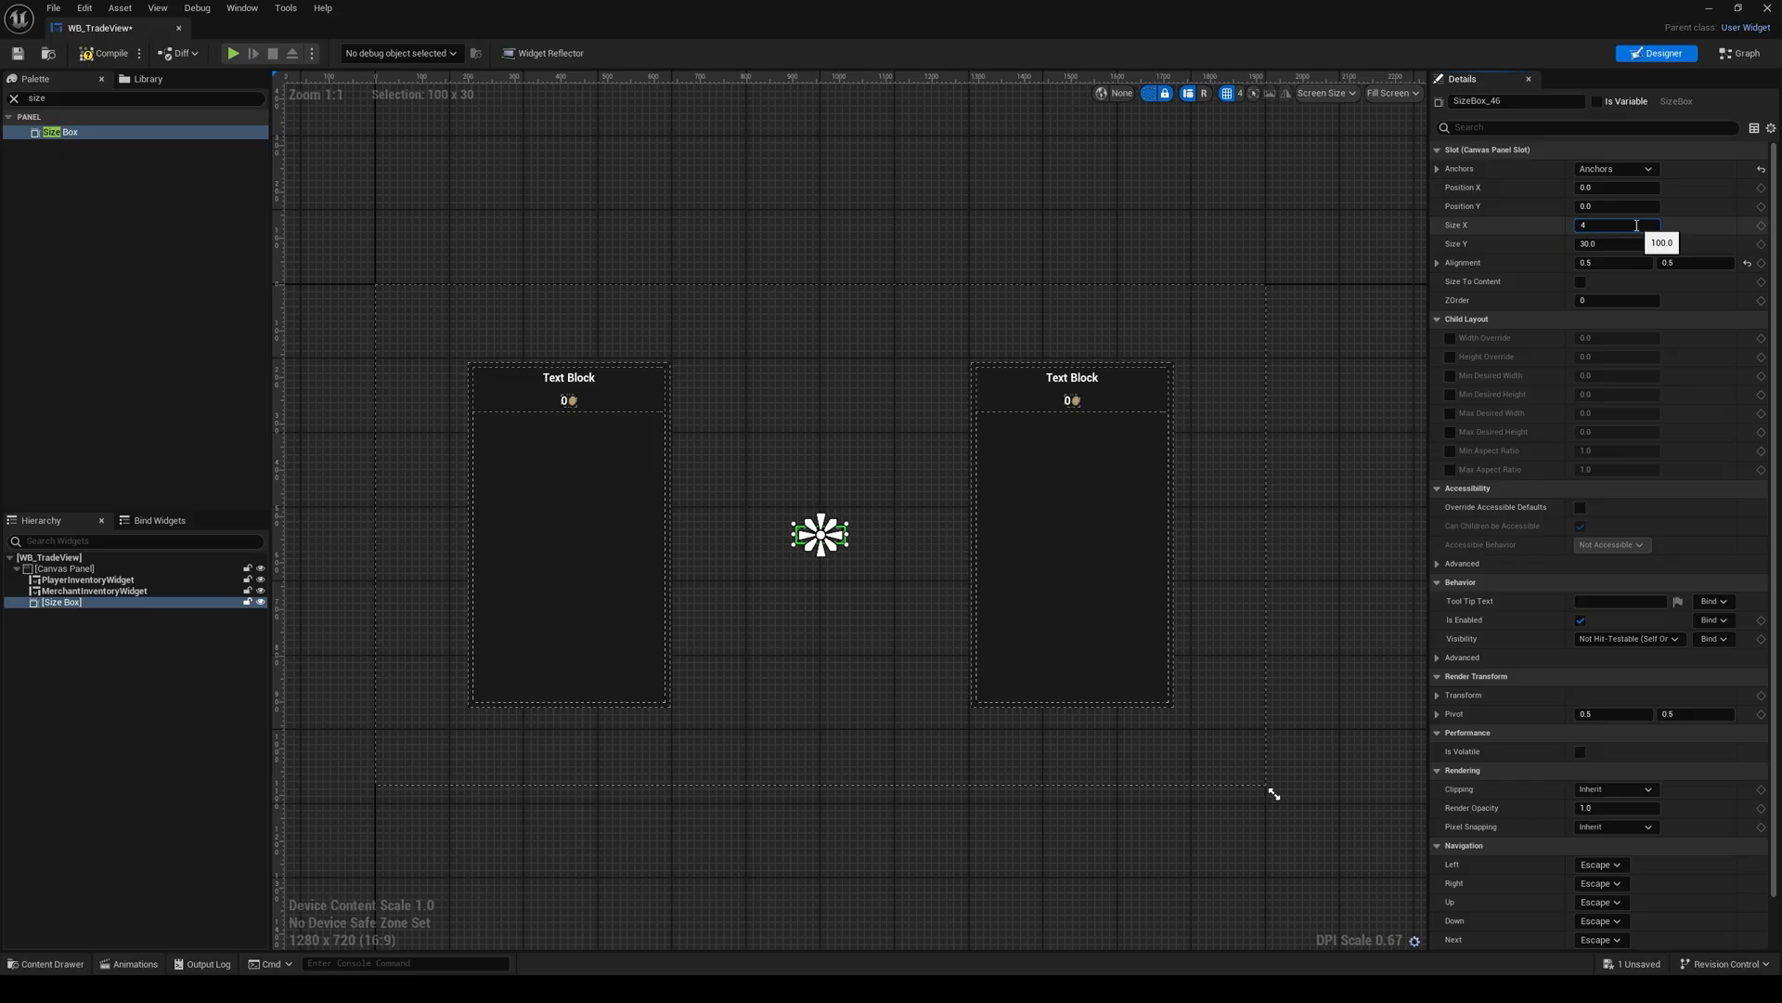
key("Return")
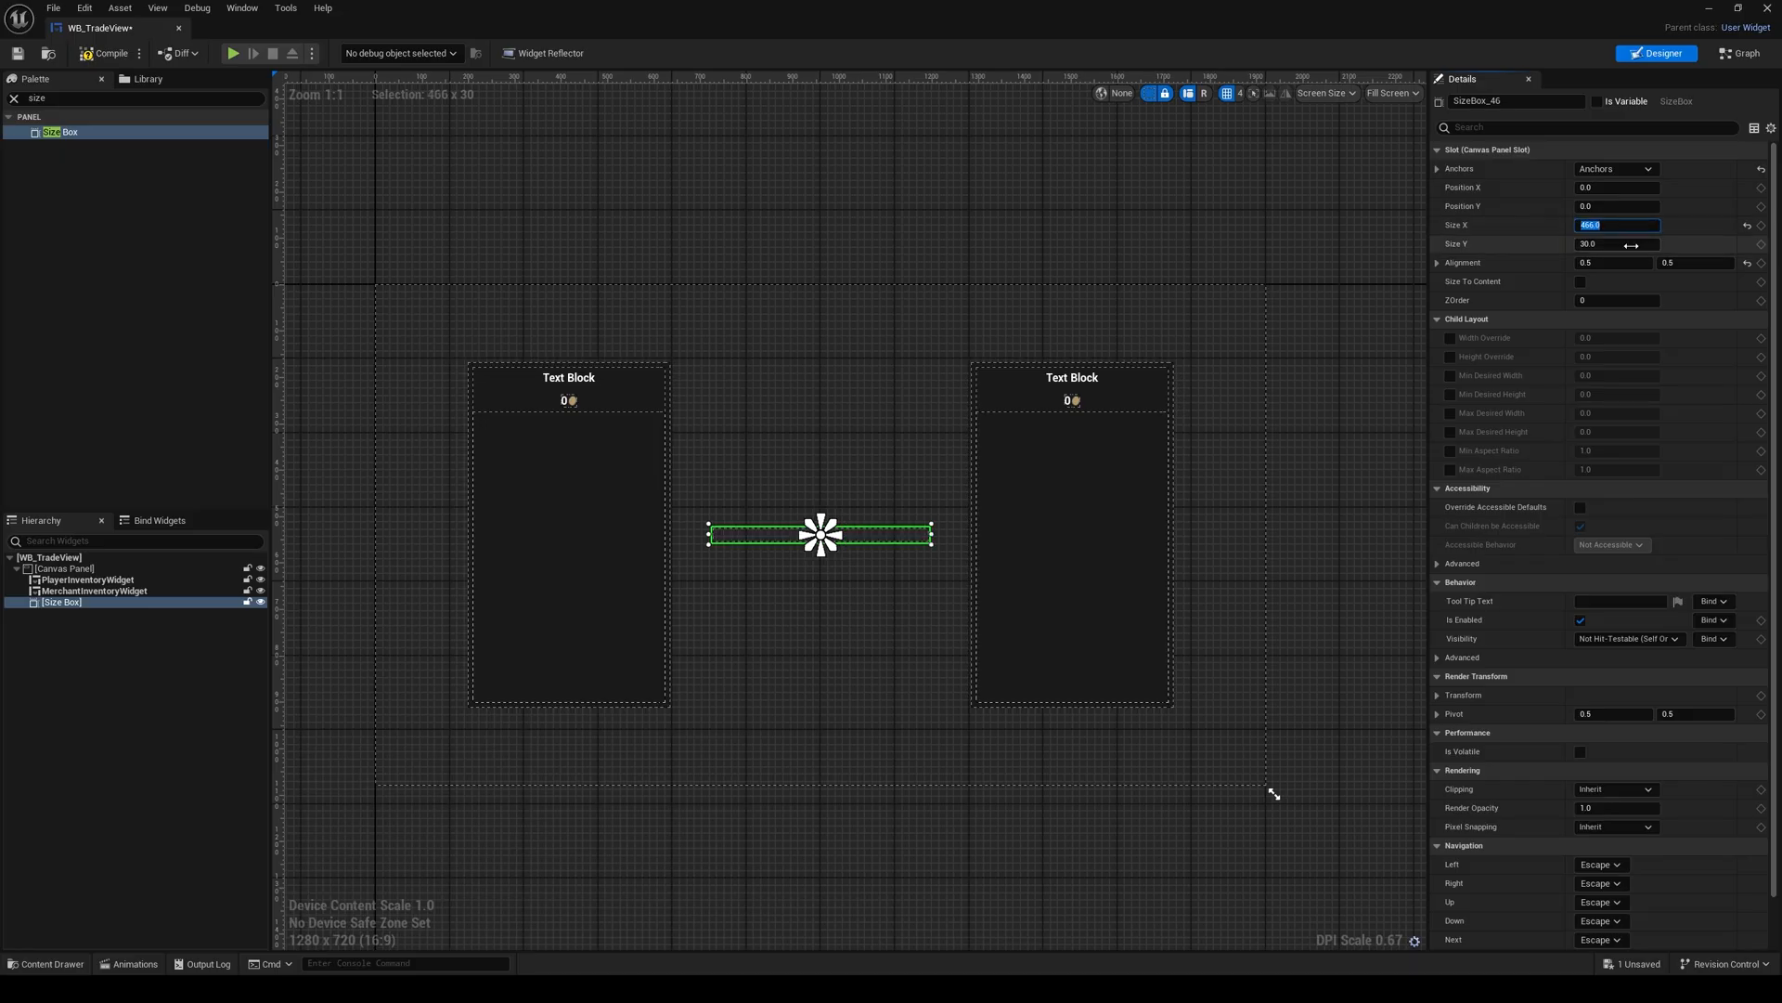
left_click(1633, 244)
type("744")
key("Return")
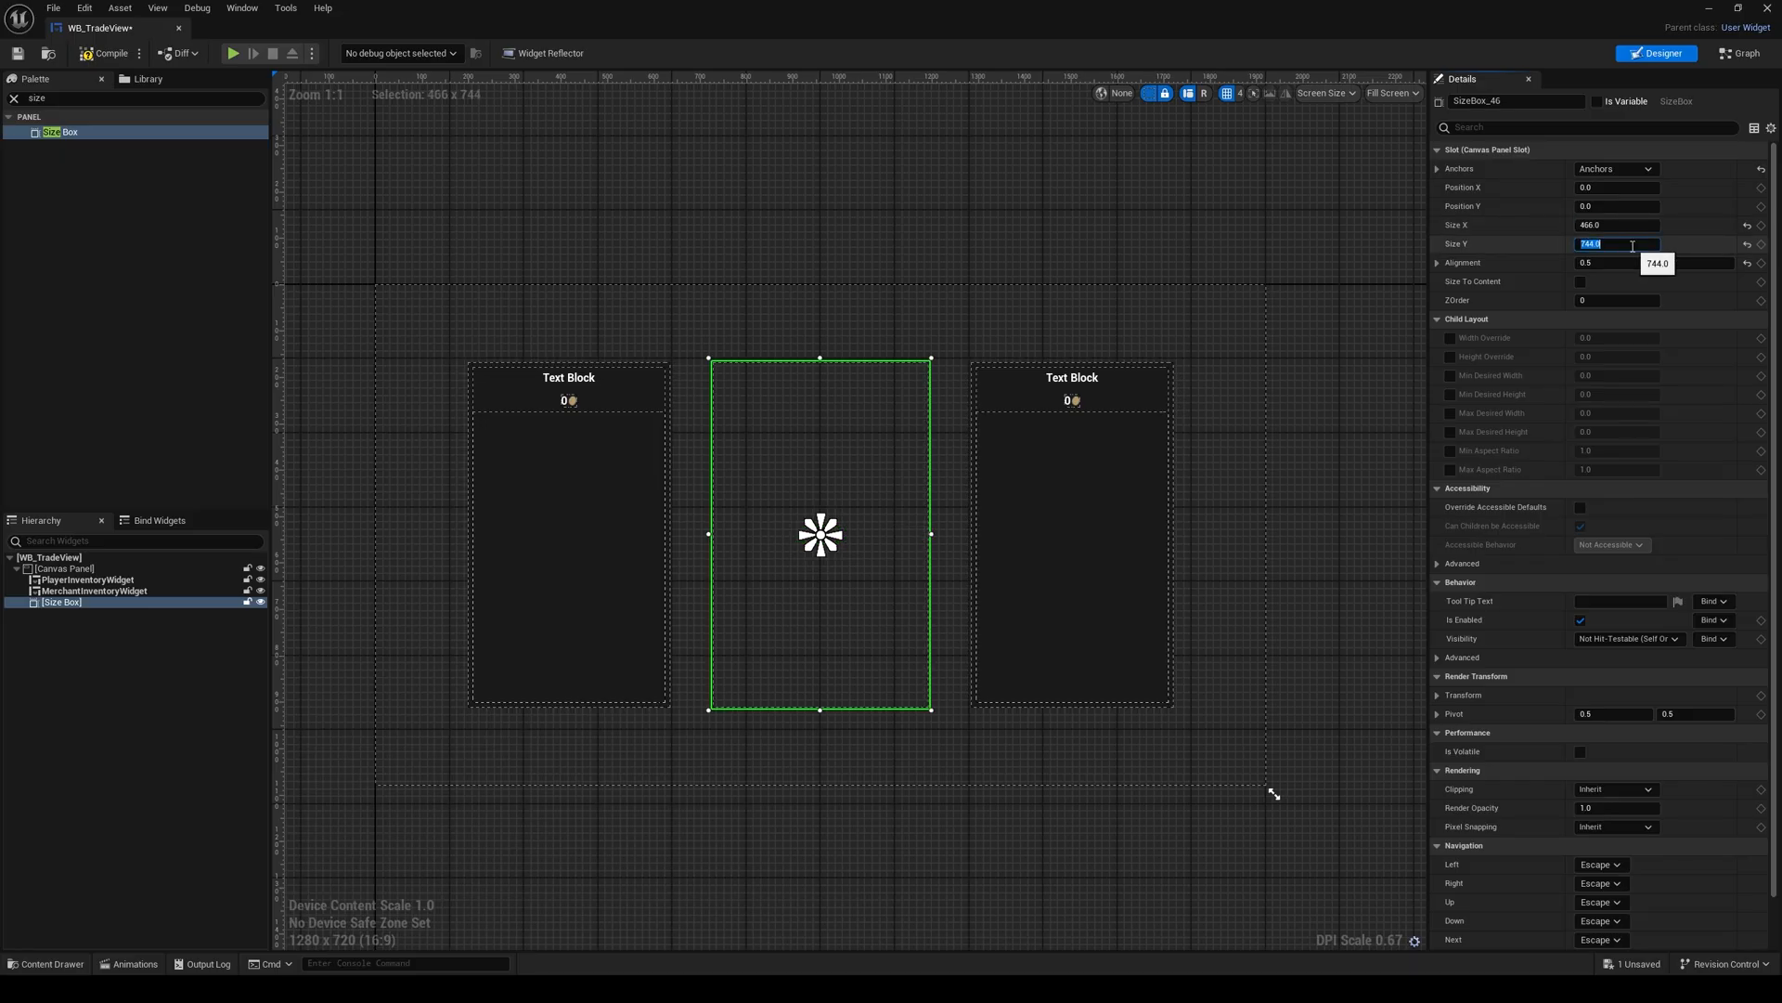
right_click_drag(867, 450, 827, 438)
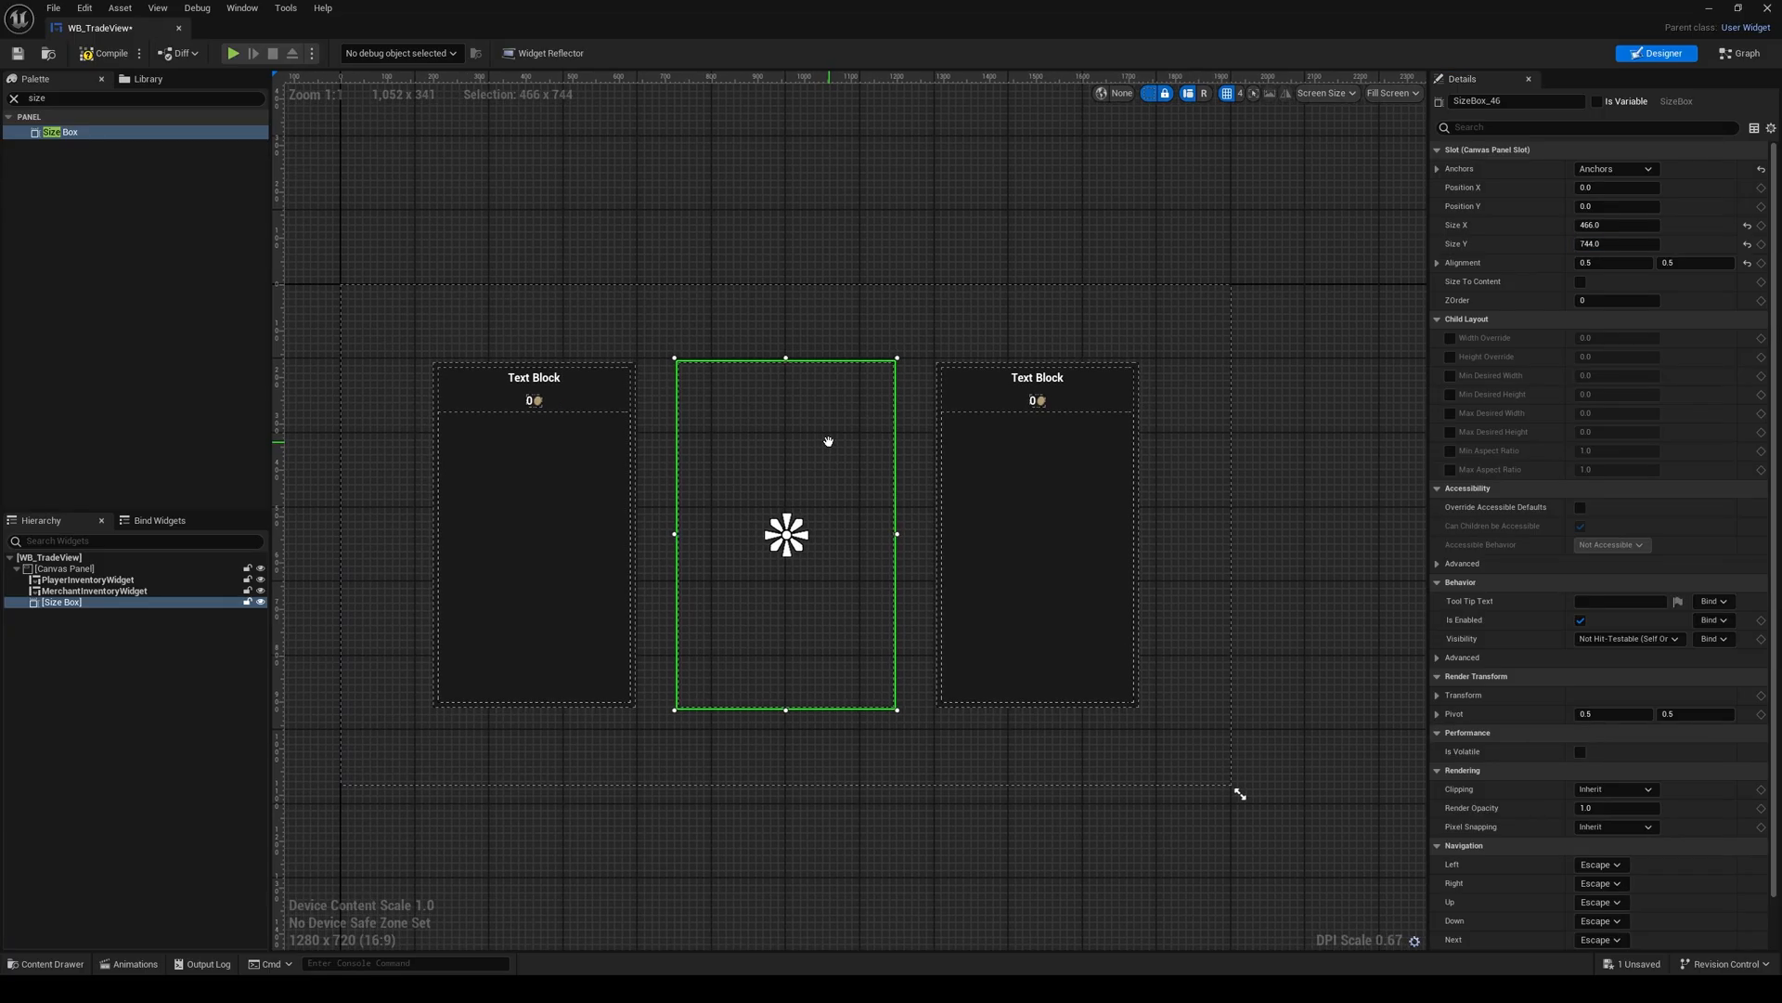
Step: Rename the Size Box as Sbox_Offers and add a Horizontal Box inside it
left_click_drag(1530, 101, 1446, 109)
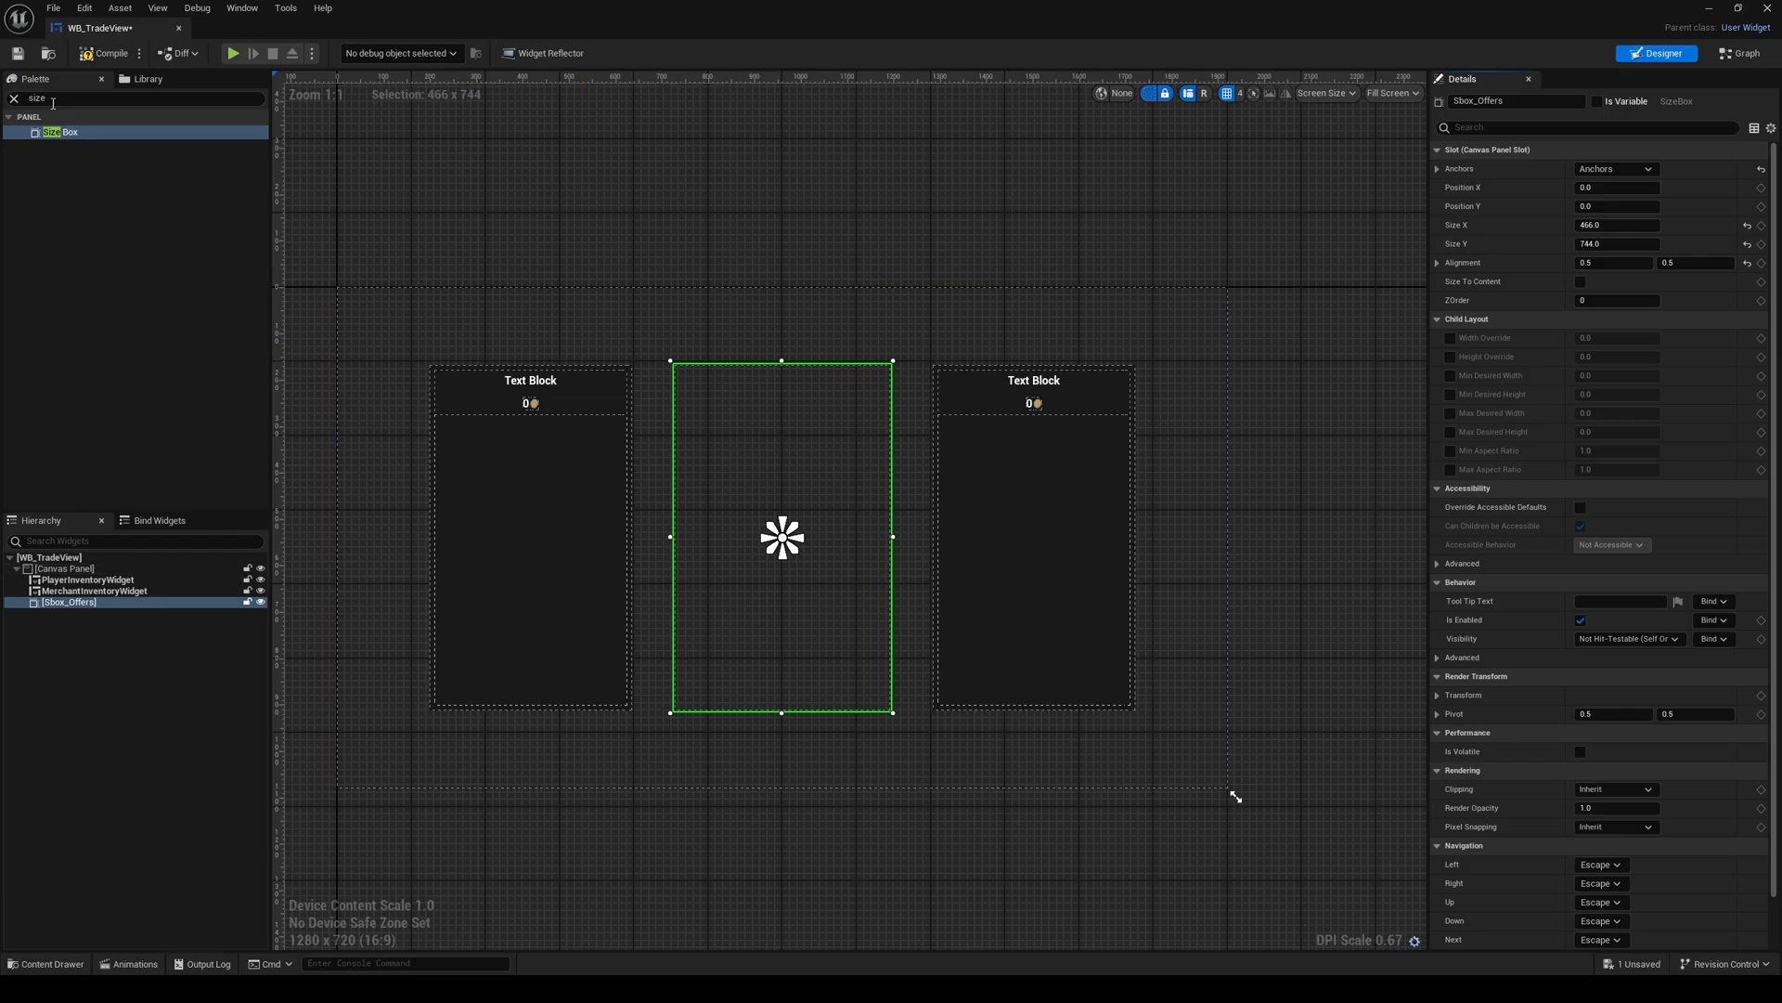
left_click(23, 99)
type("hori")
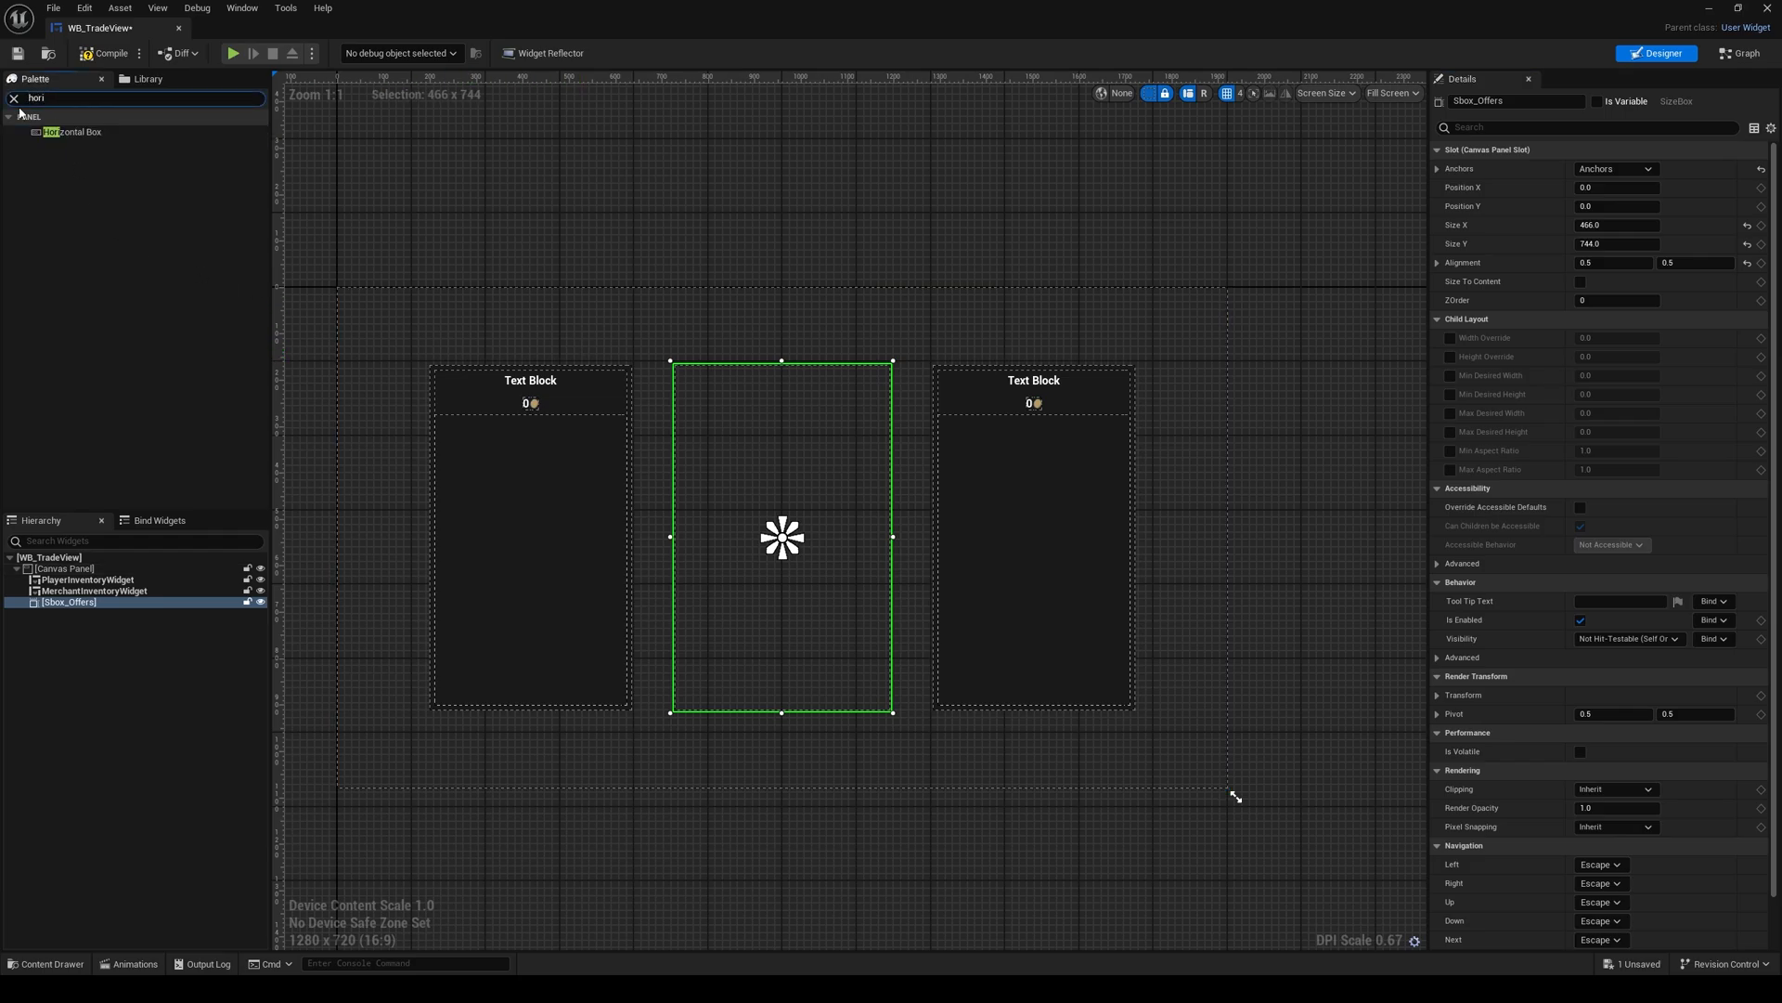
left_click_drag(67, 132, 68, 610)
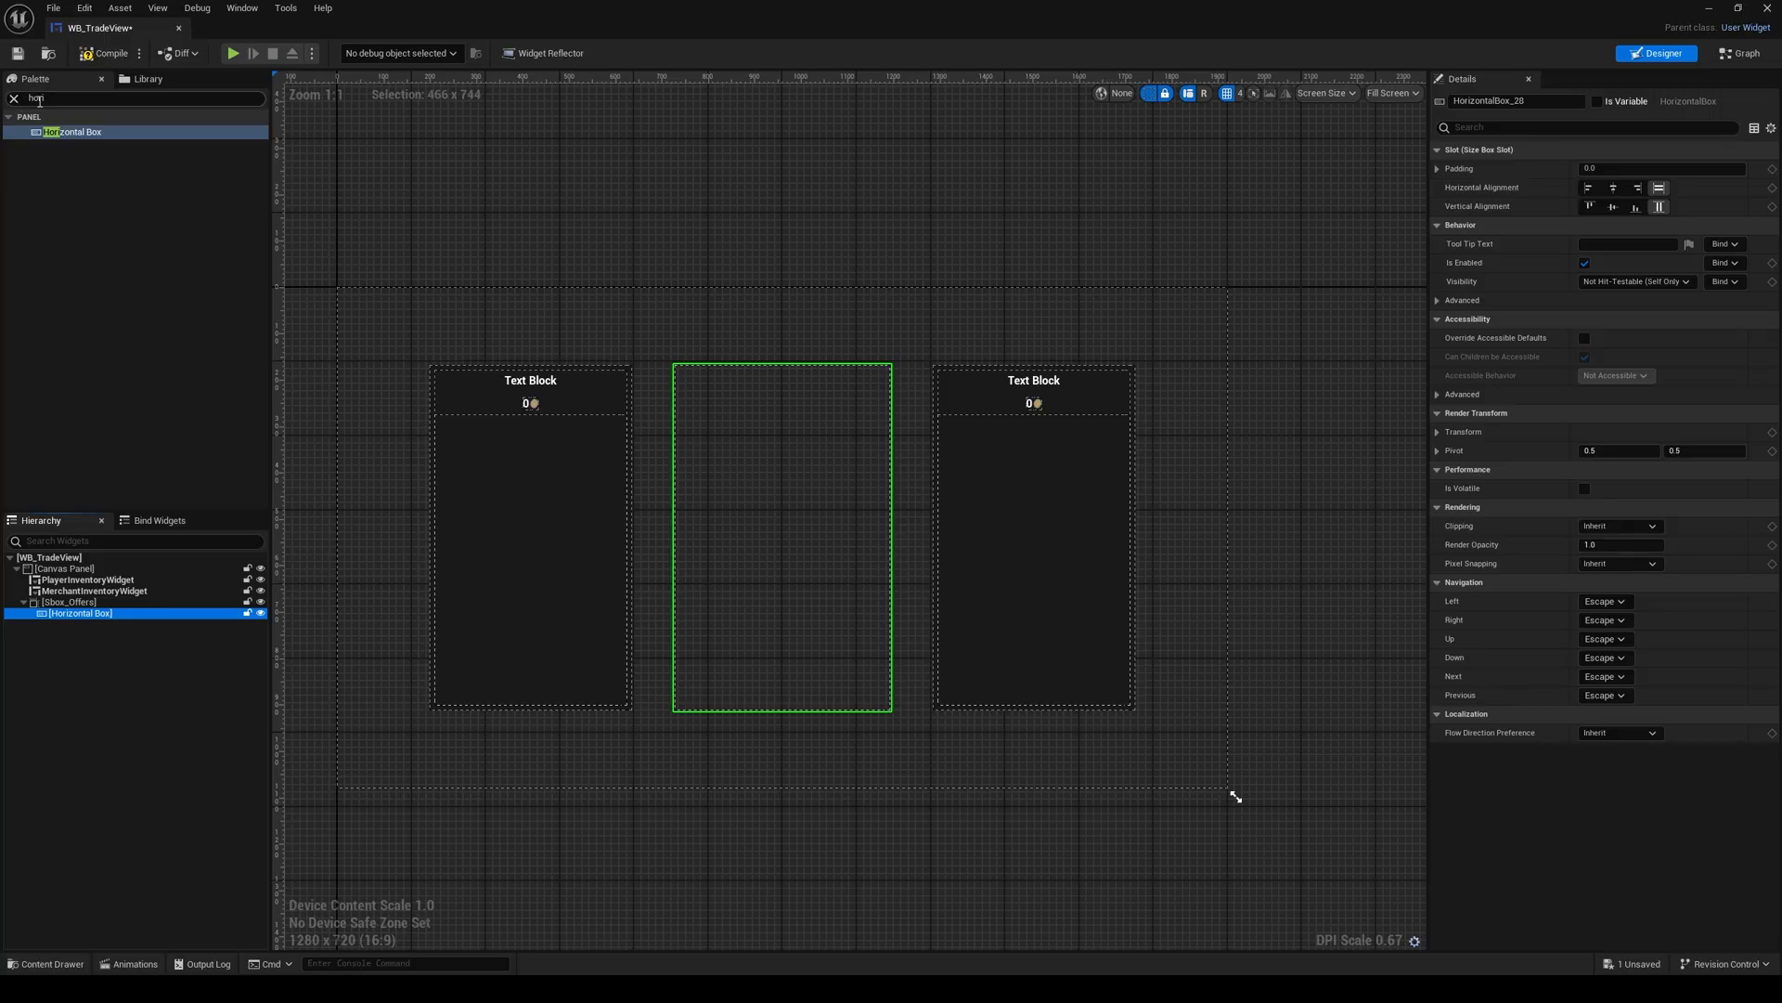
Step: Add a WB Inventory widget to the Horizontal Box and paste a copy of it into the same box
left_click(22, 98)
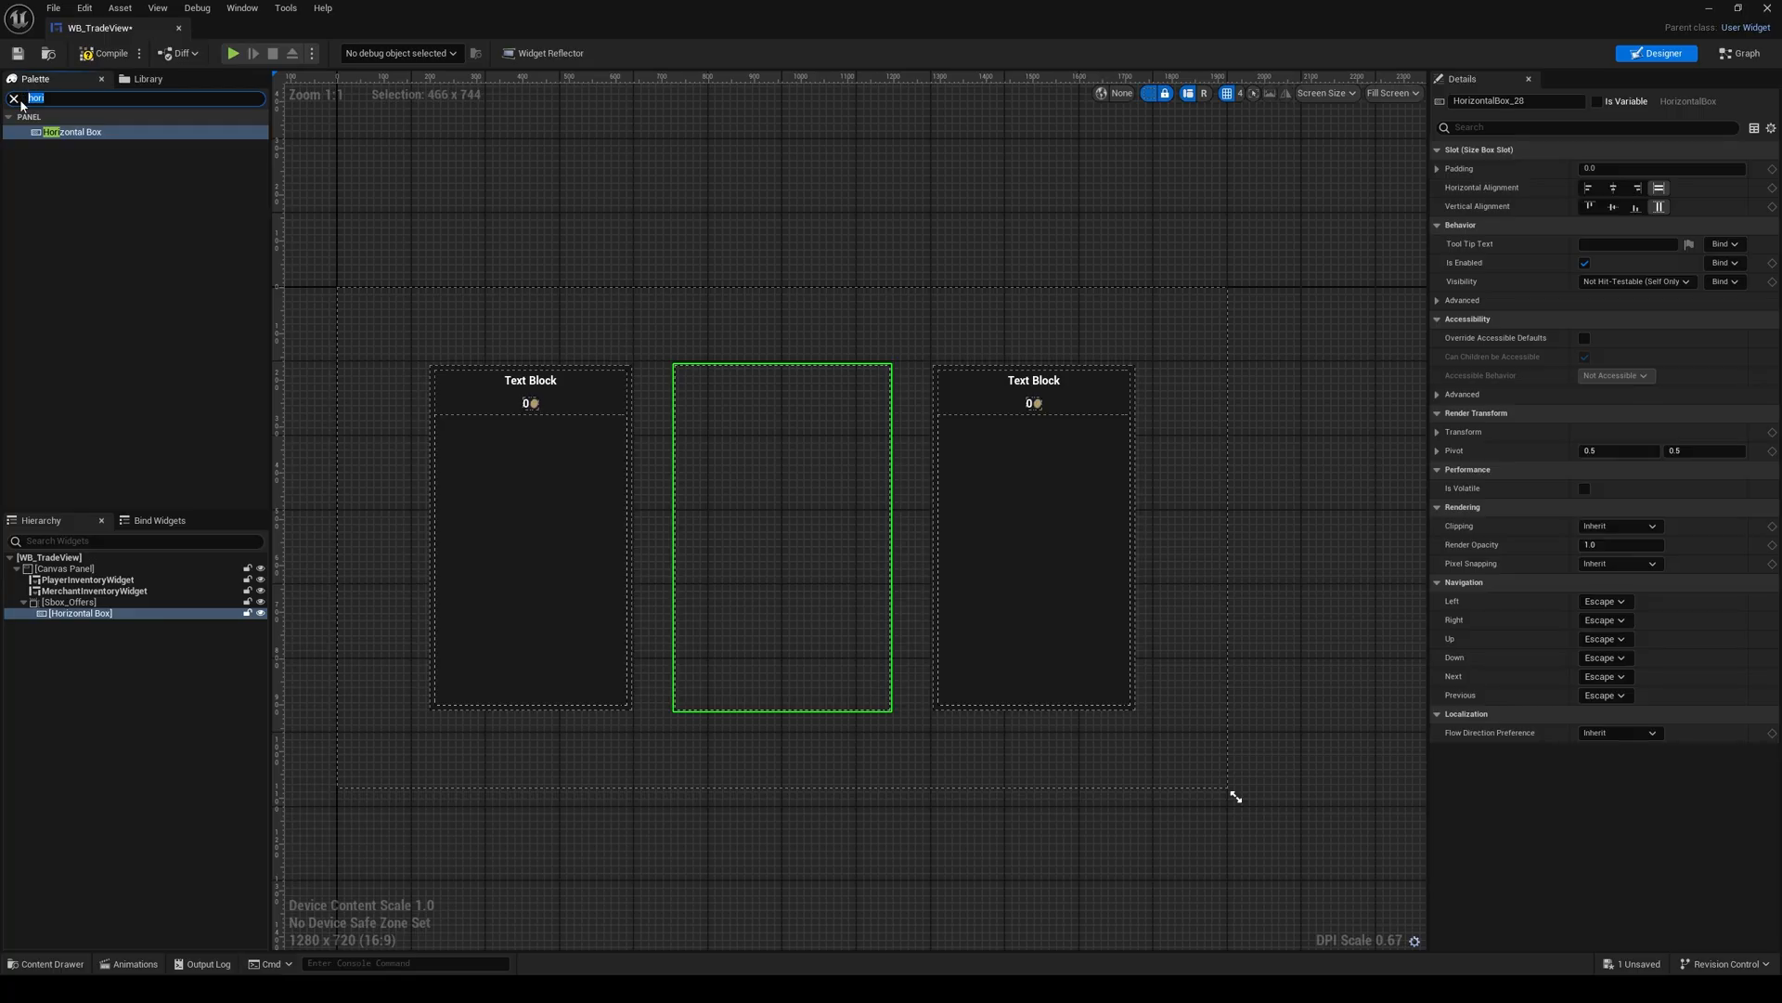
type("v")
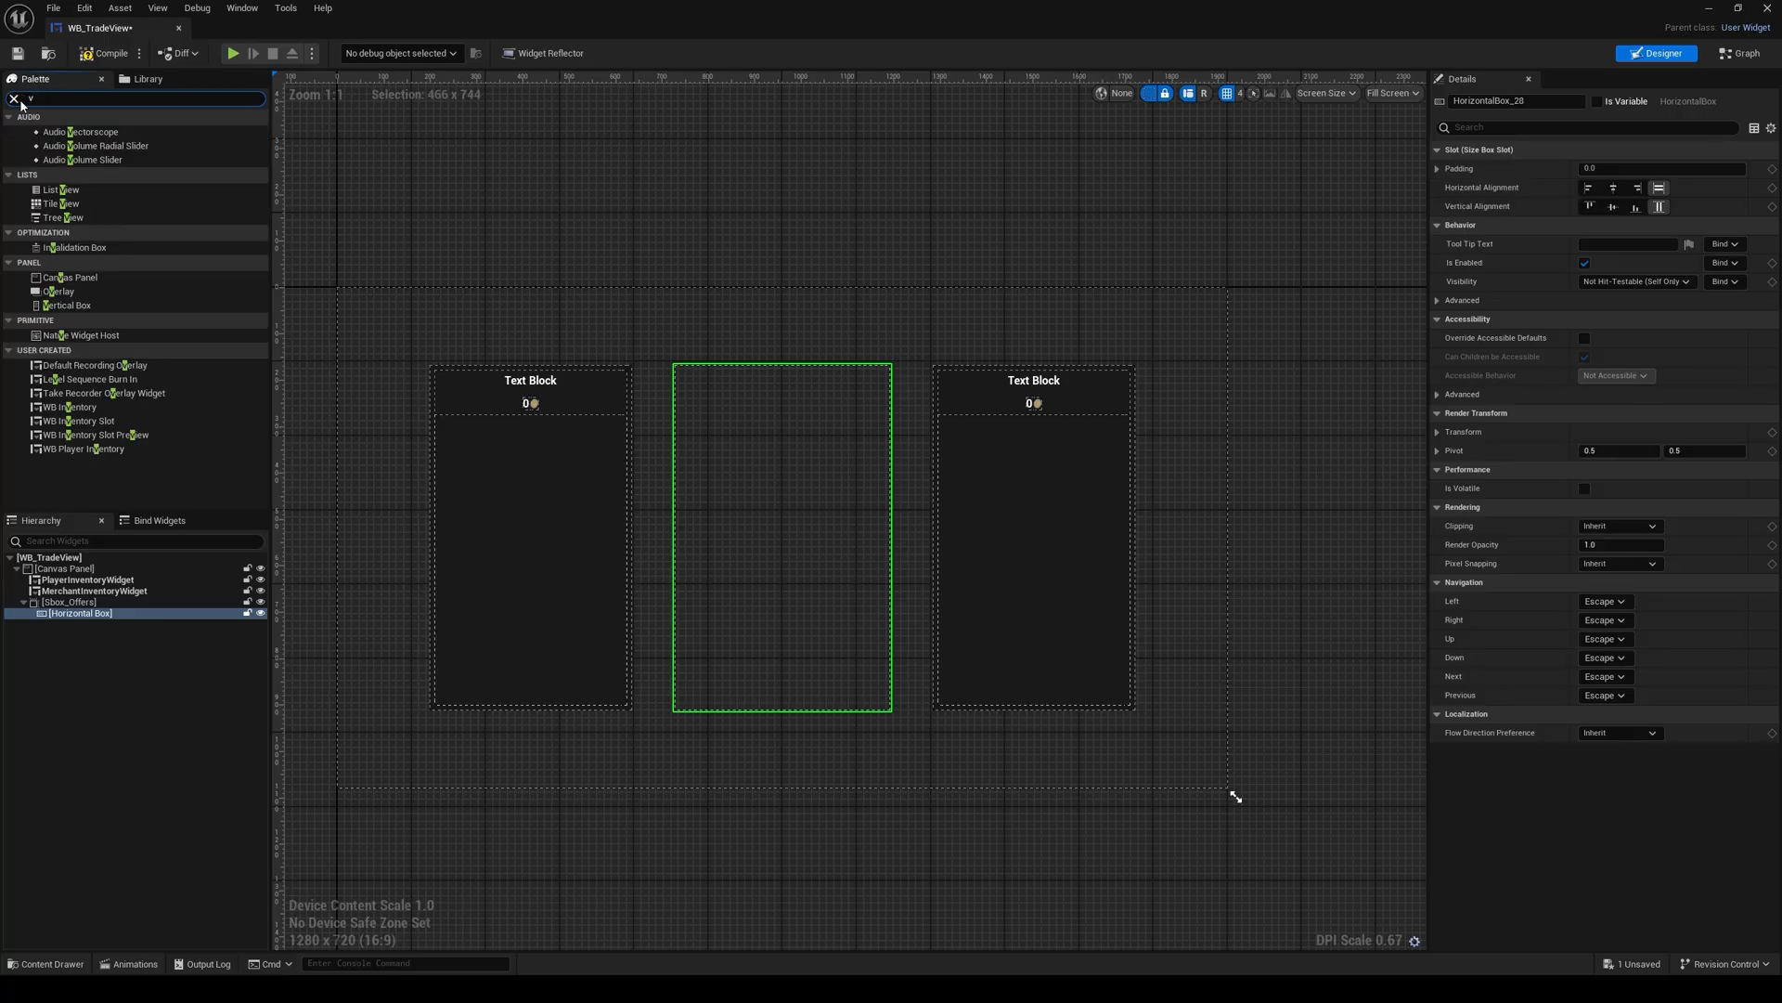
key("BackSpace")
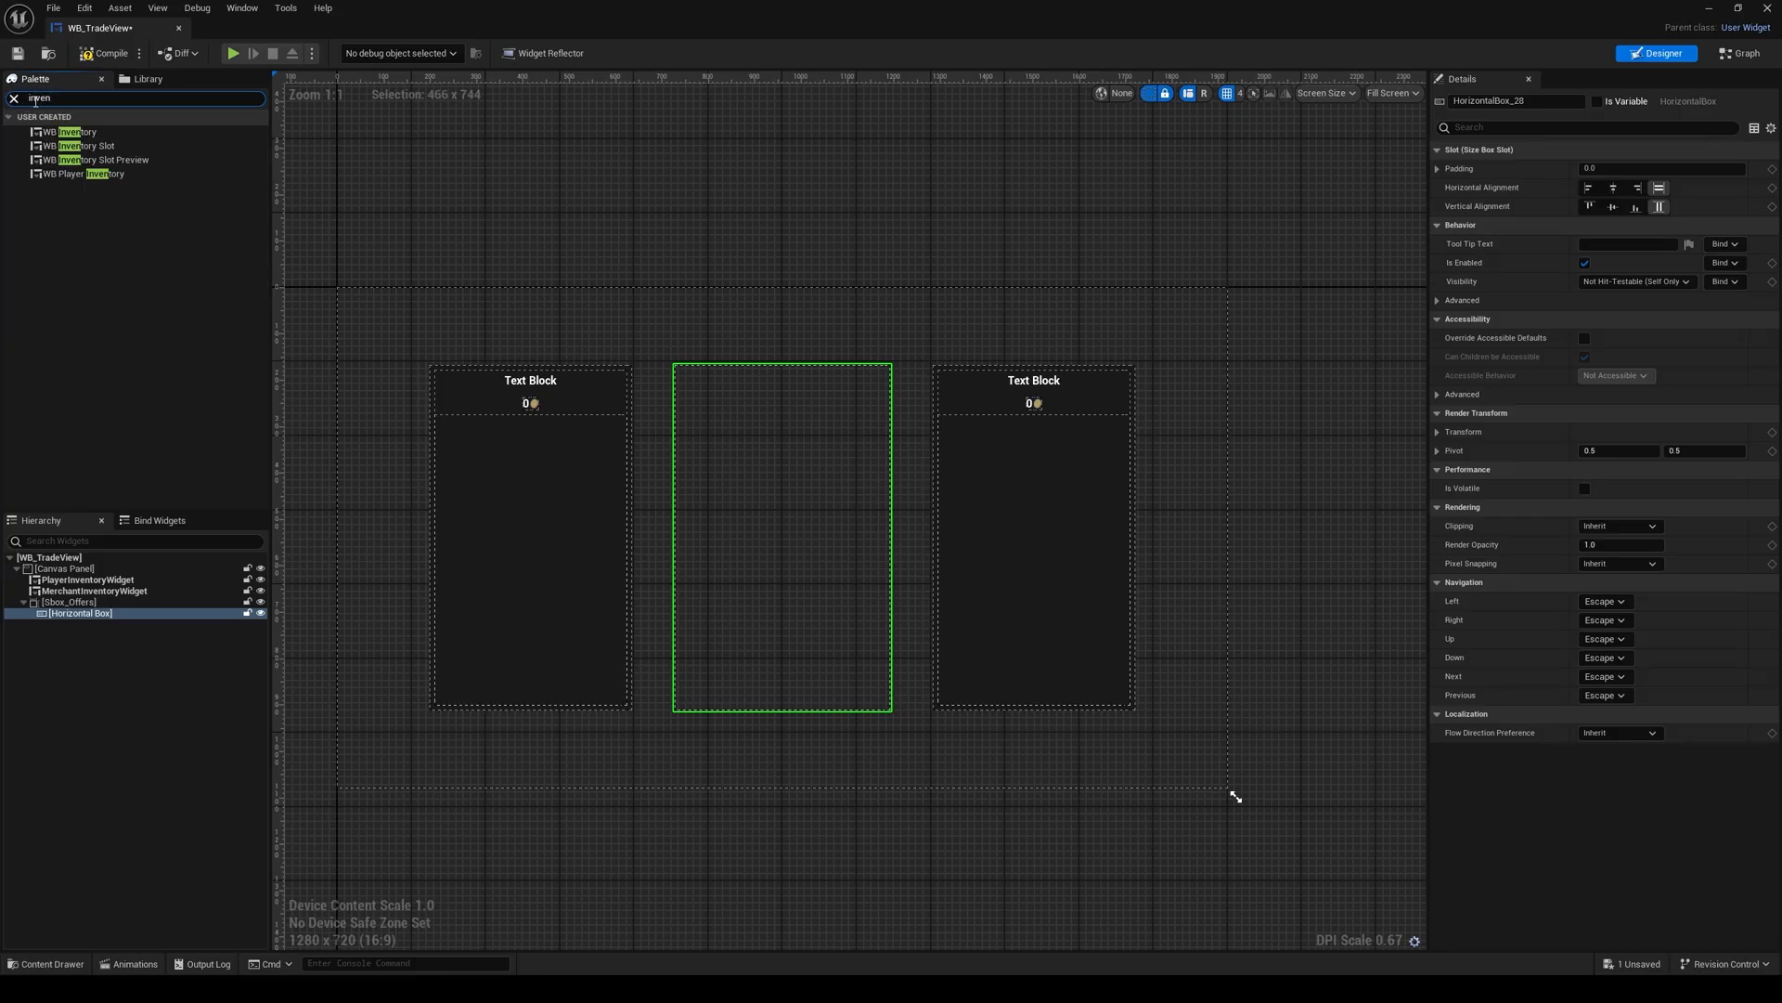
left_click_drag(83, 133, 101, 615)
left_click(100, 625)
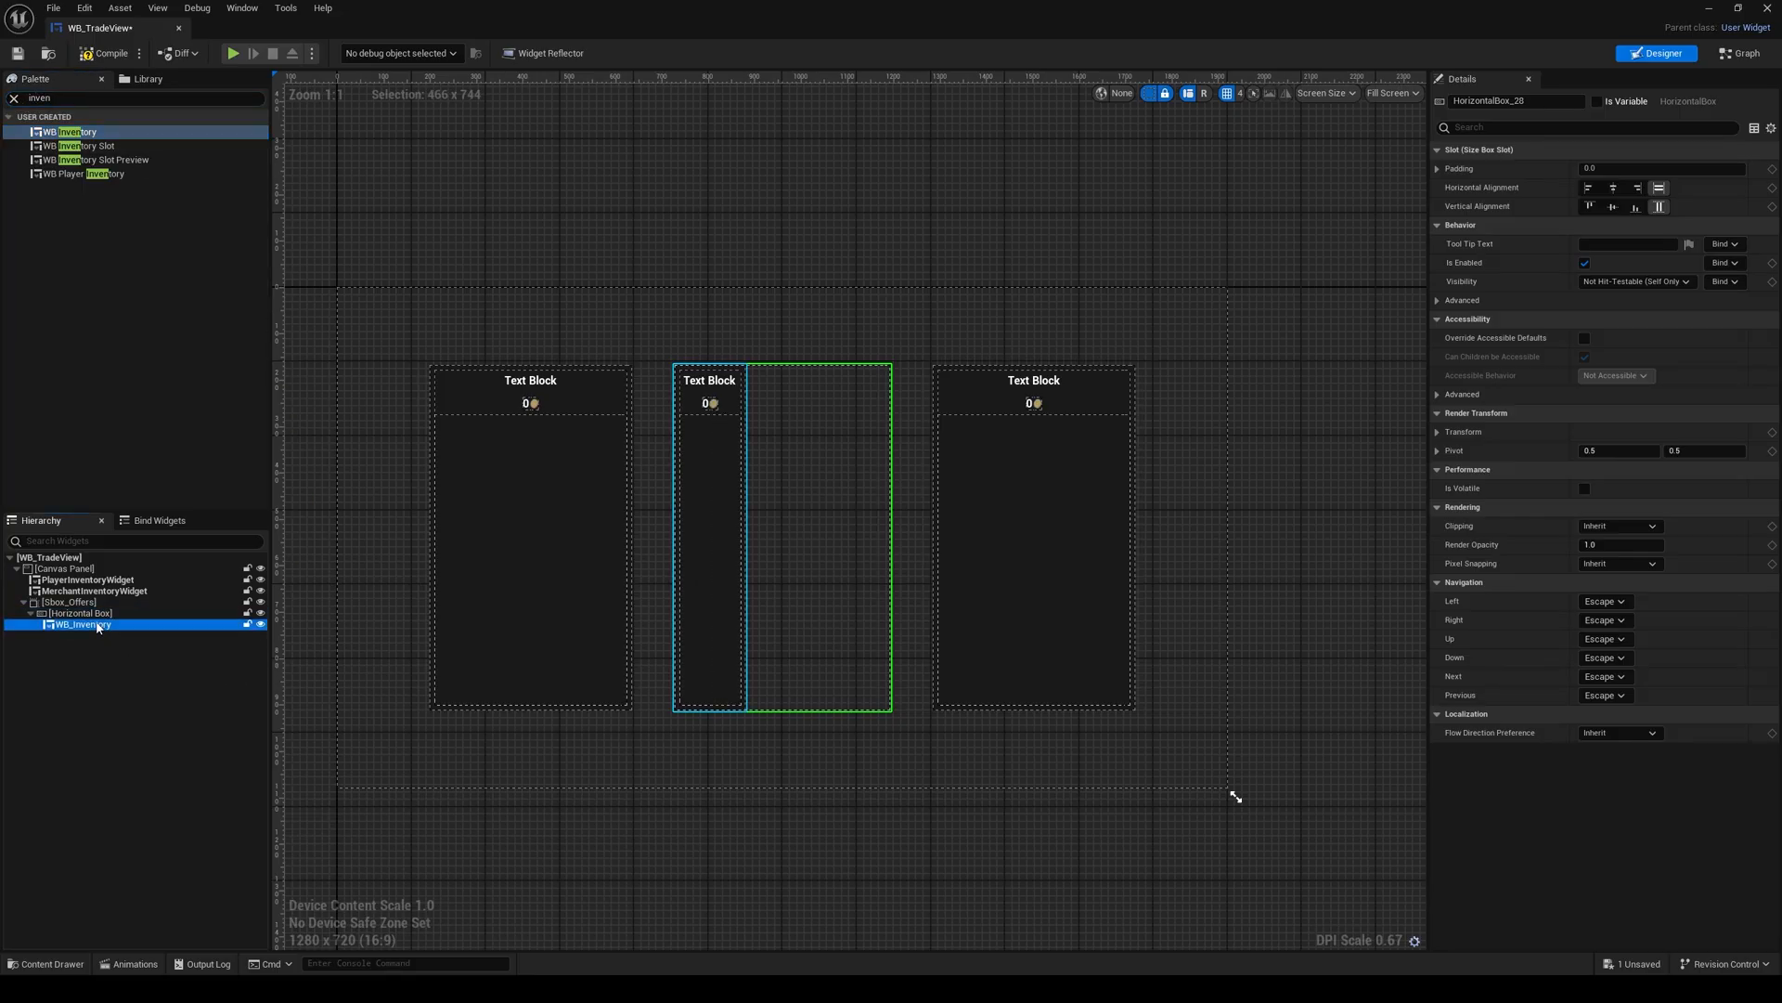
key("ctrl+c")
left_click(101, 614)
key("ctrl+v")
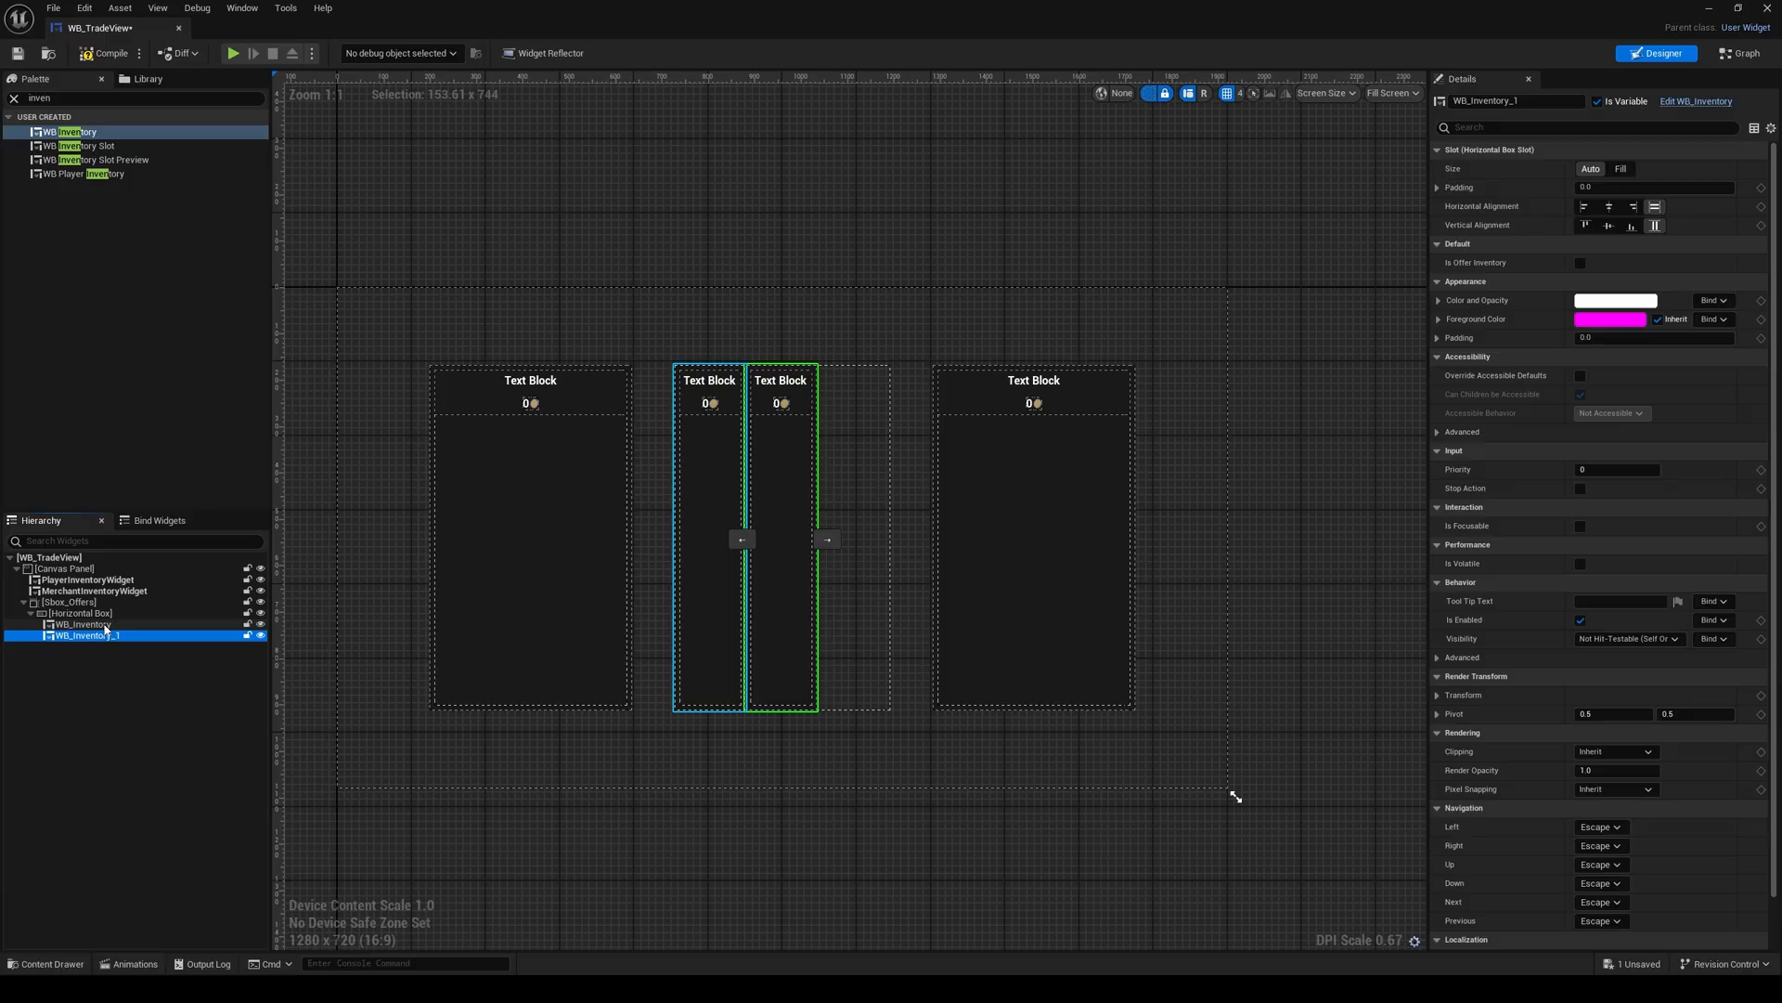
Step: Set the slot size of both WB_Inventory widgets in the Horizontal Box to Fill
left_click(105, 625, "ctrl")
left_click(1620, 168)
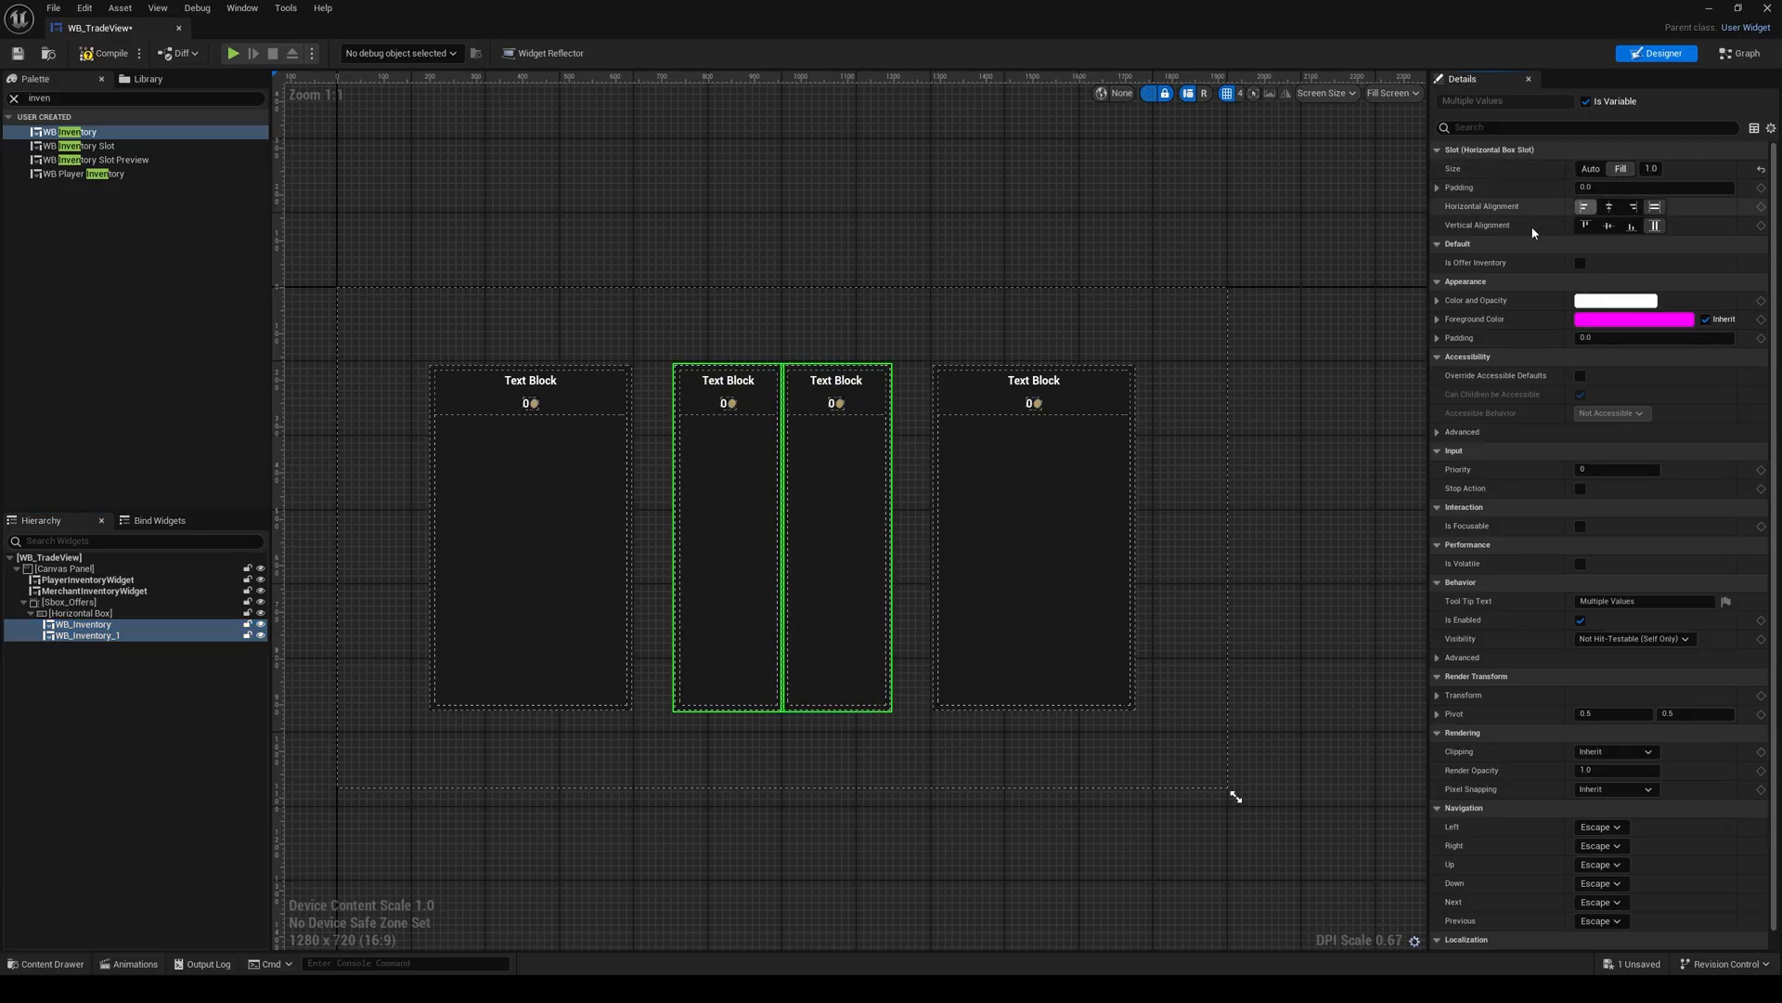
scroll(827, 488, "up", 2)
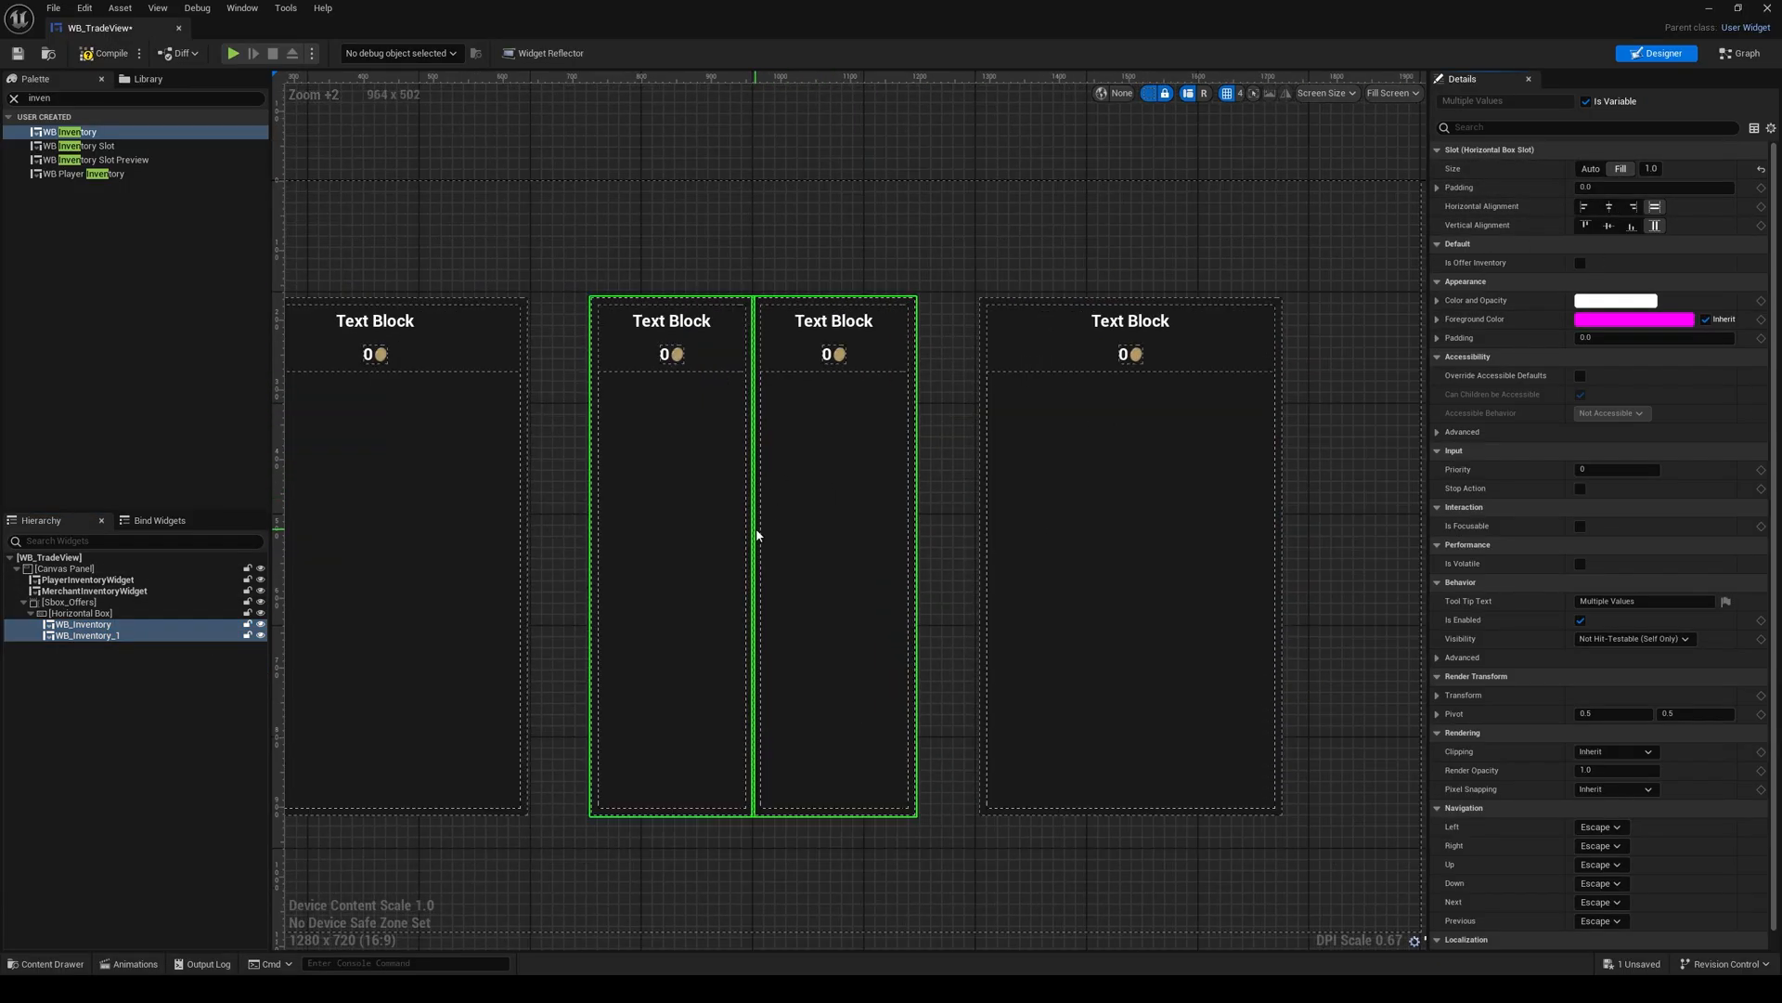
Step: Add a Spacer between the two WB_Inventory widgets and set its Size to 10 by 0
left_click(71, 98)
type("spa")
left_click_drag(58, 162, 91, 635)
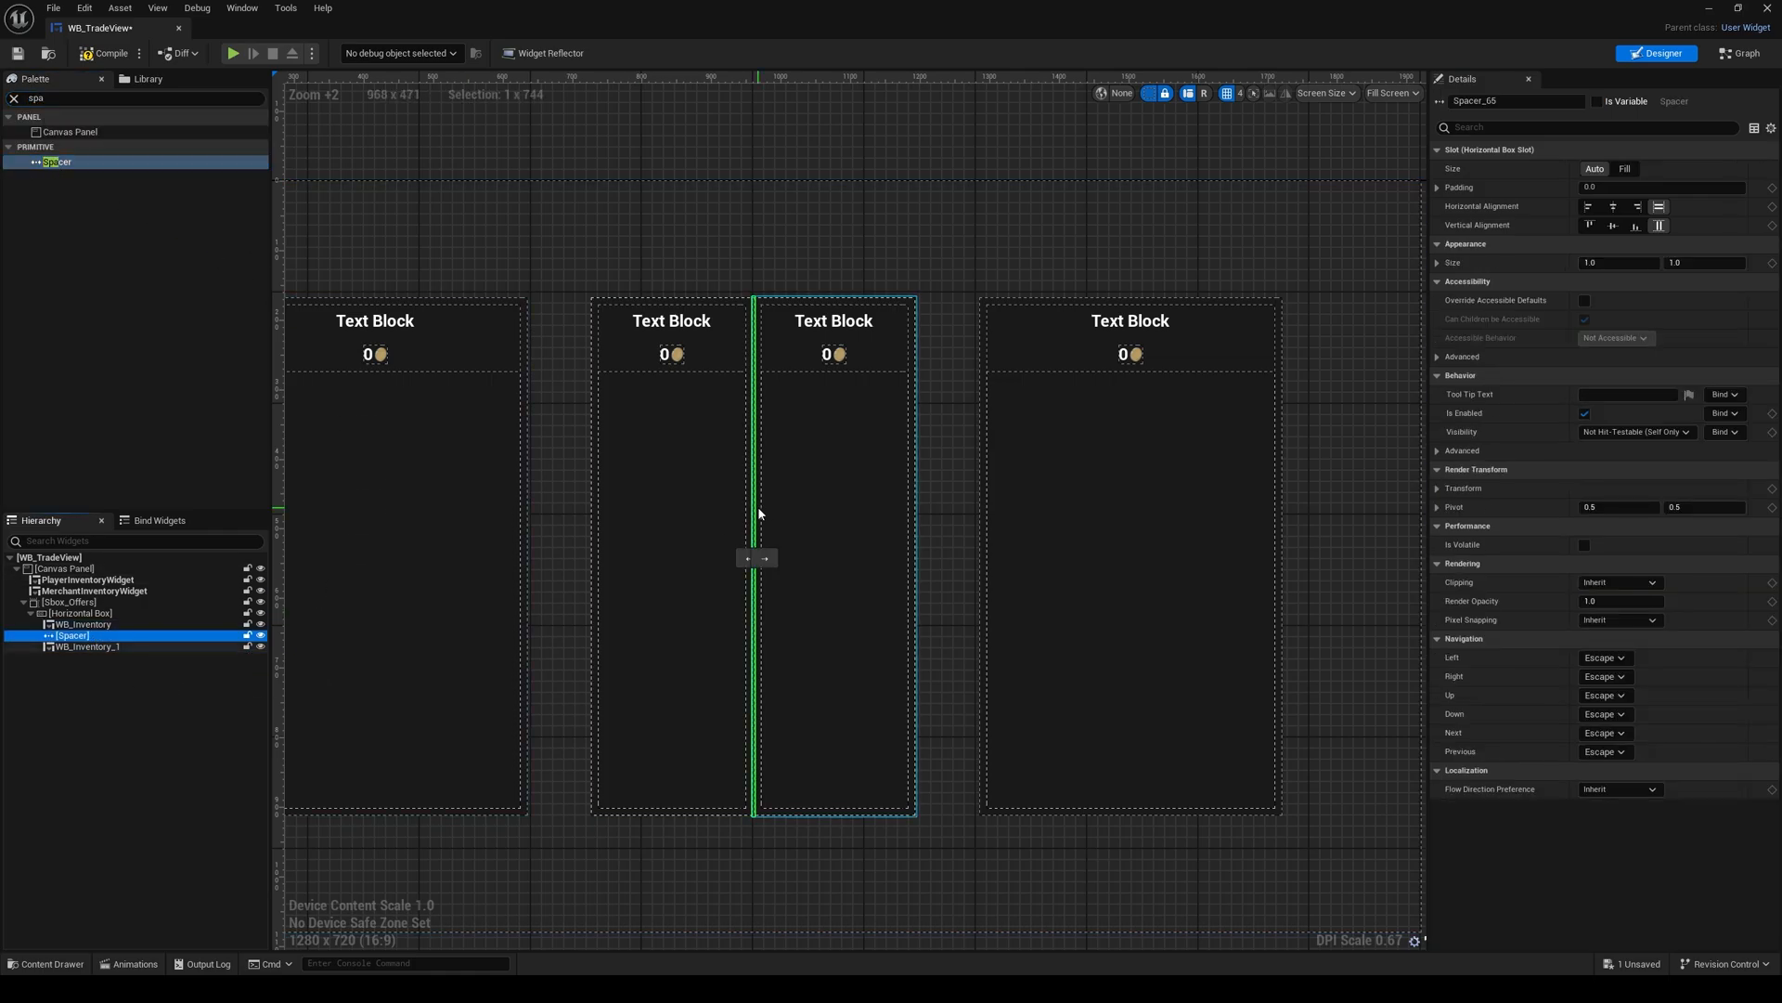
left_click(1708, 262)
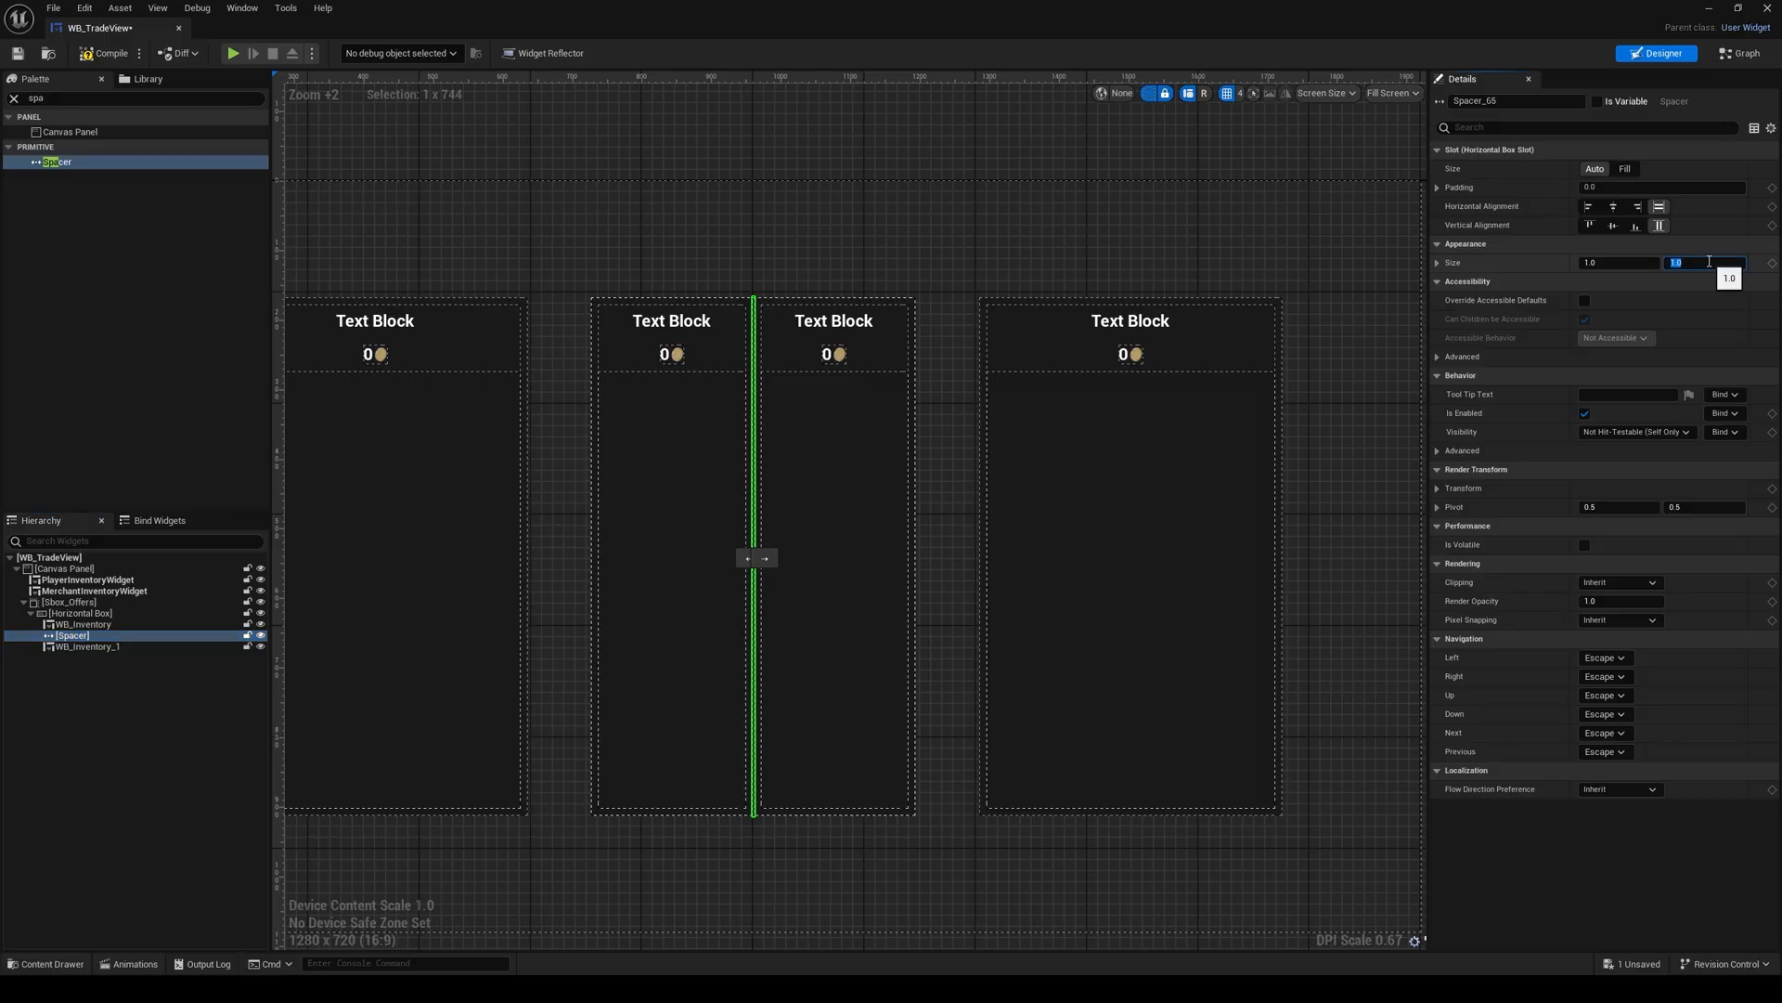
left_click(1625, 262)
type("10")
key("Return")
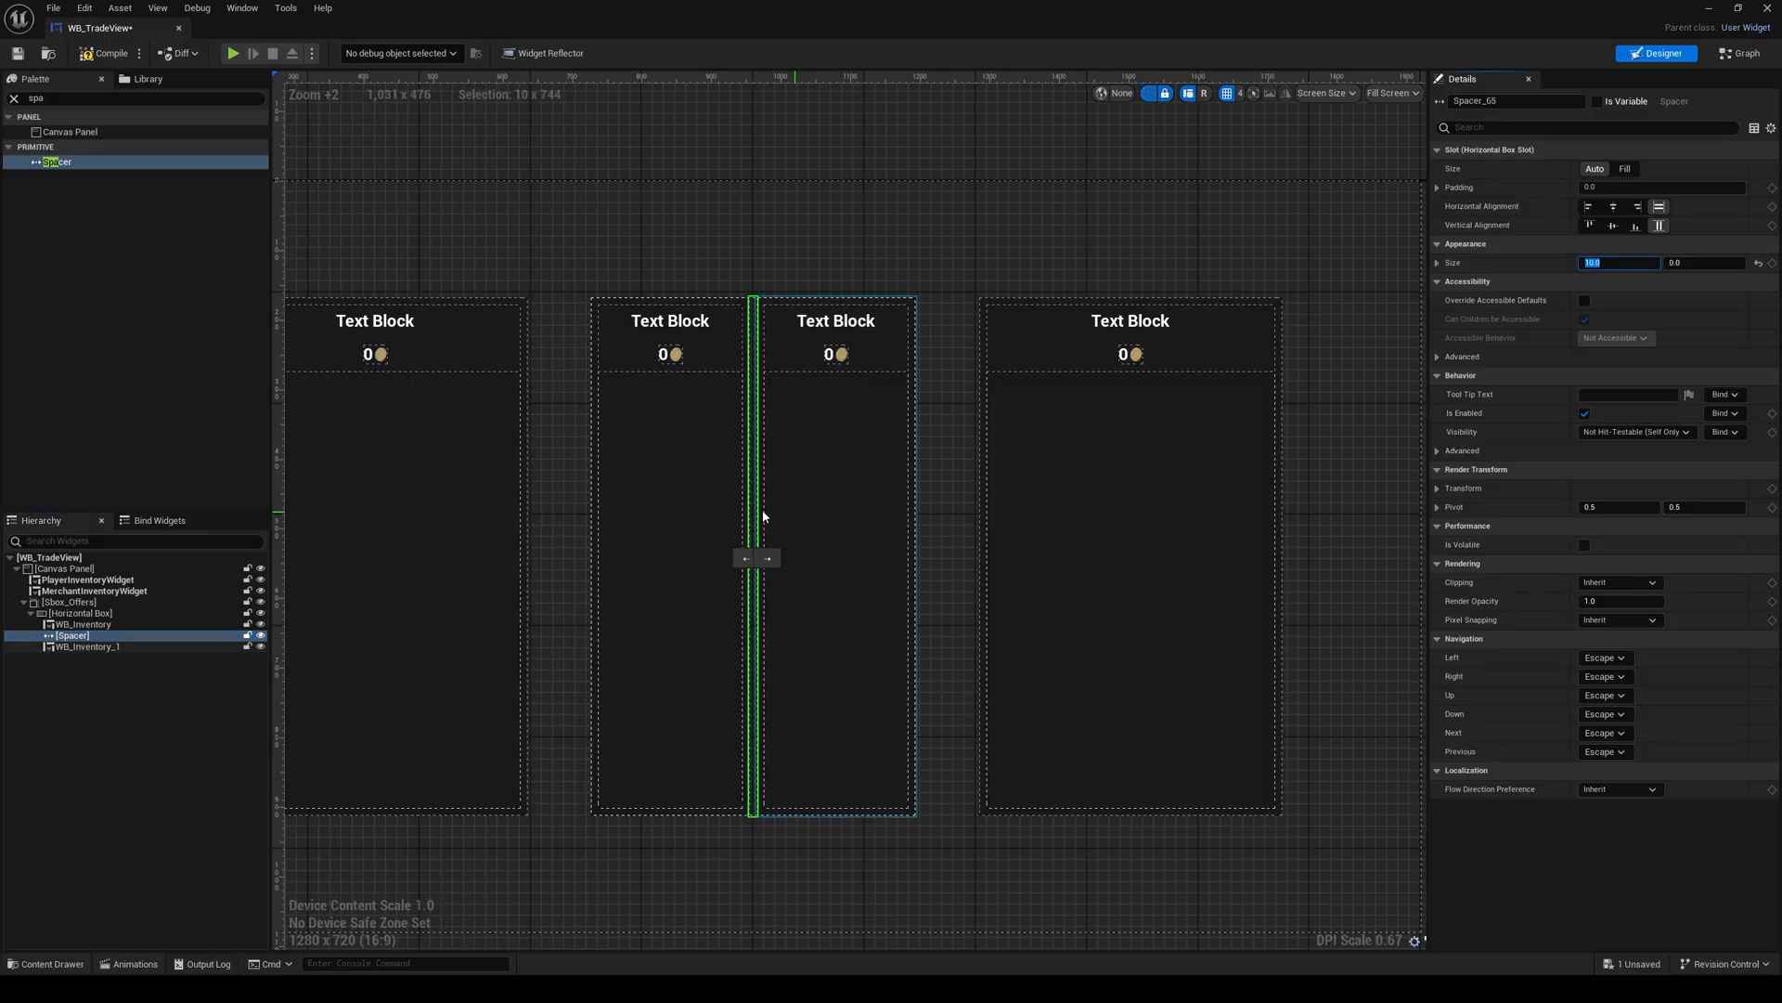
Step: Enable Is Offer Inventory on both WB_Inventory widgets inside Sbox_Offers
scroll(822, 529, "down", 2)
left_click(727, 557)
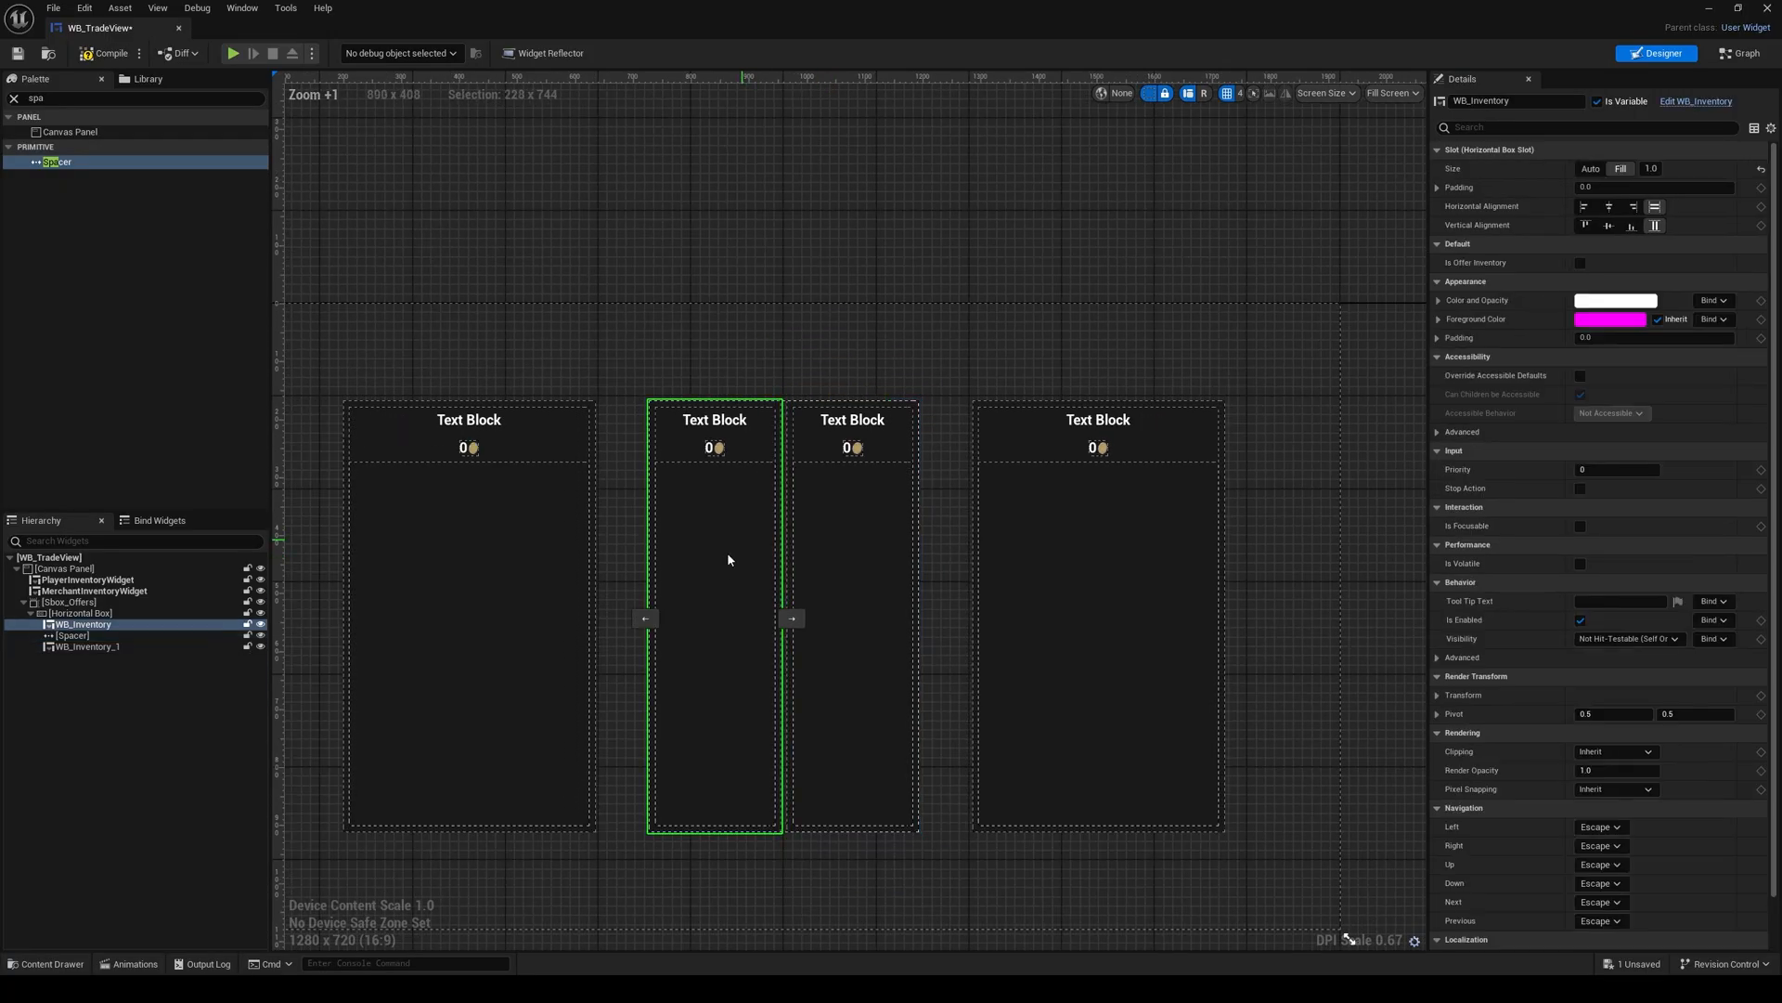
right_click_drag(773, 585, 799, 513)
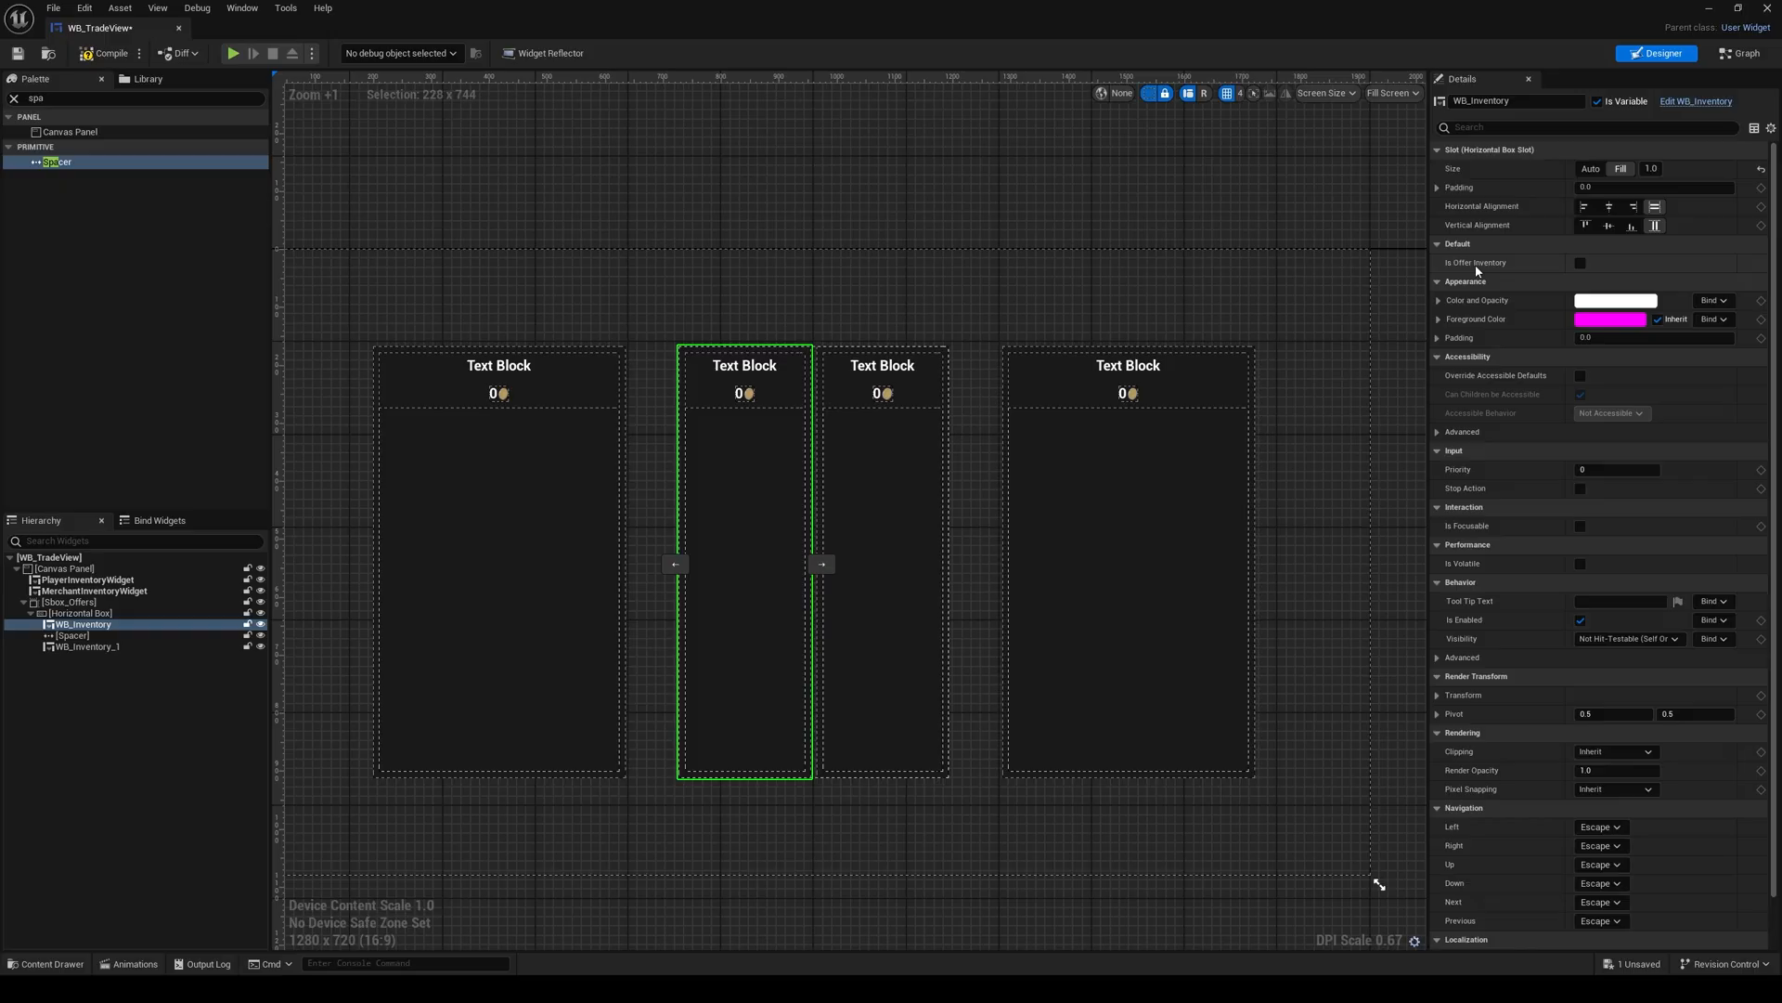
left_click(907, 509)
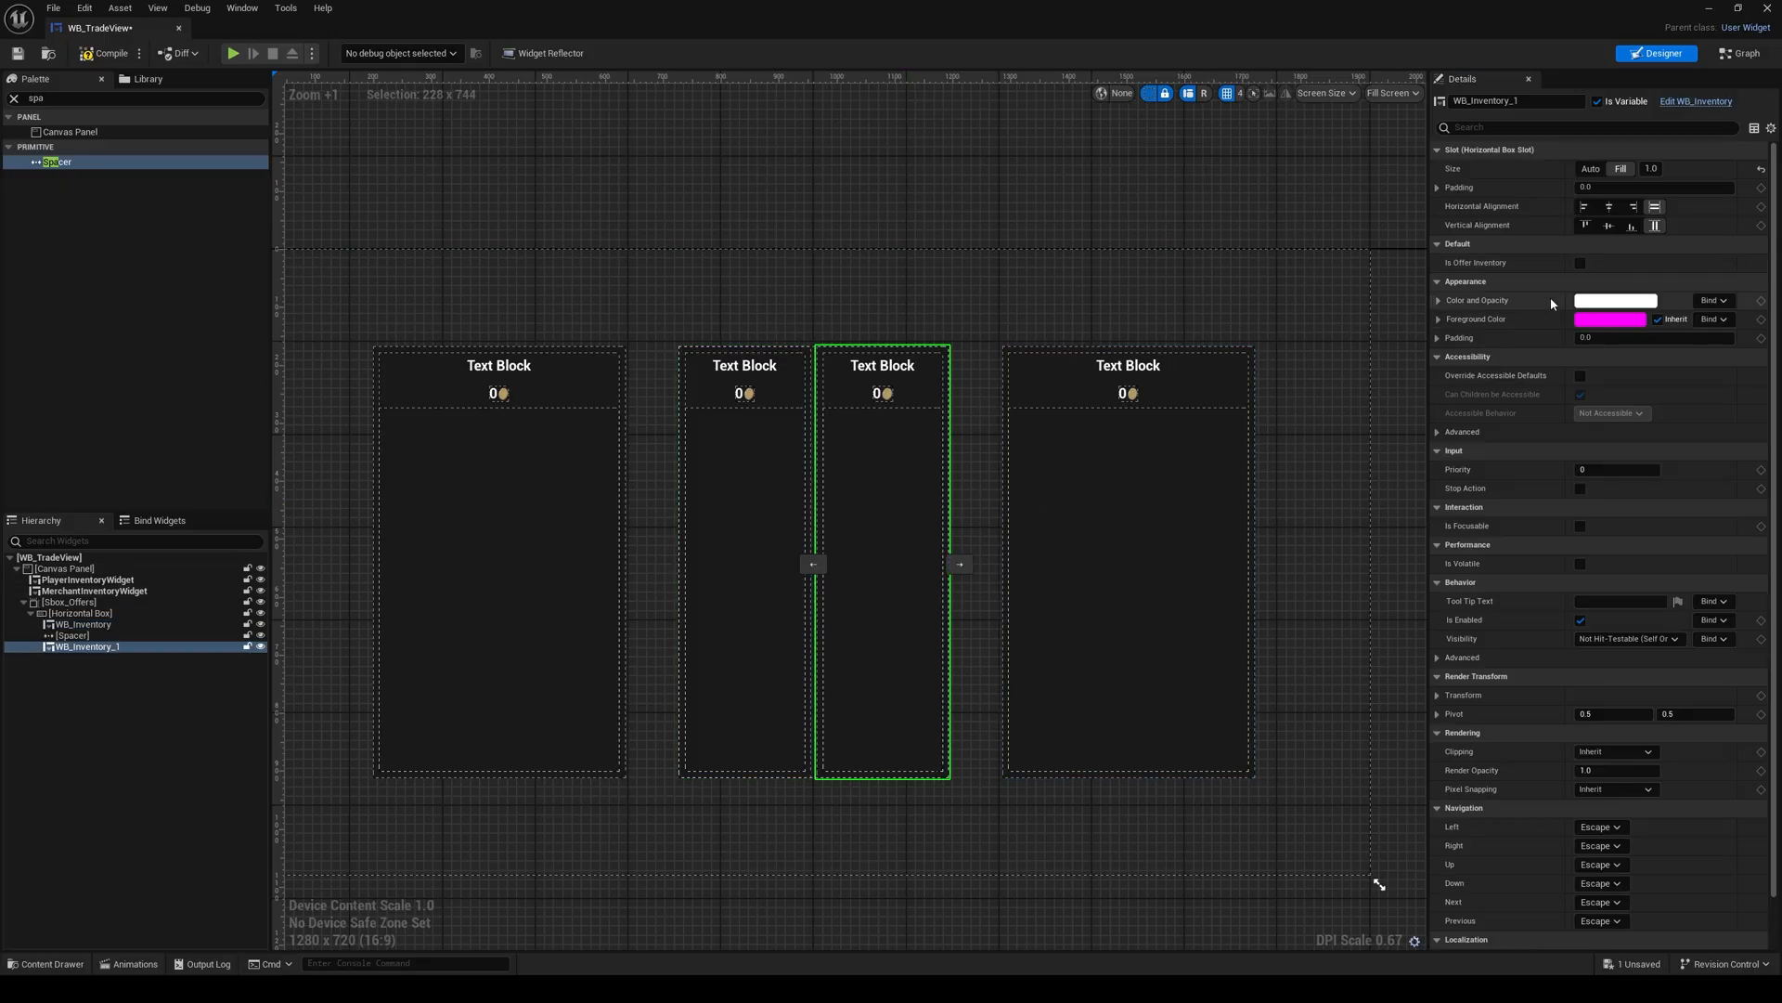
left_click(1583, 266)
right_click_drag(906, 452, 919, 458)
Step: Rename the first offer inventory, WB_Inventory, as PlayerOfferWidget
left_click(787, 474)
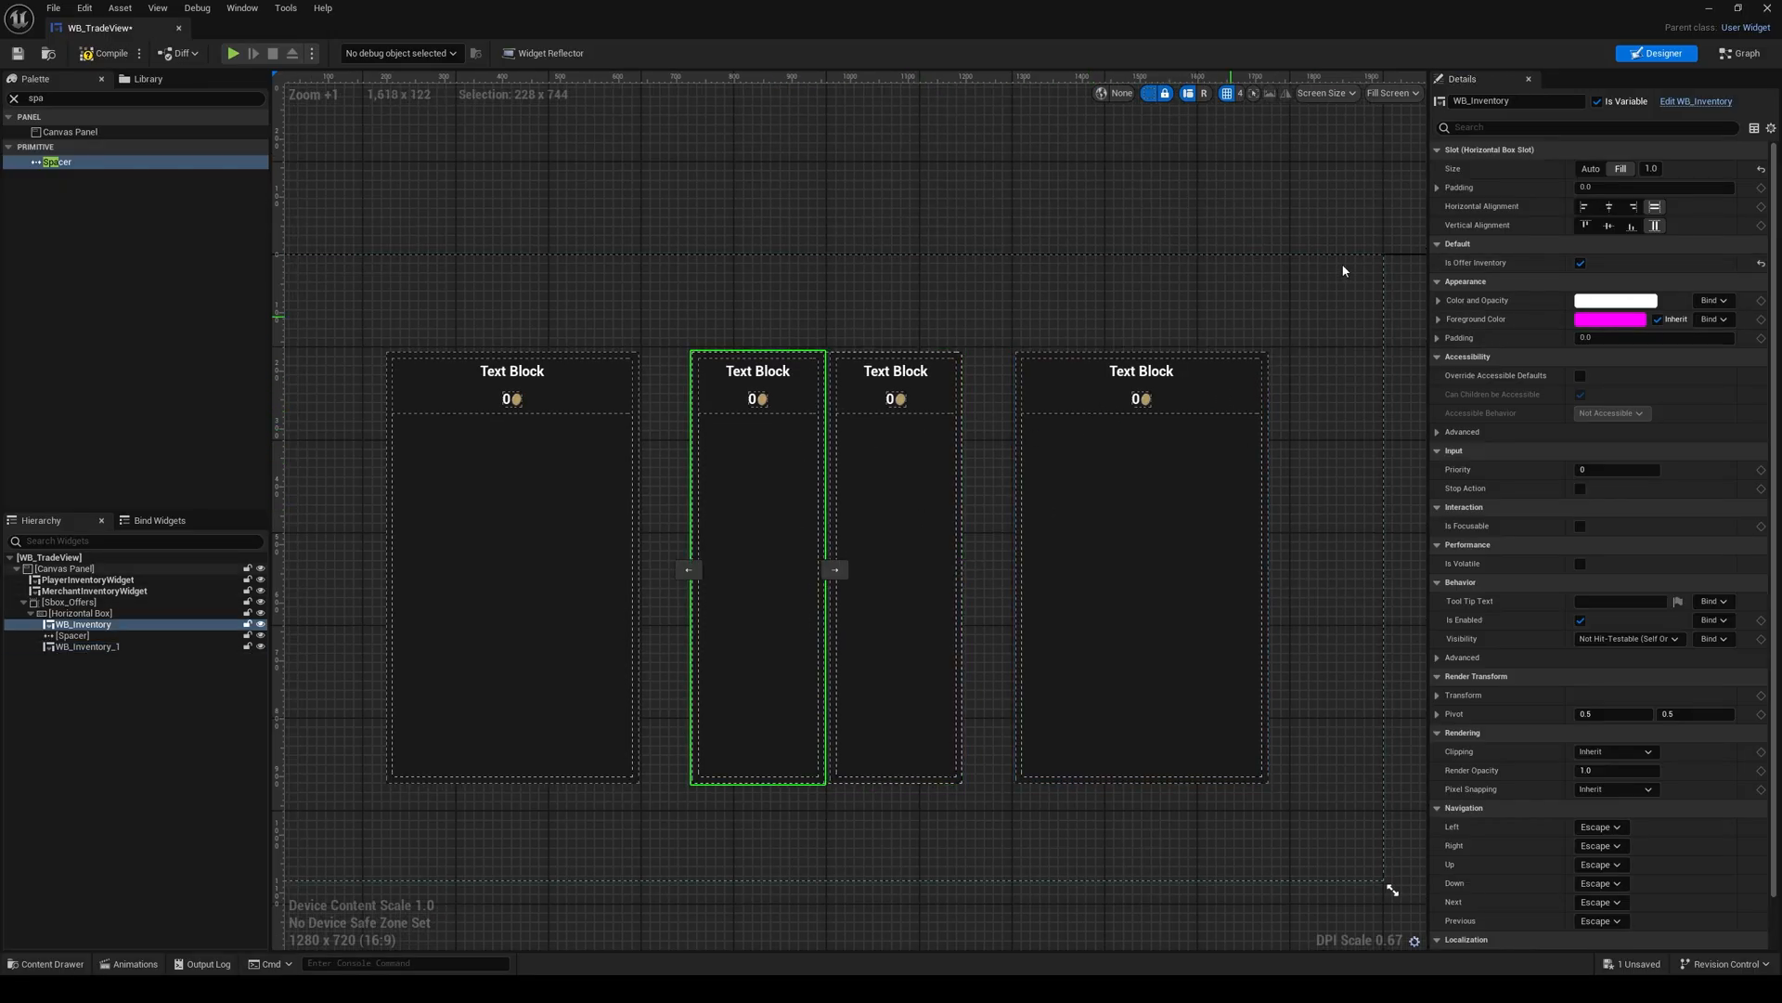
left_click(1539, 100)
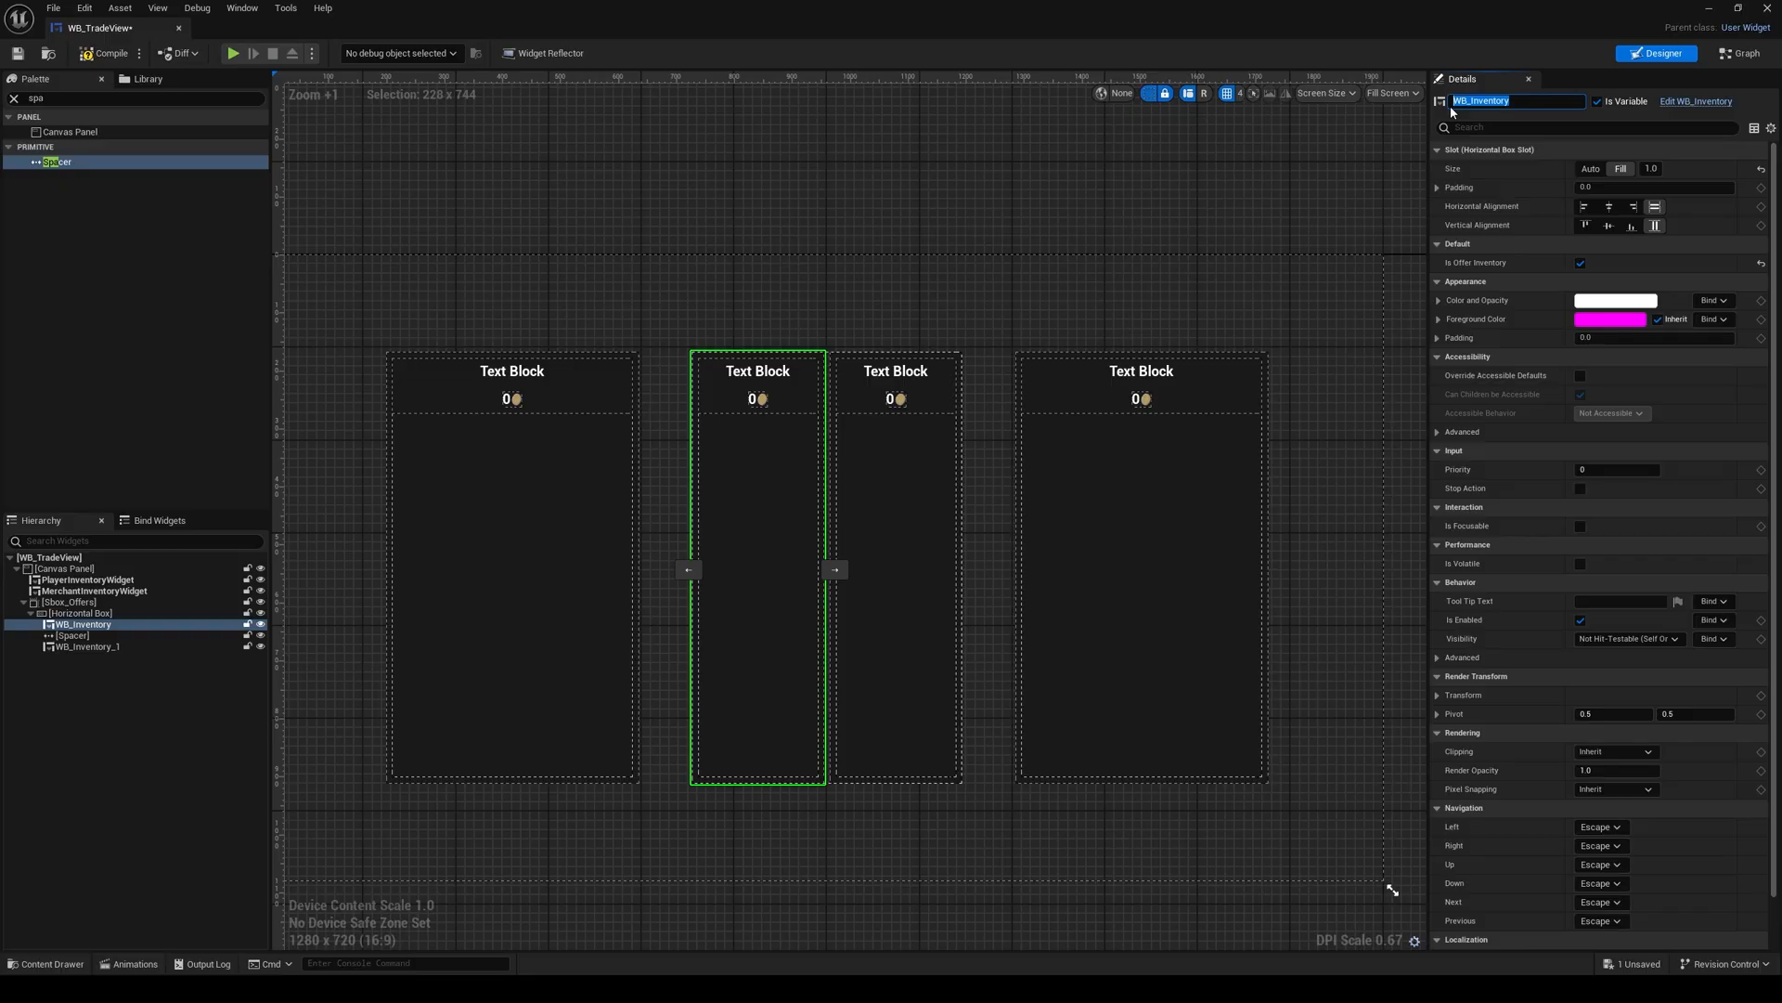
type("PlayerOfferWidget")
key("Return")
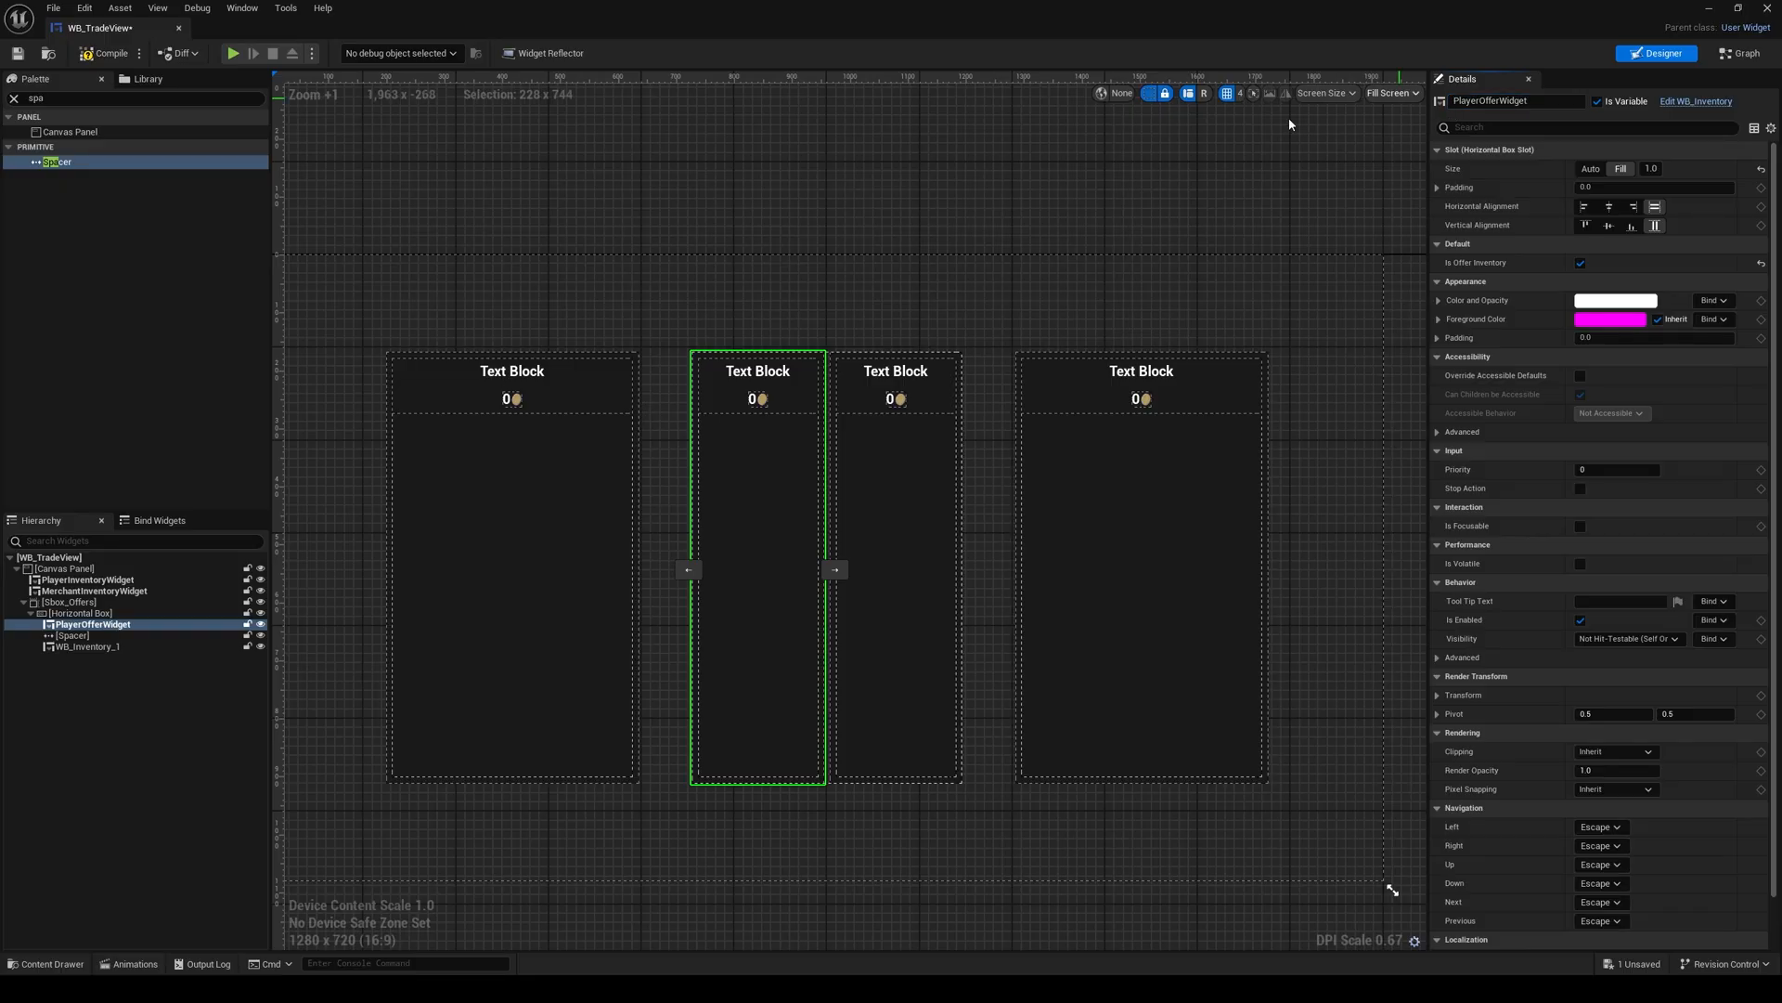
Step: Rename the second offer inventory, WB_Inventory_1, as MerchantOfferWidget
left_click(928, 431)
left_click(1457, 101)
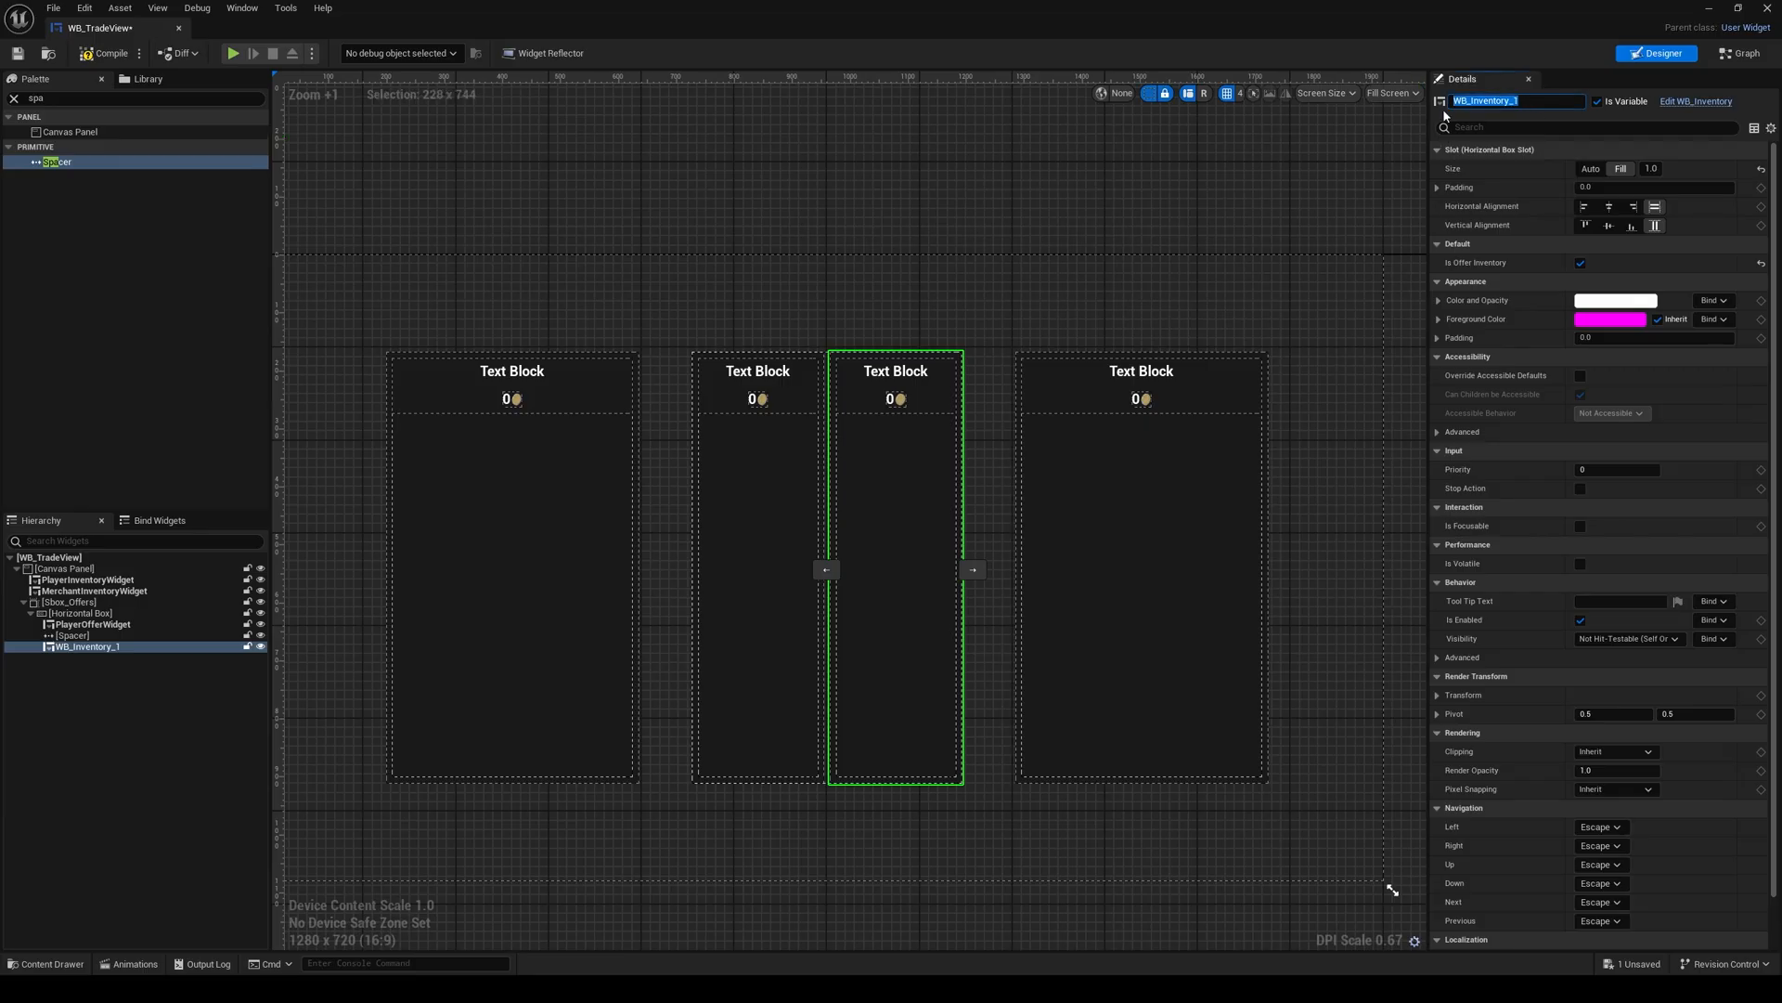
type("MerchantOfferWidget")
key("Return")
right_click_drag(710, 233, 708, 191)
left_click(708, 197)
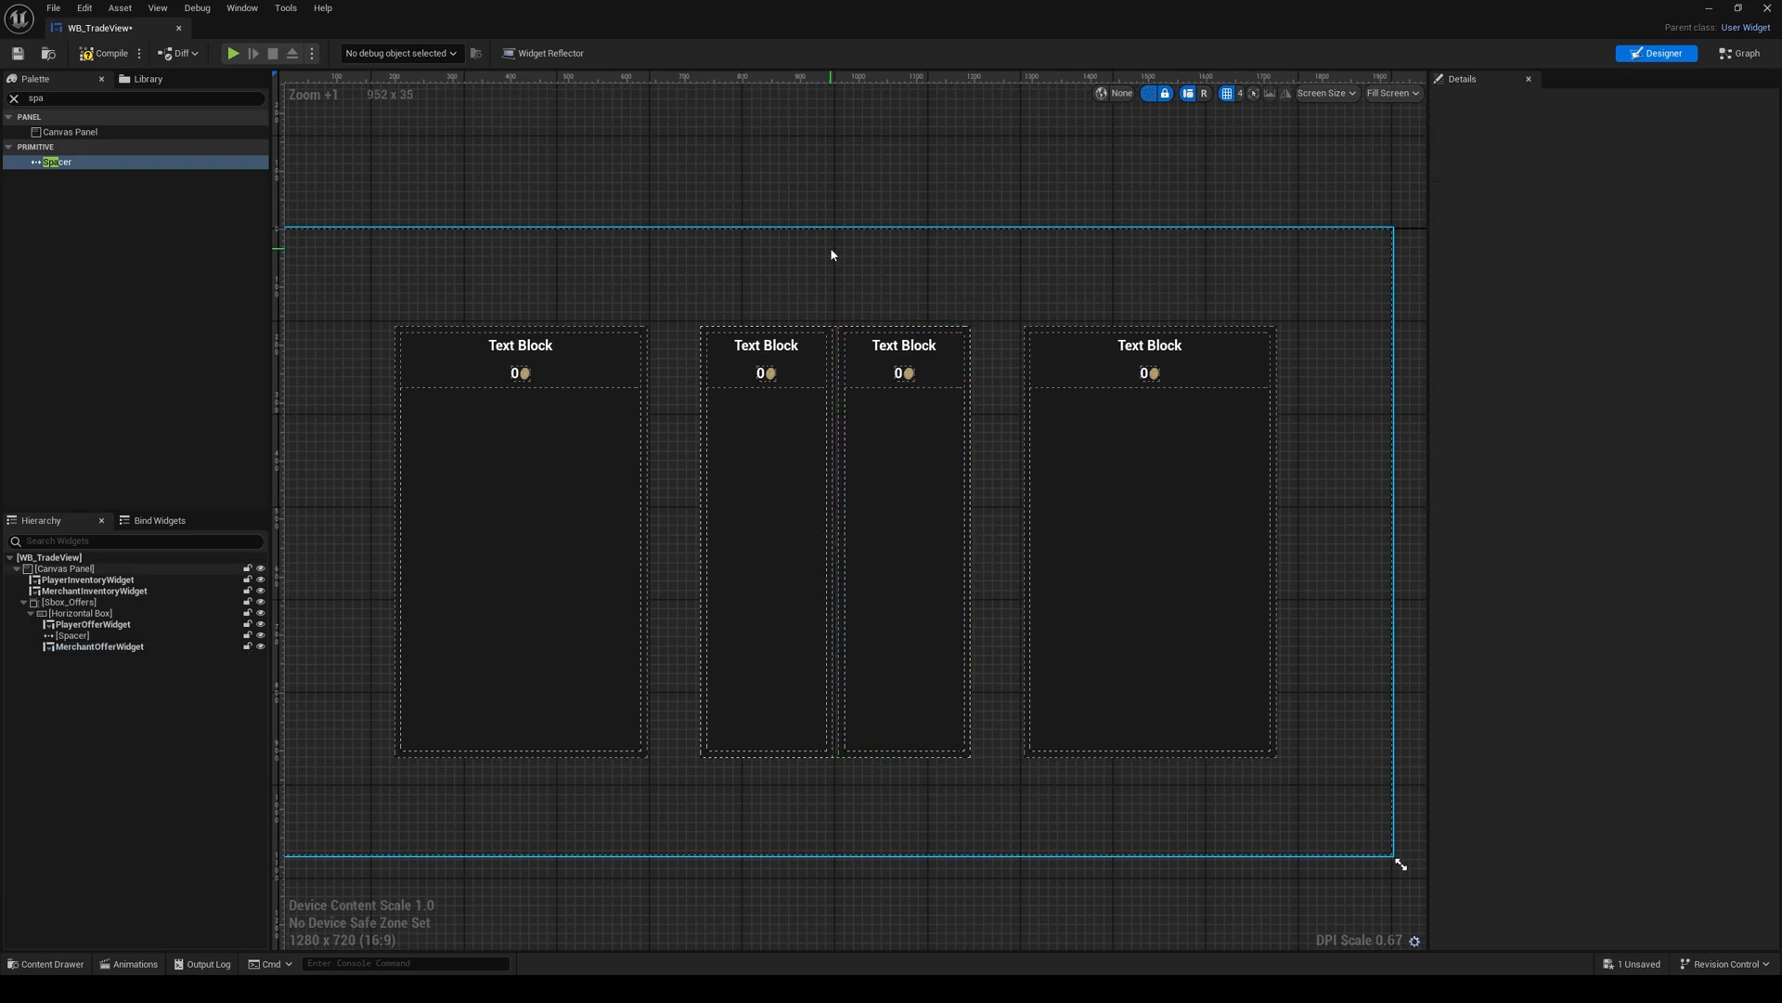
Step: Add a Horizontal Box to the Canvas Panel and anchor it to the canvas's bottom centre with matching alignment
right_click_drag(832, 254, 894, 290)
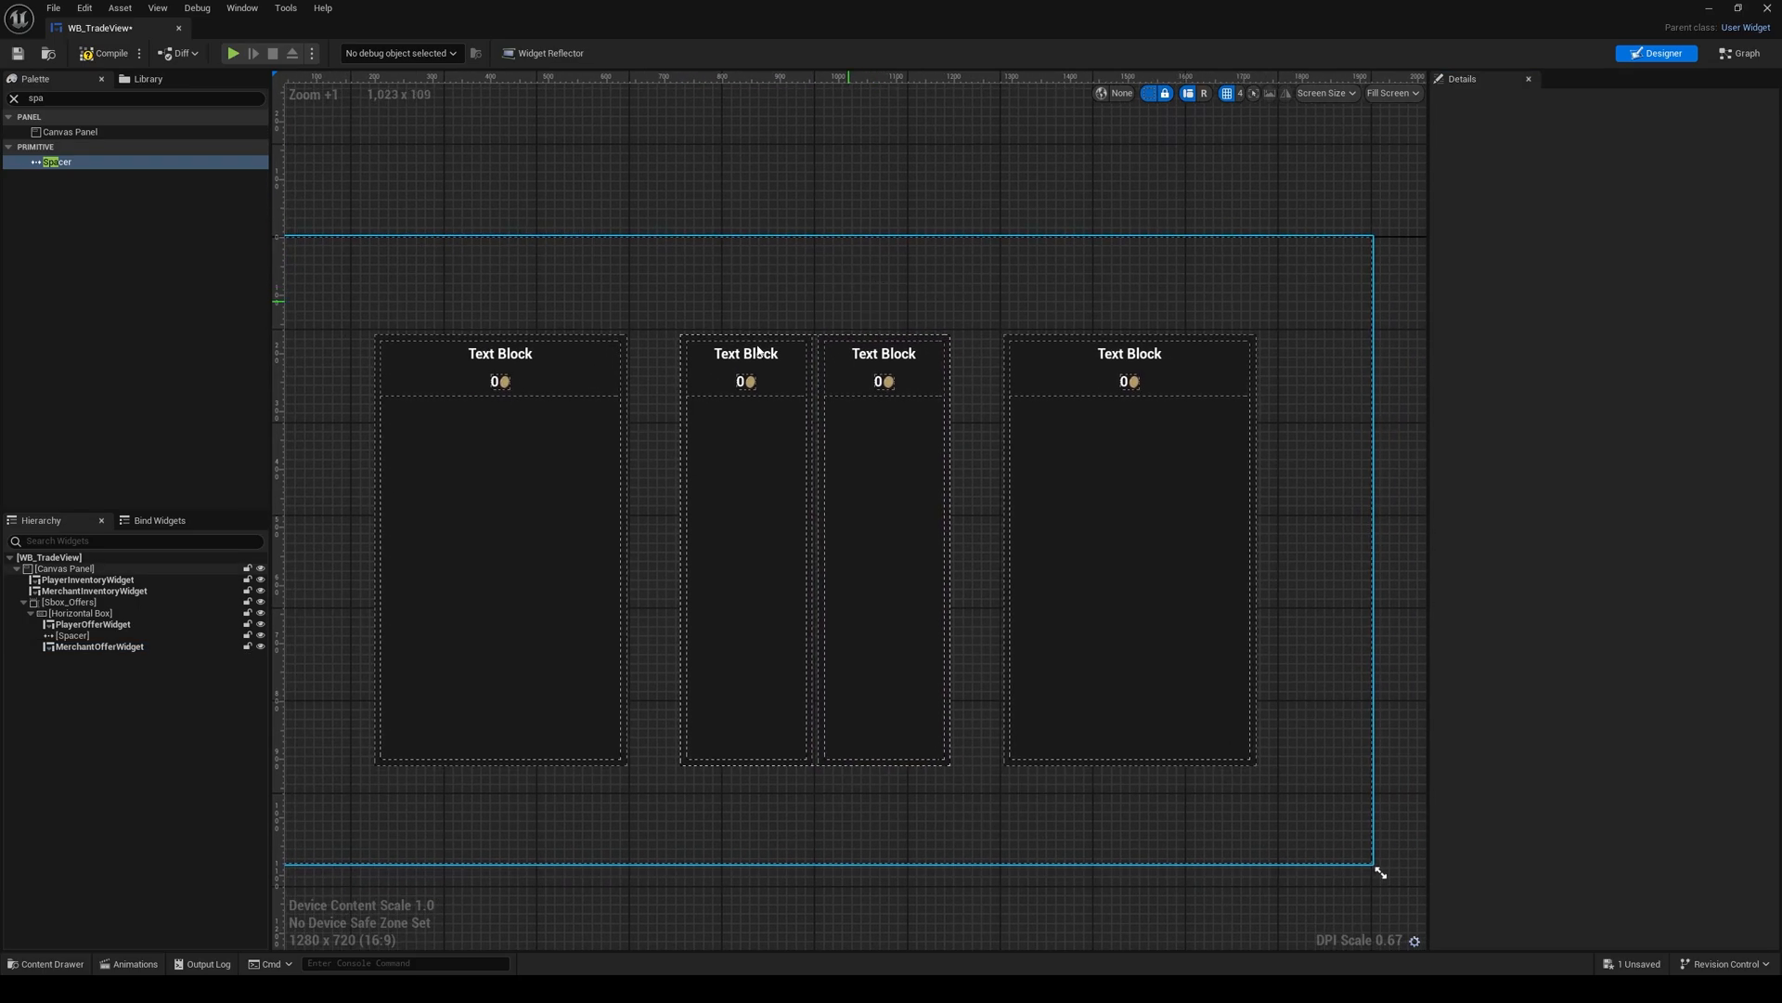
scroll(703, 423, "down", 1)
right_click_drag(738, 700, 721, 672)
left_click(15, 99)
type("hori")
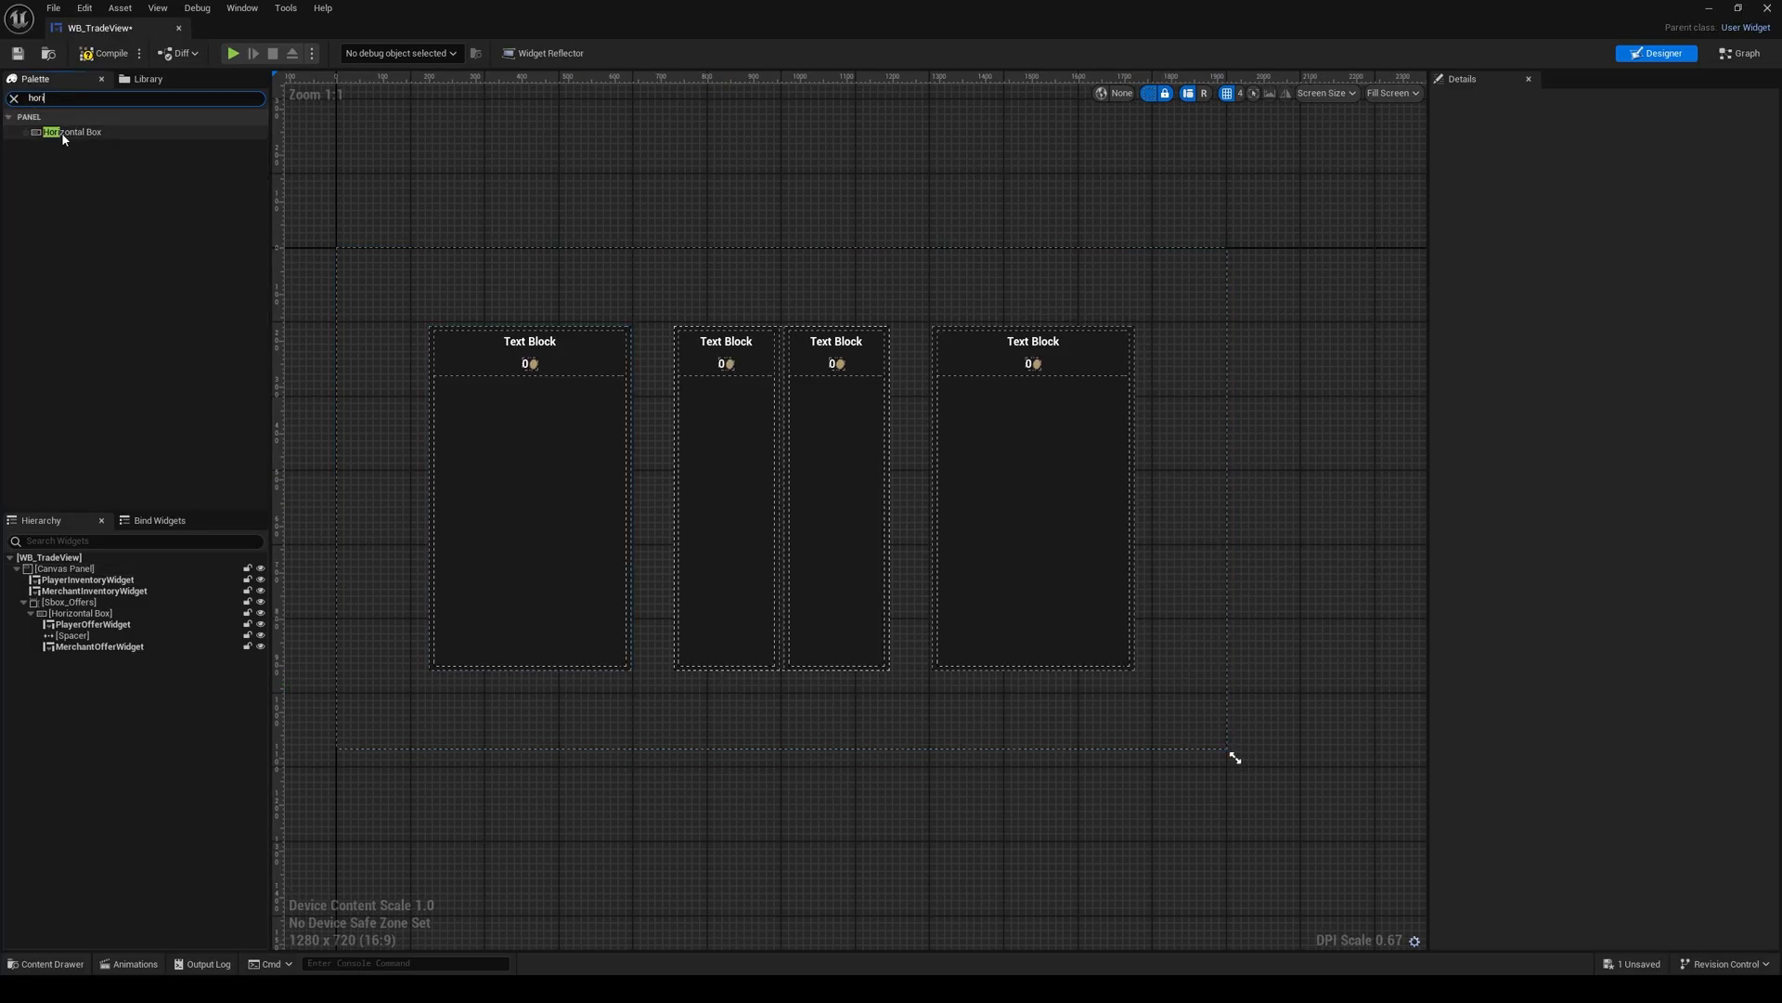
left_click_drag(74, 132, 67, 568)
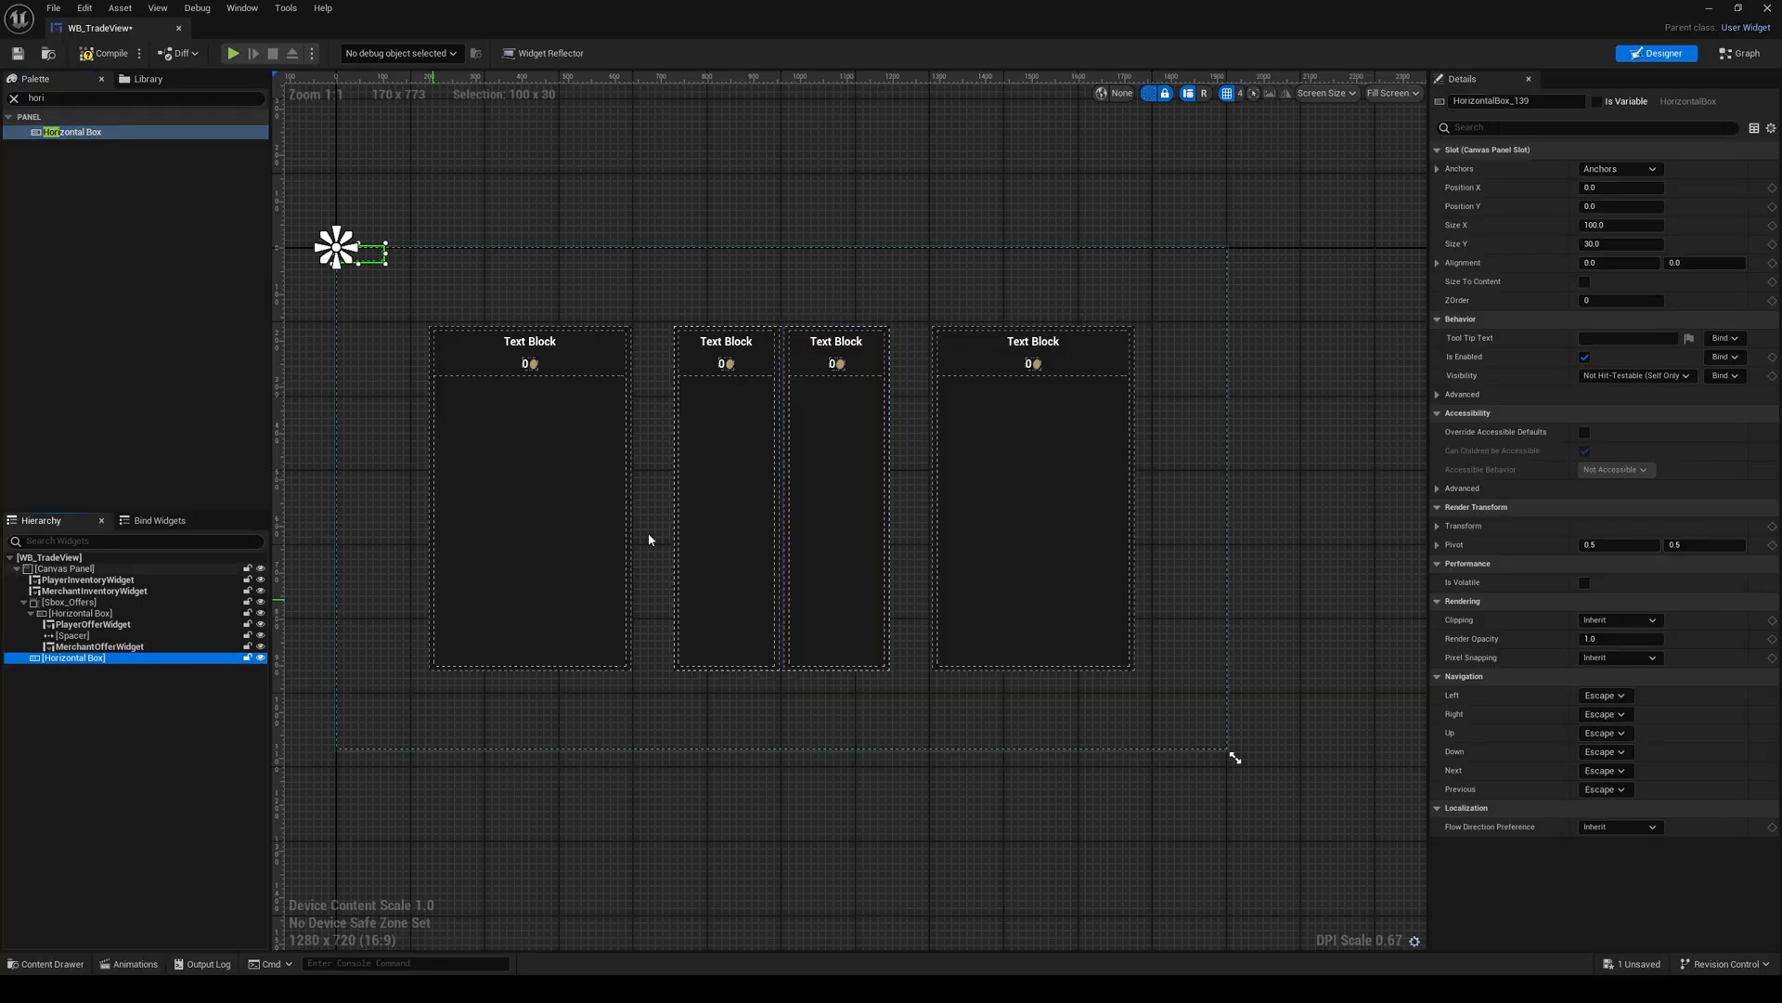
left_click(1620, 169)
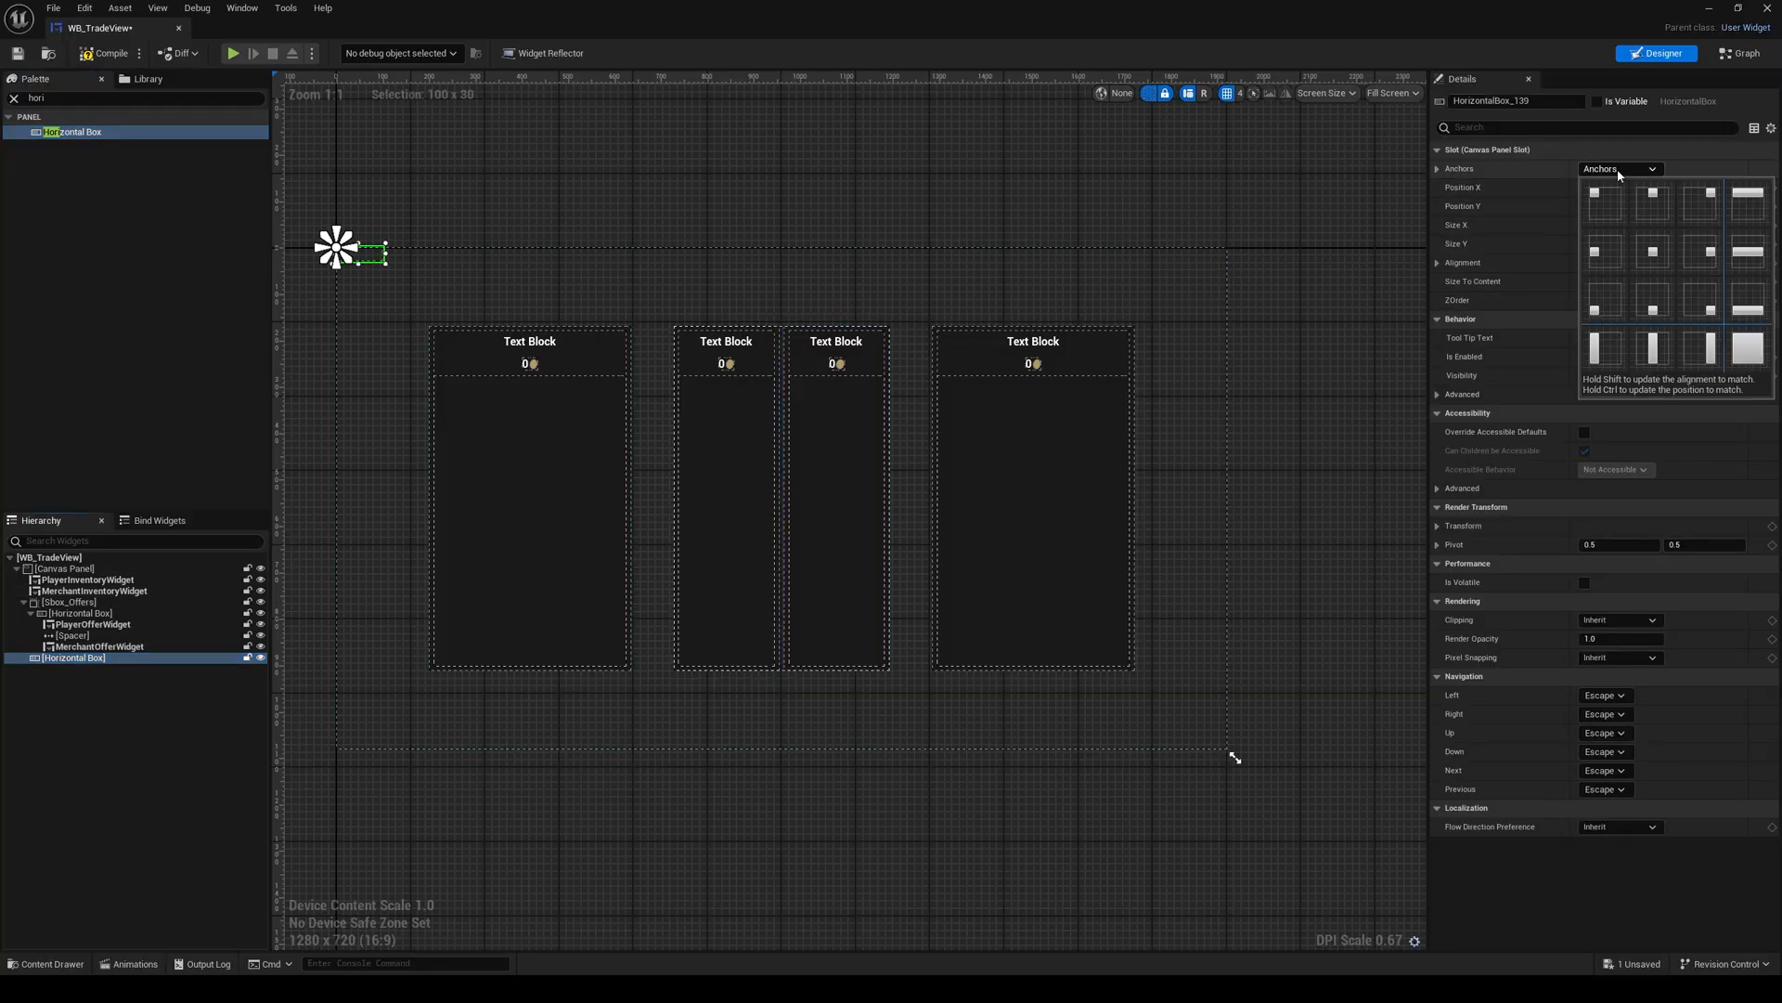
left_click(1656, 293, "shift")
Step: Add a WB Custom Button to the bottom-anchored Horizontal Box and duplicate it
scroll(838, 717, "up", 1)
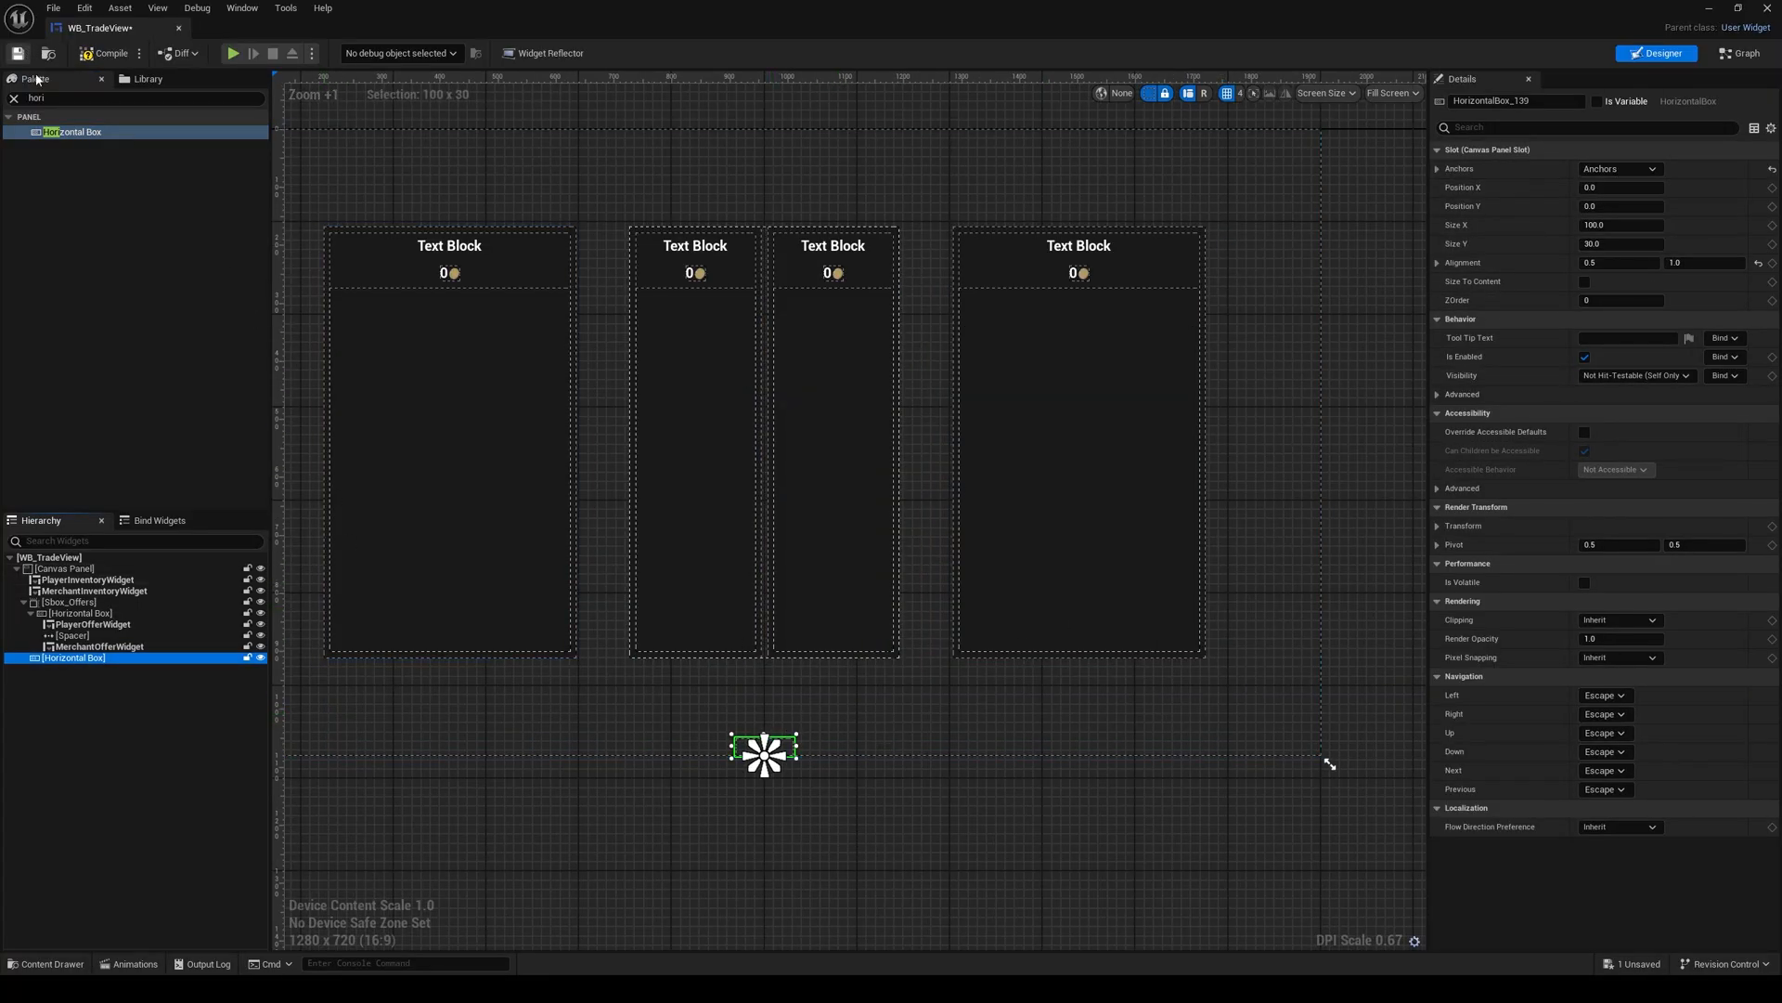
double_click(37, 97)
type("but")
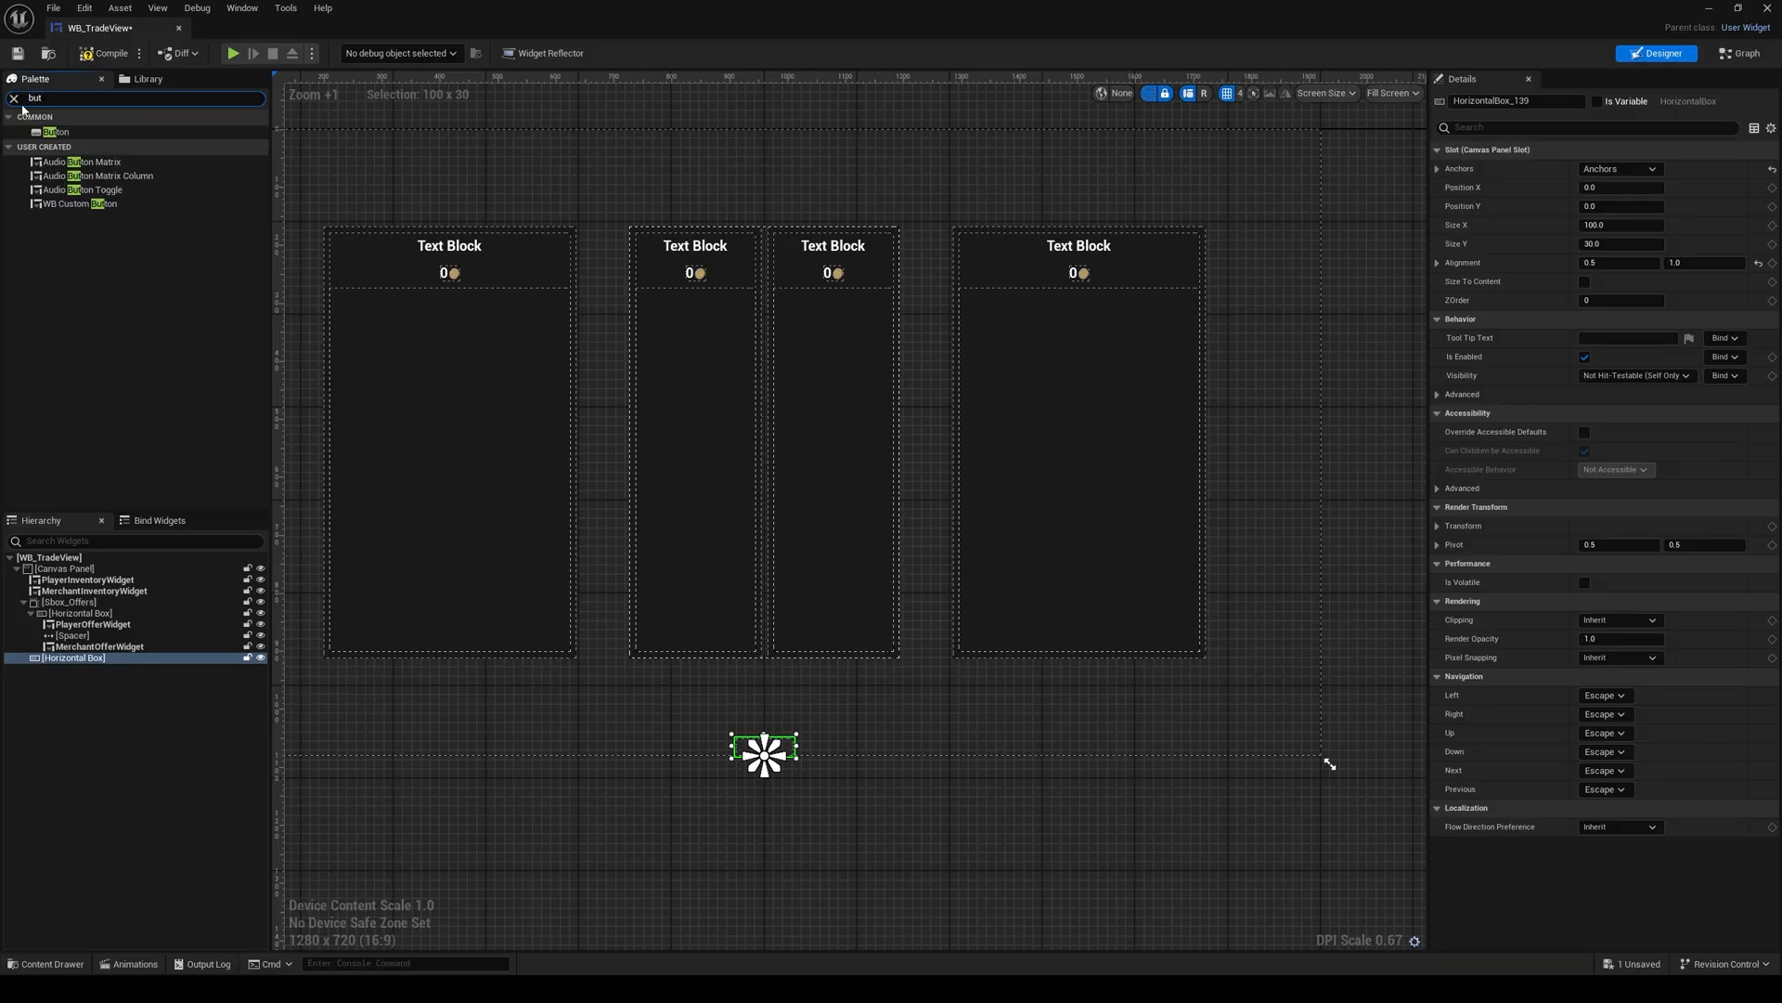
left_click_drag(71, 204, 97, 659)
left_click(97, 669)
key("ctrl+d")
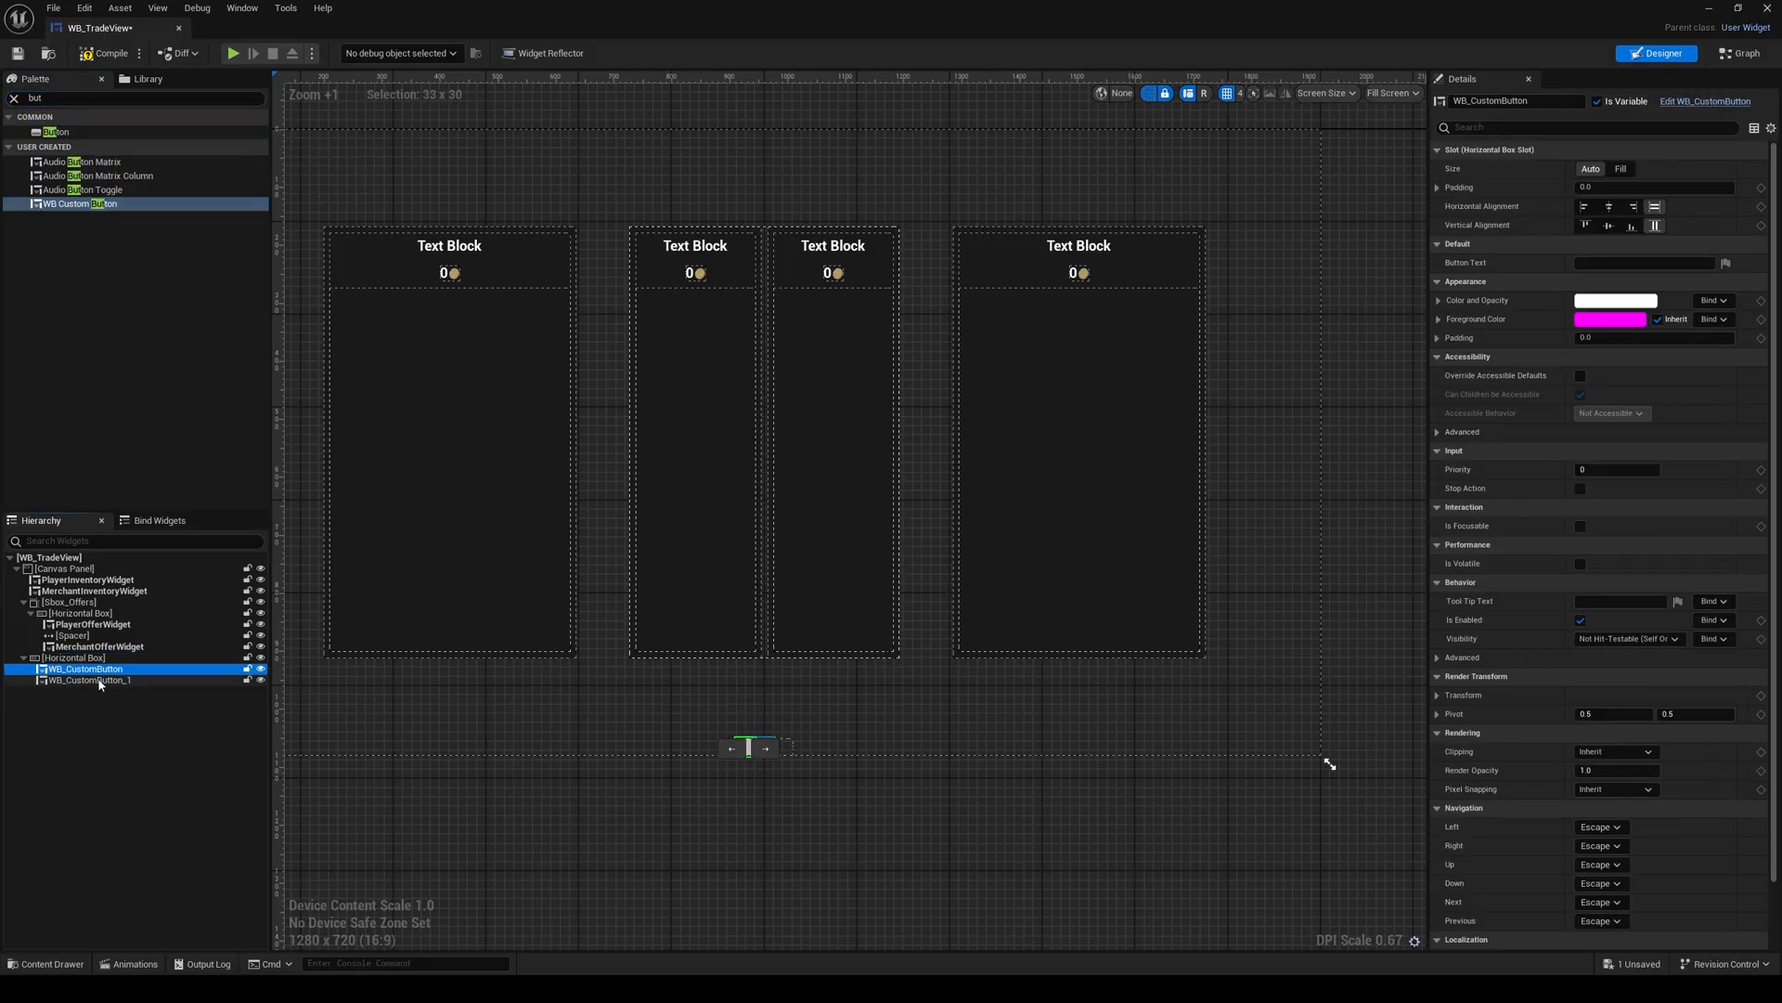
Step: Set both custom buttons' slot size to Fill and their slot padding to 5
left_click(93, 680, "ctrl")
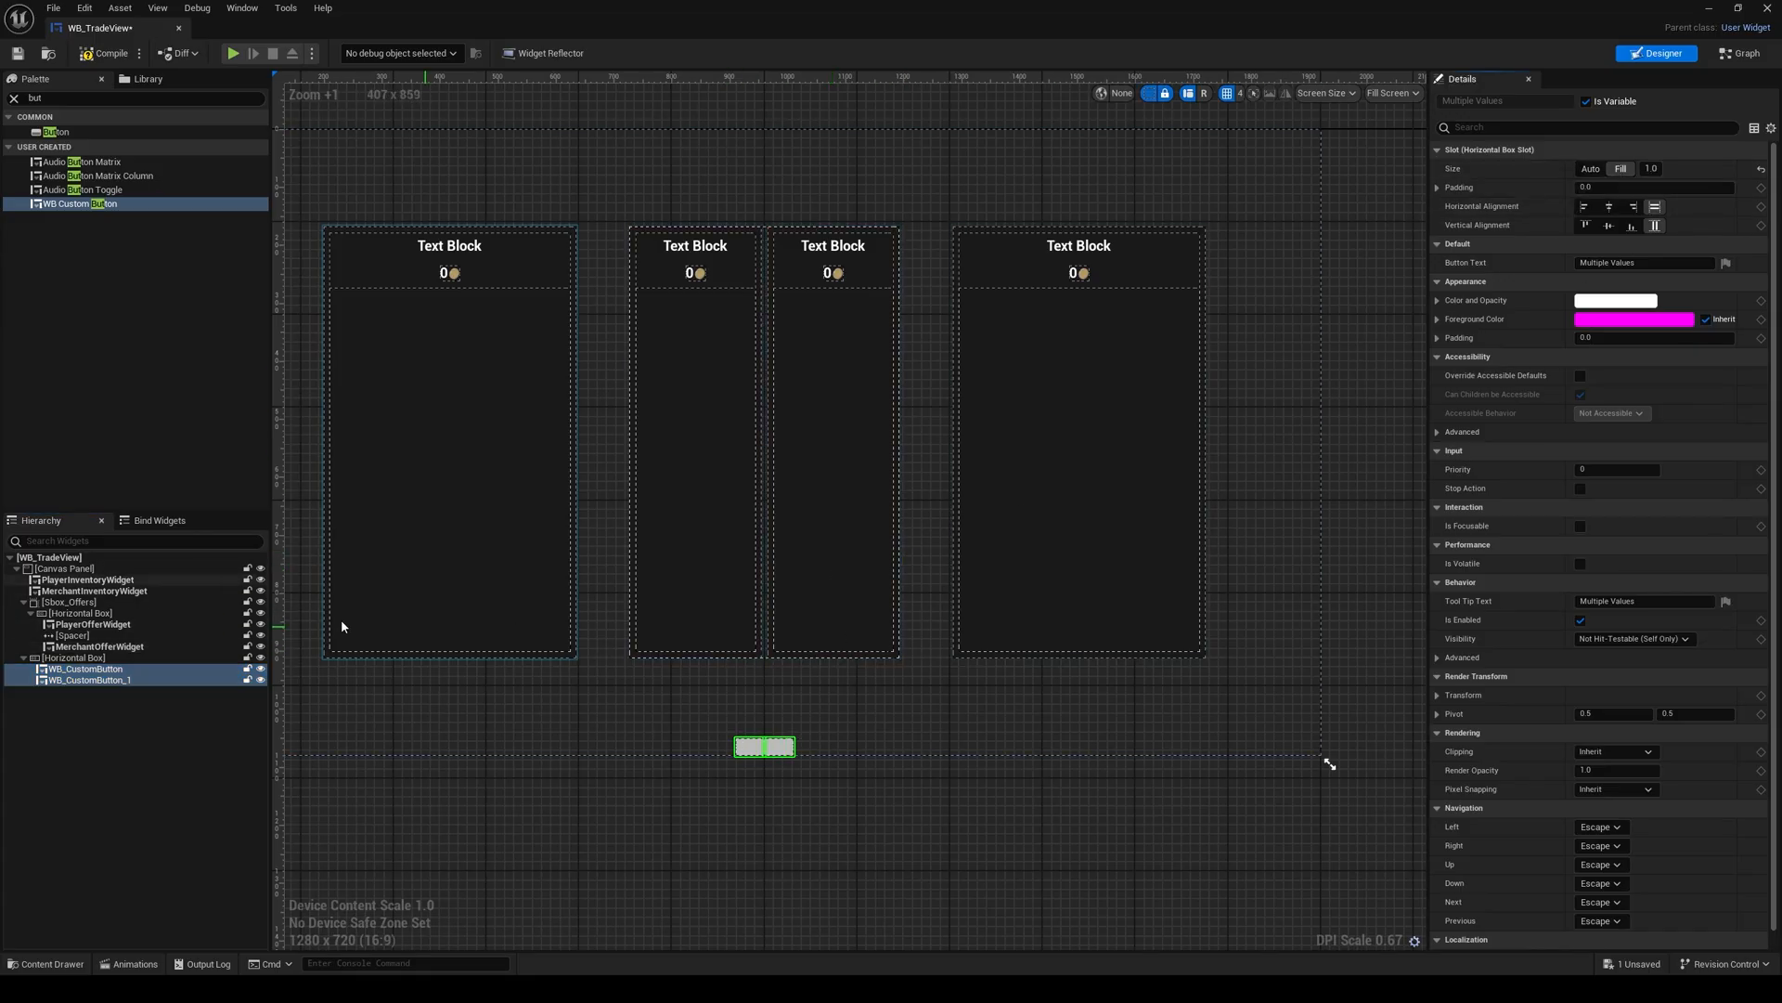
left_click(1620, 169)
left_click(1617, 187)
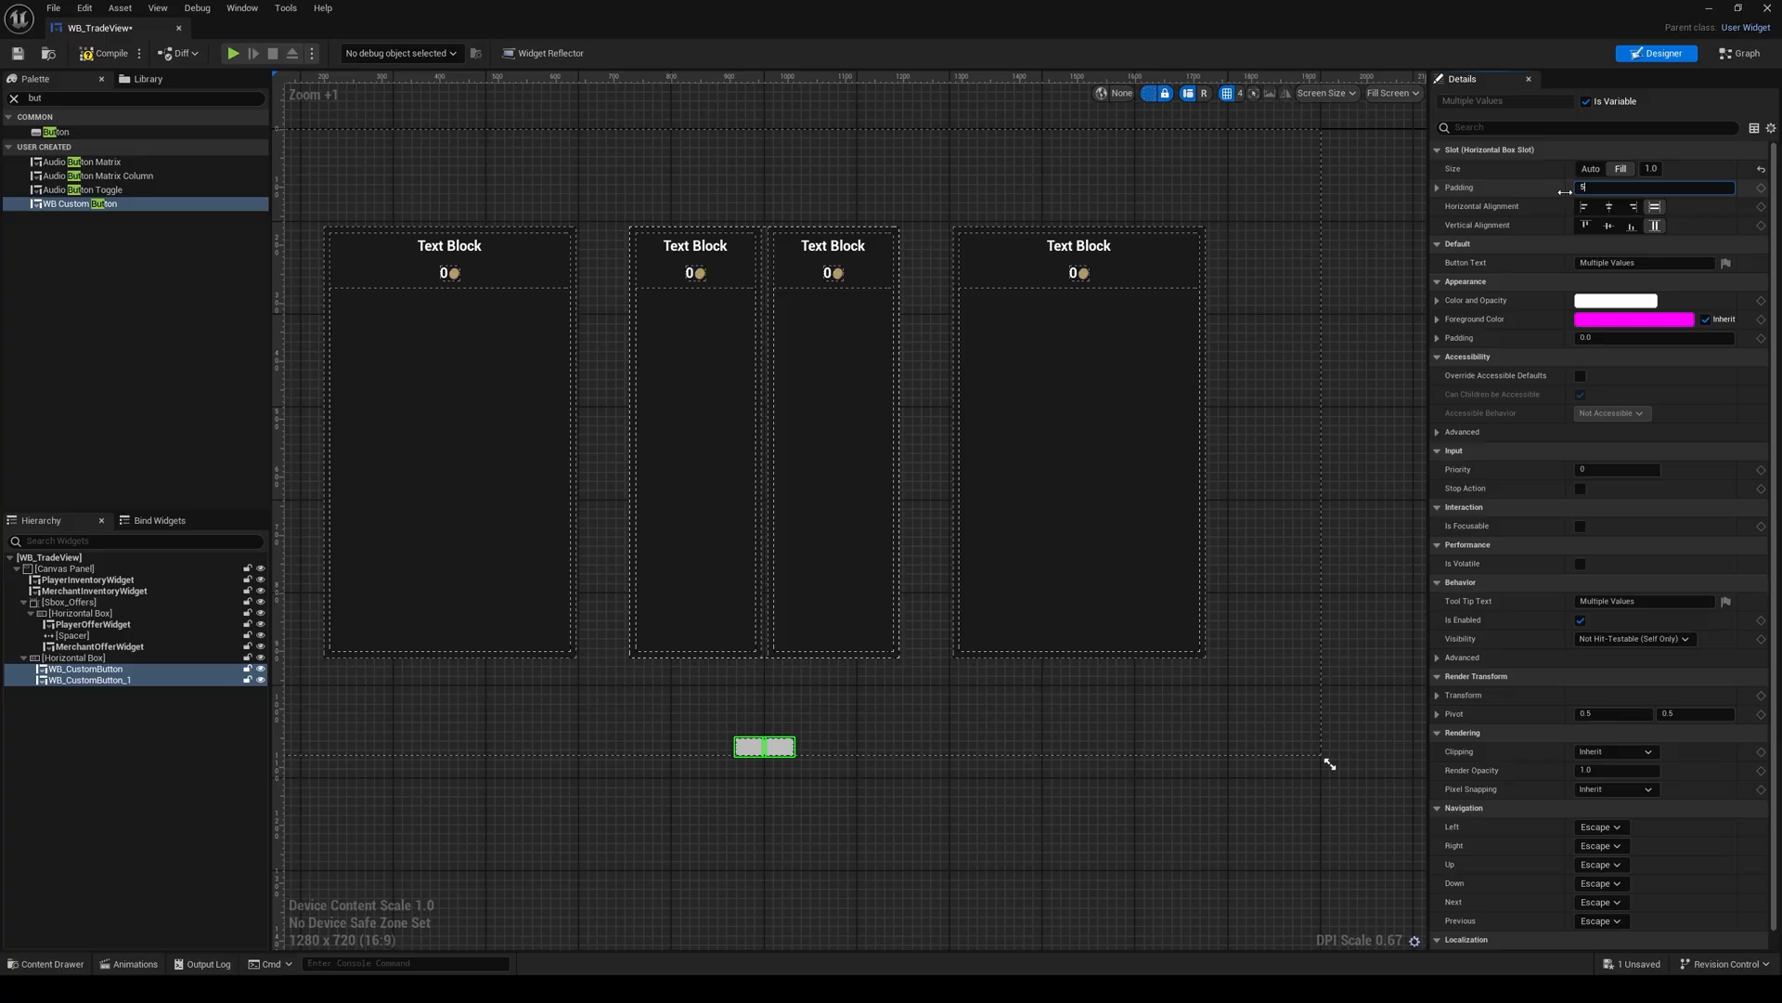
key("Return")
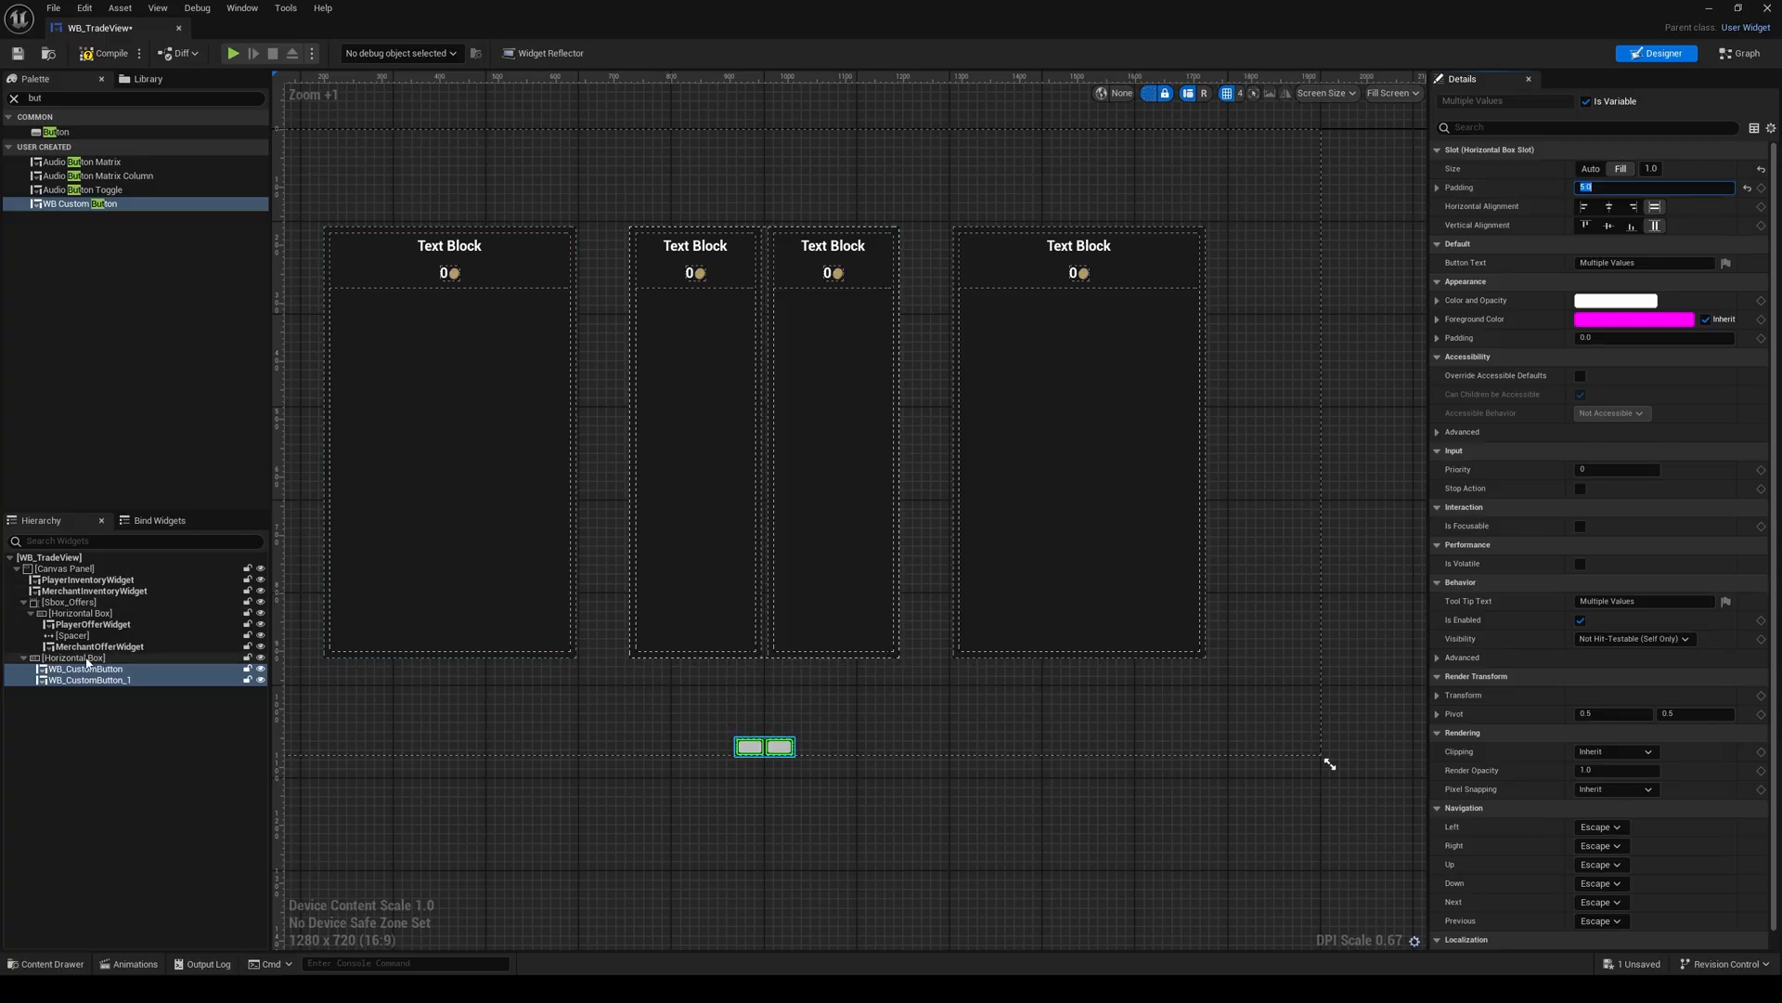
Step: Set the first custom button's Button Text to Accept and rename the widget as ButtonAccept
left_click(749, 746)
left_click(1594, 263)
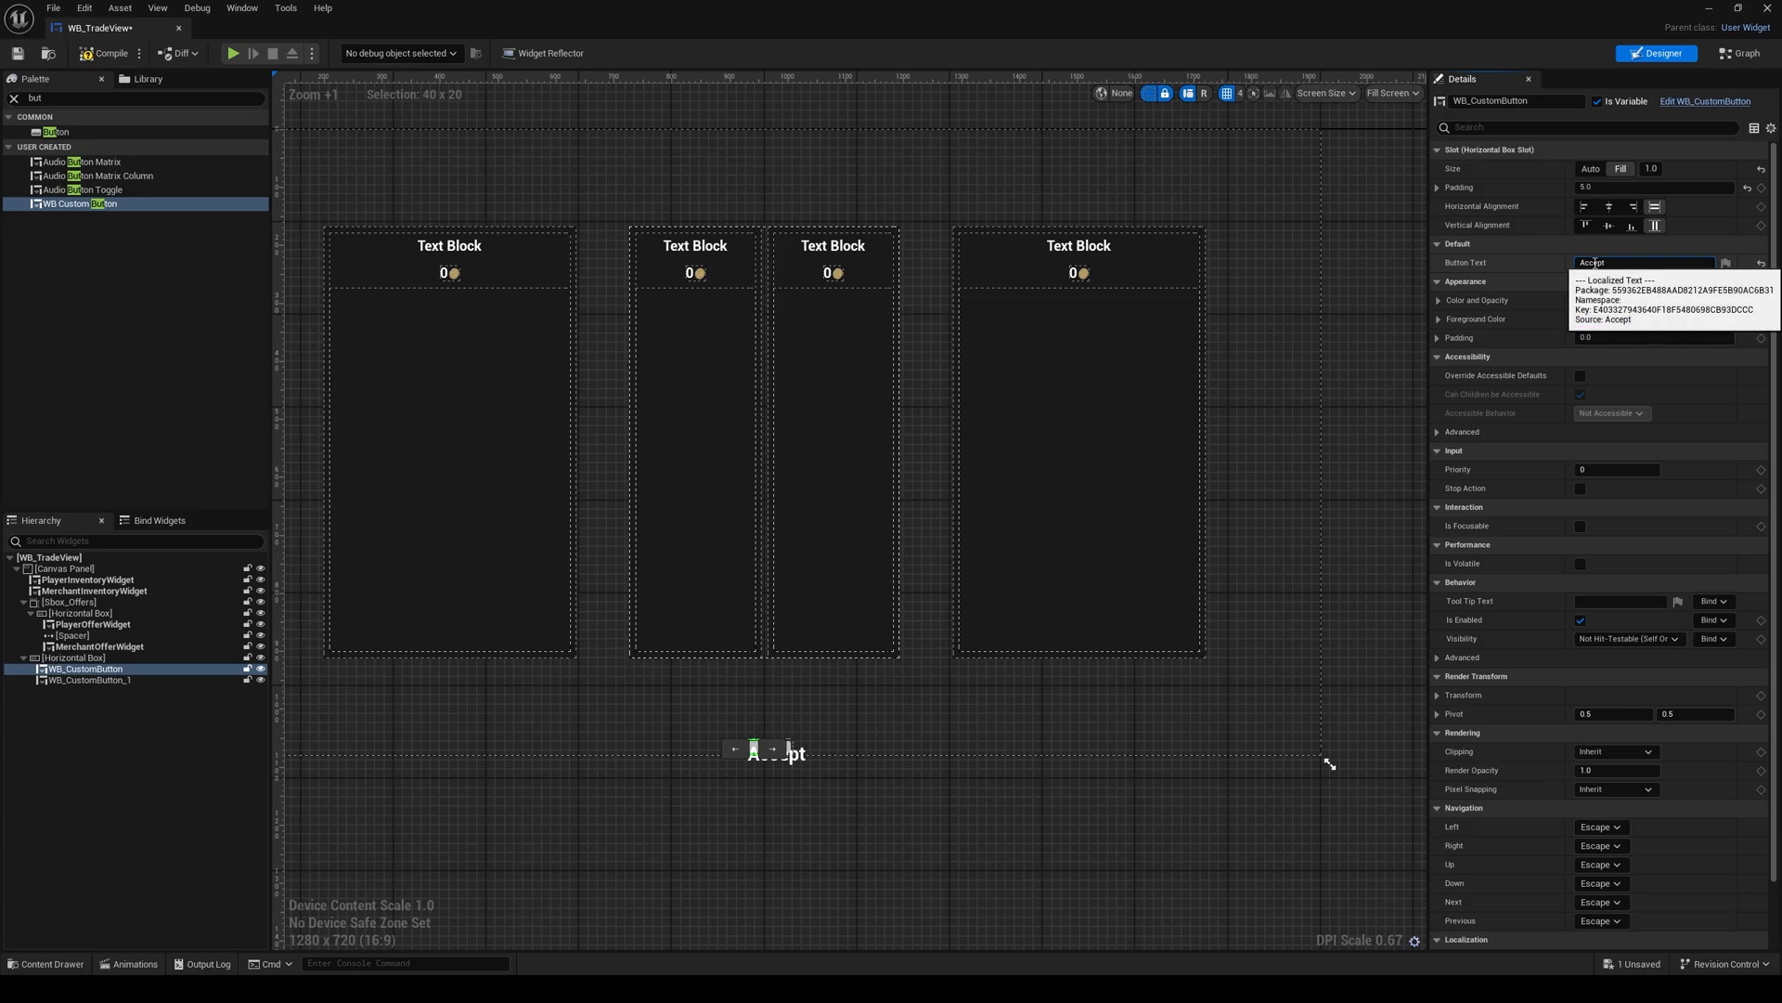
left_click(1485, 102)
key("BackSpace")
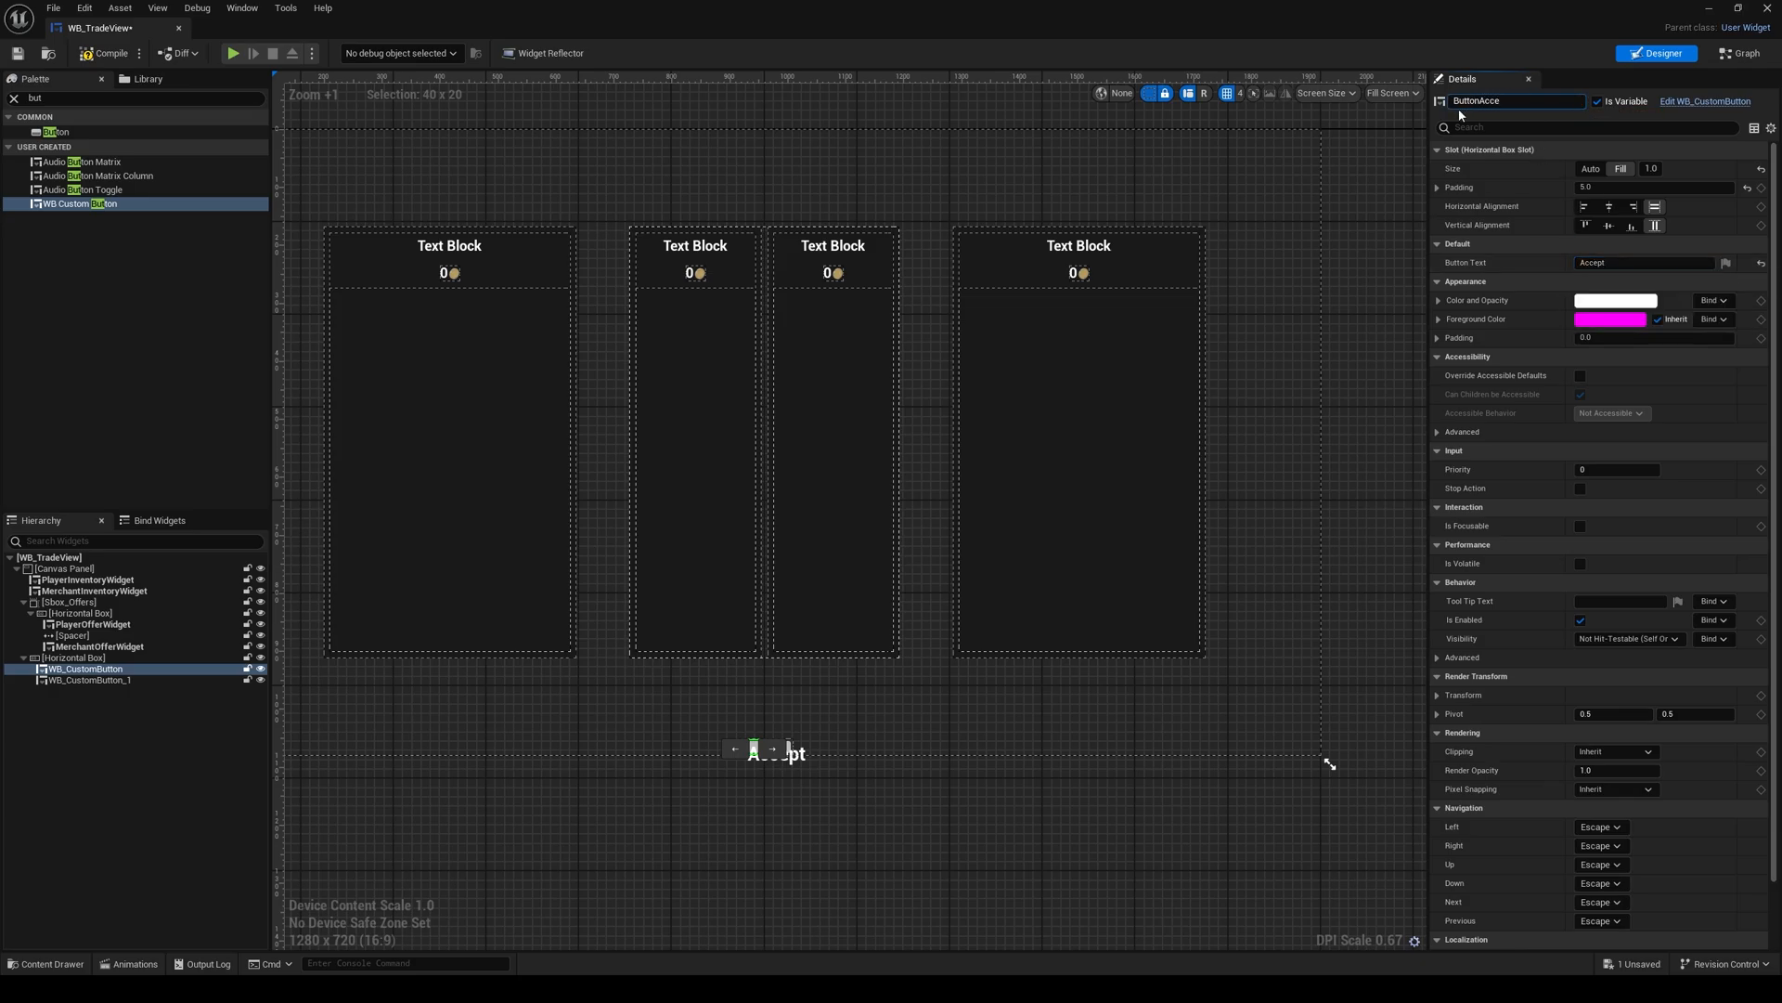
key("Return")
Step: Set the second custom button's Button Text to Cancel and rename the widget as ButtonCancel
left_click(90, 679)
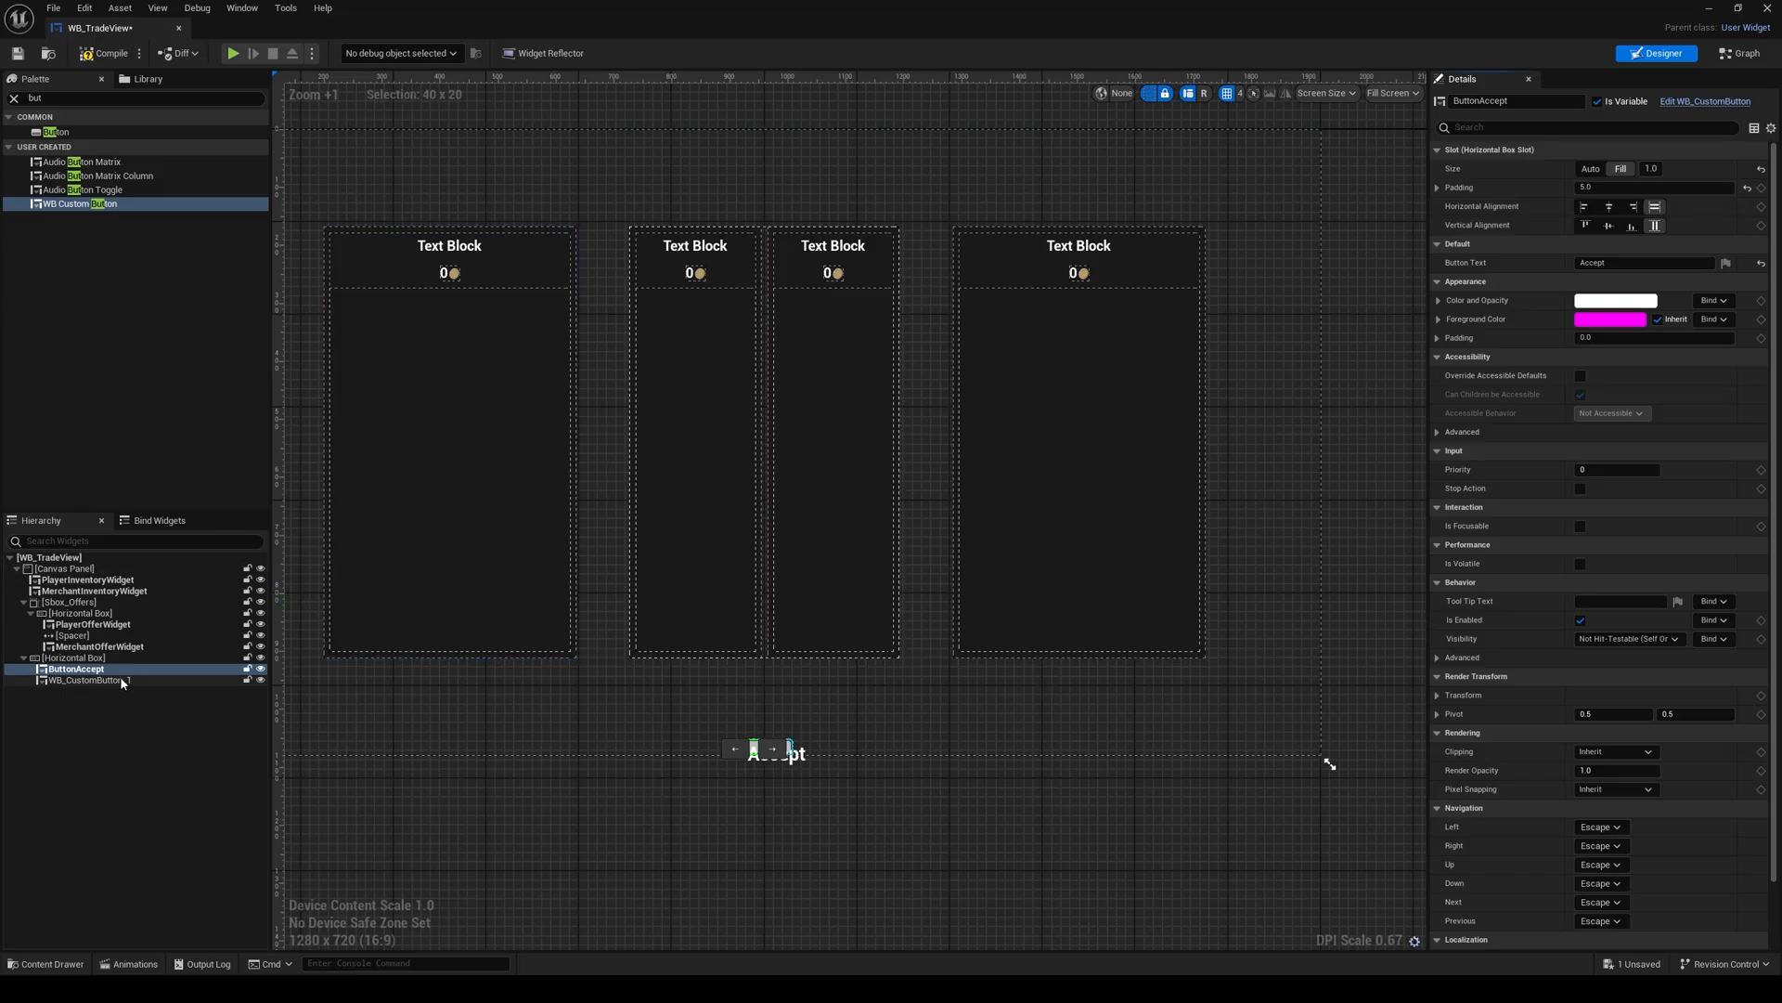
left_click(1628, 263)
type("Cancel")
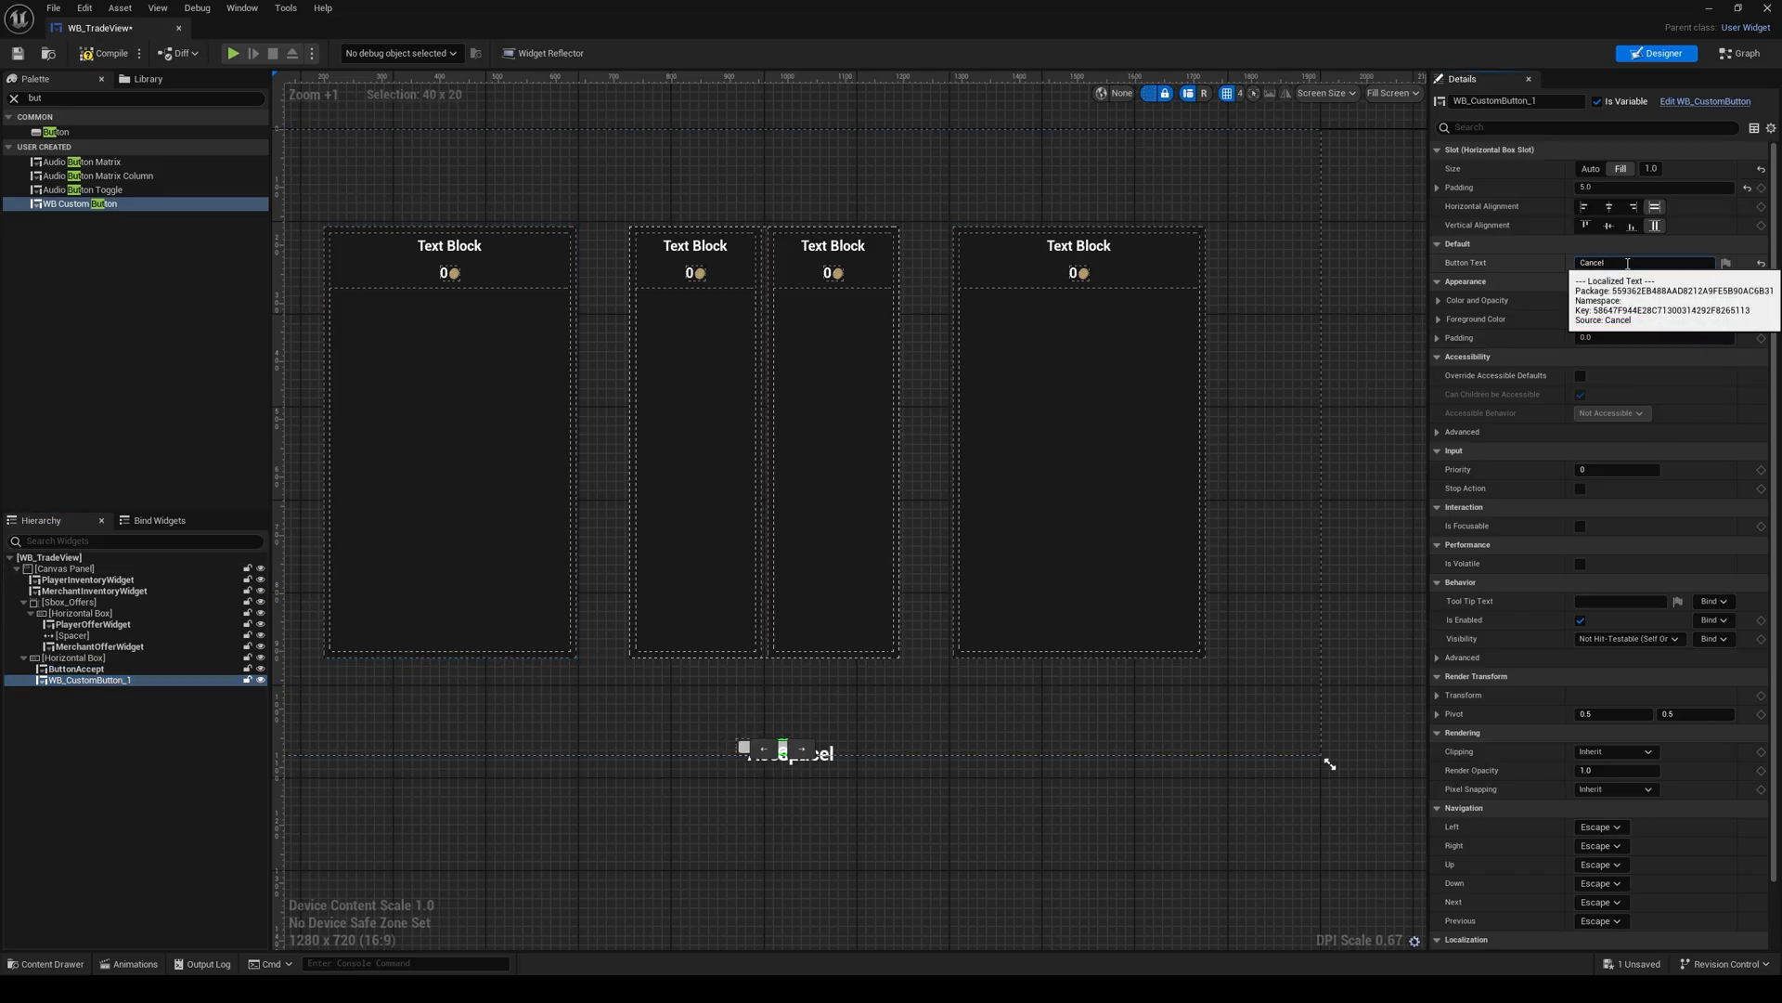
key("Return")
left_click_drag(1564, 104, 1434, 119)
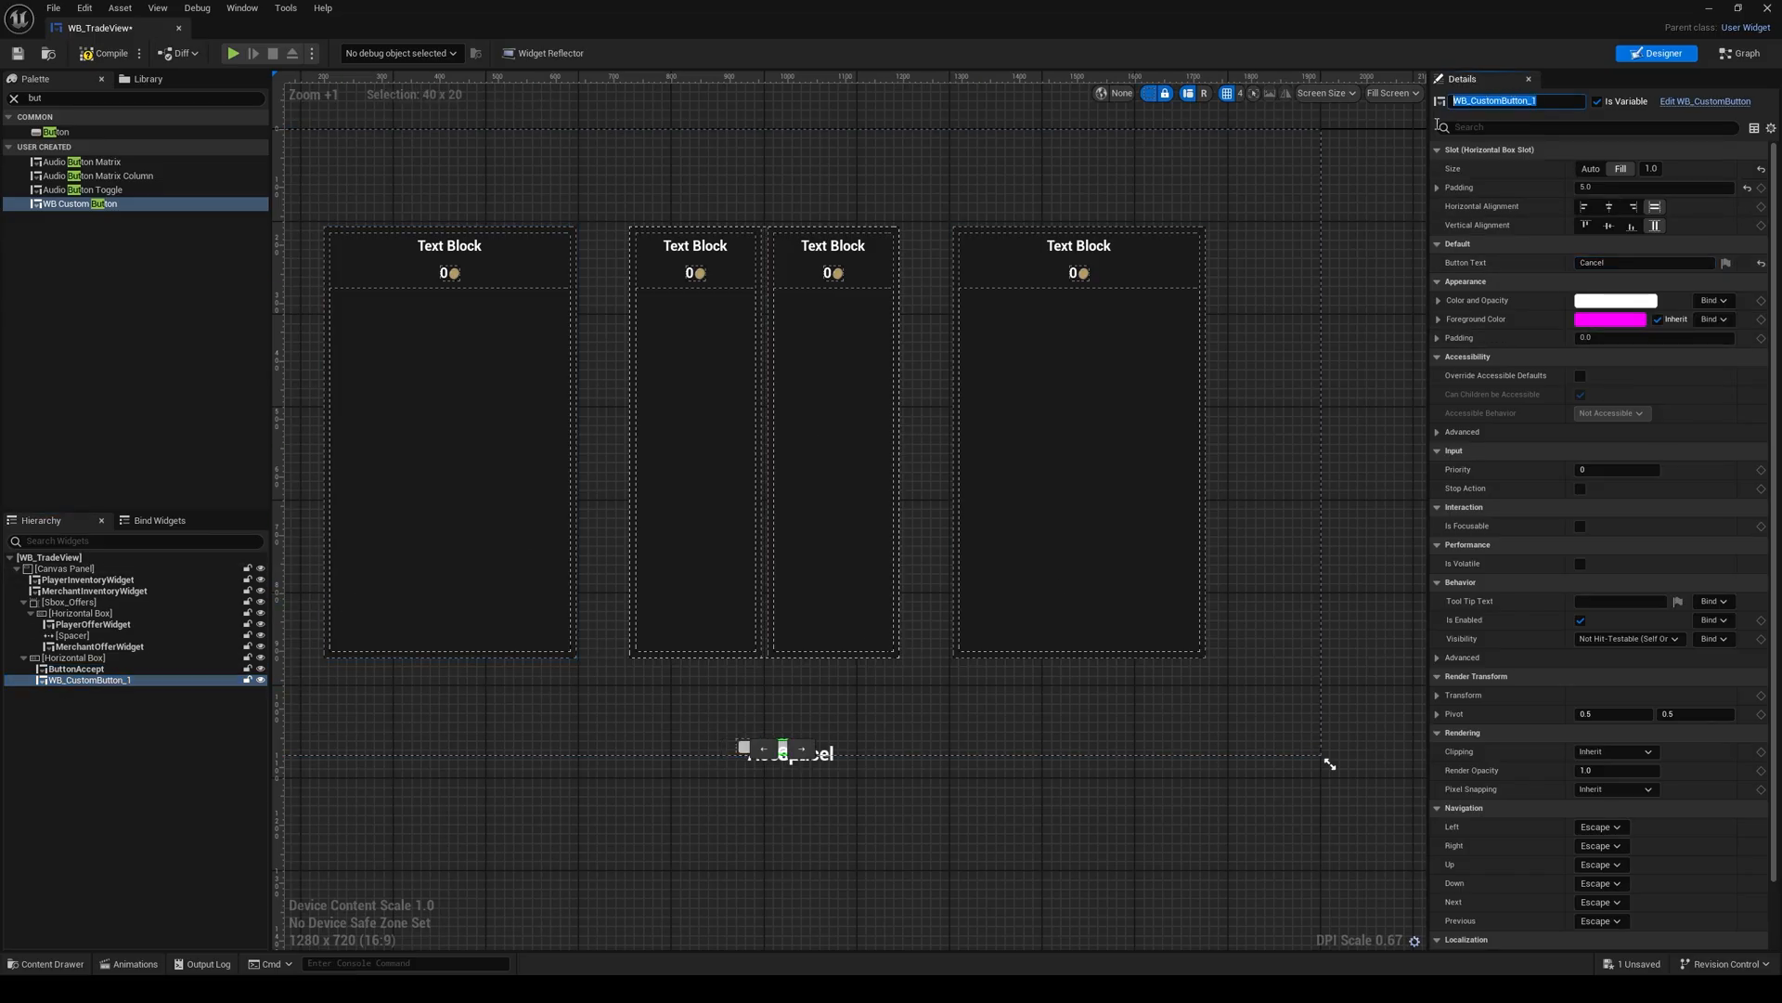
type("ButtonCancel")
key("Return")
Step: Enable Size To Content on the Horizontal Box holding the two buttons and set its Position Y to -60
left_click(56, 659)
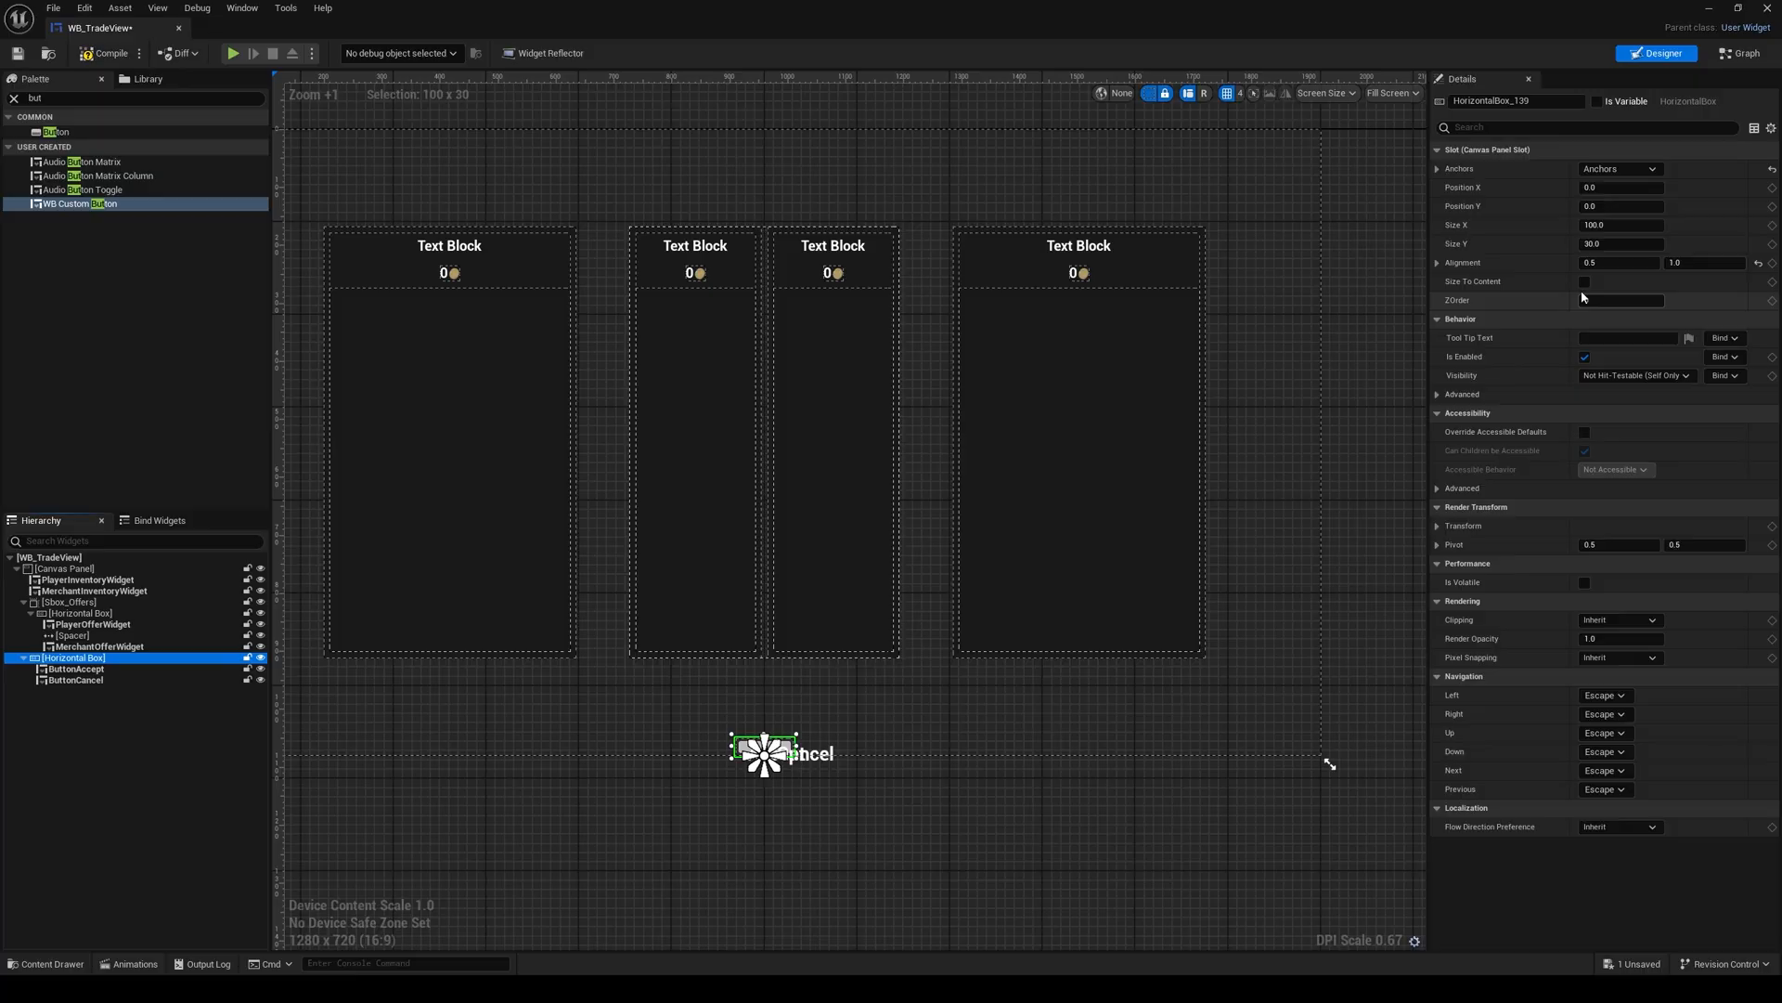
left_click(1585, 281)
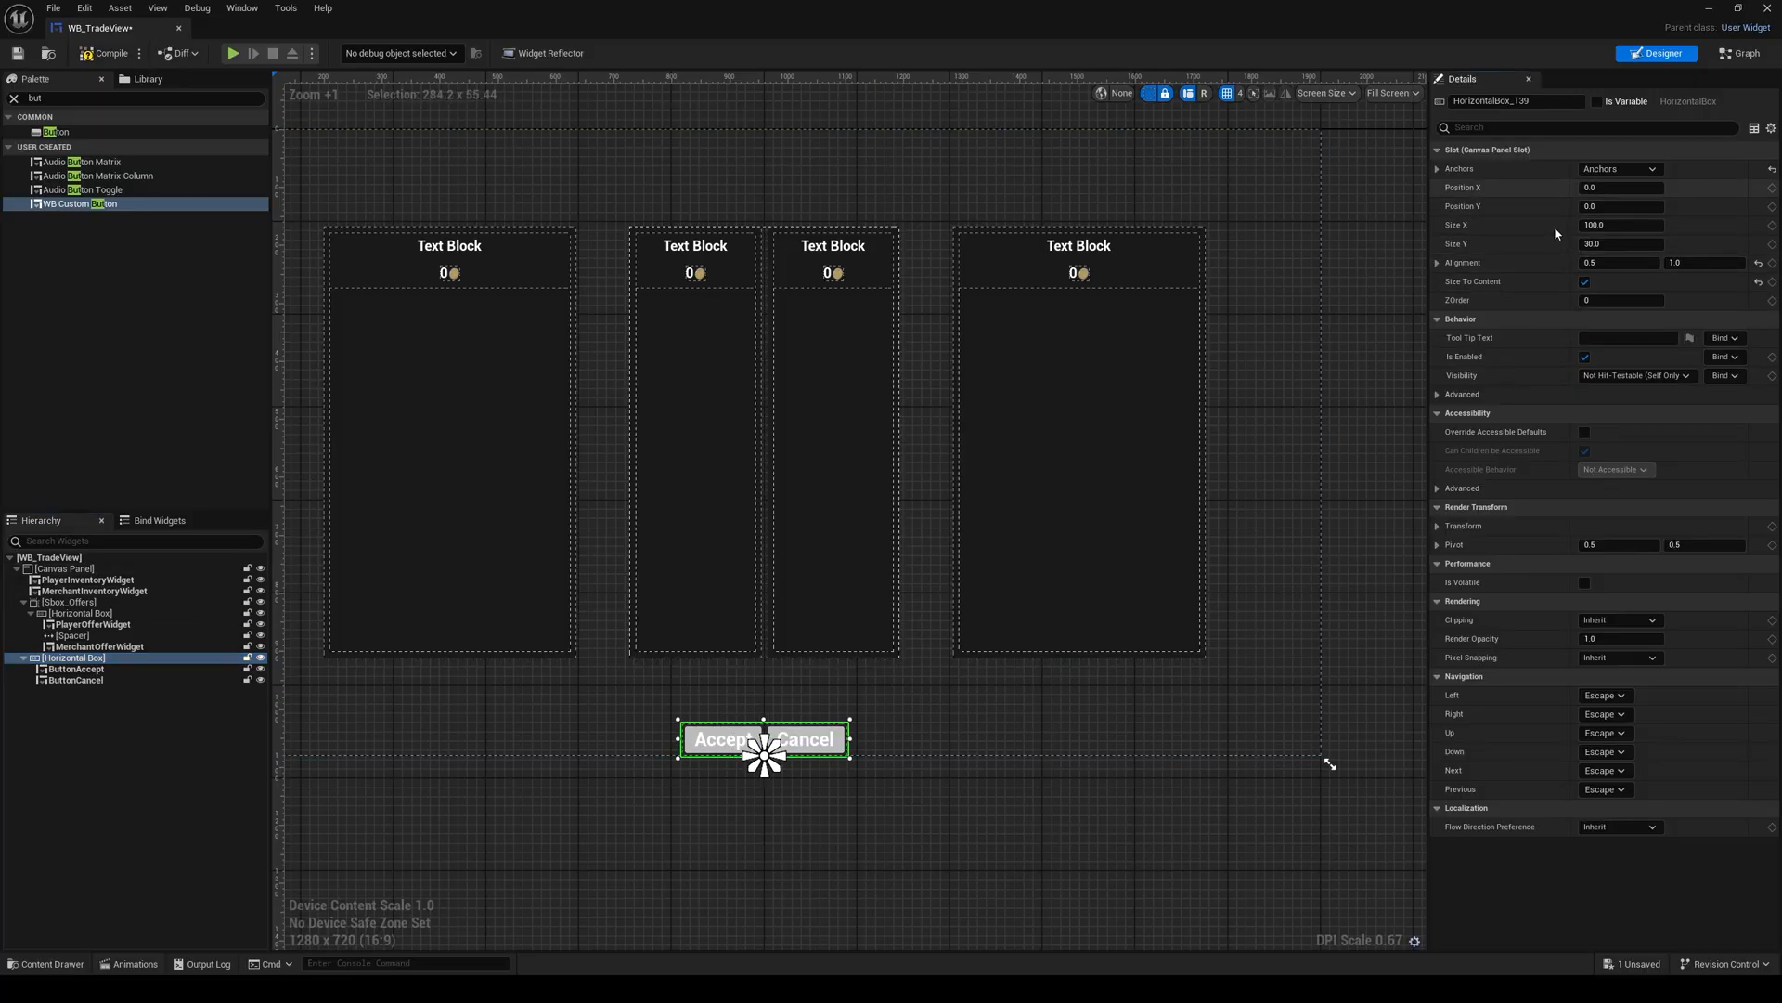
left_click(1622, 206)
type("100")
key("Return")
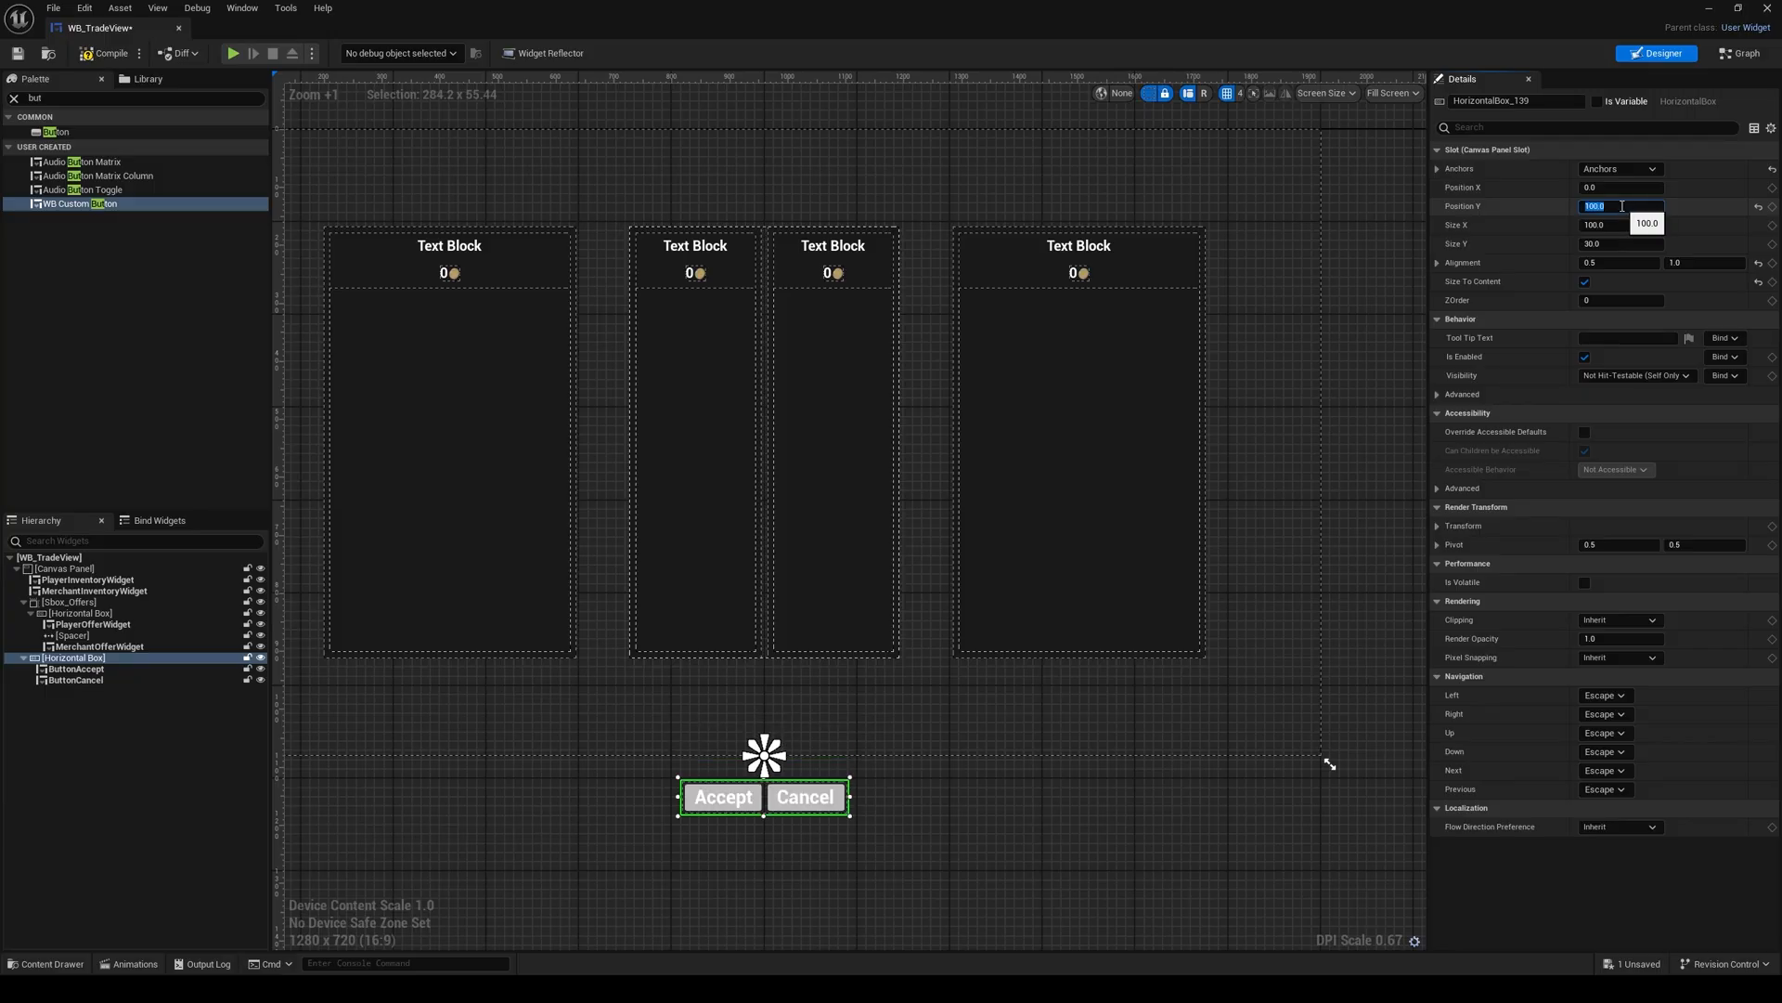
type("-100")
key("Return")
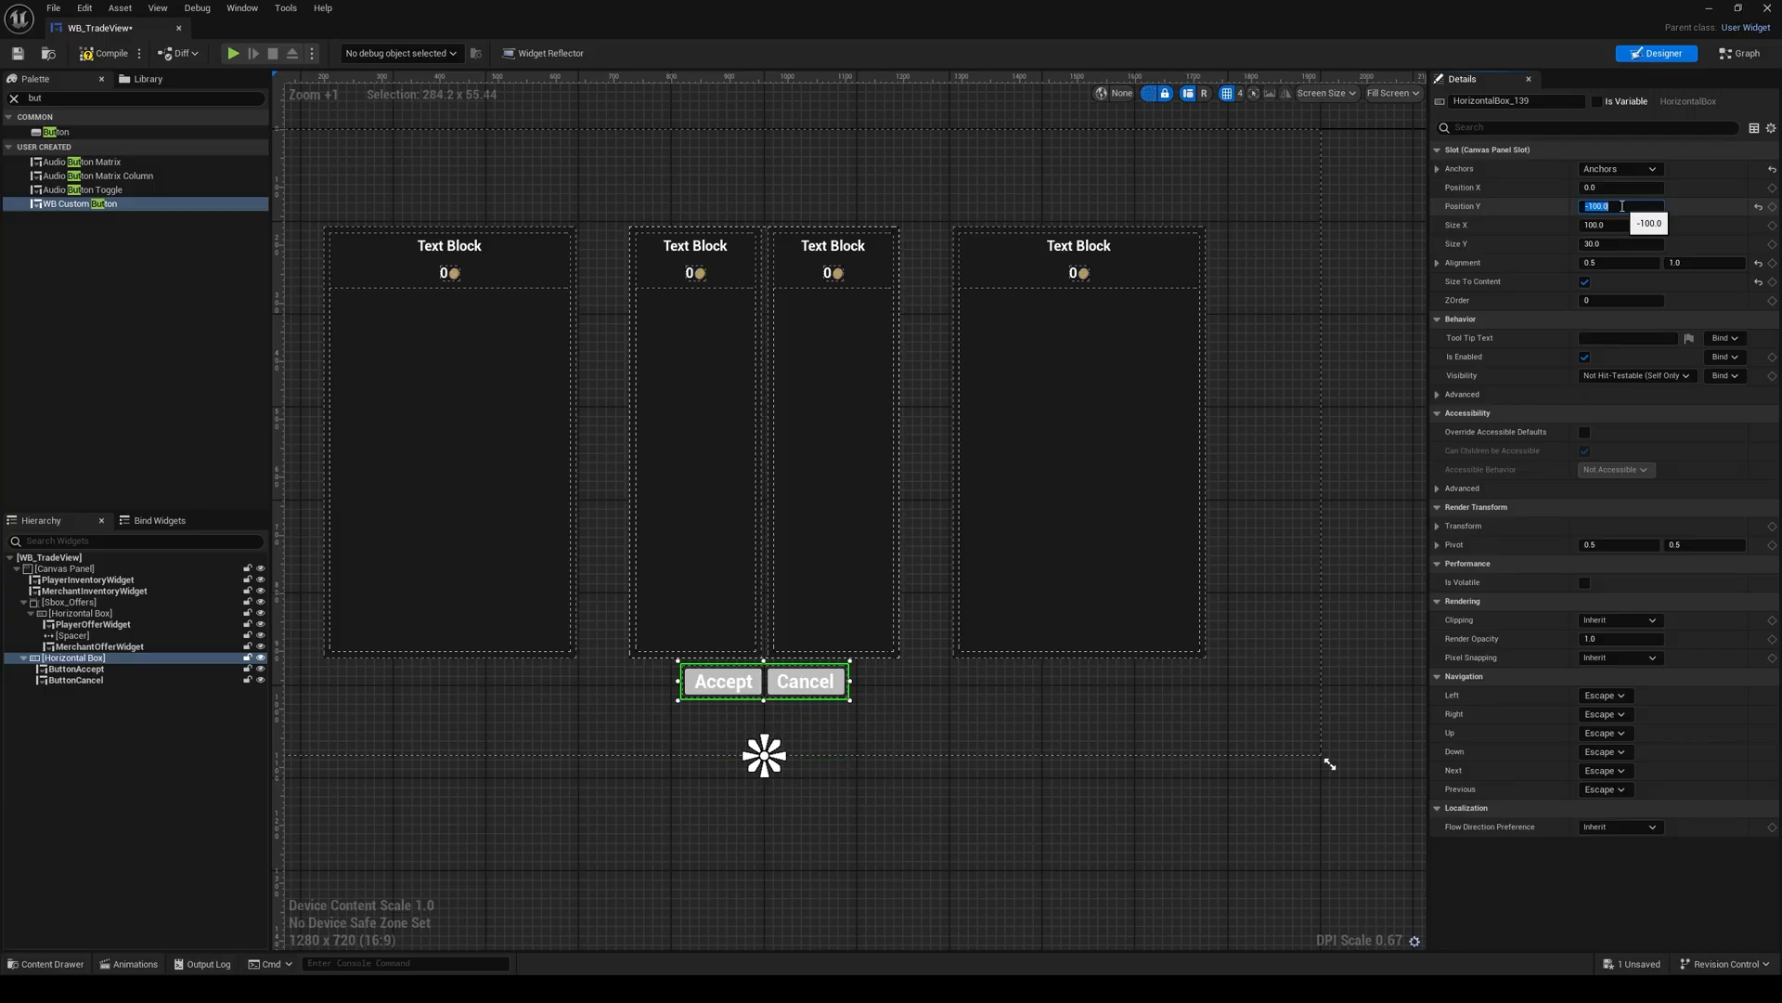
type("-50")
key("Return")
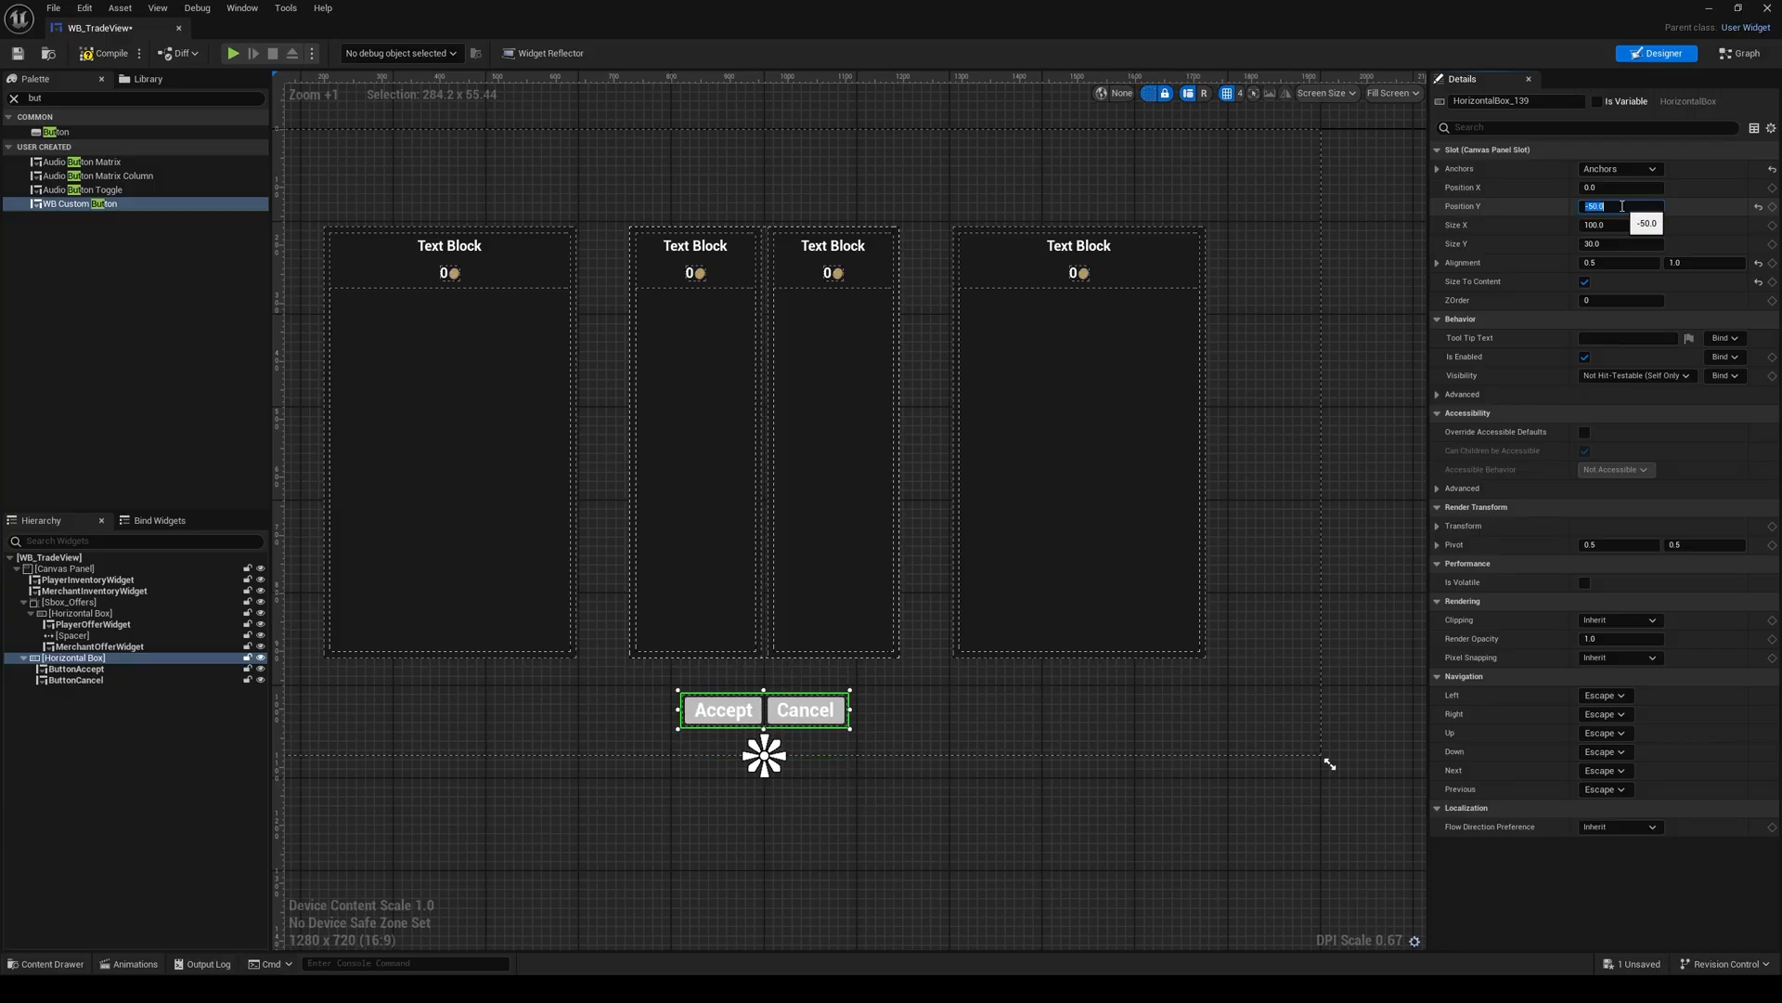
type("-40")
key("Return")
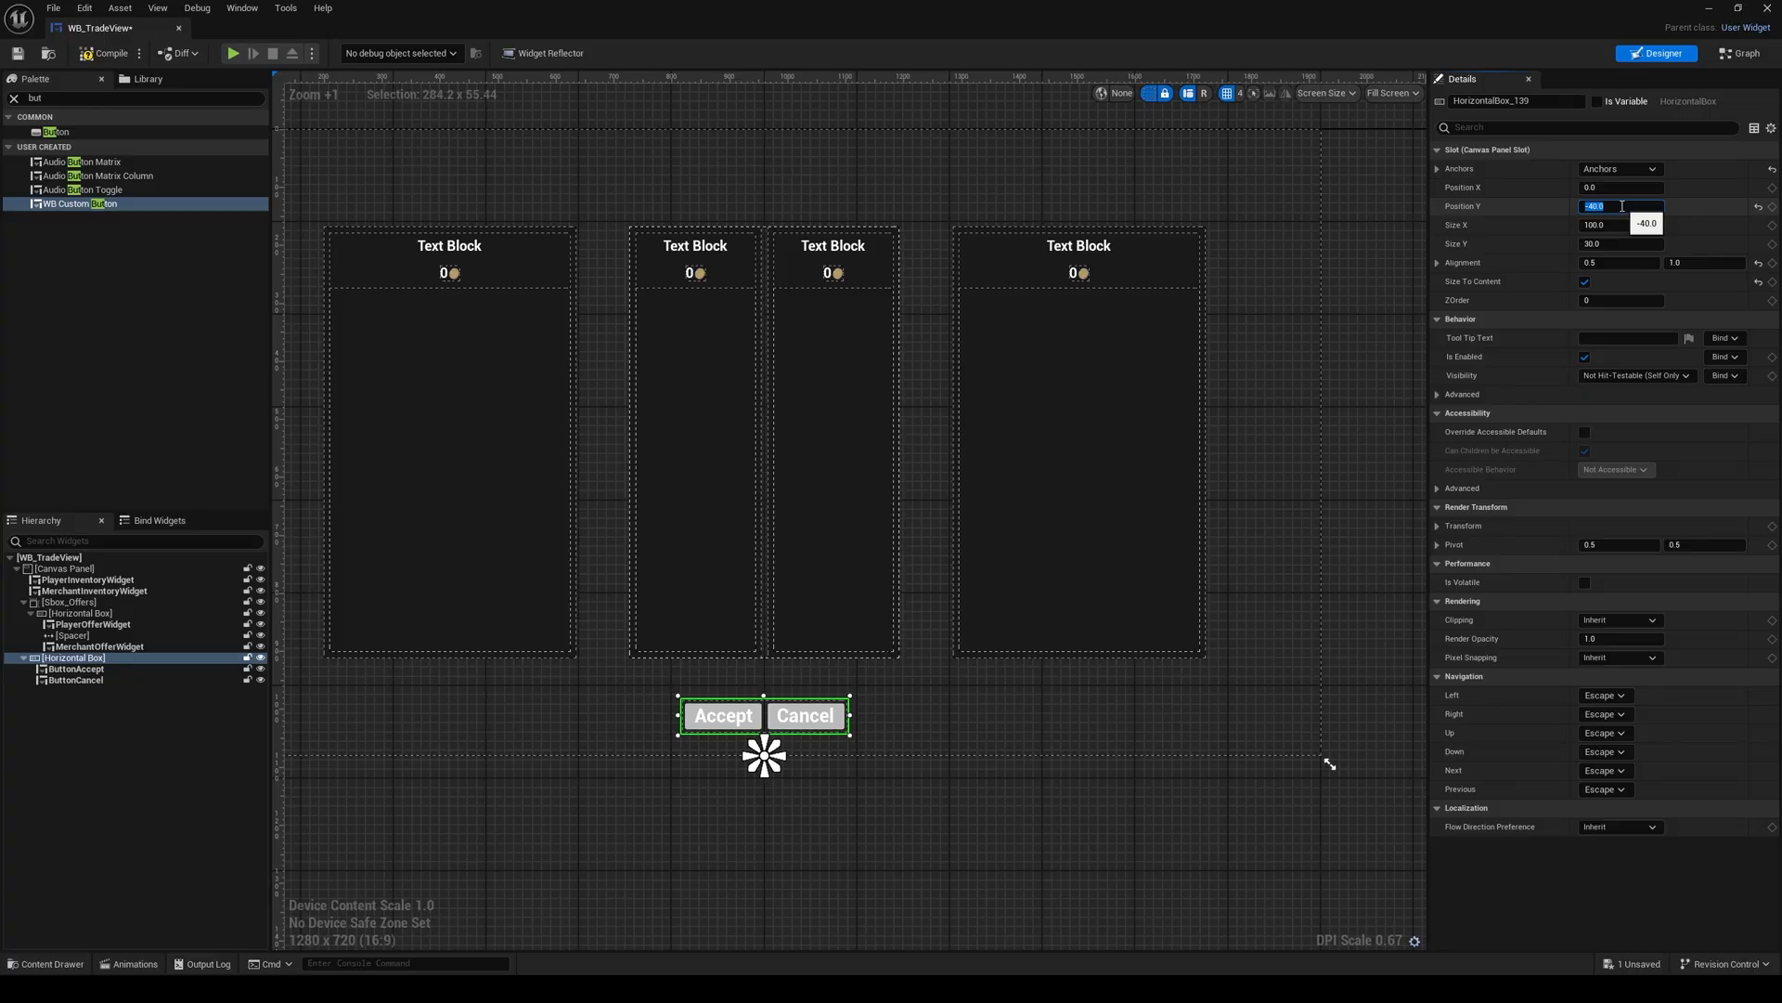
type("-60")
key("Return")
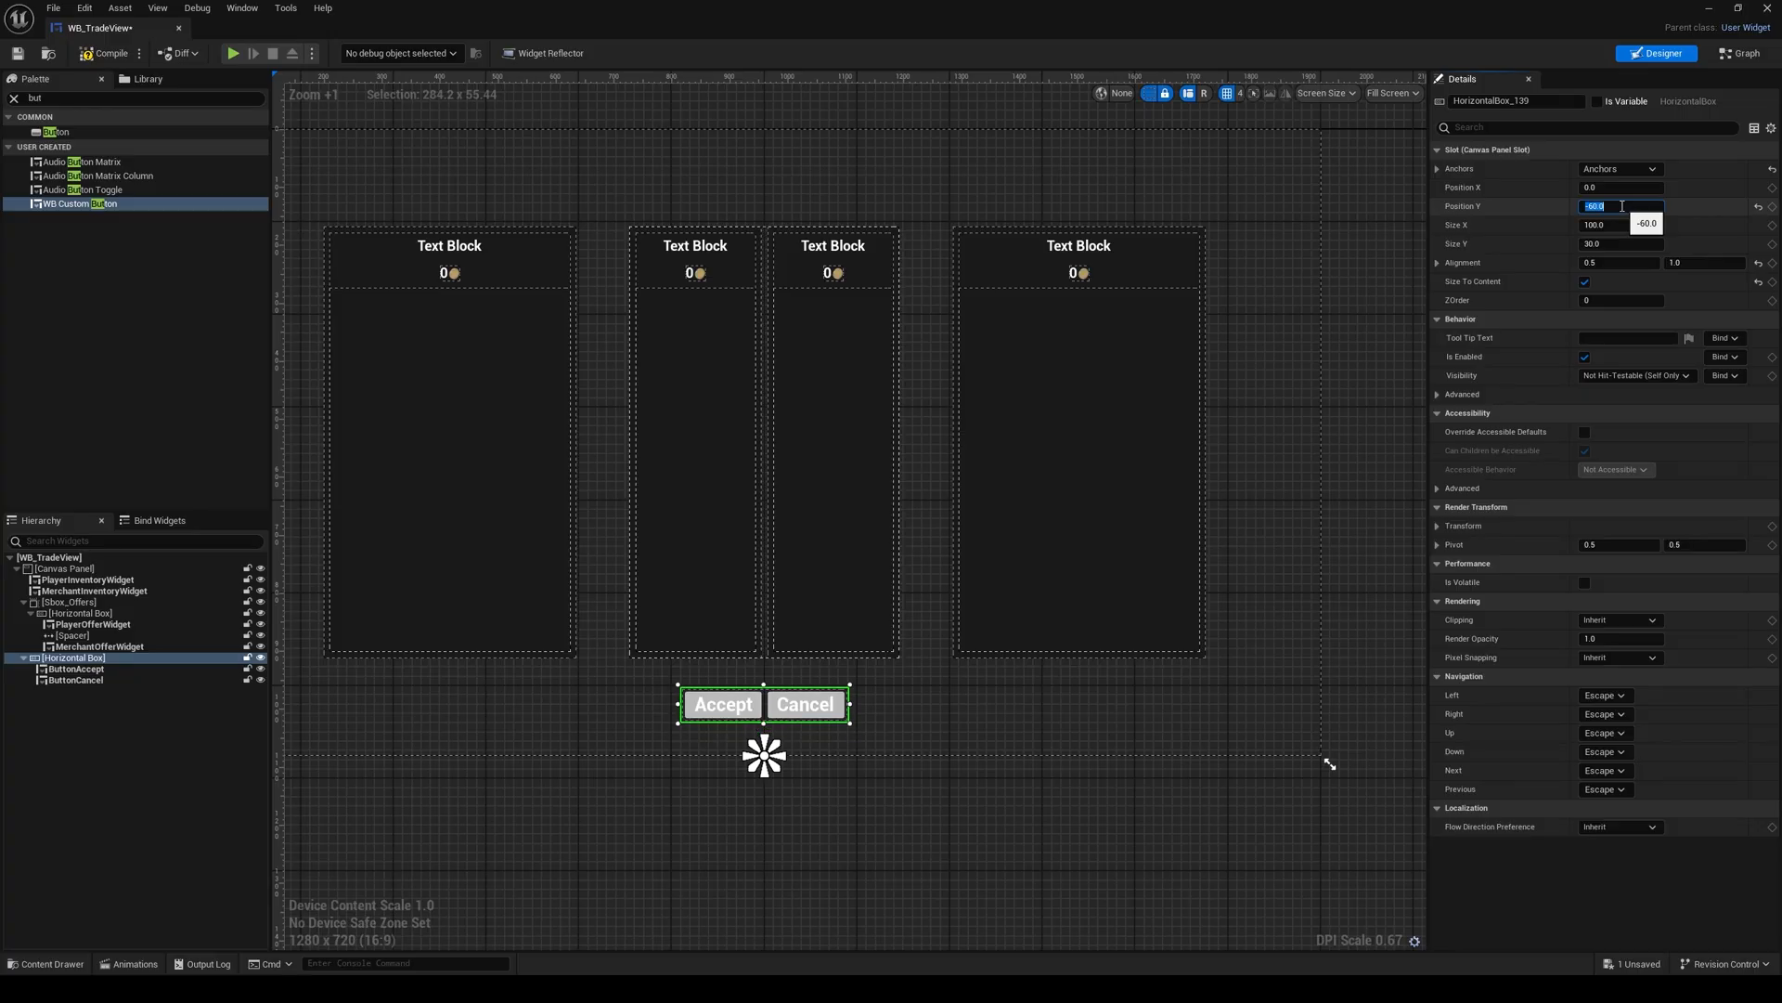
right_click_drag(908, 803, 950, 793)
left_click(949, 793)
right_click_drag(911, 686, 925, 733)
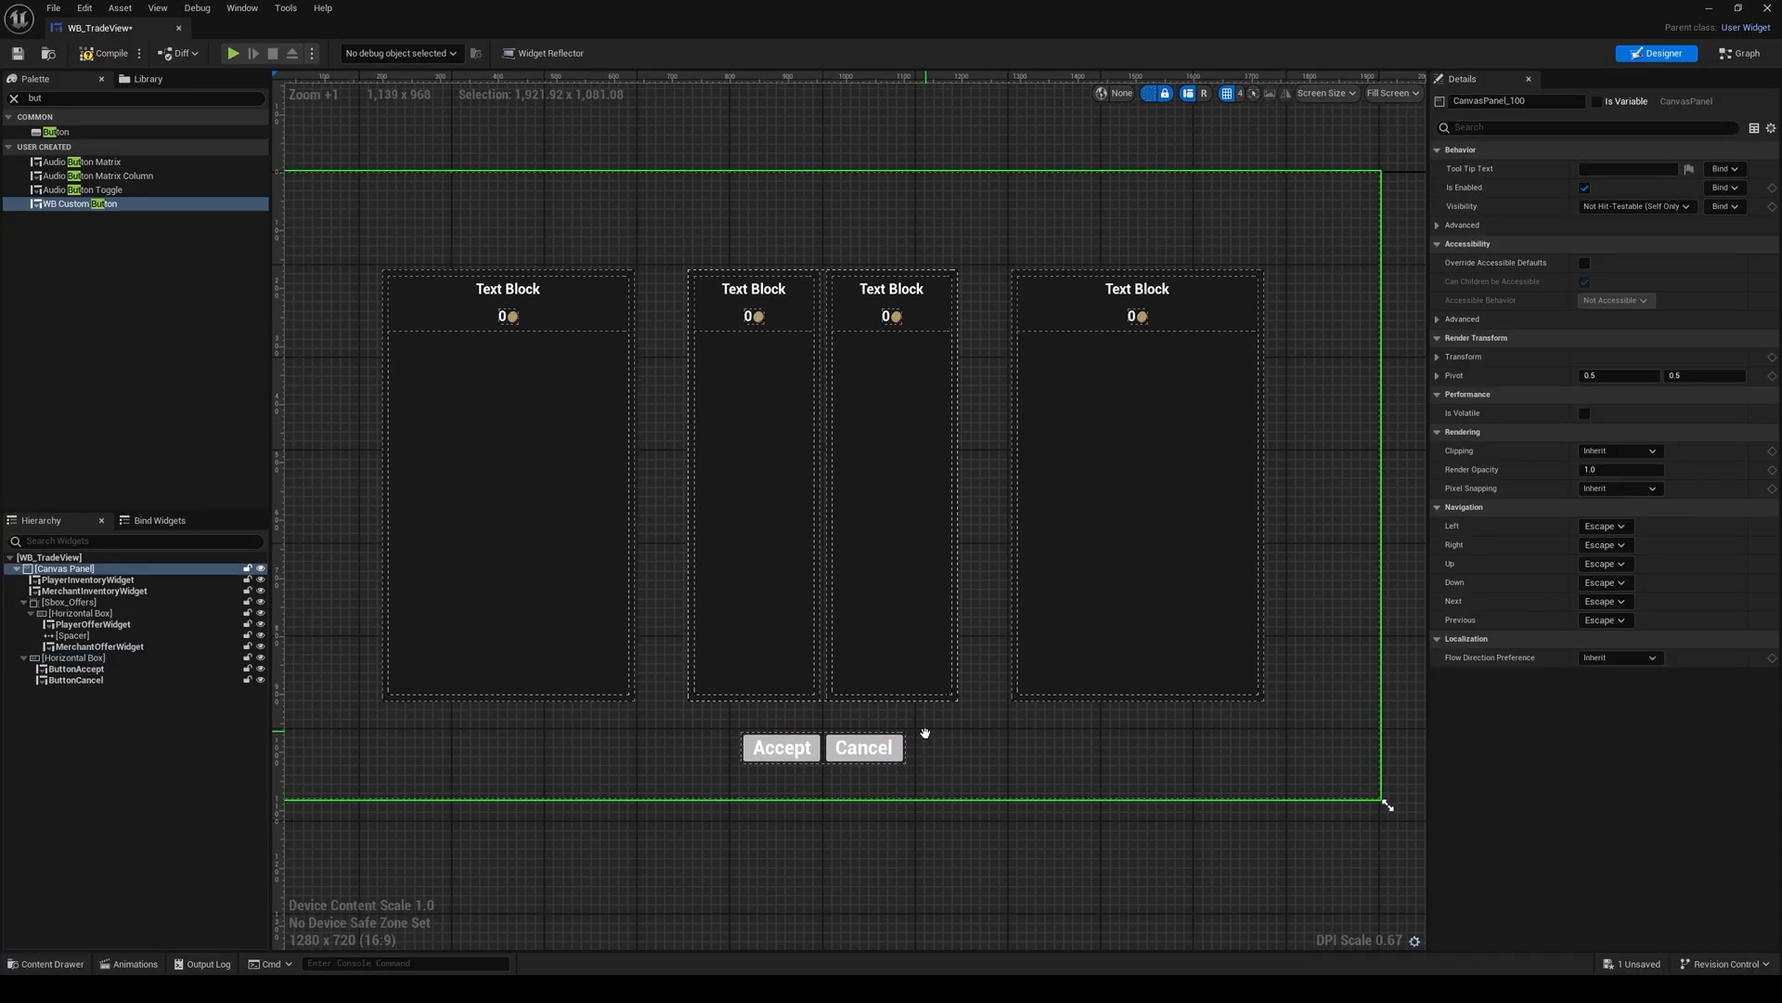
scroll(925, 733, "down", 1)
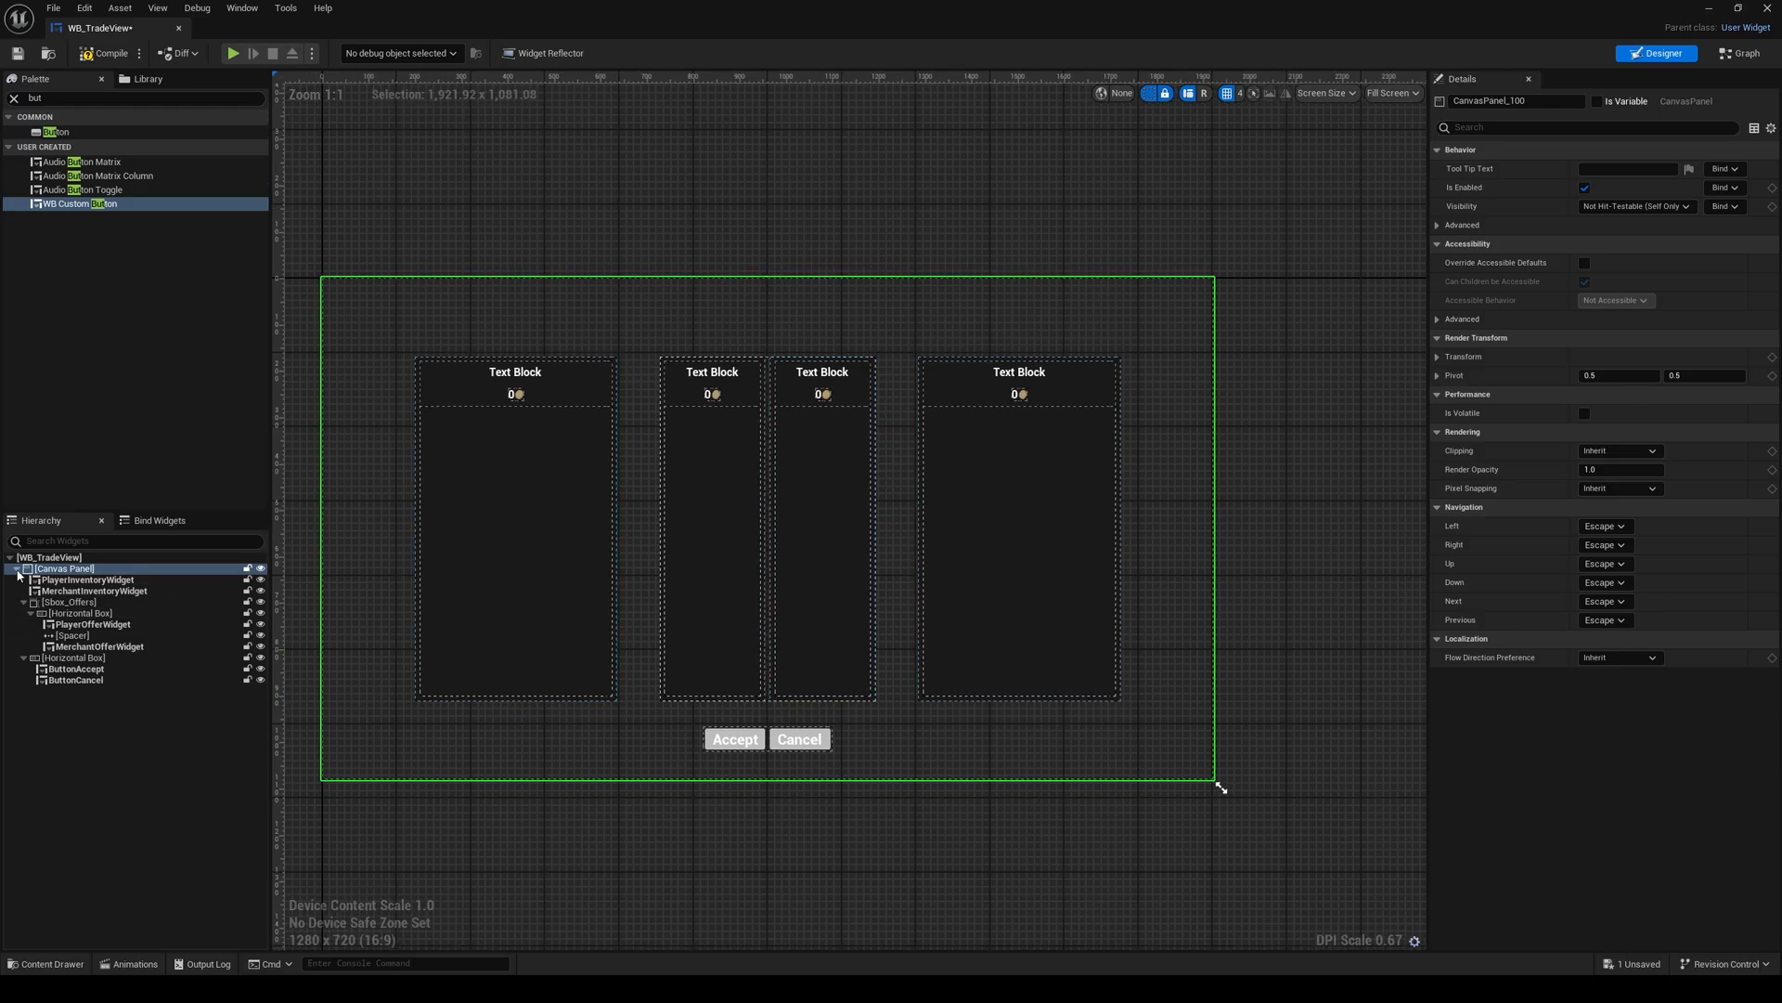
left_click(16, 570)
right_click_drag(532, 599, 569, 585)
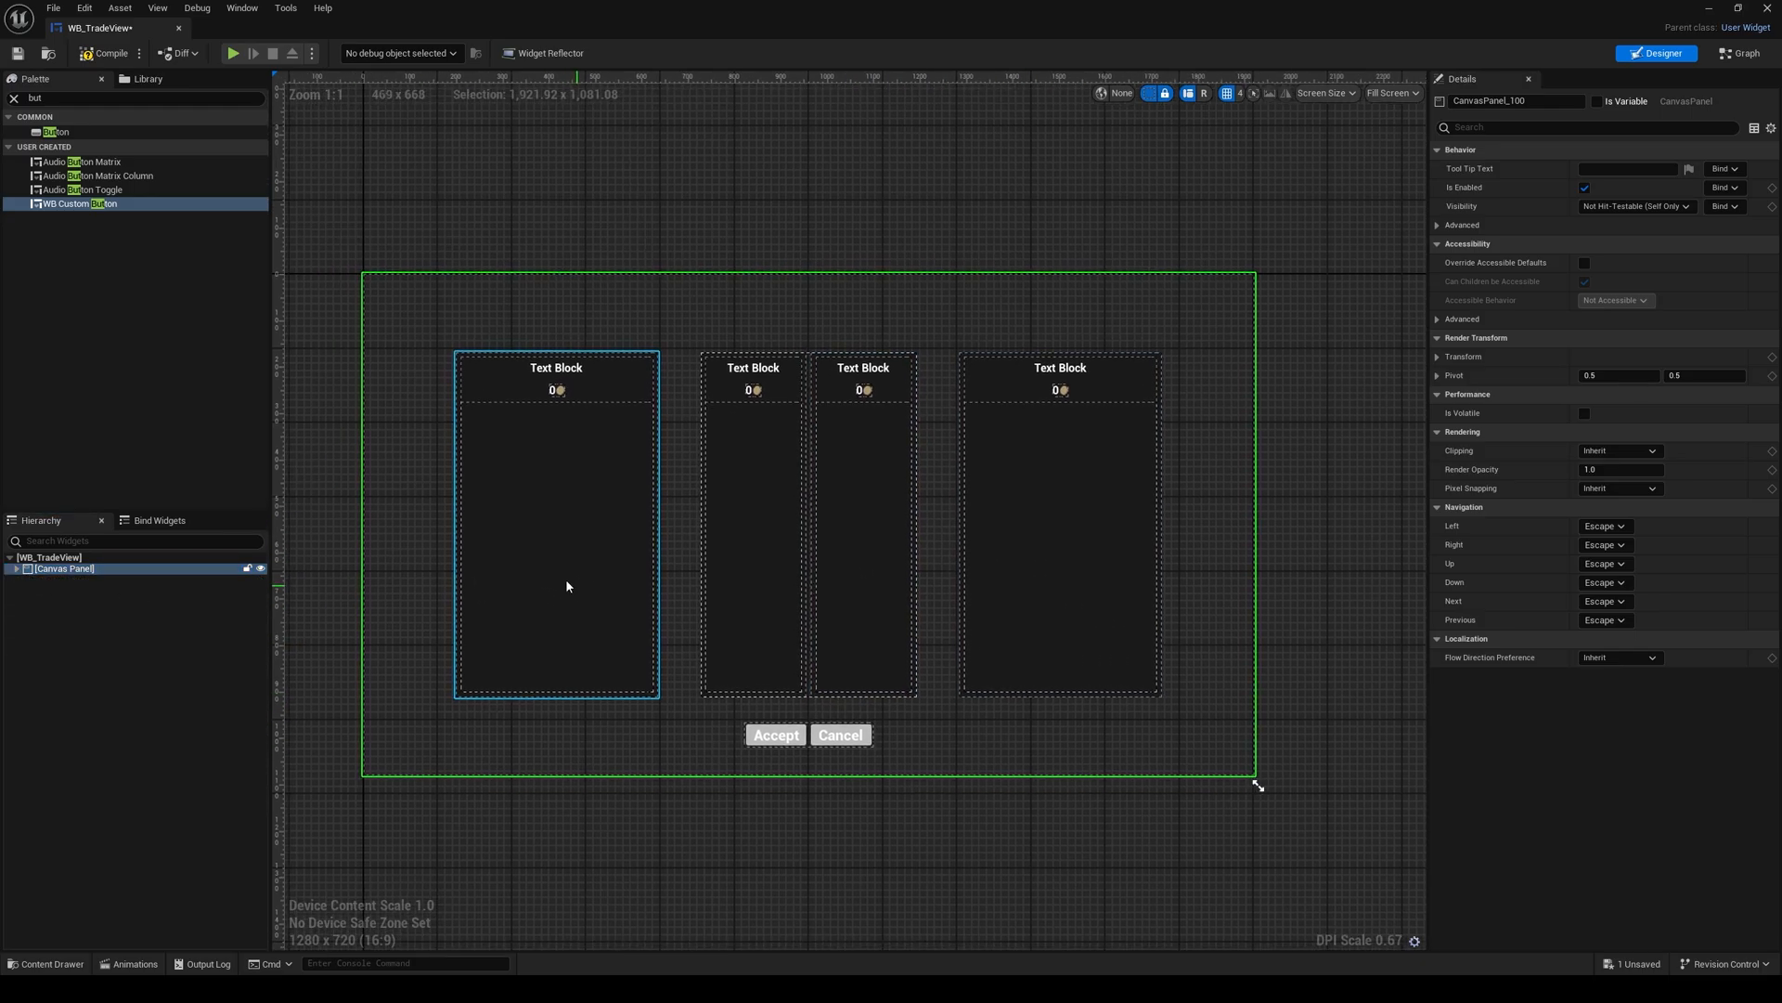
left_click(17, 570)
Step: Add a Border to the Canvas Panel and stretch it over the whole canvas with full-stretch anchors and zero offsets
left_click(59, 96)
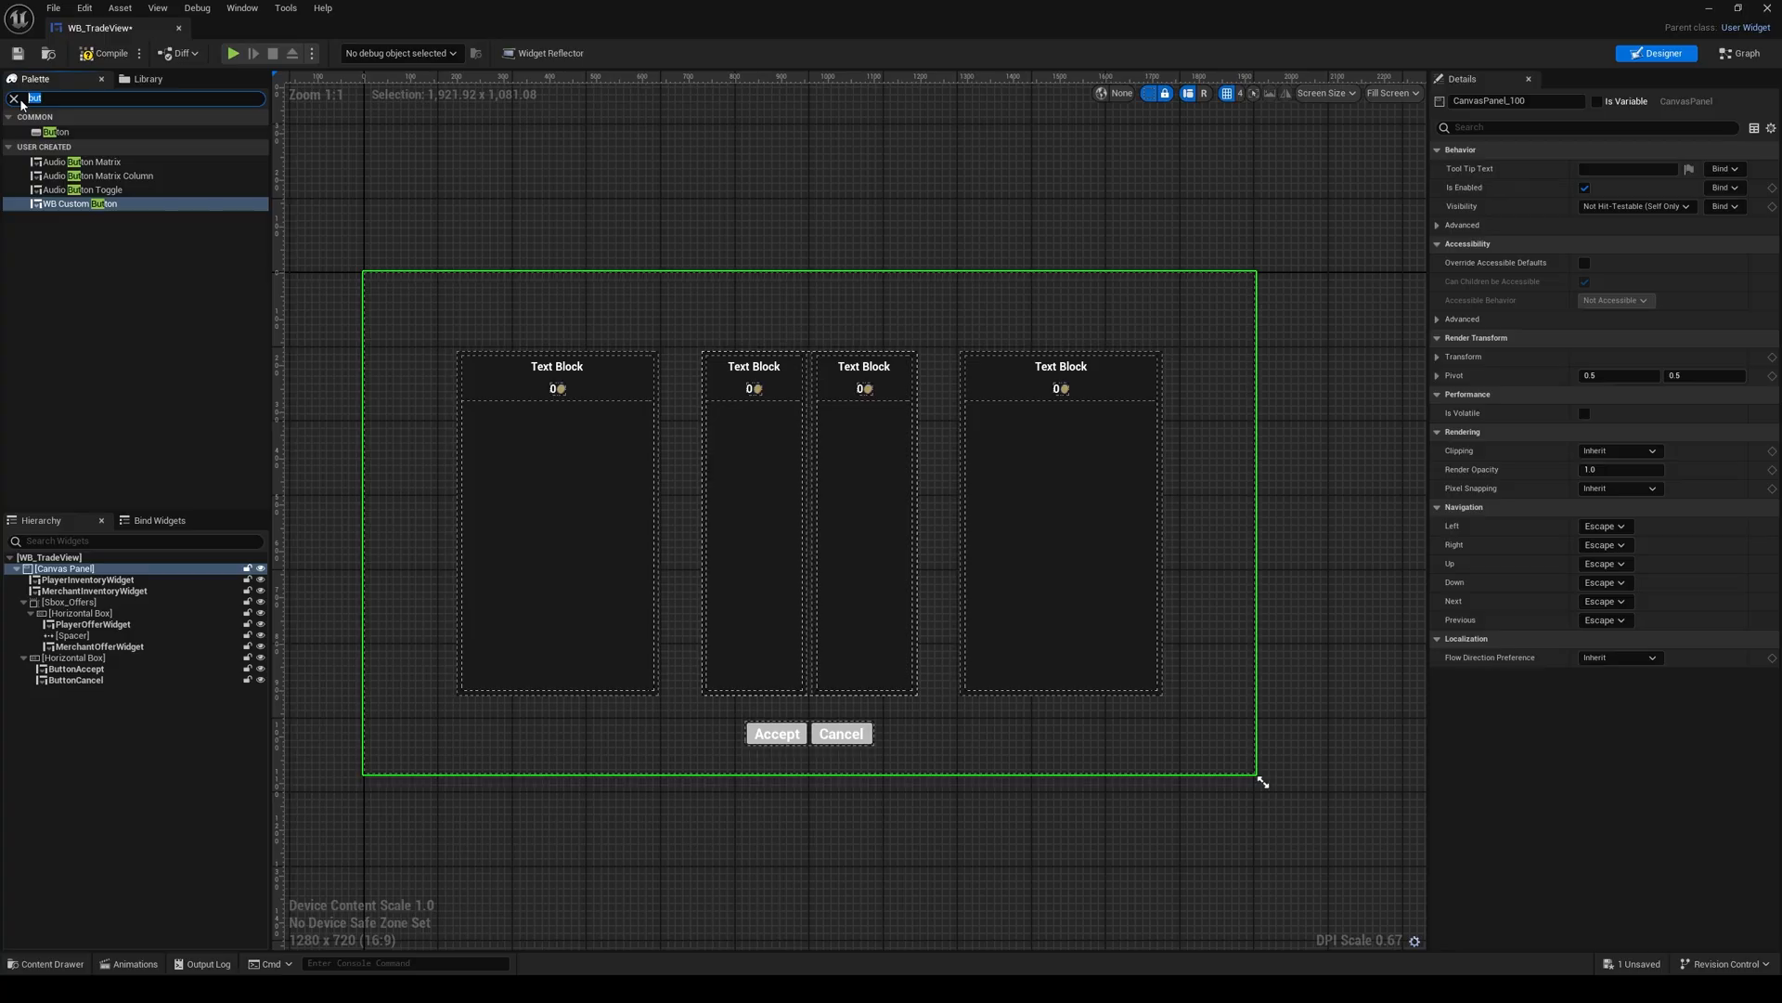
left_click_drag(55, 132, 80, 700)
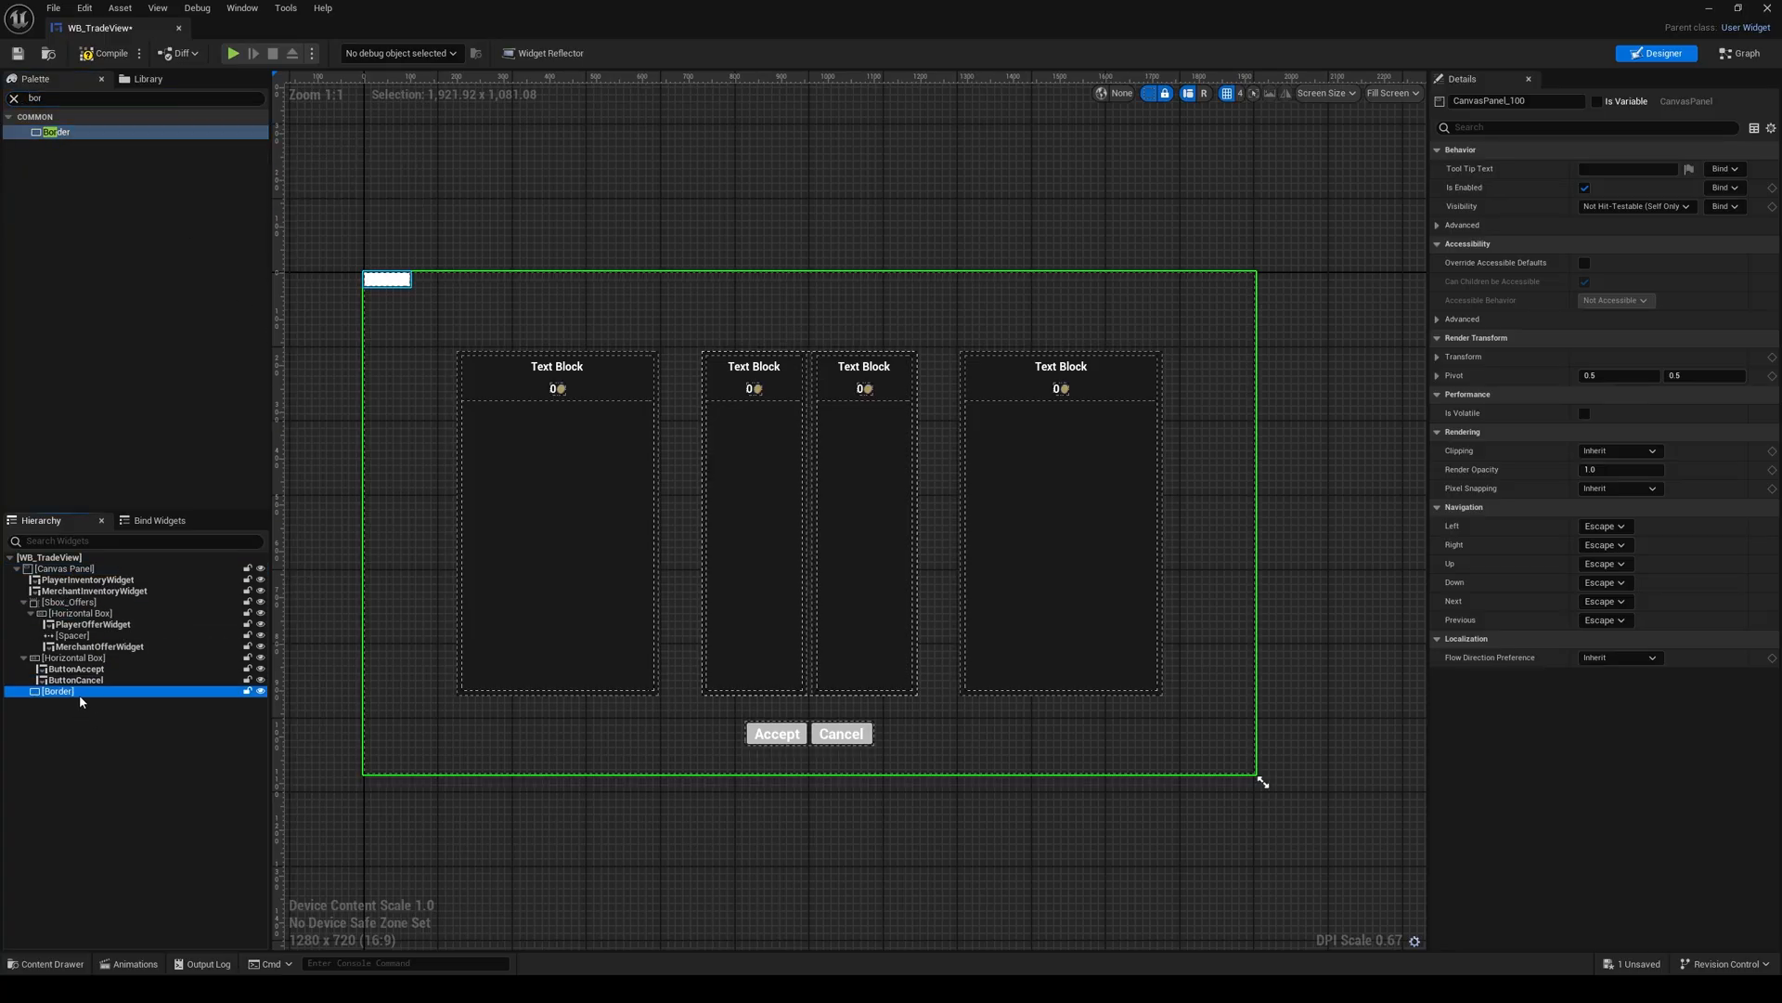
left_click(1613, 169)
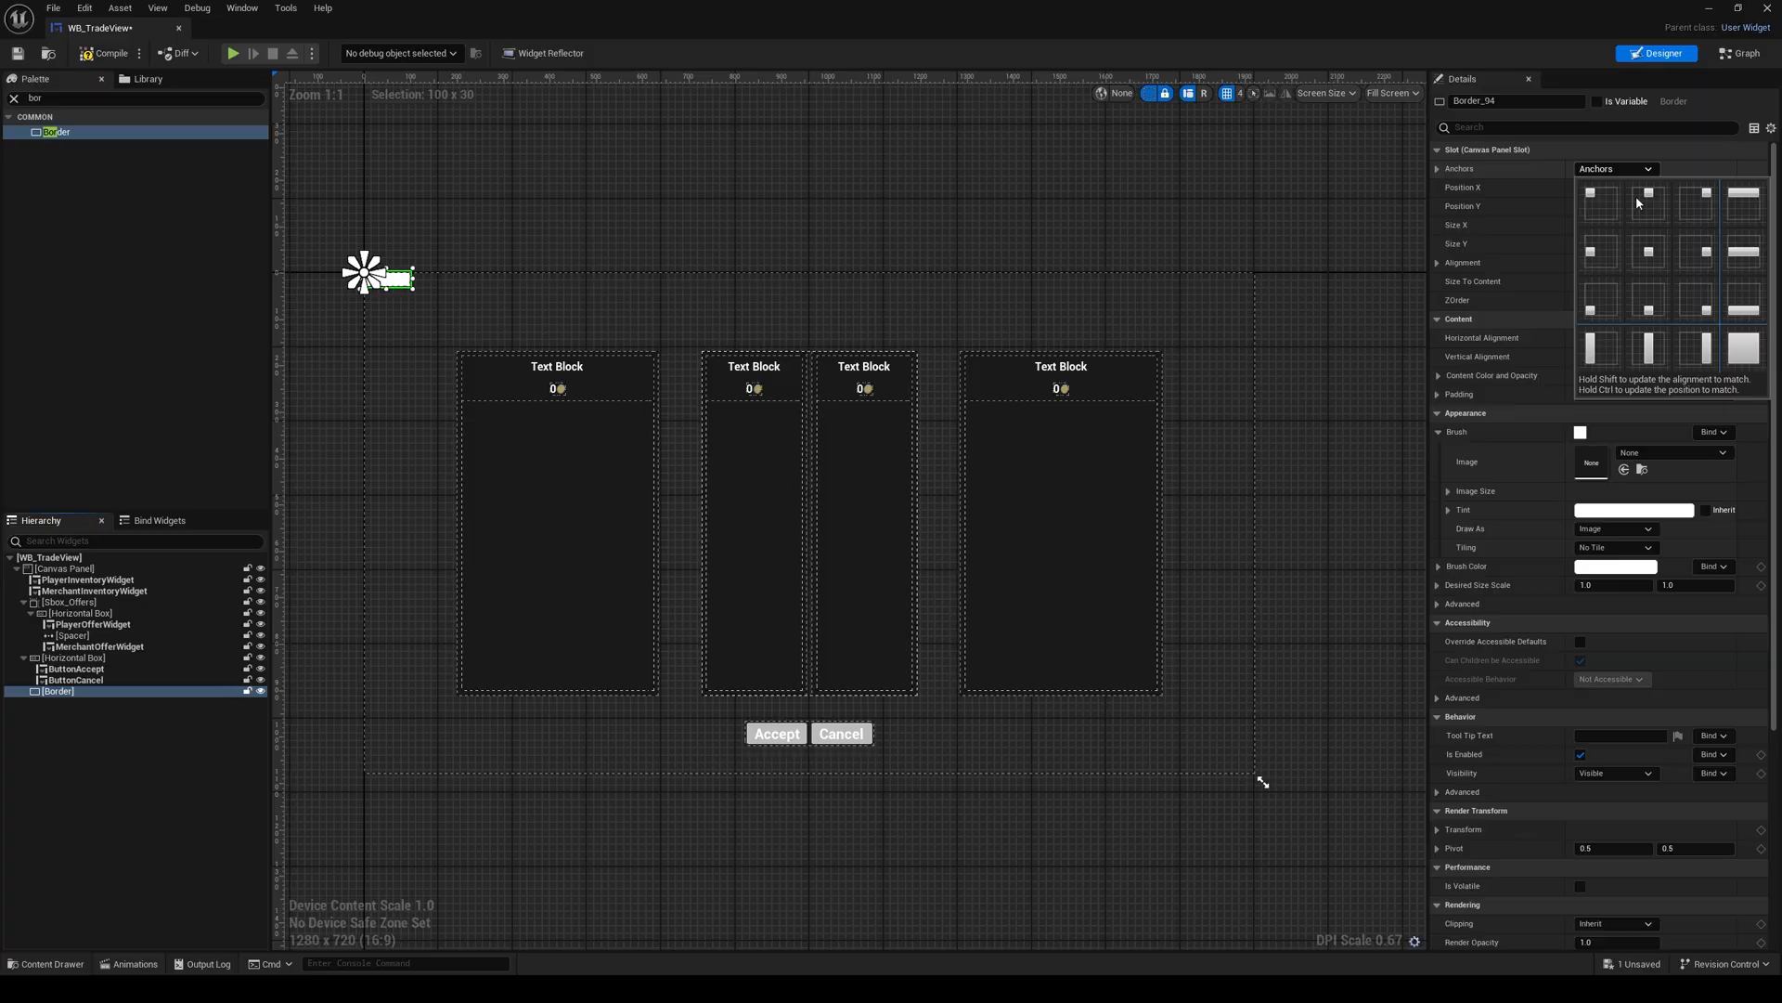
left_click(1743, 349, "ctrl+shift")
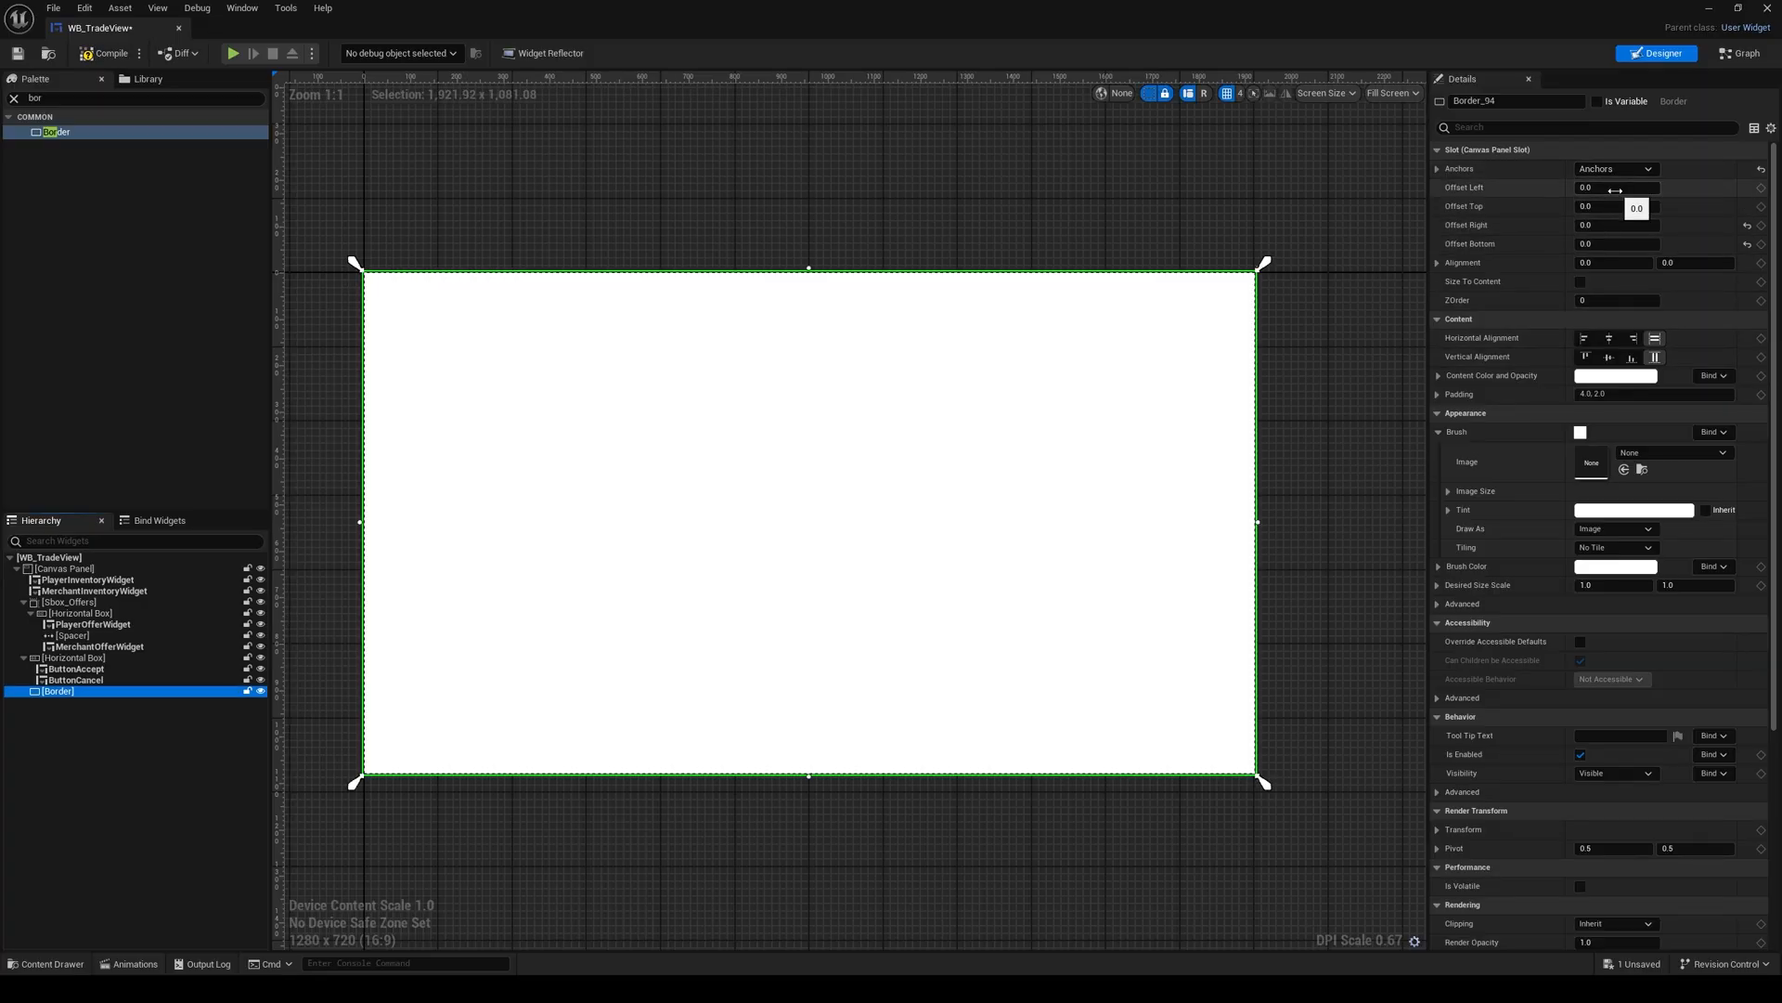
Step: Set the Border's Brush Color to dark grey (sRGB 2D2D2D) and move it to the first child of the Canvas Panel
left_click(1607, 568)
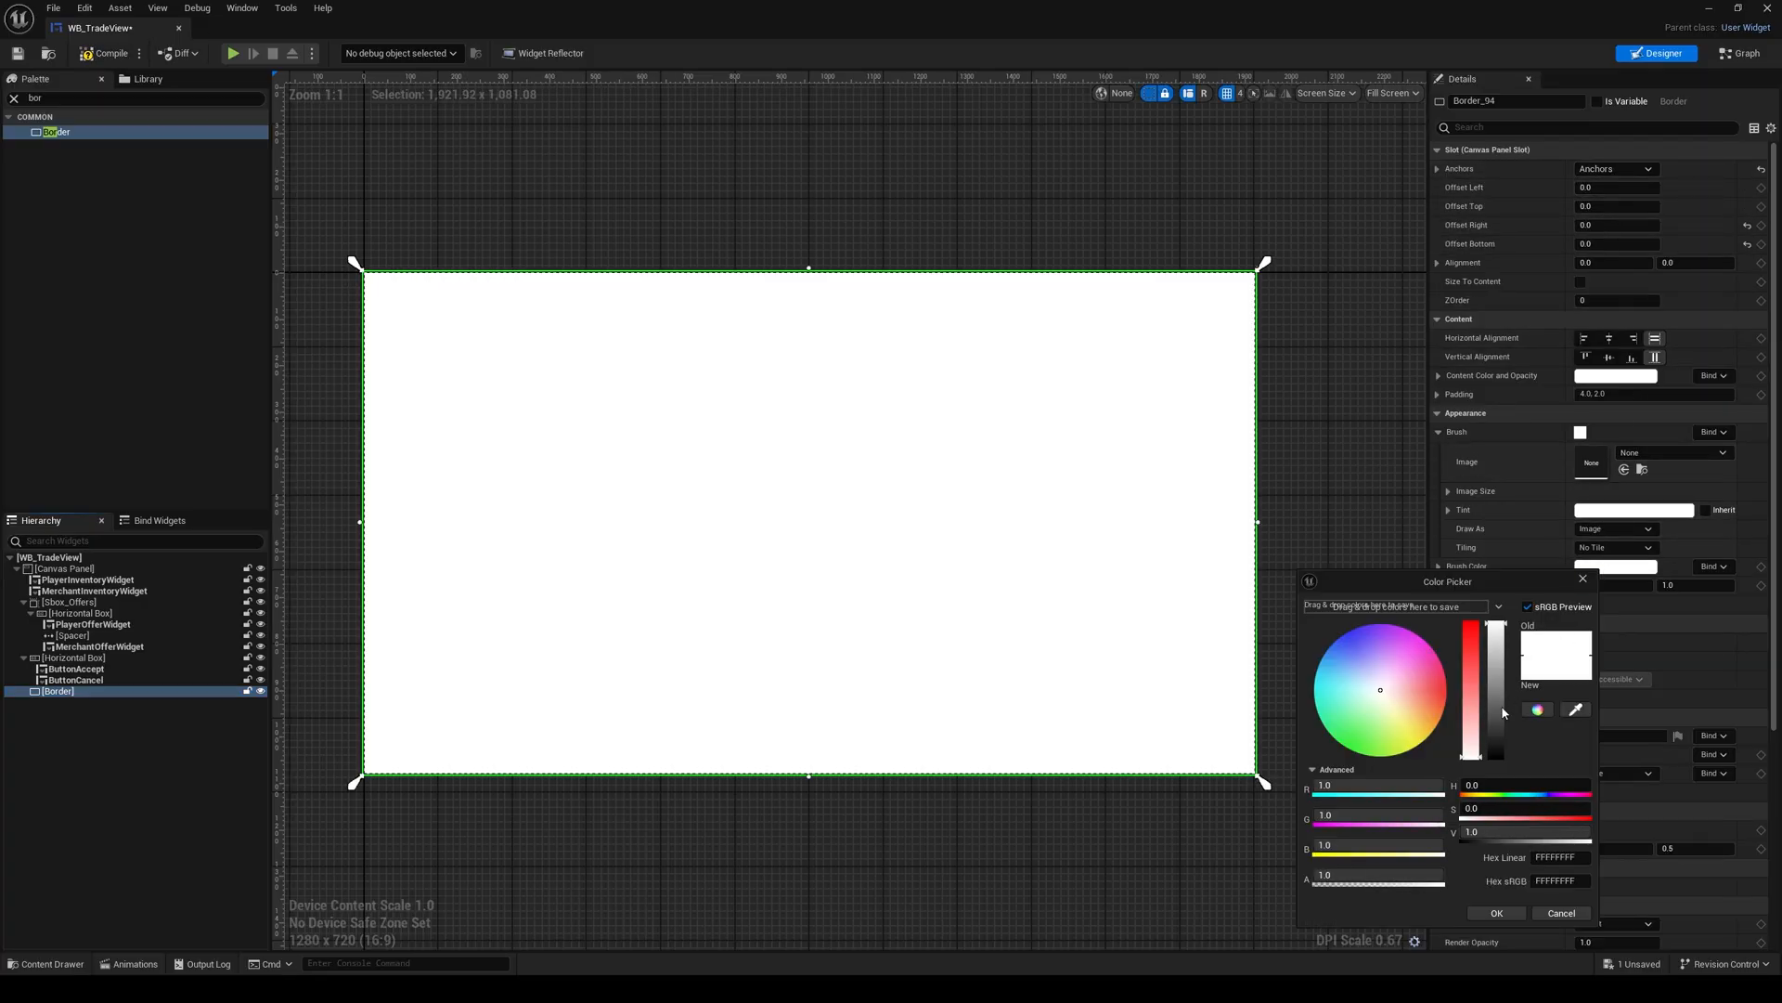
left_click_drag(1505, 712, 1504, 754)
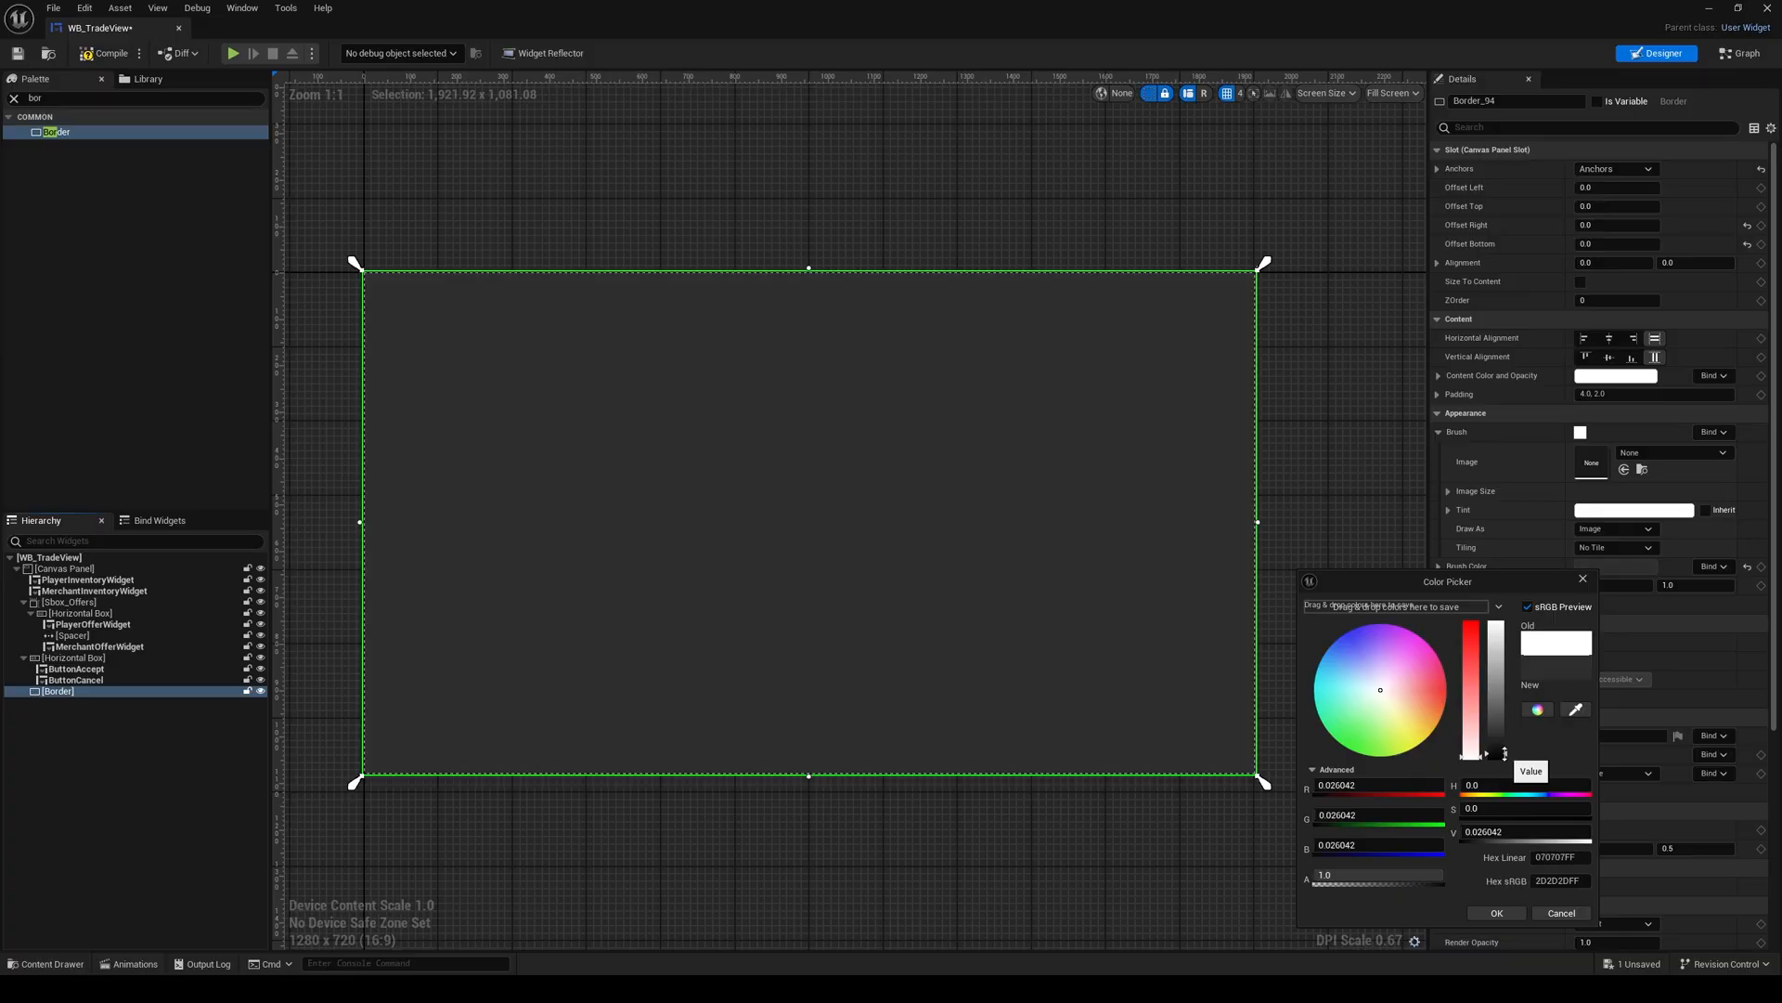
left_click(1496, 913)
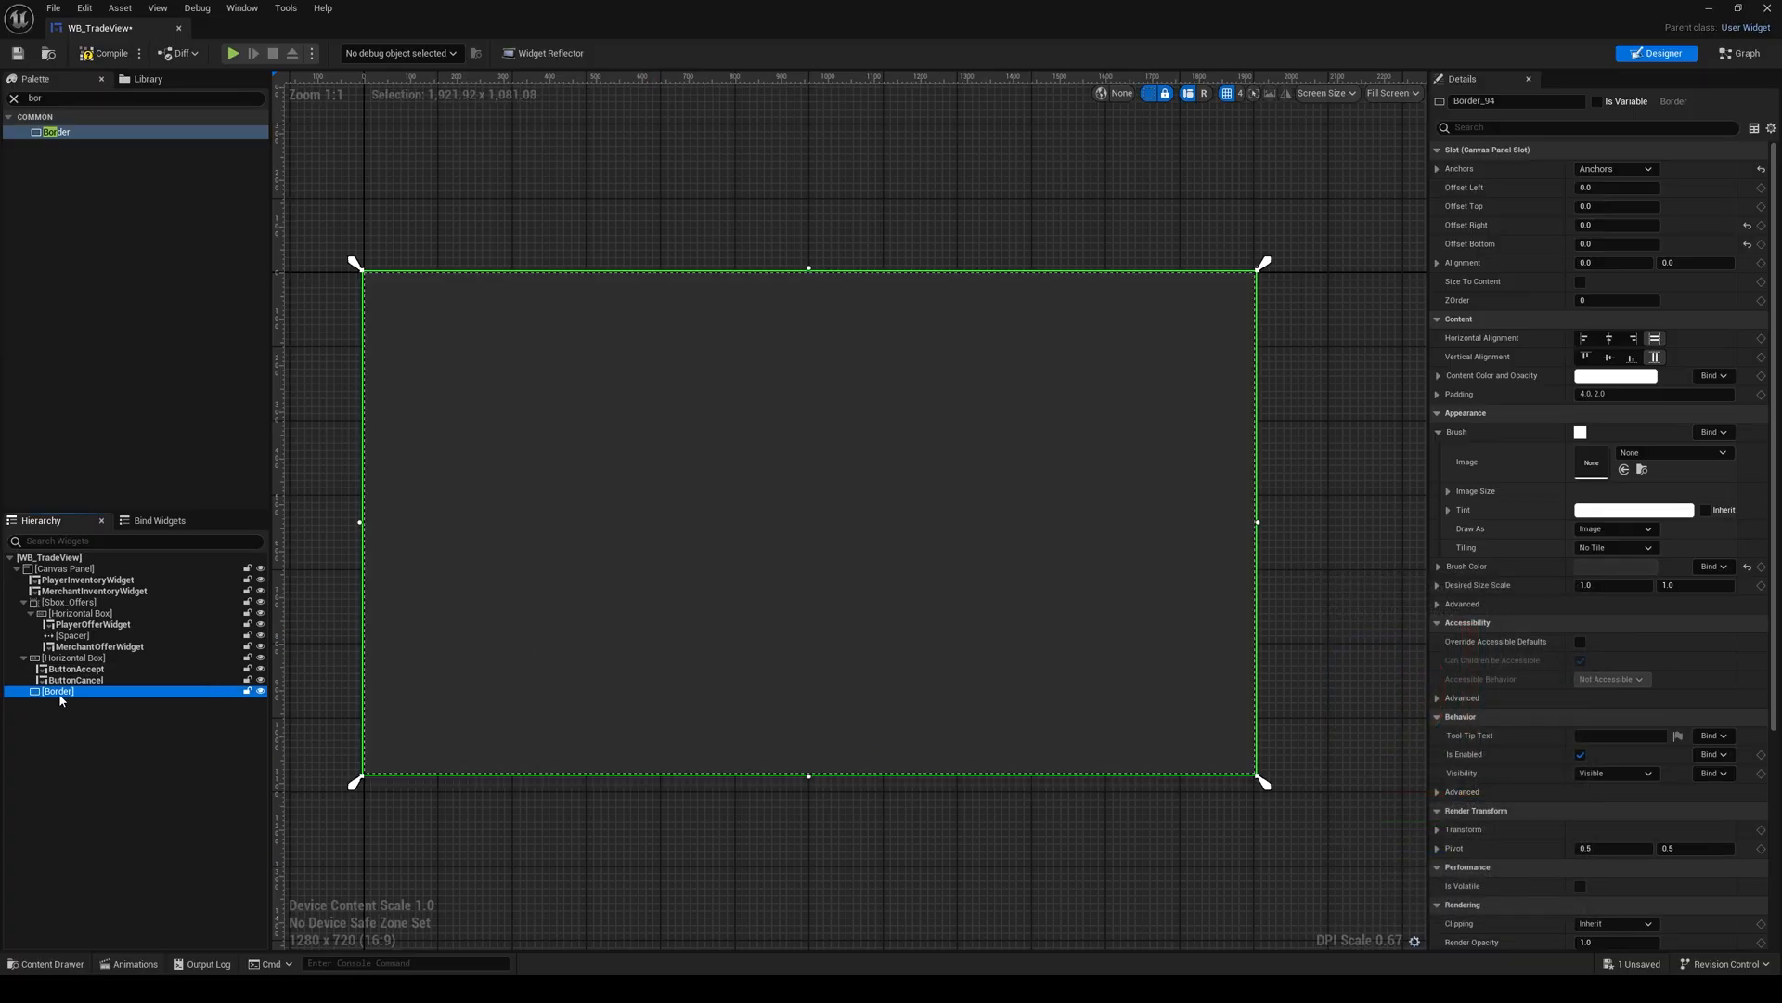
left_click_drag(59, 694, 59, 581)
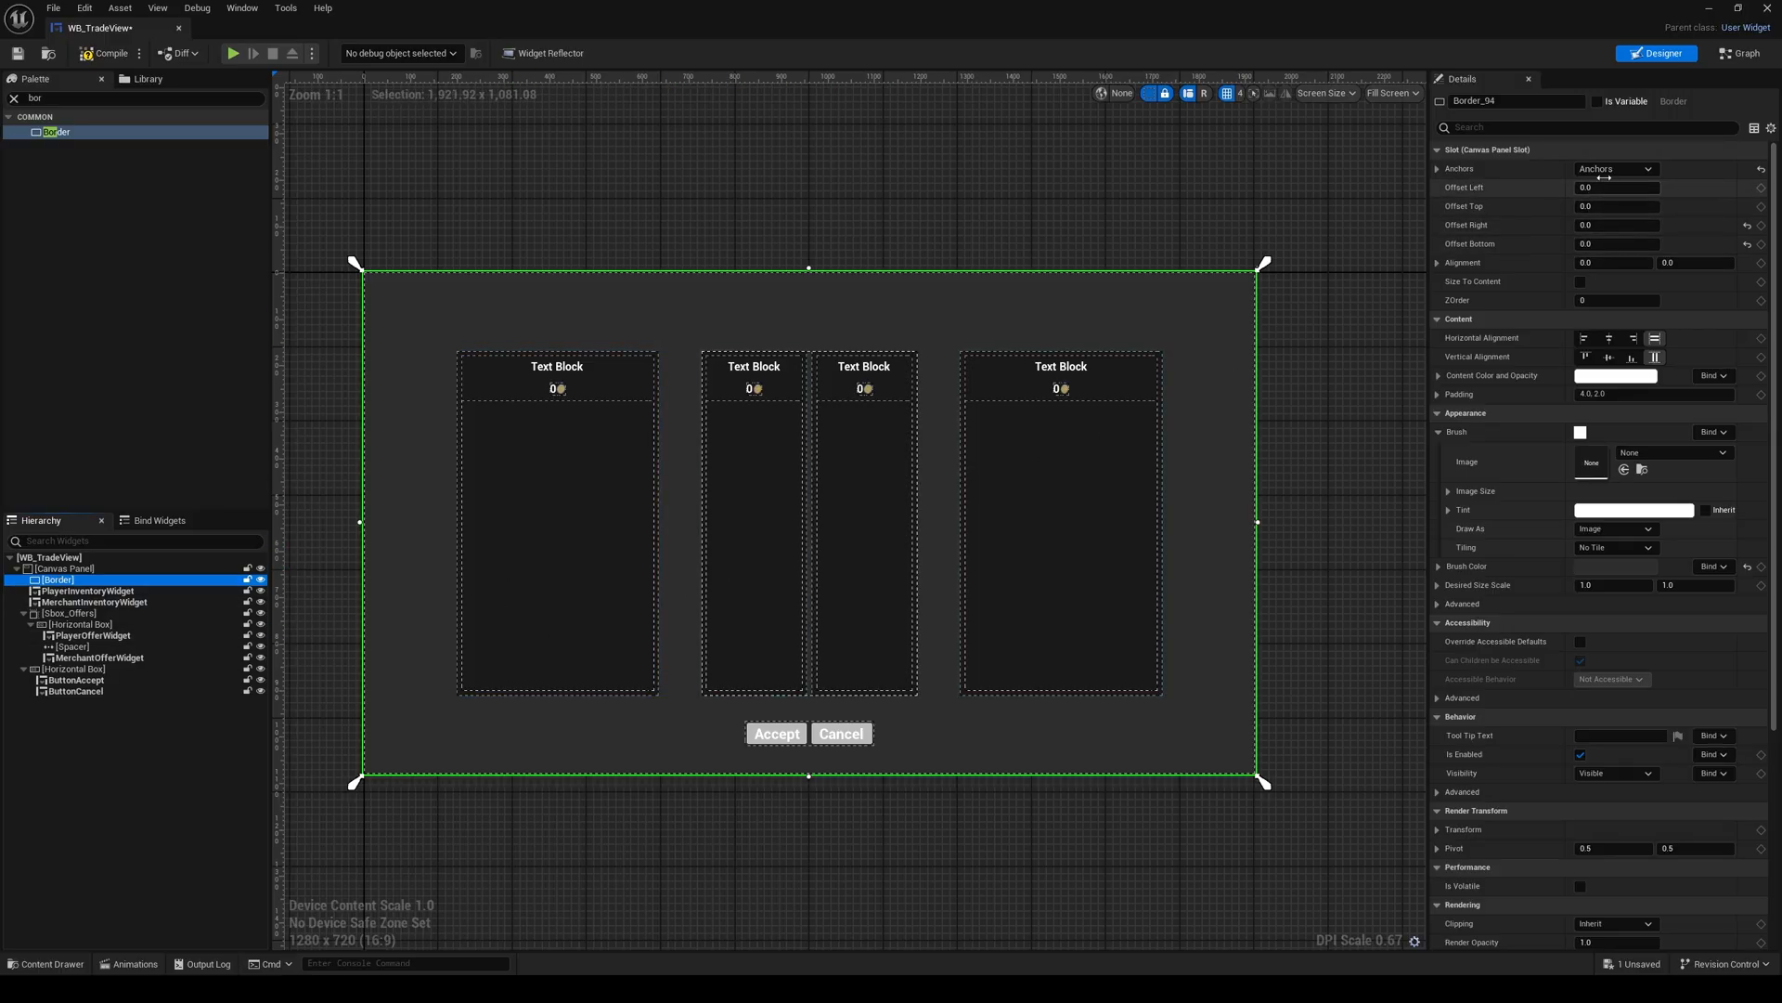
Step: Set the Border's left, top, right and bottom offsets to 100 each
left_click(1439, 167)
left_click(1439, 174)
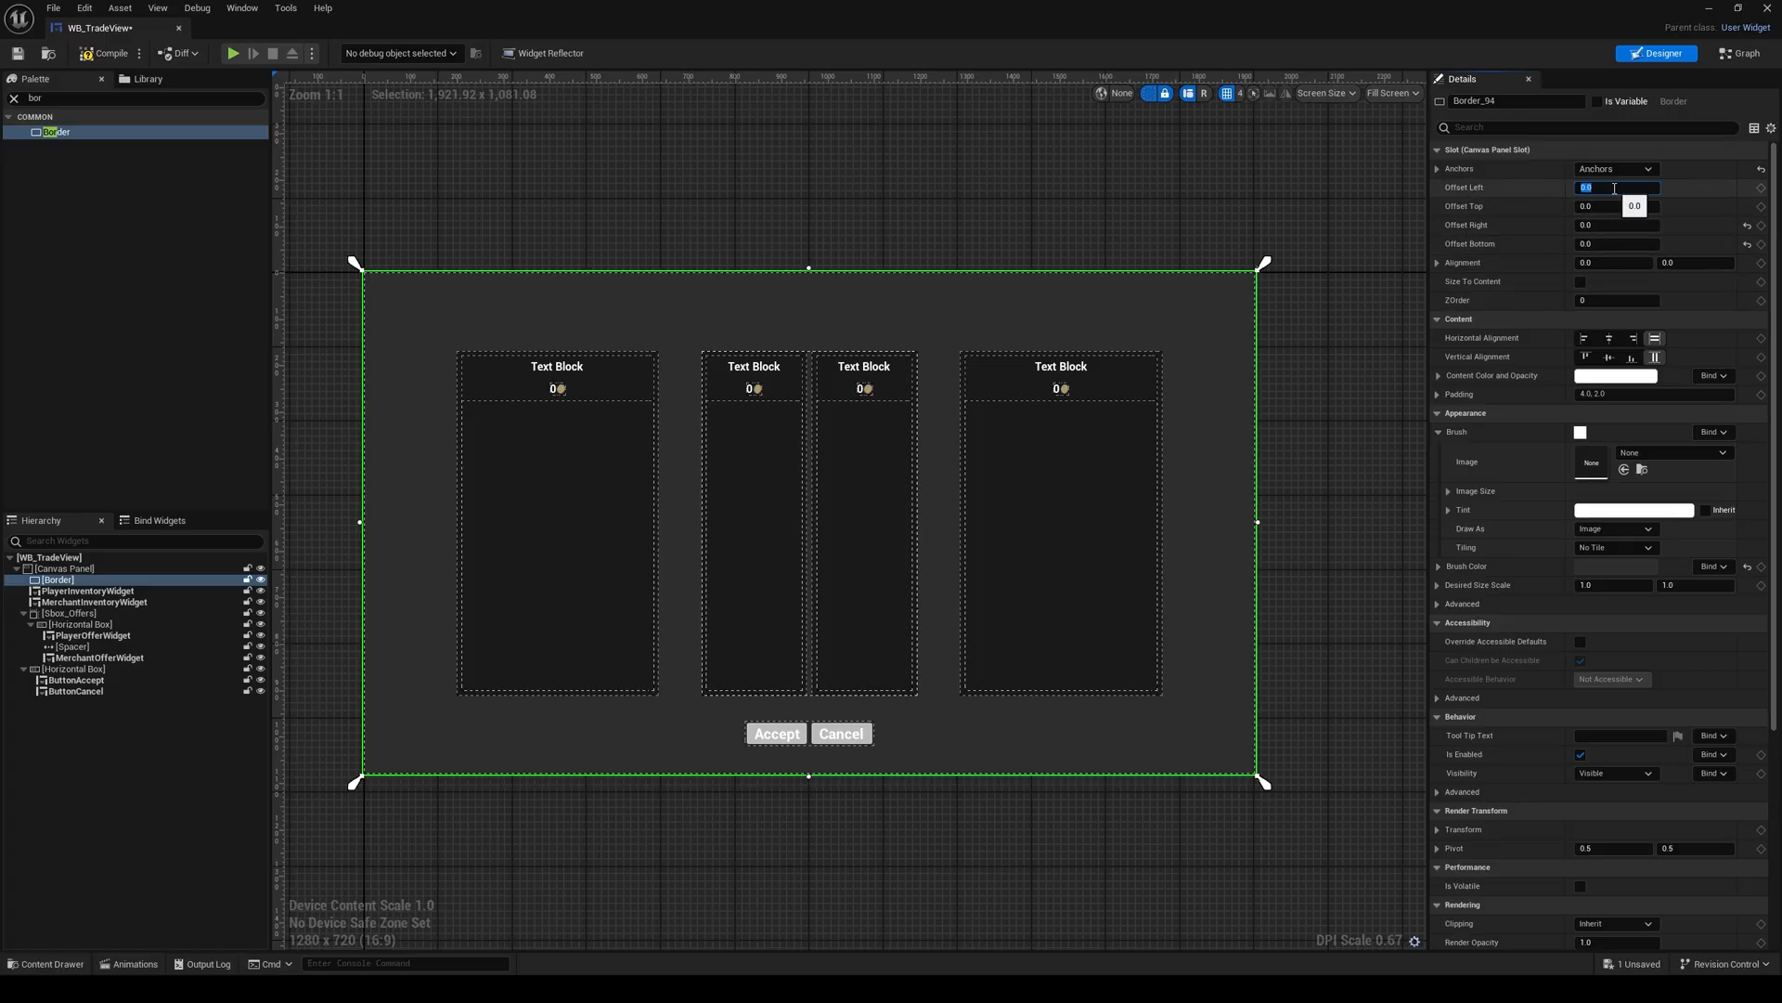
type("100")
key("Return")
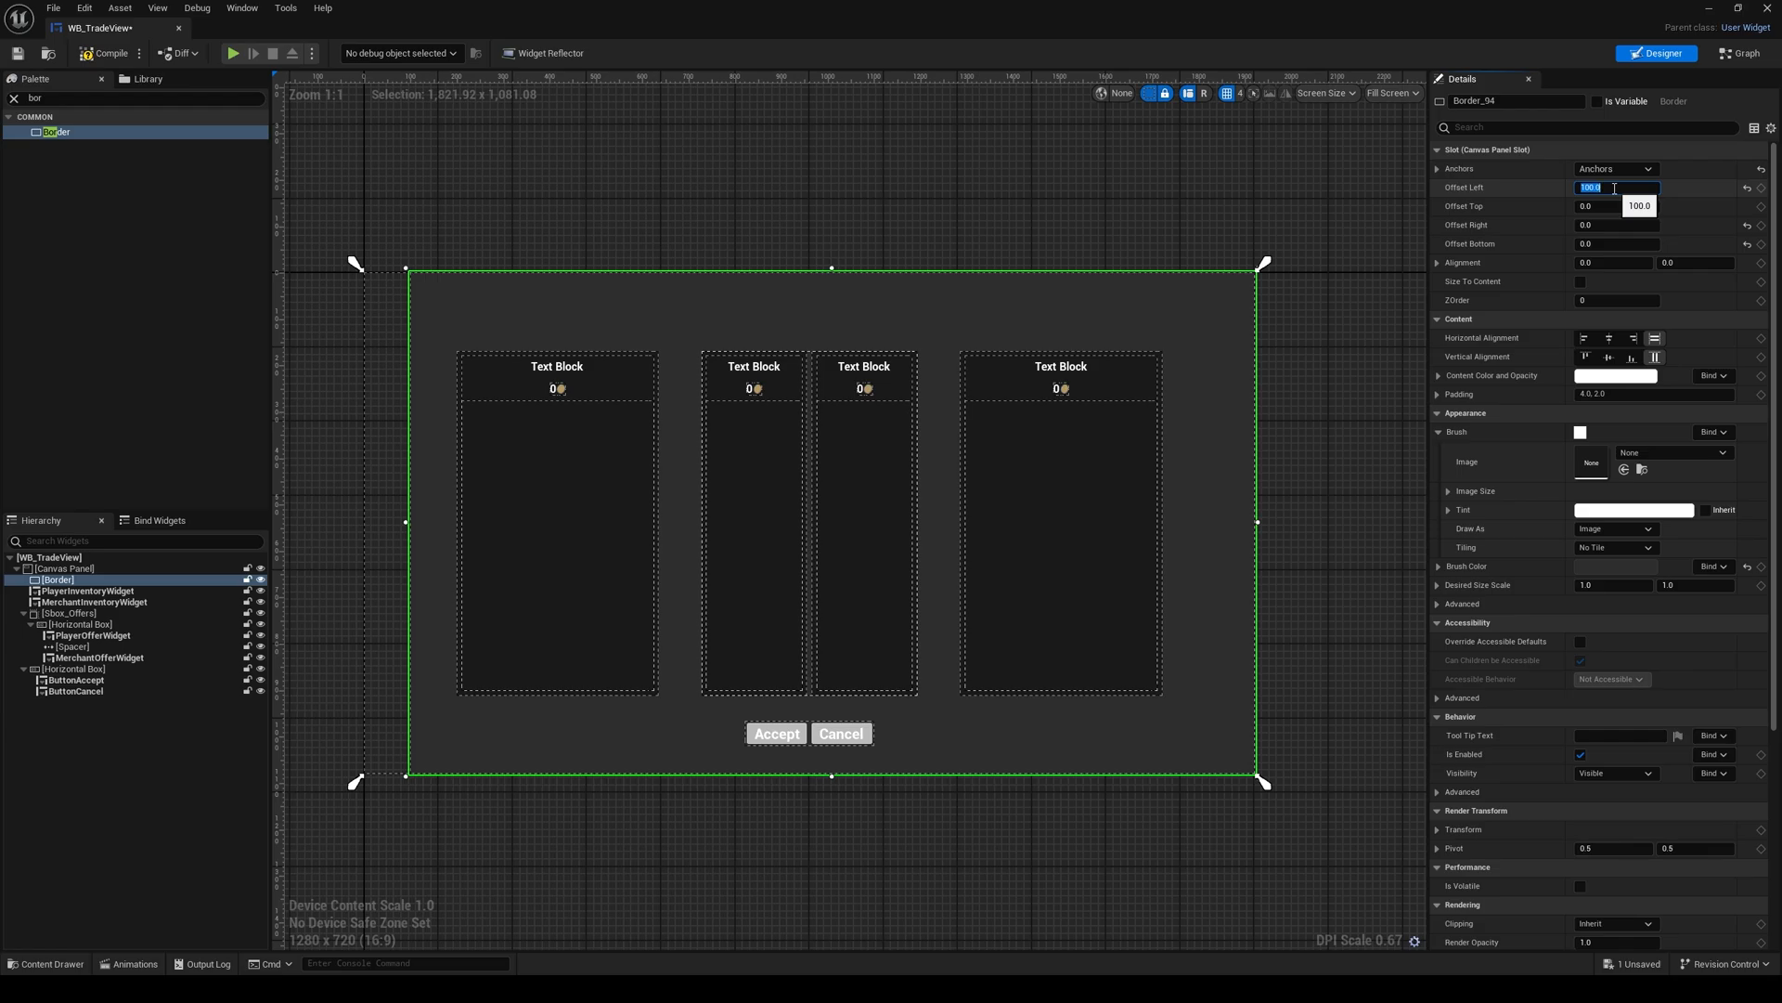
left_click(1622, 207)
type("1")
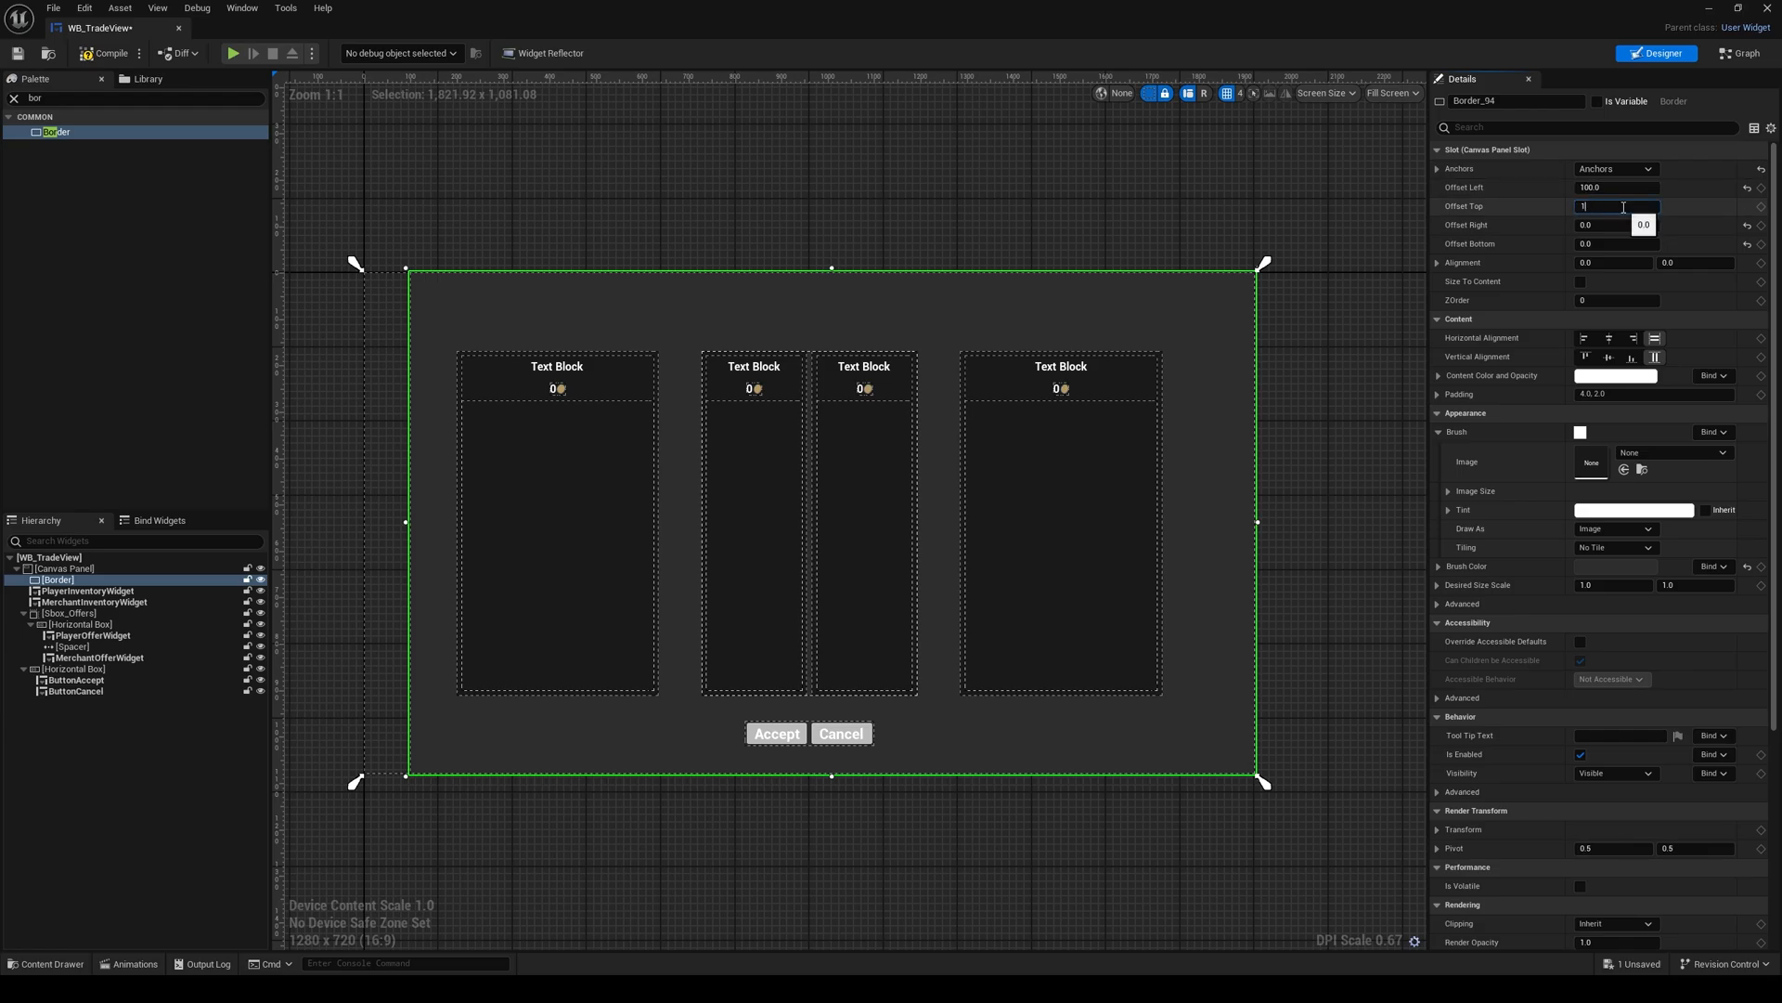
type("00")
key("Return")
left_click(1620, 227)
type("1")
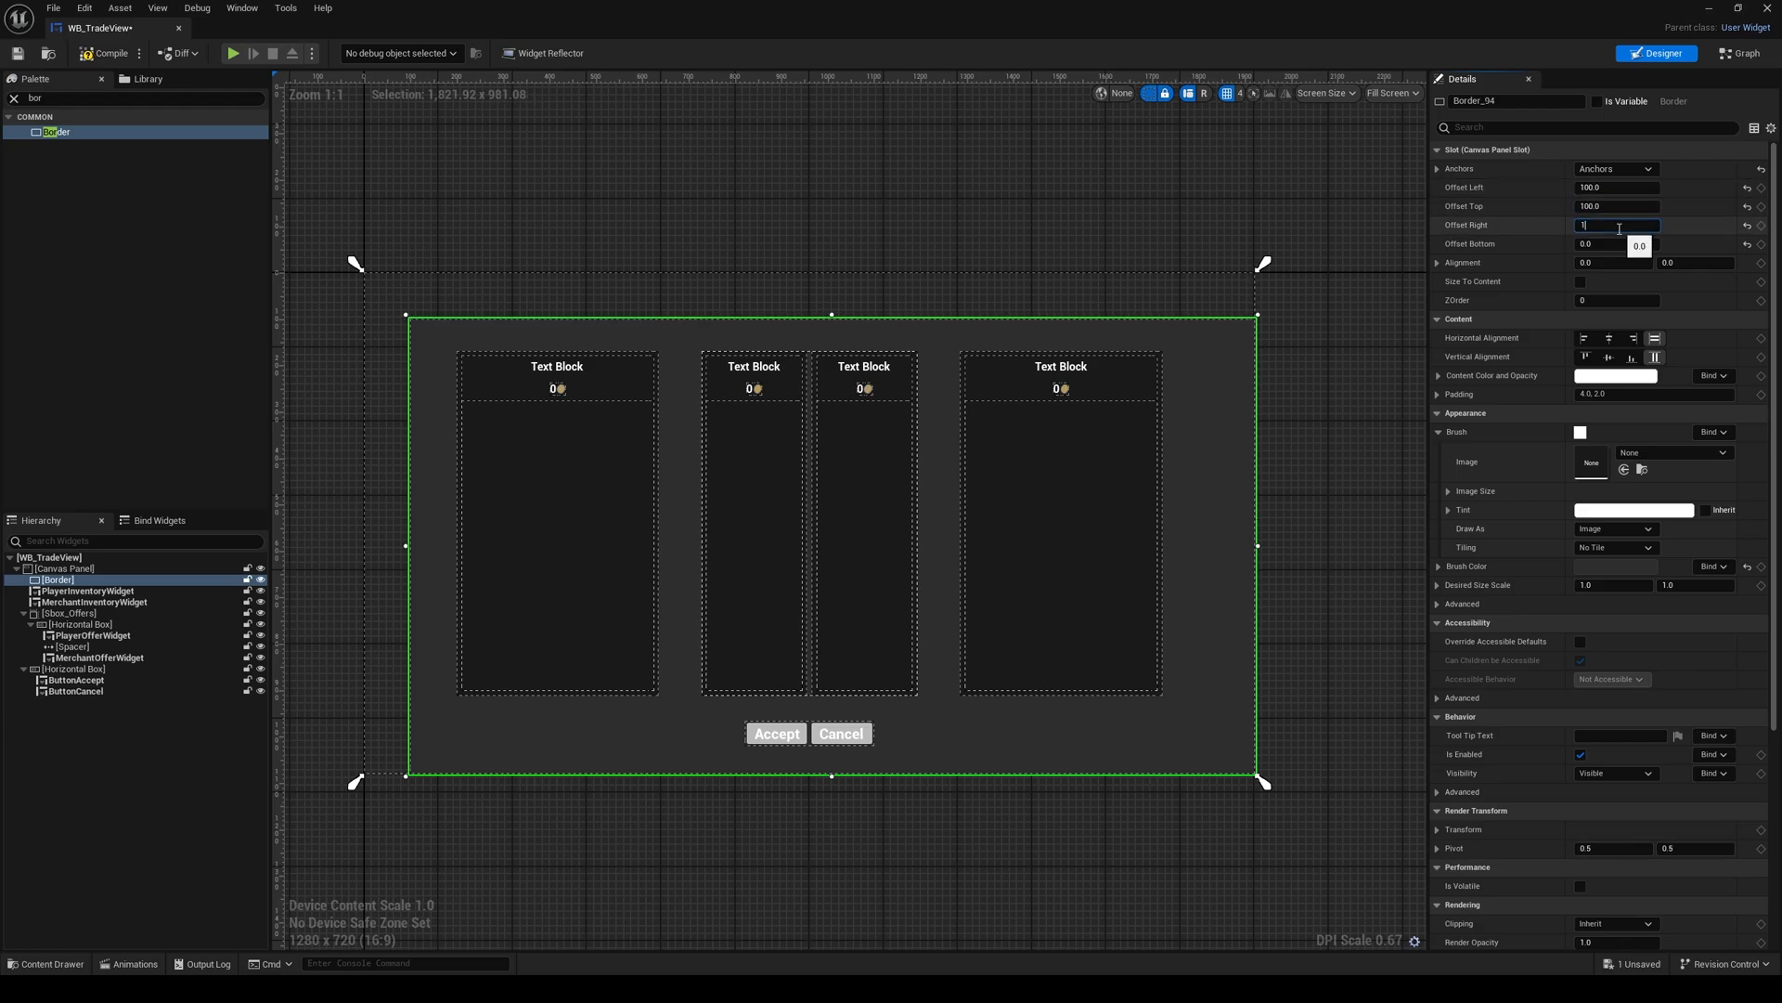
type("00")
key("Return")
left_click(1623, 244)
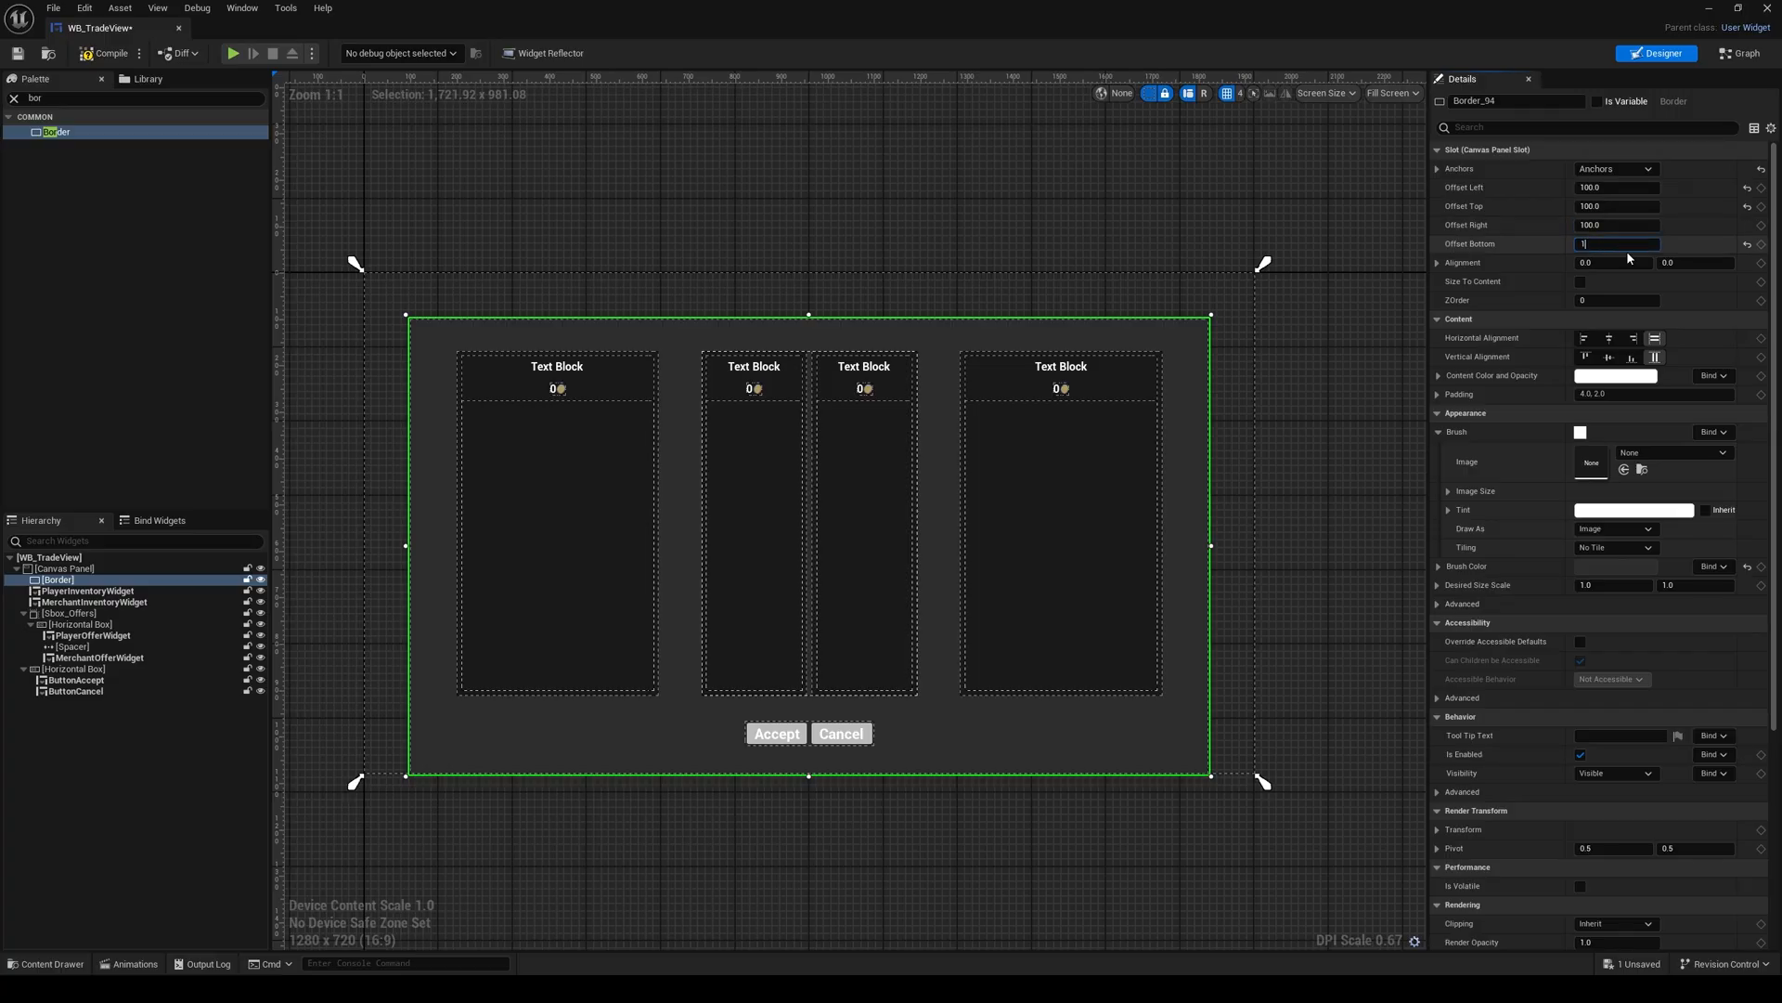
type("100")
key("Return")
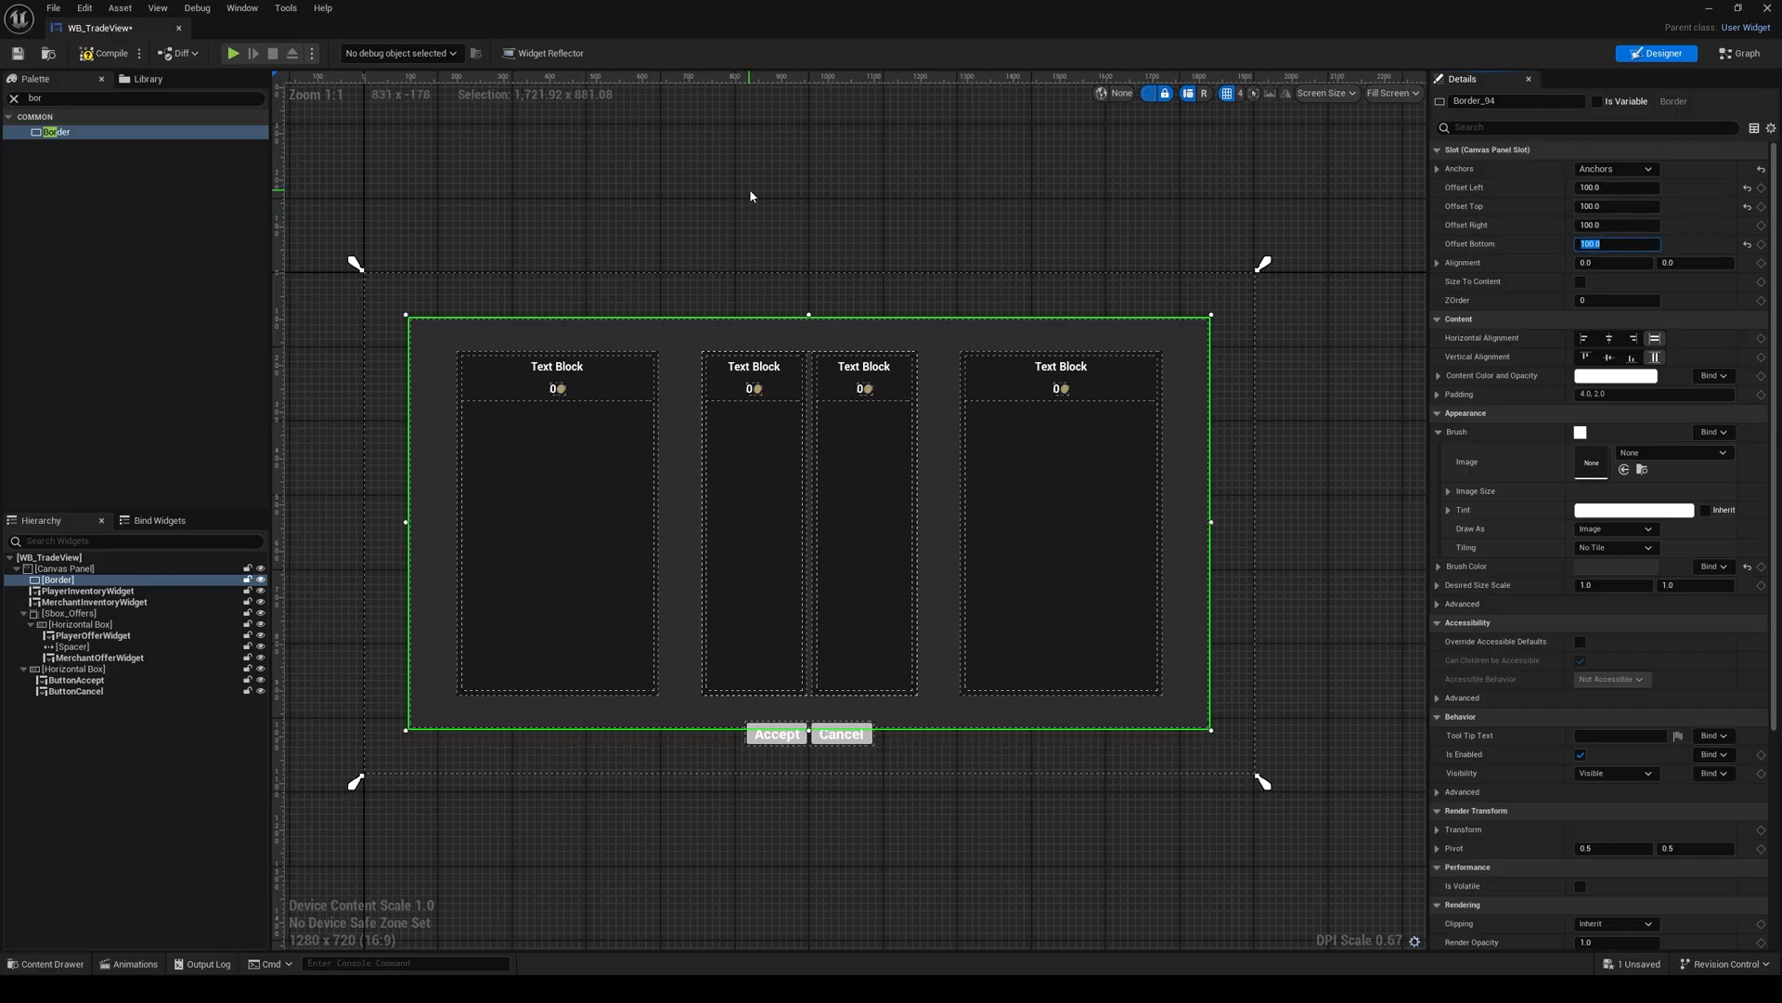
Step: Clear the widget search filter, then compile and save WB_TradeView
scroll(811, 277, "up", 2)
scroll(807, 293, "down", 2)
right_click_drag(795, 267, 812, 241)
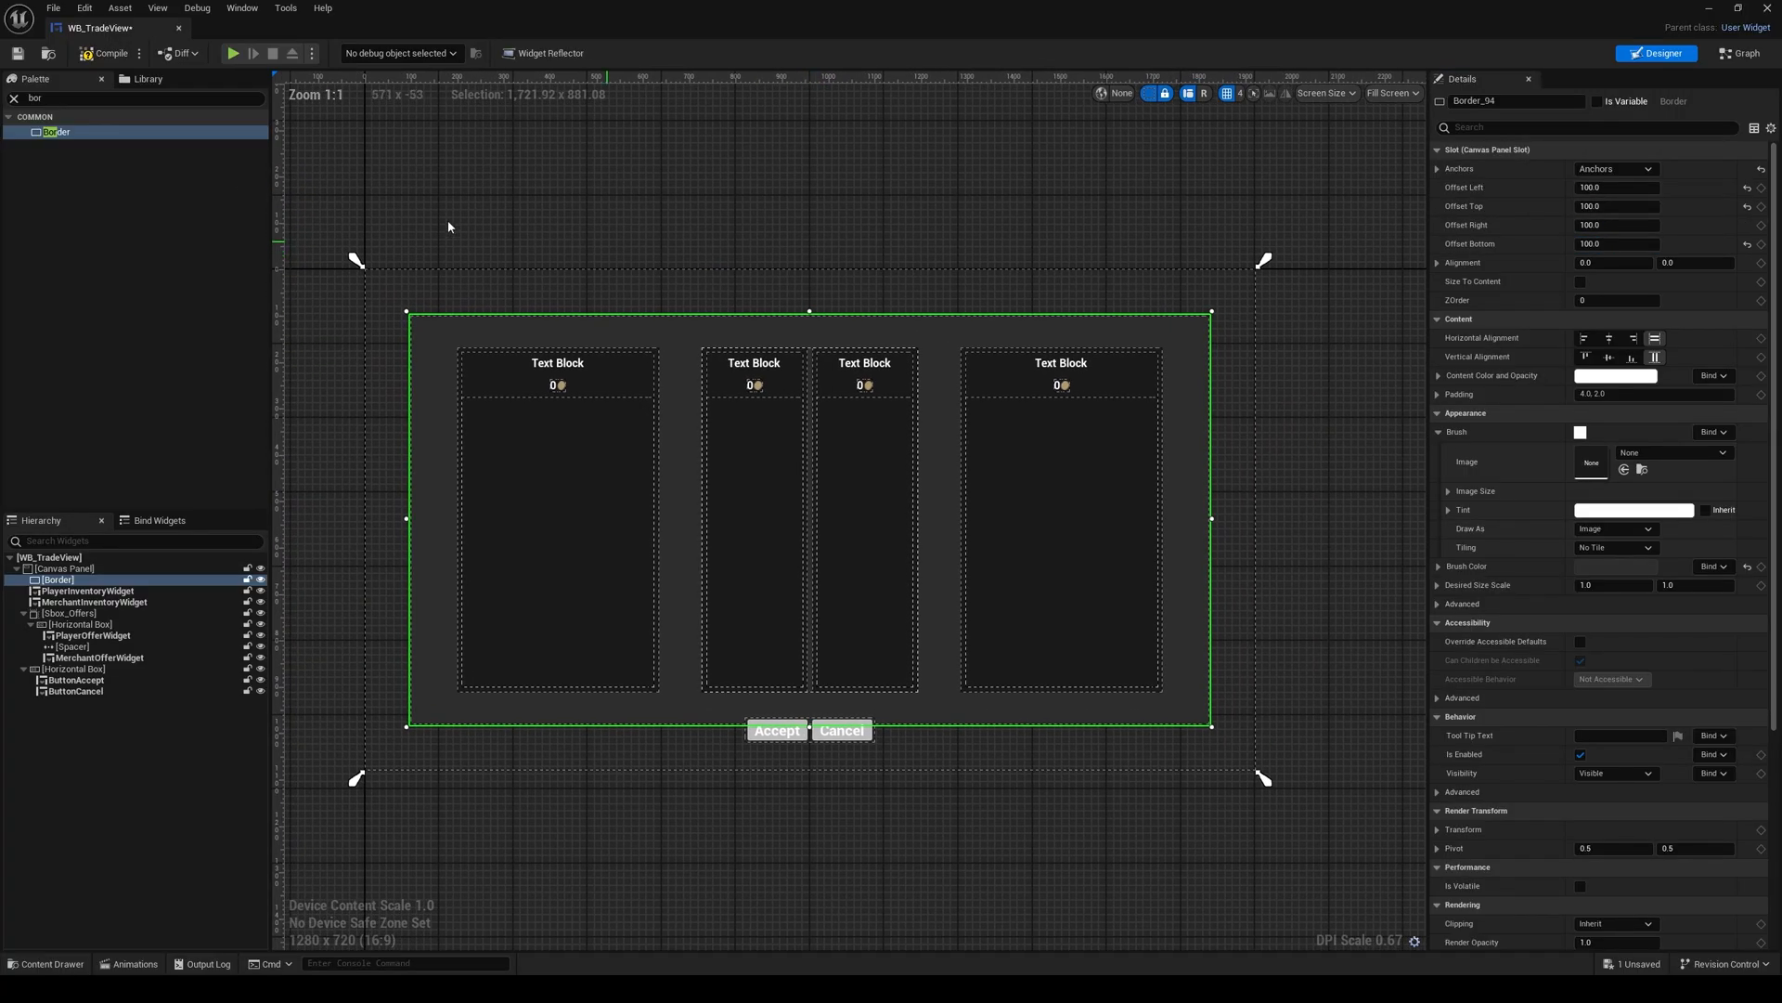
left_click(15, 99)
left_click(104, 53)
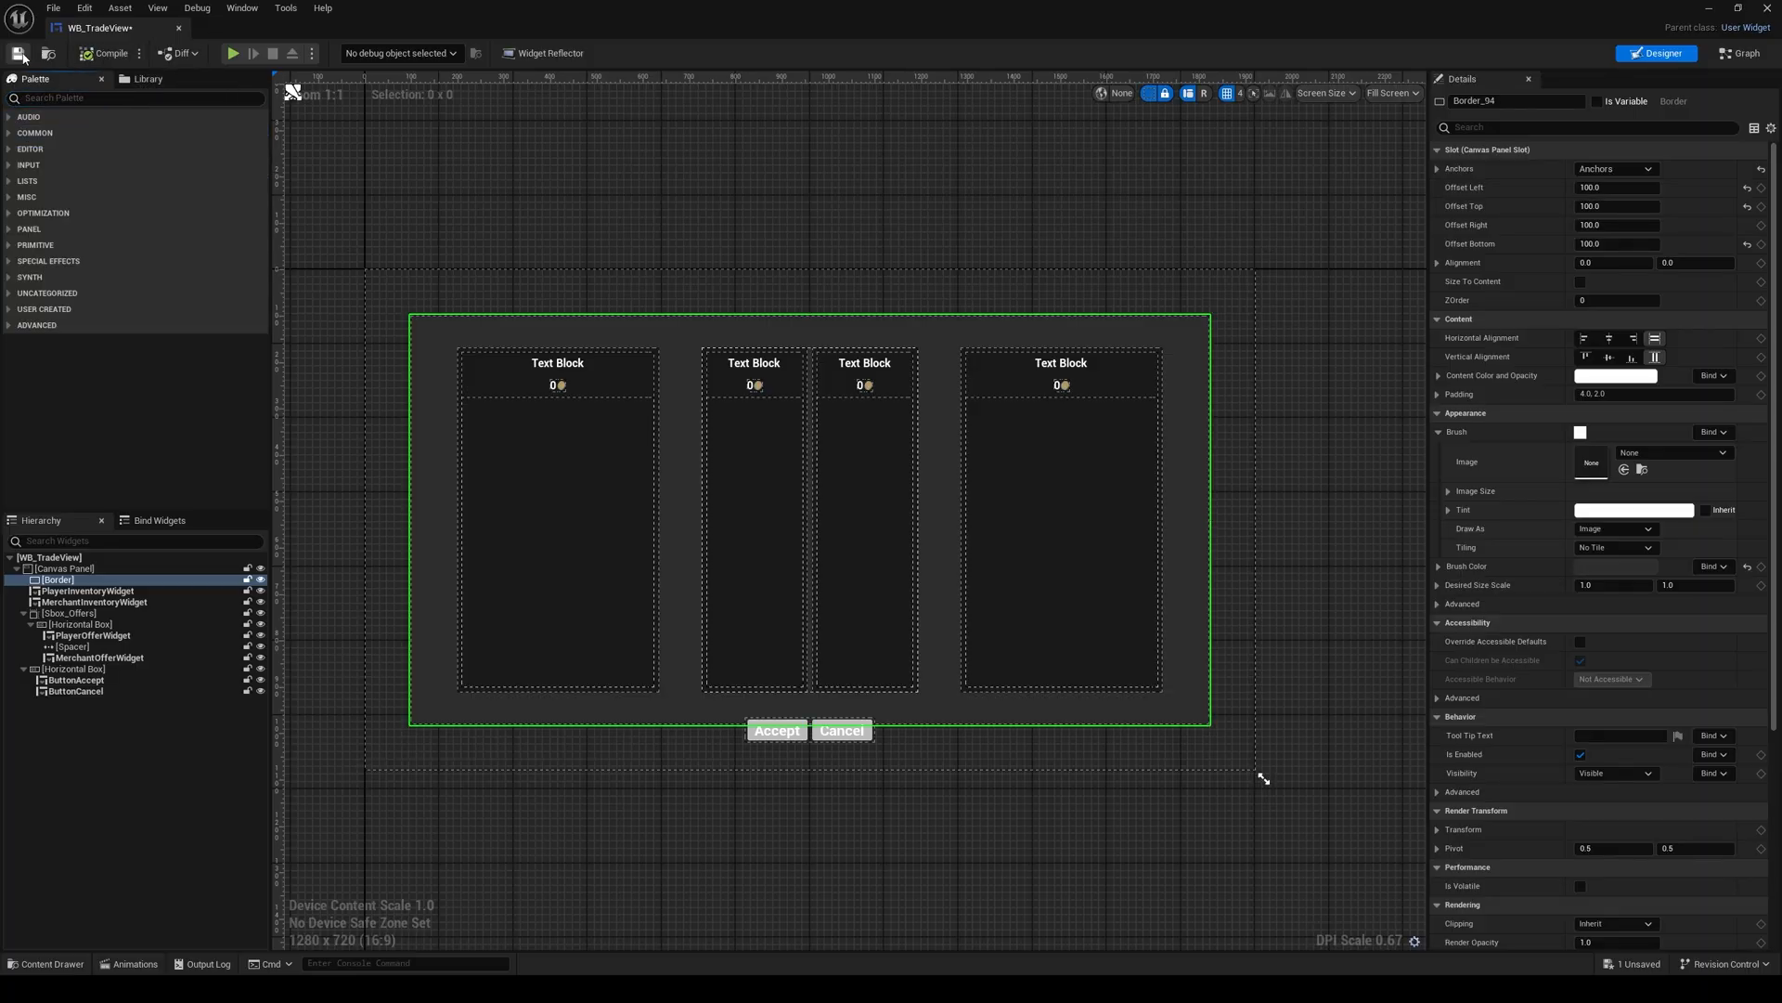
key("ctrl+s")
scroll(733, 297, "up", 1)
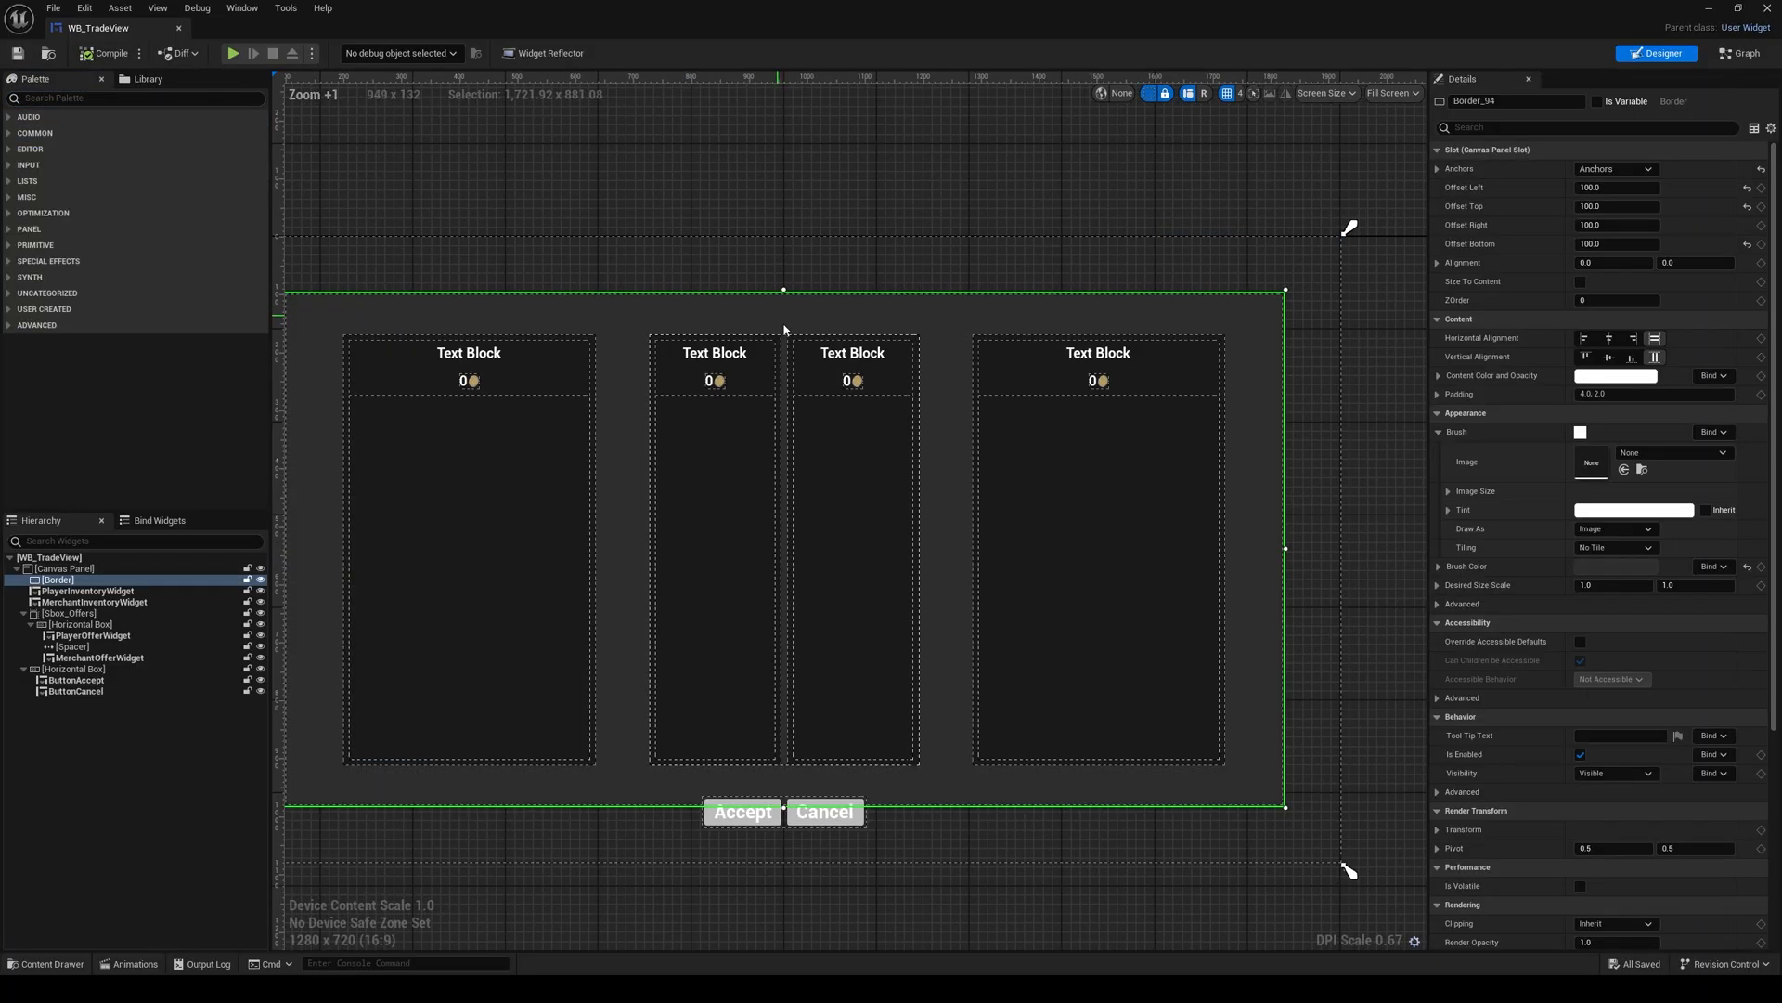
left_click(65, 964)
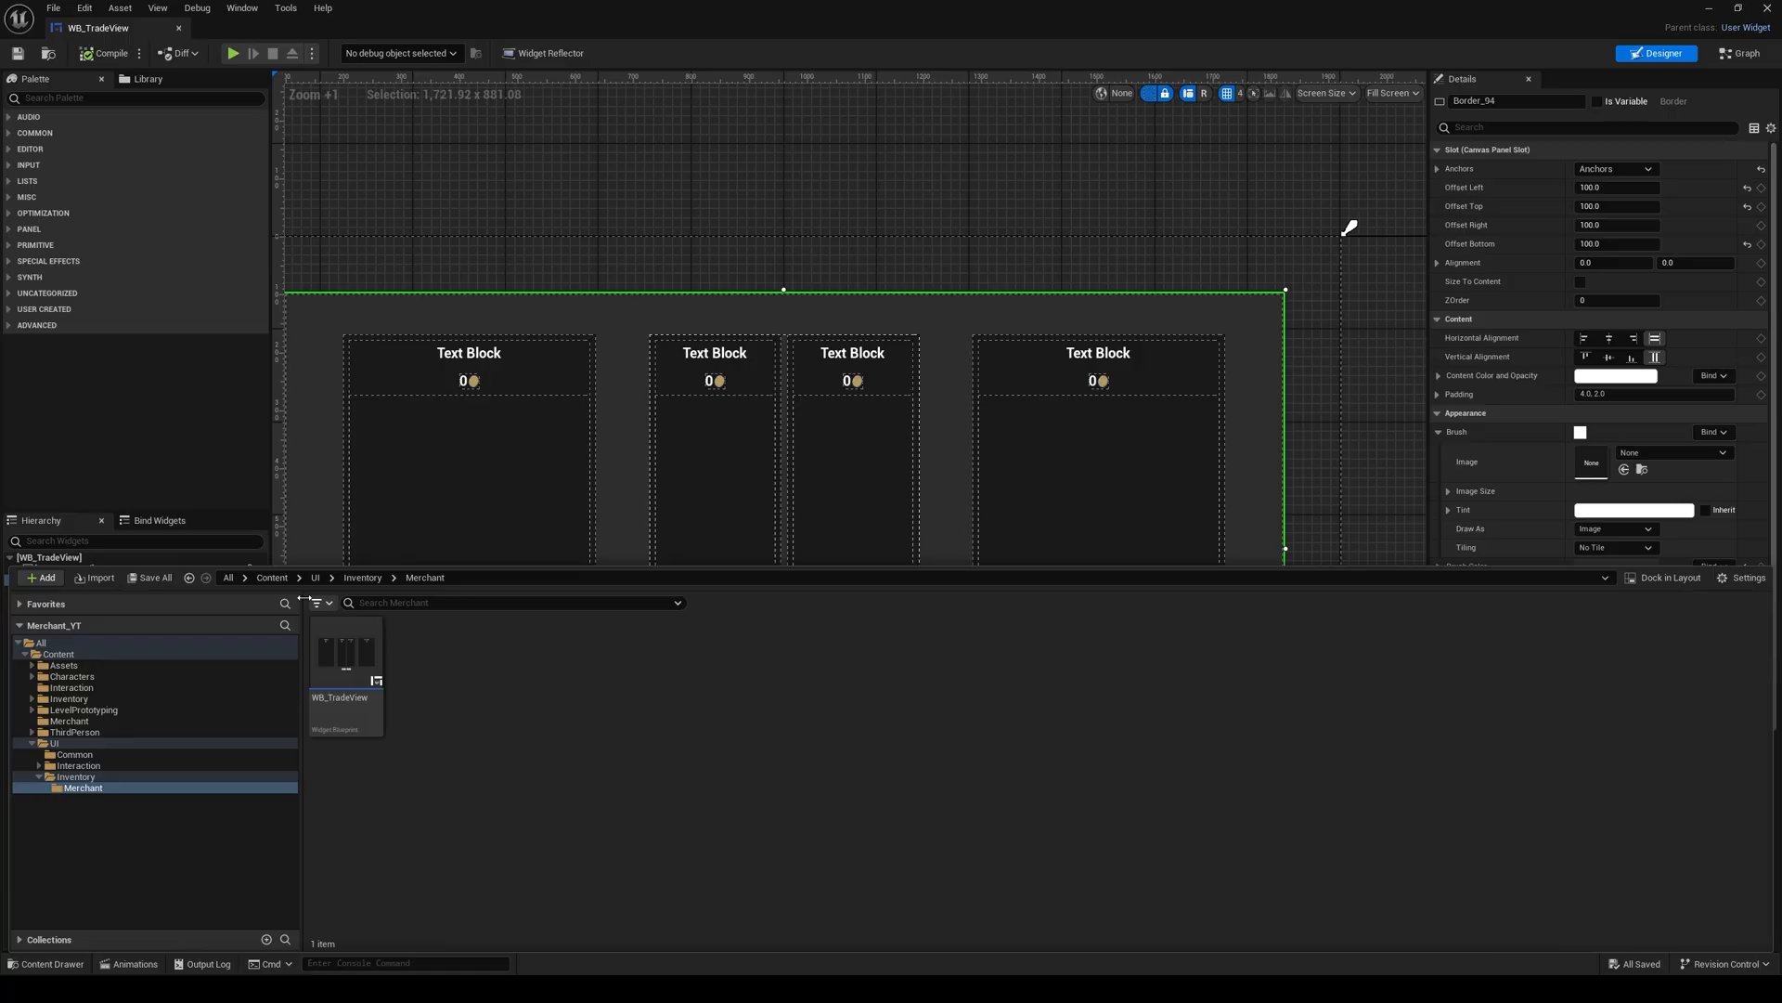
double_click(348, 692)
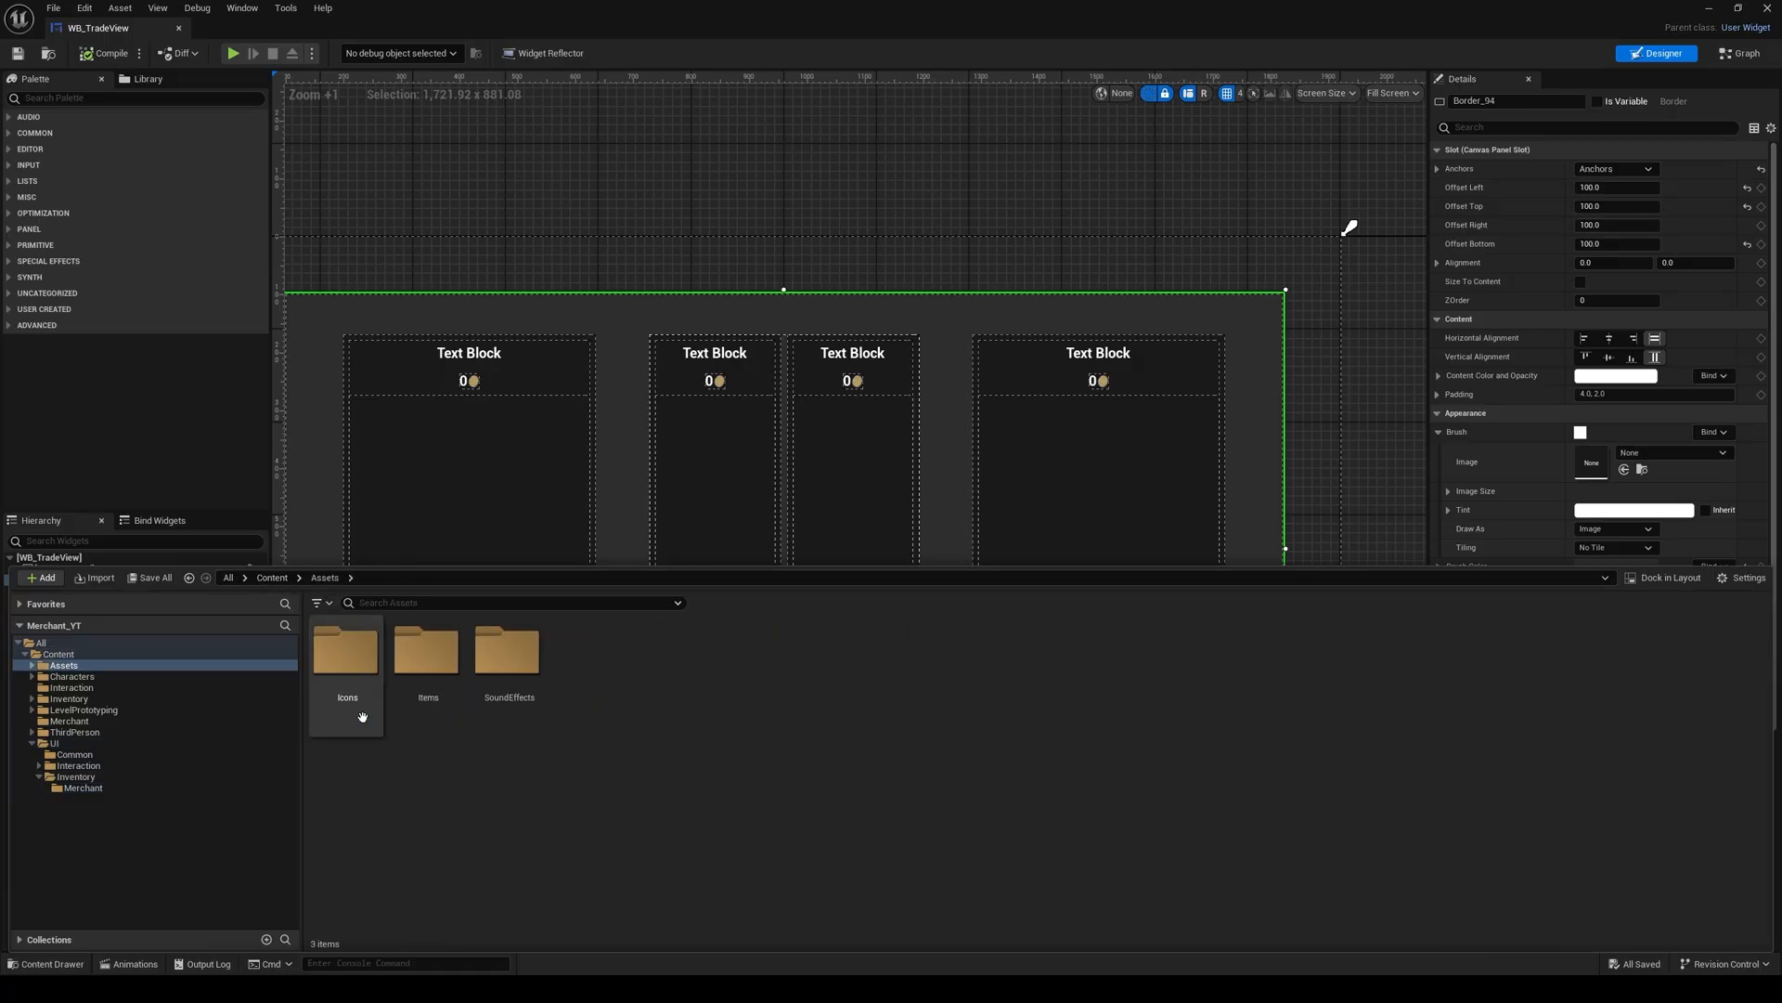
left_click(343, 460)
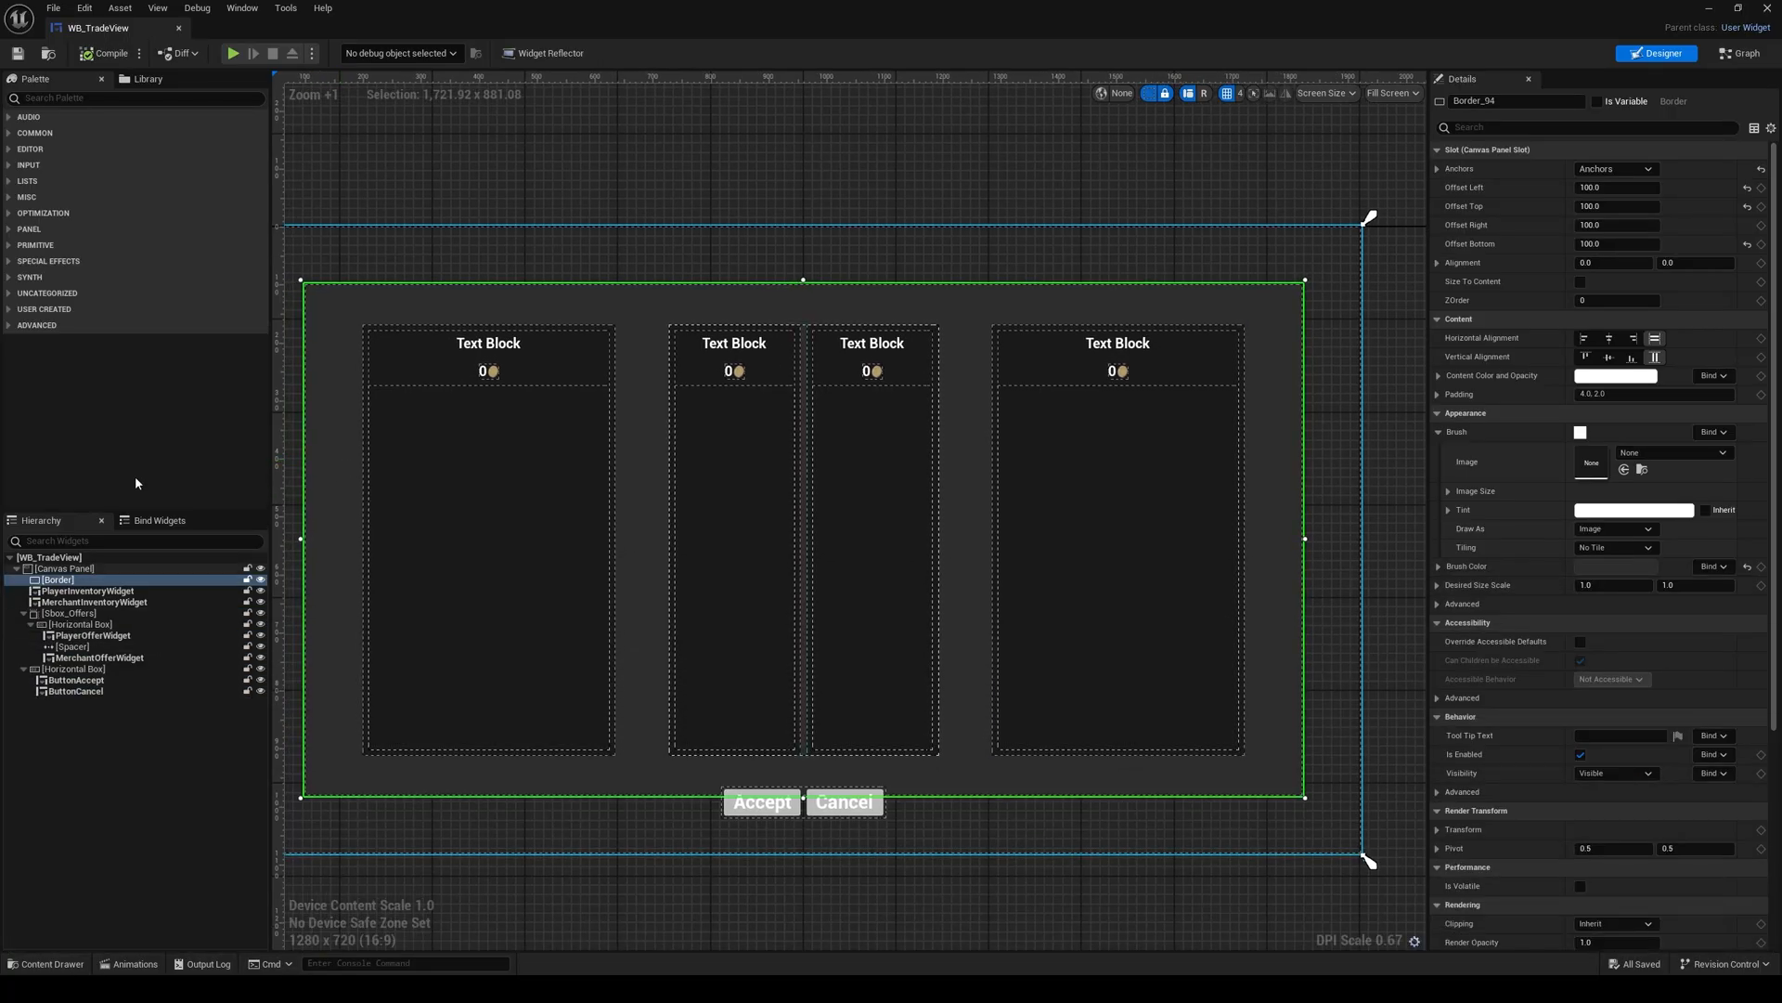
Step: Add an Image widget as the last child of the Canvas Panel and select it
left_click(104, 100)
type("im")
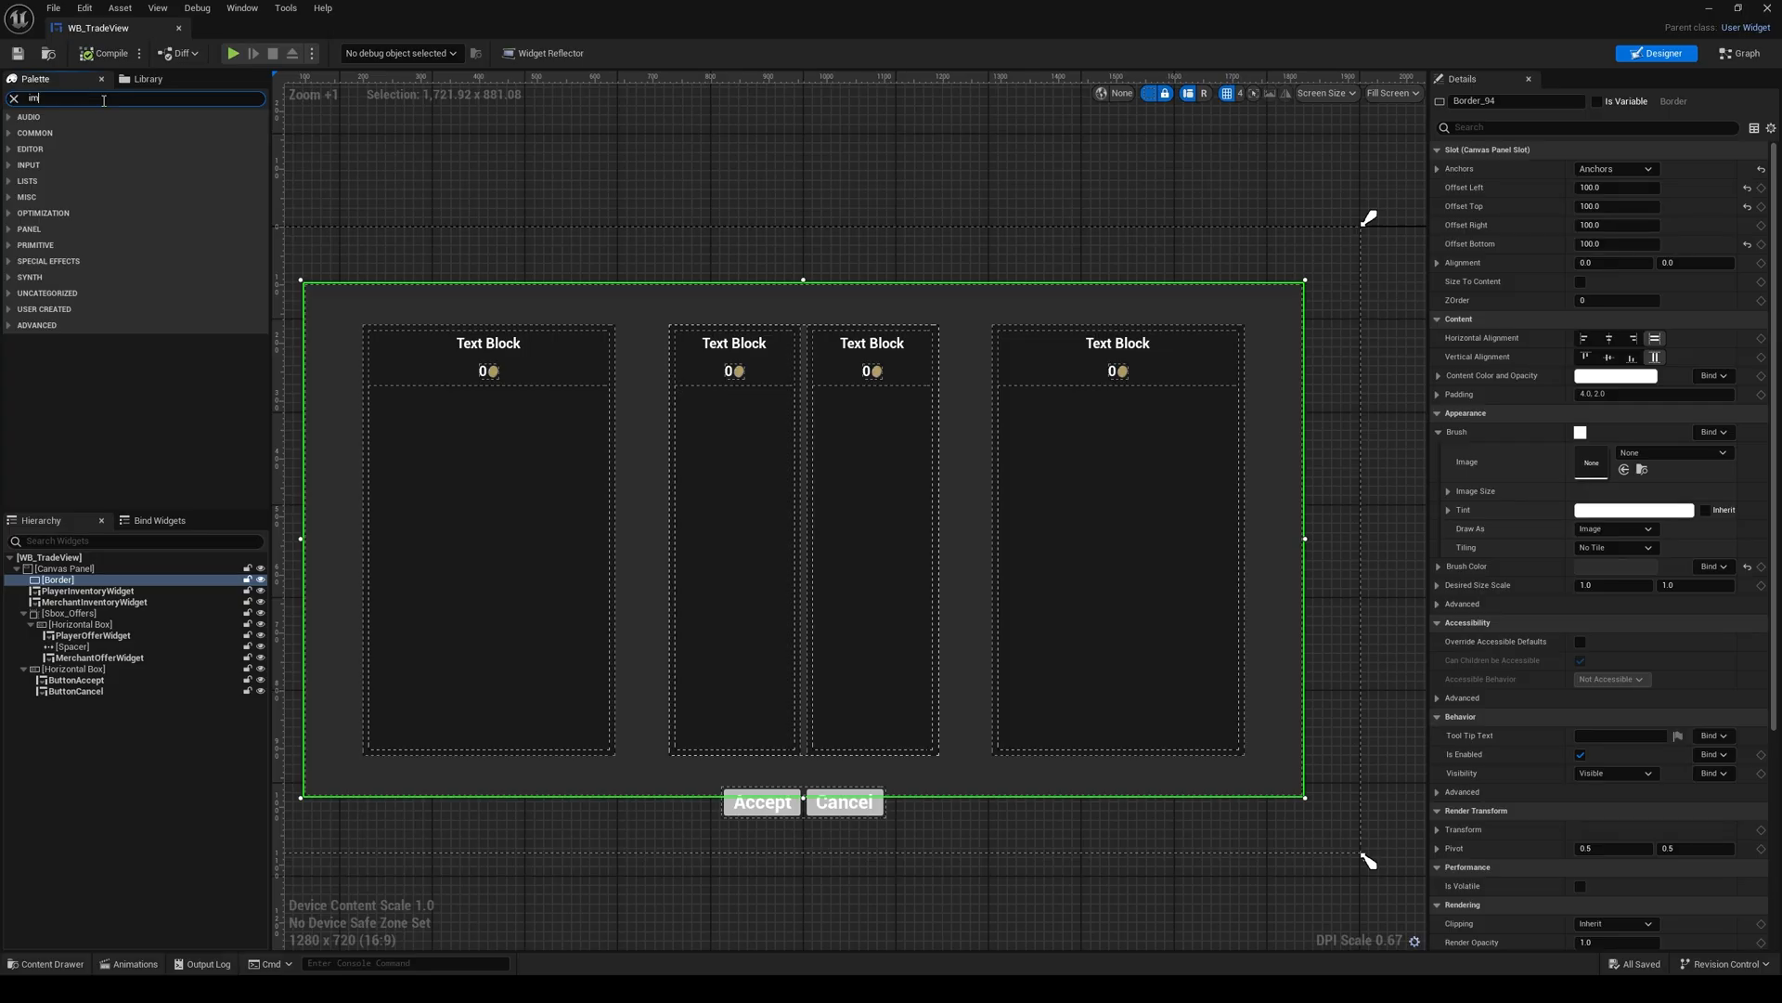
type("a")
left_click_drag(67, 132, 80, 574)
left_click(72, 702)
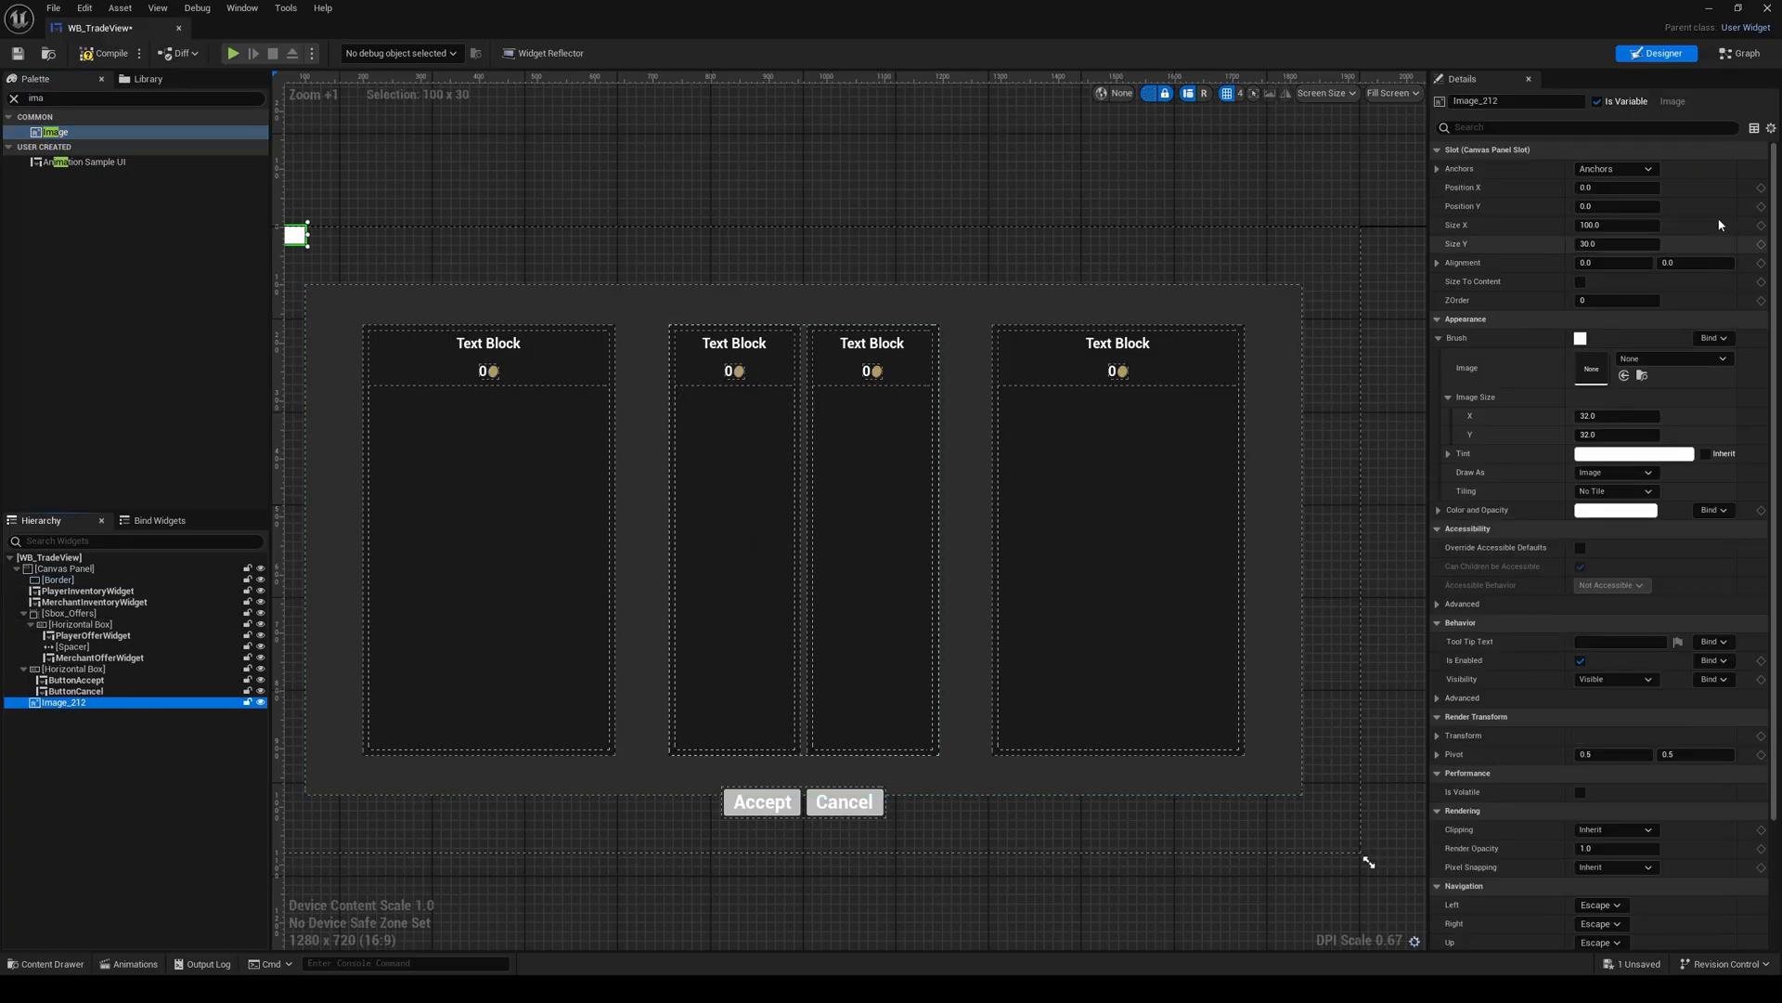
Step: Anchor the Image at the canvas's top centre and use BalanceScaleIcon as its brush image
left_click(1615, 169)
left_click(1648, 202)
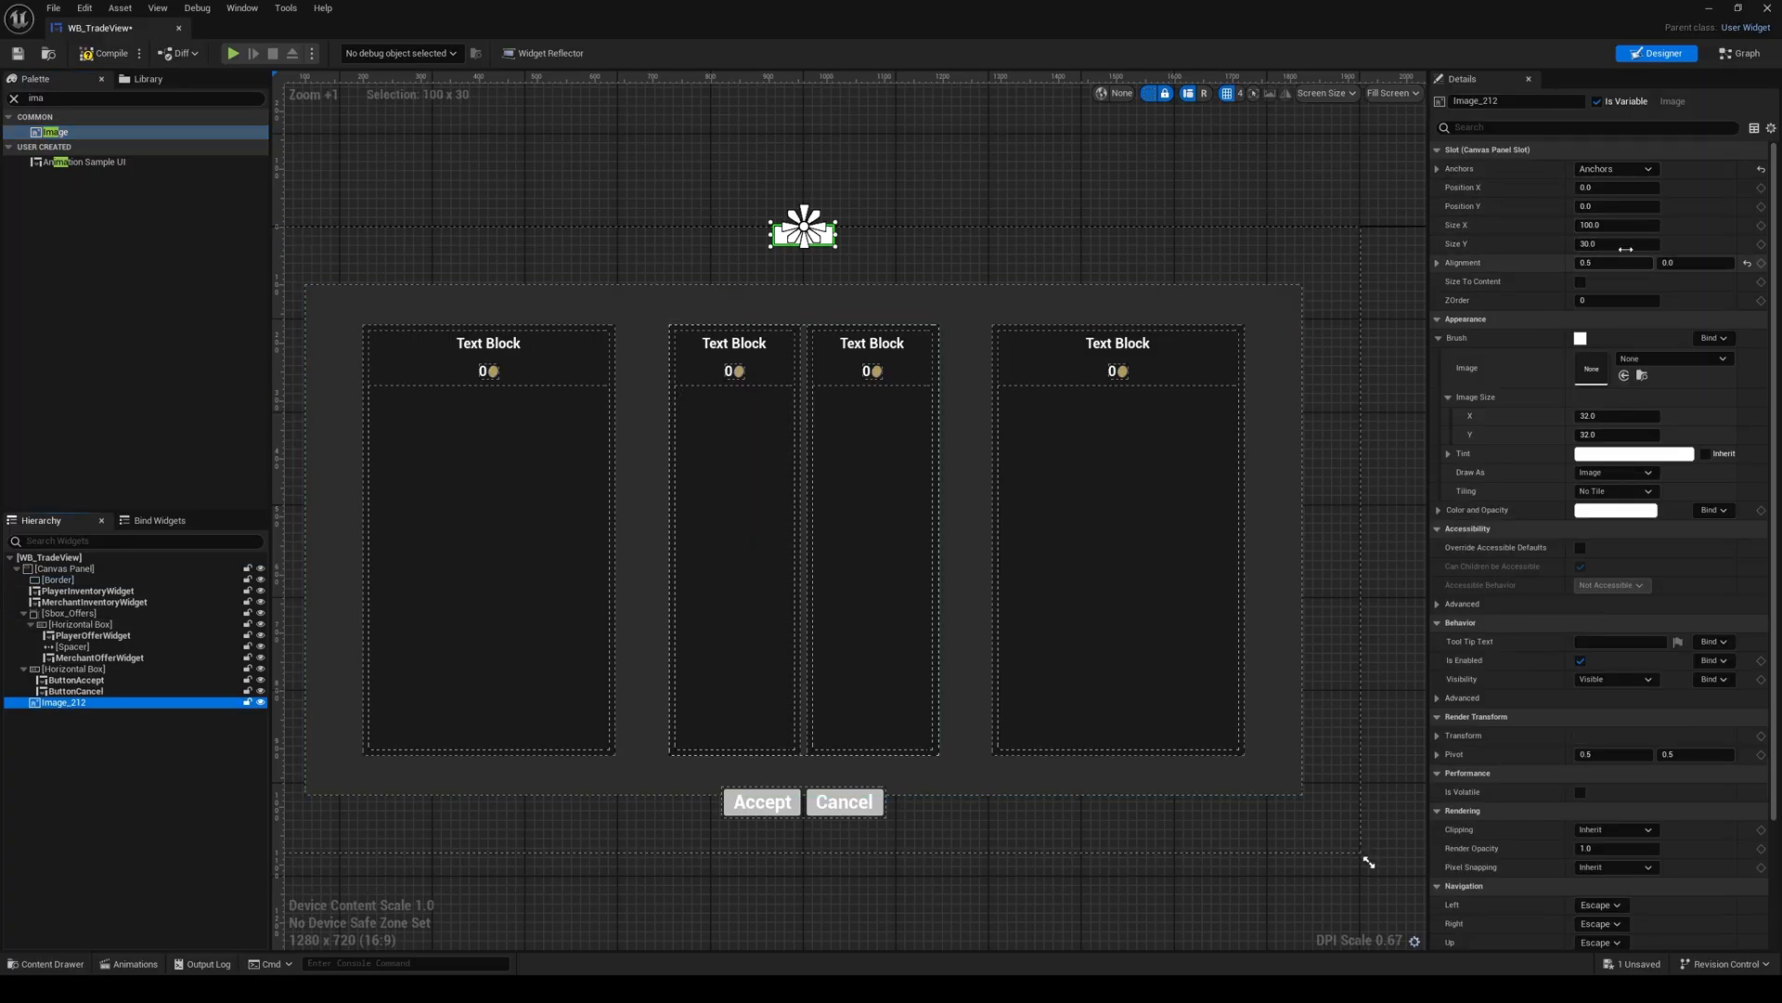
left_click(1655, 360)
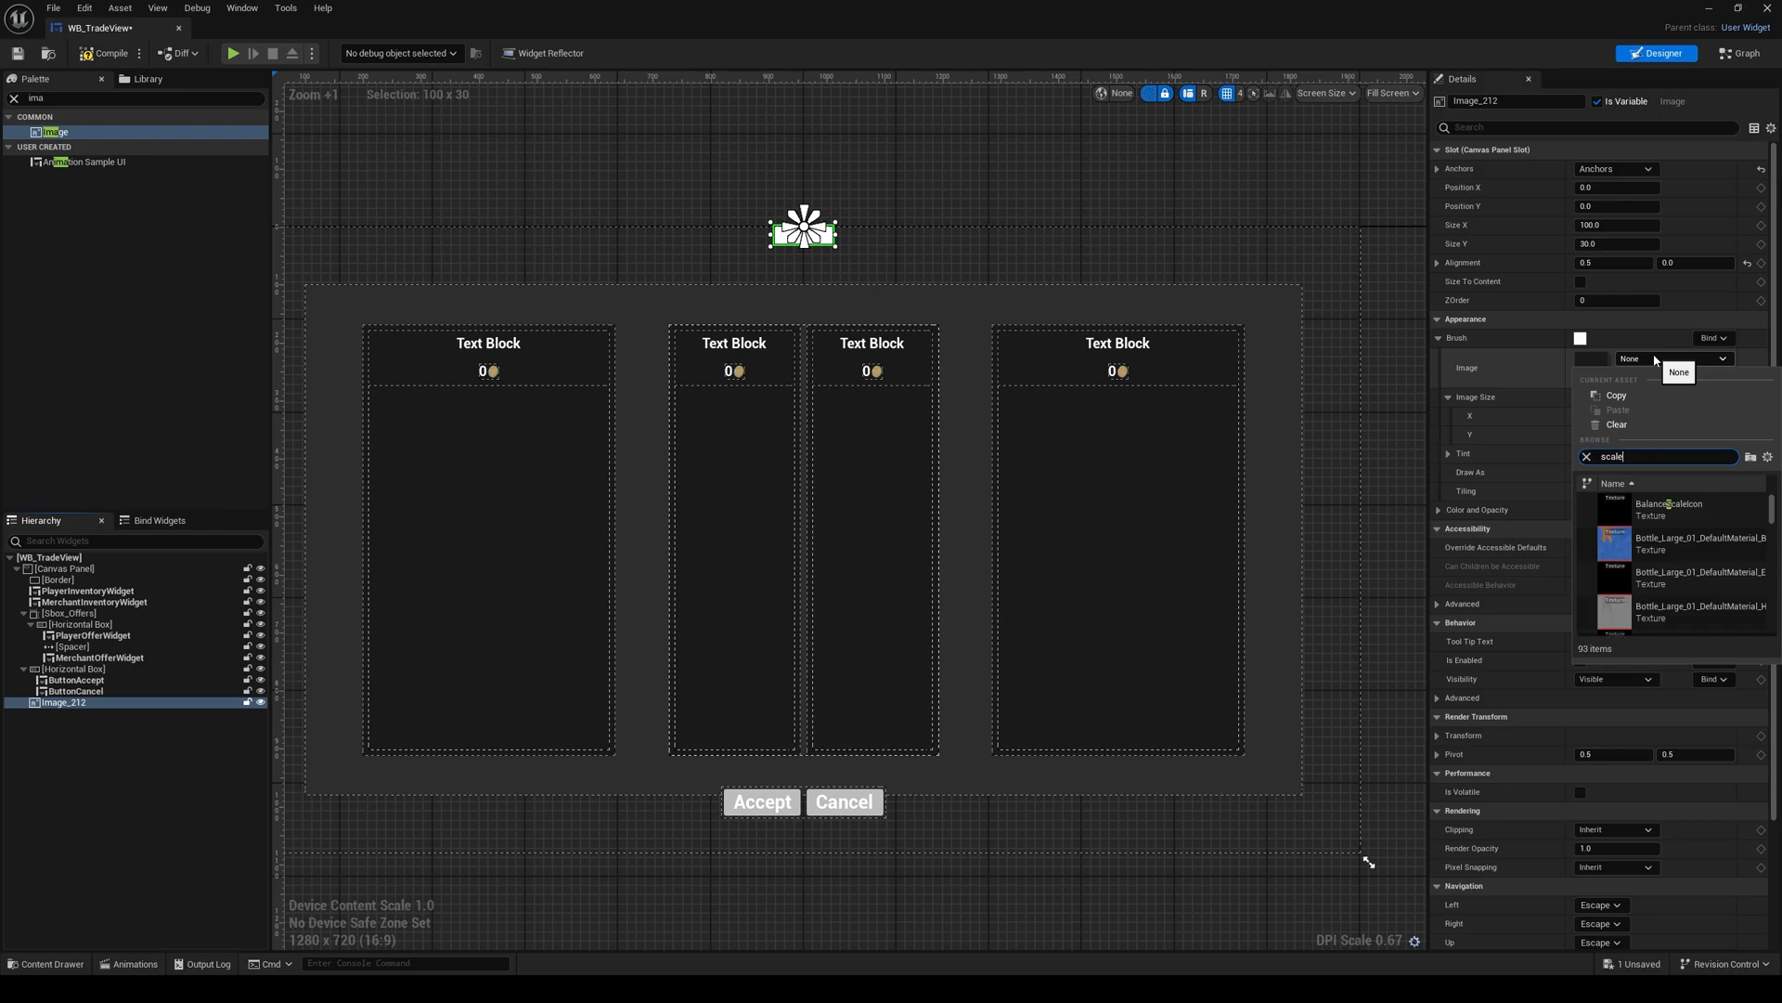
left_click(1669, 508)
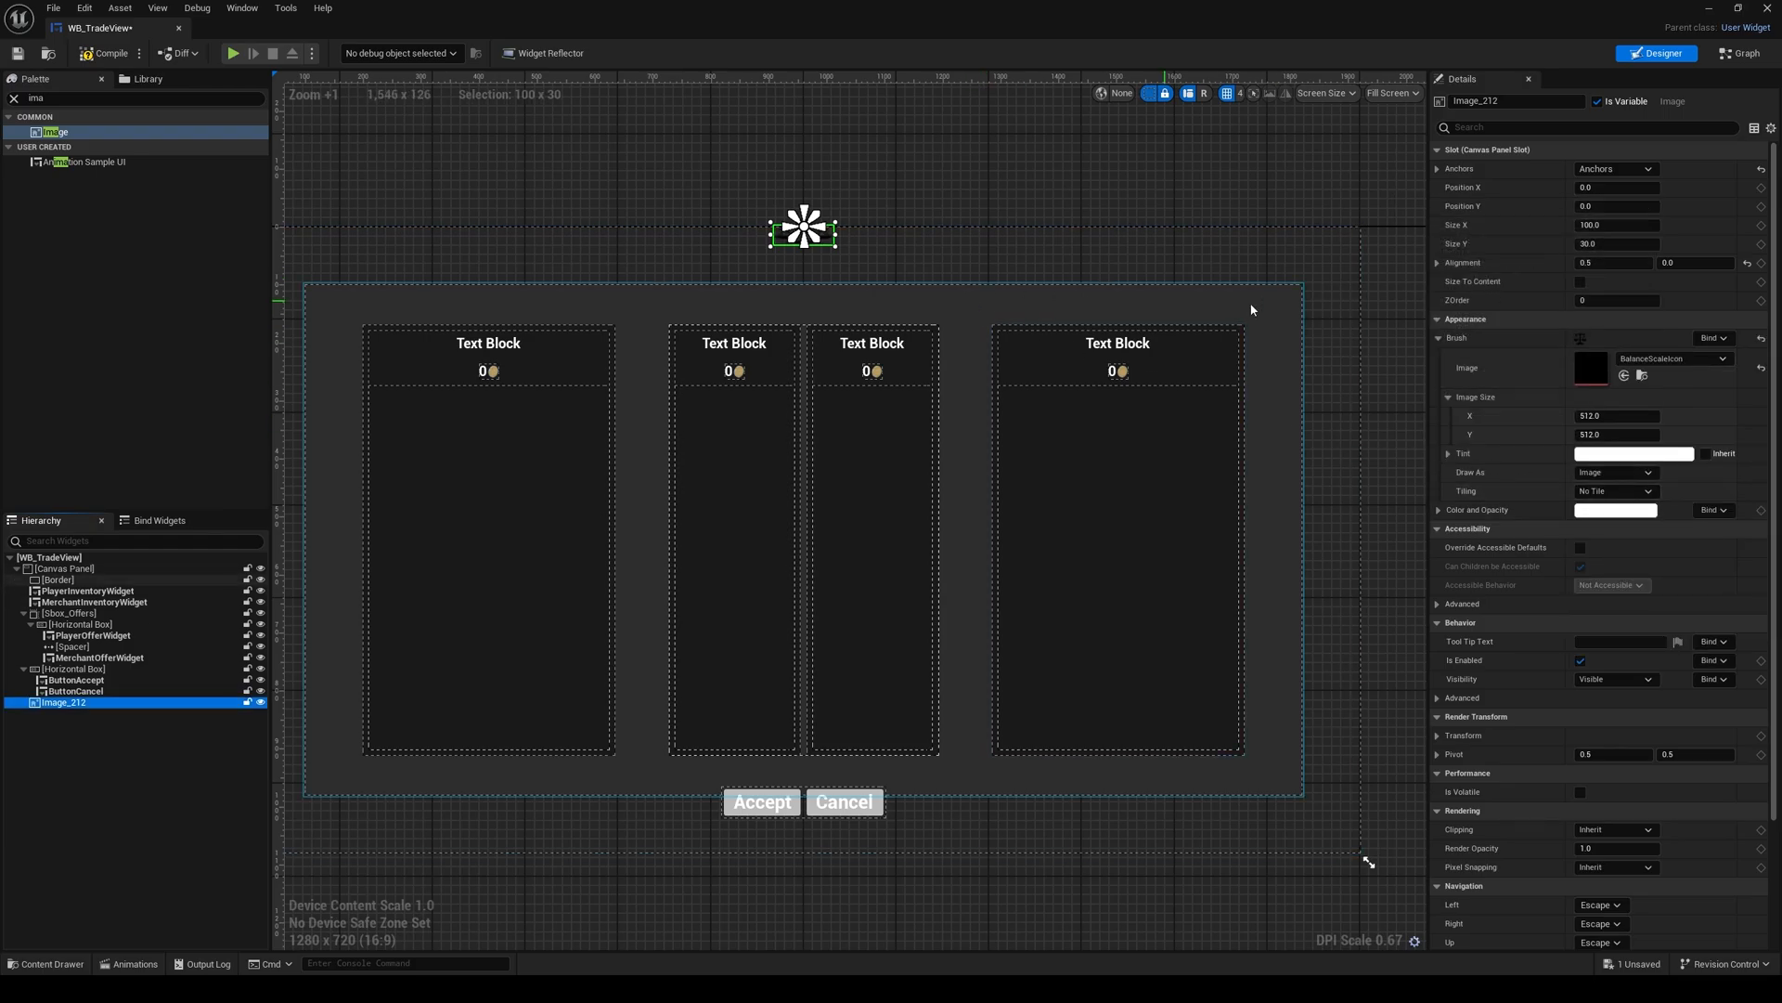
Step: Set the scale image's Size X and Size Y to 80
left_click(1633, 224)
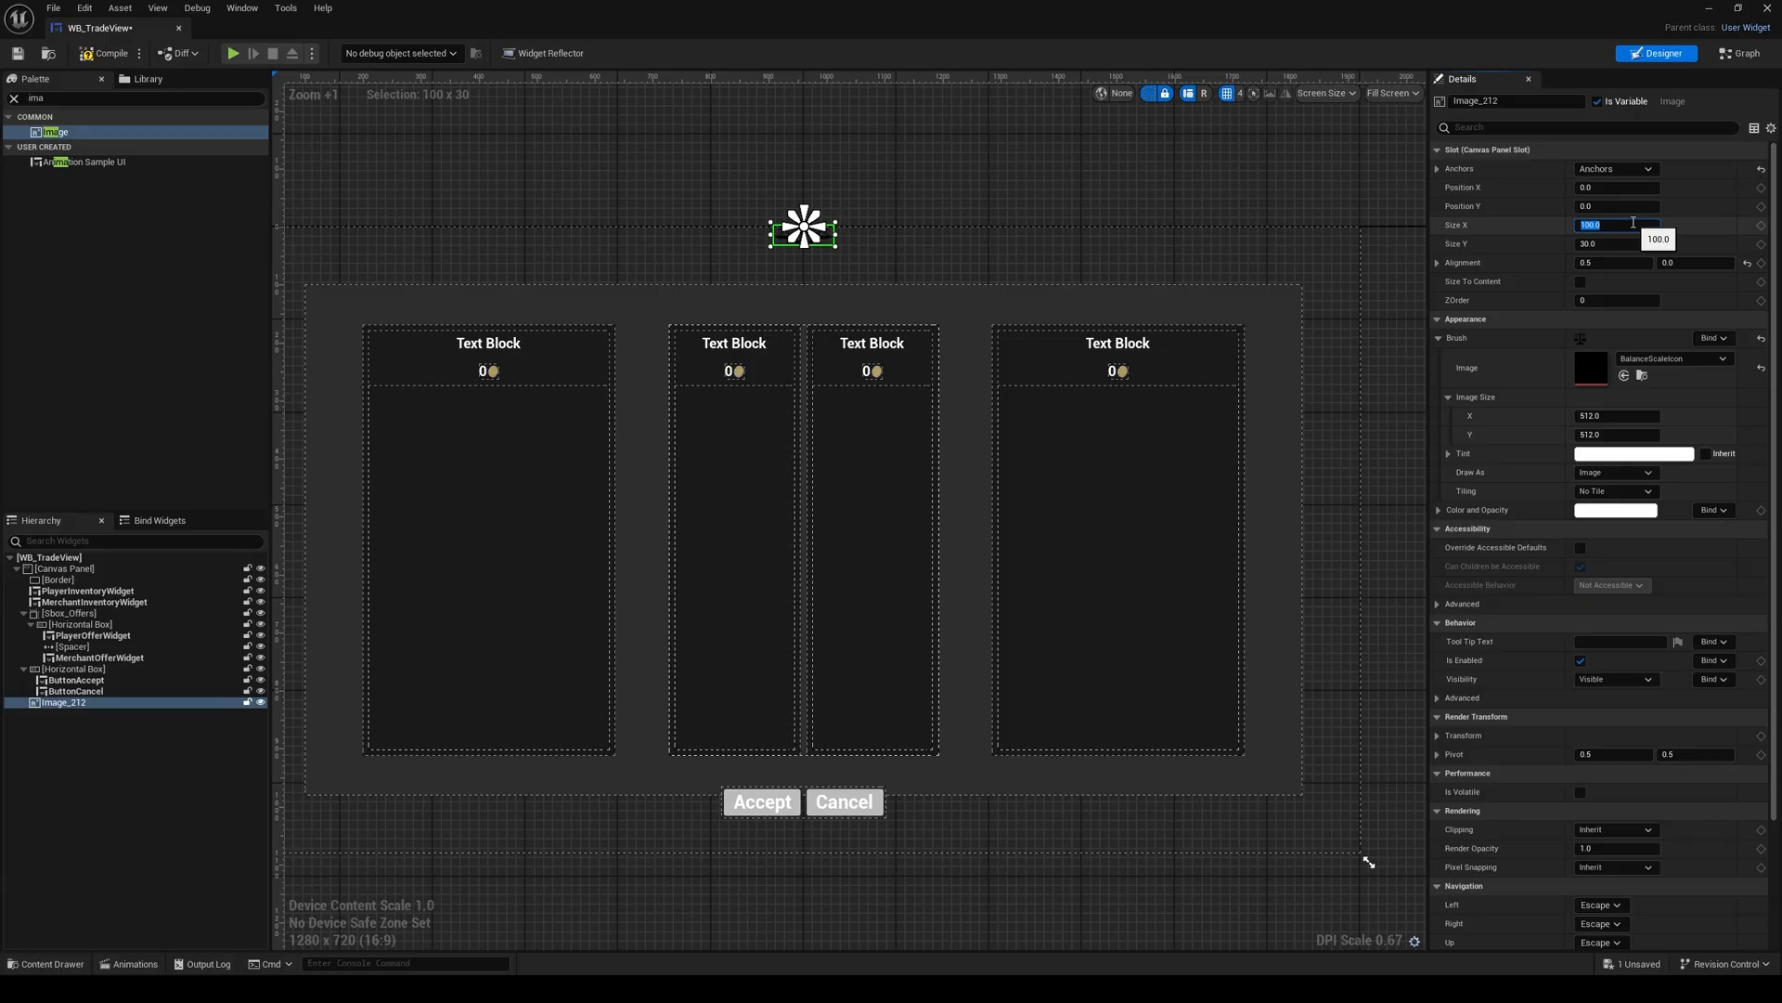
type("80")
key("Return")
left_click(1628, 242)
type("80")
key("Return")
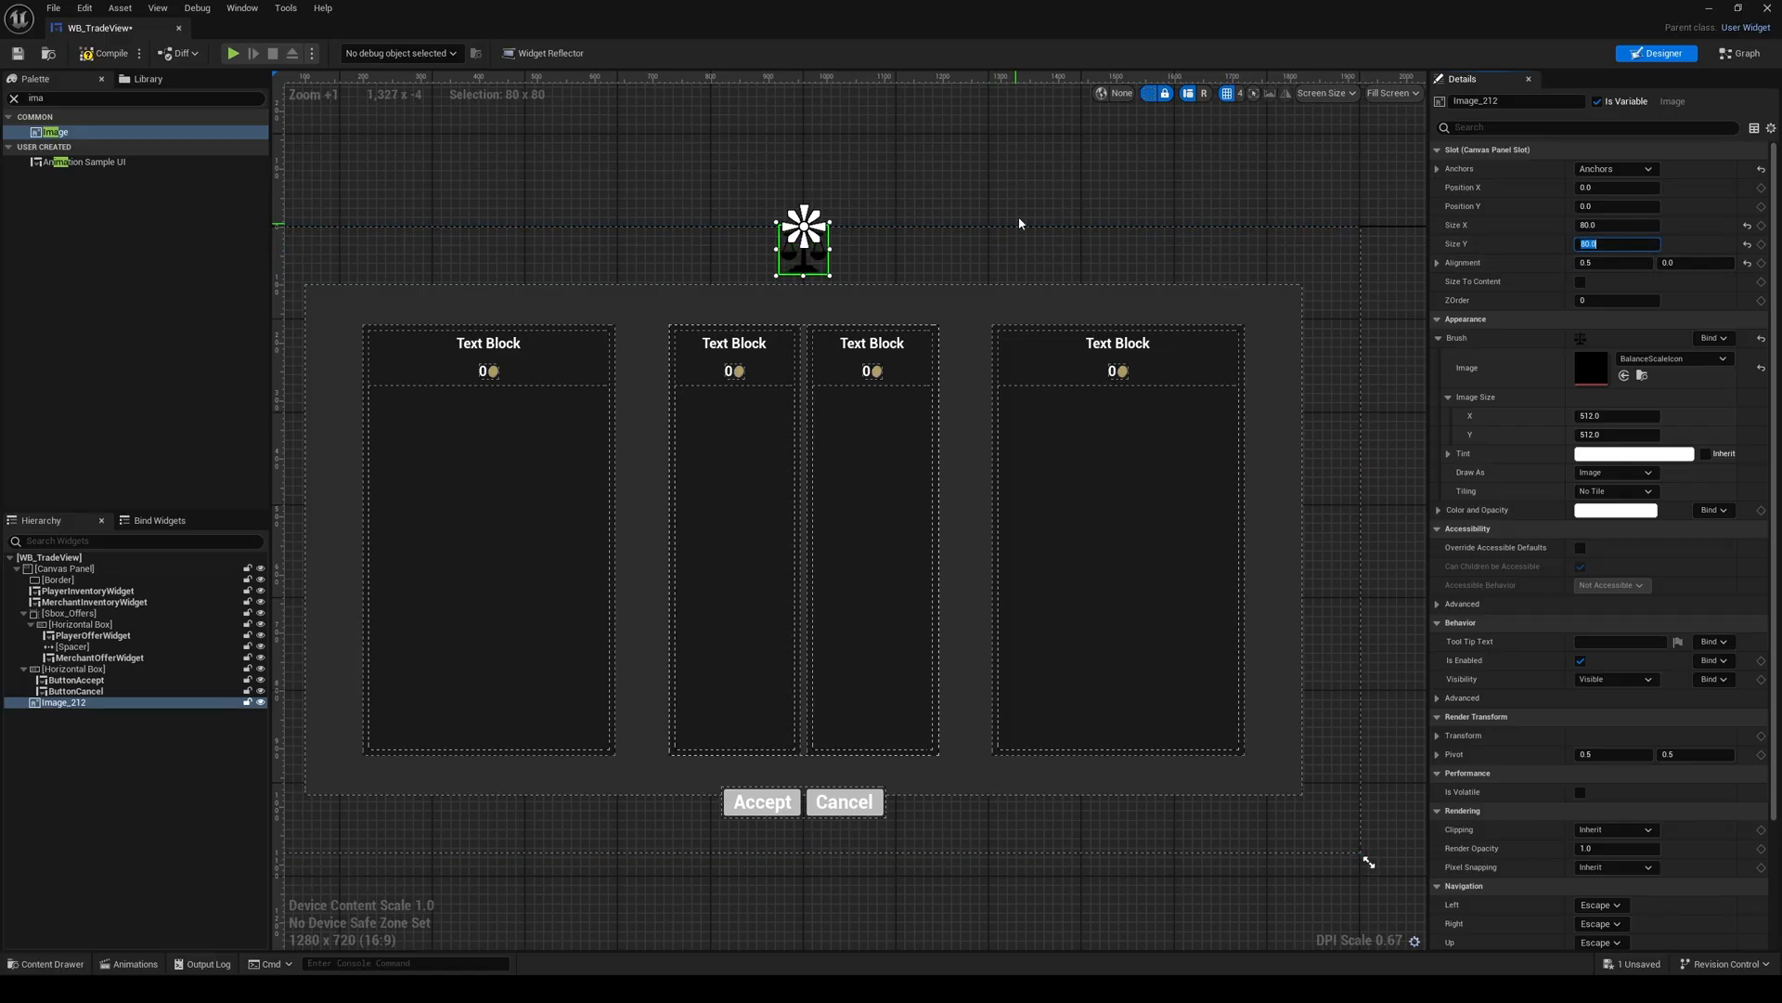
Step: Try a Position Y of -80 for the scale image, then set it to 80
left_click(1612, 206)
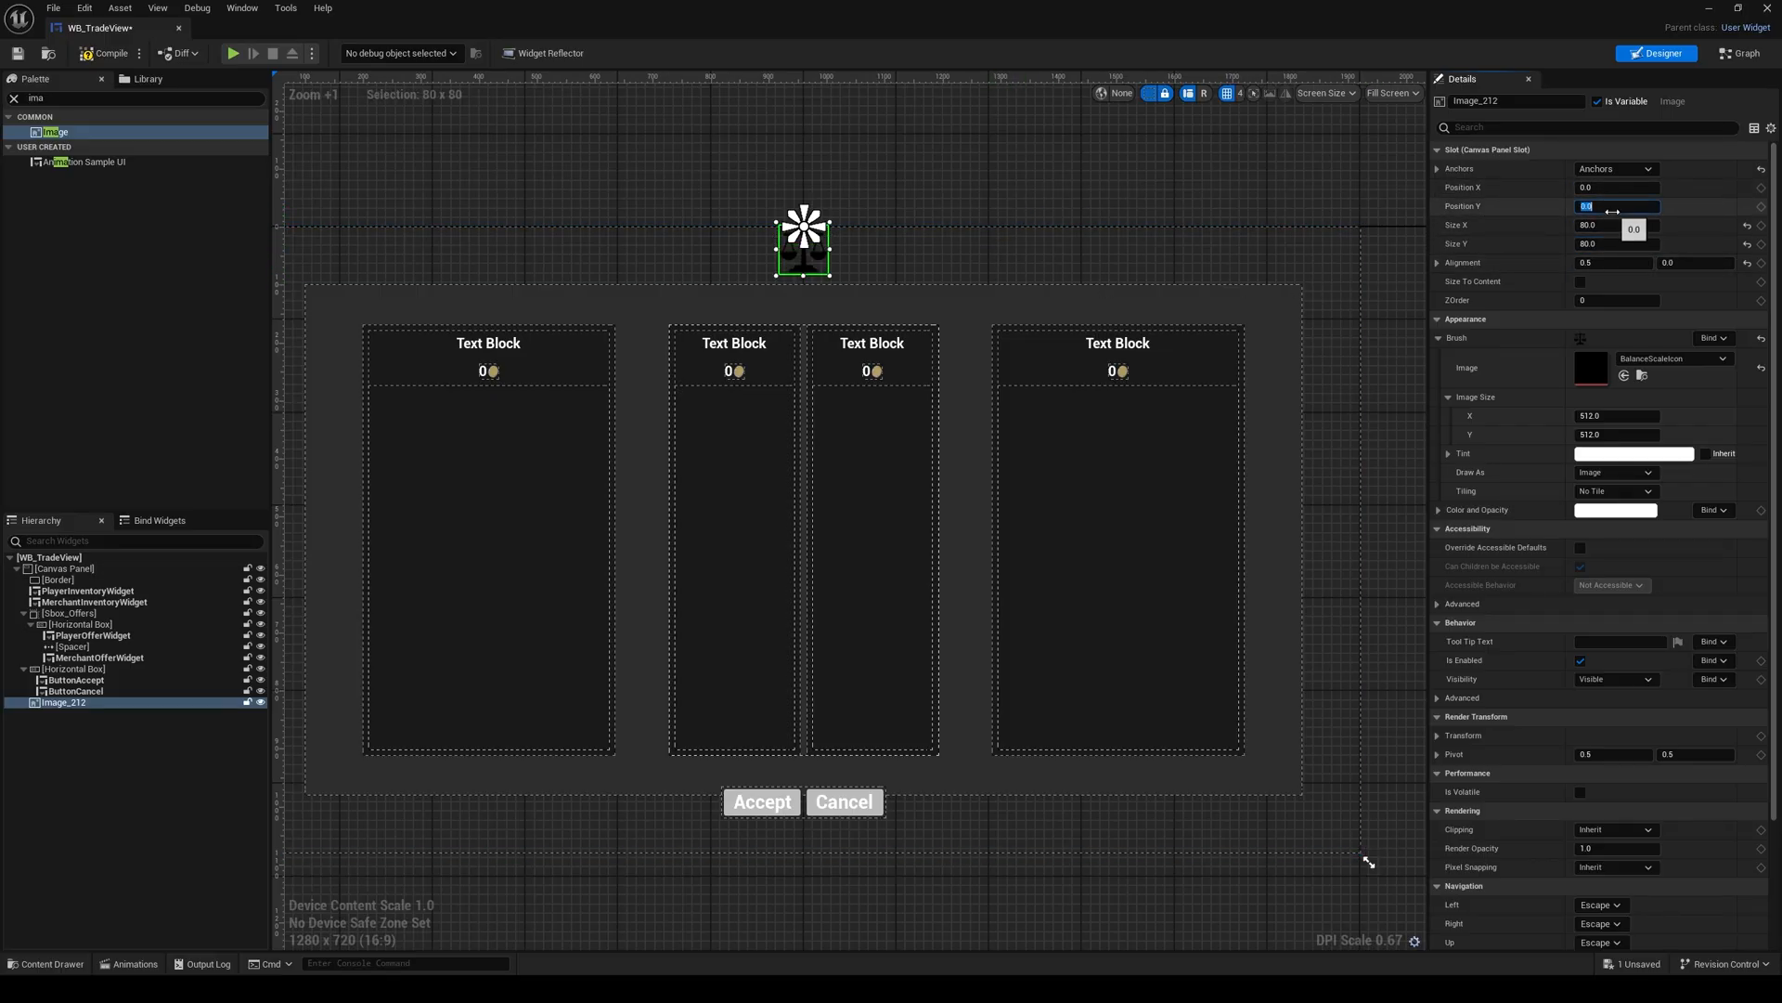
type("-80")
key("Return")
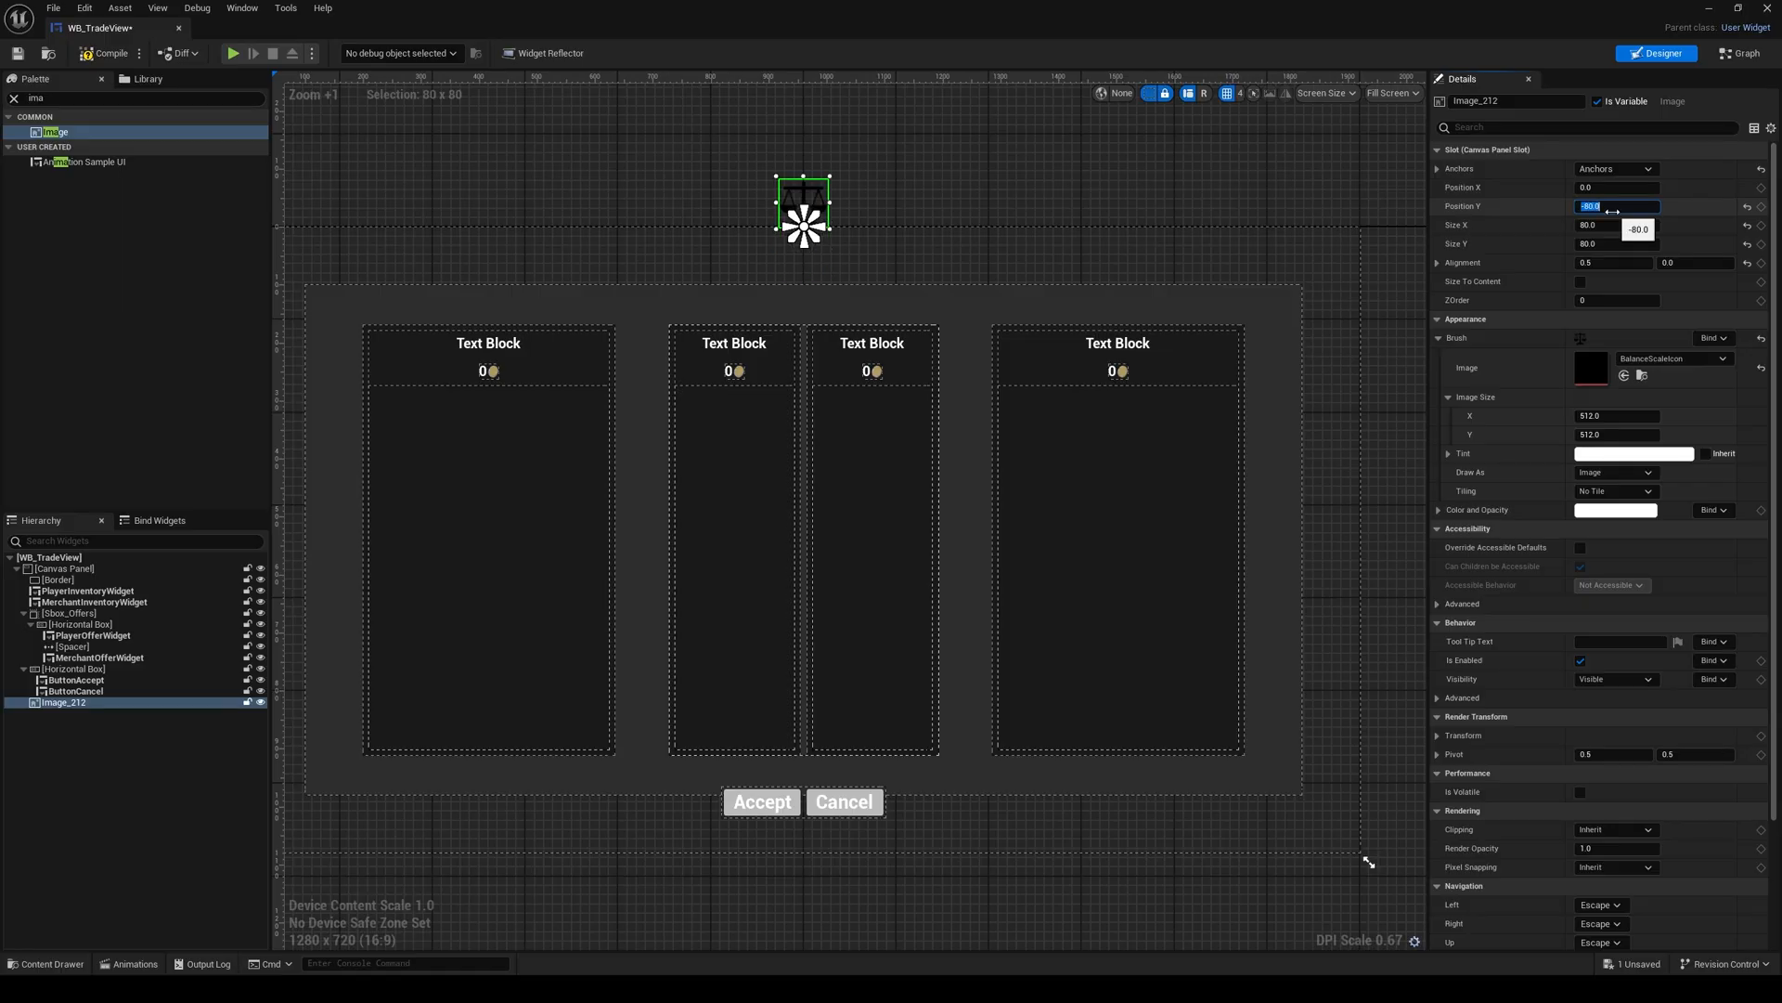
type("80")
key("Return")
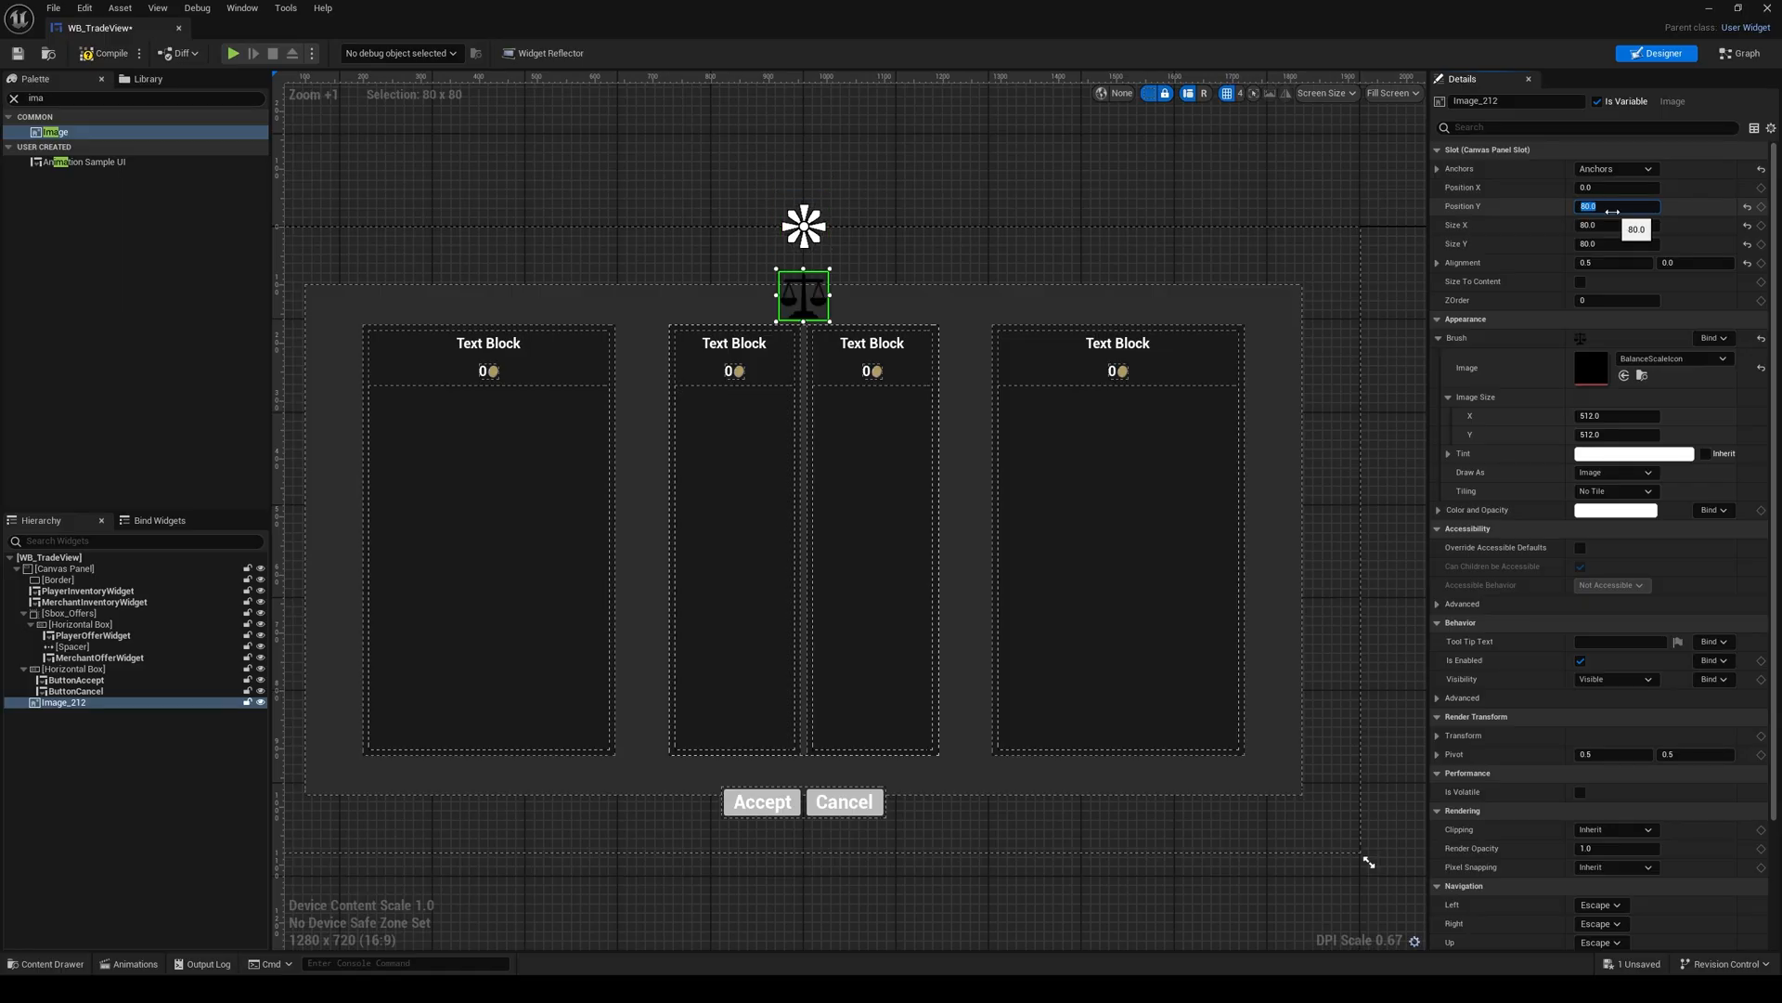
Step: Set the background Border's top and bottom offsets to 50 each
right_click_drag(904, 308, 906, 360)
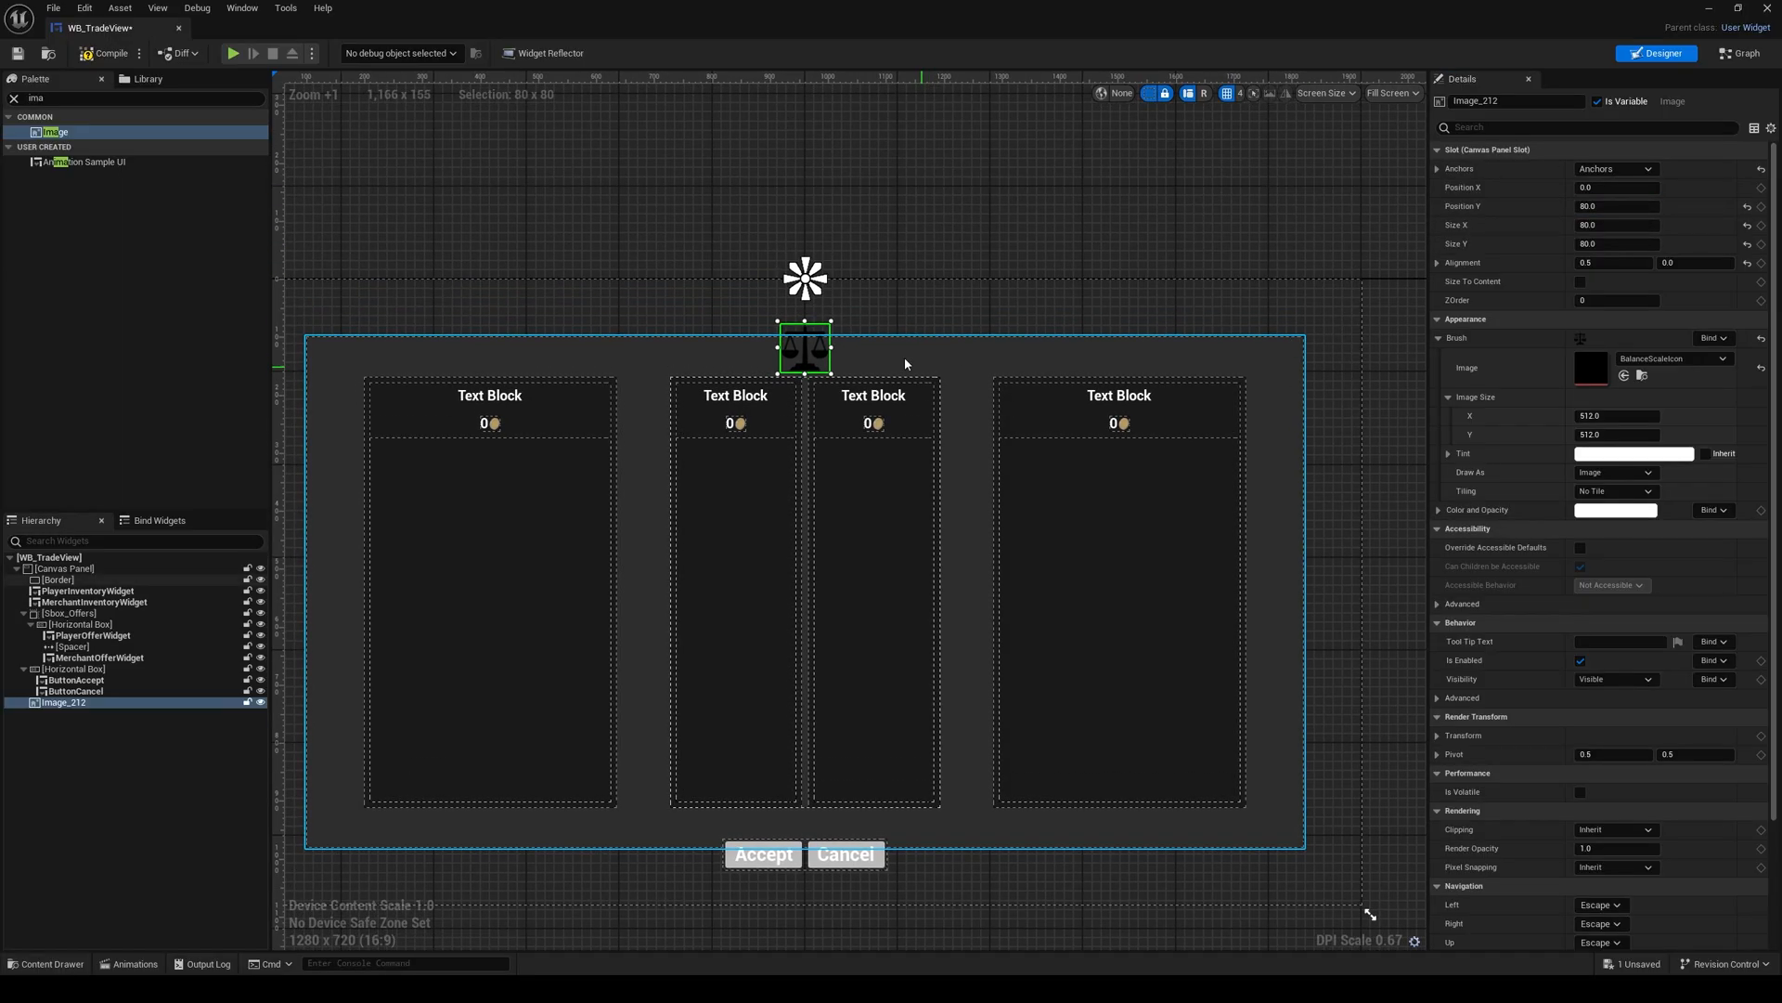
scroll(887, 355, "up", 1)
left_click(884, 354)
scroll(885, 354, "down", 1)
scroll(886, 358, "down", 1)
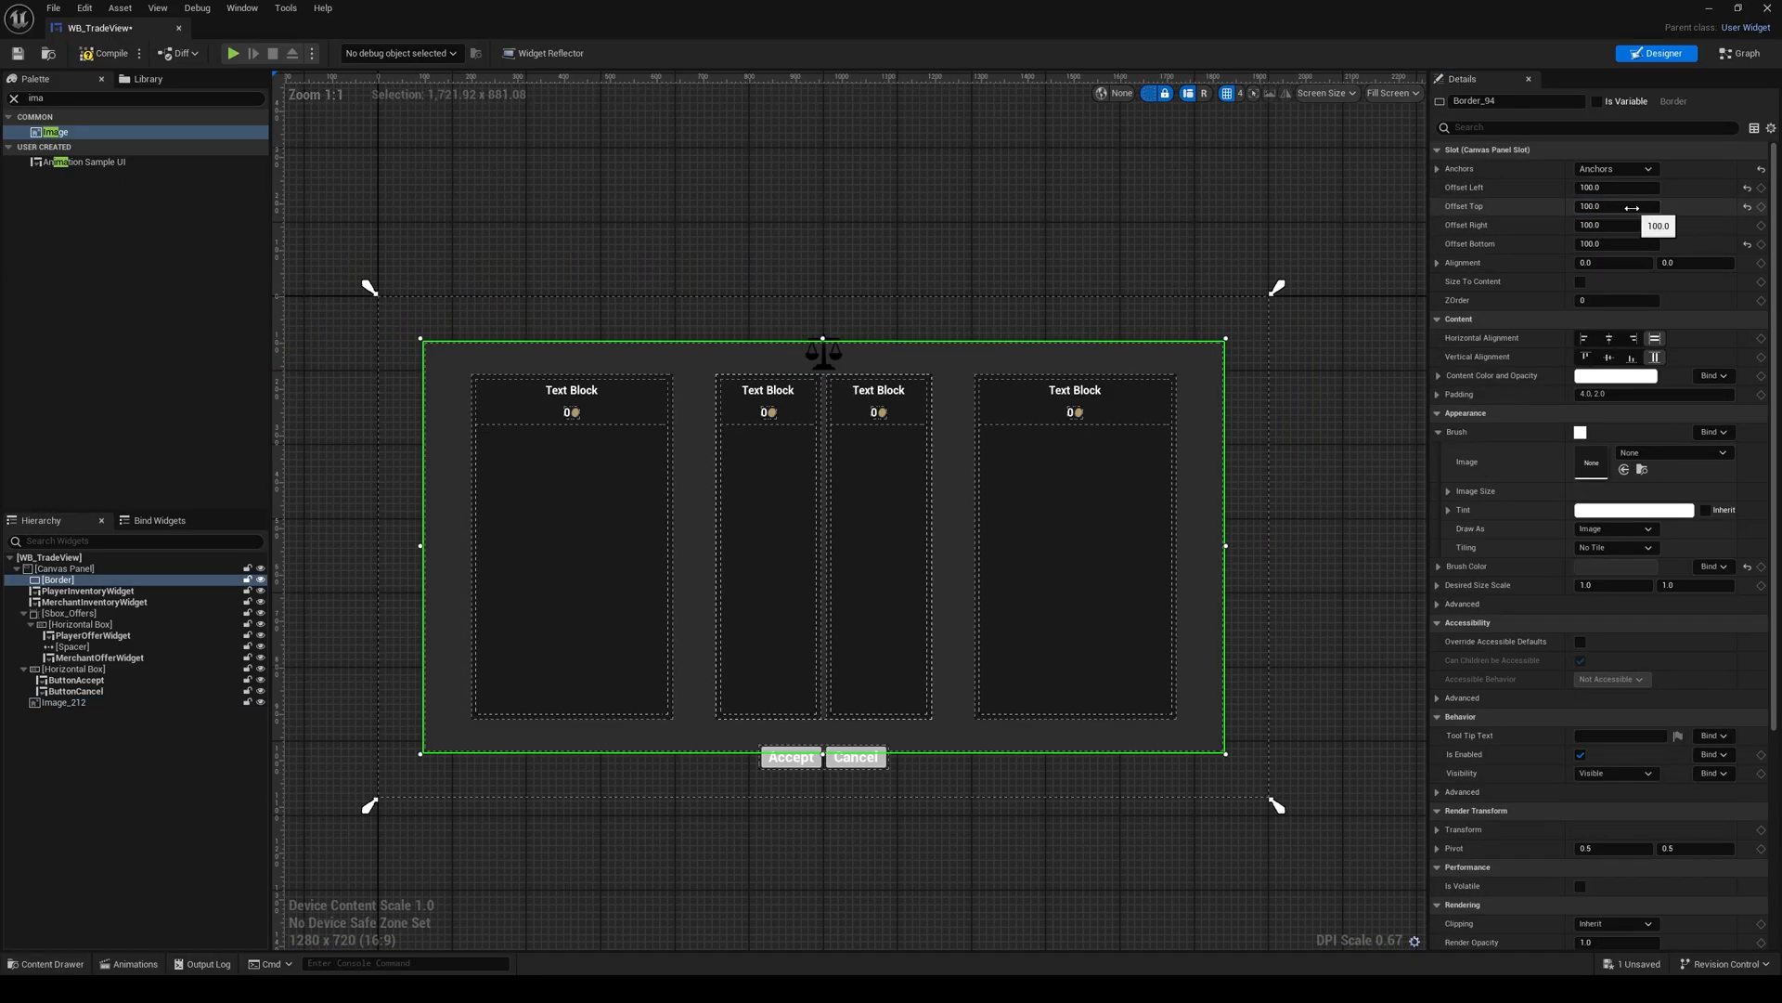
left_click(1634, 208)
key("Return")
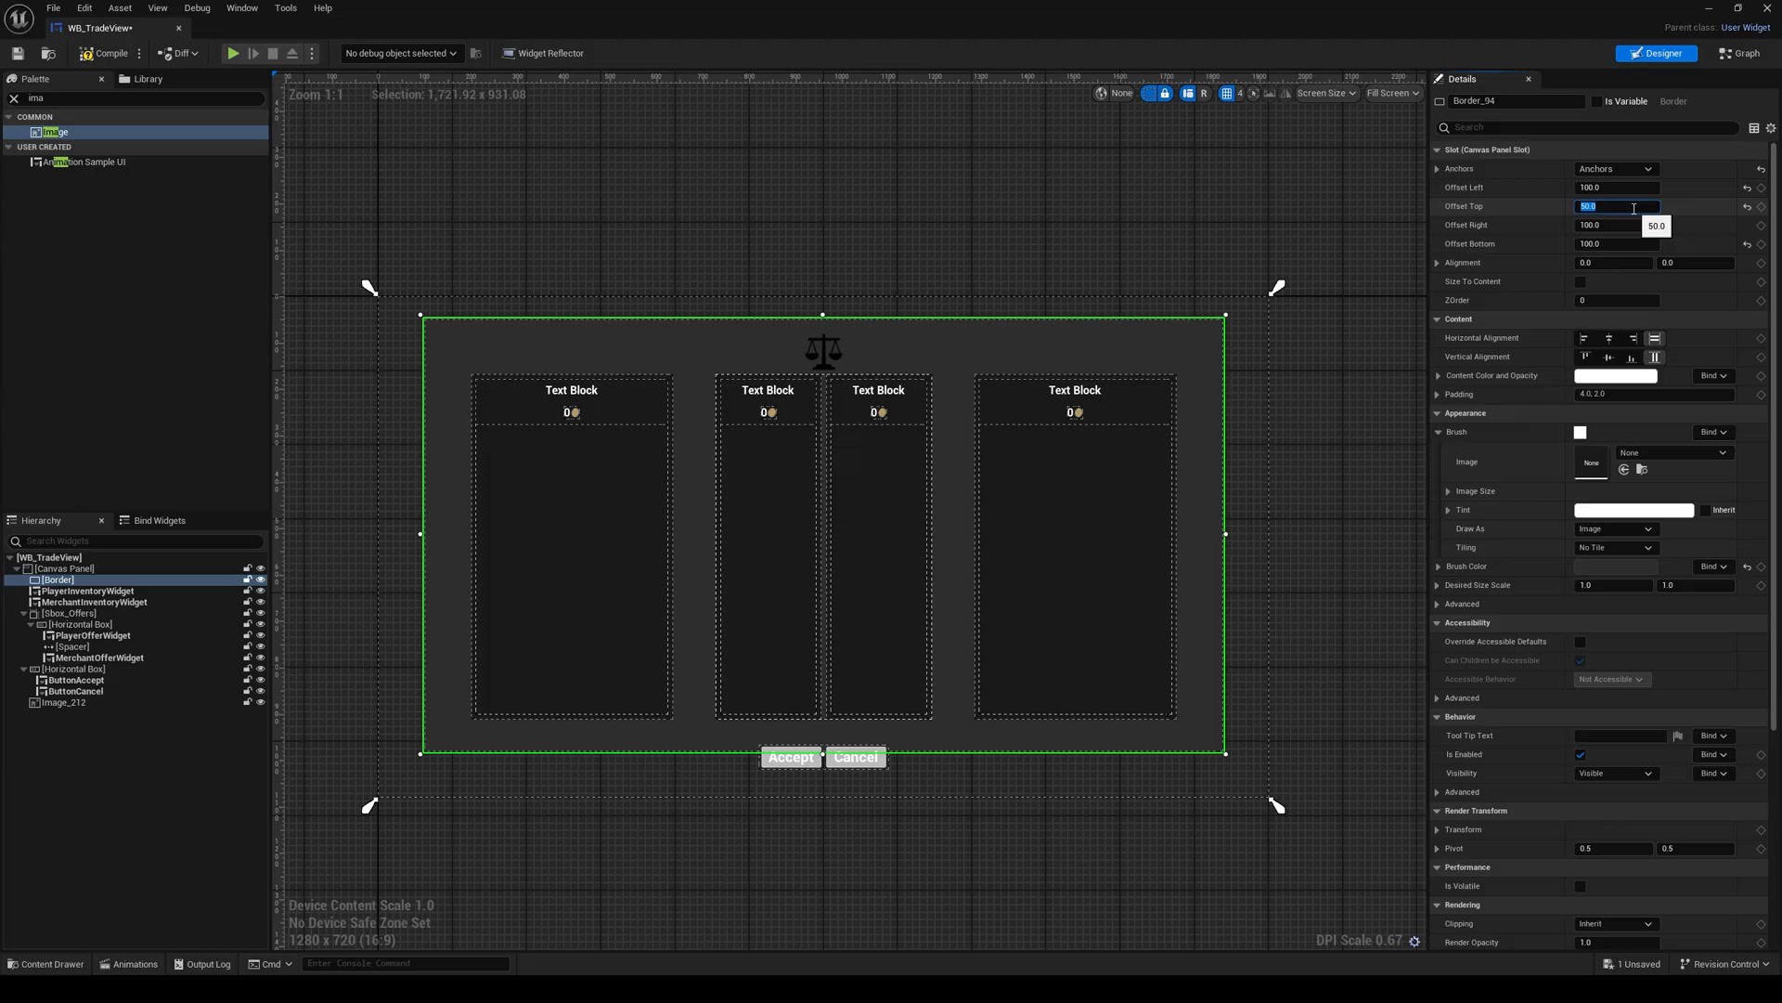
left_click(1634, 243)
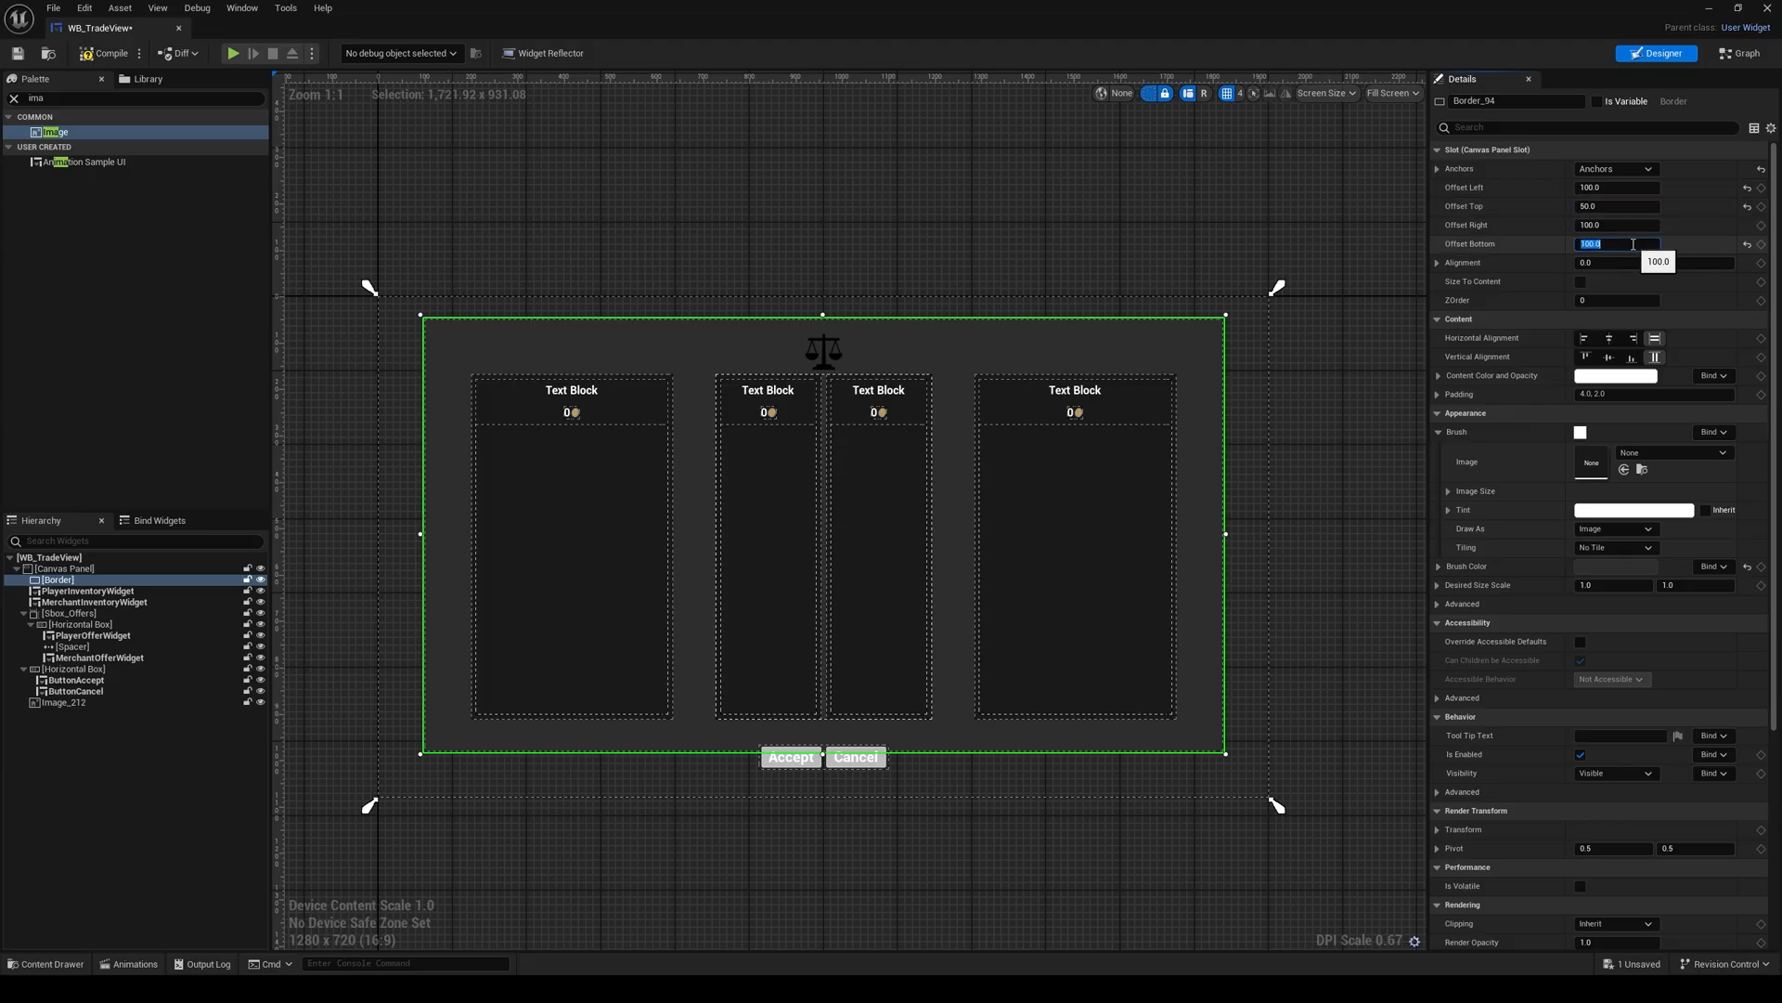
type("512.0")
key("Return")
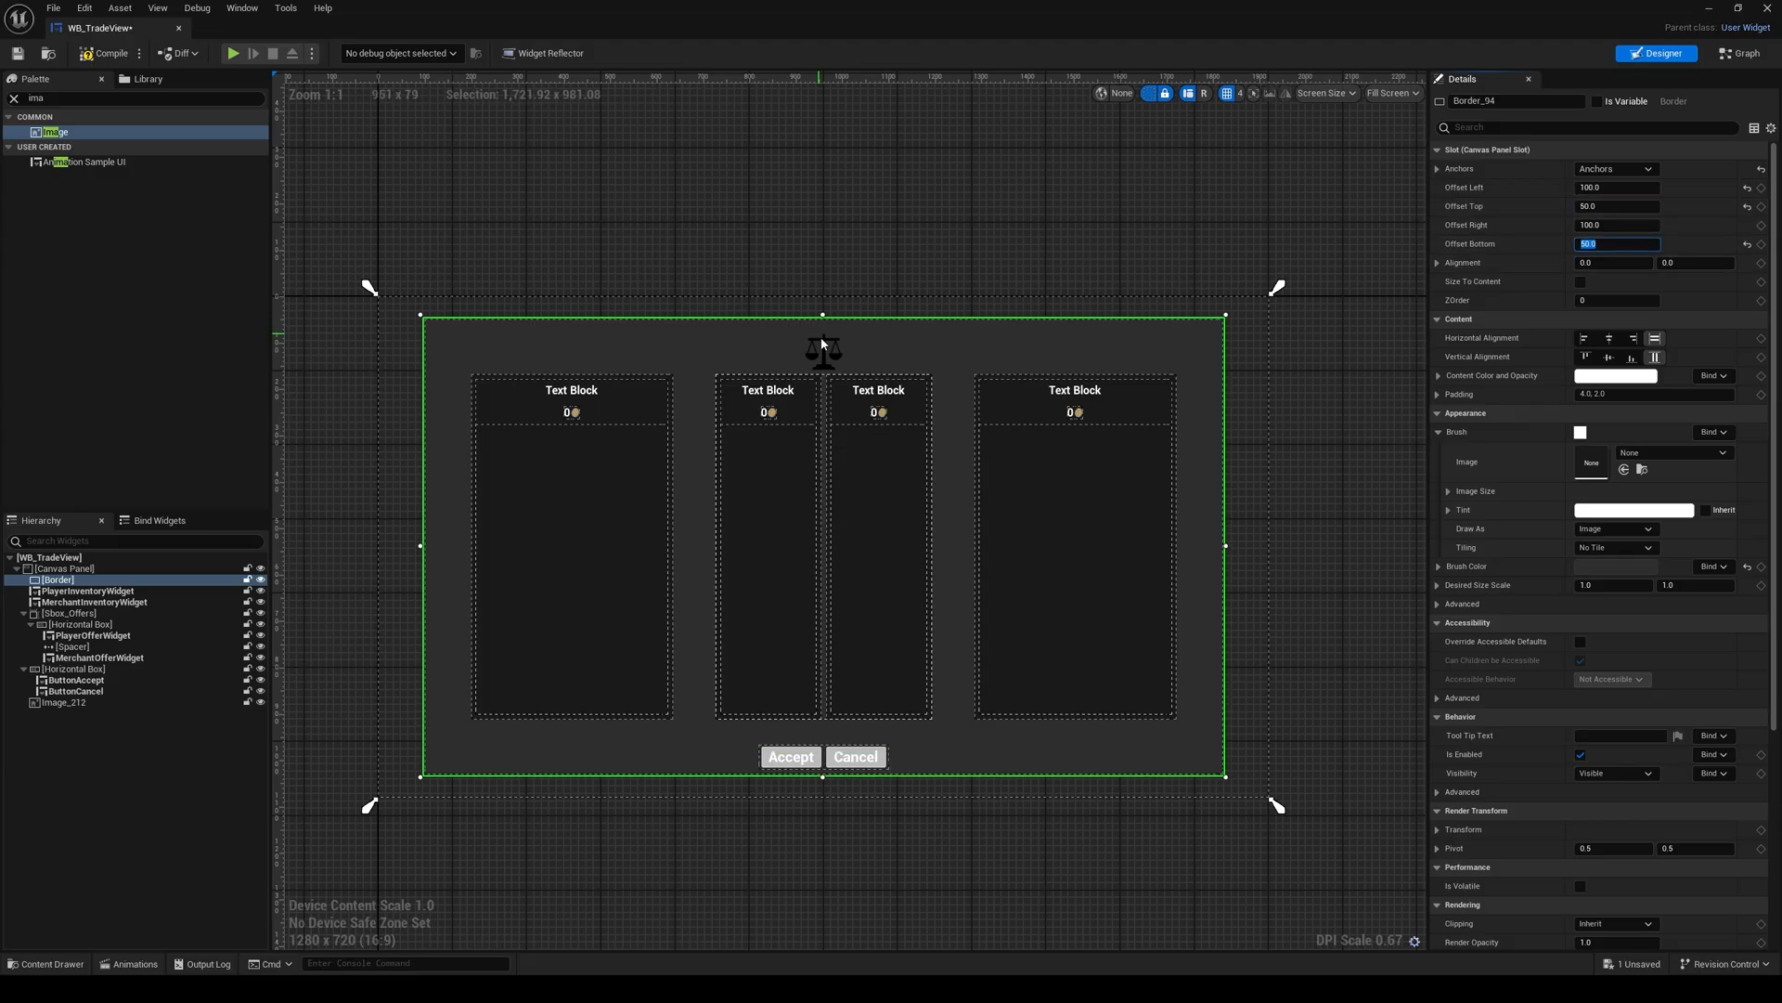
Step: Set the scale image's Position Y to 70 and deselect it
left_click(830, 352)
left_click(1634, 206)
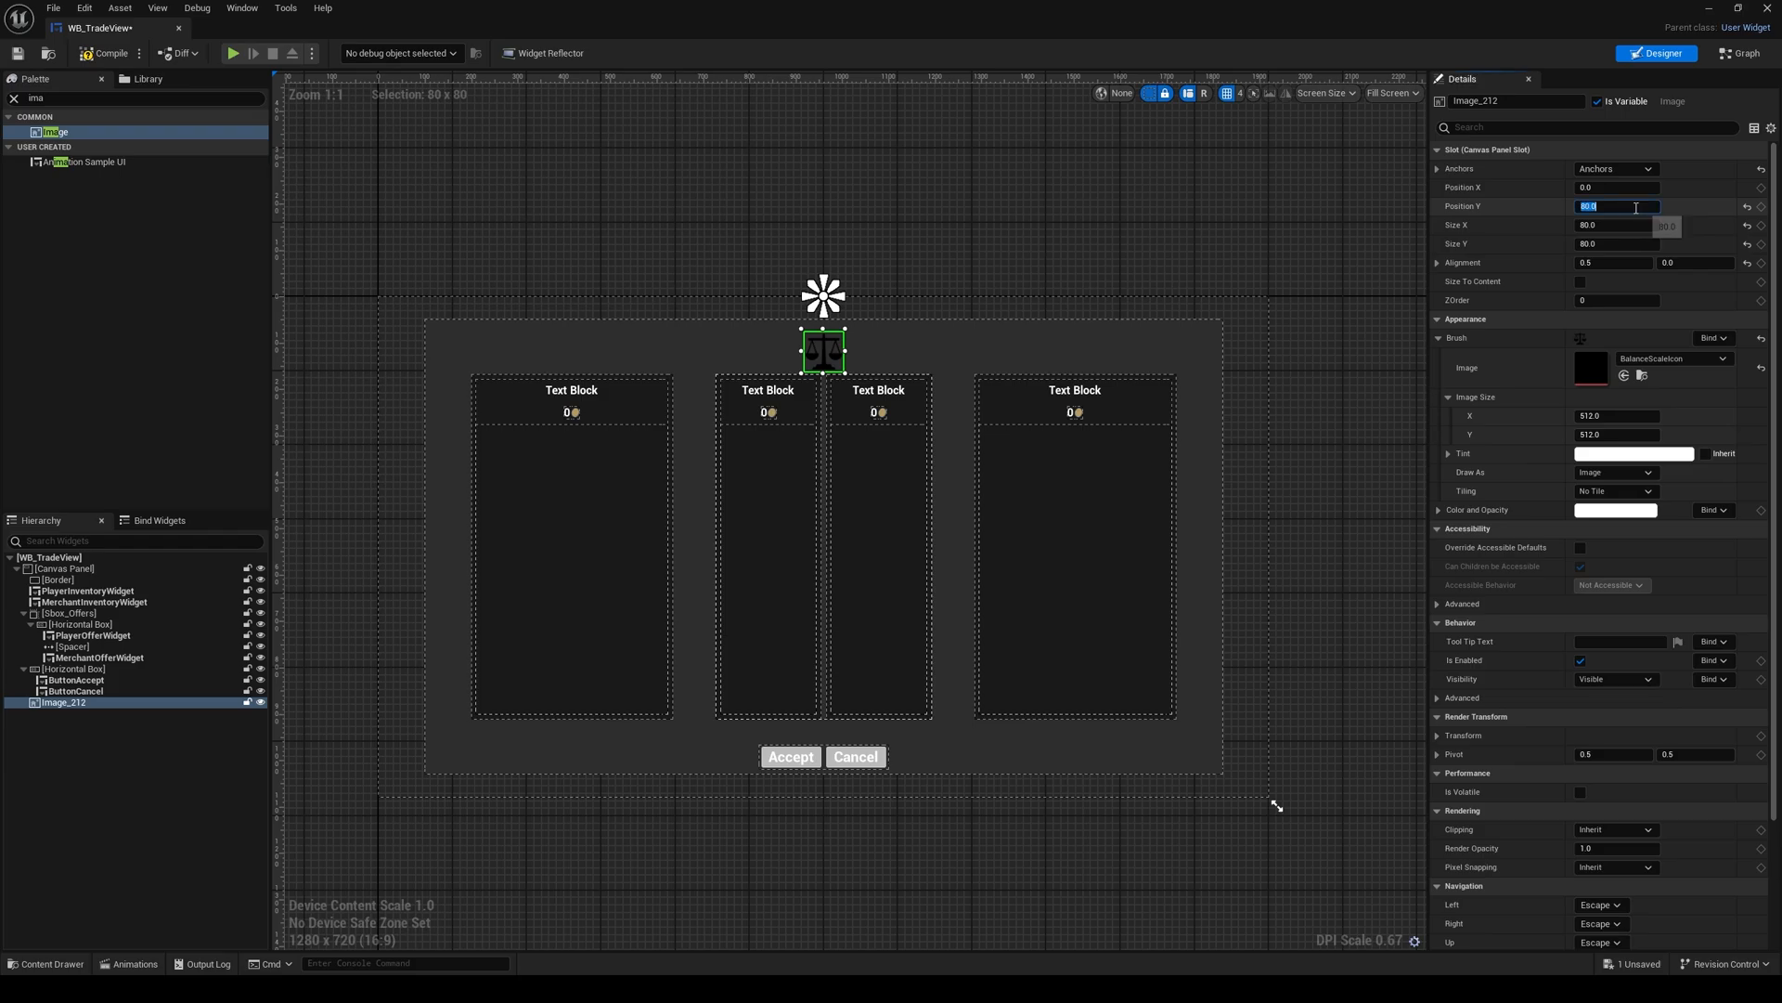
type("70")
key("Return")
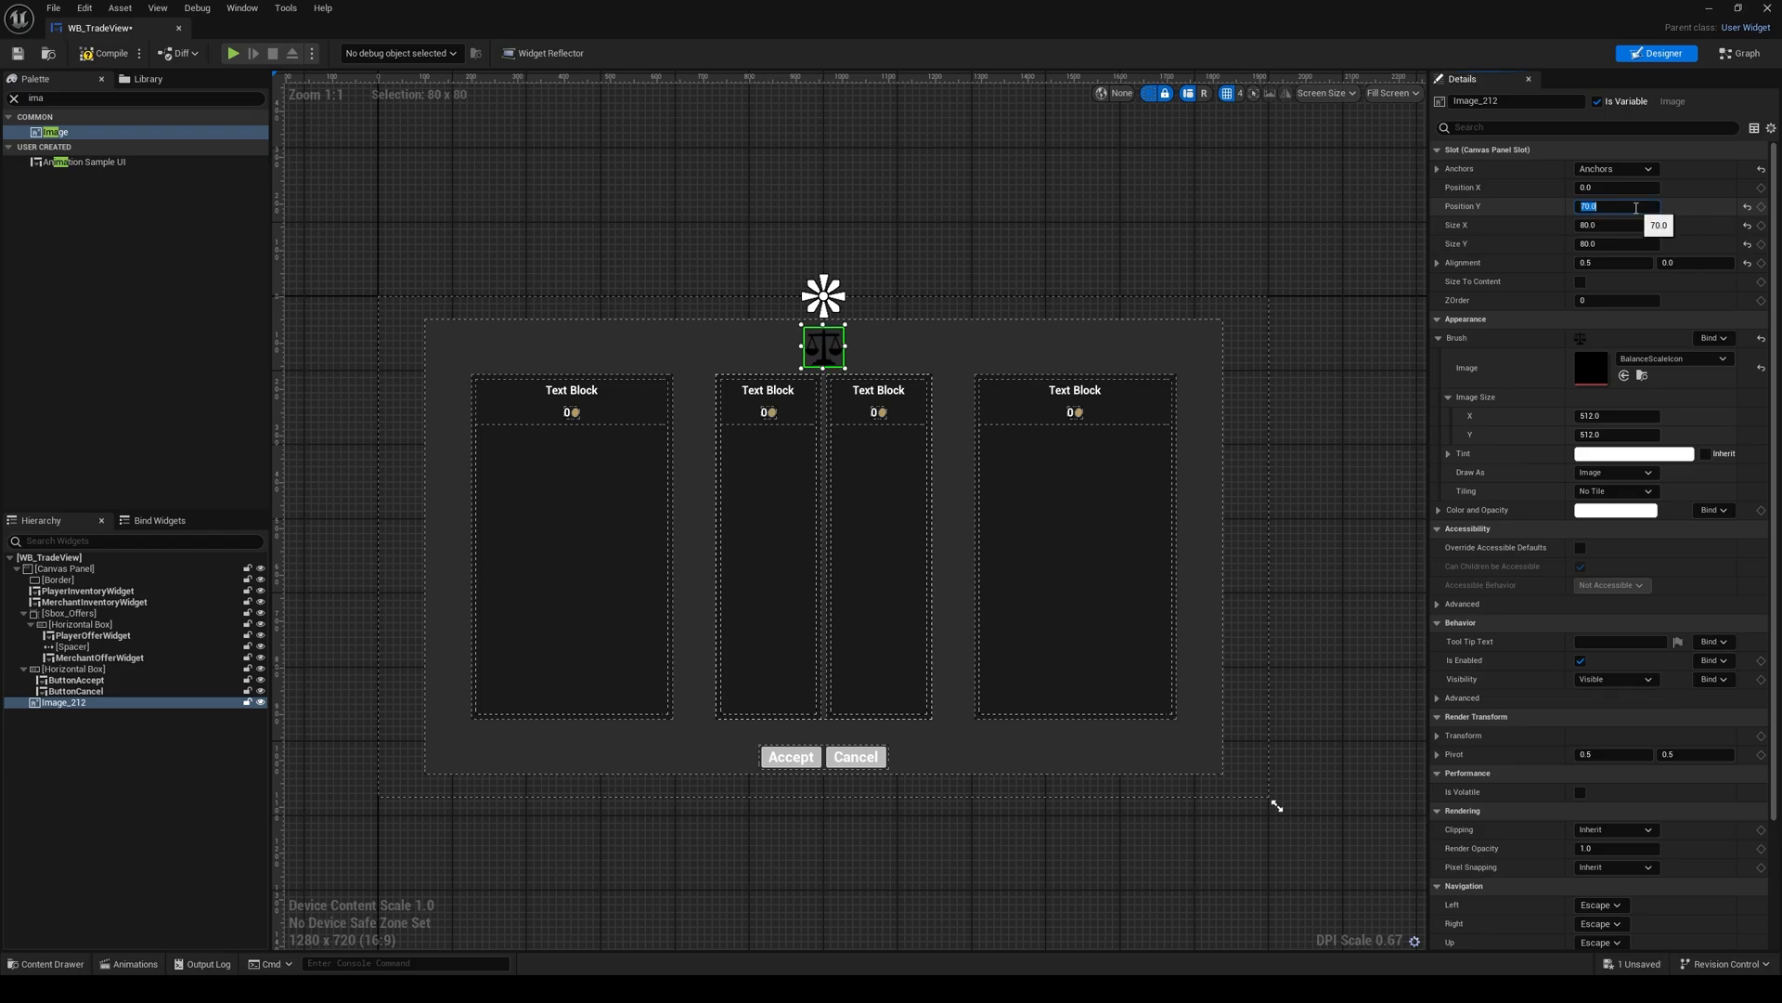
left_click(923, 287)
scroll(891, 474, "up", 1)
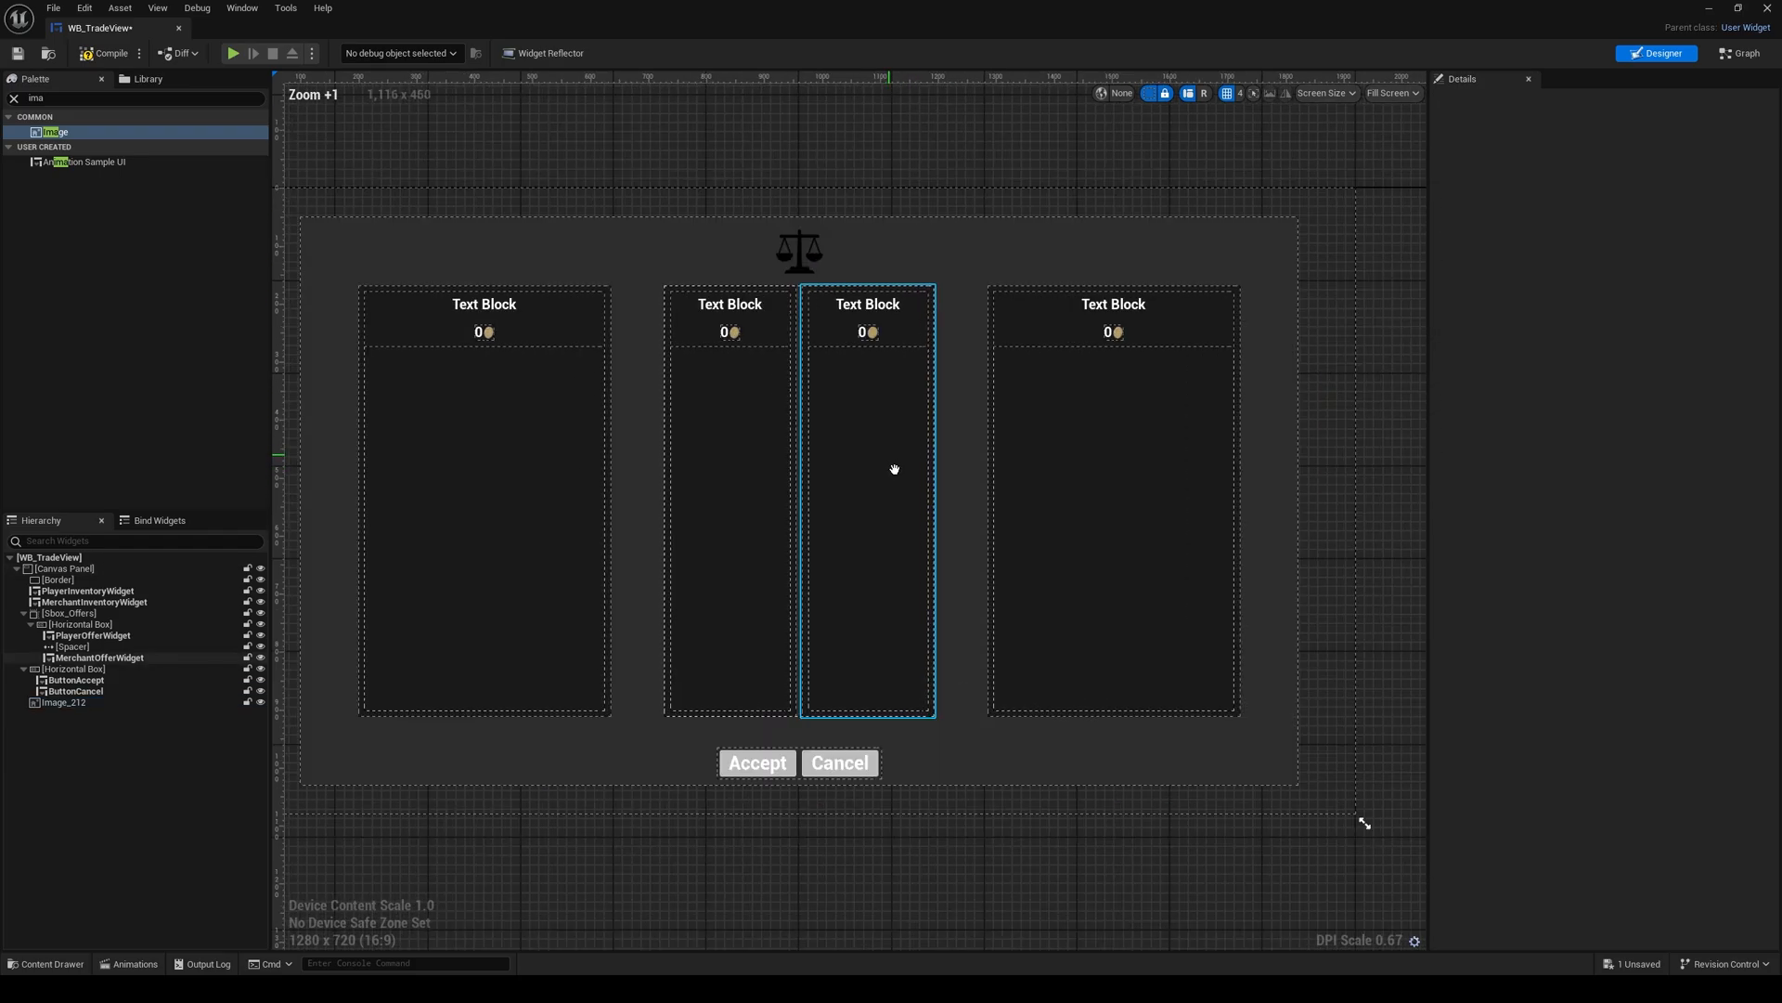
right_click_drag(894, 469, 903, 488)
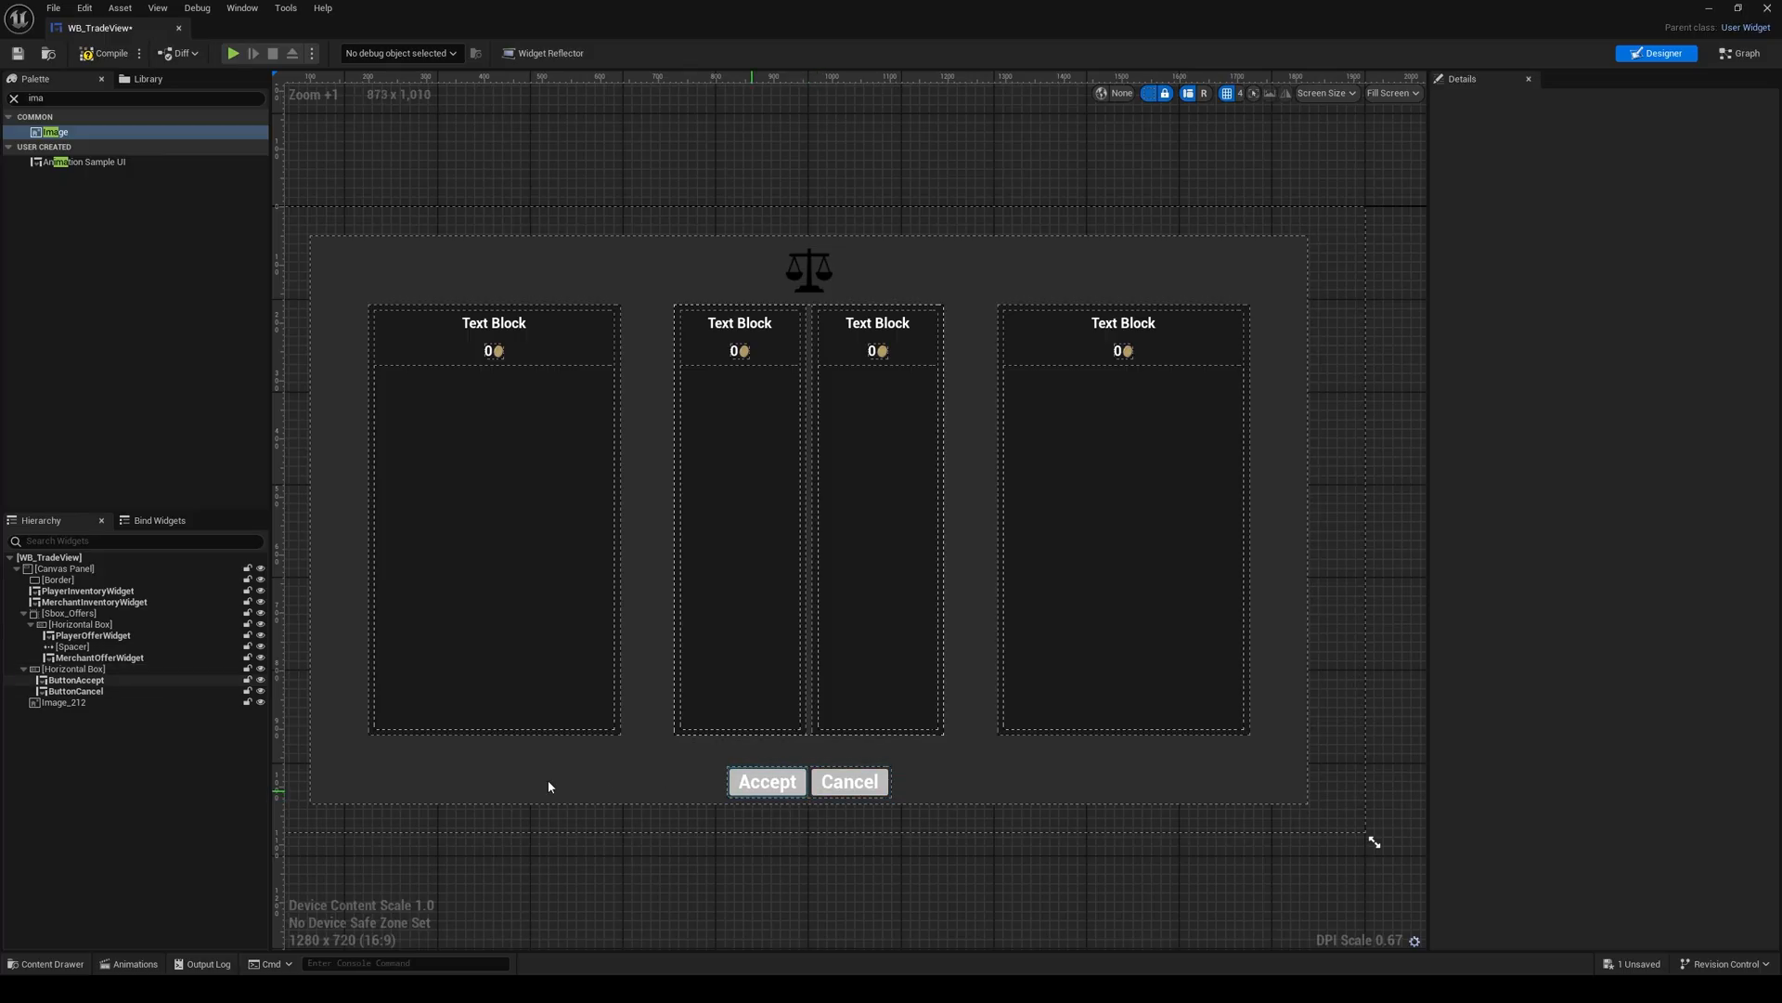
Step: Set the Position Y of the Horizontal Box holding the Accept and Cancel buttons to -80
left_click(74, 669)
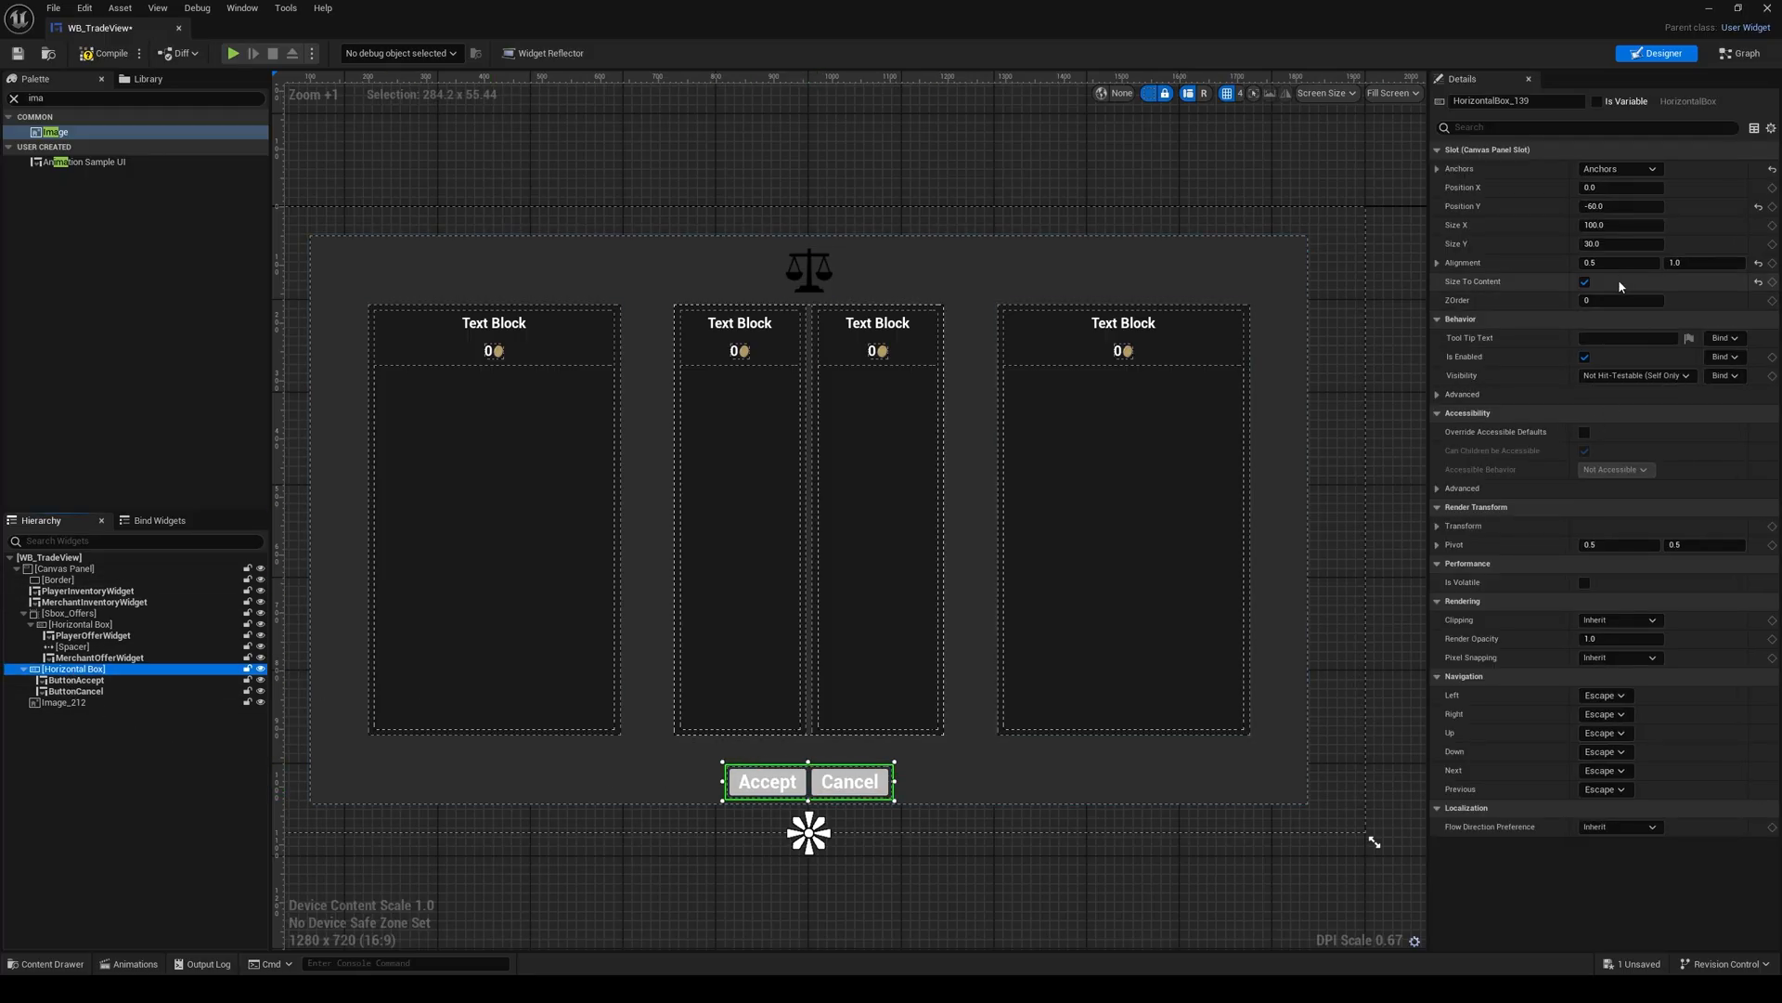
left_click(1643, 208)
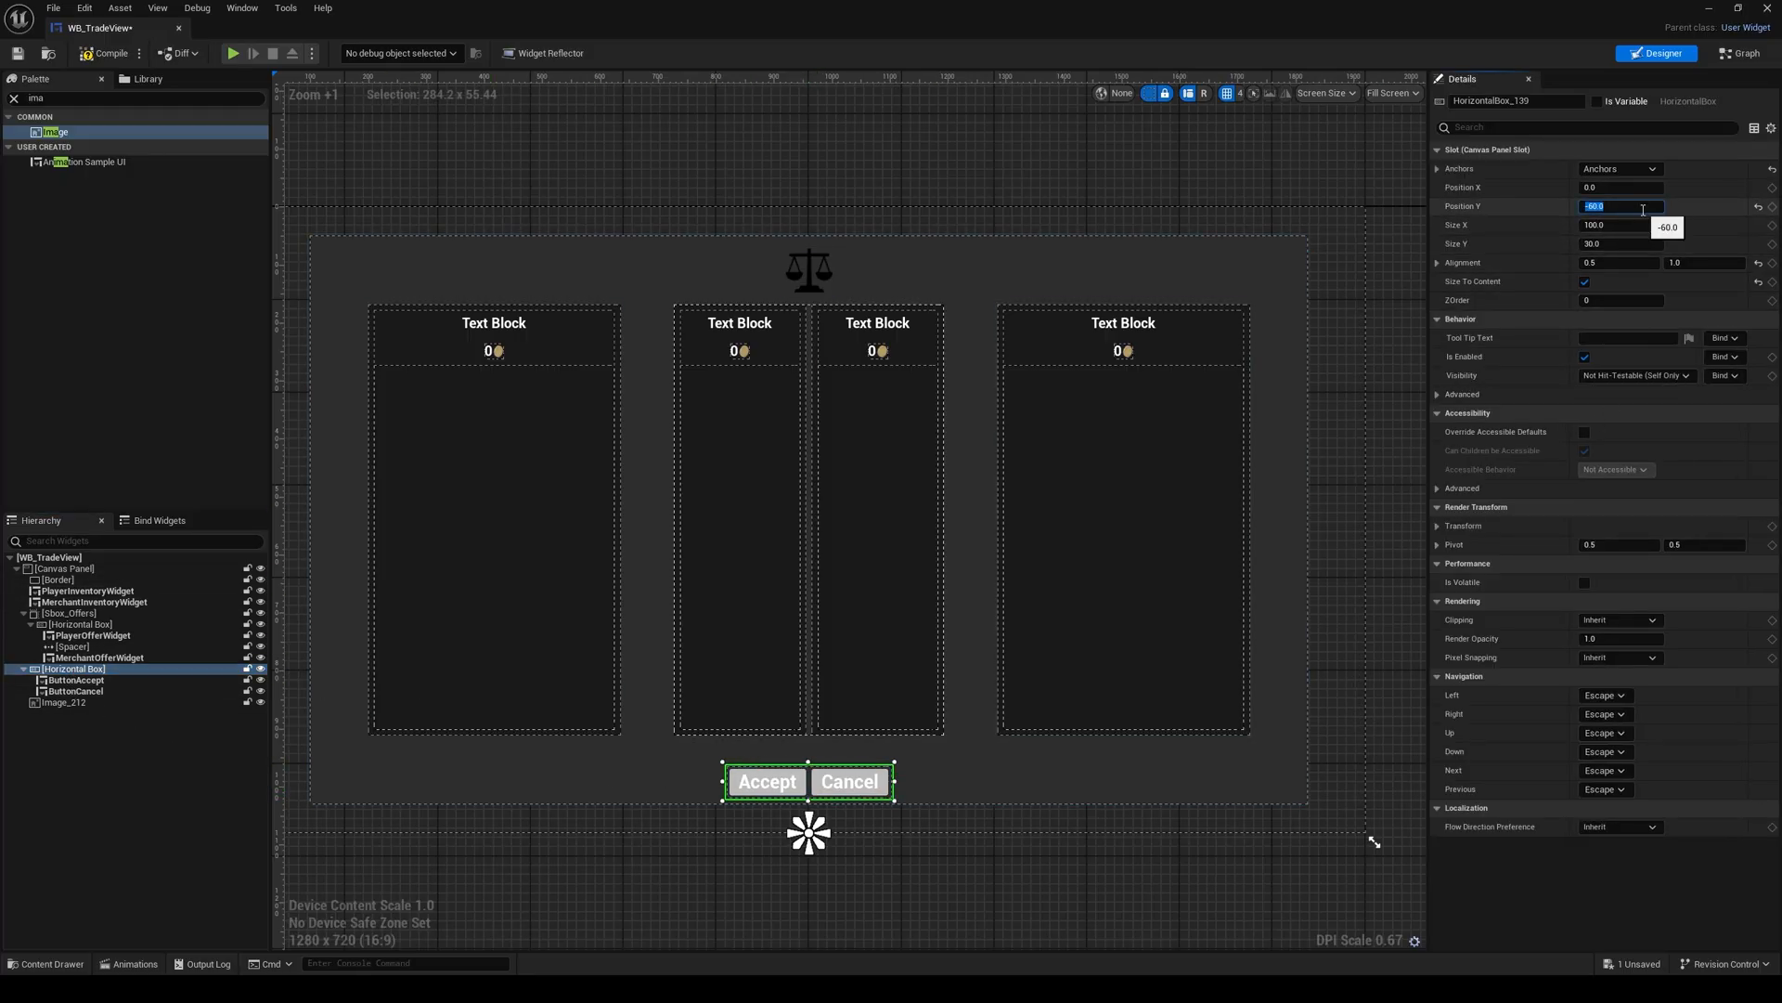
key("Return")
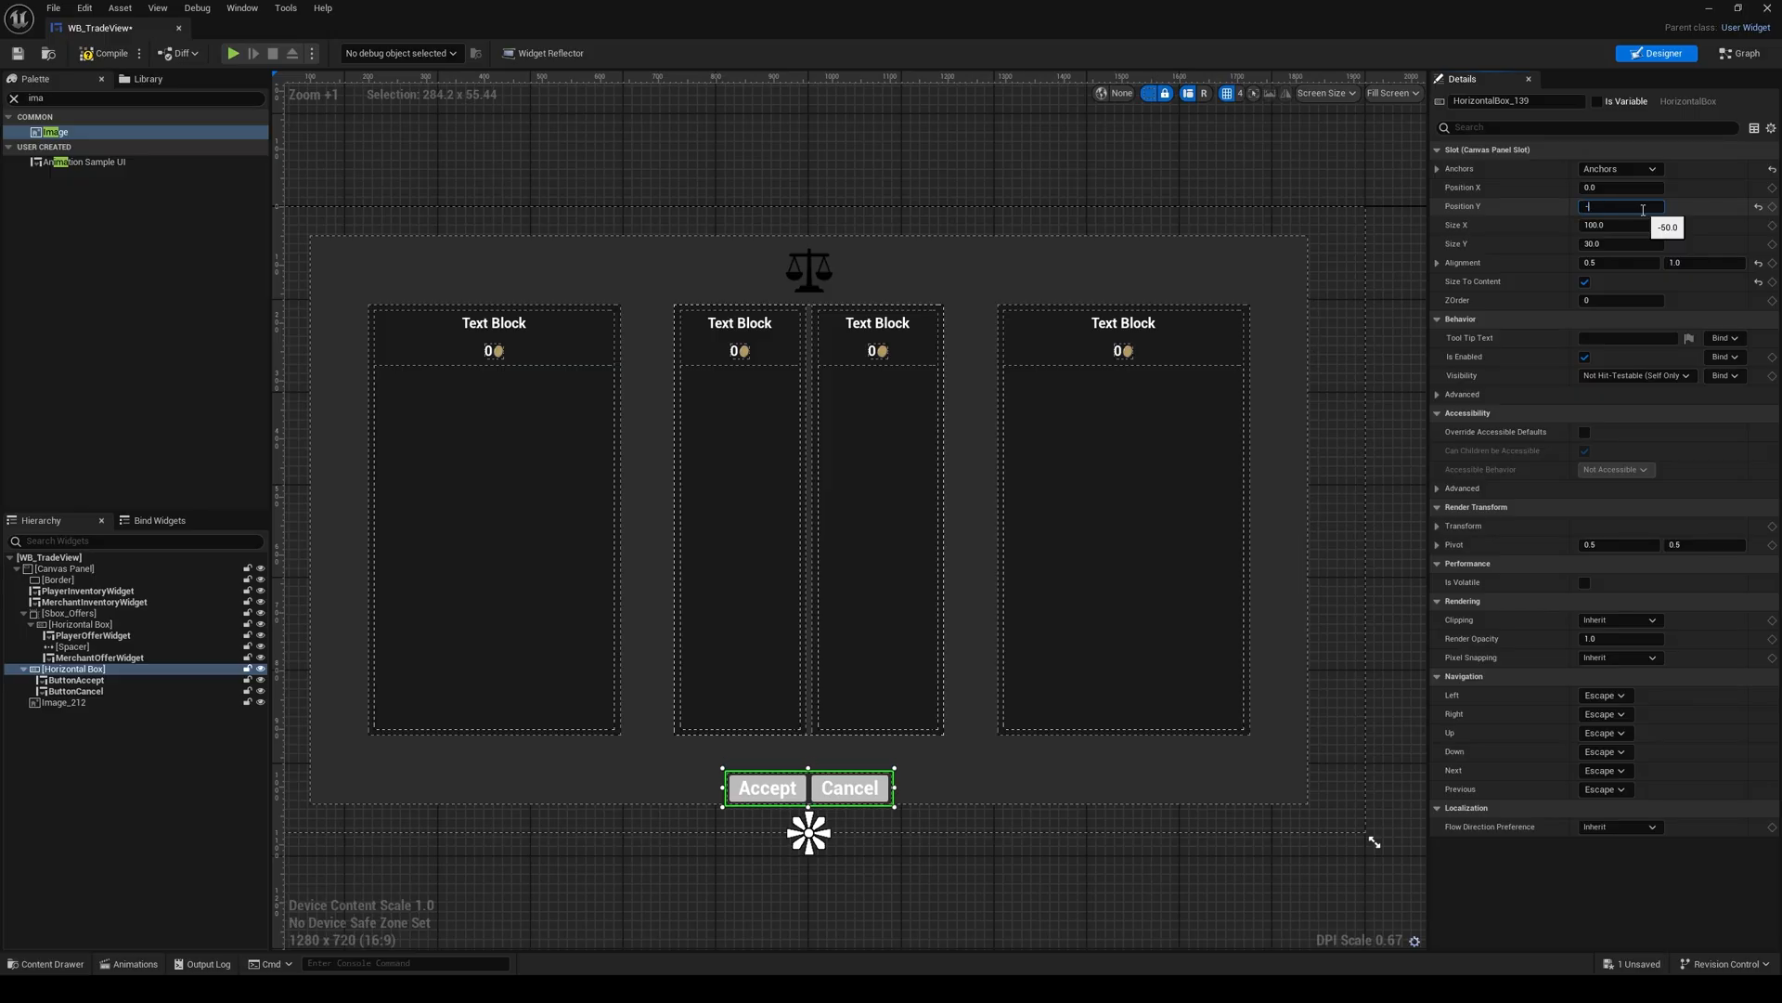
type("-70")
key("Return")
type("-80")
key("Return")
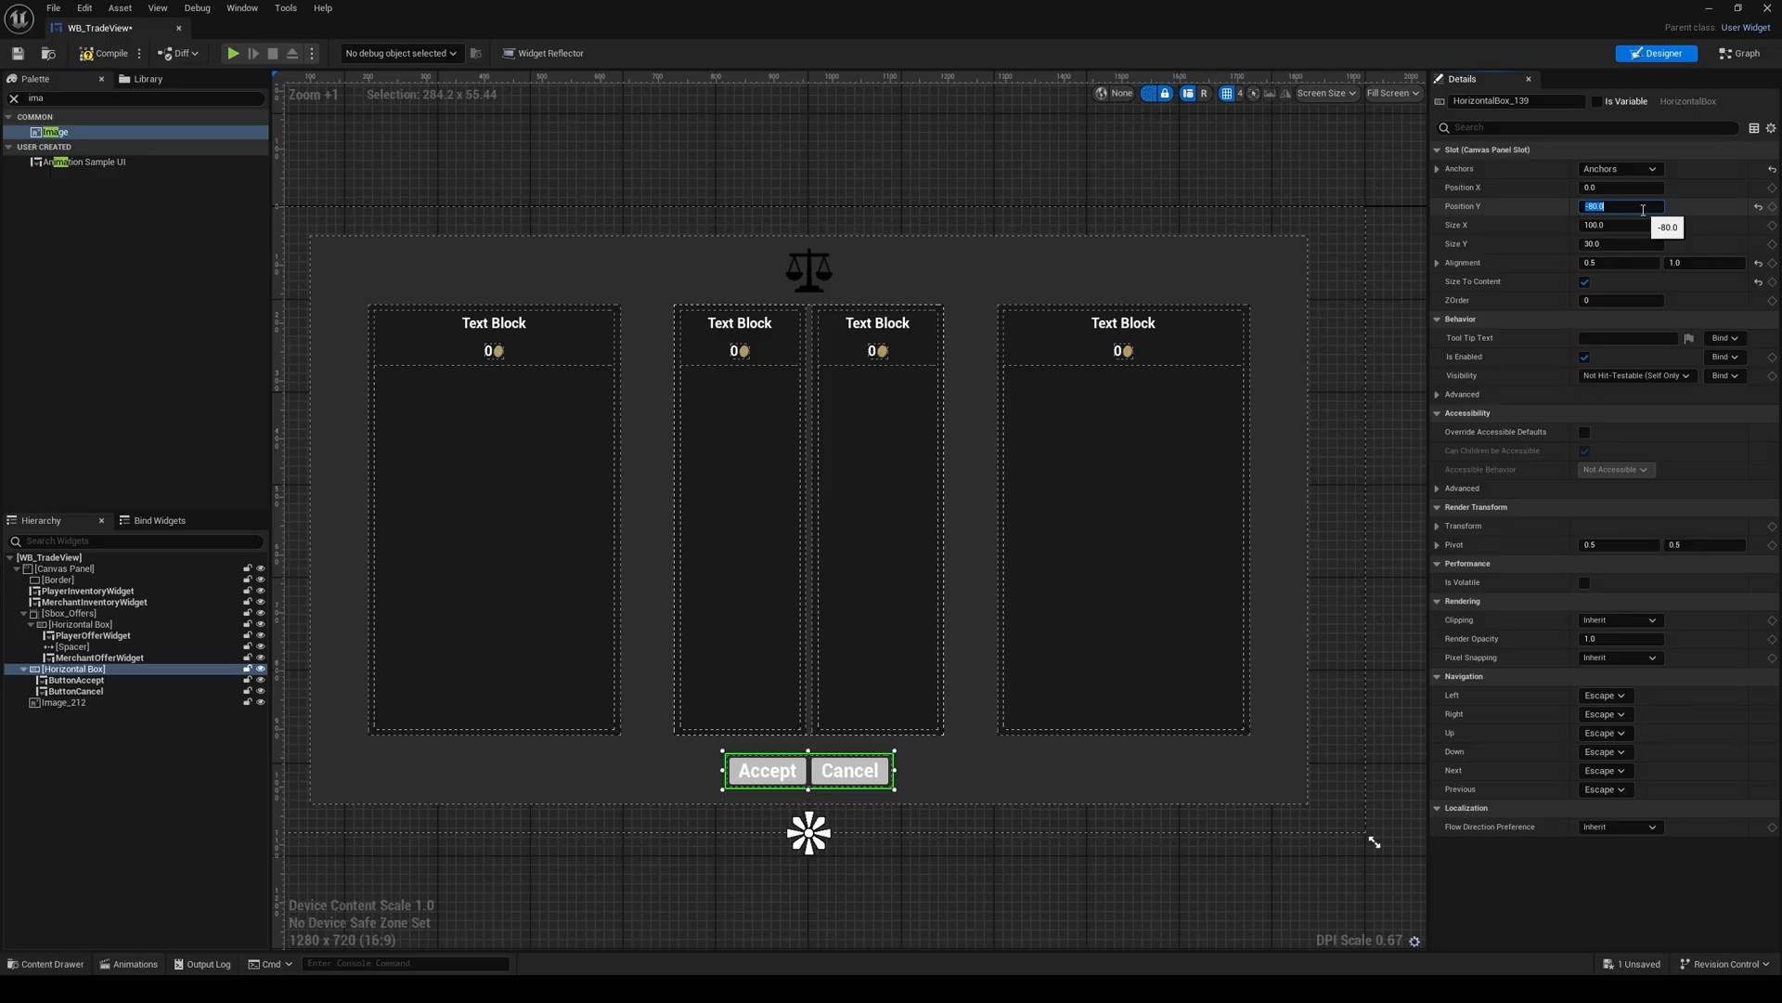
Step: Clear the Palette search, then compile and save the WB_TradeView layout
left_click(919, 339)
scroll(953, 221, "down", 2)
right_click_drag(954, 221, 915, 289)
left_click(14, 97)
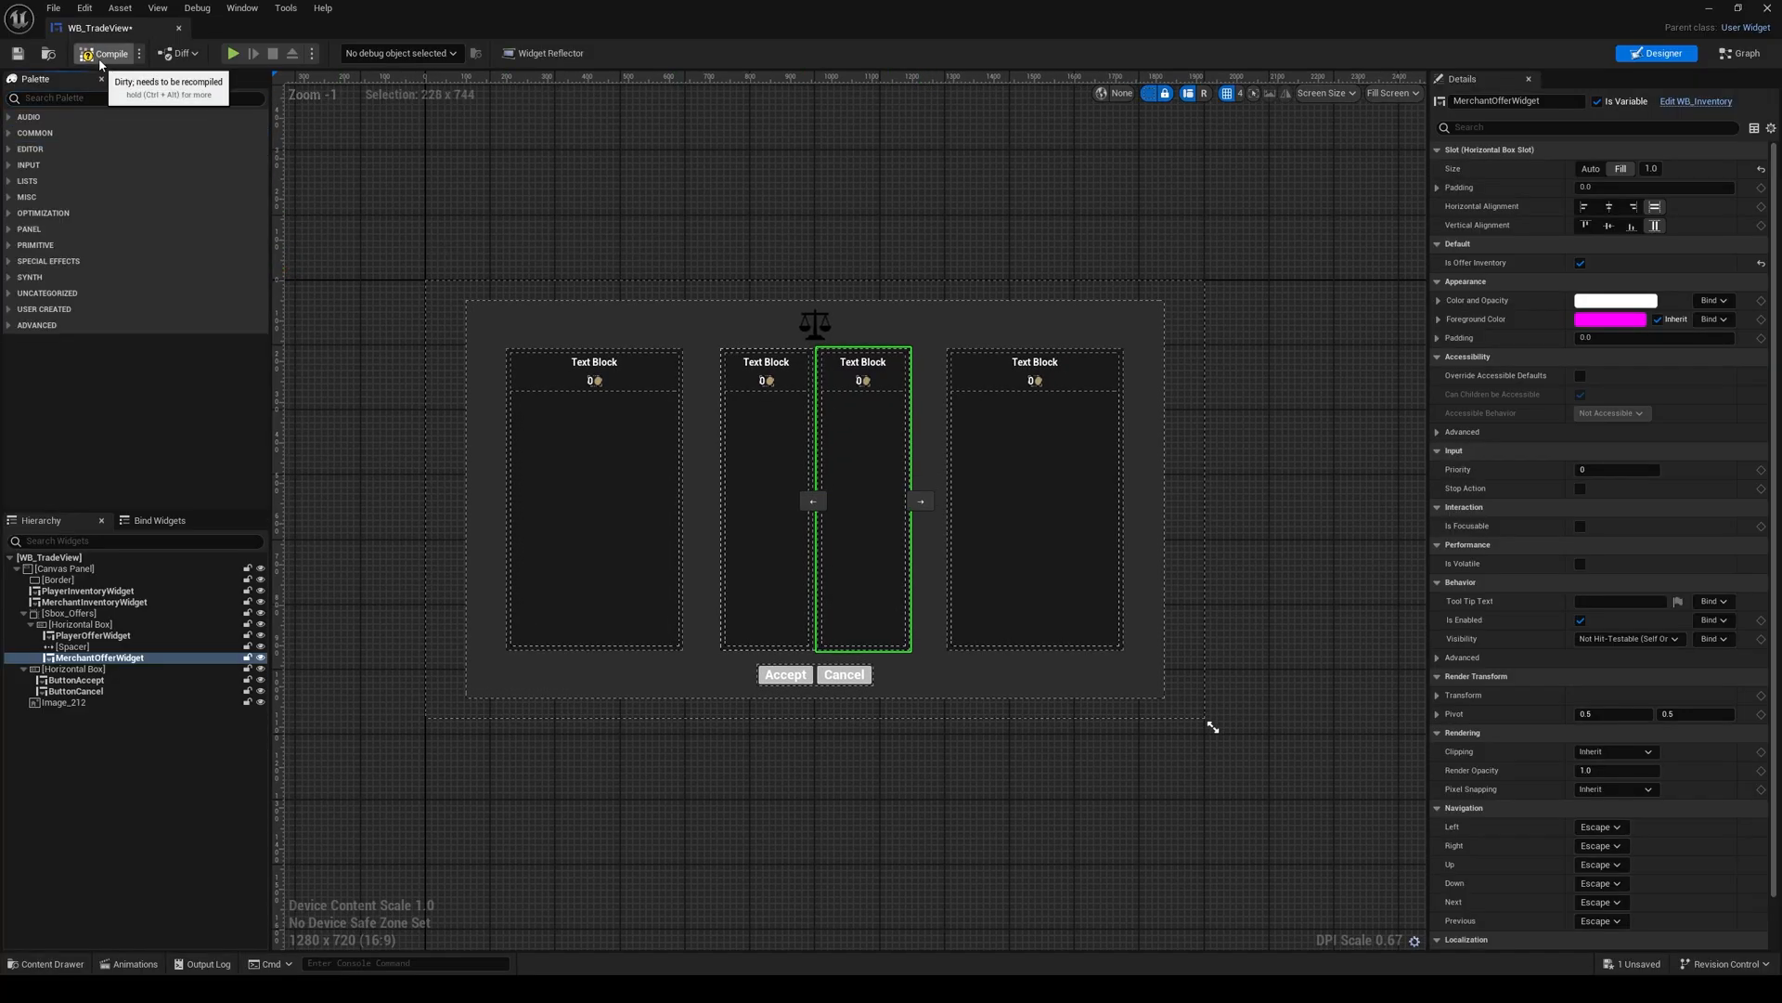
left_click(19, 52)
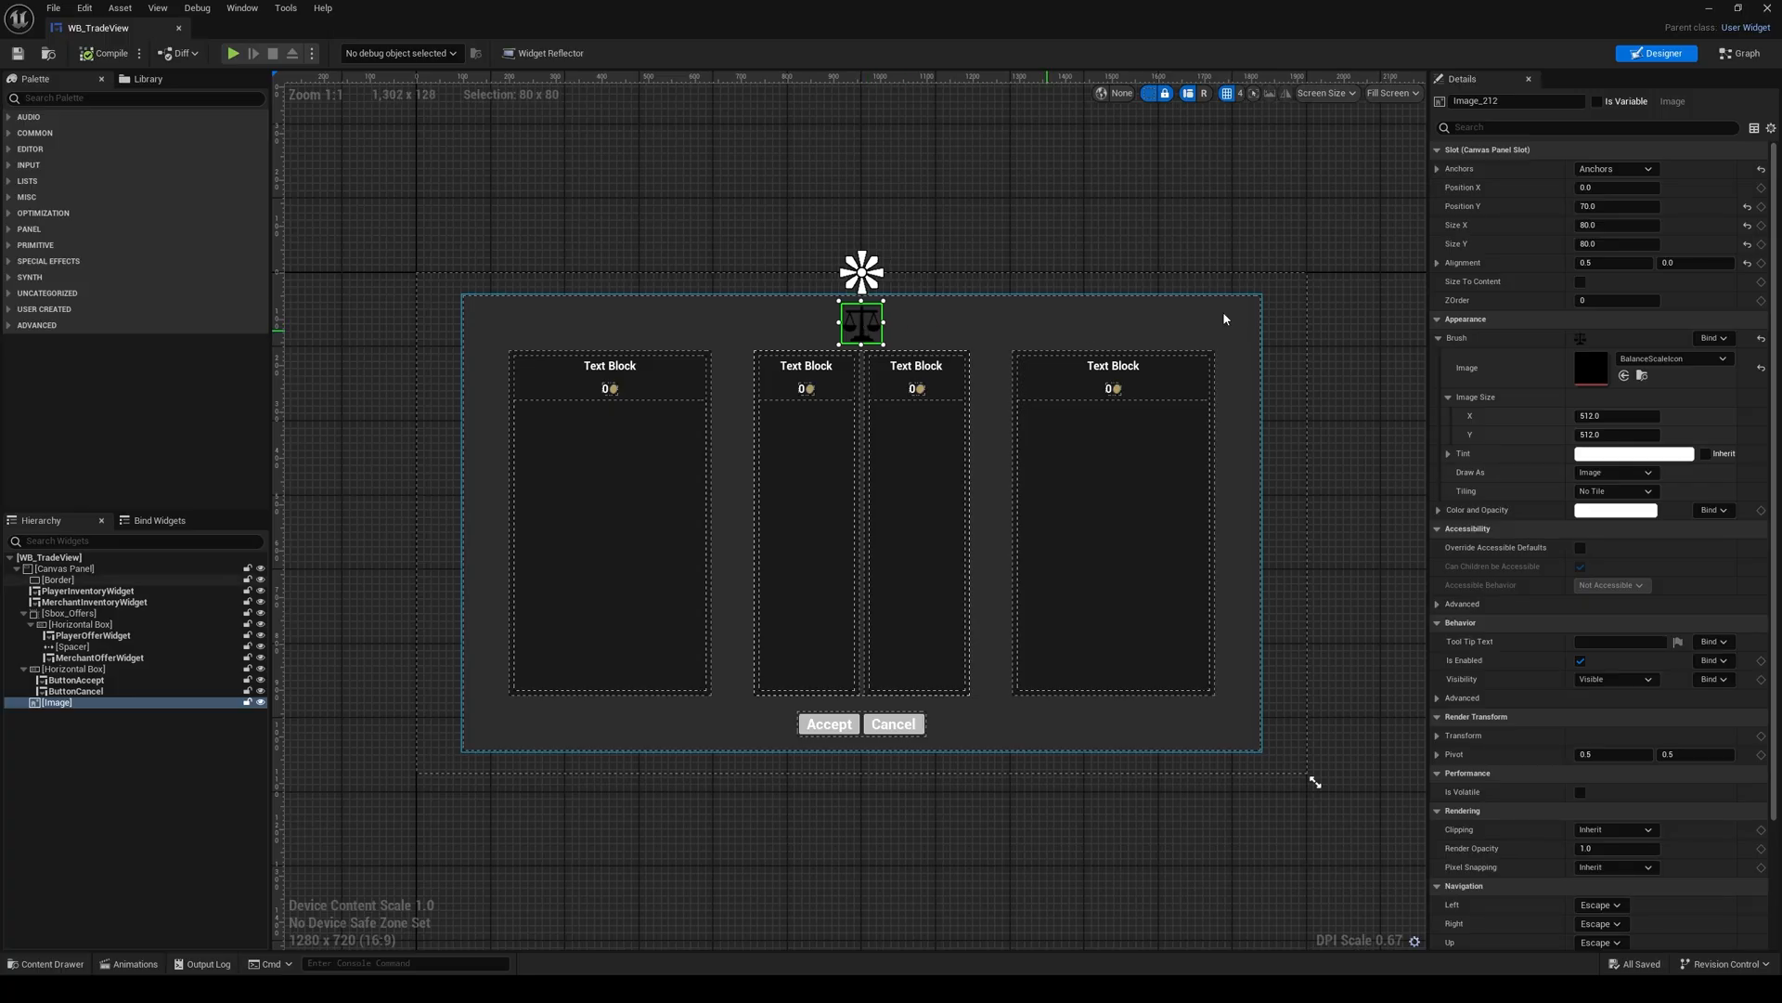
Step: Switch to the widget's graph and create a function named RefreshOffers
left_click(1743, 53)
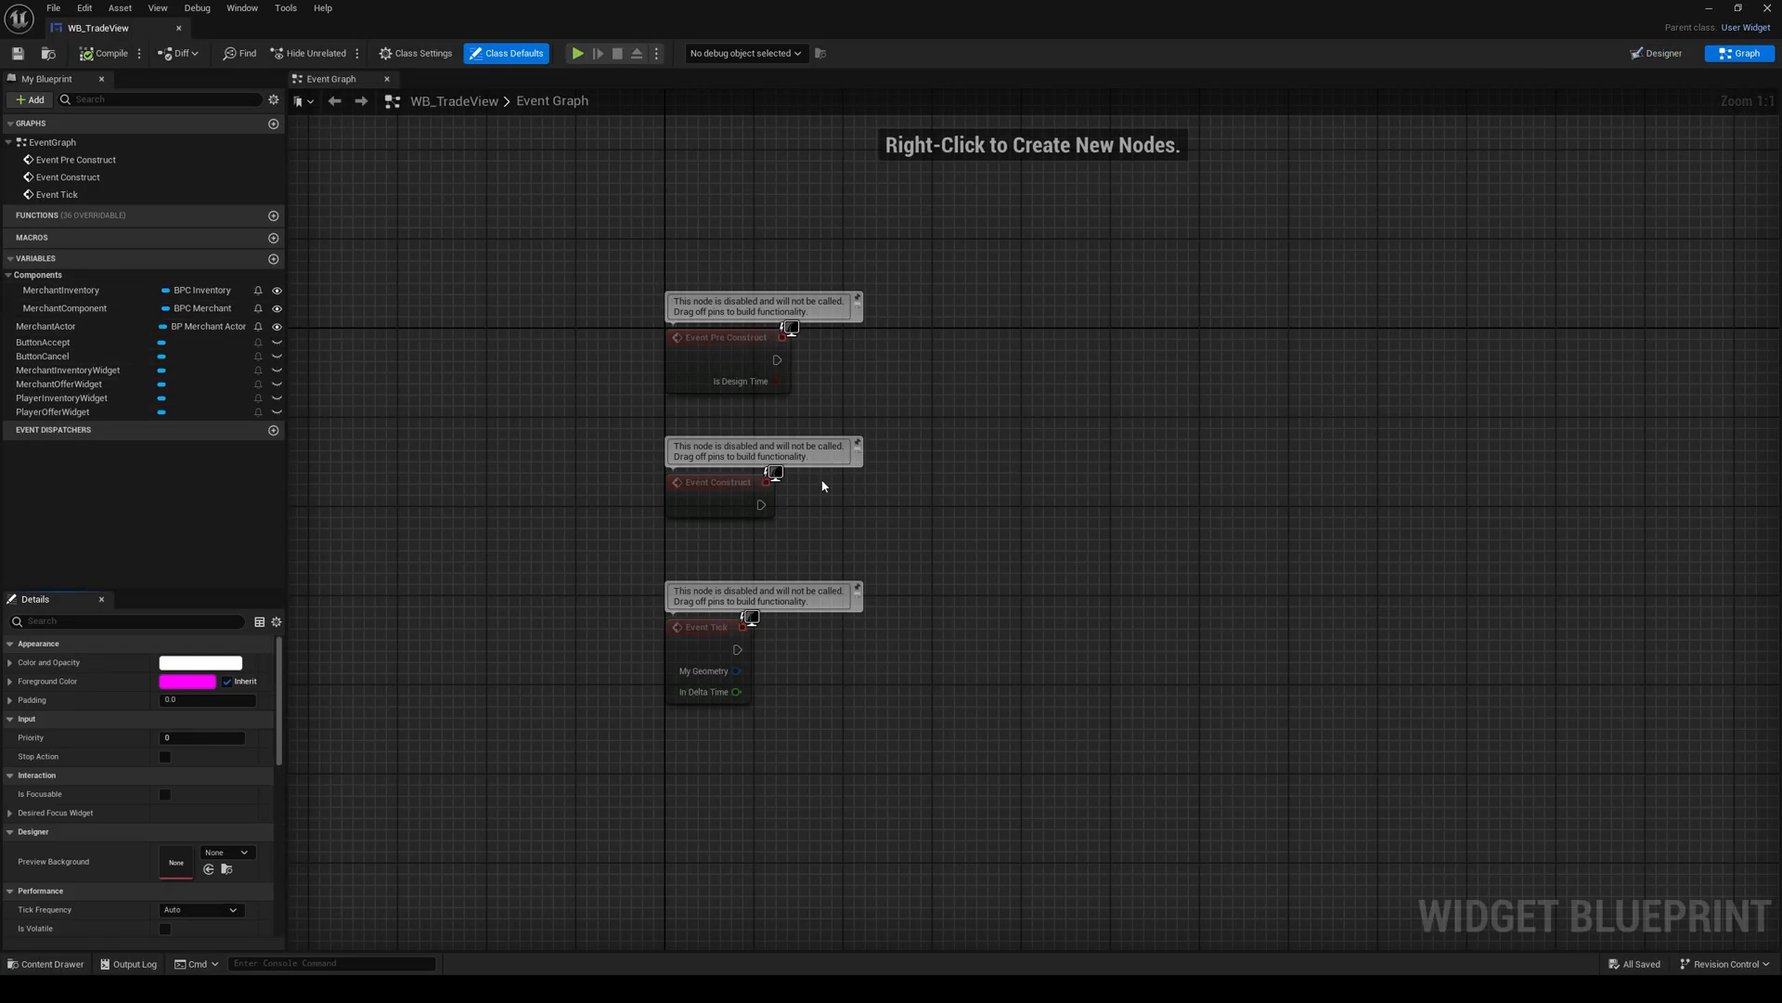
right_click_drag(895, 457, 926, 386)
right_click_drag(923, 590, 929, 577)
right_click_drag(972, 467, 963, 494)
left_click(273, 216)
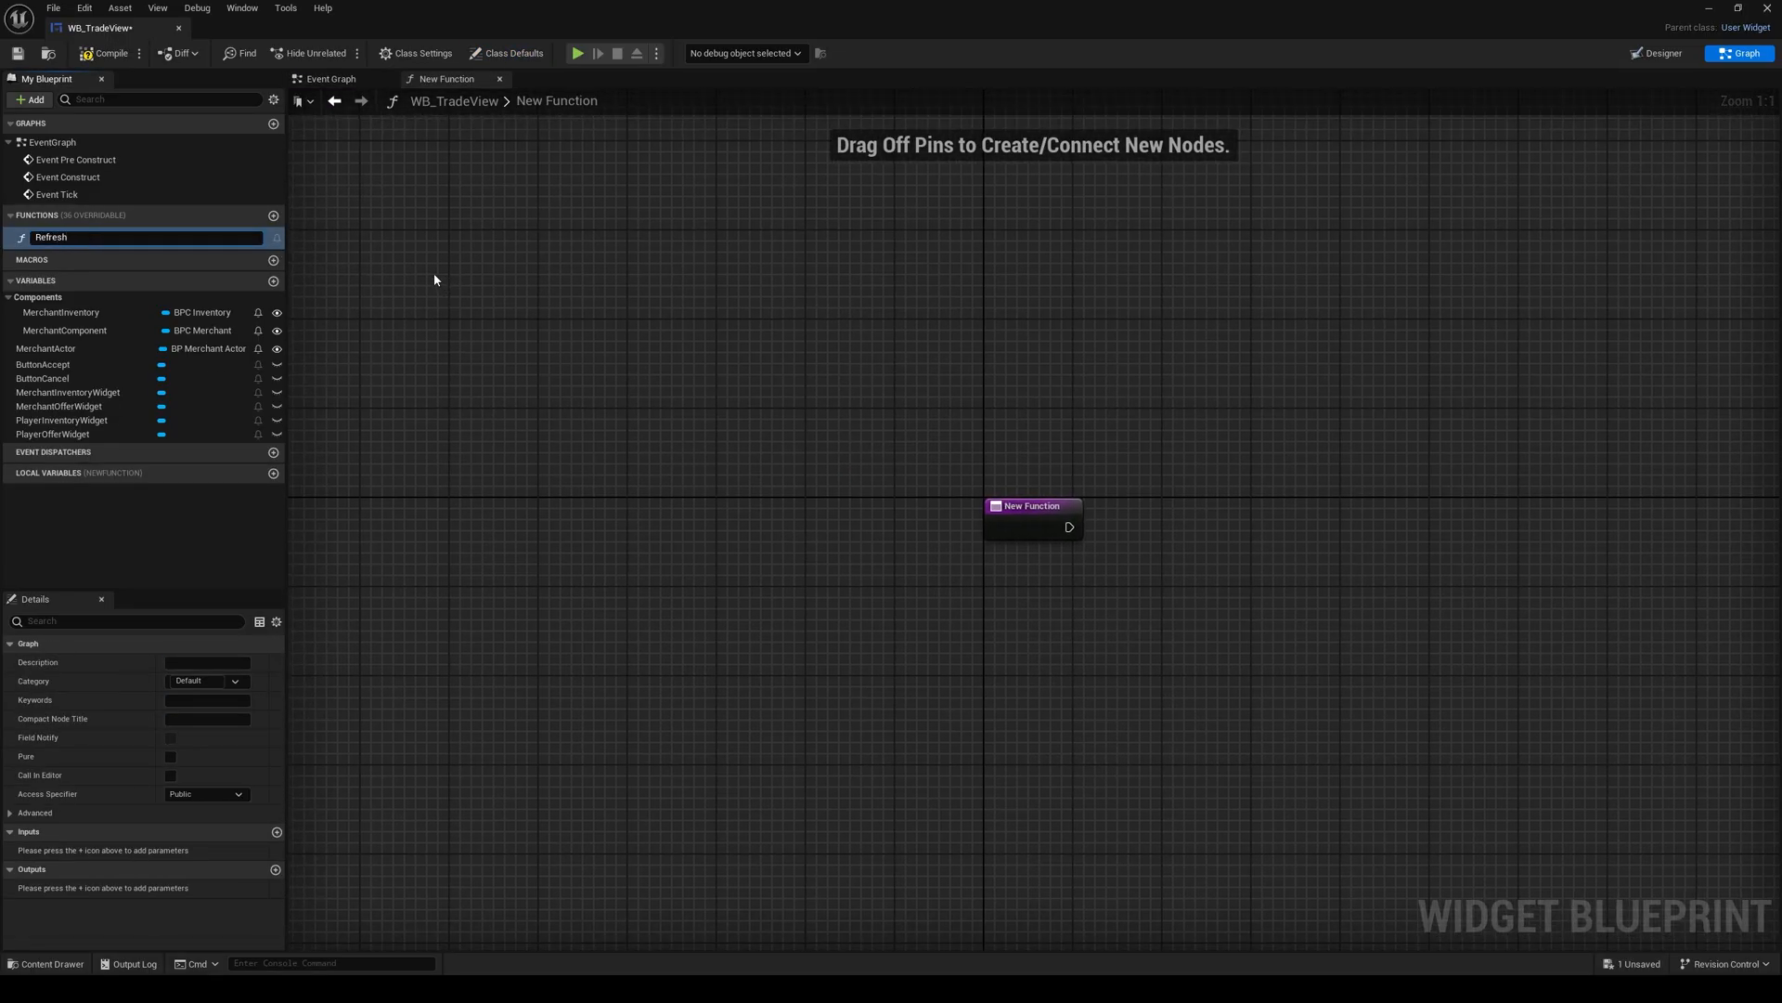
type("RefreshOffers")
key("Return")
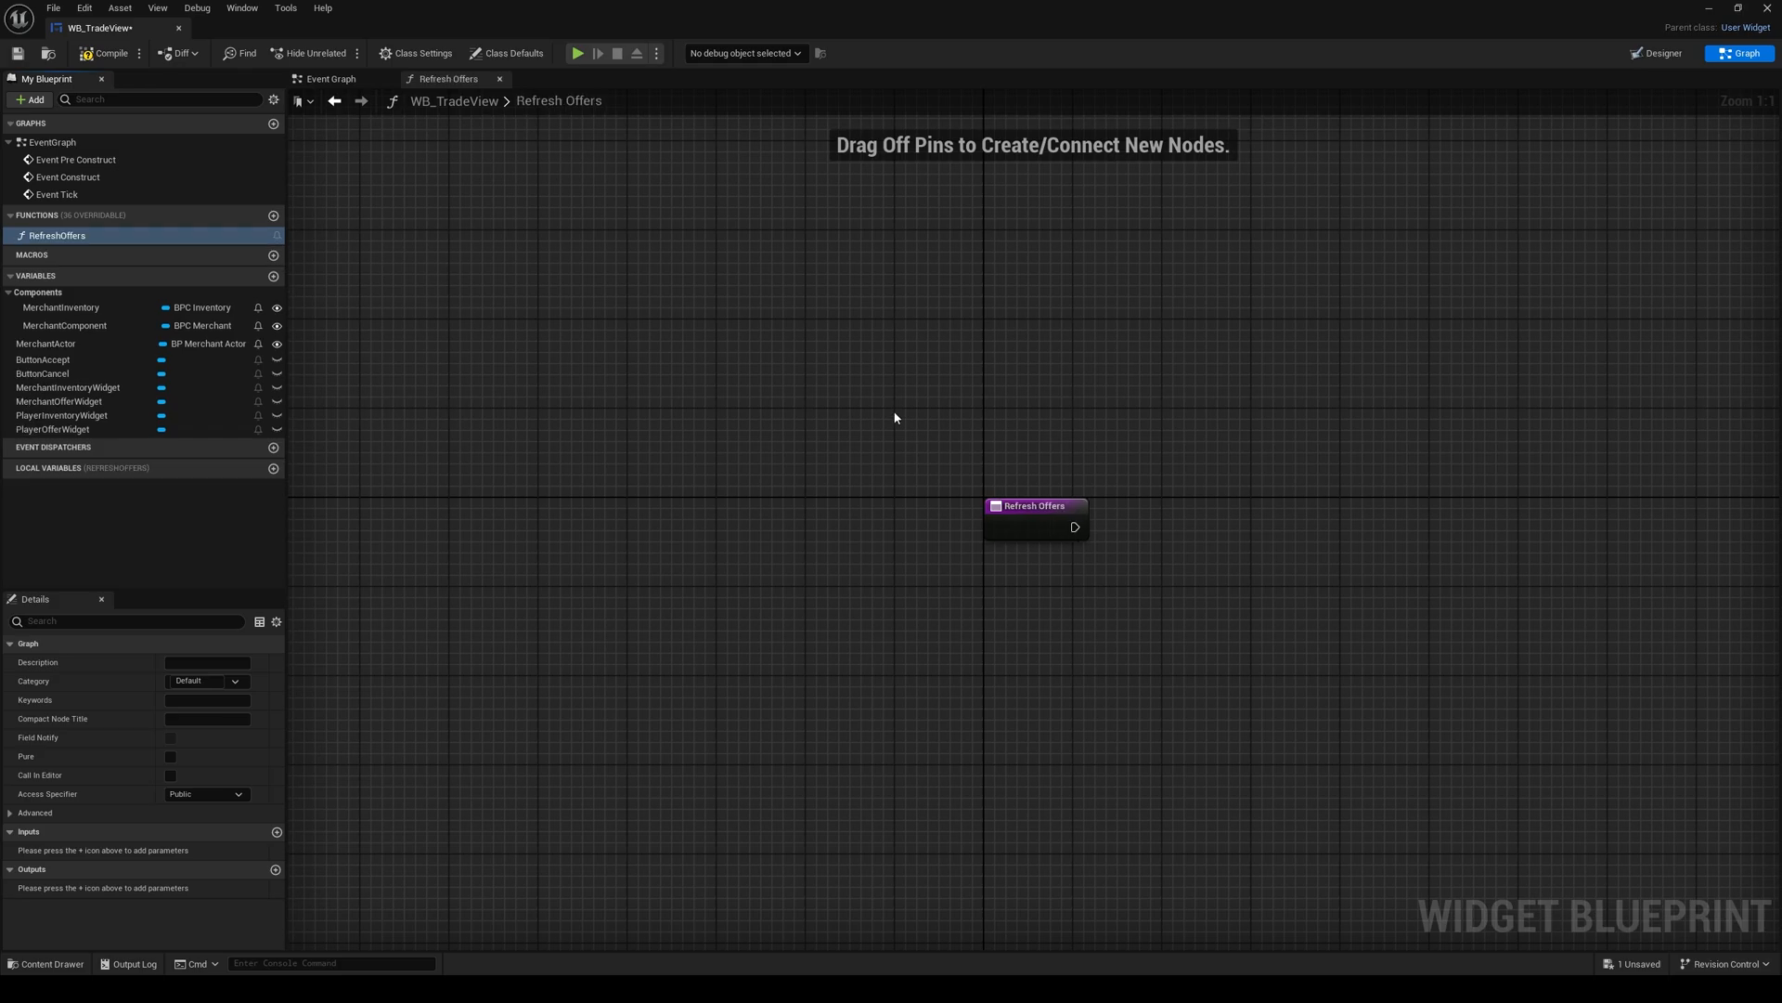
Step: Add getters for PlayerOfferWidget and MerchantOfferWidget to the RefreshOffers graph
right_click_drag(895, 414, 529, 386)
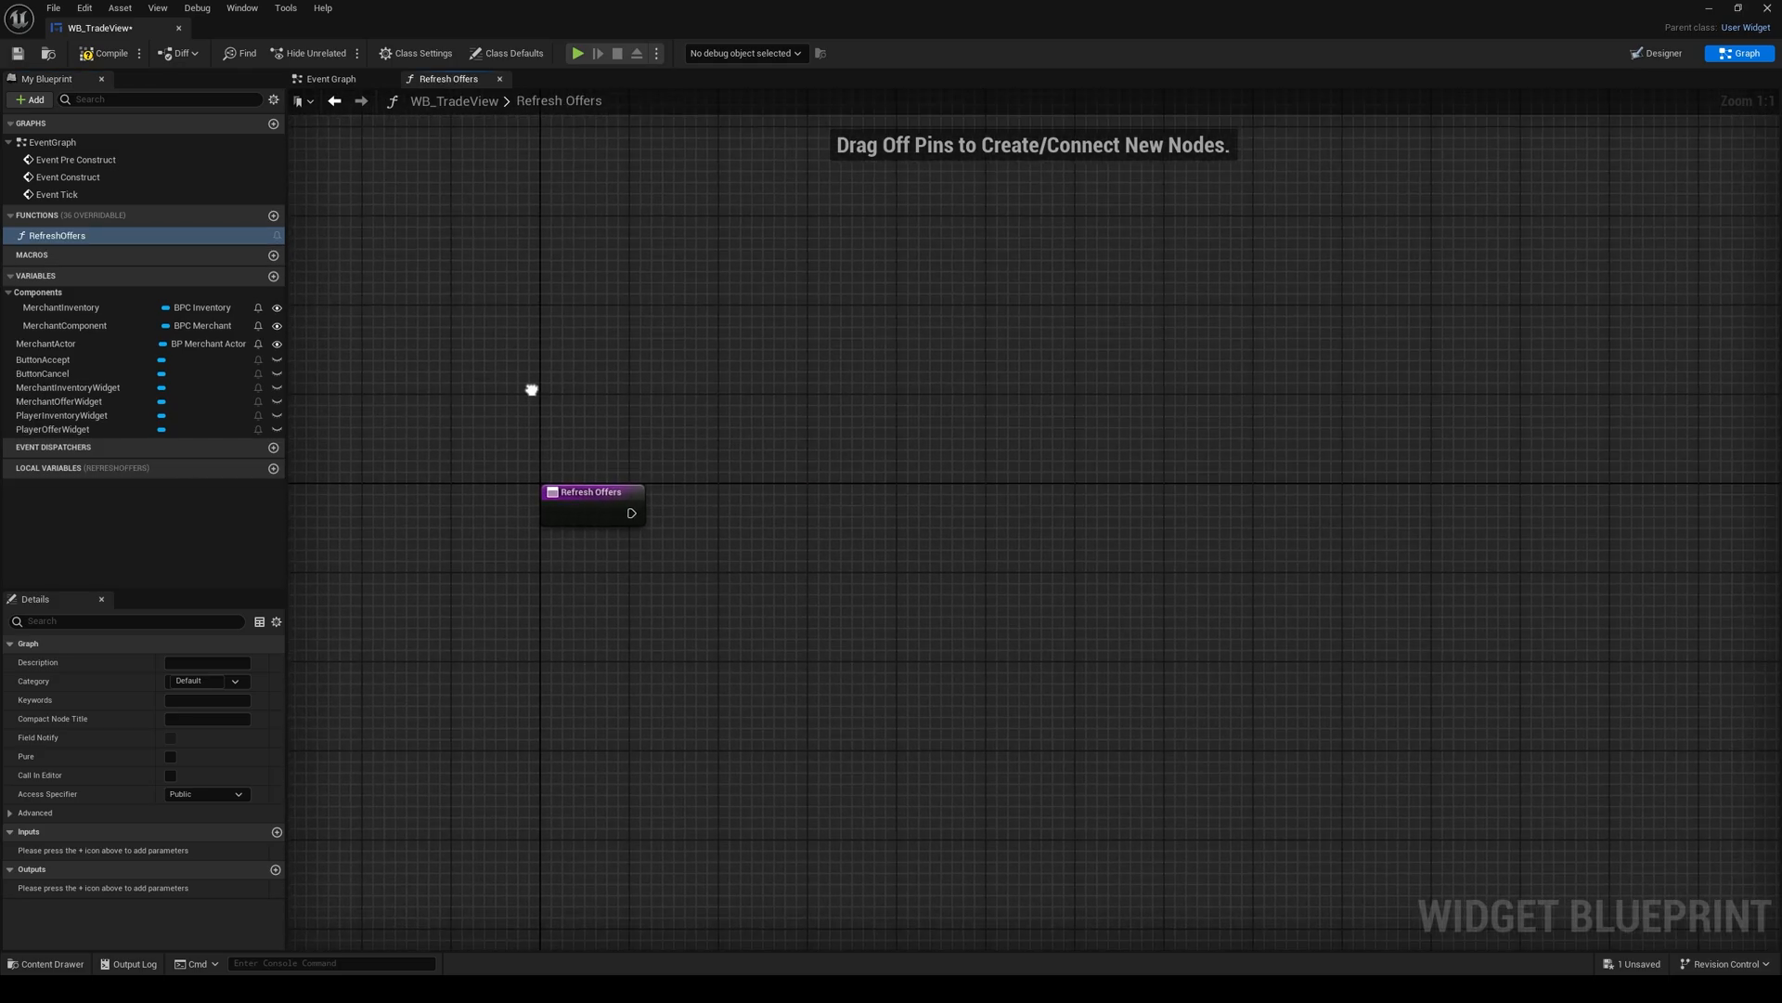
left_click(52, 429)
left_click_drag(542, 581, 541, 579, "ctrl")
left_click_drag(58, 401, 567, 414)
left_click(628, 441)
Step: Add a MerchantActor getter and get its Player Offer and Merchant Offer components from it
left_click_drag(45, 343, 727, 645)
left_click(620, 670)
type("get player")
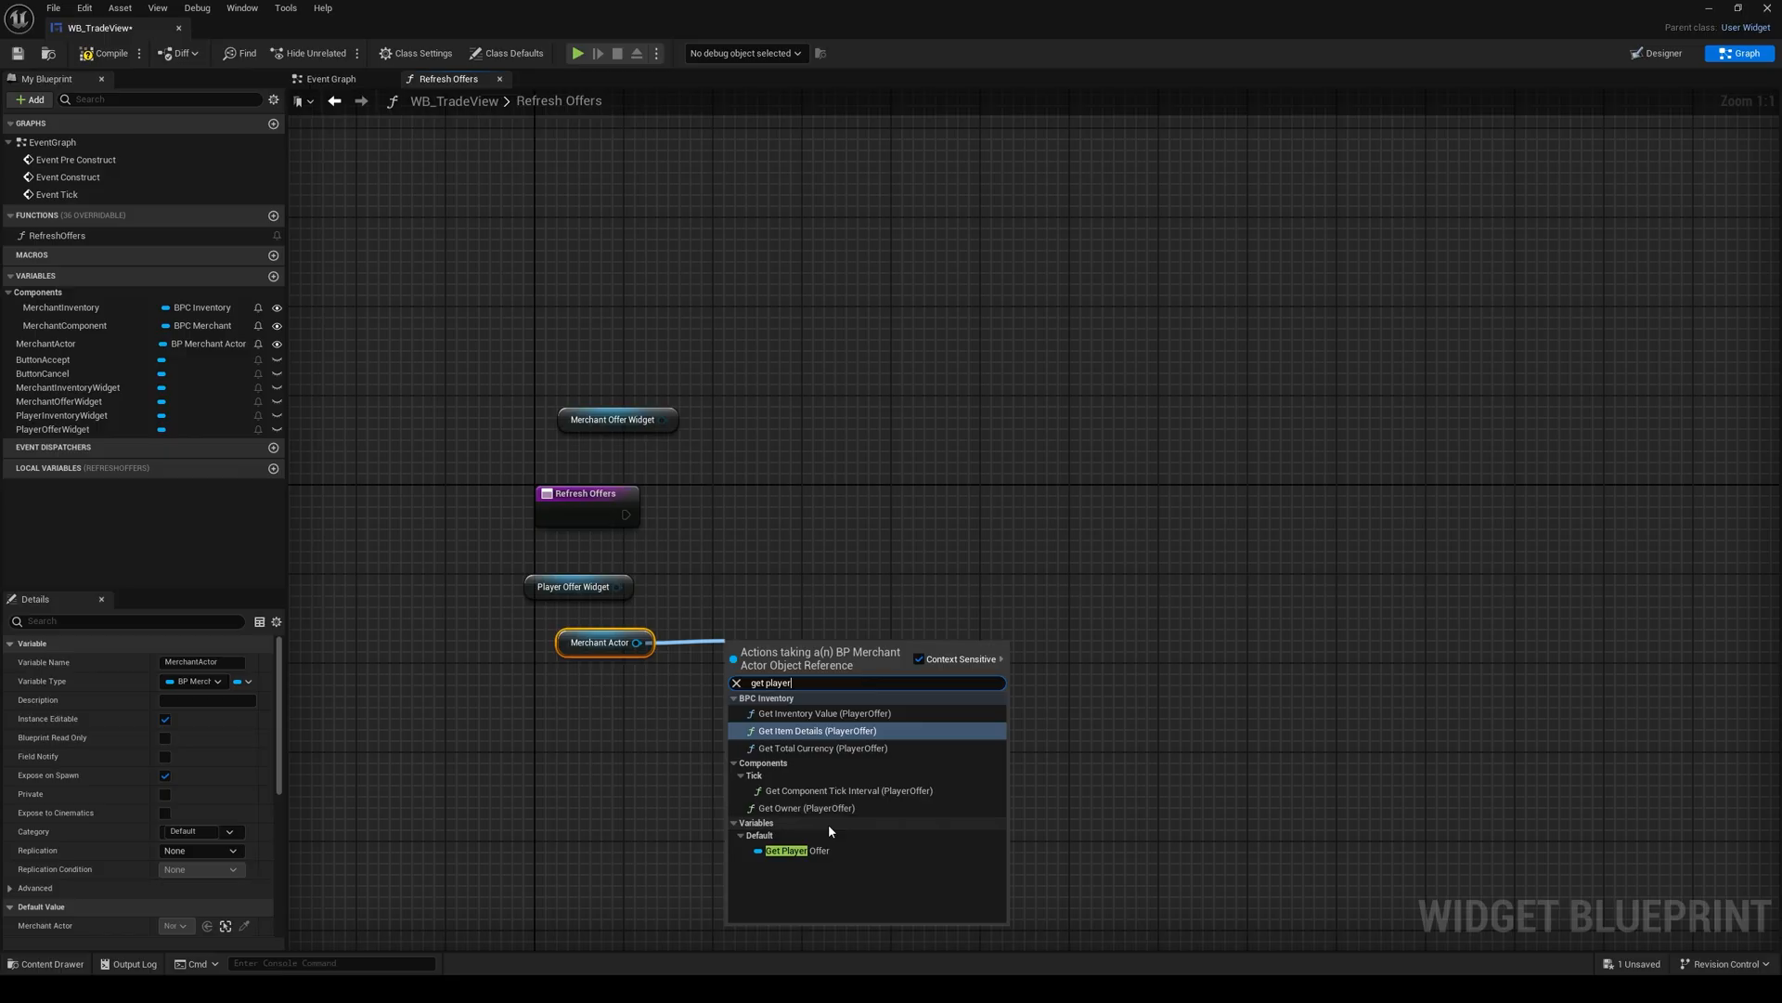
left_click(806, 848)
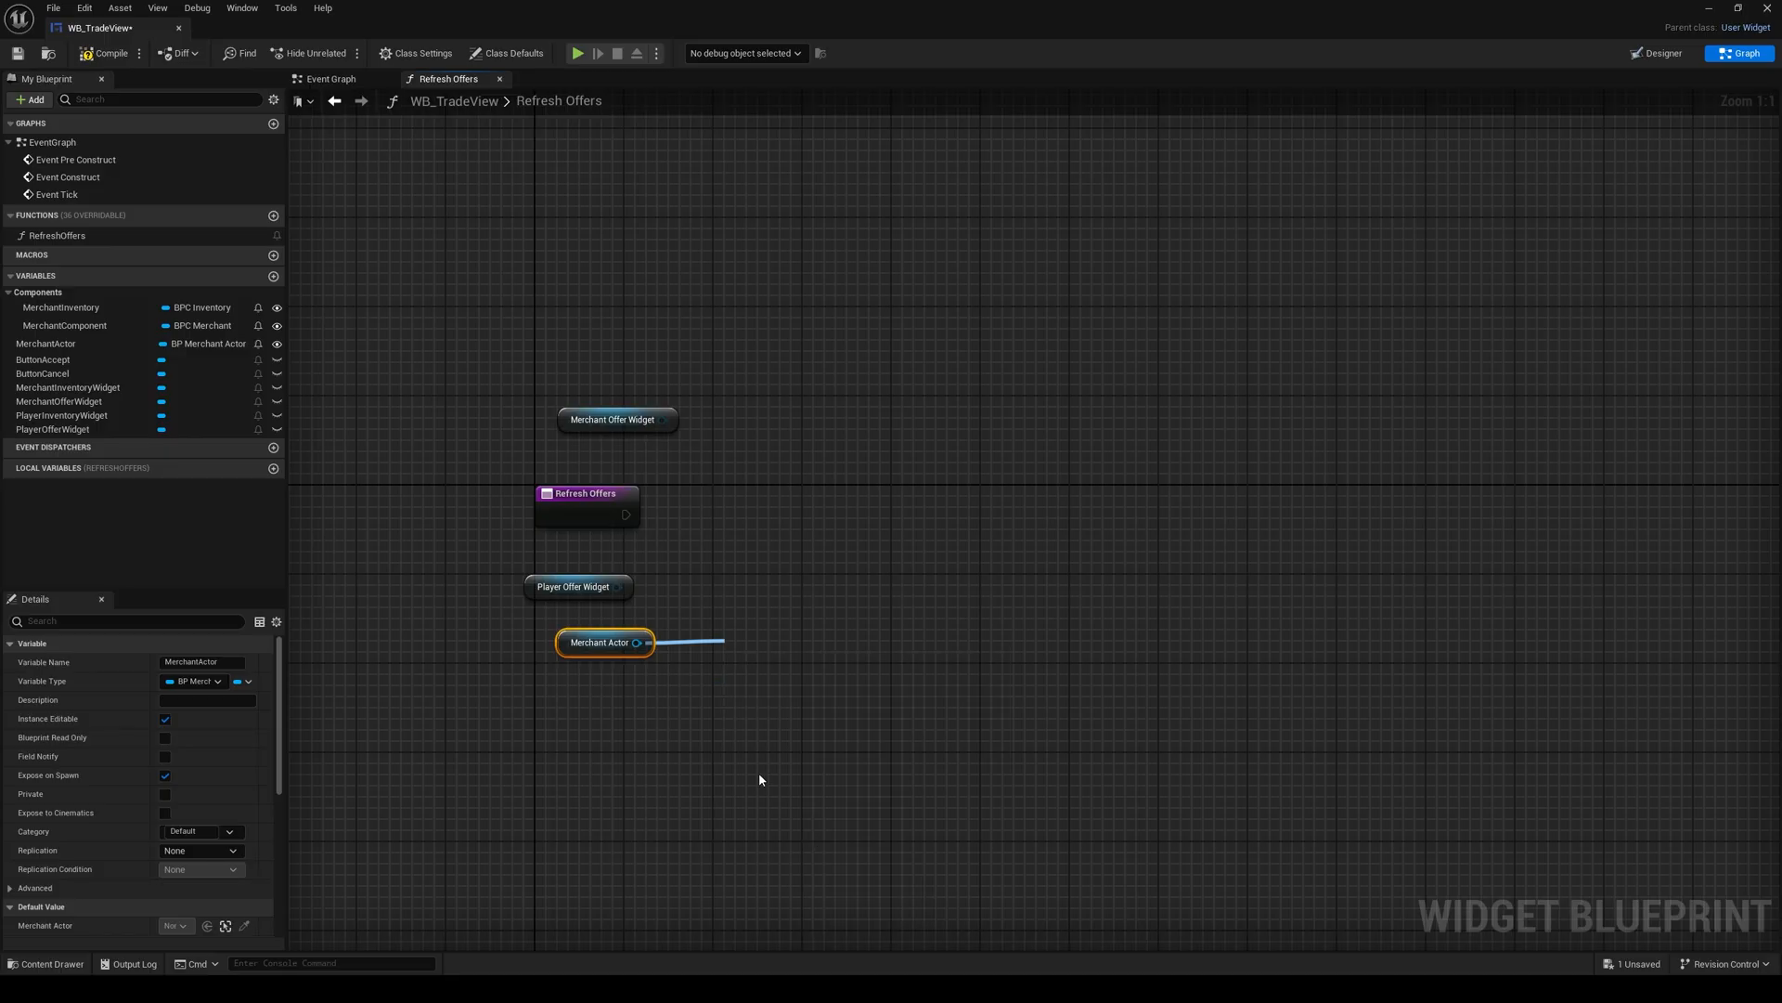
left_click_drag(637, 643, 683, 703)
type("get merc")
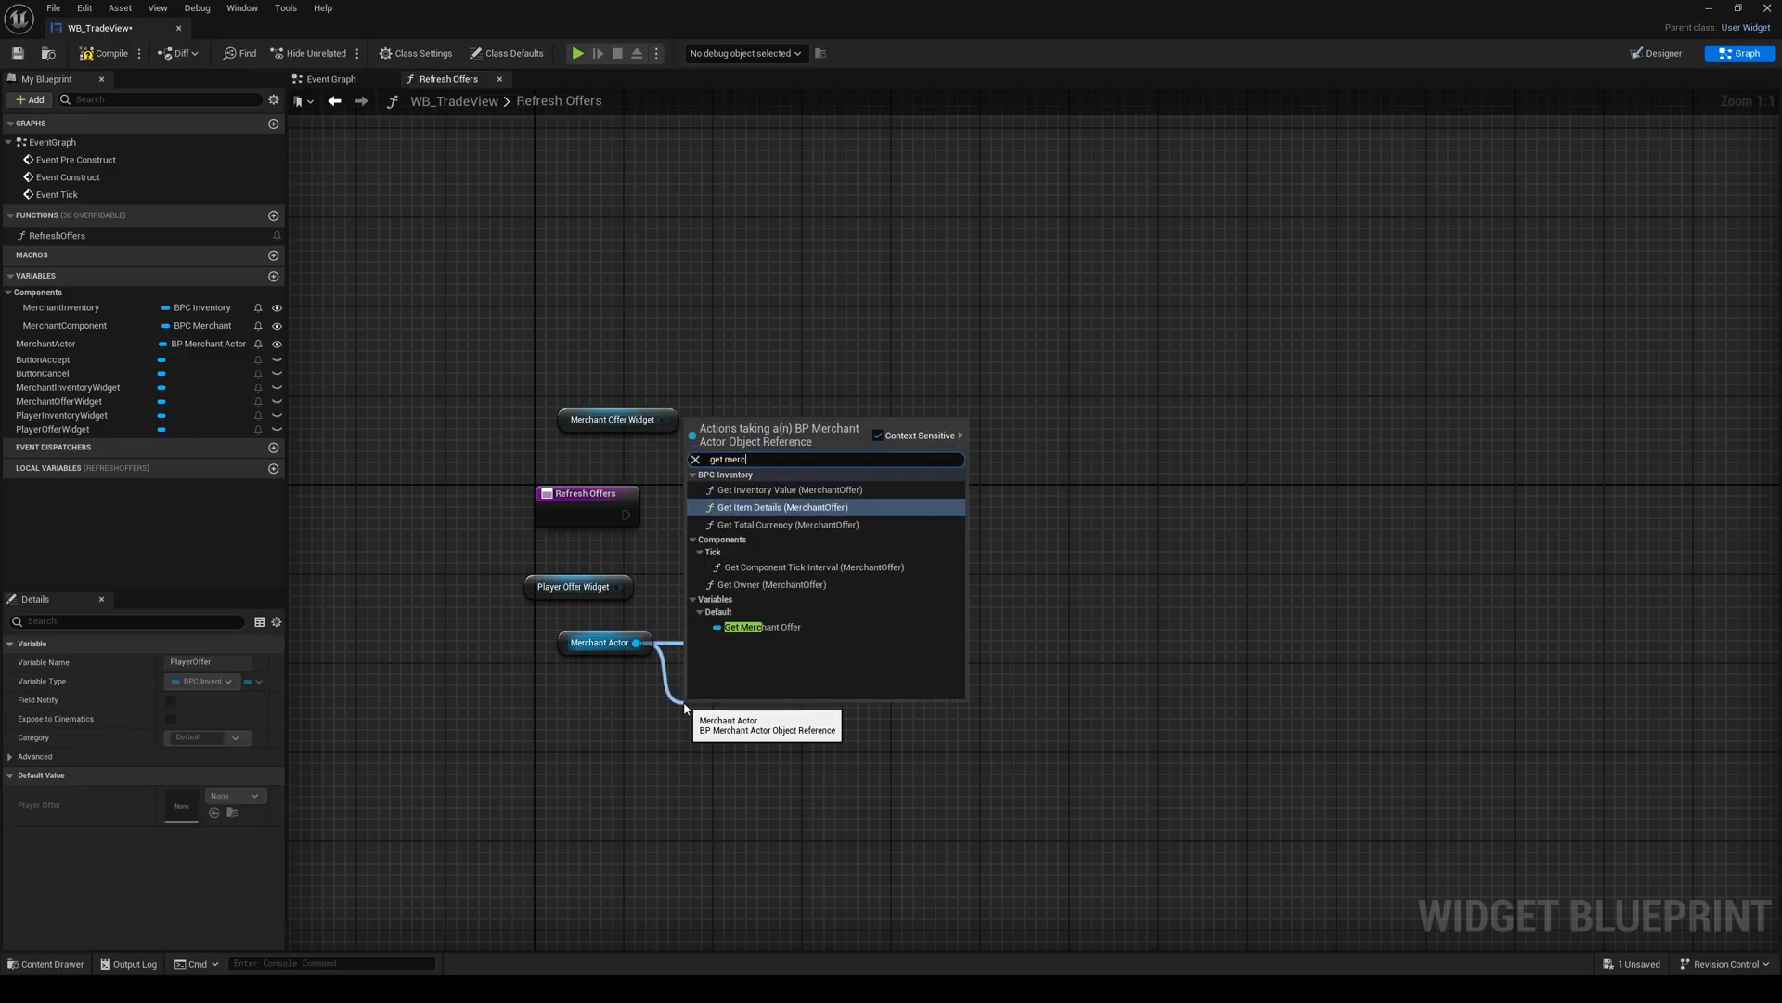
left_click(761, 626)
left_click(743, 598)
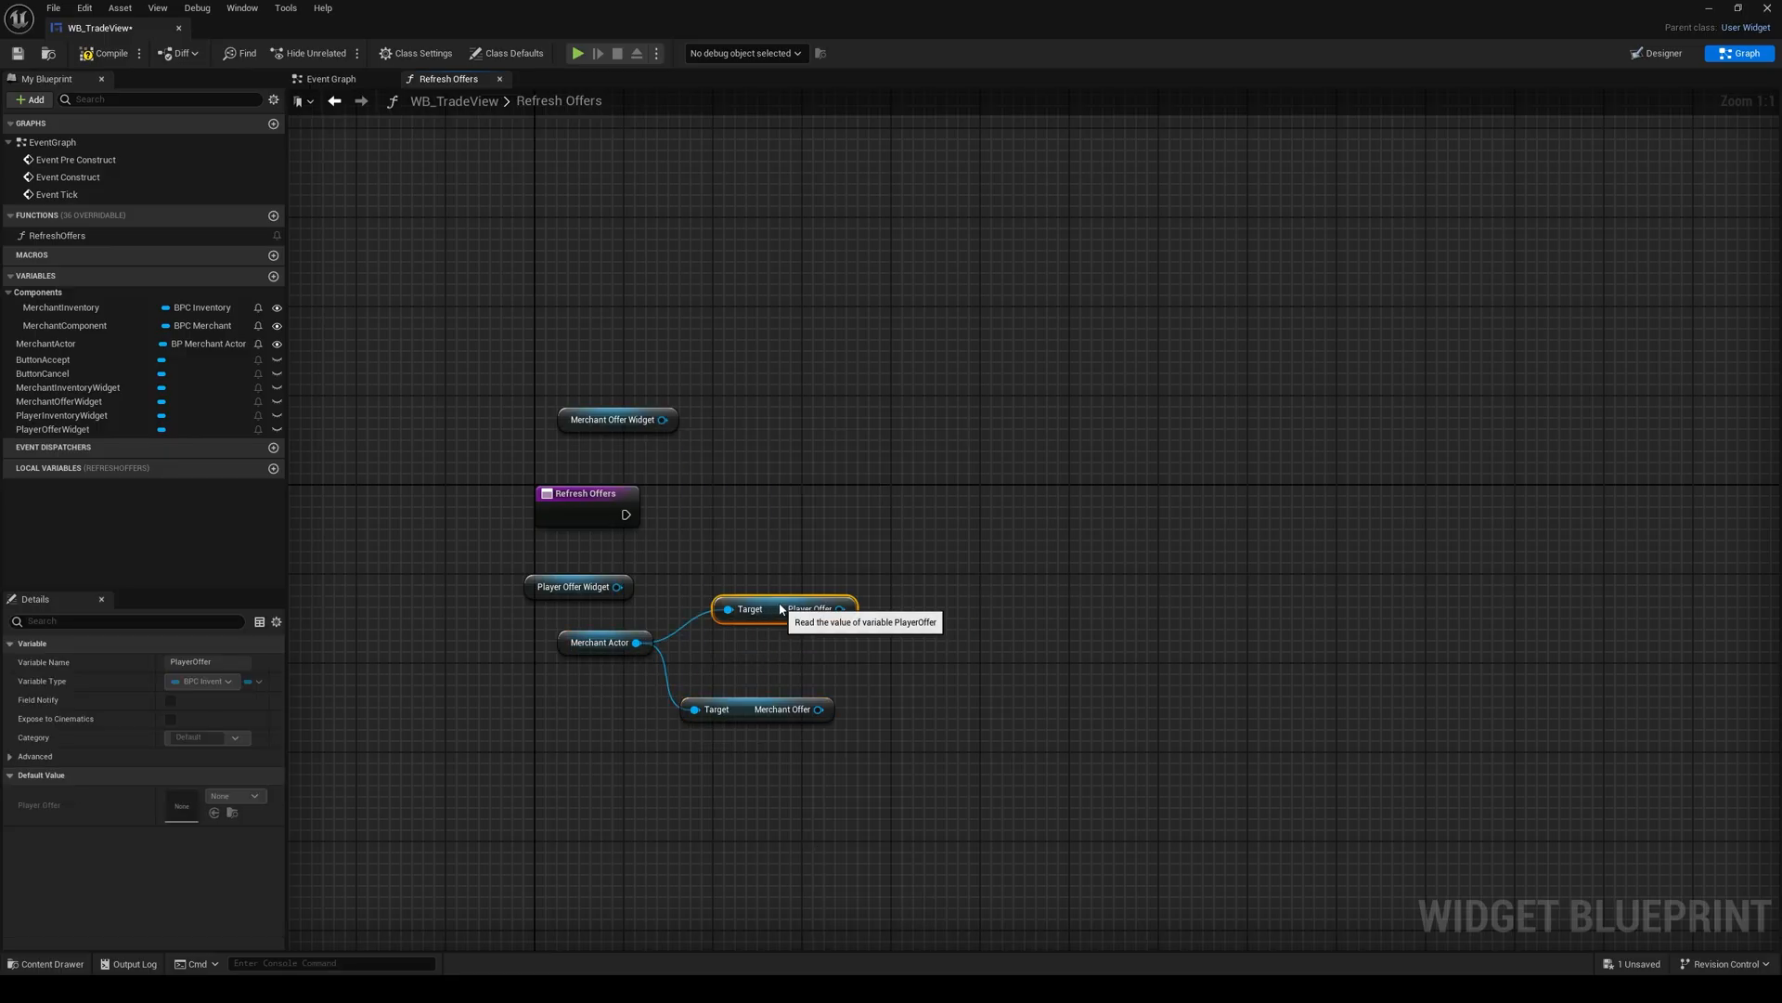
Step: Move the Player Offer Widget getter beside the function entry and call Refresh Inventory on it
left_click(631, 576)
left_click_drag(533, 592, 722, 482)
left_click_drag(806, 476, 875, 499)
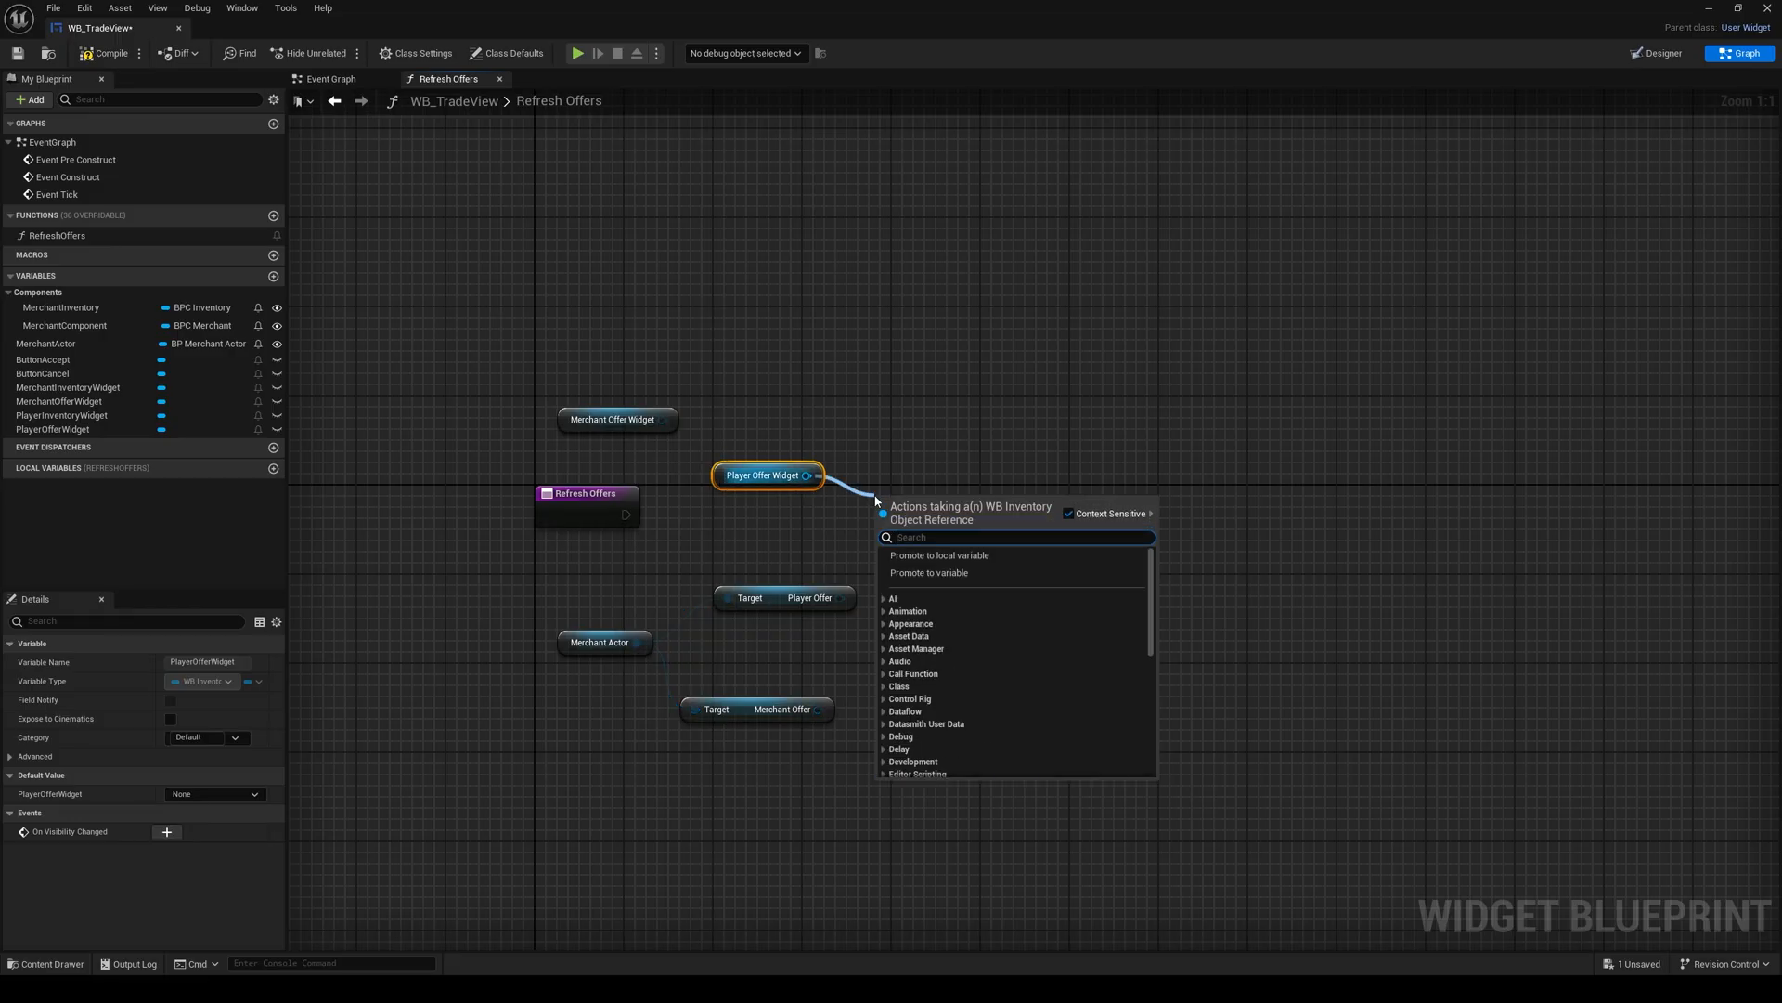
type("ref")
left_click(939, 565)
Step: Move the Merchant Offer Widget getter past the first call and connect it to a copied Refresh Inventory node
left_click_drag(618, 420, 1141, 487)
key("ctrl+v")
left_click_drag(1278, 535, 1284, 536)
left_click(1118, 568)
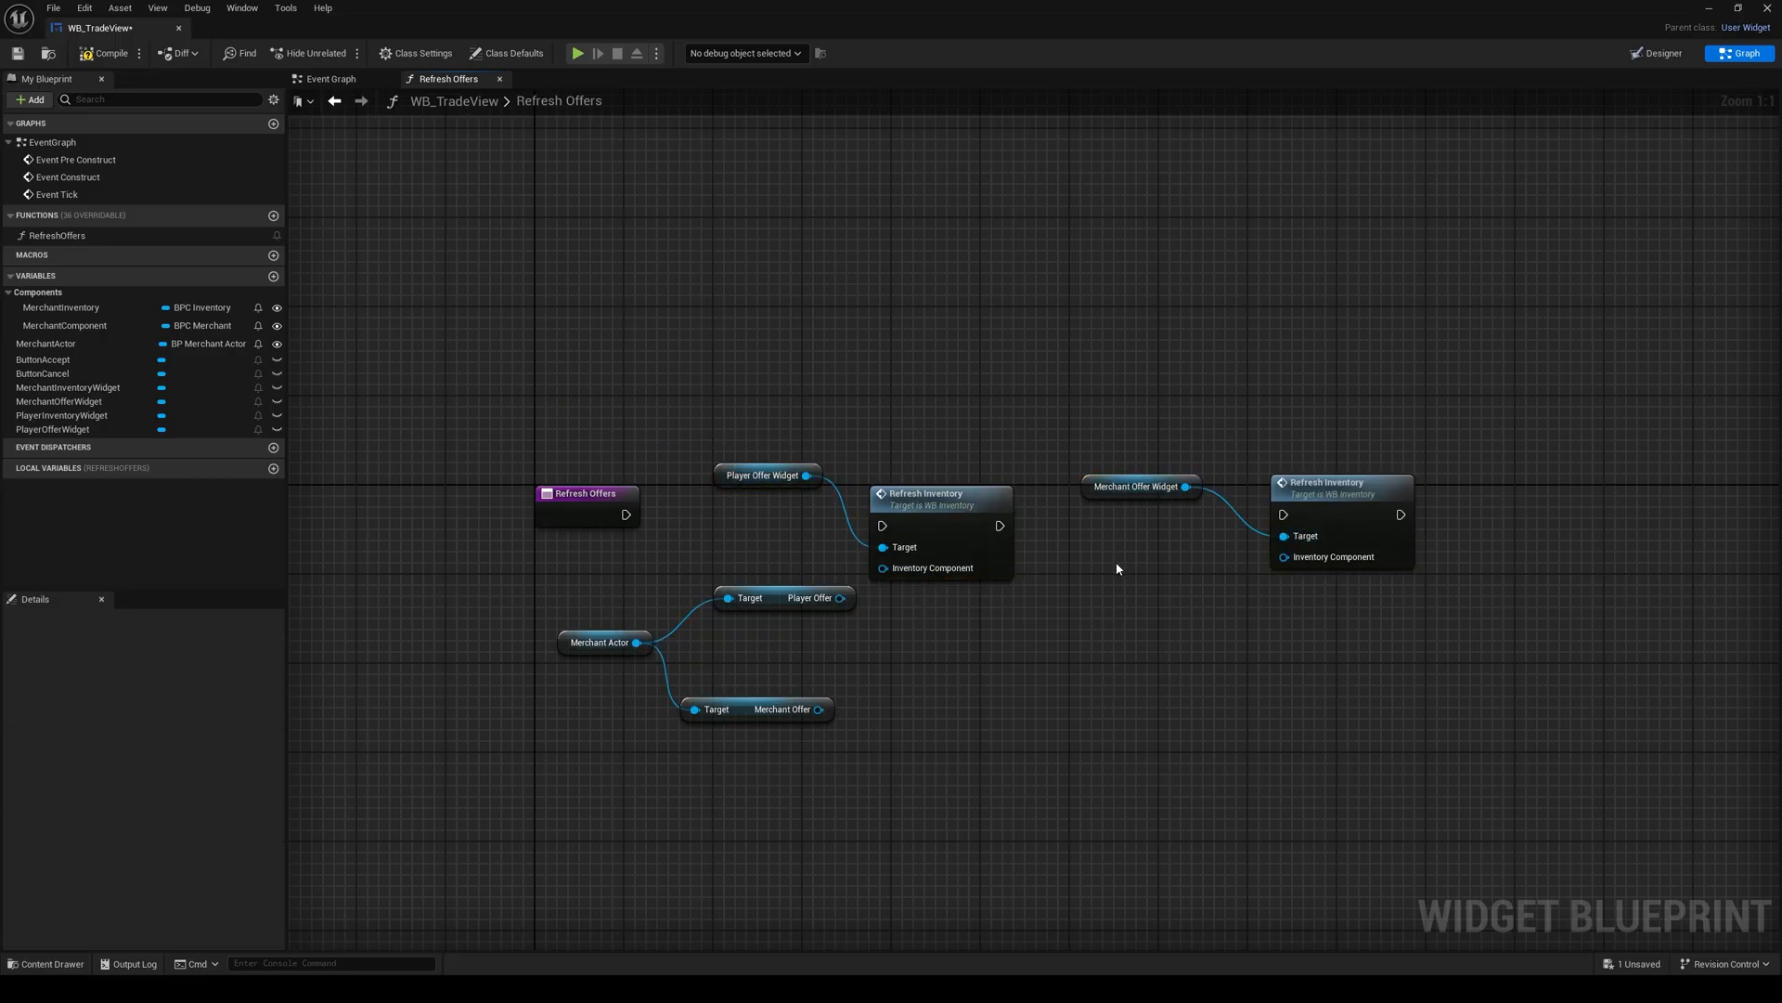
Step: Feed each offer component into its matching Refresh Inventory call and chain both calls after the Refresh Offers entry
left_click_drag(819, 709, 1284, 557)
left_click_drag(625, 515, 883, 525)
left_click_drag(933, 512, 1283, 515)
Step: Arrange the RefreshOffers nodes into a compact layout, then save WB_TradeView
left_click_drag(1157, 470, 1110, 526)
left_click(900, 476)
left_click_drag(899, 480, 941, 445)
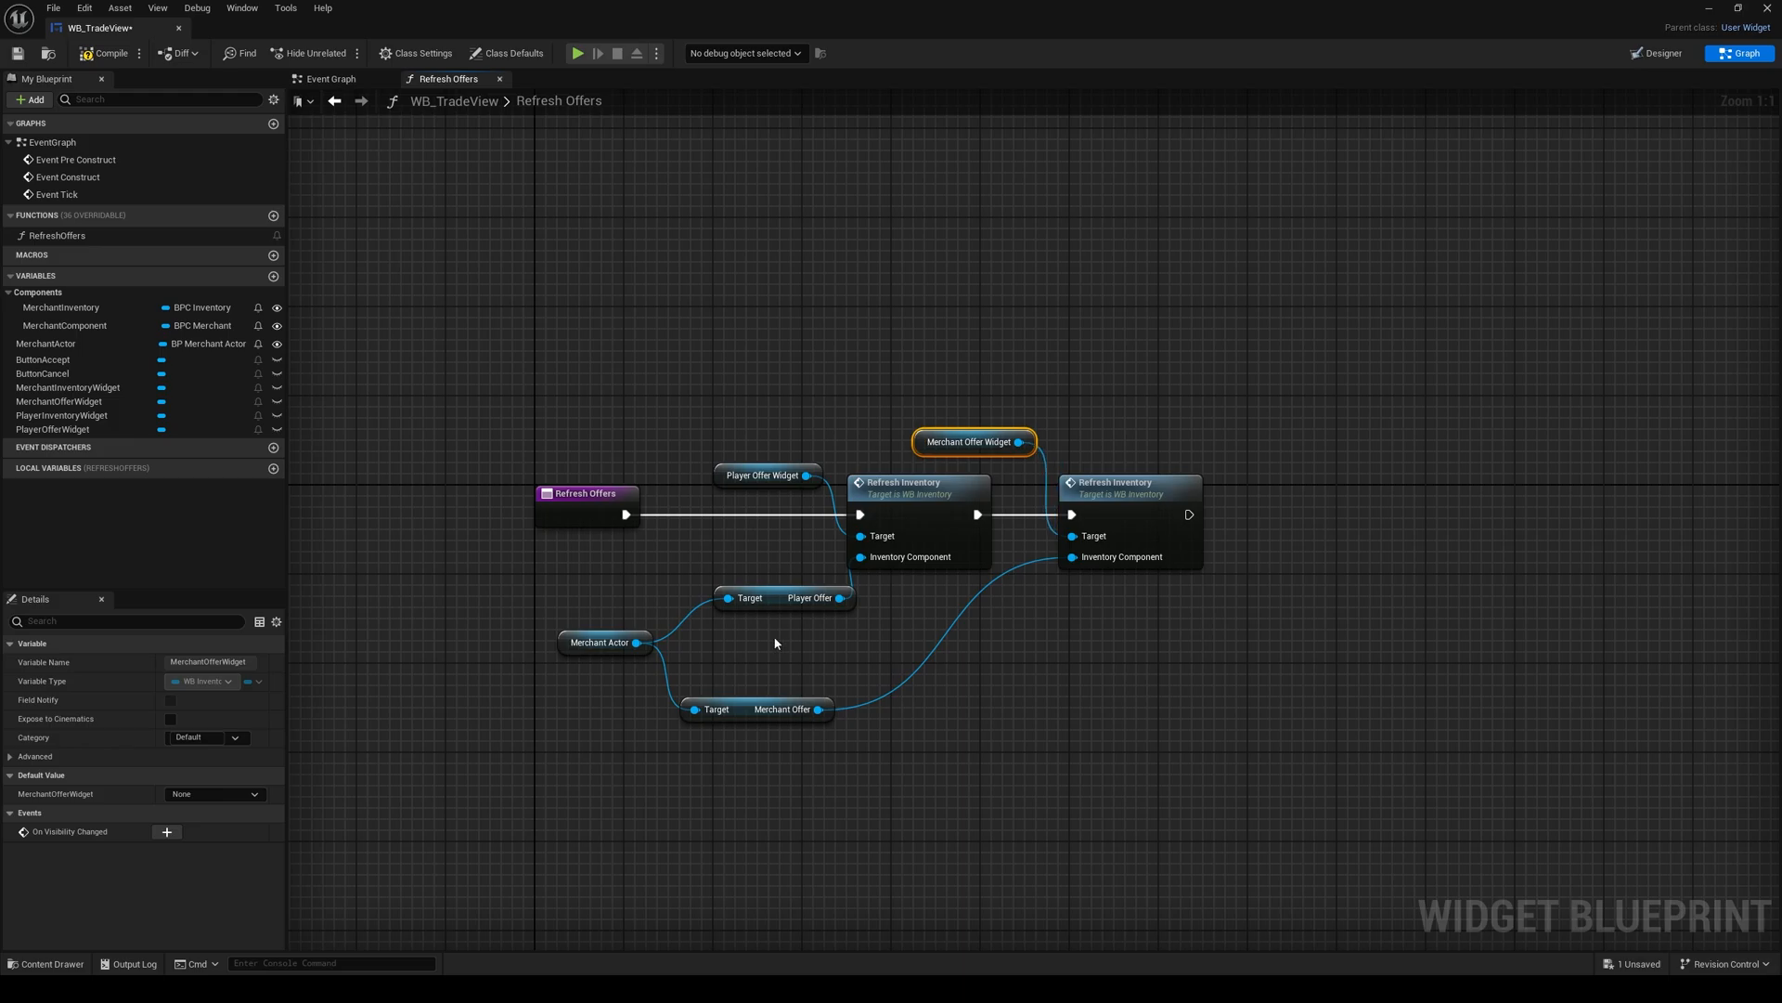
left_click_drag(783, 599, 760, 587)
left_click_drag(770, 709, 771, 665)
left_click_drag(576, 569, 774, 624)
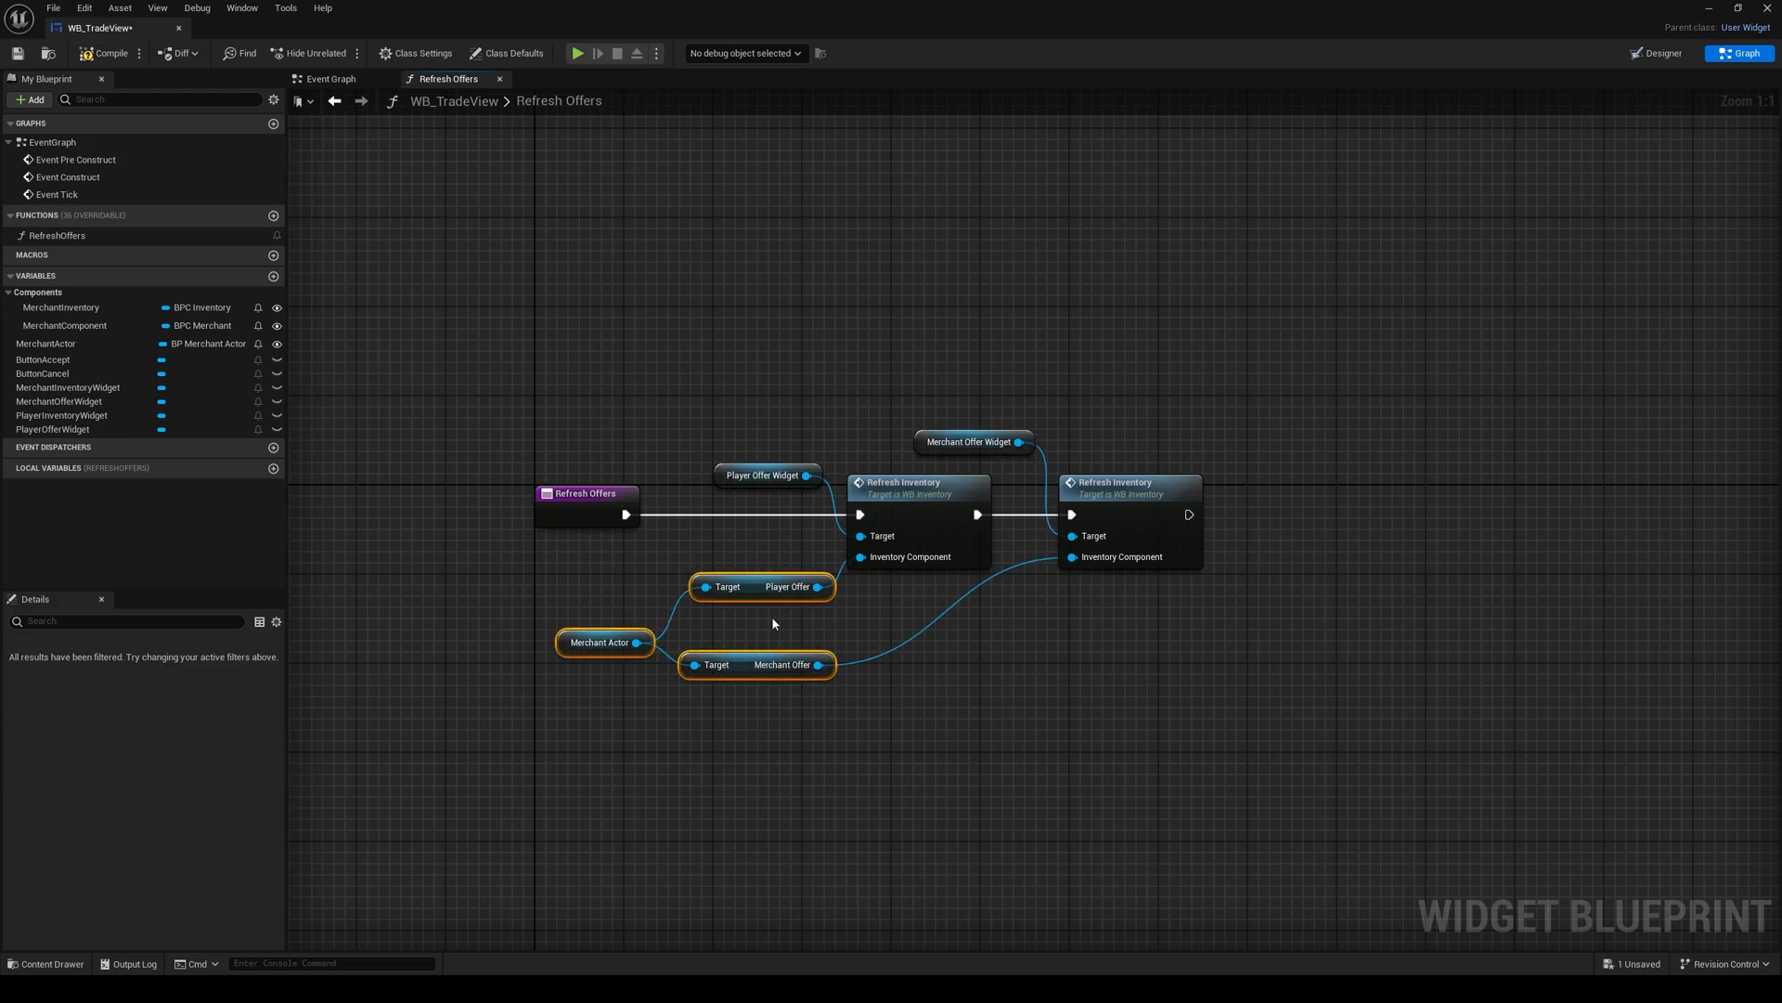
left_click(728, 547)
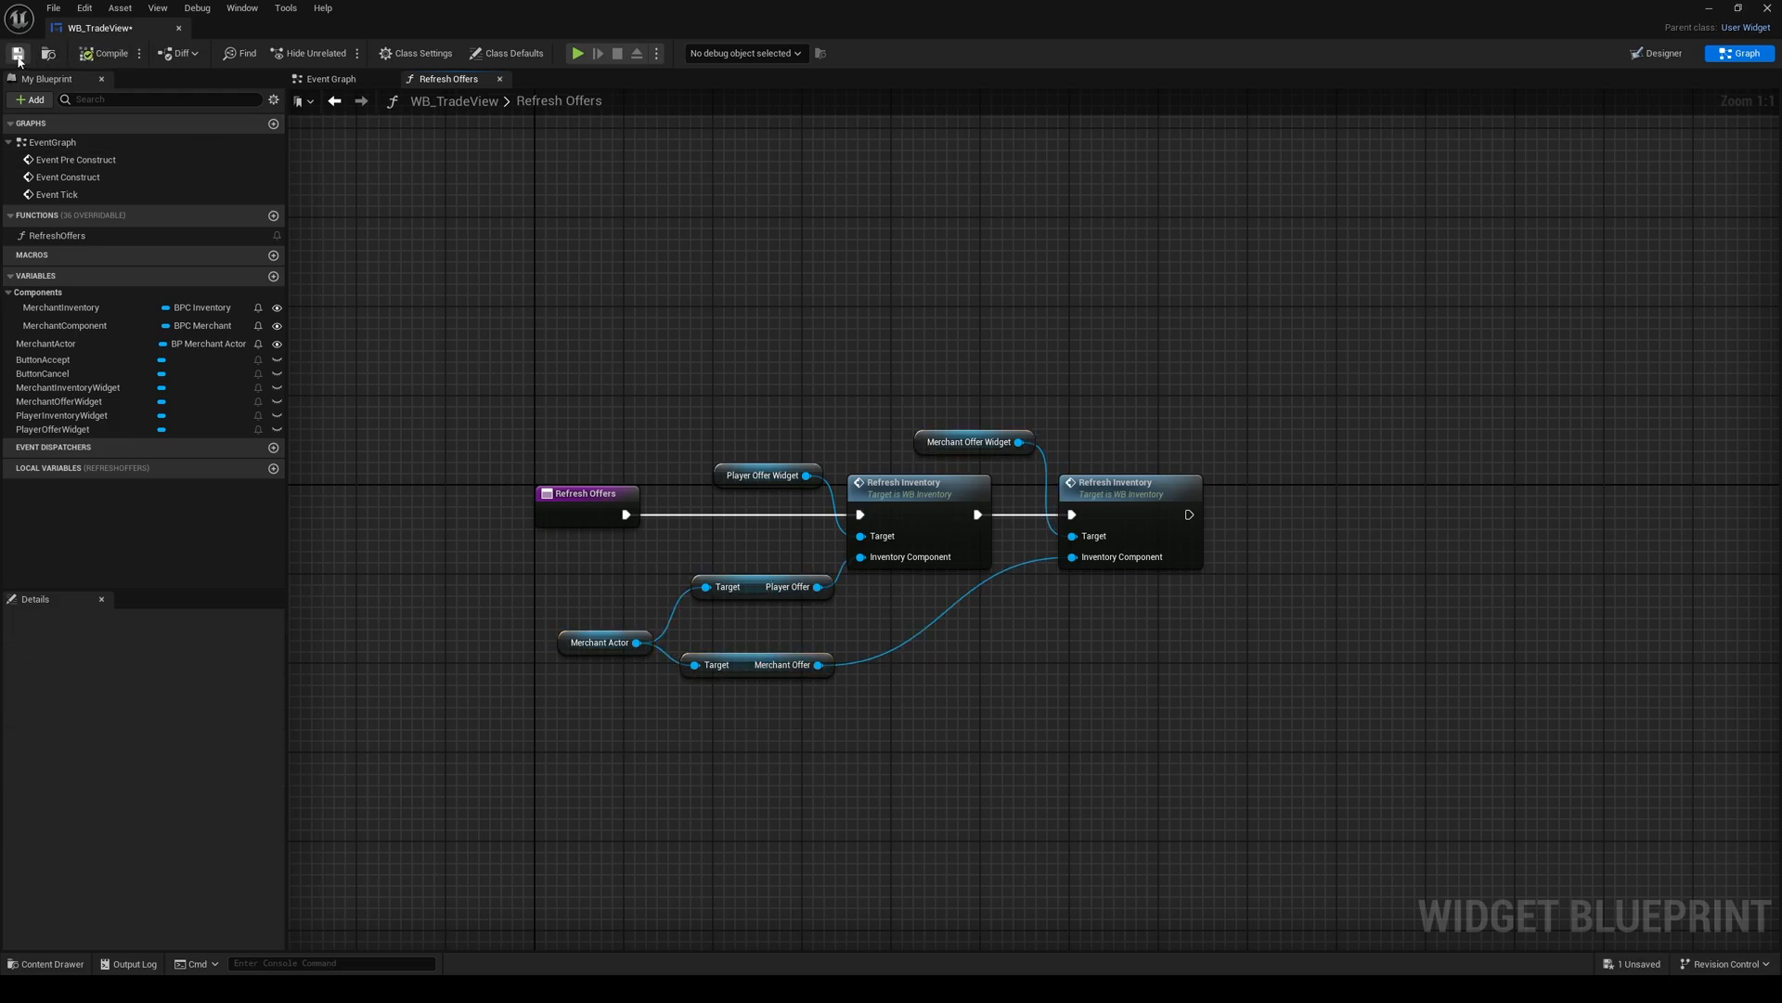
Step: Close the RefreshOffers graph and delete Event Pre Construct and Event Tick from the Event Graph
left_click(499, 81)
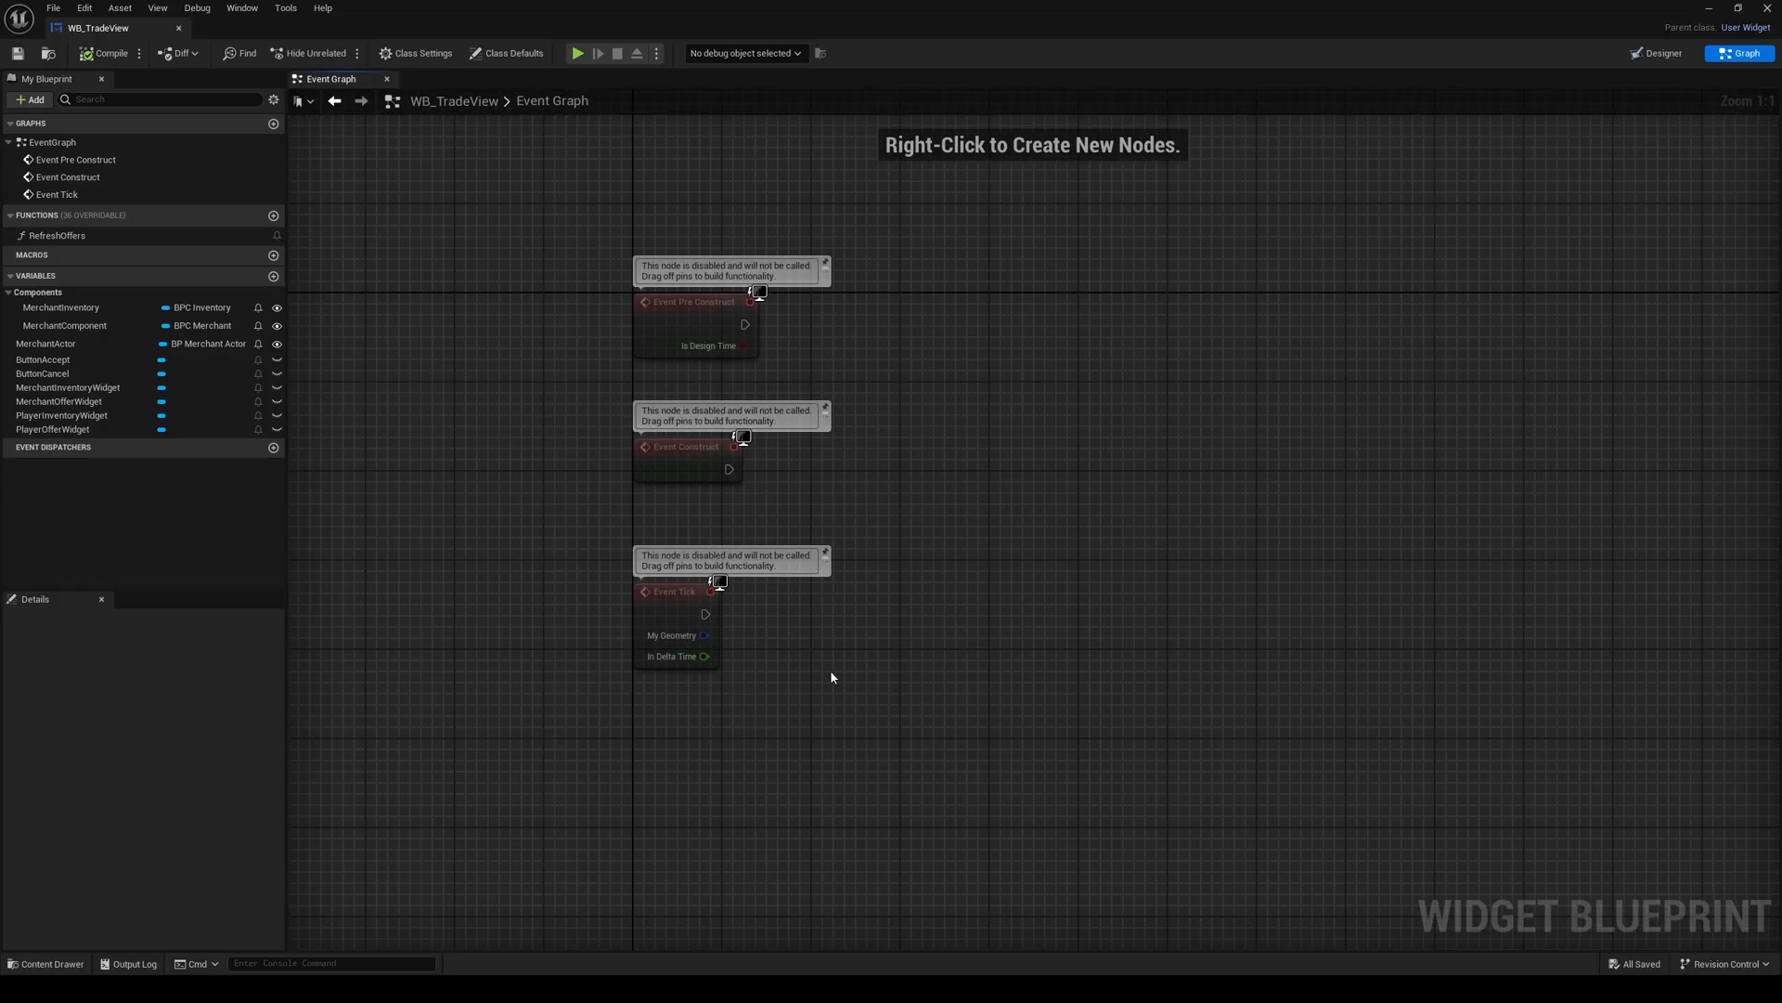
key("Delete")
left_click(672, 316)
key("Delete")
left_click_drag(668, 454, 660, 402)
right_click_drag(599, 300, 480, 348)
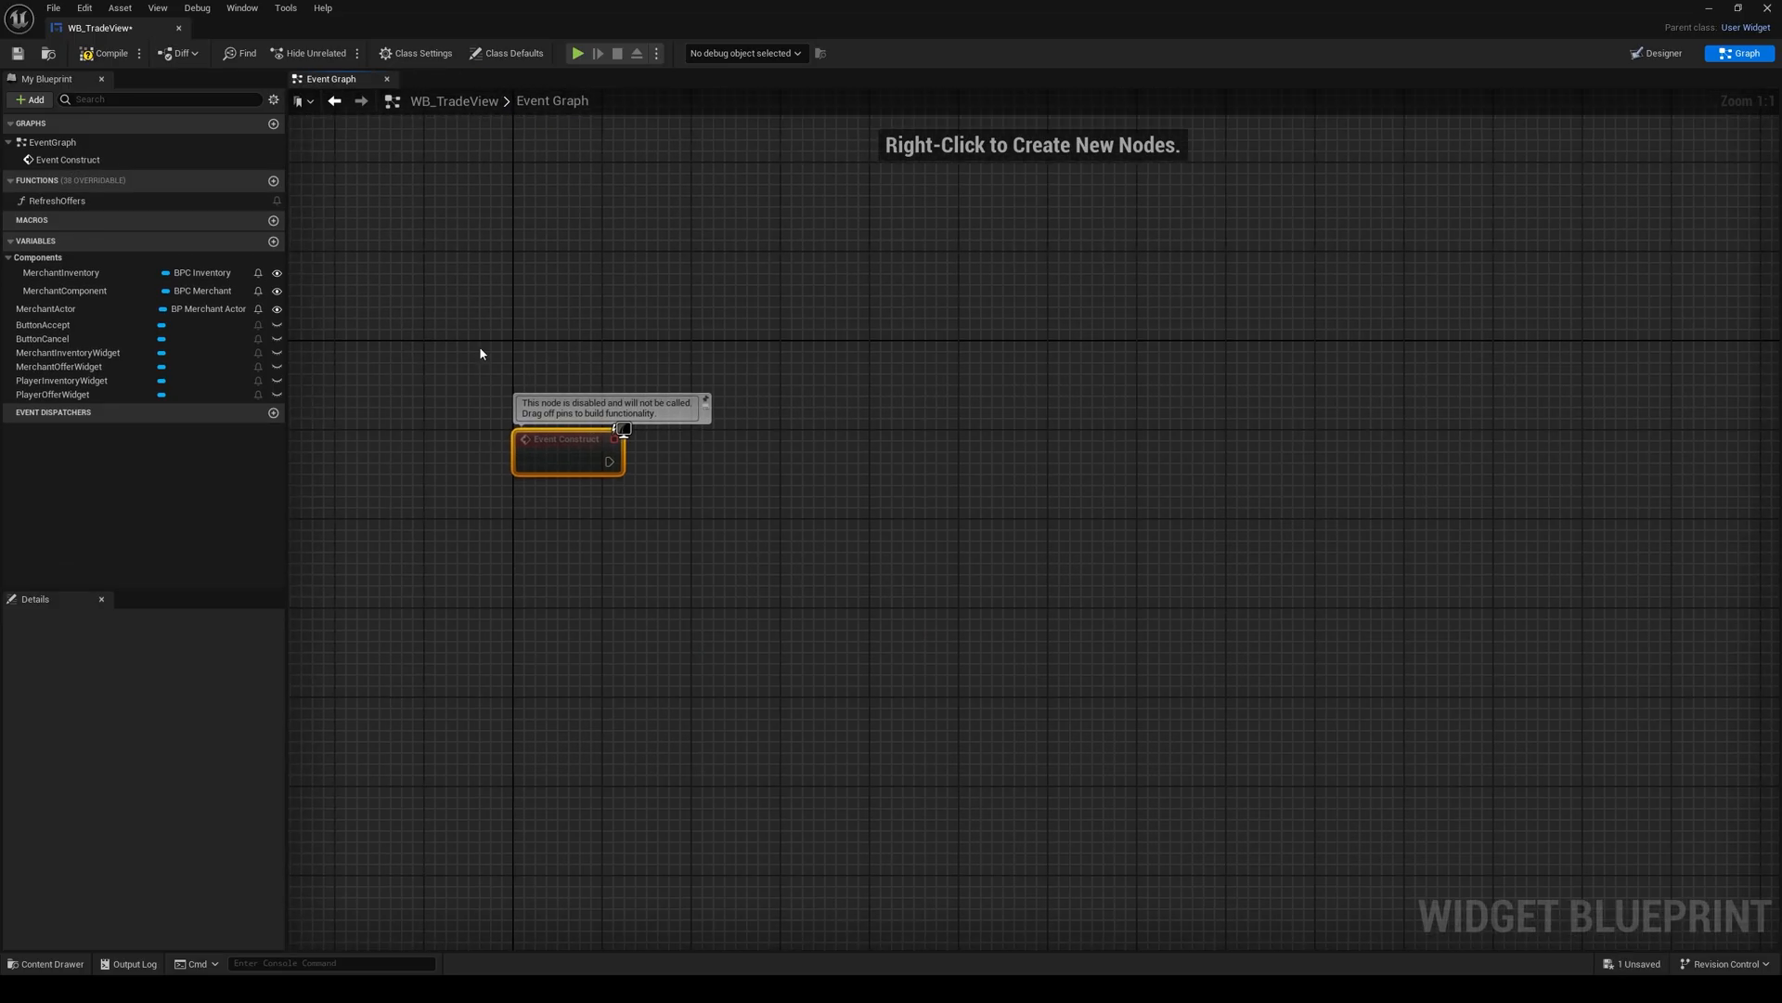
Step: Place a Refresh Offers call in the Event Graph, well to the right of Event Construct
left_click_drag(93, 200, 1260, 459)
right_click_drag(862, 457, 821, 477)
left_click(691, 502)
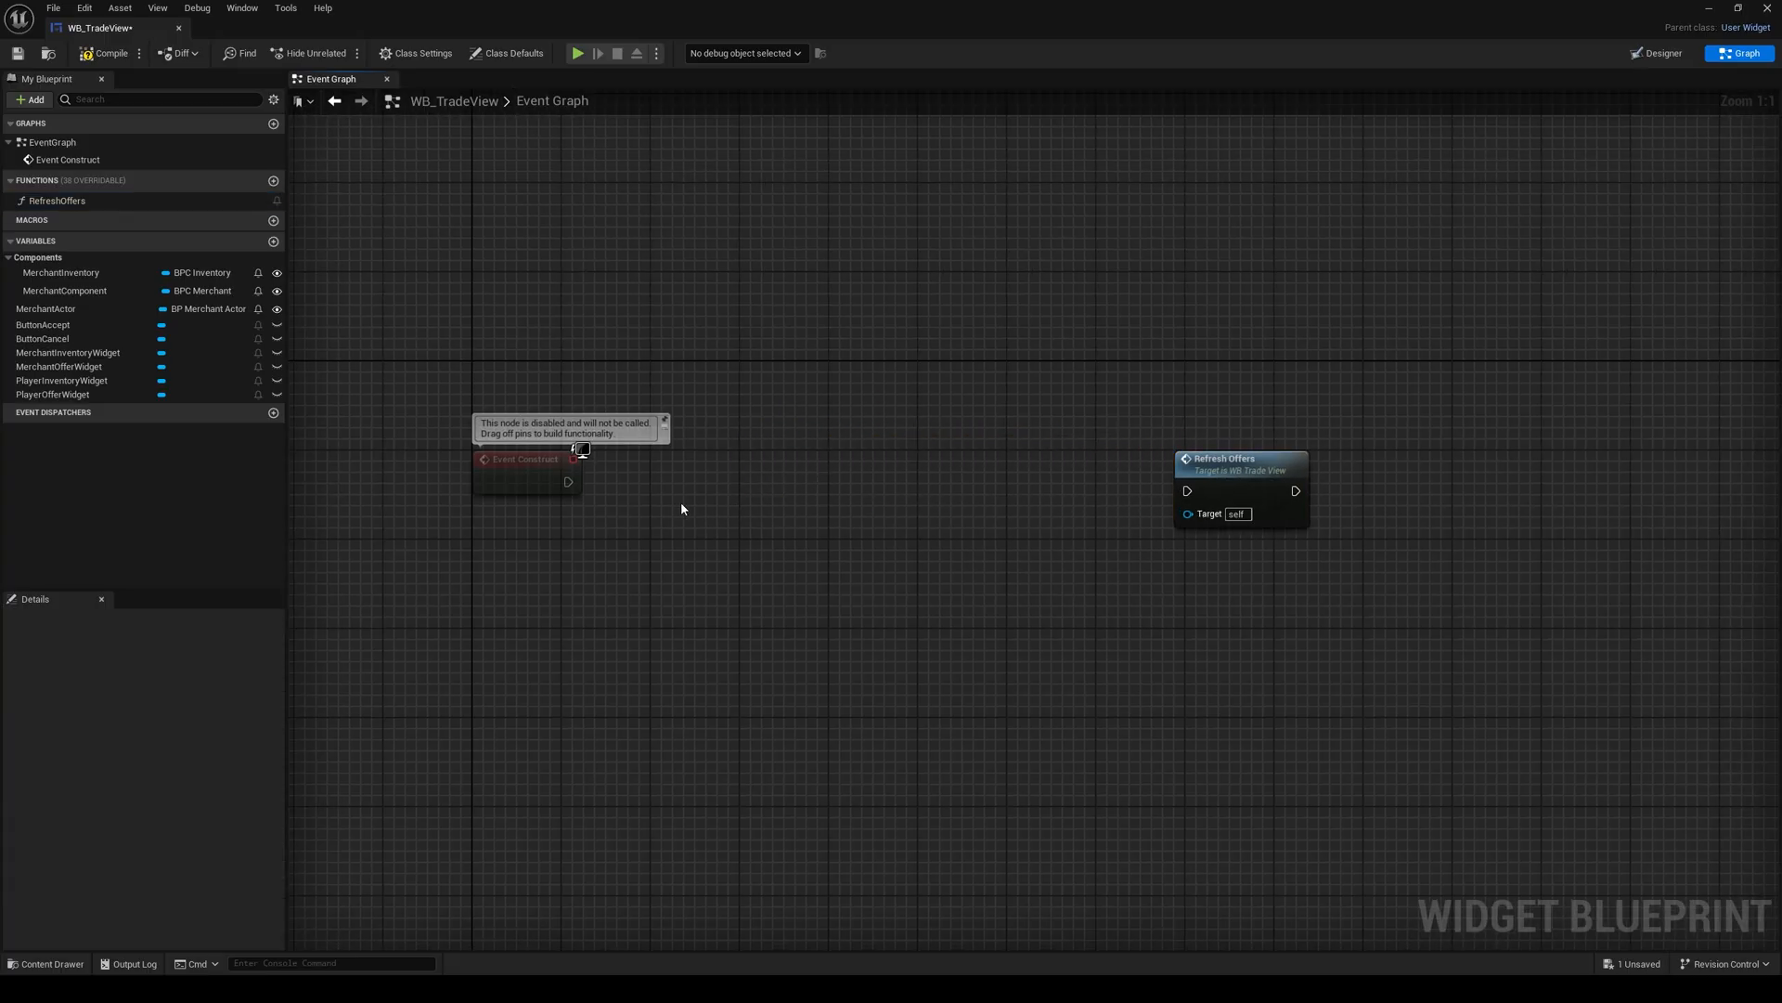
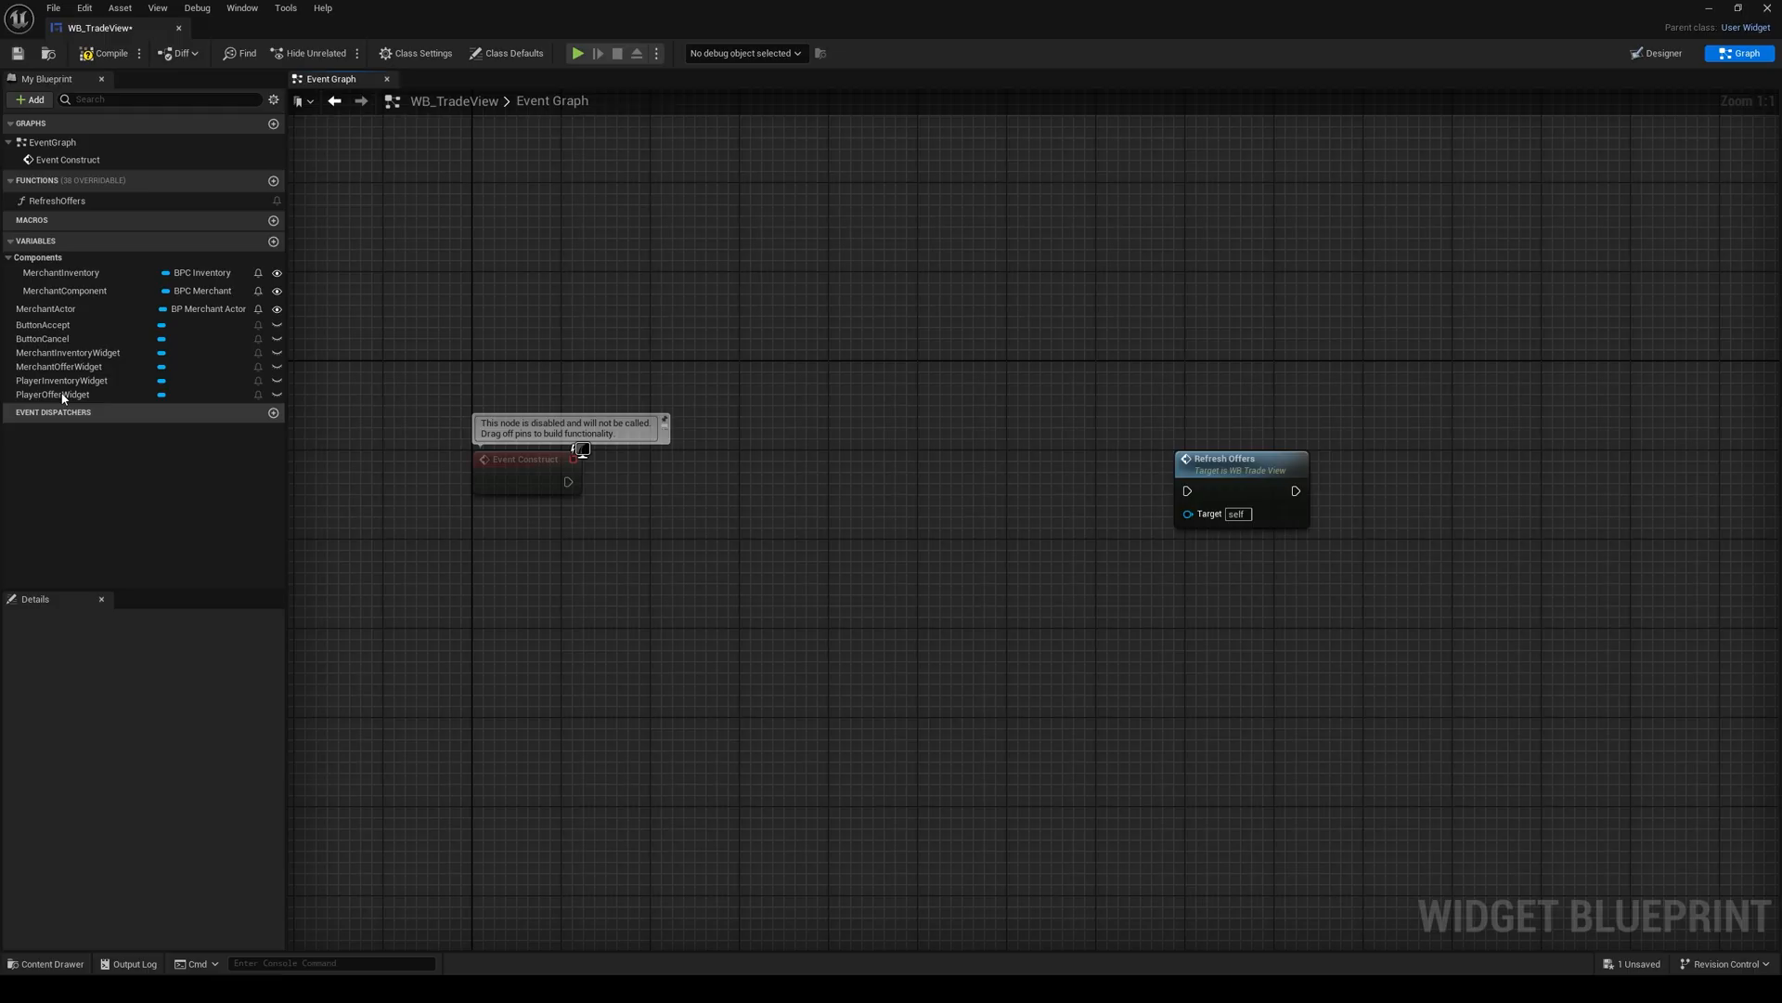
Step: Add Merchant Inventory Widget and Player Inventory Widget getters to the Event Graph and call Refresh Inventory on the player widget
left_click_drag(65, 352, 504, 525)
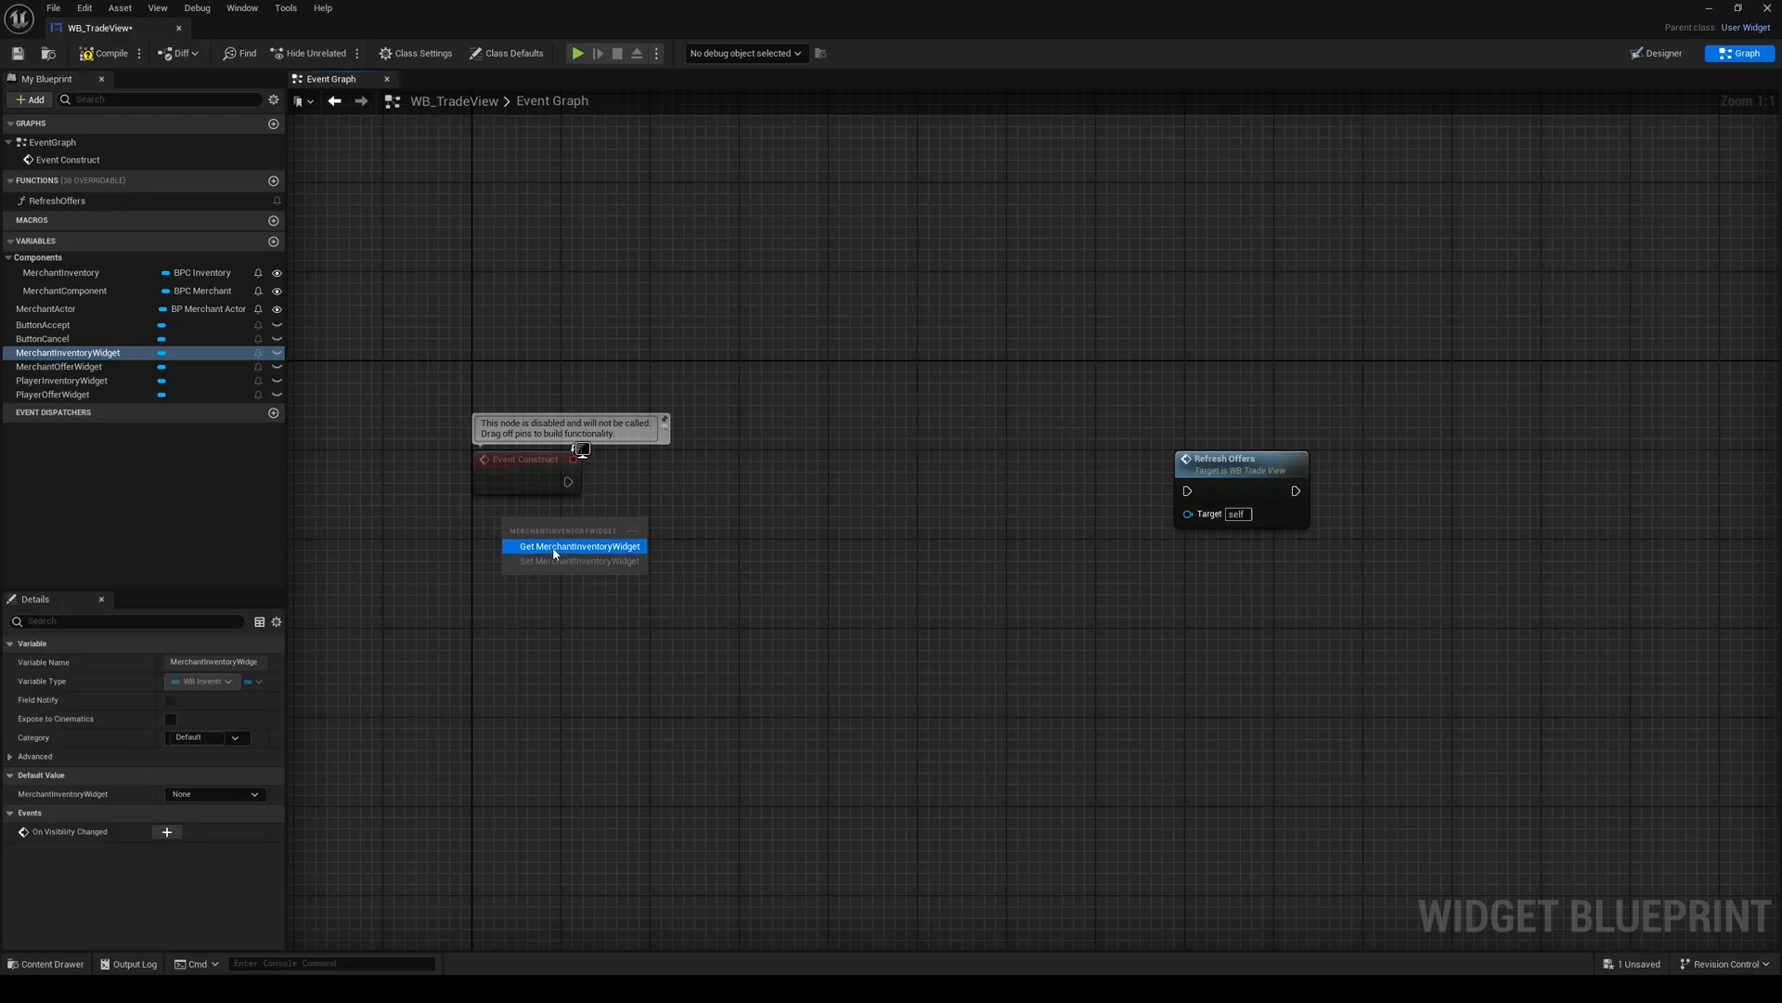
left_click(554, 553)
left_click_drag(62, 380, 757, 597, "ctrl")
type("ref")
left_click(817, 673)
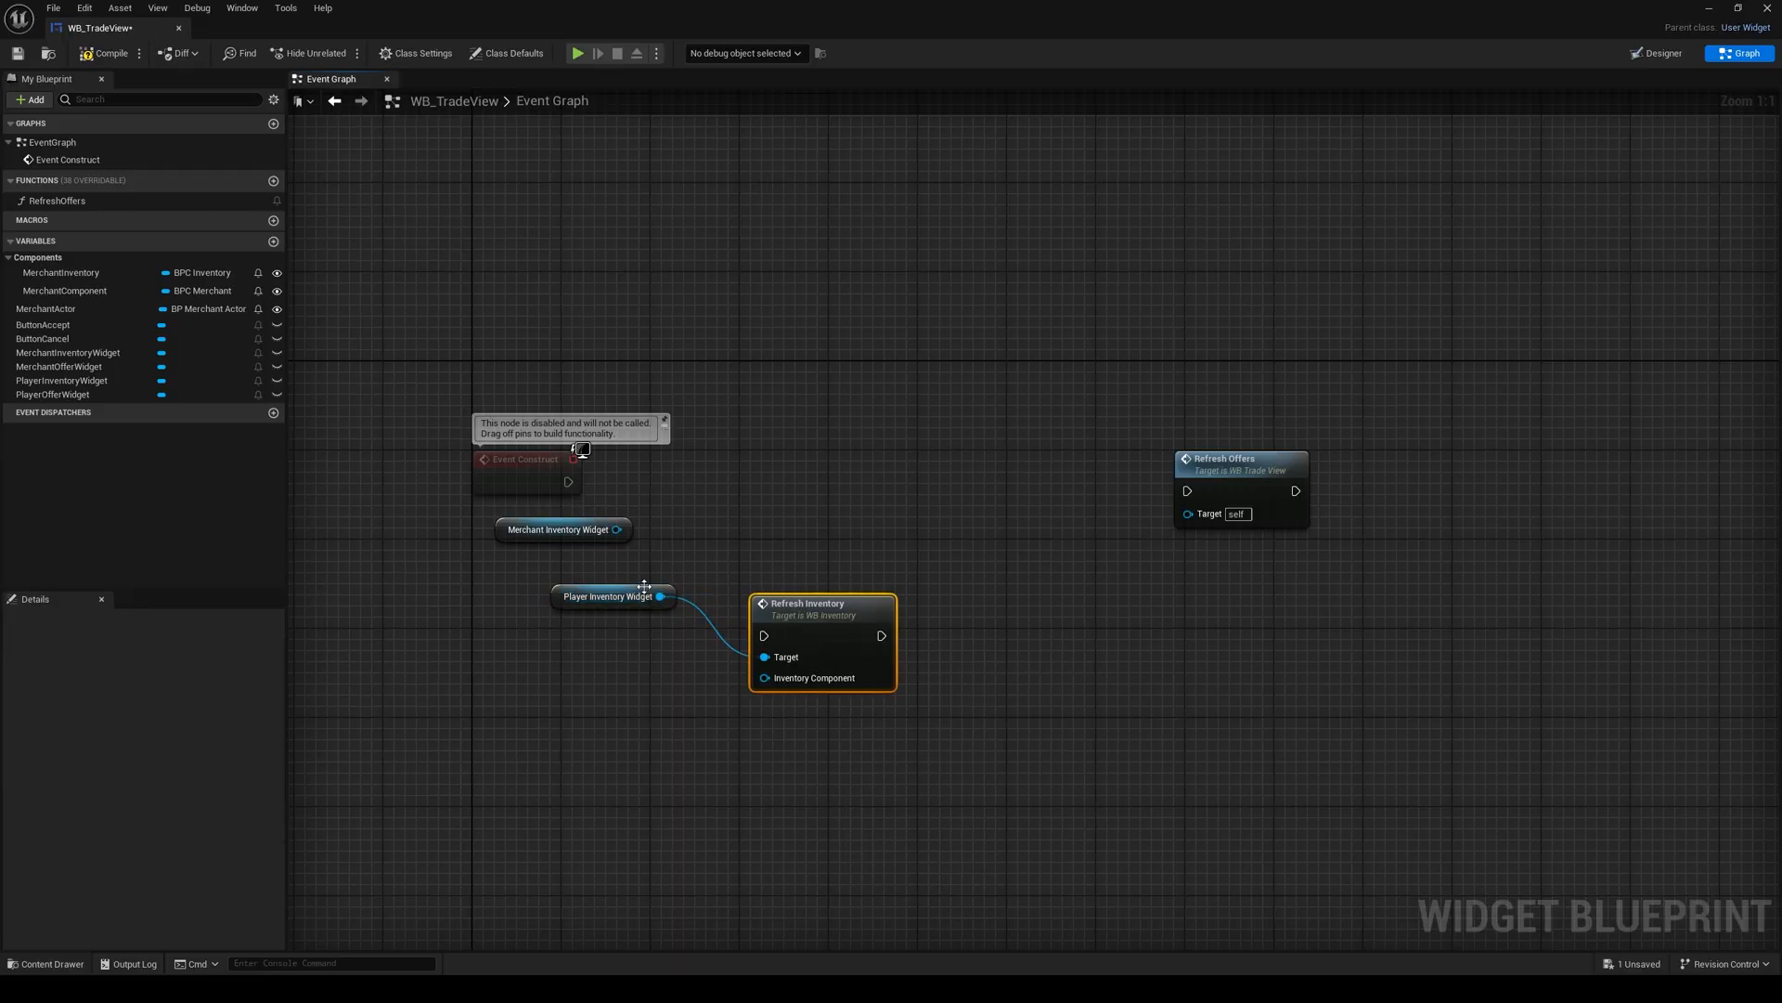
Step: Duplicate the Refresh Inventory call and target the copy at the Merchant Inventory Widget, below Refresh Offers
left_click_drag(510, 531, 1133, 710)
left_click(845, 615)
key("ctrl+c")
key("ctrl+v")
left_click(641, 518)
Step: Add Get Player Inventory between Event Construct and the player's Refresh Inventory, feed its output to Inventory Component, and place the widget getter above
right_click(668, 493)
type("ge")
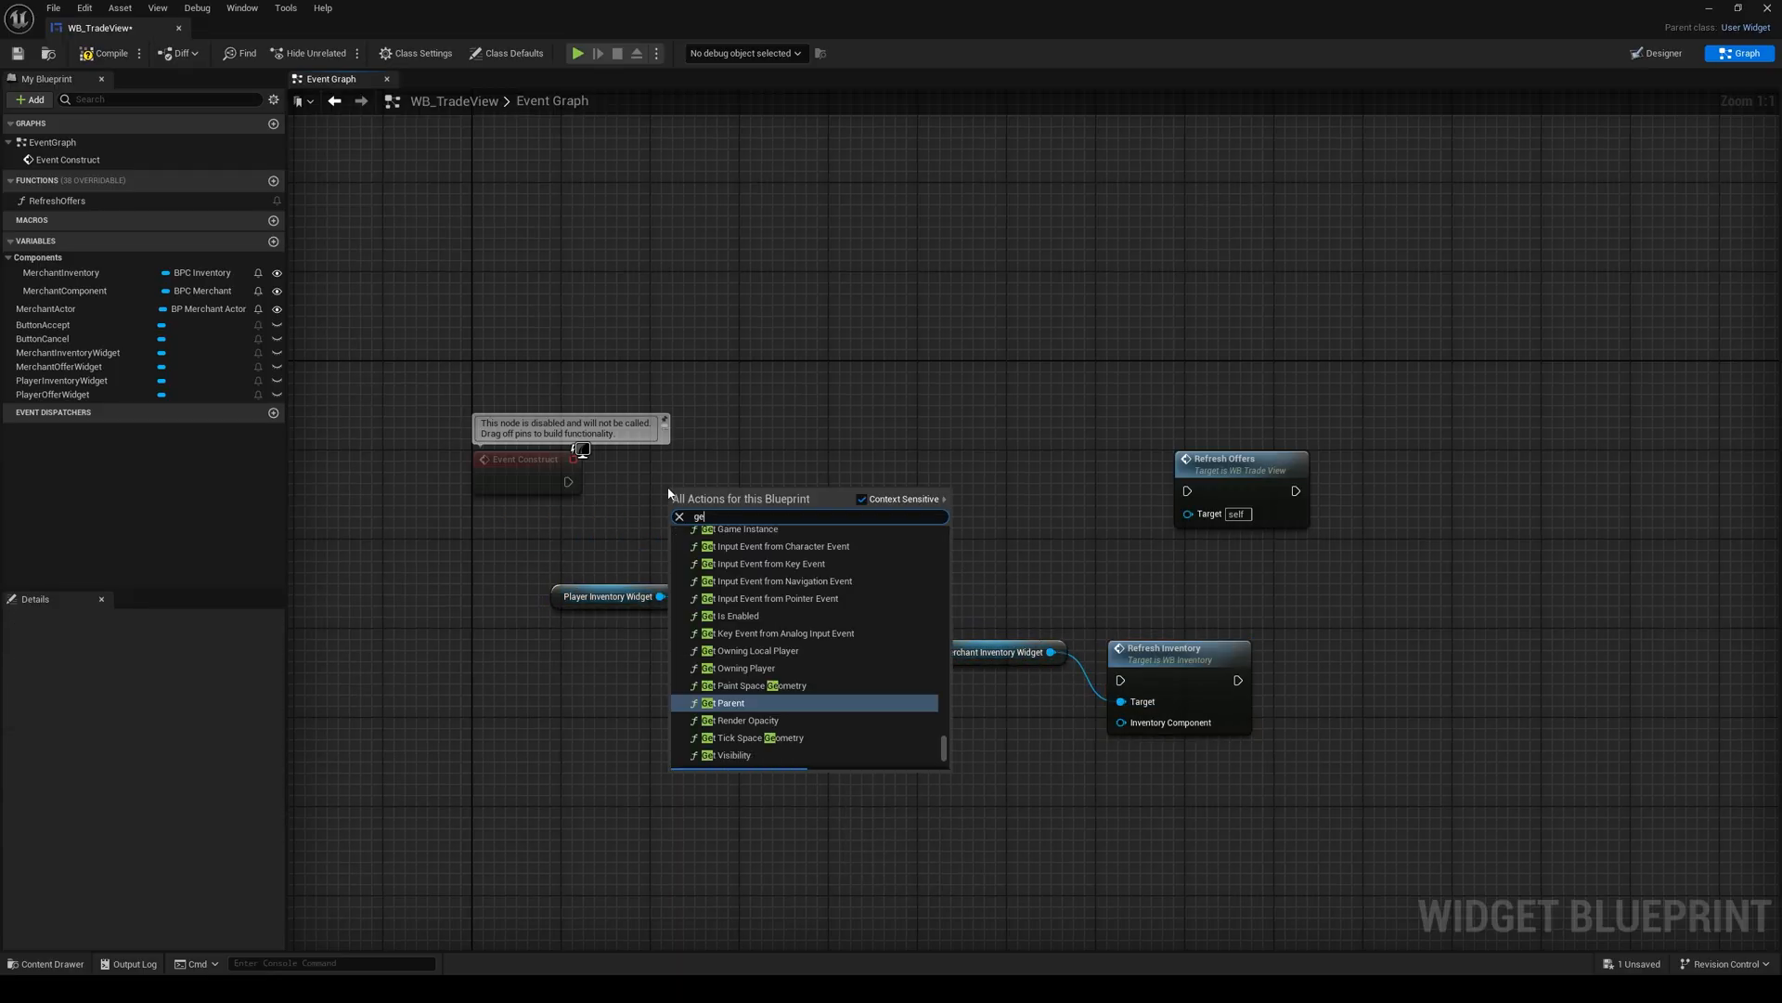
type("t player inve")
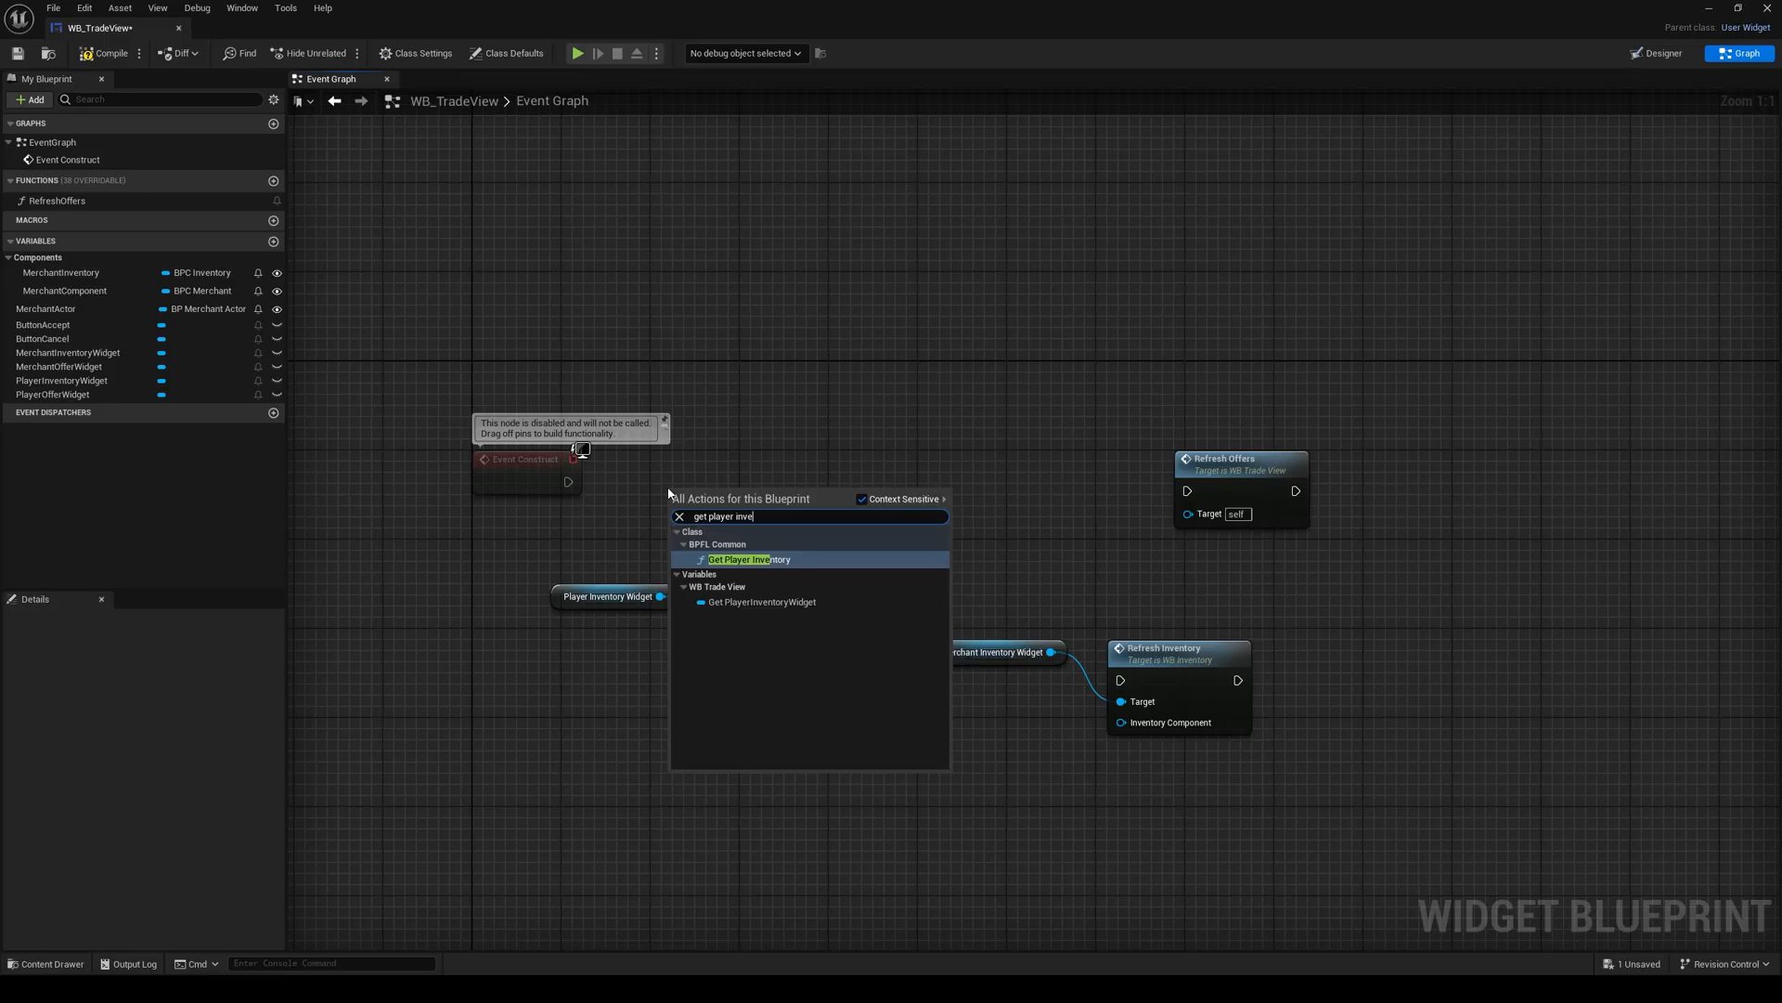
key("Return")
left_click_drag(688, 507, 798, 480)
left_click_drag(565, 600, 618, 442)
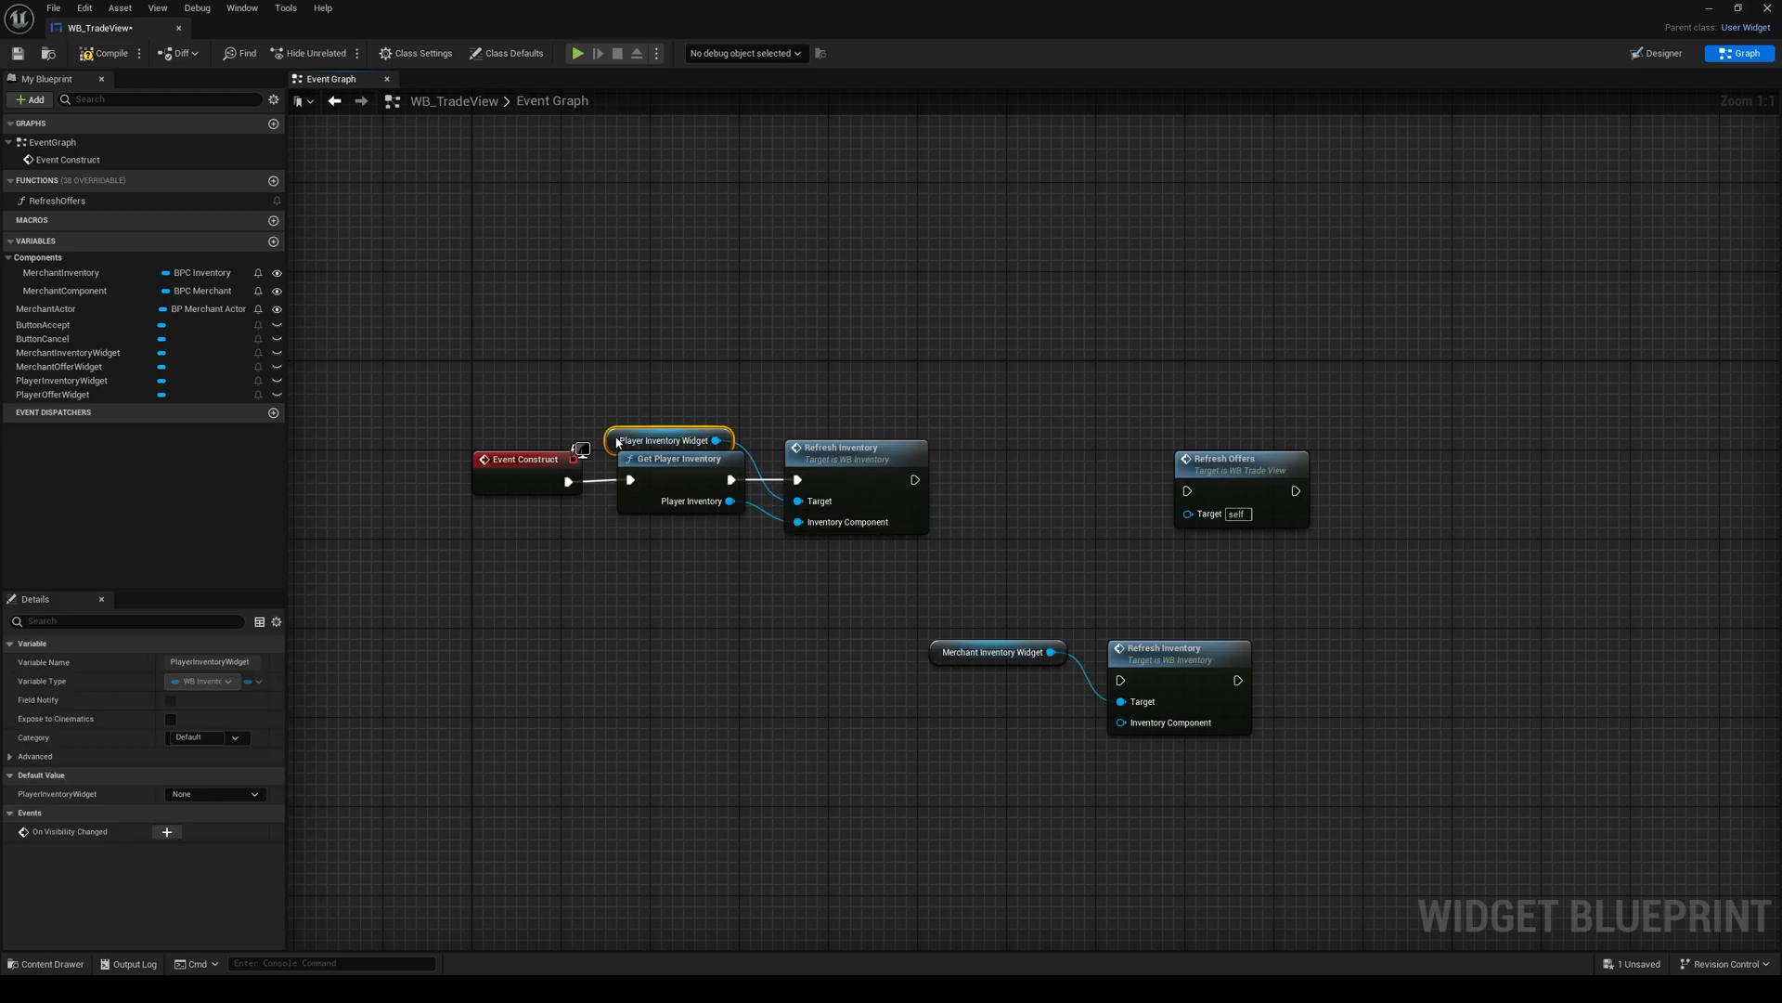
Step: Feed a MerchantInventory getter into the Inventory Component of the Refresh Inventory call for the merchant widget
left_click(847, 358)
right_click_drag(850, 358, 696, 370)
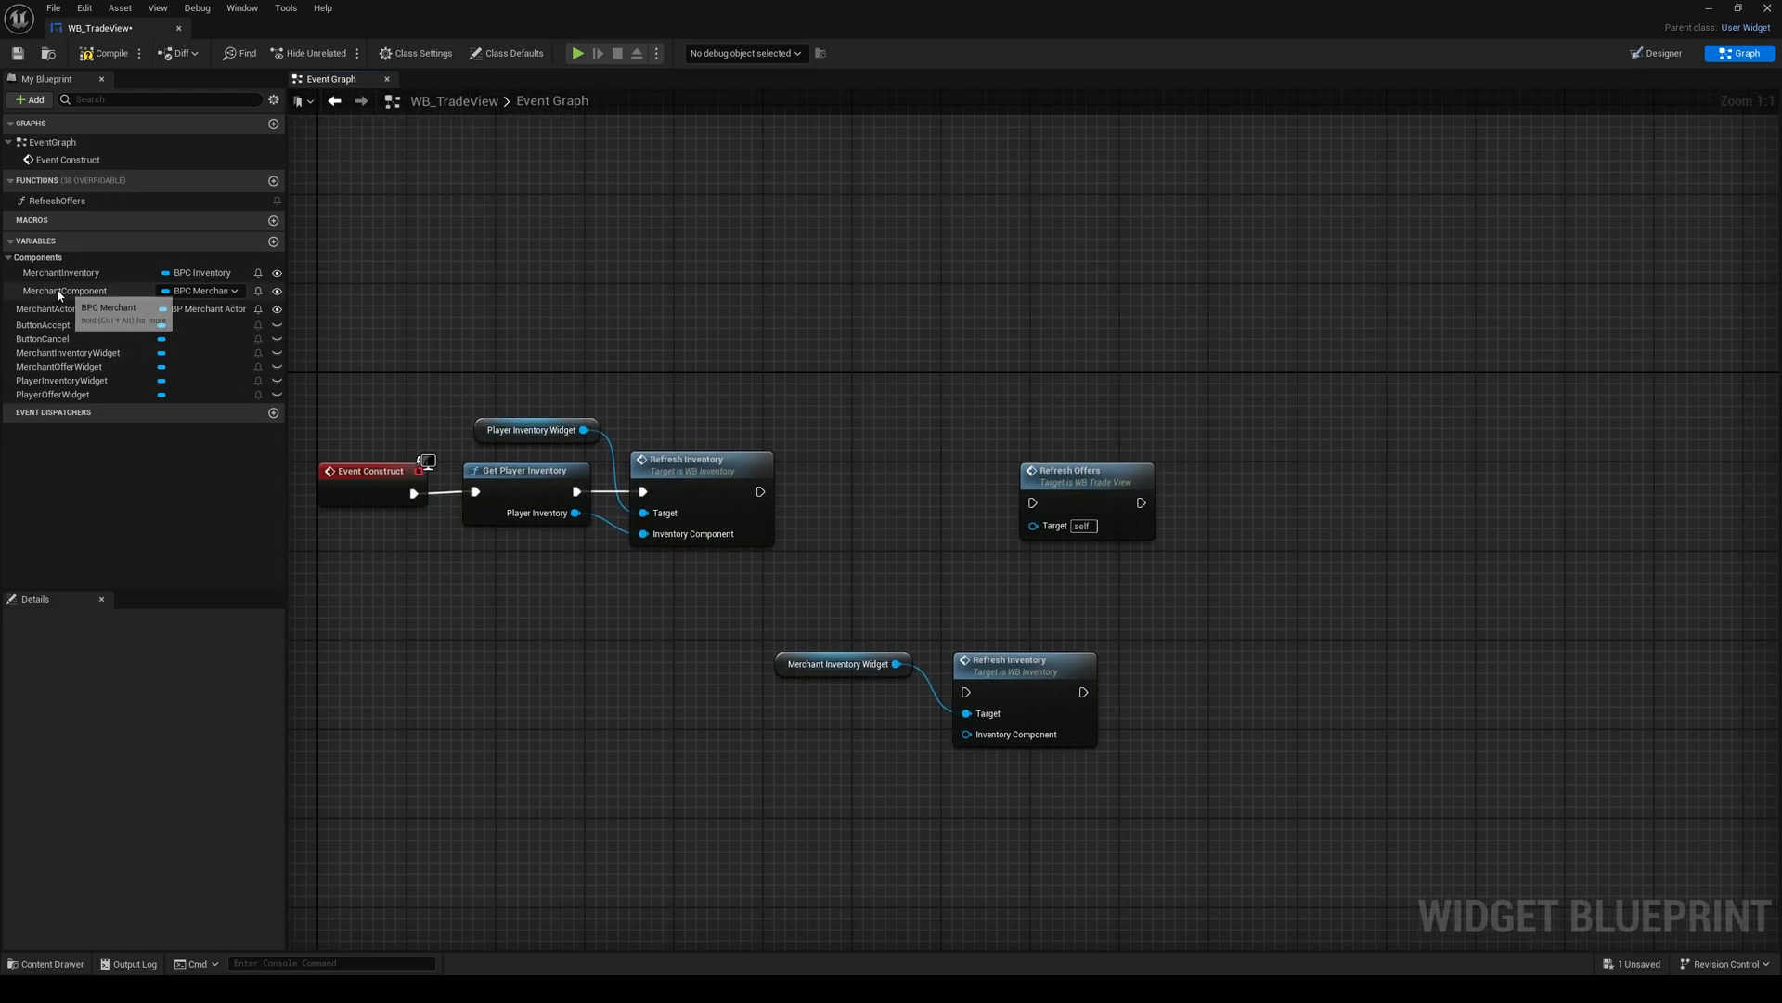
left_click_drag(57, 291, 670, 647)
left_click_drag(569, 614, 549, 590)
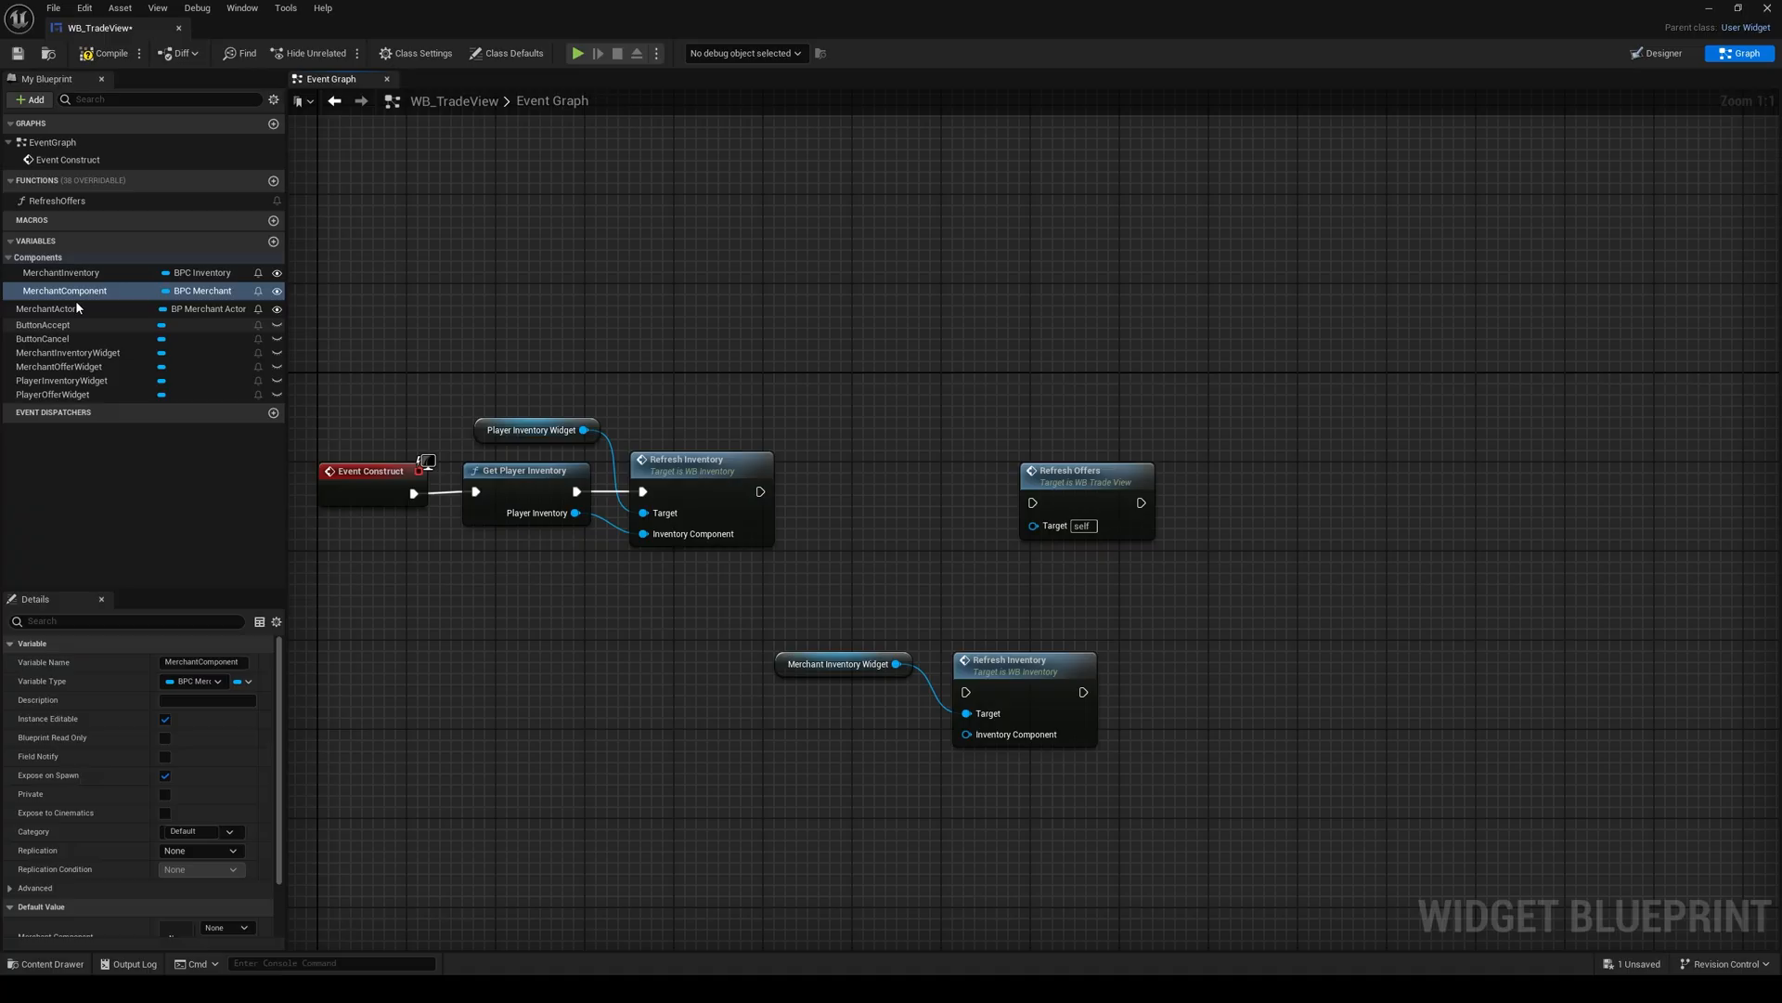
left_click_drag(61, 272, 967, 735)
left_click(696, 670)
left_click_drag(670, 672, 817, 730)
Step: Chain the merchant's Refresh Inventory call after the player's and align it with its two getters in the execution row
key("q")
left_click_drag(808, 625, 1265, 510)
left_click(1067, 613)
left_click_drag(845, 524, 834, 429)
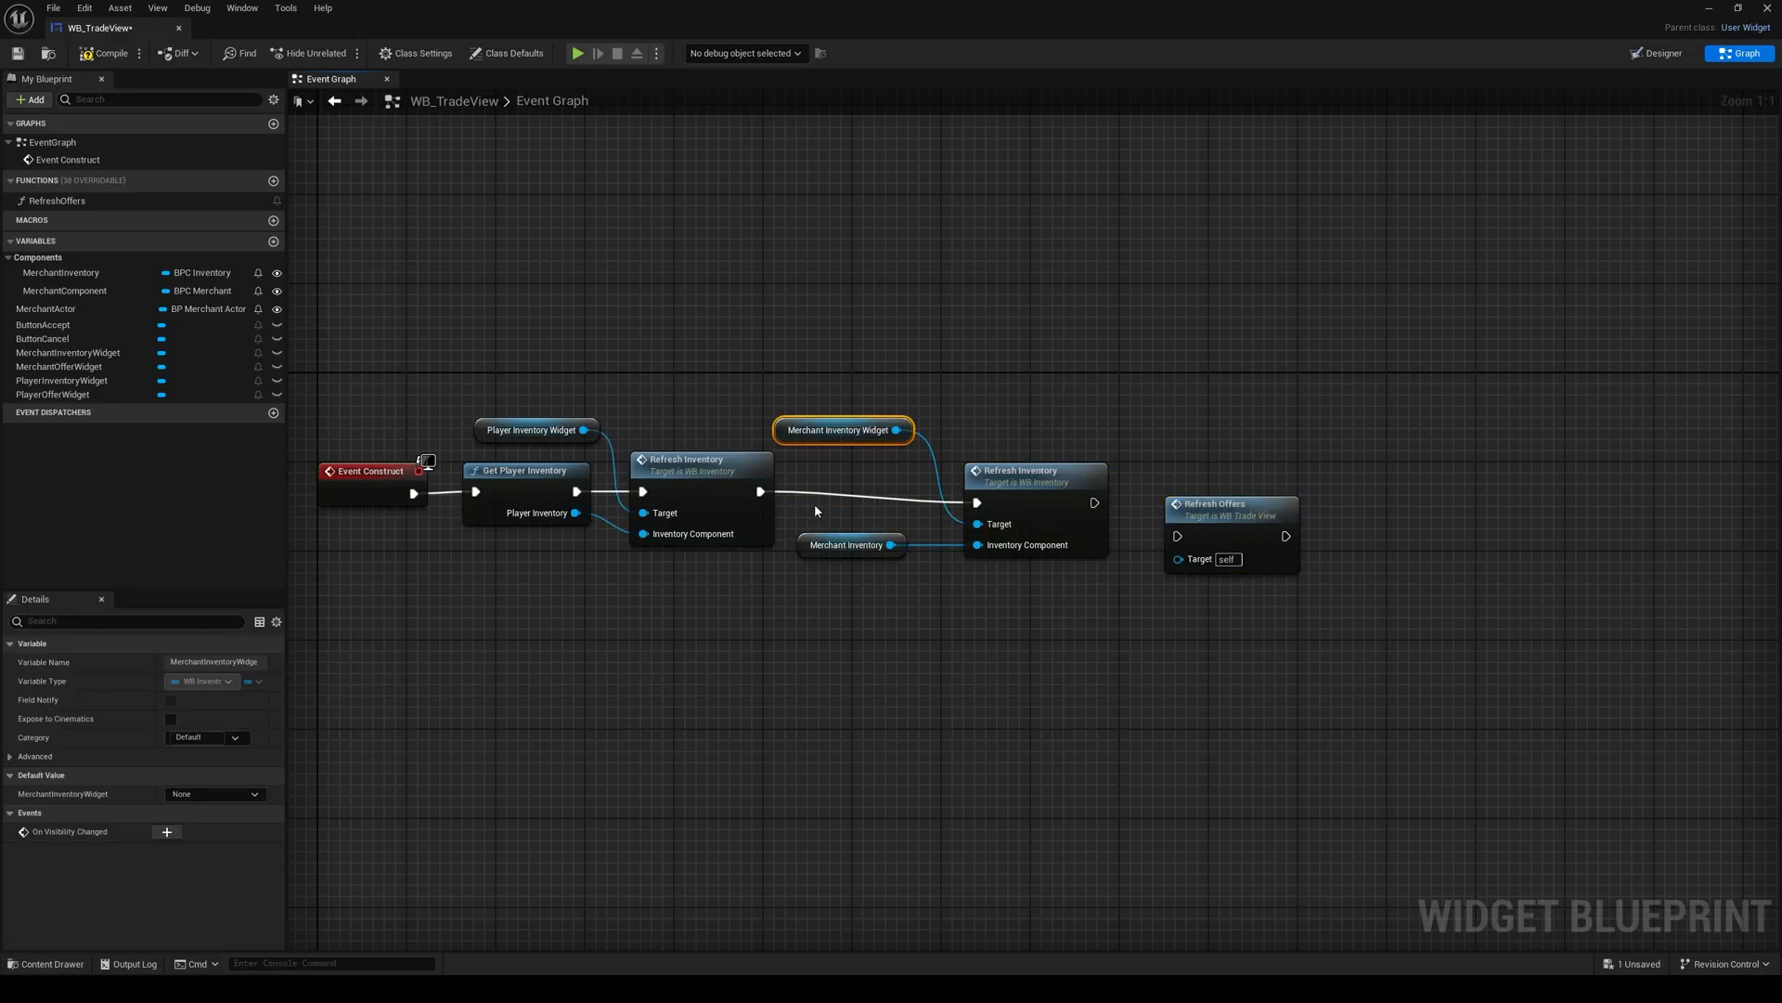
left_click_drag(1015, 496, 981, 486)
left_click(832, 537)
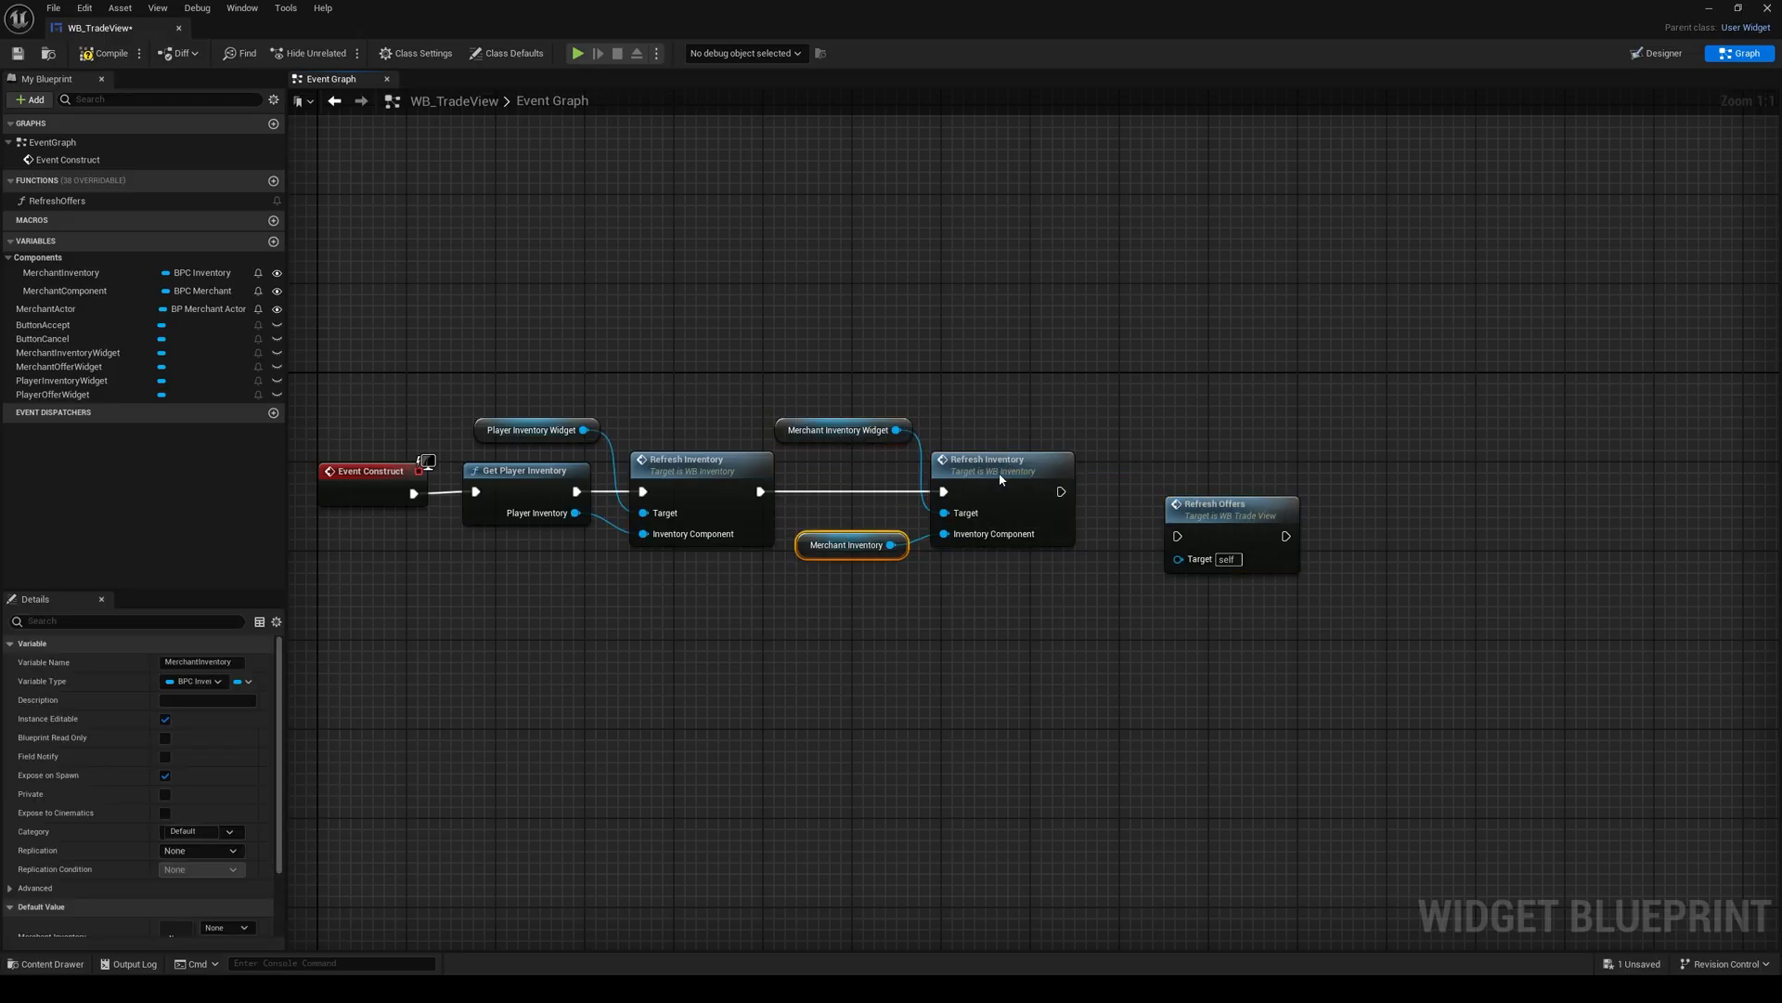
left_click(1003, 482, "shift")
key("q")
Step: Chain Refresh Offers after the merchant's Refresh Inventory call and line it up at the end of the row
left_click(1097, 498)
left_click_drag(1174, 533, 1177, 535)
left_click_drag(1216, 532, 1159, 487)
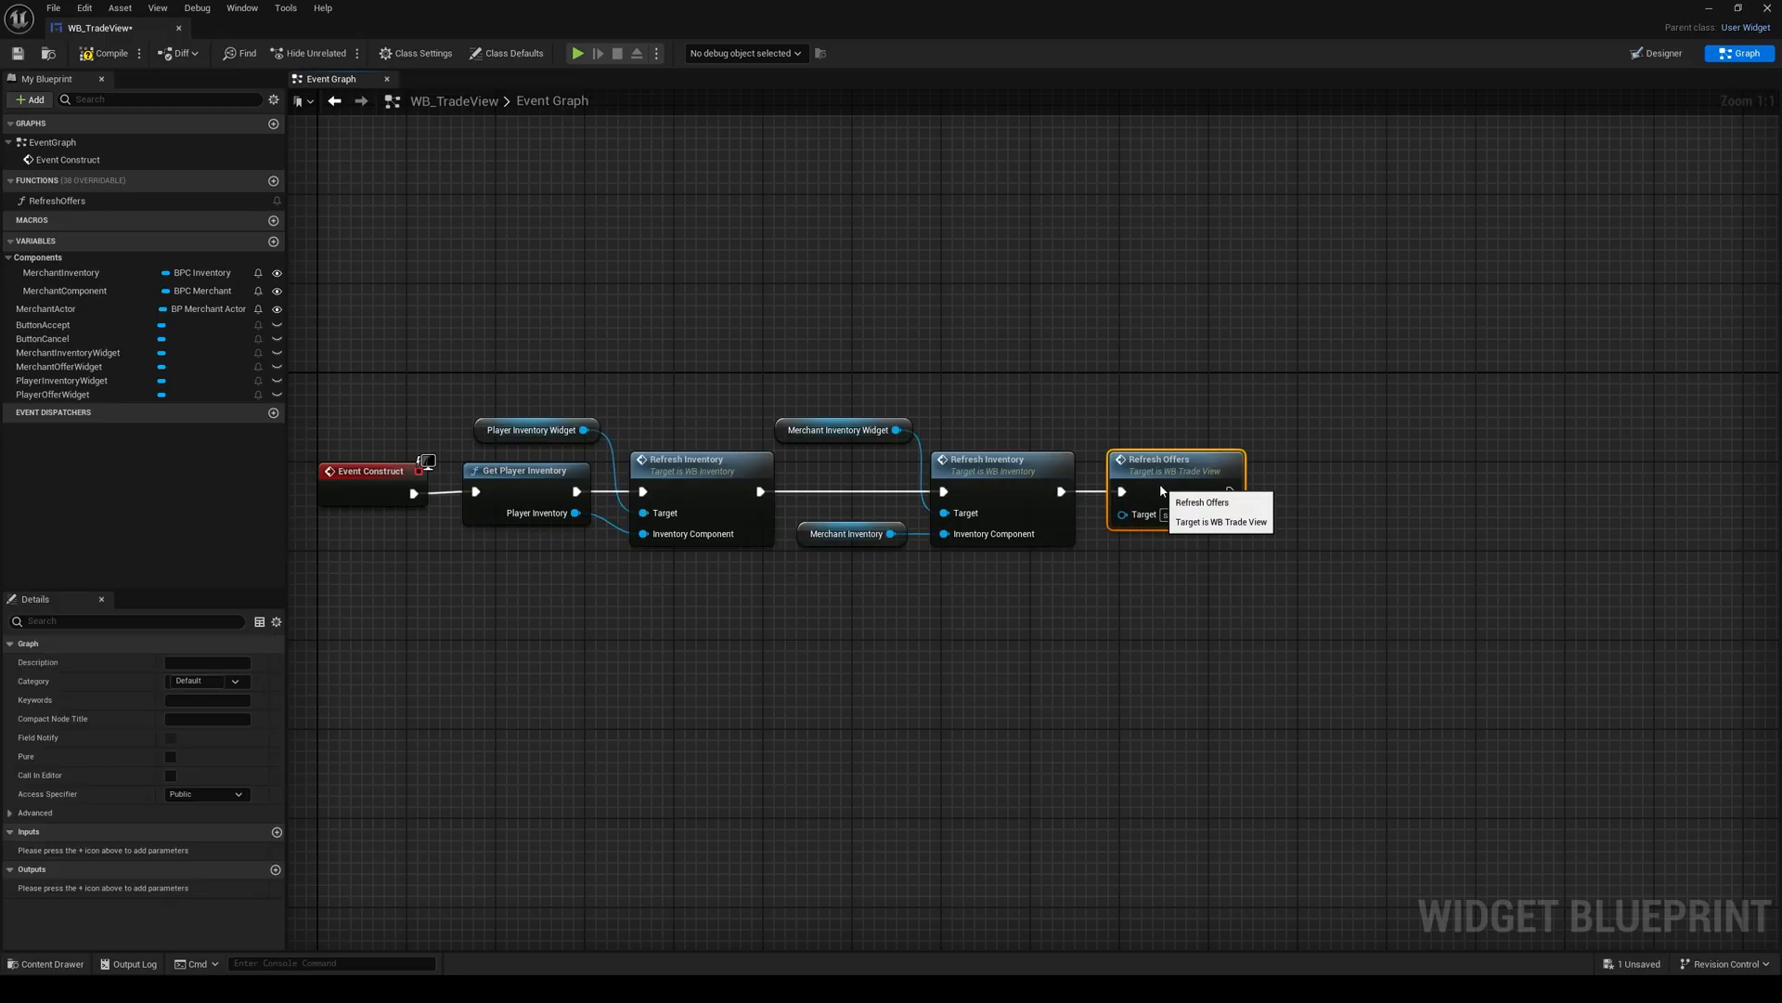
left_click(873, 627)
Step: Create On Clicked events for ButtonAccept and ButtonCancel below the Event Construct logic
right_click_drag(765, 634, 864, 572)
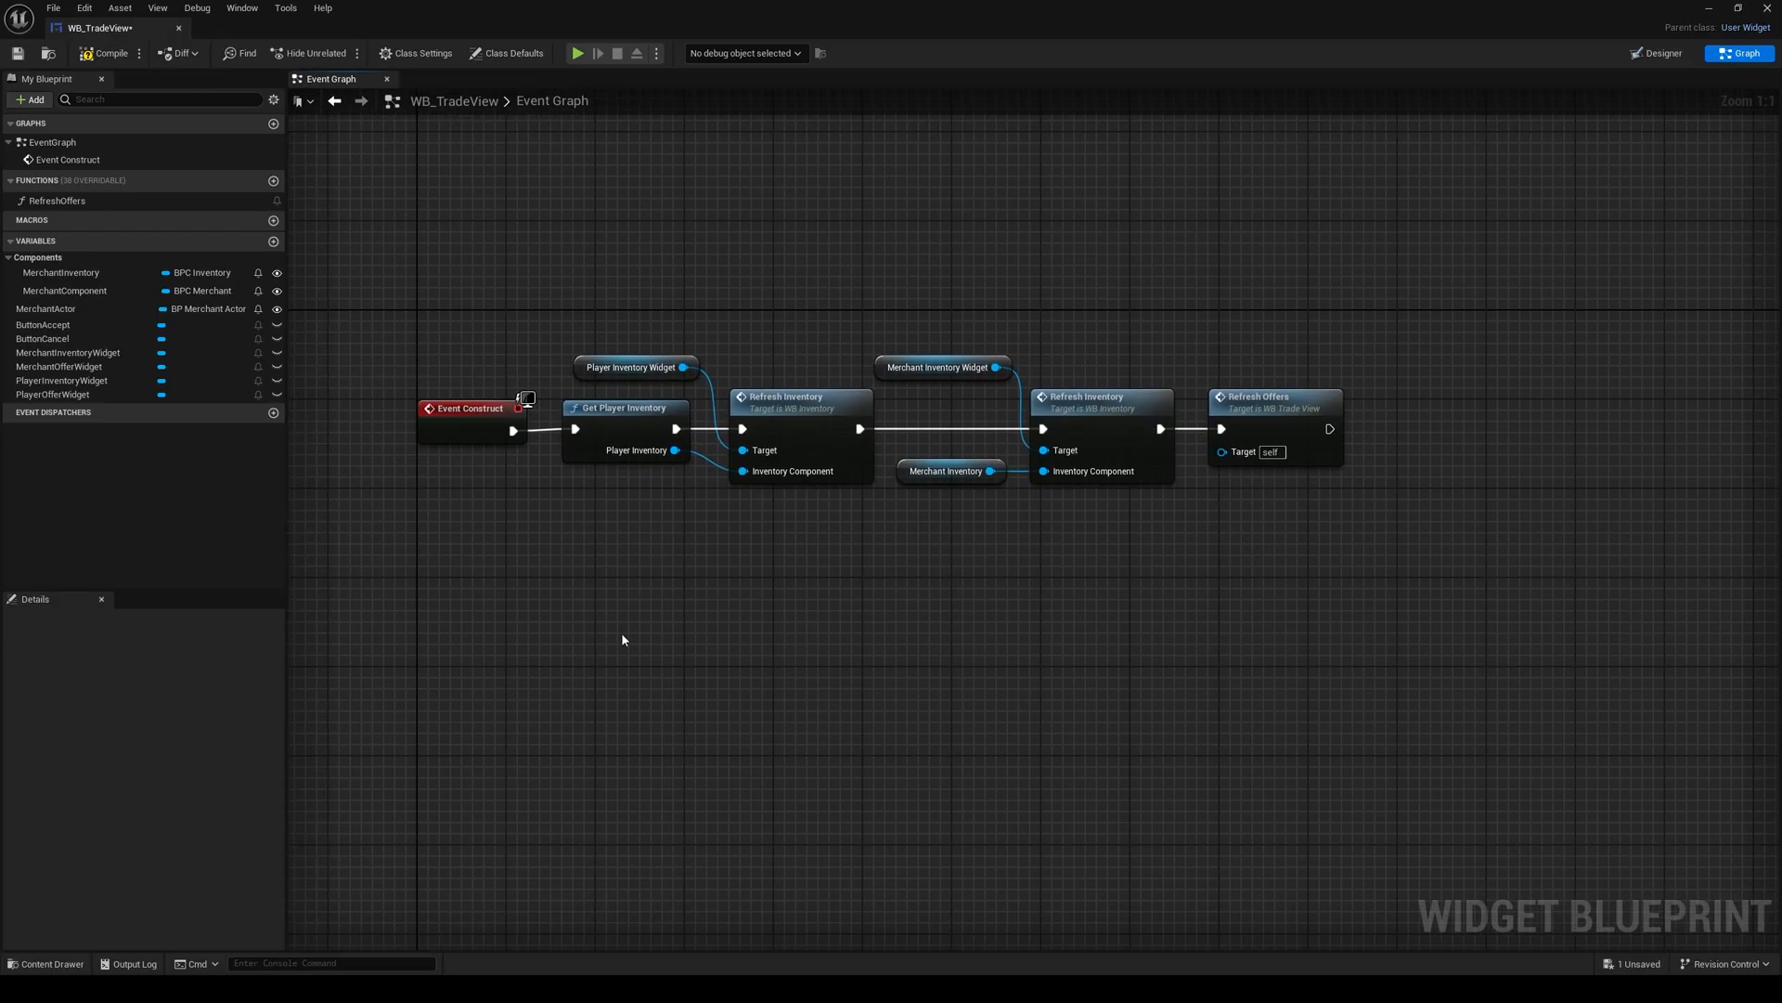
right_click_drag(597, 660, 653, 564)
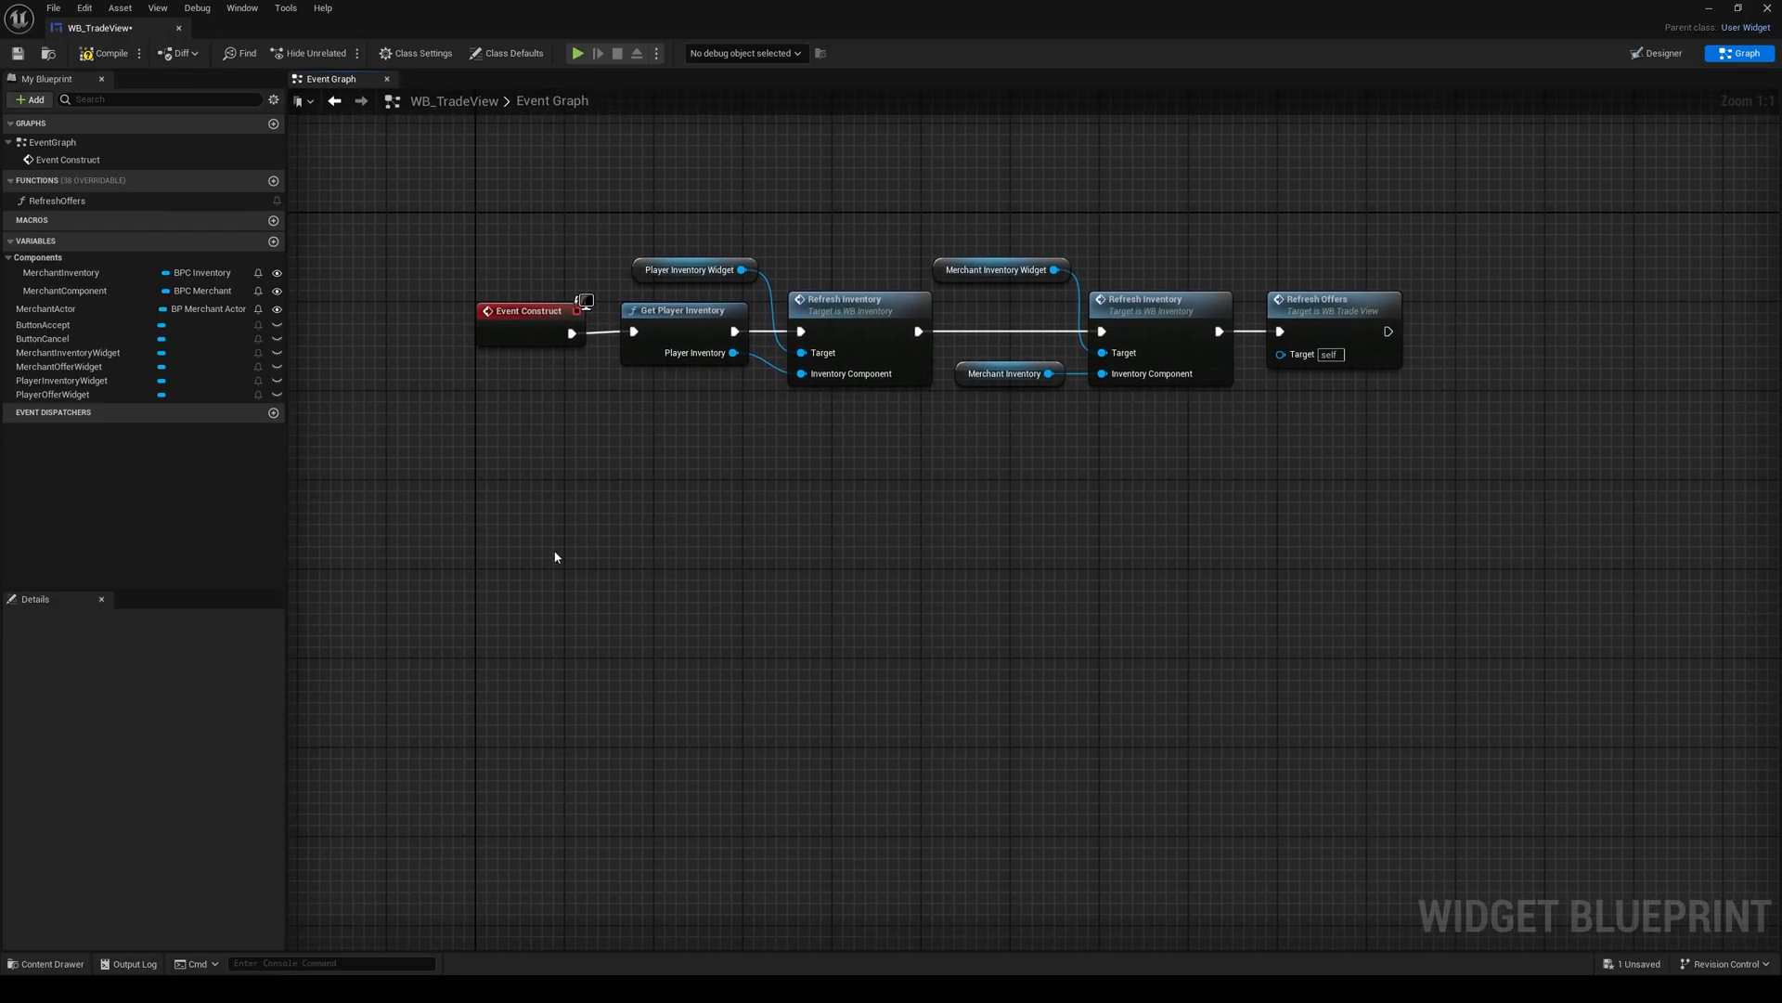
left_click(45, 324)
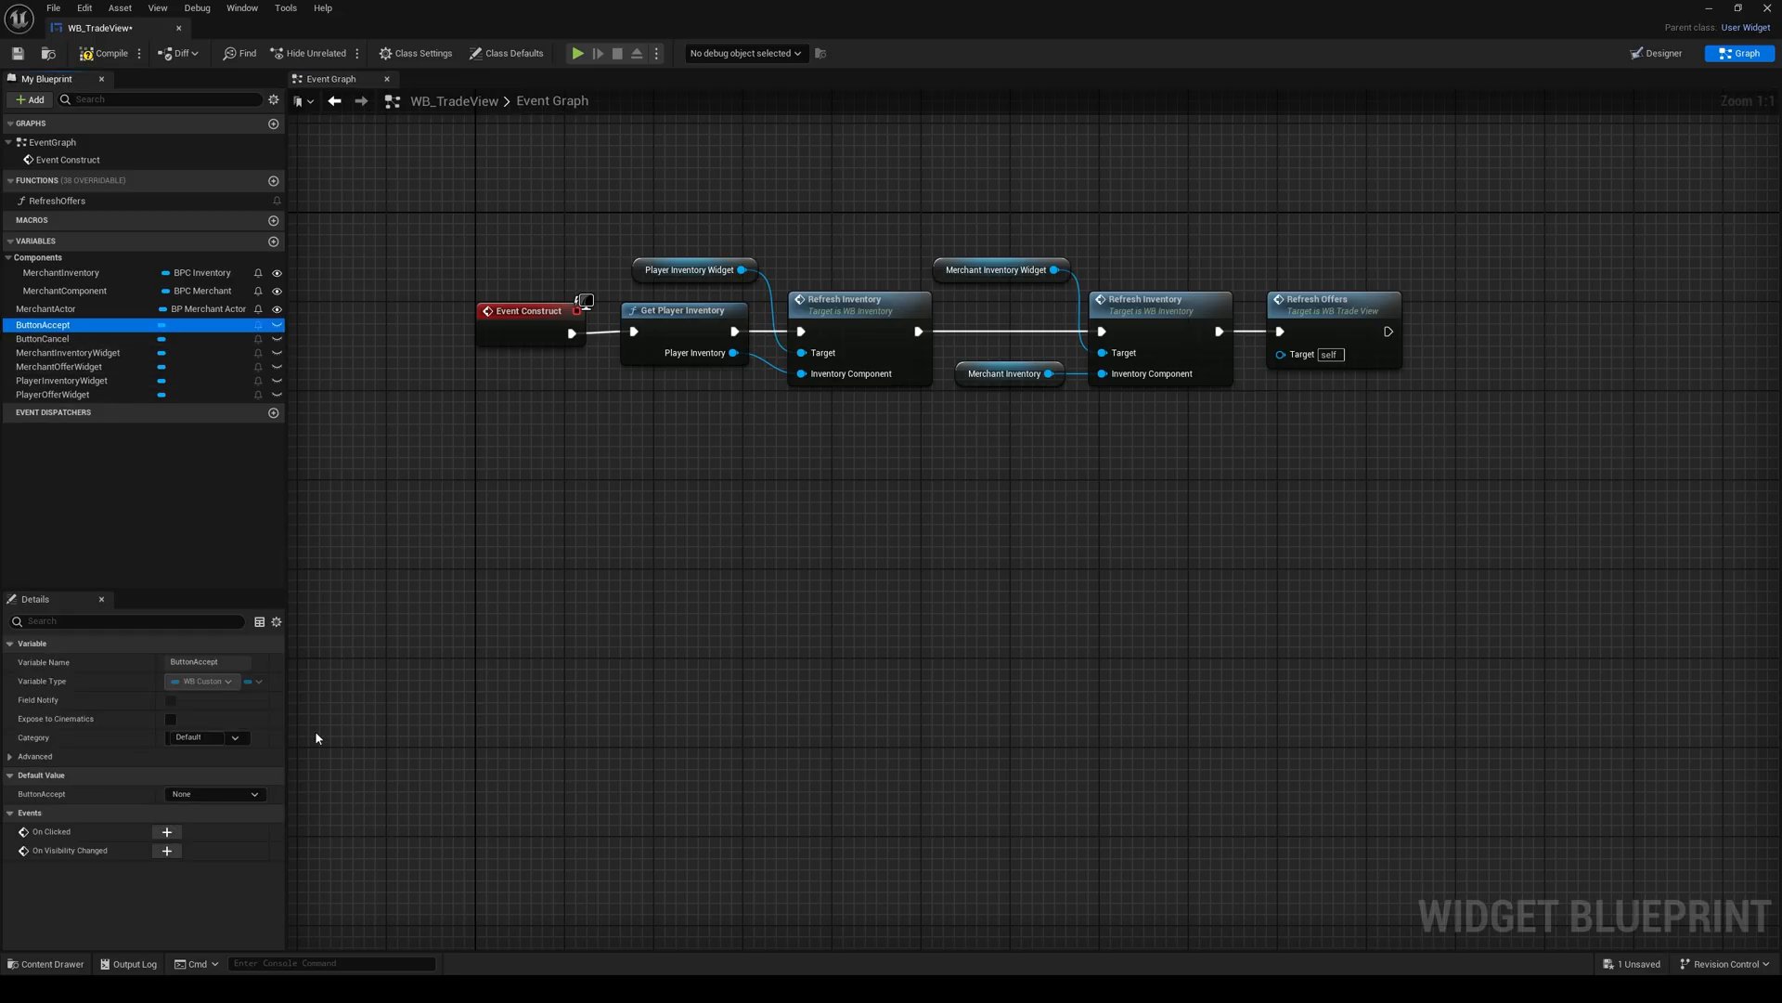
left_click(167, 833)
right_click_drag(800, 554, 492, 582)
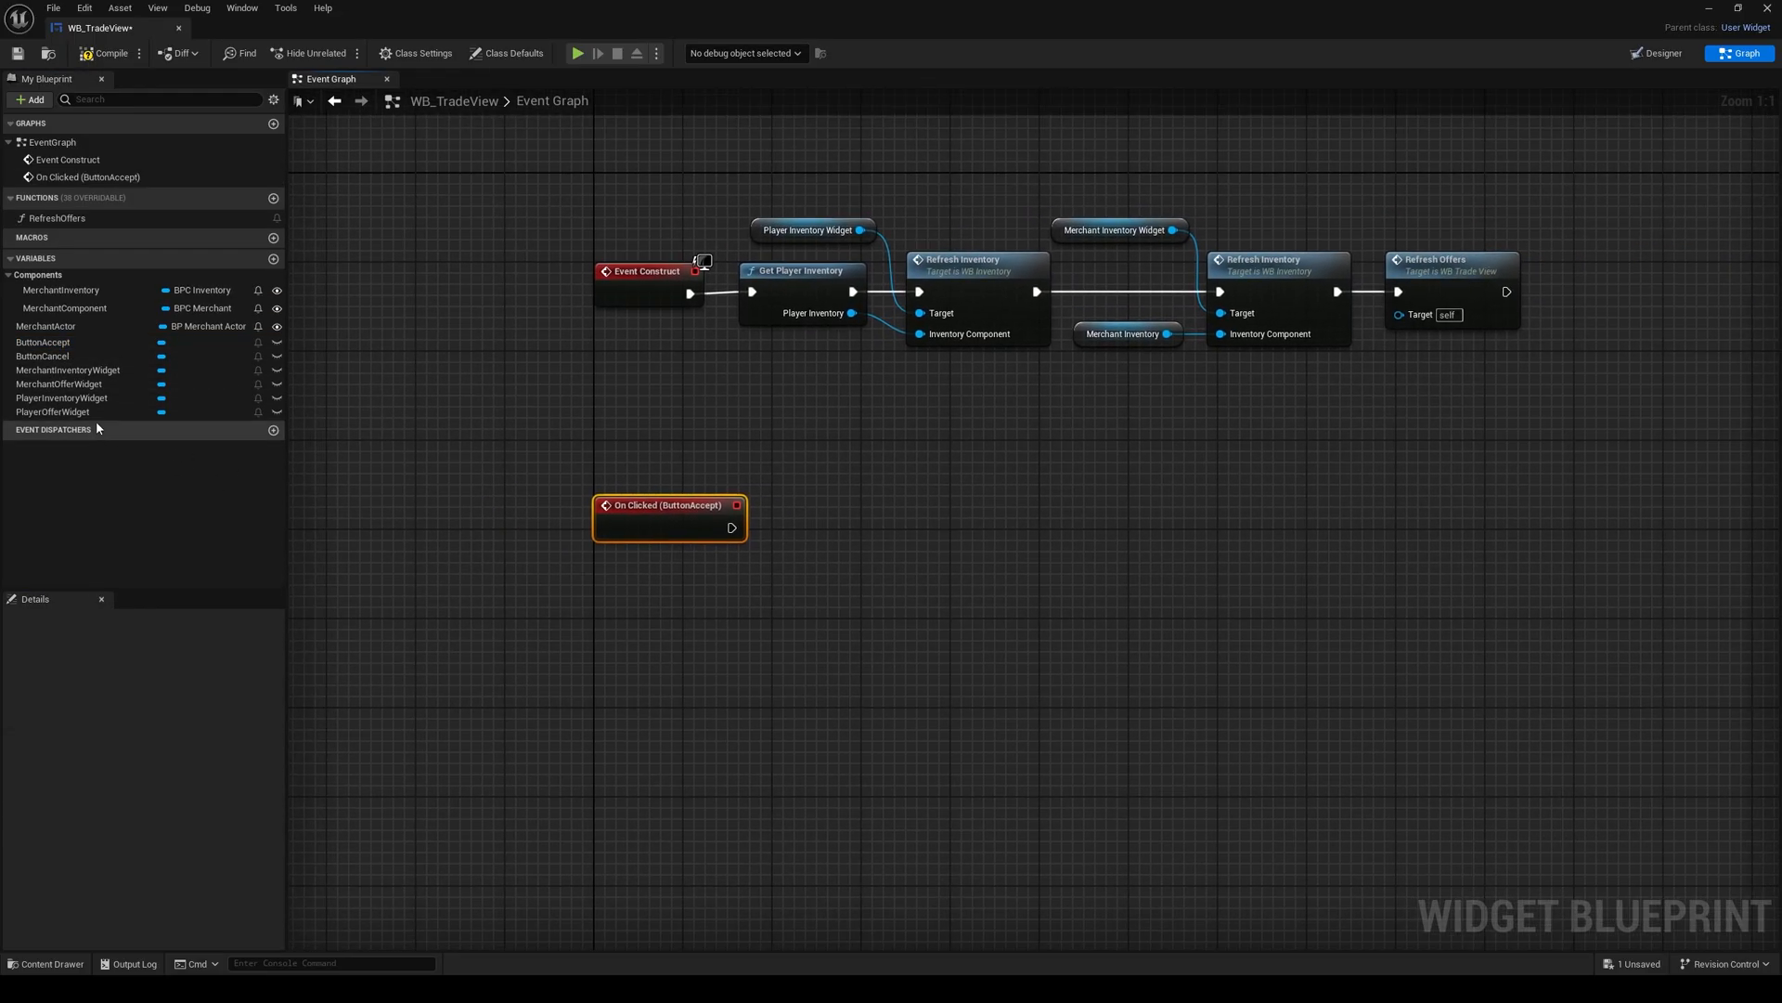
left_click(52, 360)
left_click(167, 833)
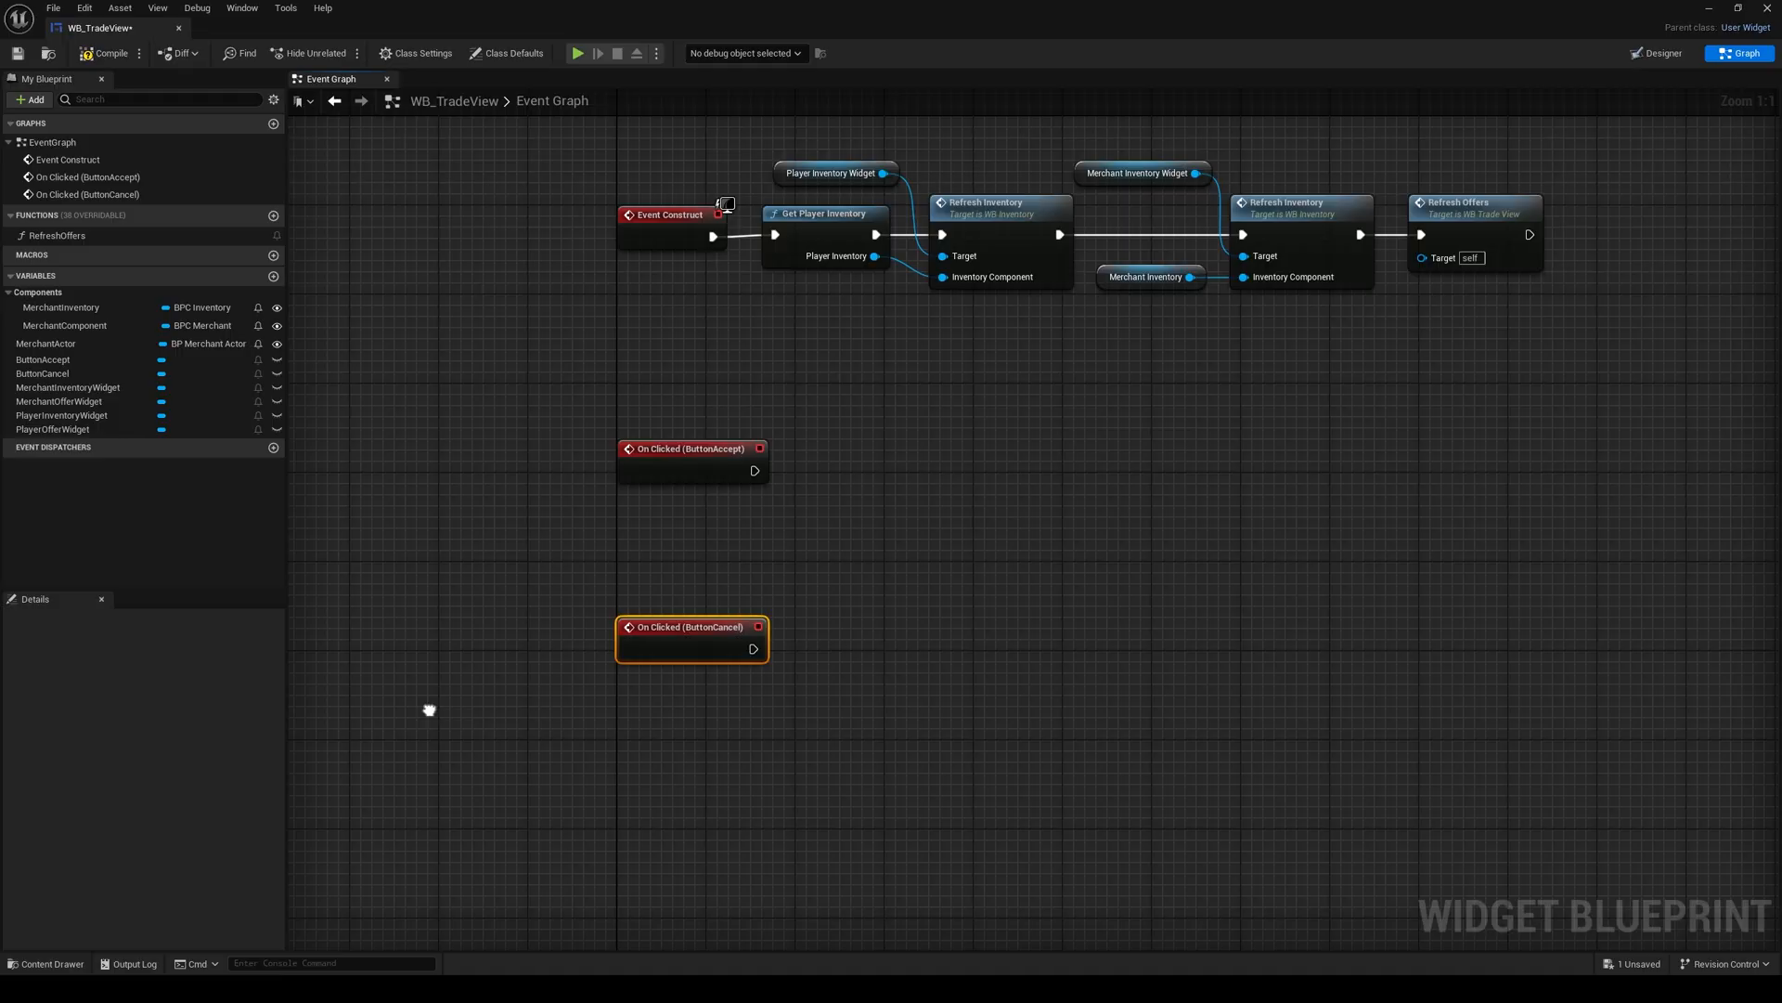
Step: Swap the order of the click events so that ButtonCancel sits above ButtonAccept
left_click_drag(650, 480, 871, 739)
left_click_drag(664, 659, 662, 513)
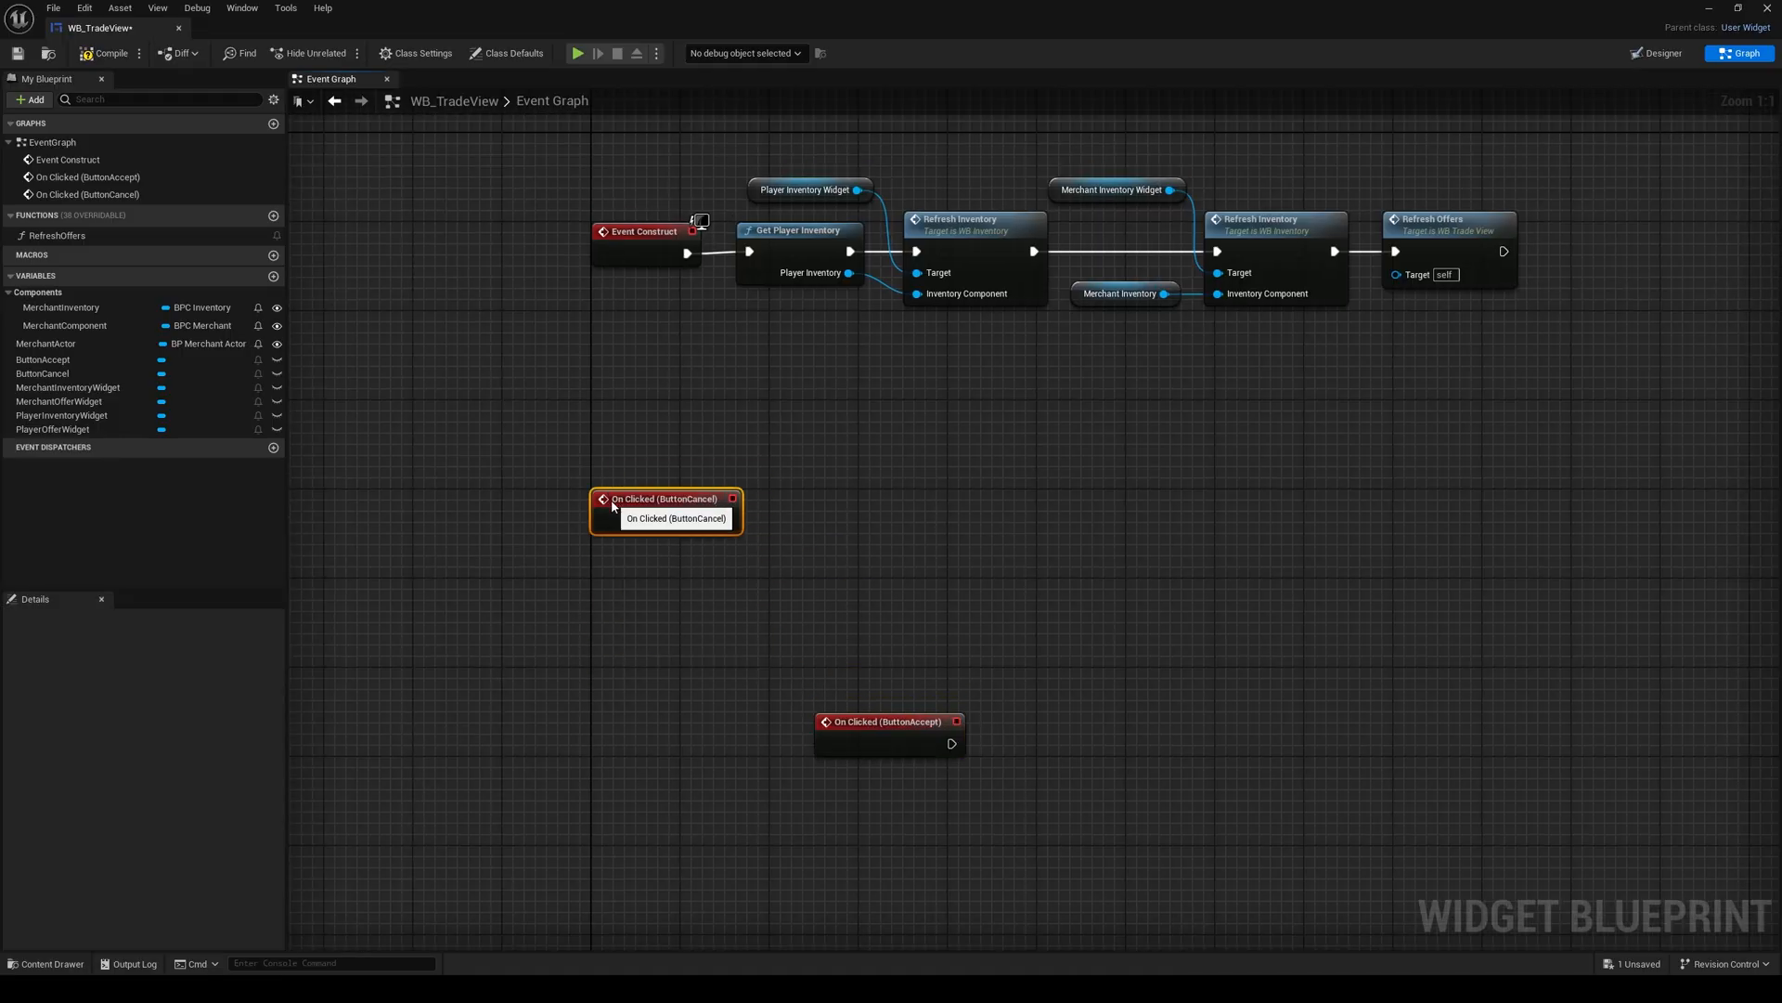
right_click_drag(815, 486, 590, 521)
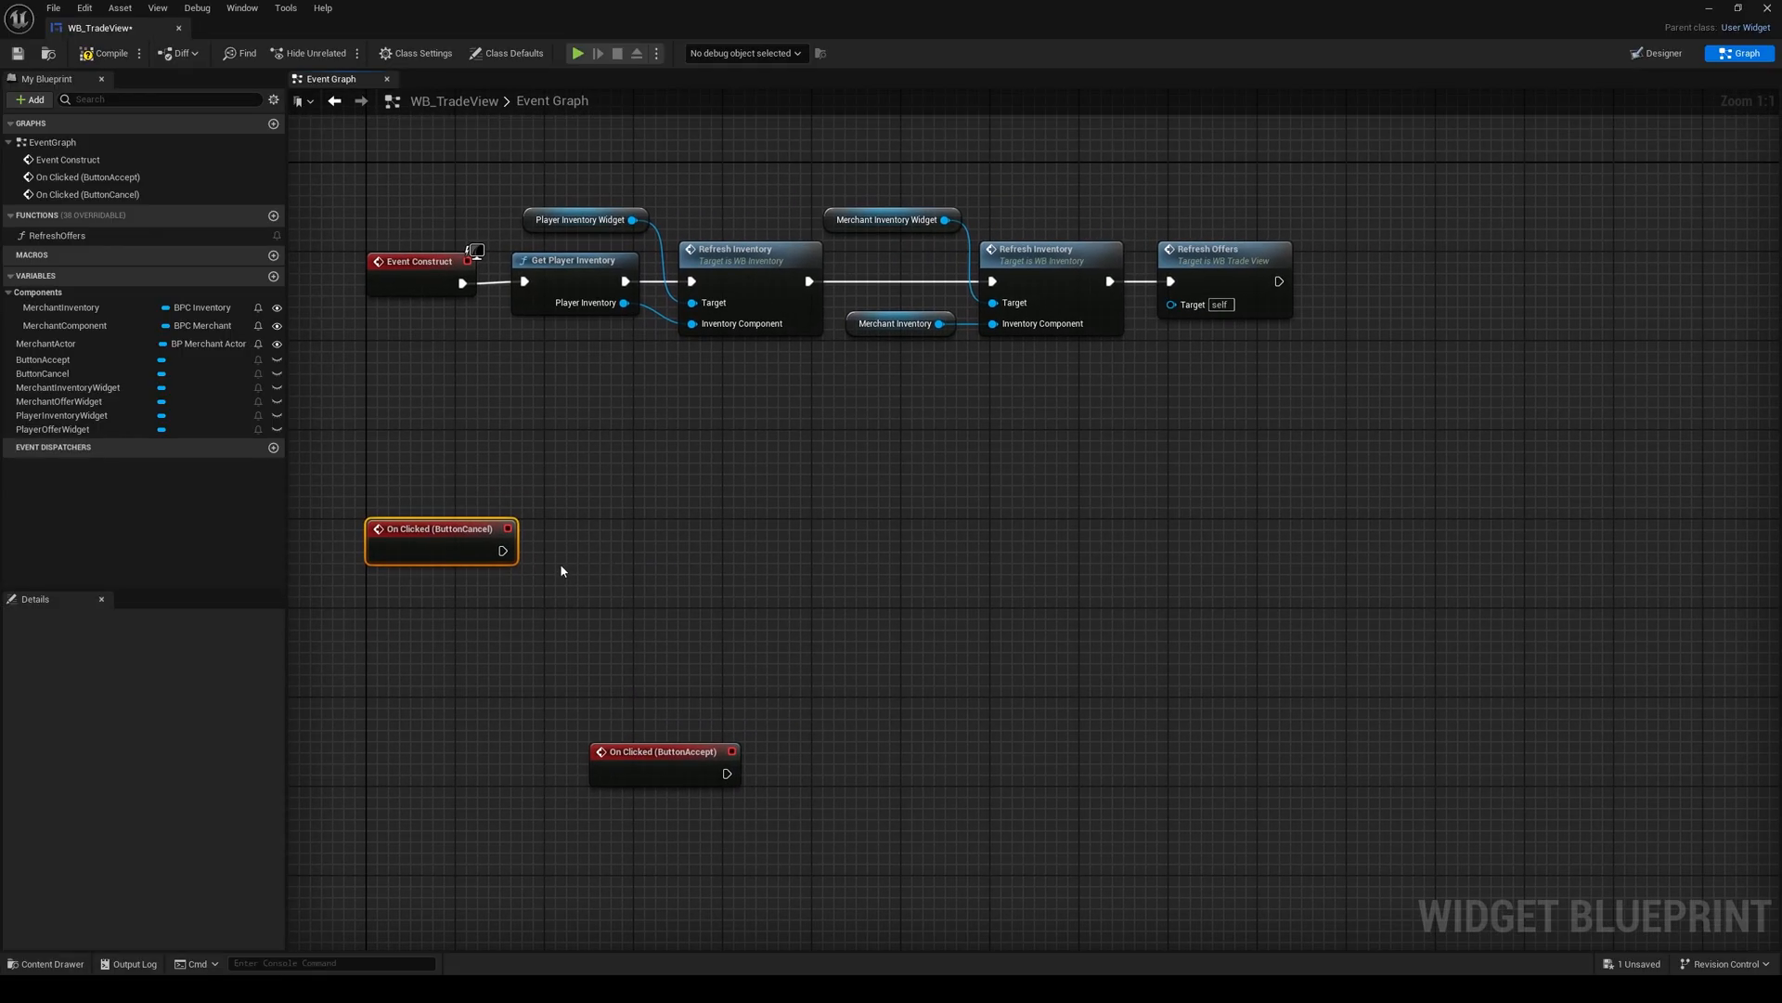
left_click_drag(499, 551, 583, 562)
type("remove fr")
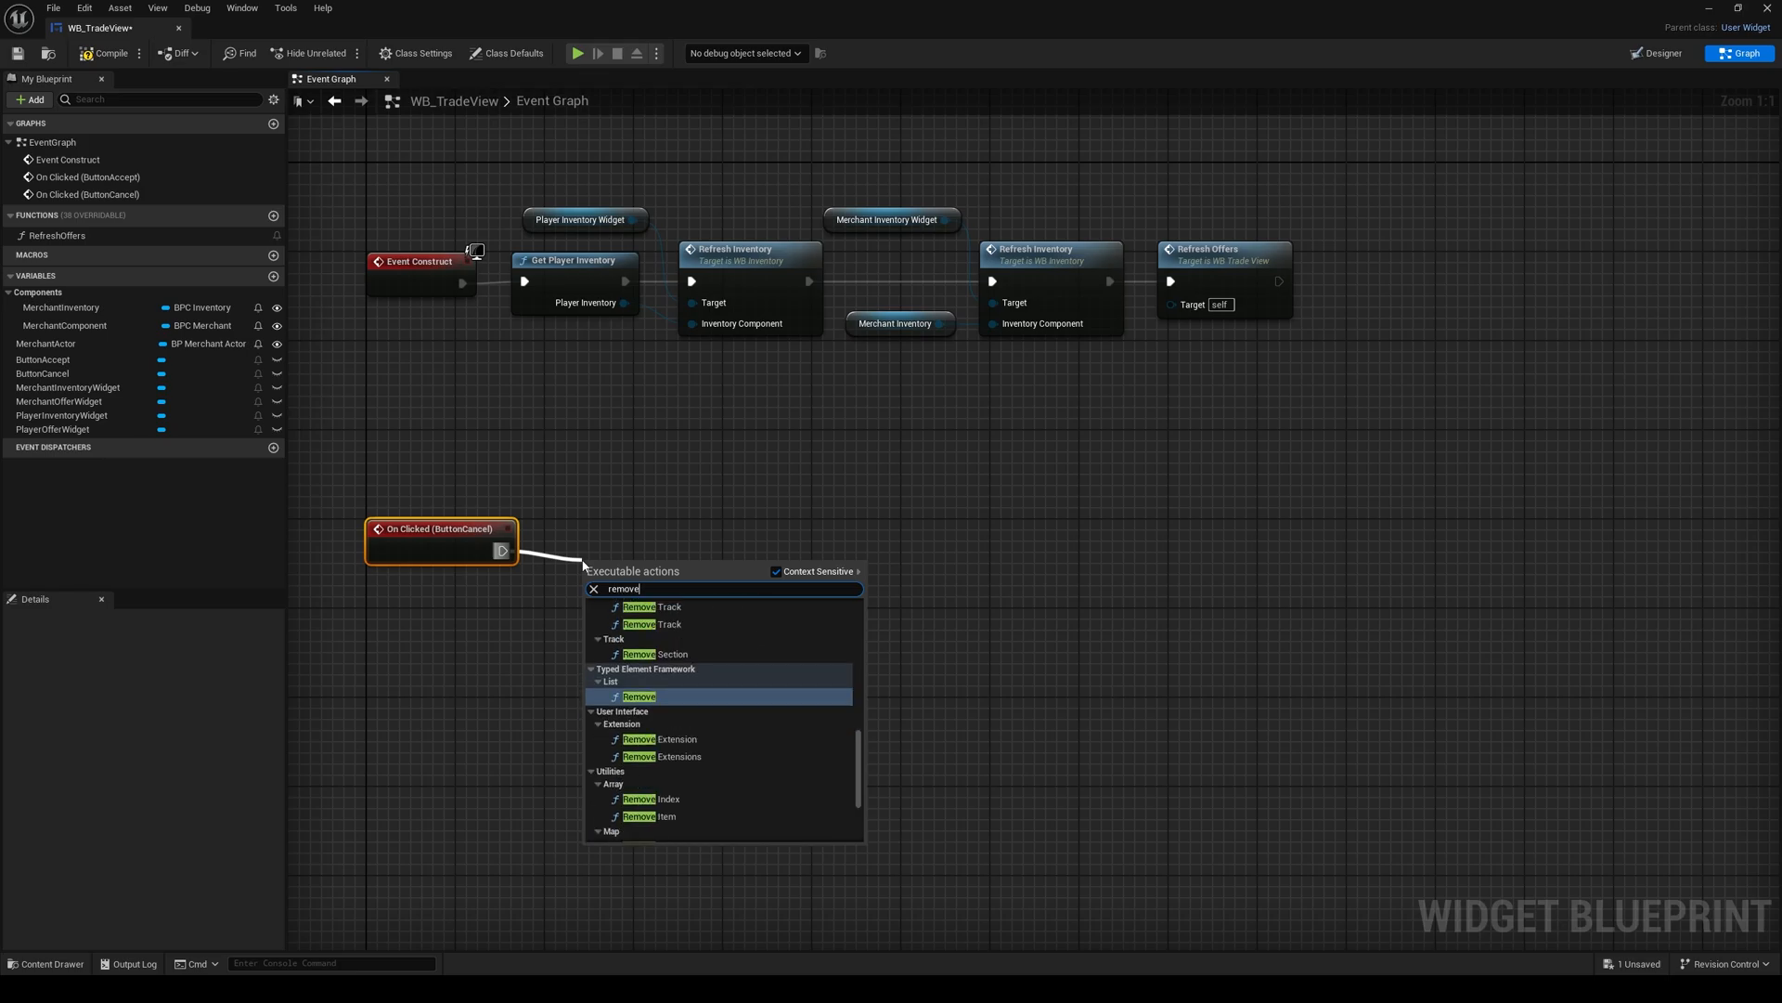
left_click(589, 509)
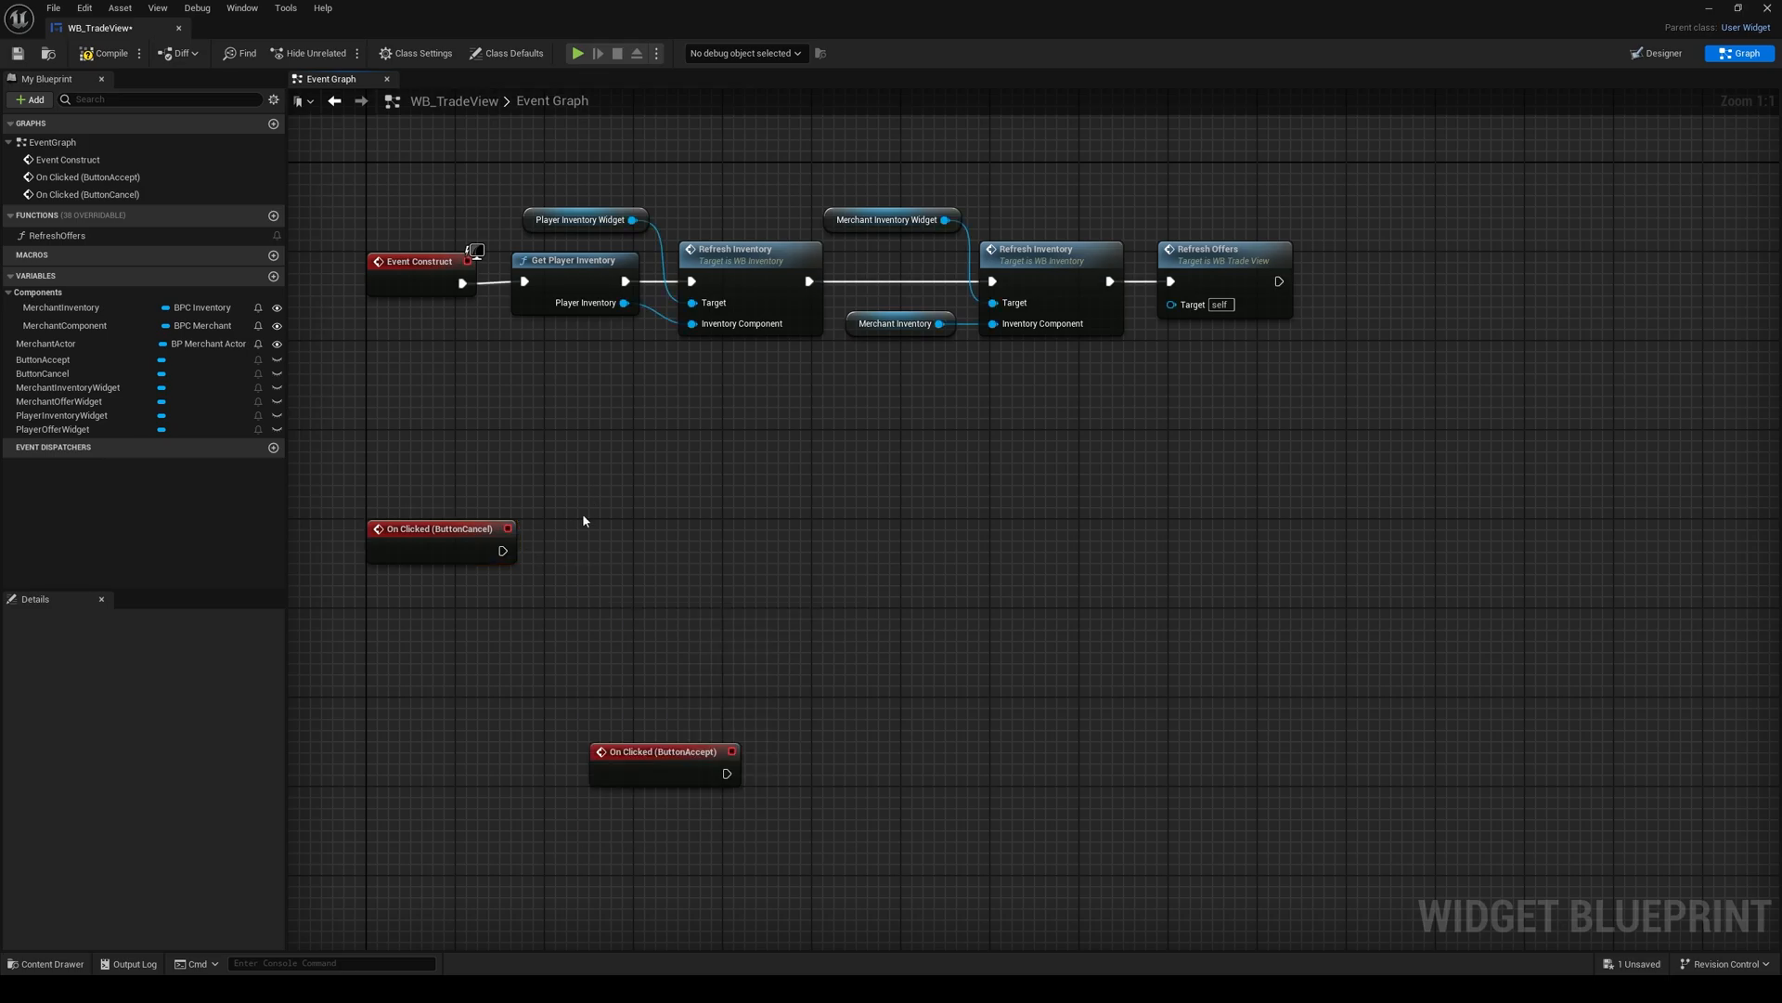
Step: Call Toggle Trading on a MerchantComponent getter from On Clicked (ButtonCancel), with the nodes arranged beside the event
mouse_move(582, 516)
right_mouse_down()
mouse_move(599, 532)
mouse_move(599, 509)
right_mouse_up()
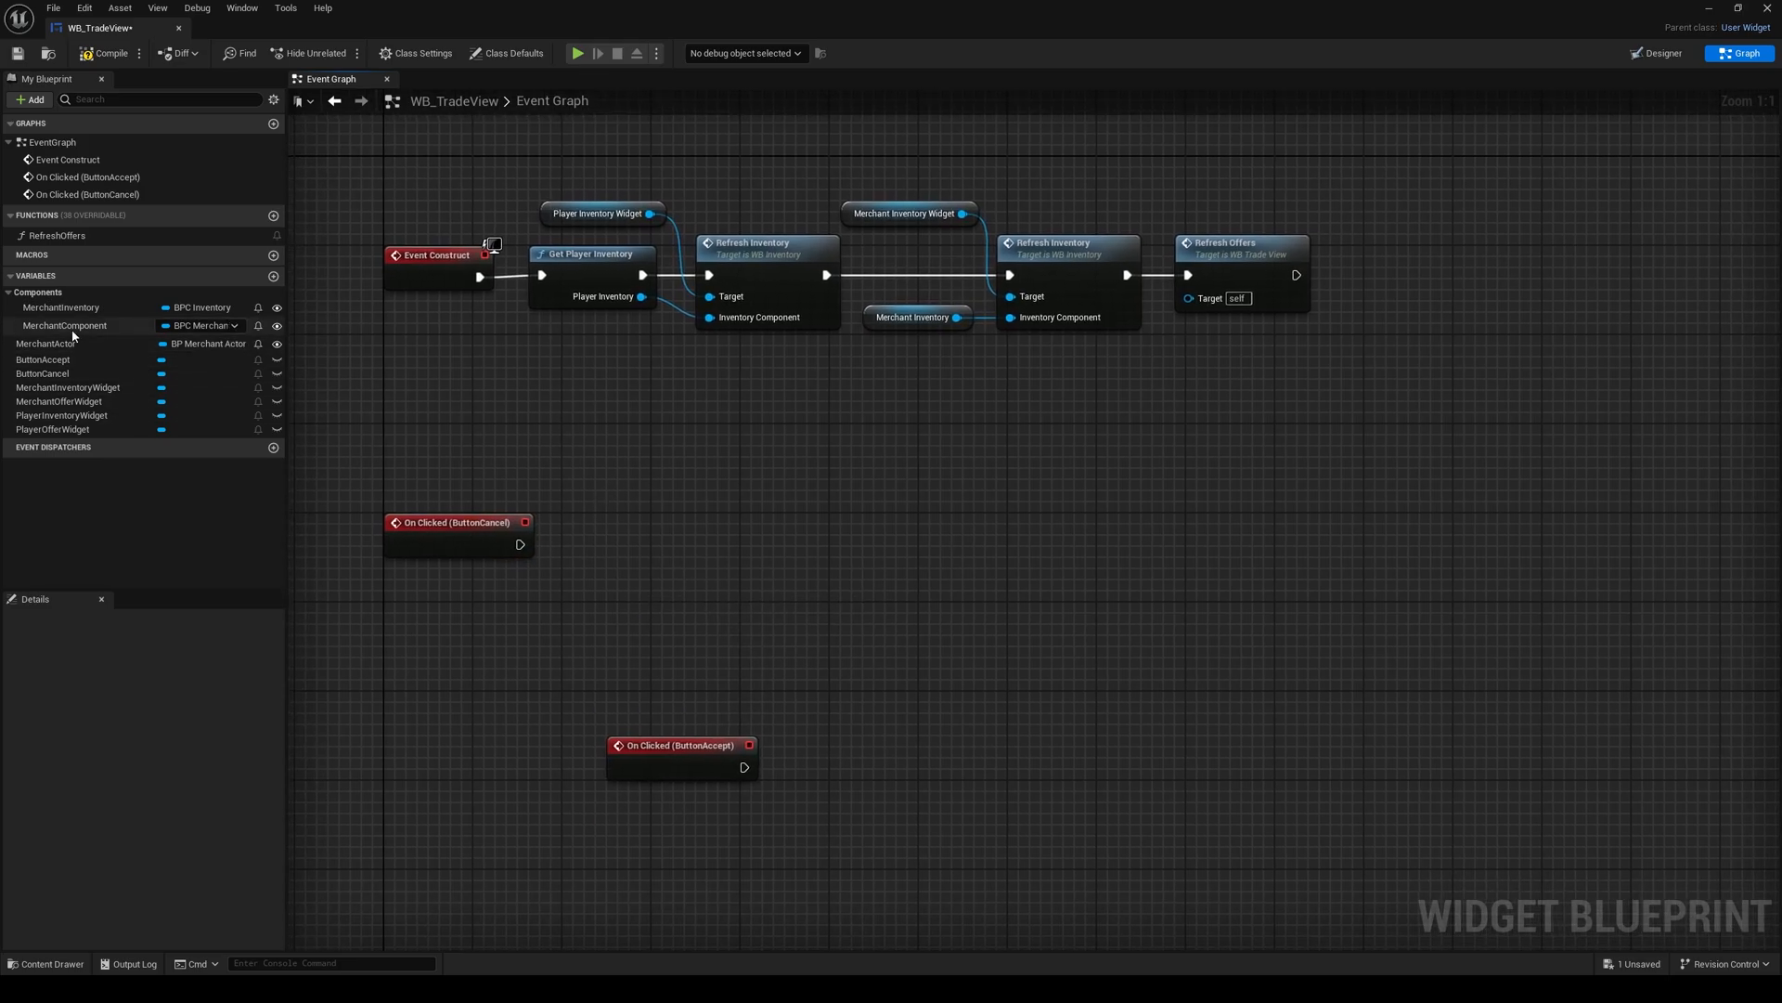
left_click_drag(73, 334, 636, 585, "ctrl")
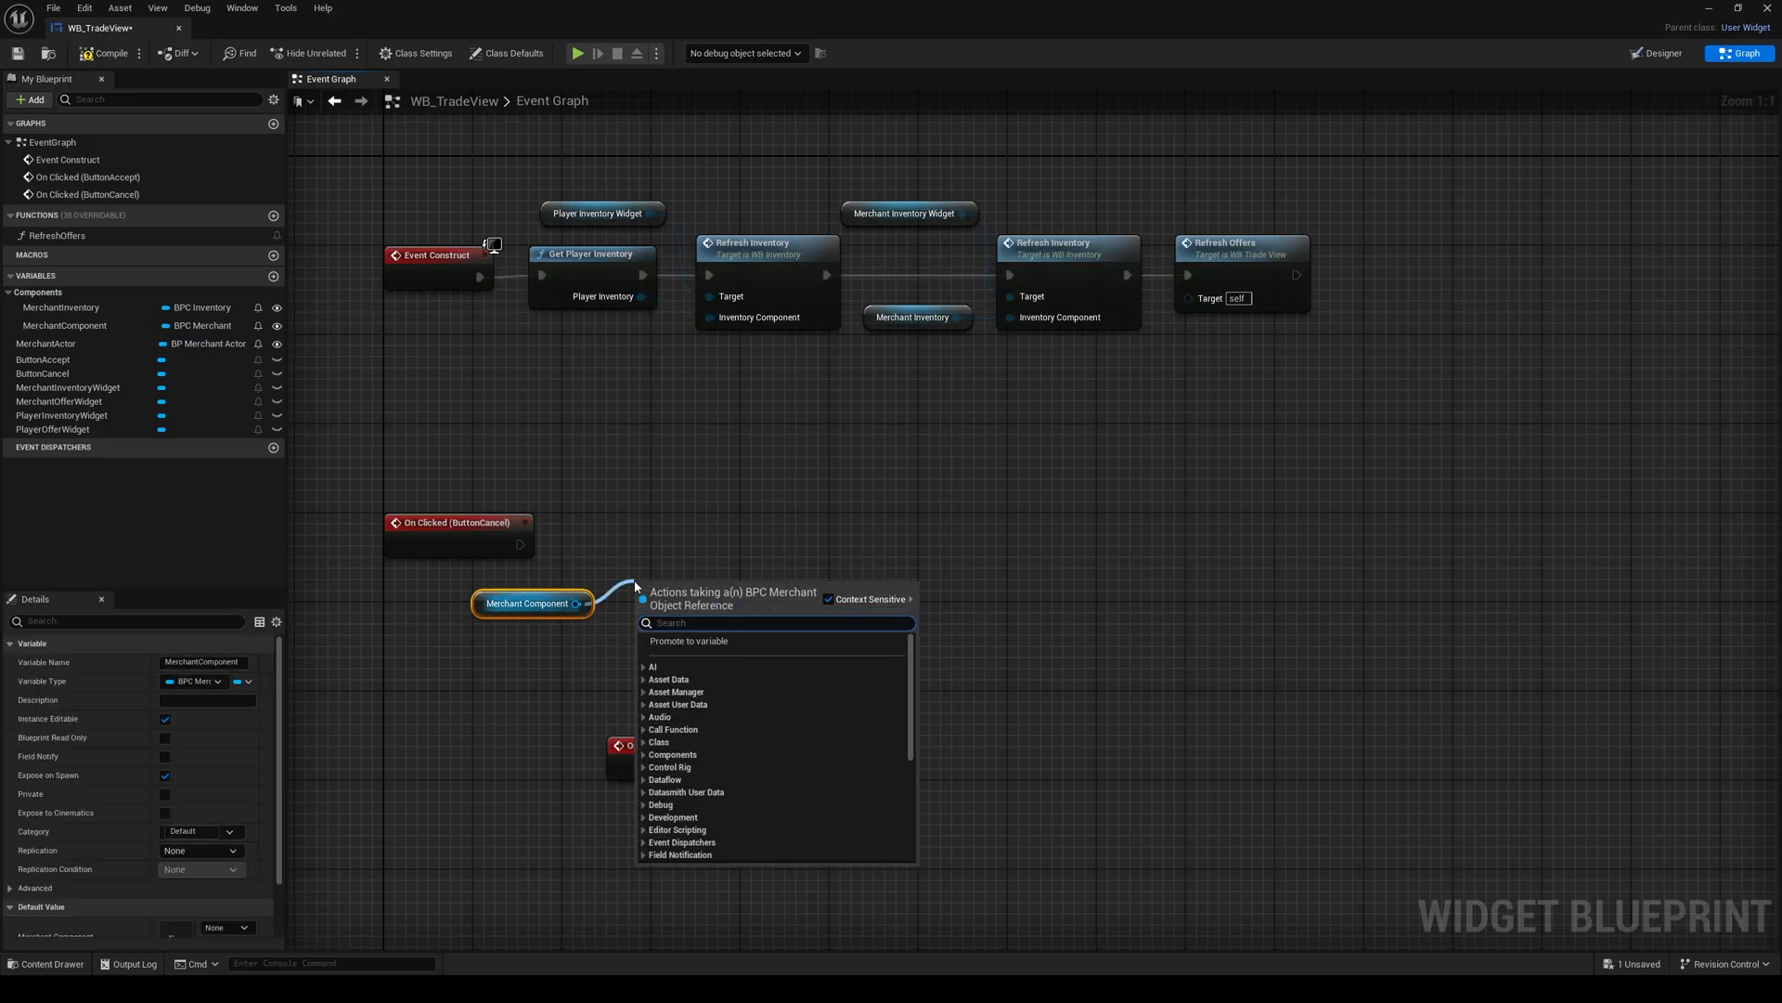
type("toggl")
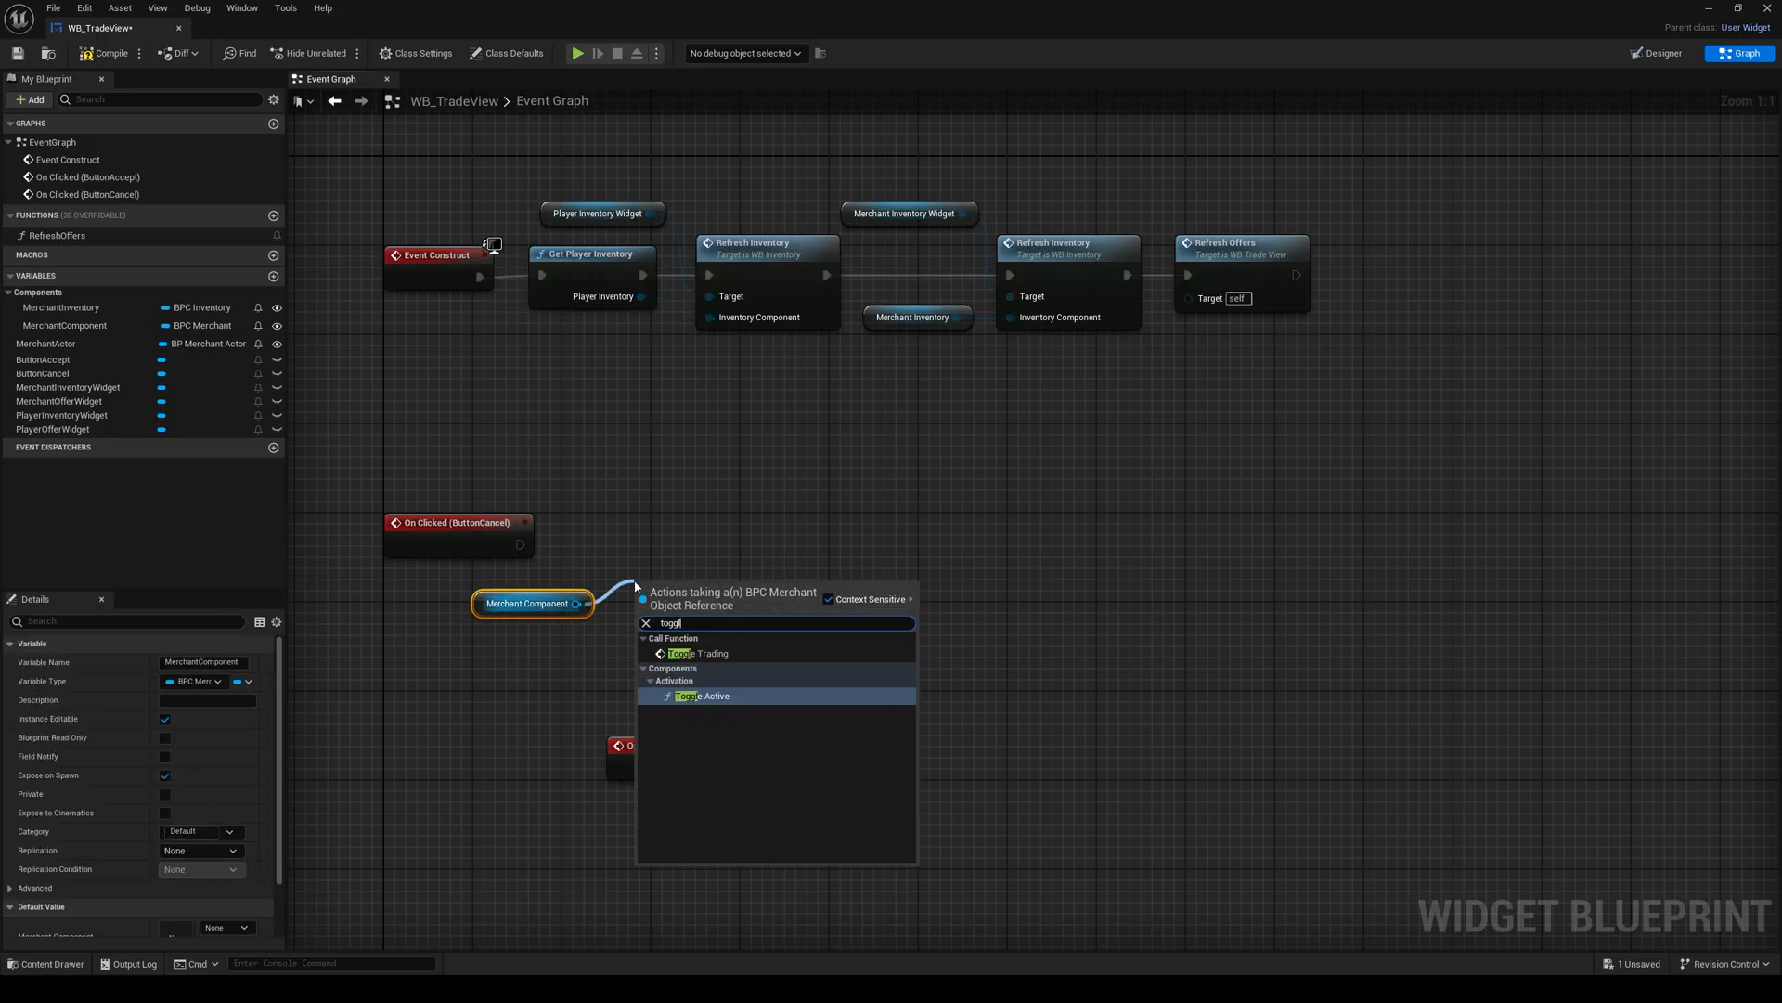
key("Up")
key("Return")
left_click_drag(521, 544, 645, 621)
left_click_drag(677, 609, 678, 531)
left_click_drag(584, 640, 539, 593)
left_click(561, 461)
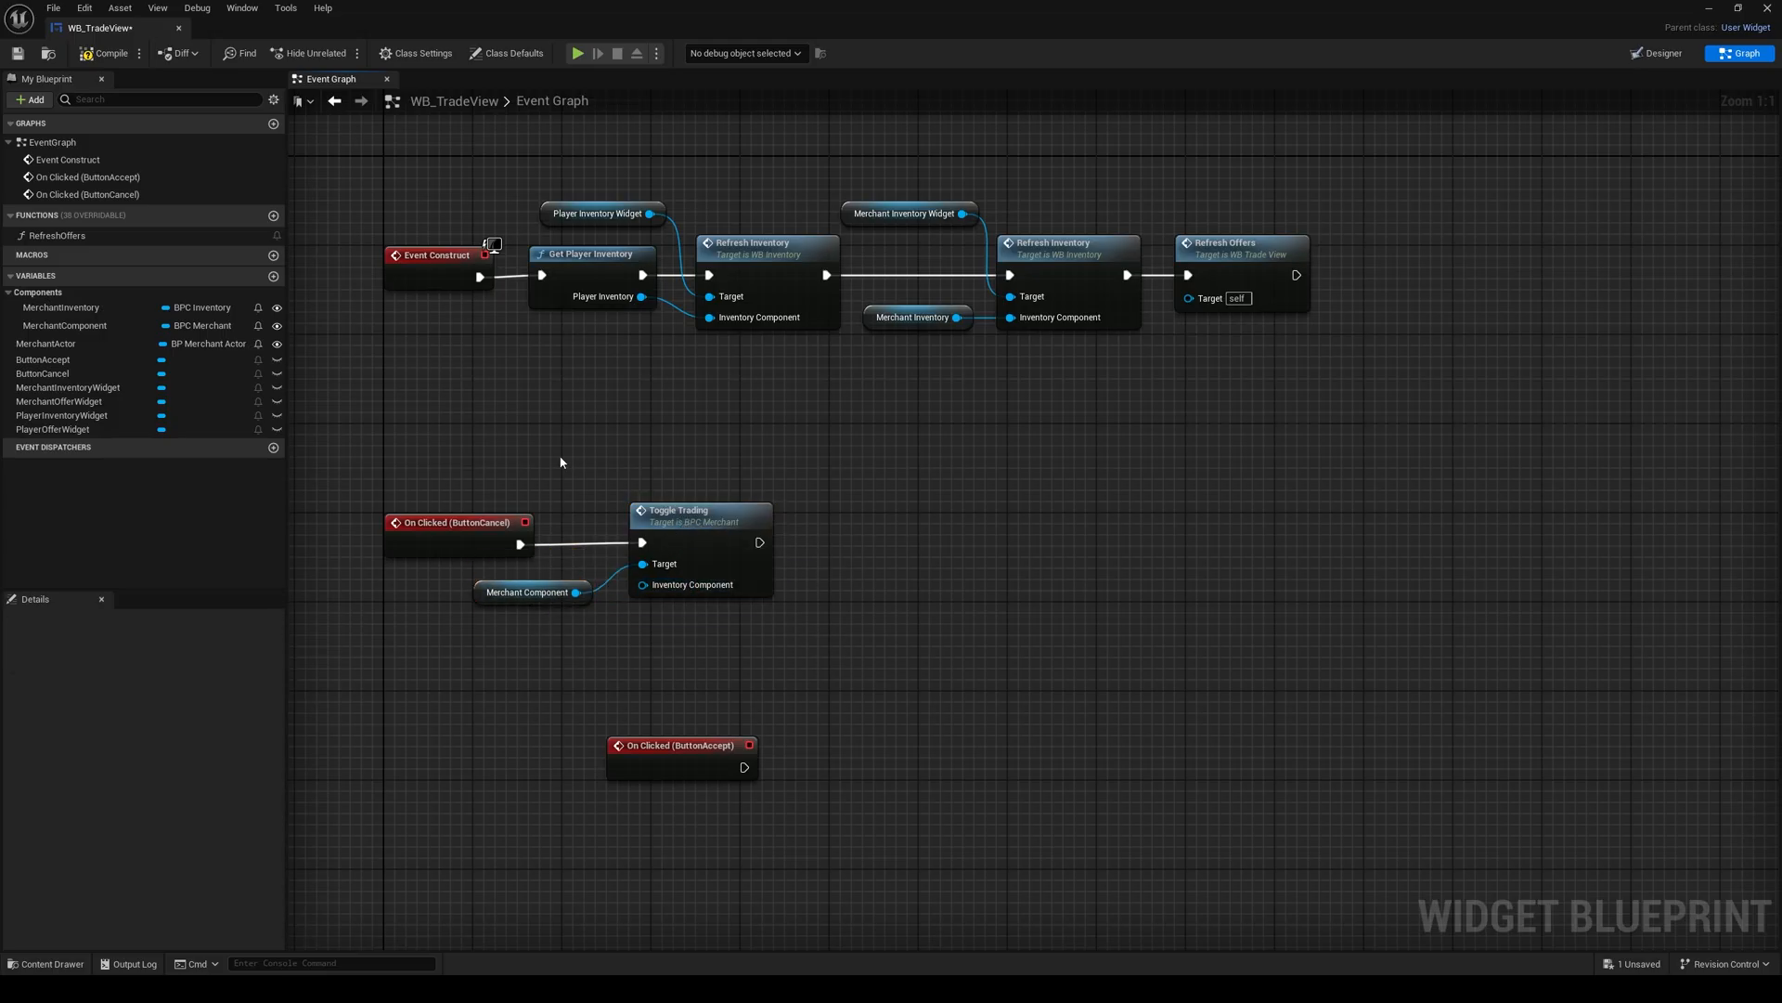
Step: Feed a MerchantInventory getter into Toggle Trading's Inventory Component and place it under the Merchant Component getter
left_click_drag(75, 314, 643, 585)
left_click(588, 661)
left_click_drag(559, 654, 547, 633)
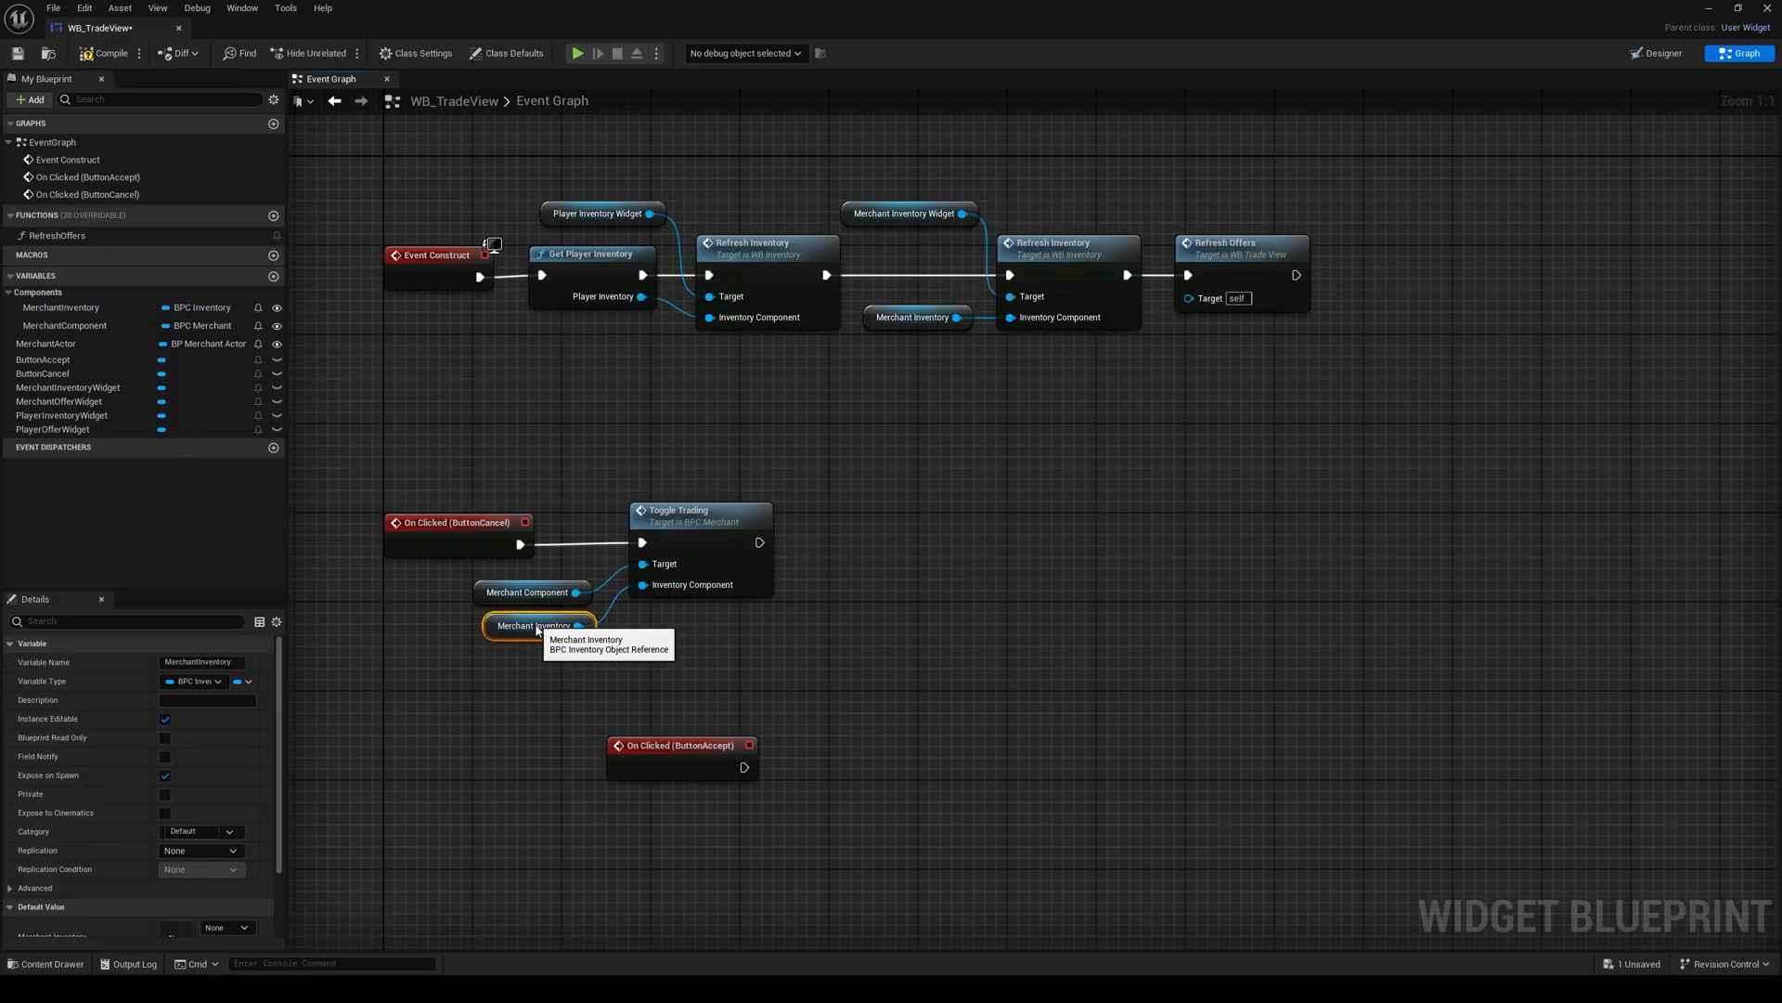
left_click(633, 683)
Step: Move On Clicked (ButtonAccept) below the ButtonCancel logic, aligned with the other events
right_click_drag(633, 682, 754, 587)
left_click_drag(761, 684, 559, 718)
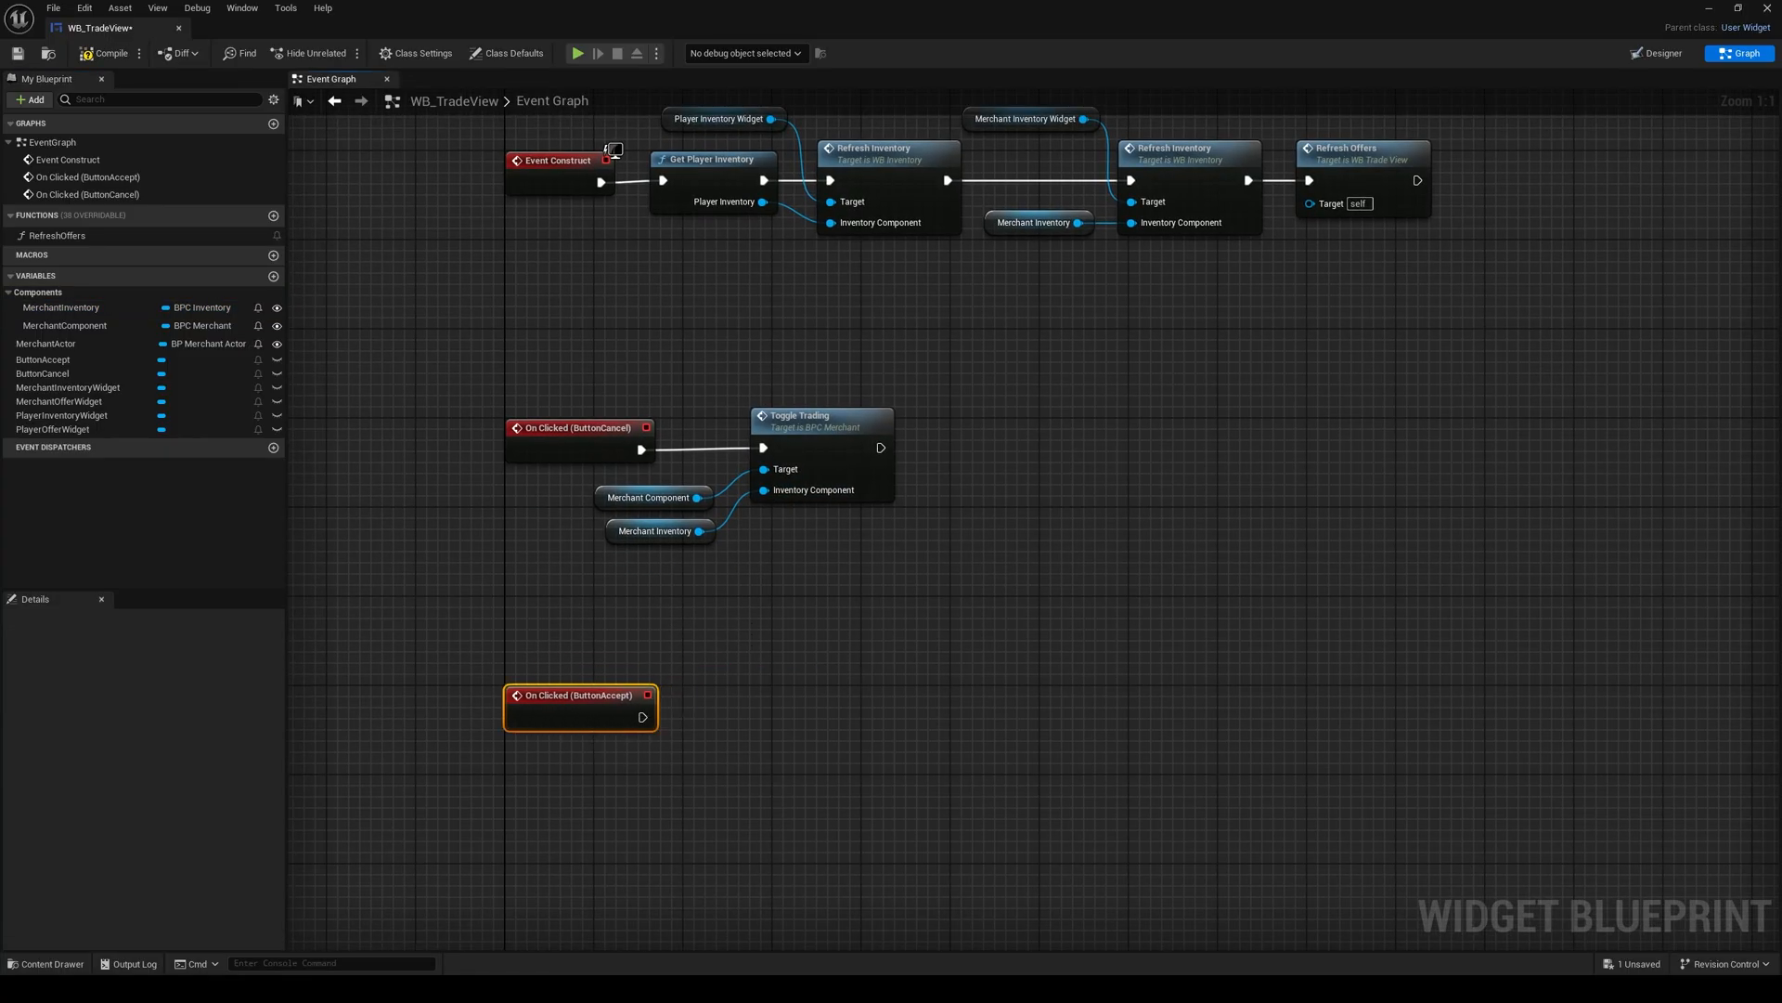
right_click_drag(707, 712, 632, 612)
left_click(632, 613)
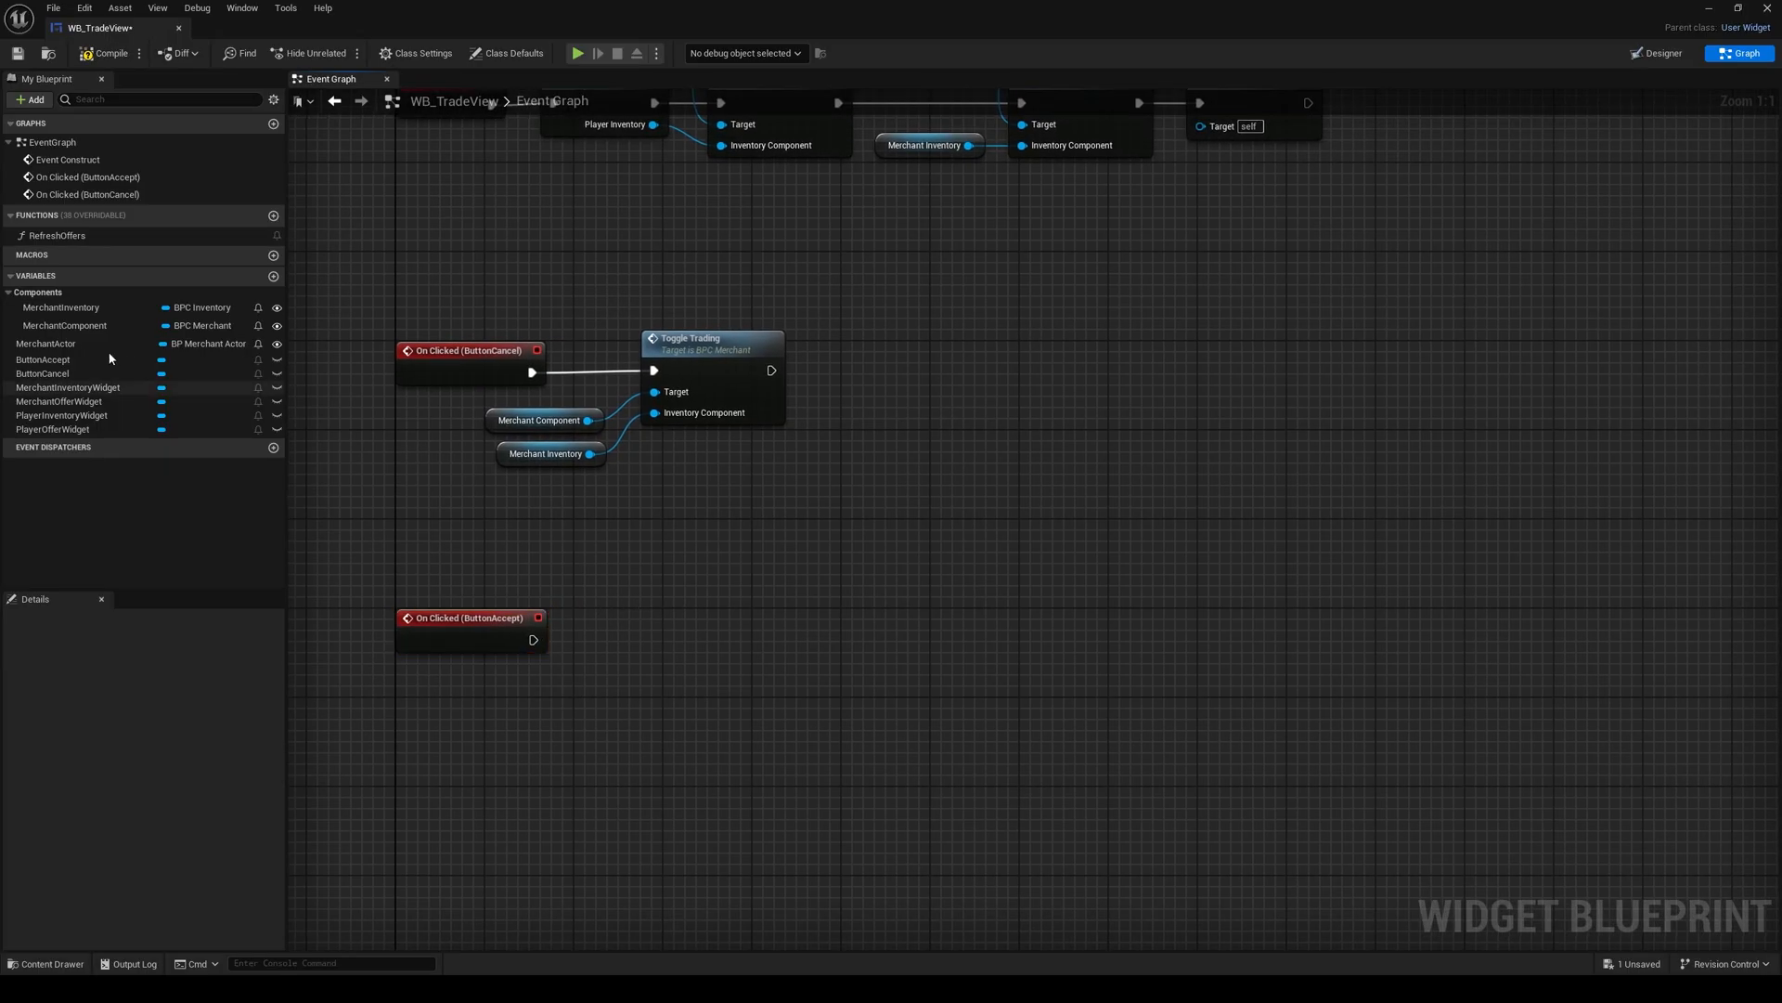
Step: Add a MerchantActor getter below On Clicked (ButtonAccept) and get its Player Offer and Merchant Offer components
left_click_drag(46, 343, 577, 713, "ctrl")
type("get")
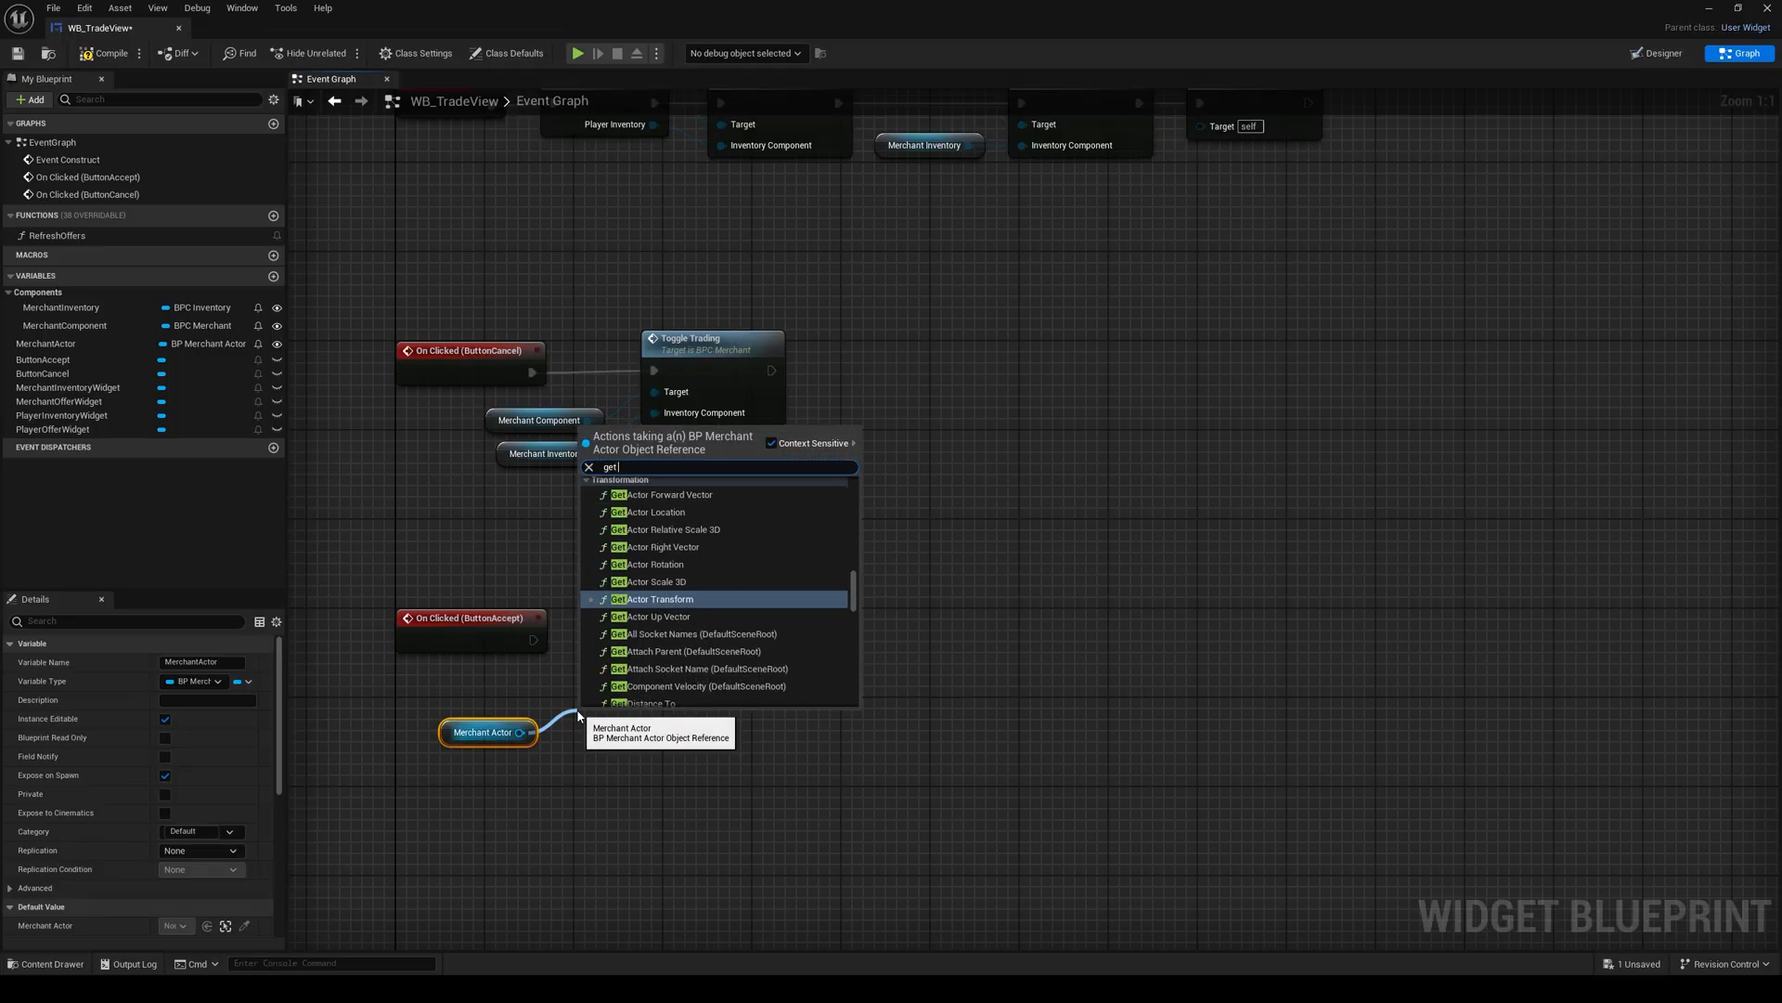
type(" player")
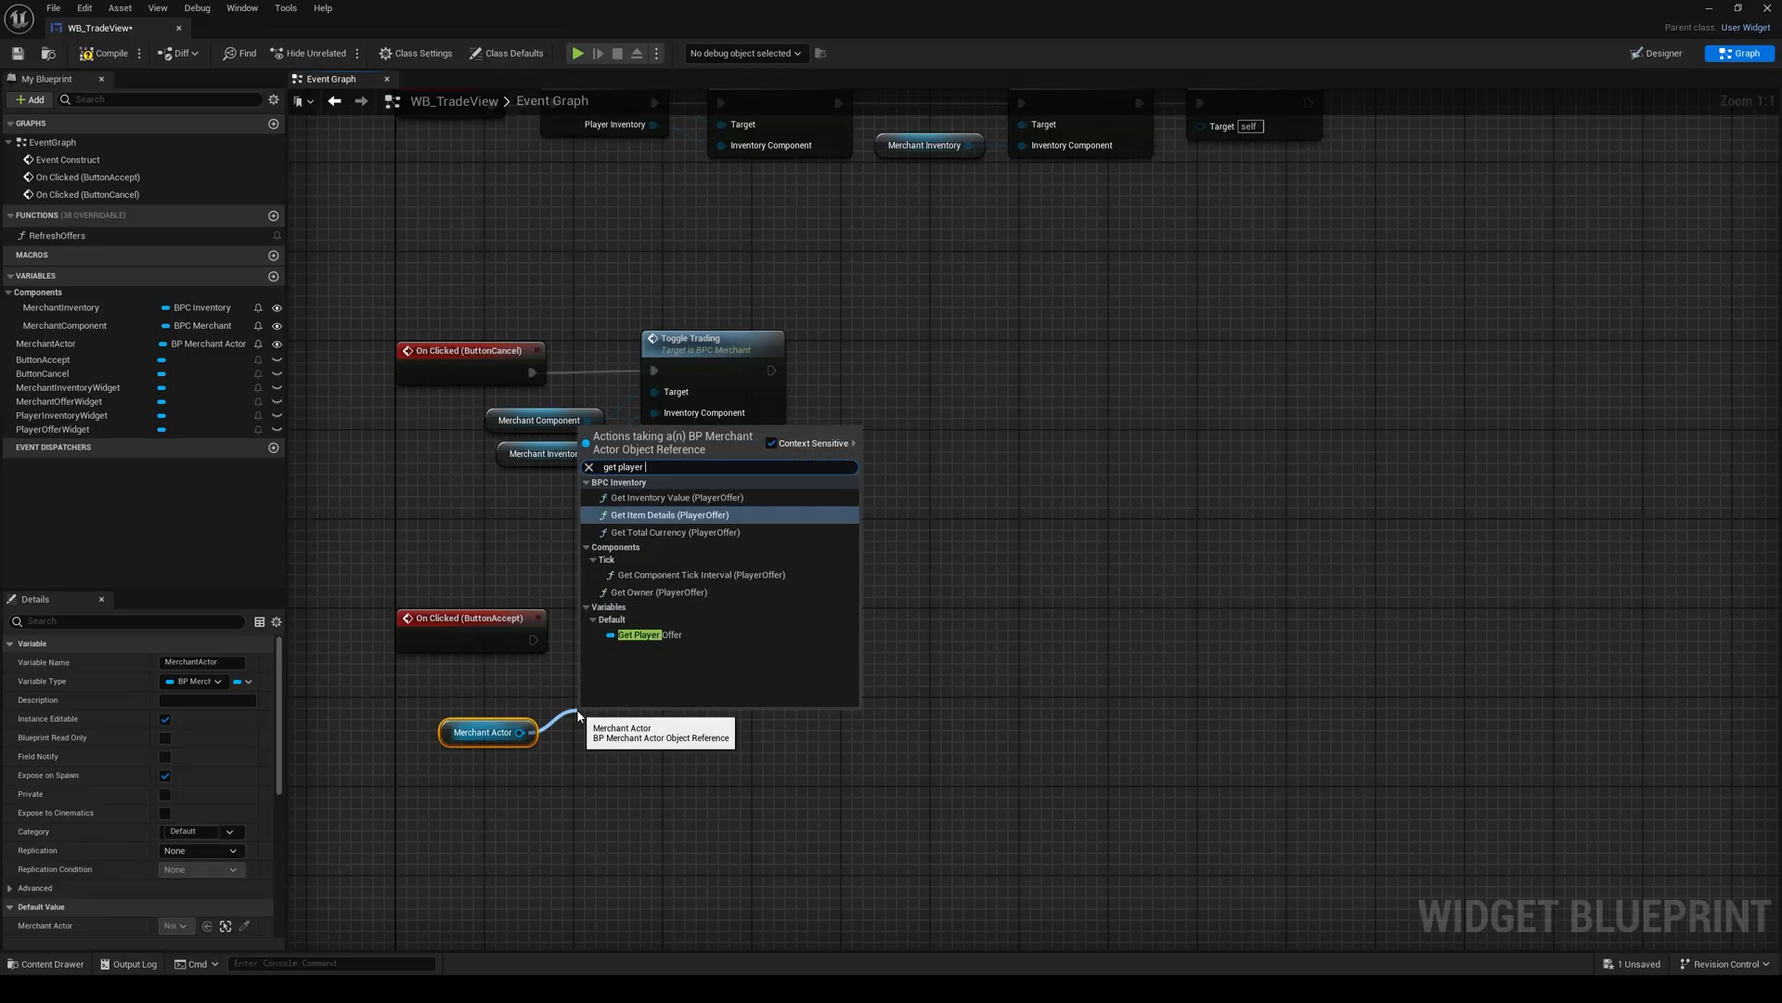
left_click(650, 635)
left_click_drag(520, 732, 569, 791)
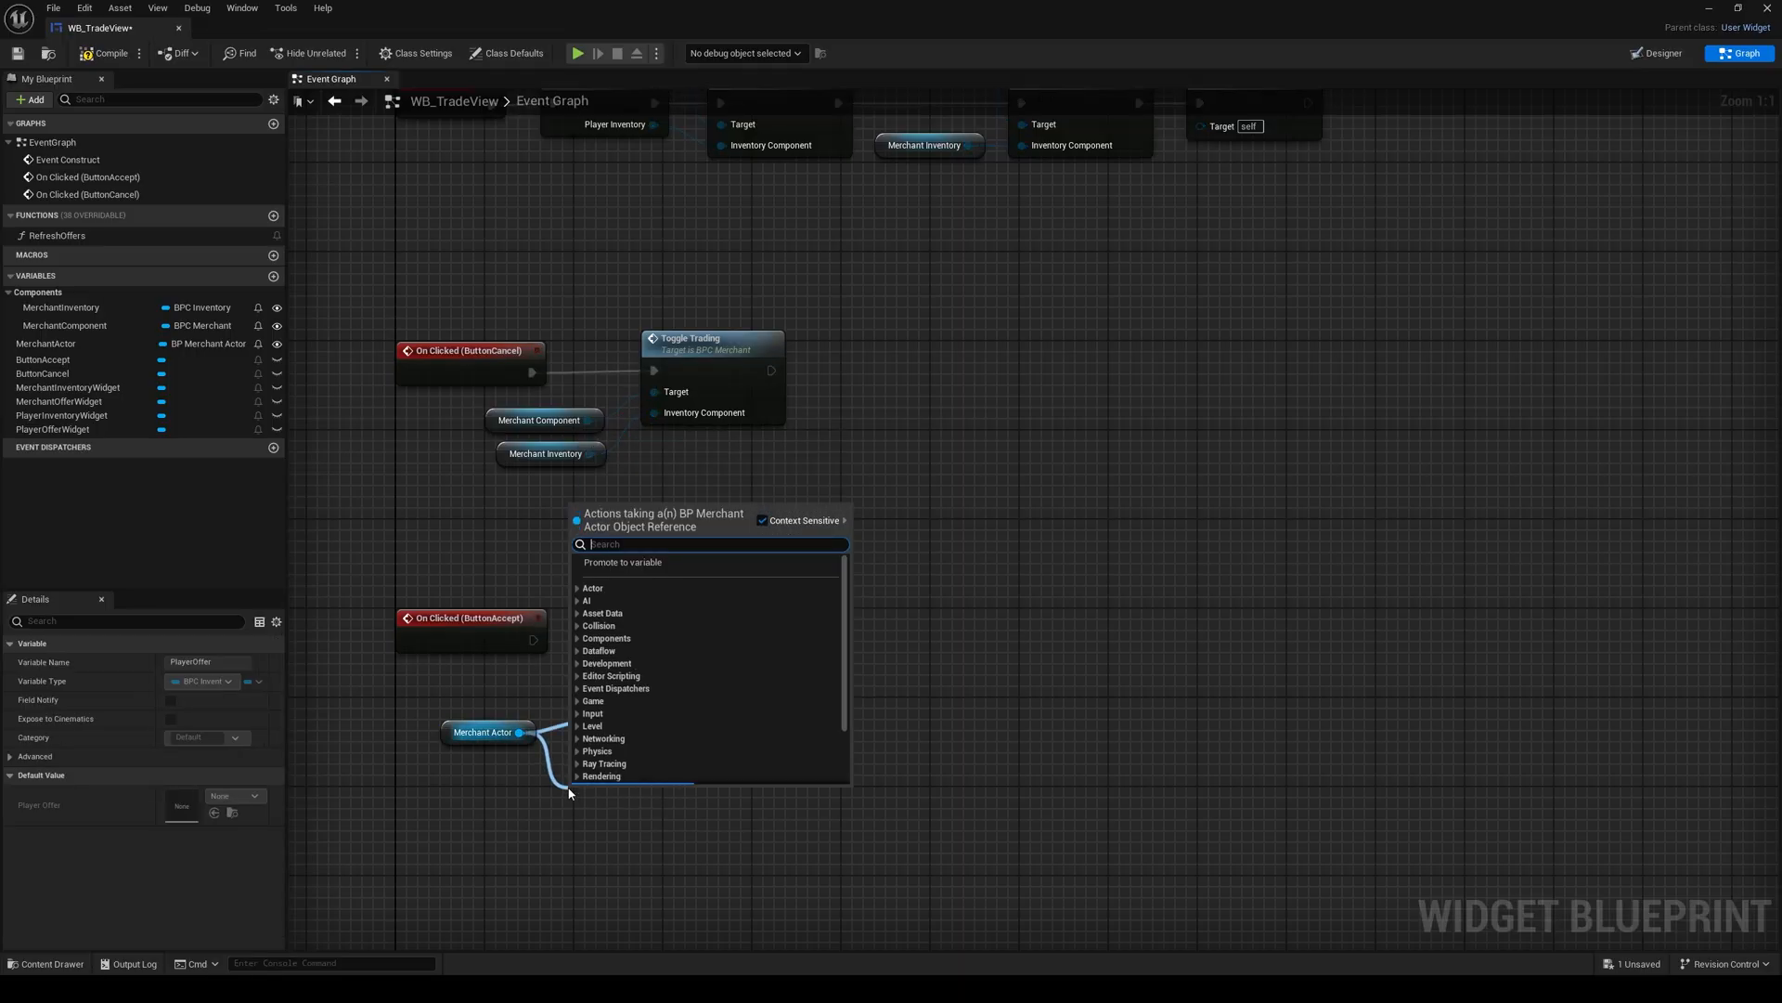
type("get merch")
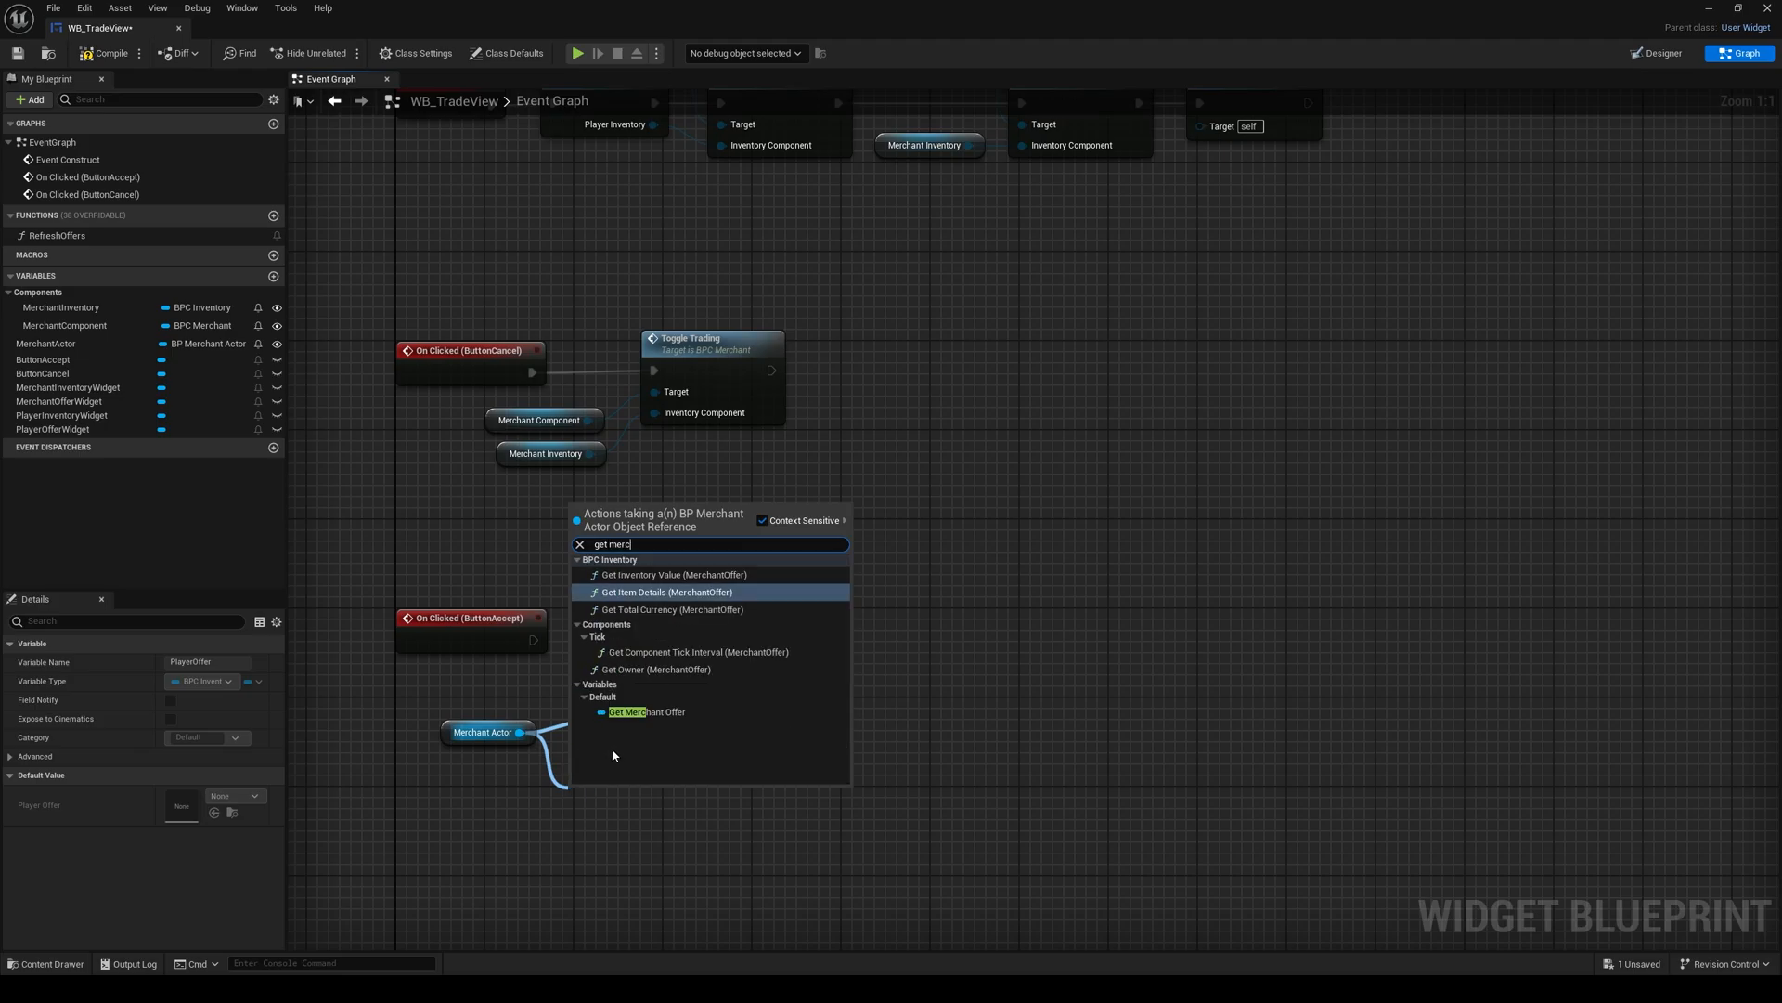
left_click(645, 715)
Step: Call Get Inventory Value on Player Offer and place the node up beside the ButtonAccept event
left_click_drag(702, 722, 780, 713)
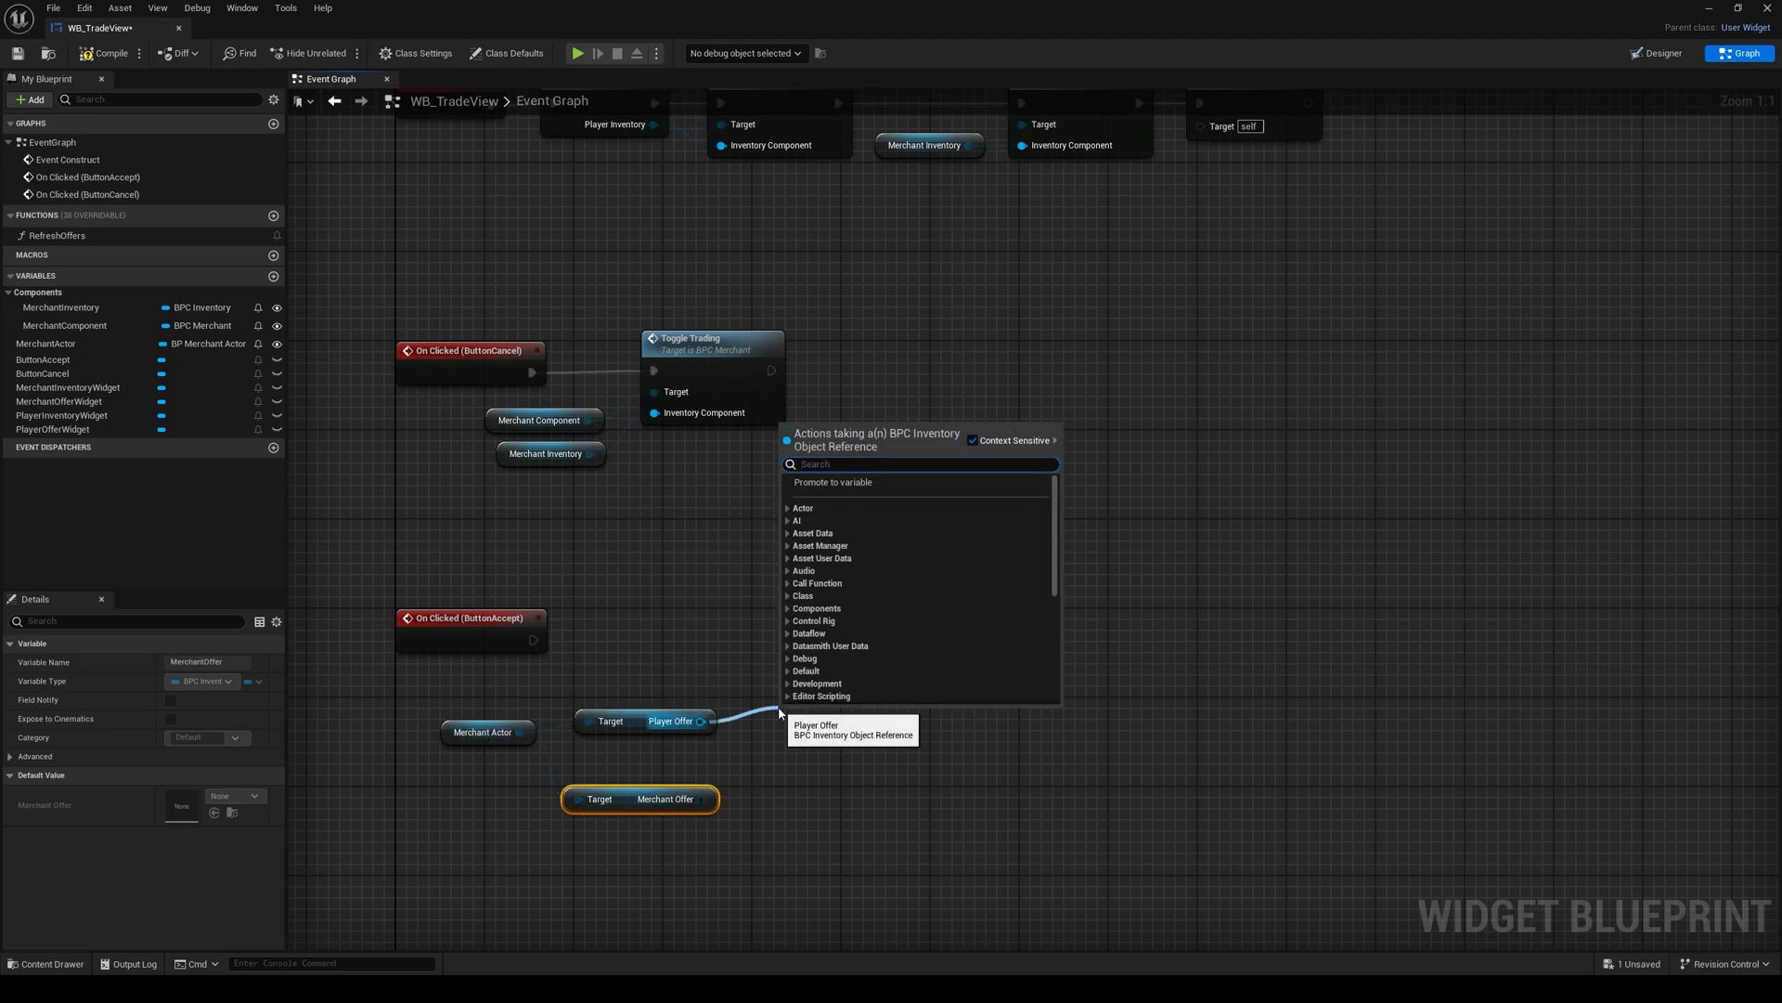
type("get inven")
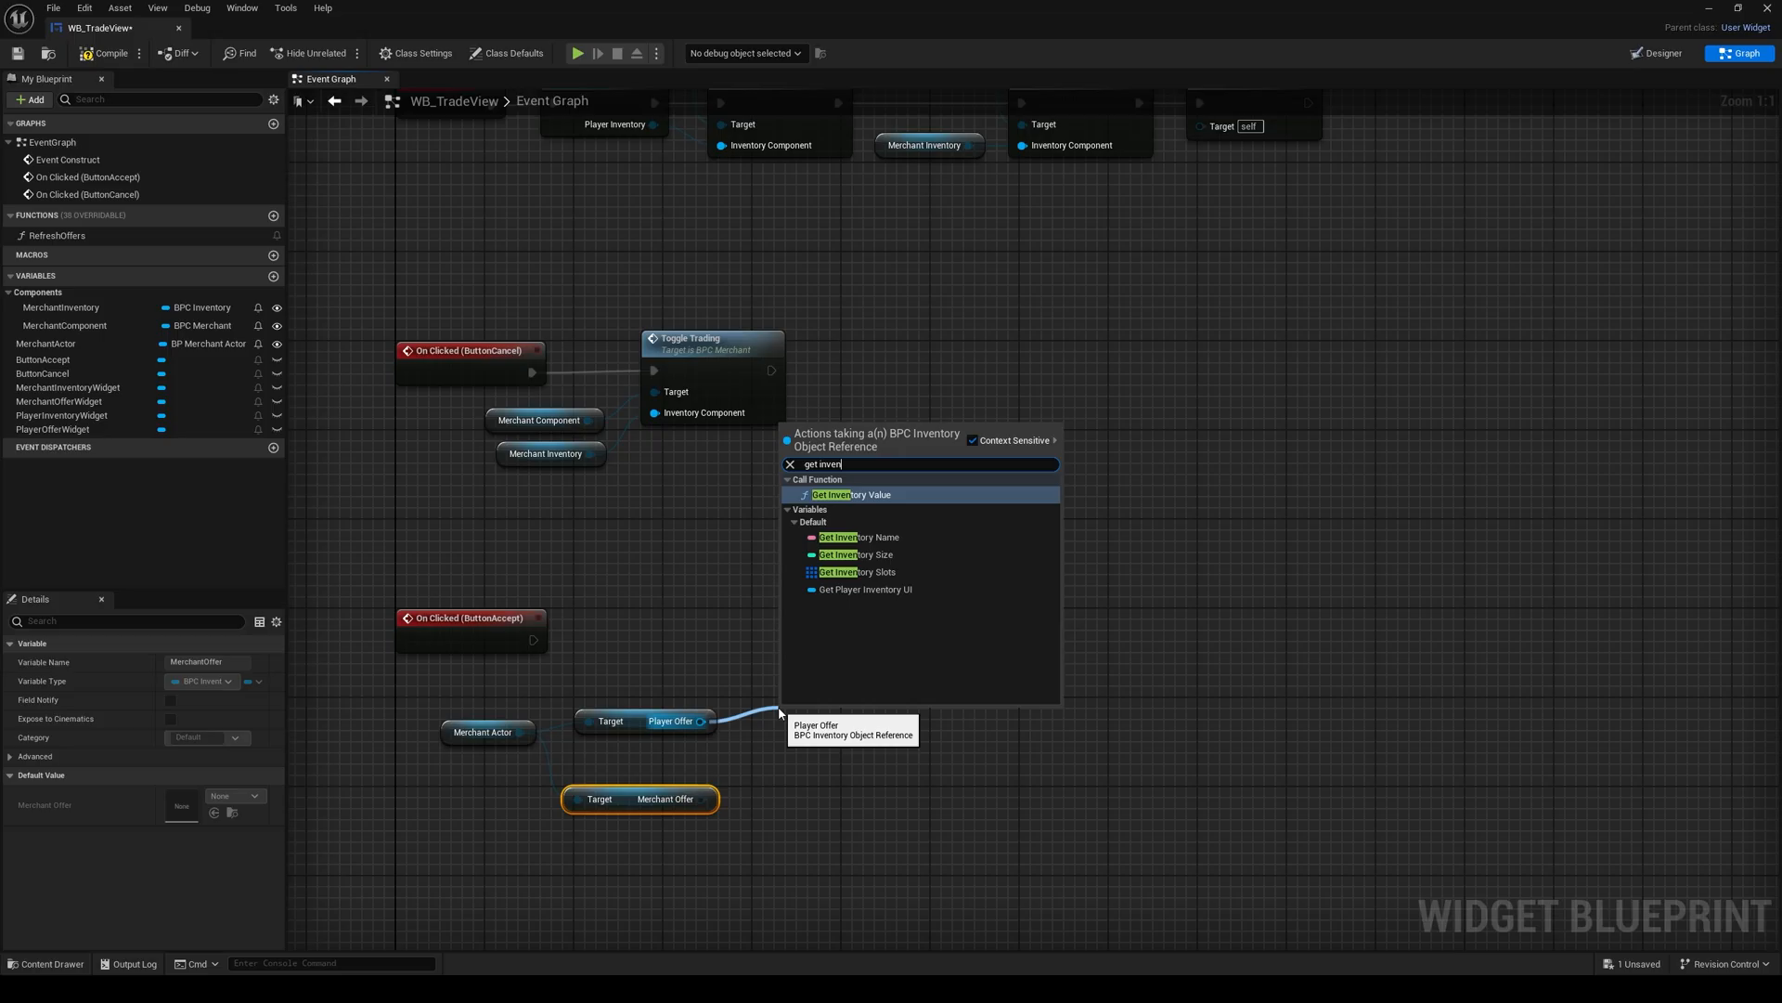
key("Return")
left_click_drag(830, 720, 809, 642)
Step: Duplicate the Get Inventory Value call, target the copy at Merchant Offer, and place it directly below the first call
right_click_drag(873, 693, 741, 580)
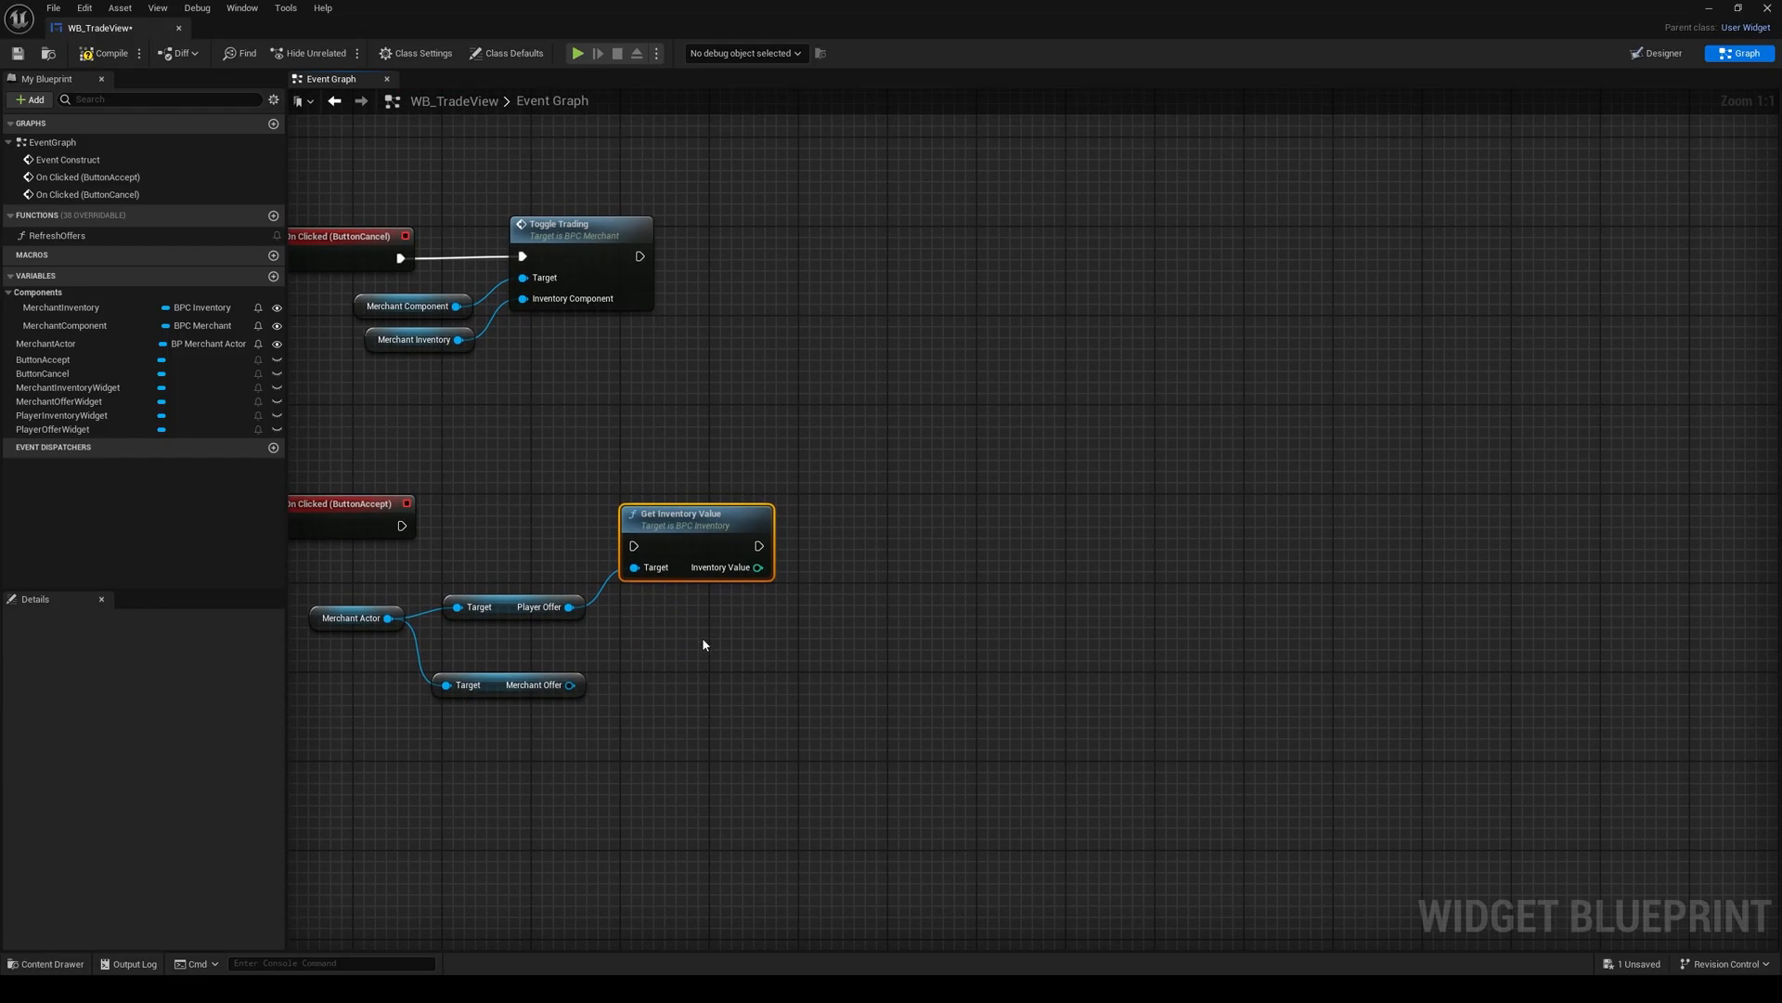
right_click_drag(702, 637, 727, 616)
key("ctrl+c")
key("ctrl+v")
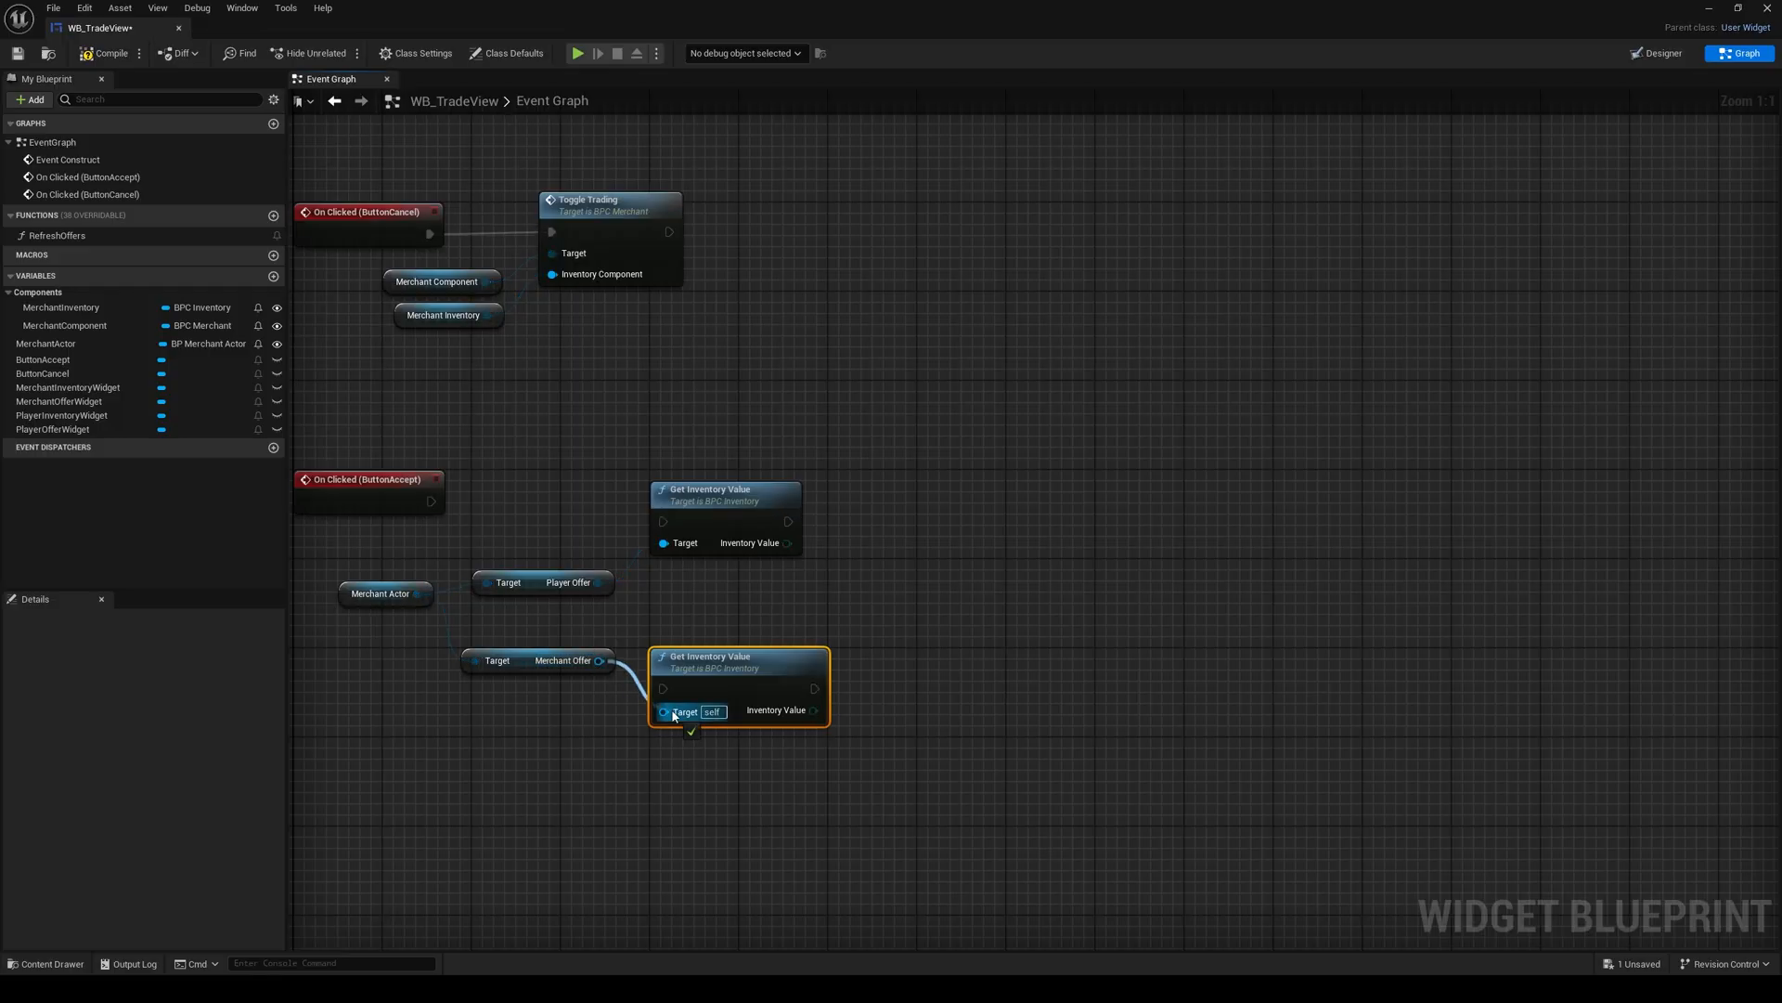
left_click_drag(674, 716, 674, 714)
left_click_drag(710, 677, 710, 645)
right_click_drag(710, 585, 656, 611)
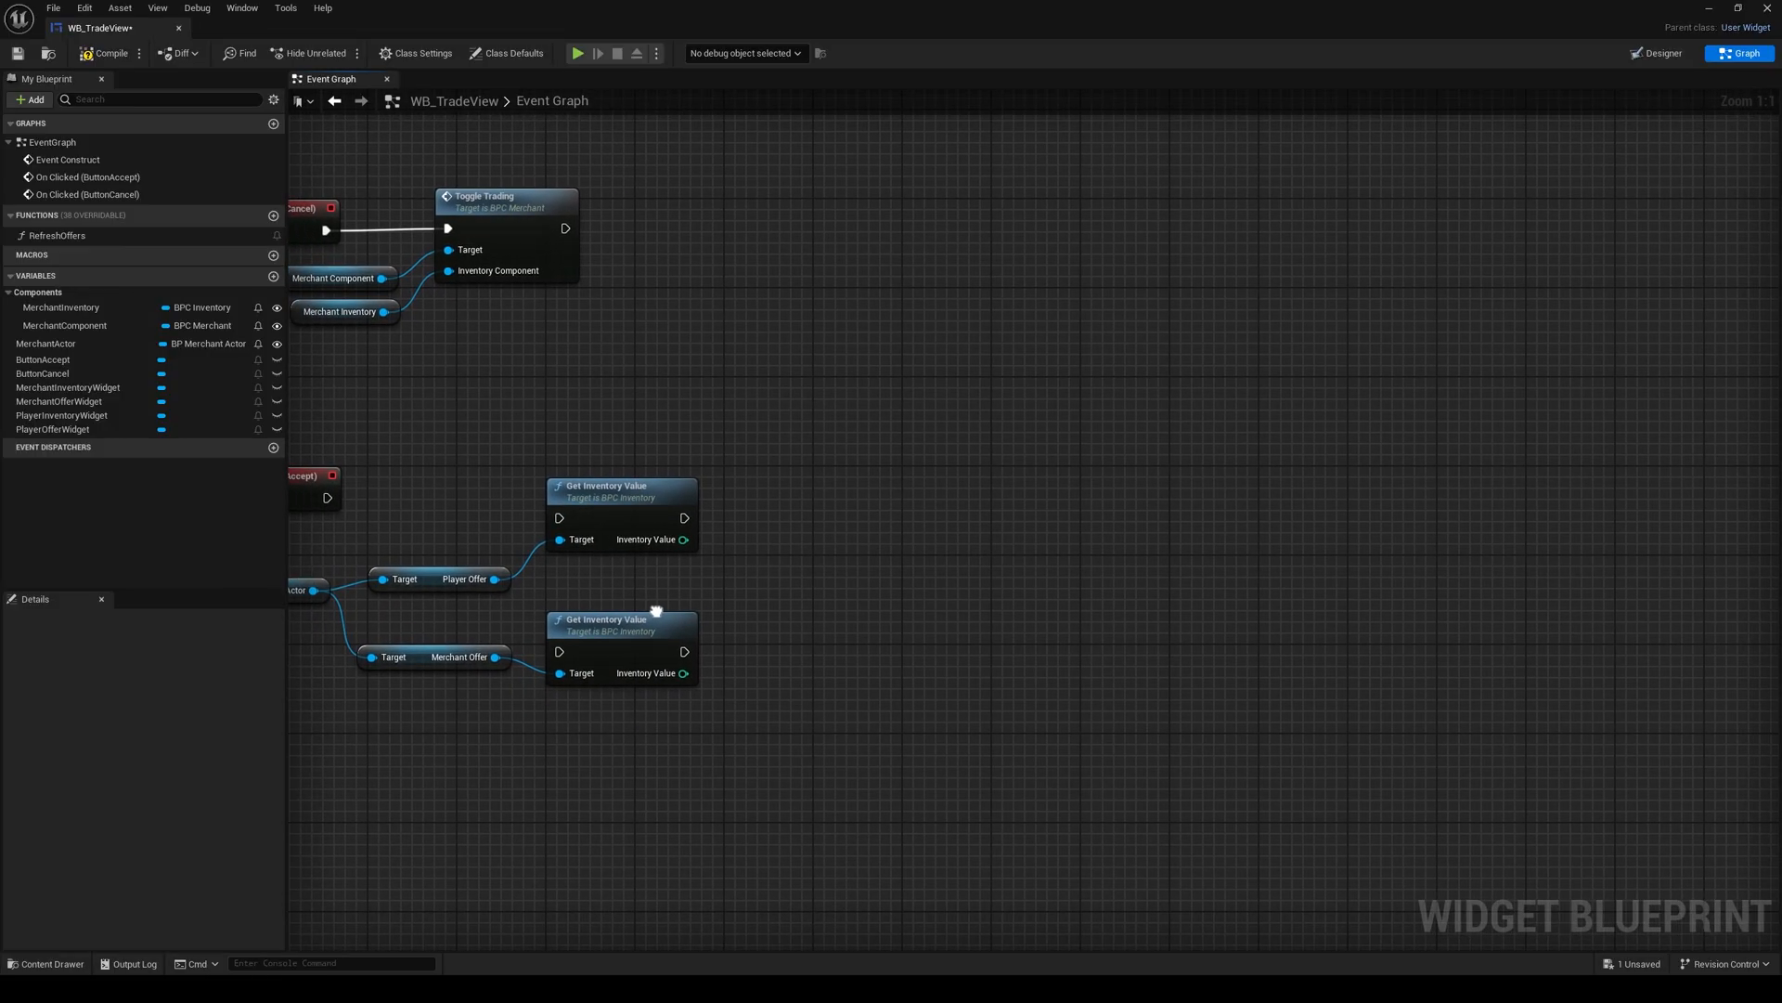
Step: Compare the two Inventory Value outputs with a Greater Equal (>=) node, the Player Offer value as its first input
left_click_drag(757, 578, 787, 590)
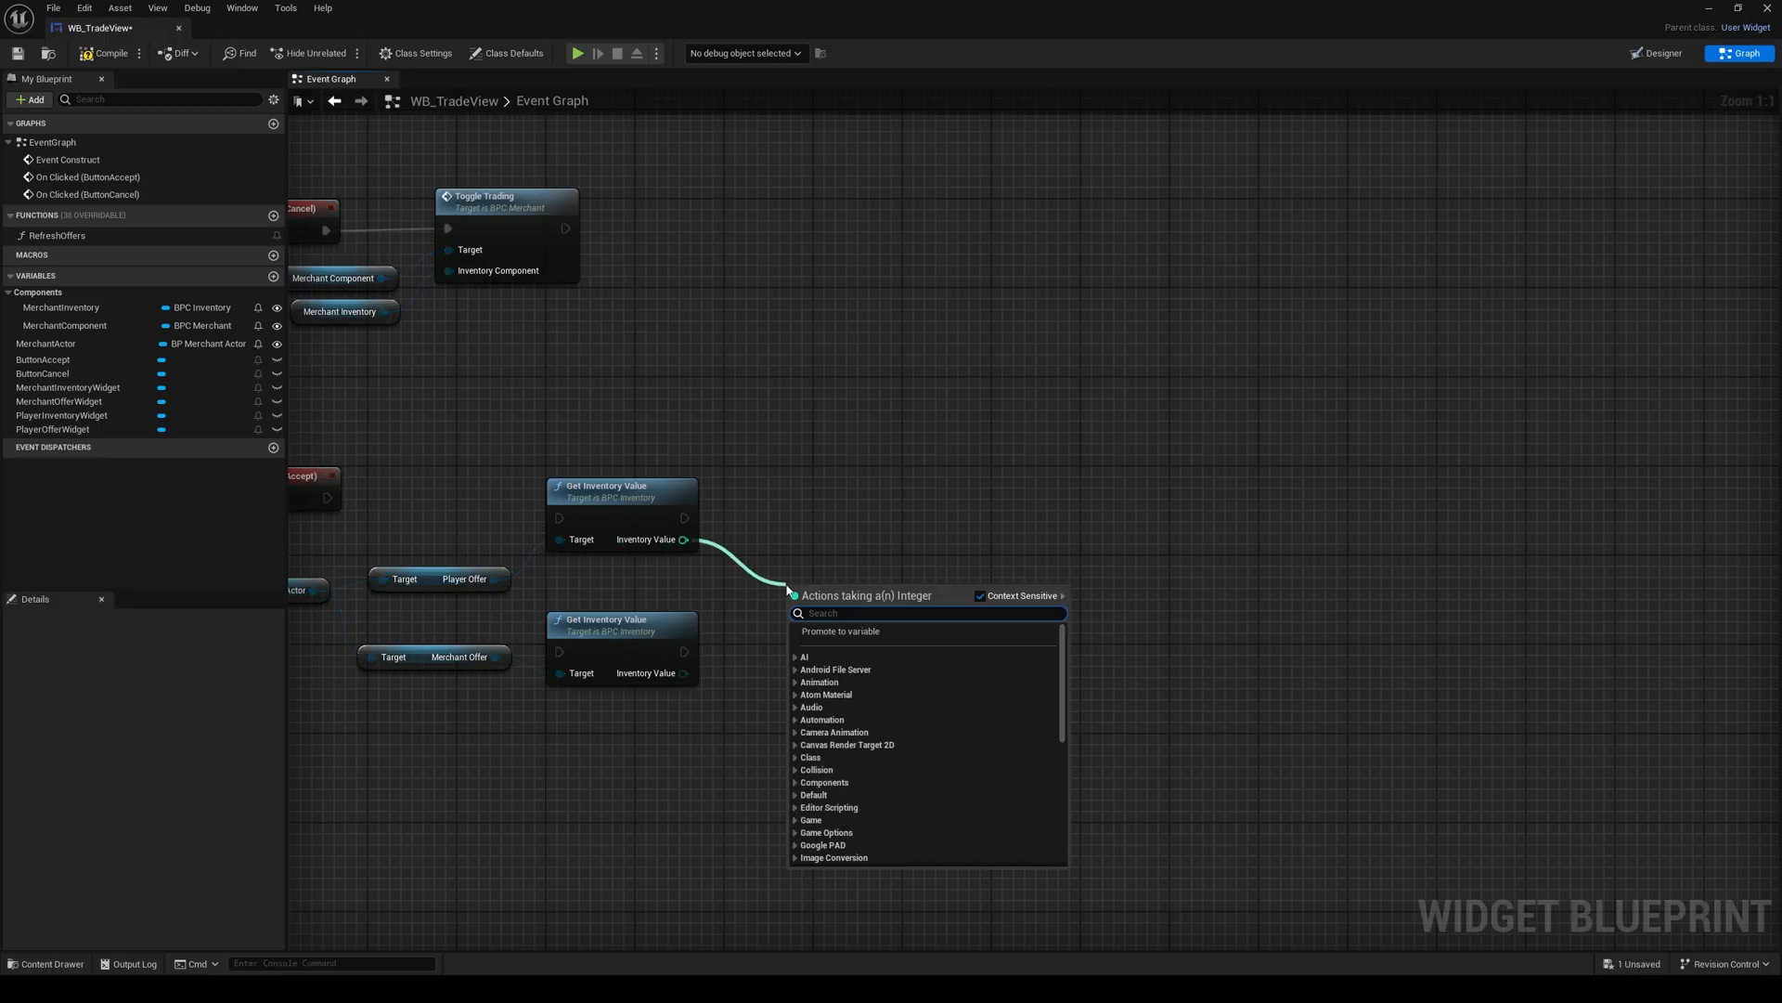
type(">=")
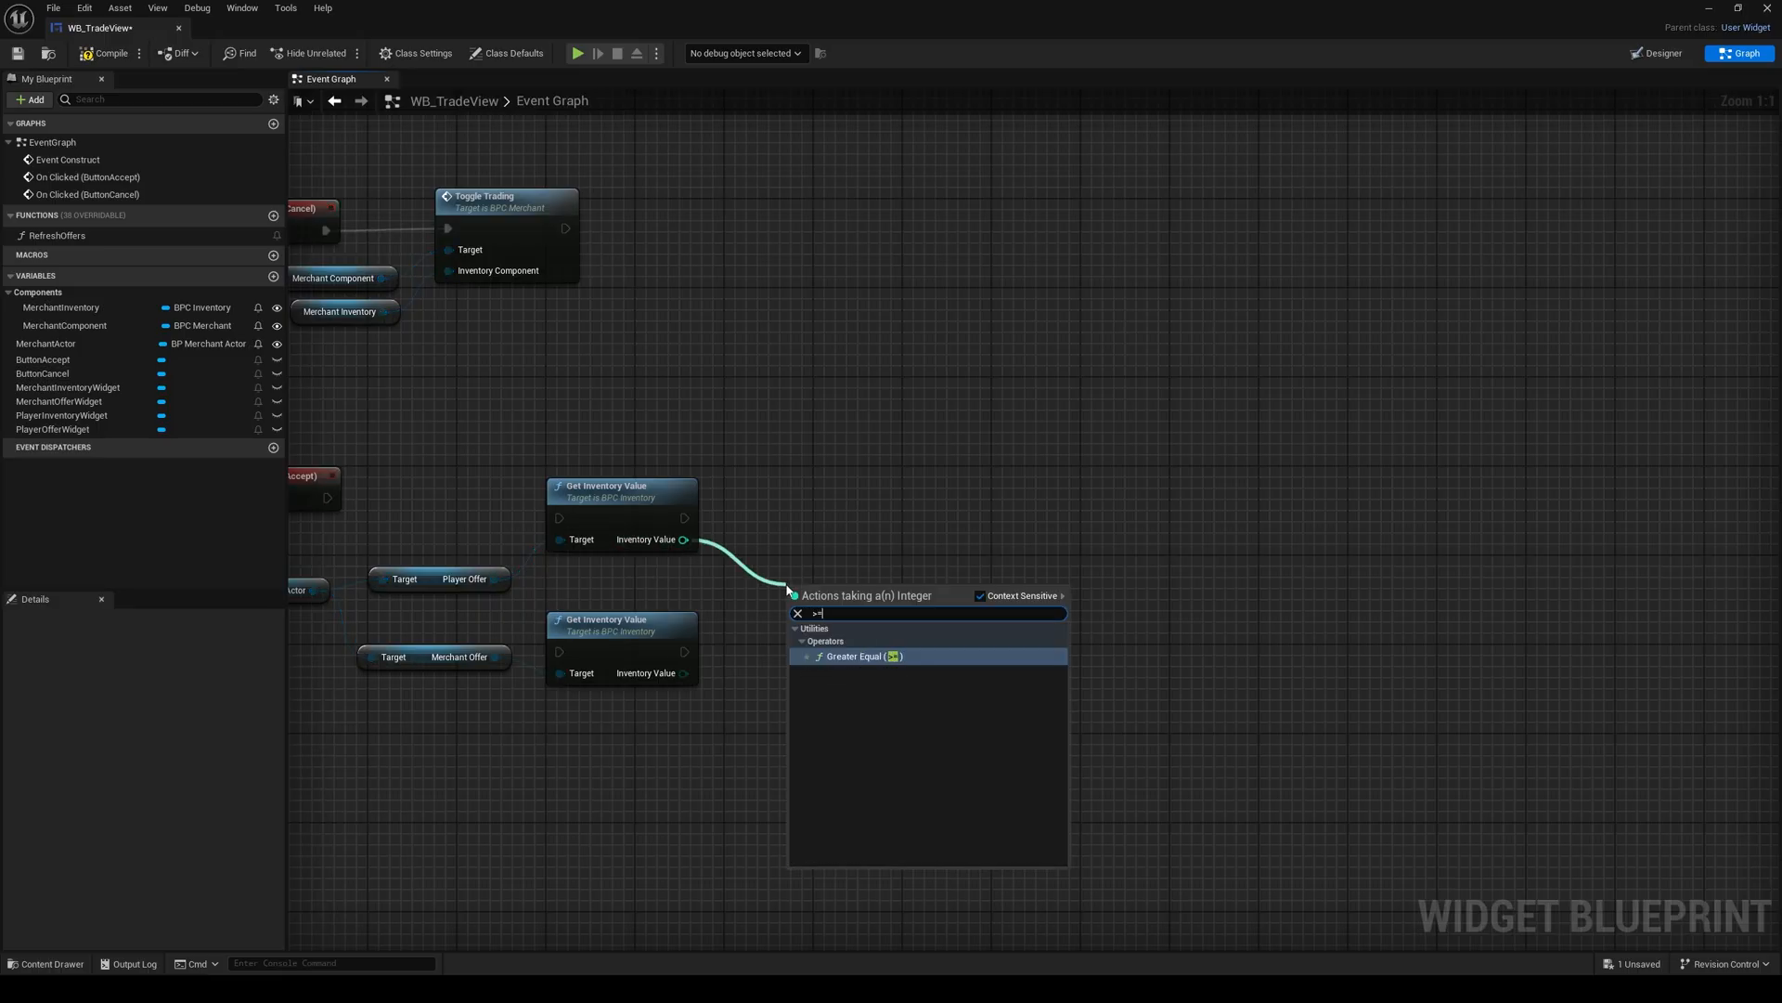
key("Return")
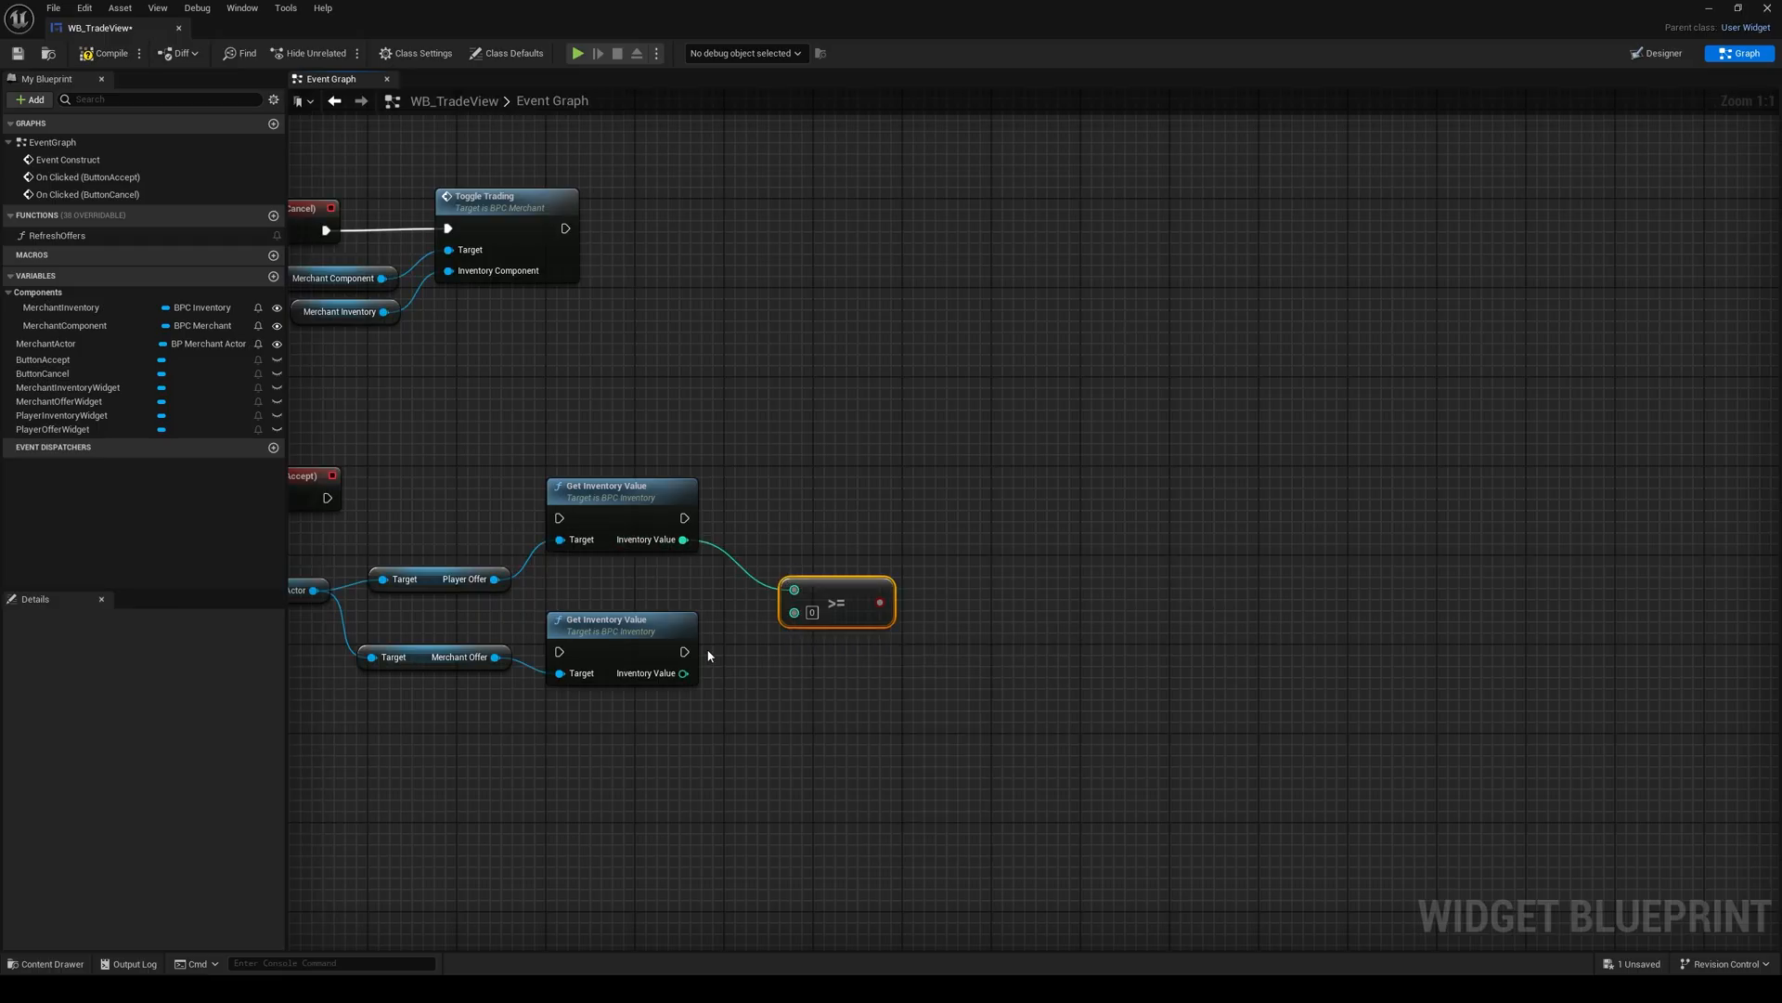
left_click_drag(683, 673, 794, 613)
right_click_drag(738, 624, 720, 669)
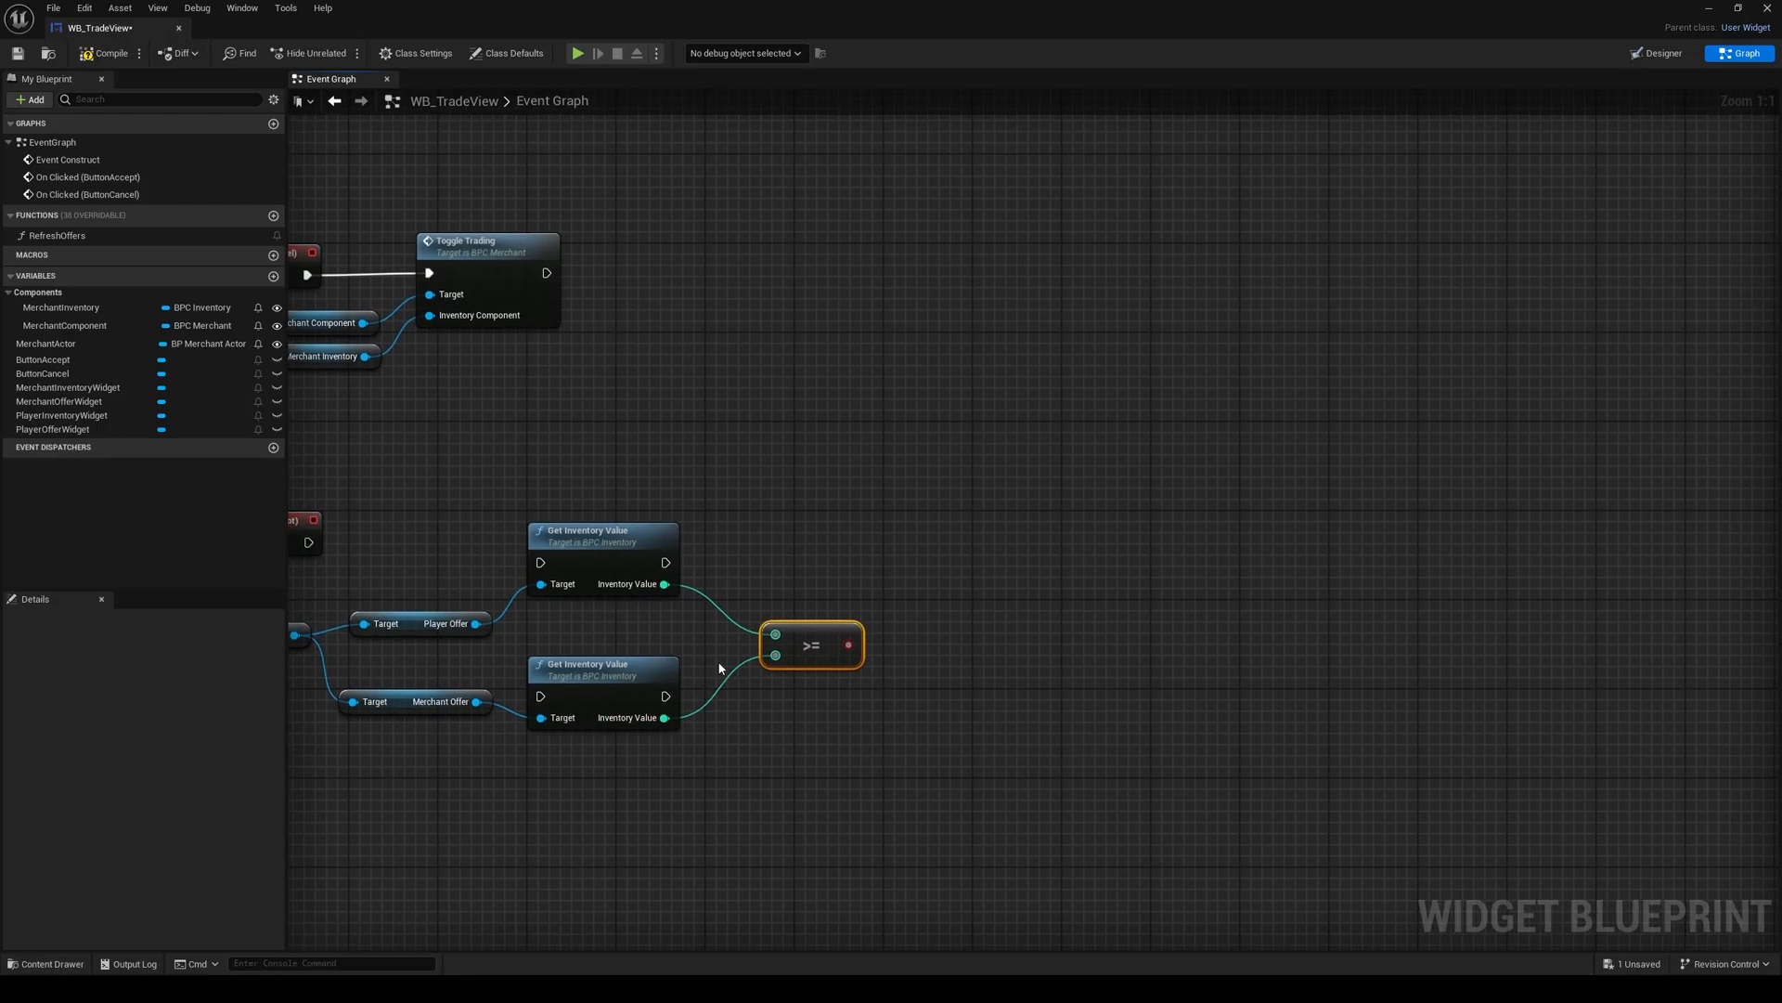
Step: Run the Player Offer value call from On Clicked (ButtonAccept), move the Merchant Offer call beside it, and group the getters beneath the event
left_click_drag(631, 684, 809, 538)
right_click_drag(500, 536, 745, 546)
left_click_drag(553, 553, 785, 572)
left_click_drag(823, 569, 721, 544)
left_click_drag(638, 639, 643, 637)
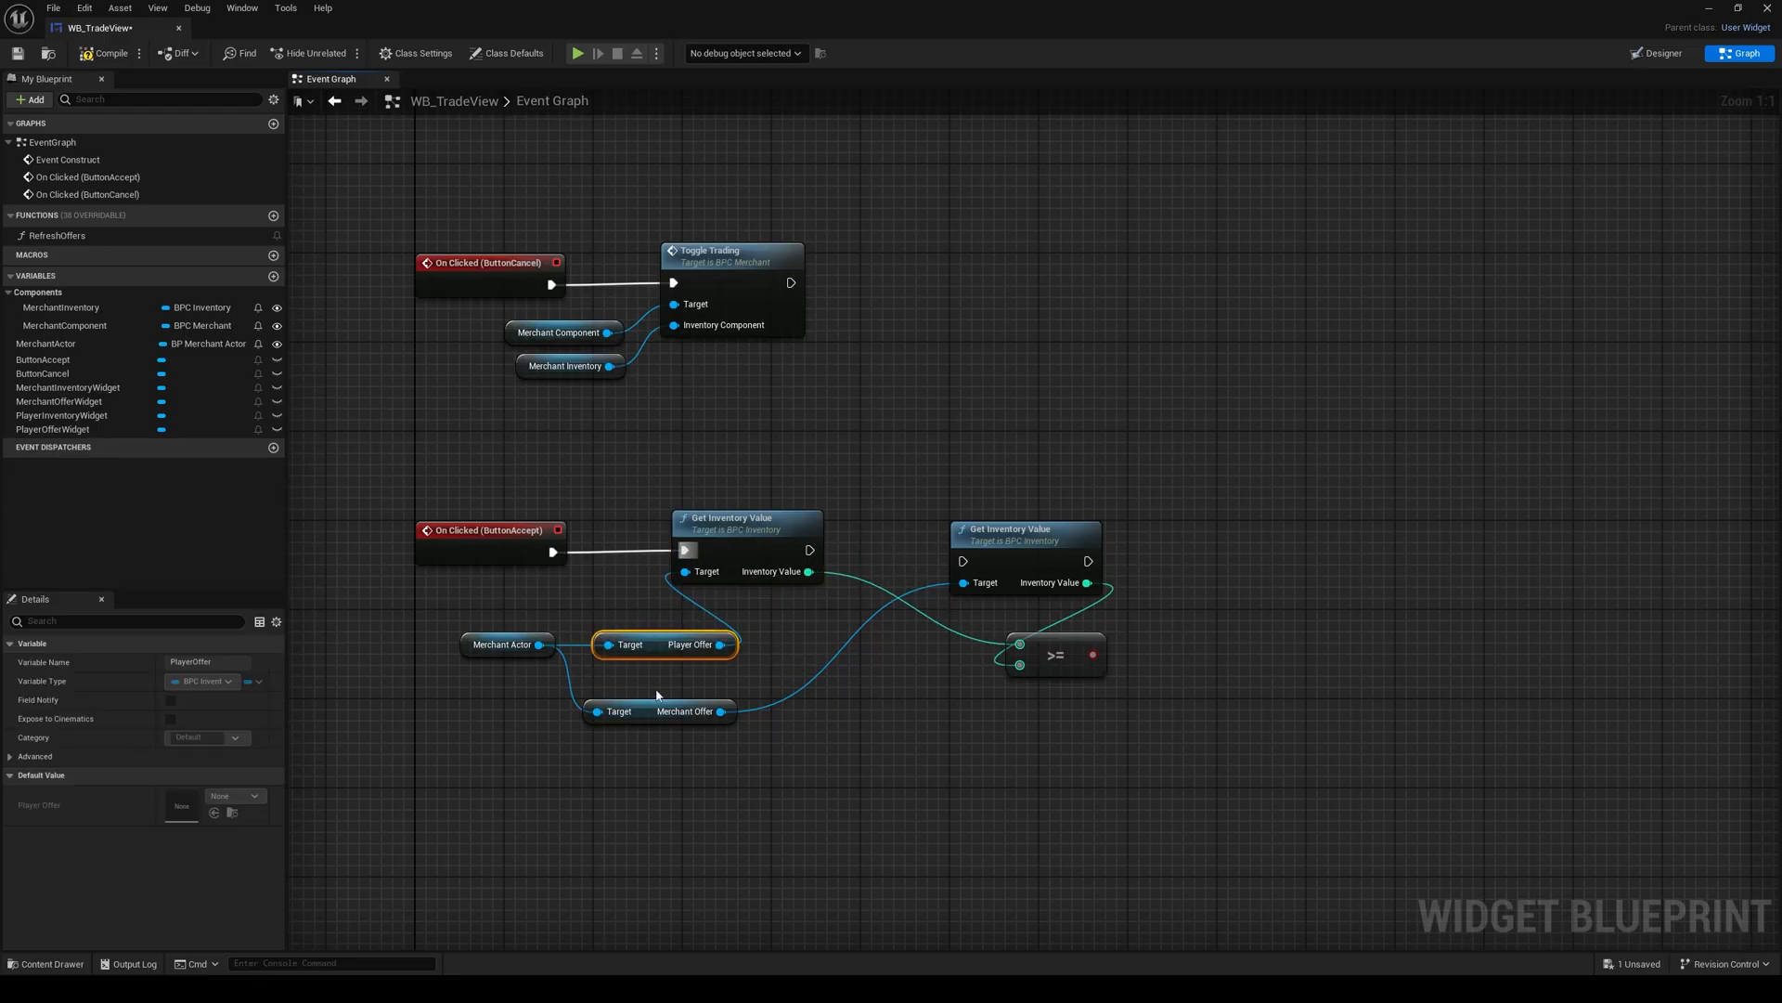
left_click_drag(655, 707, 663, 675)
left_click_drag(508, 619, 637, 620)
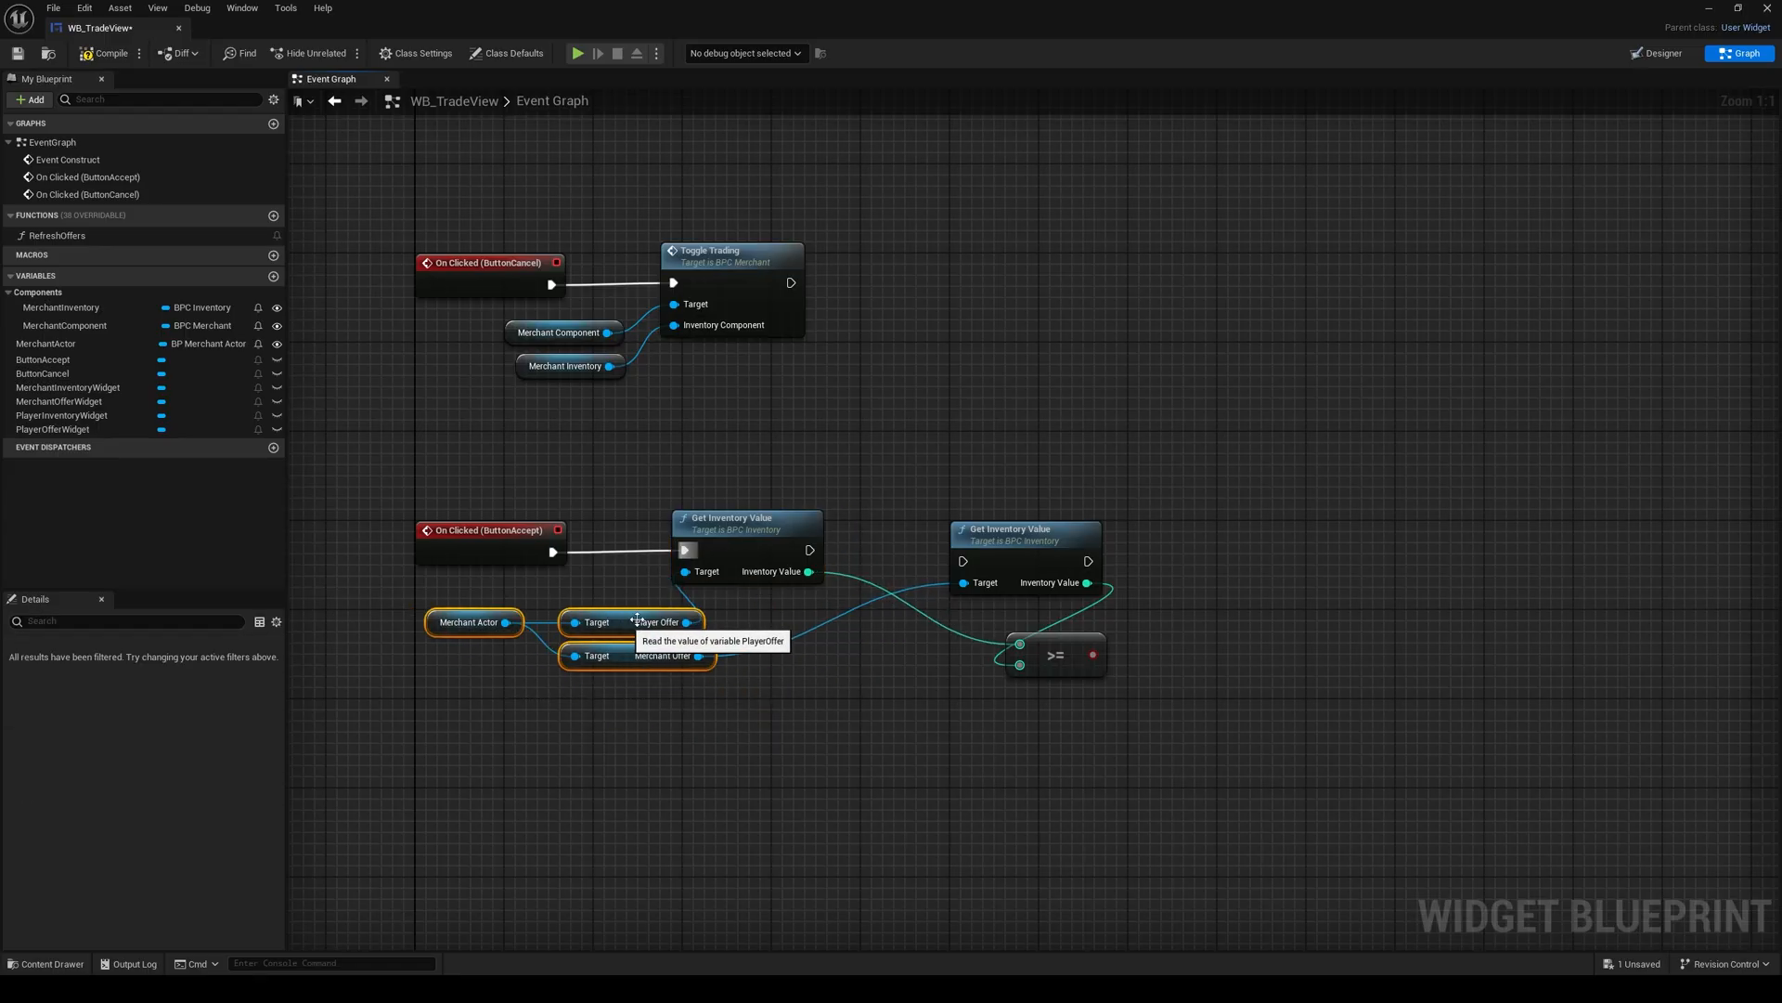
Step: Chain the Merchant Offer's Get Inventory Value after the Player Offer's call and close the gap between the two nodes
left_click_drag(746, 548, 813, 549)
right_click_drag(1005, 551, 820, 554)
left_click_drag(821, 554, 875, 551)
left_click_drag(692, 555, 824, 566)
left_click_drag(876, 568, 820, 557)
Step: Place the >= node just past the second value call and route the Player Offer value through a reroute node aligned straight with its input
left_click_drag(857, 646, 958, 612)
left_click(833, 604)
double_click(833, 605)
left_click(964, 613, "shift")
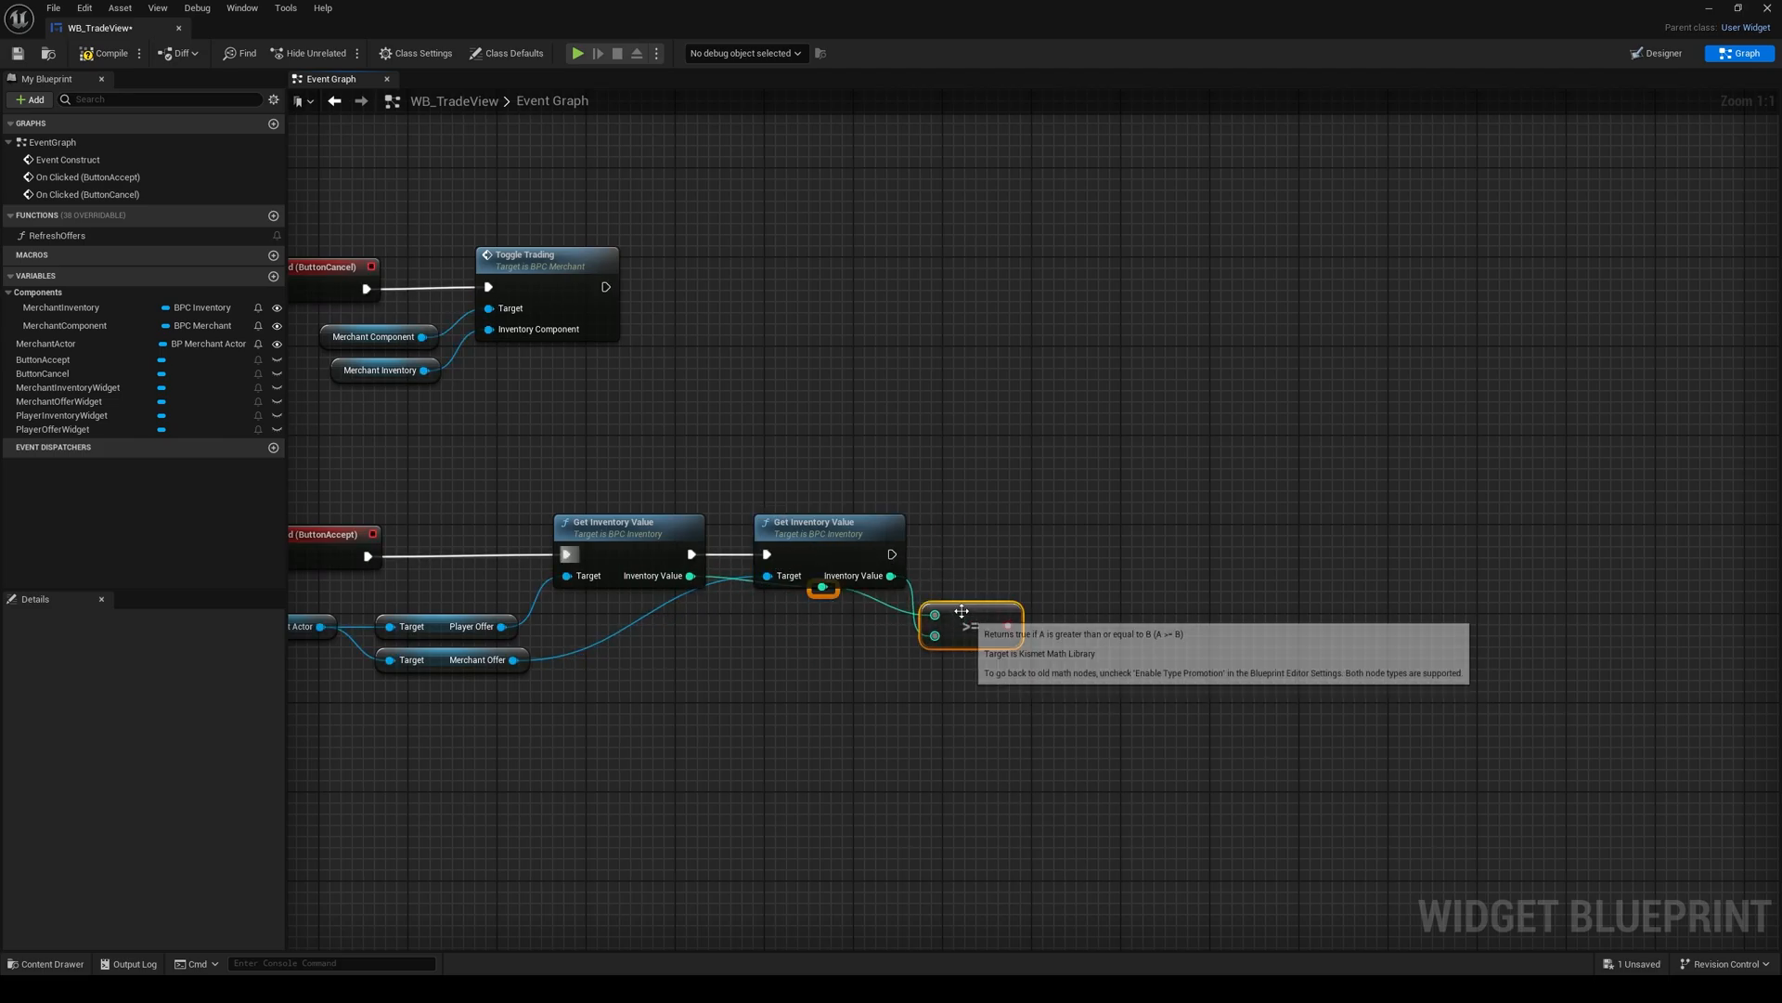
key("q")
left_click(850, 652)
key("Left")
key("Left")
key("Left")
key("Left")
key("Left")
key("Left")
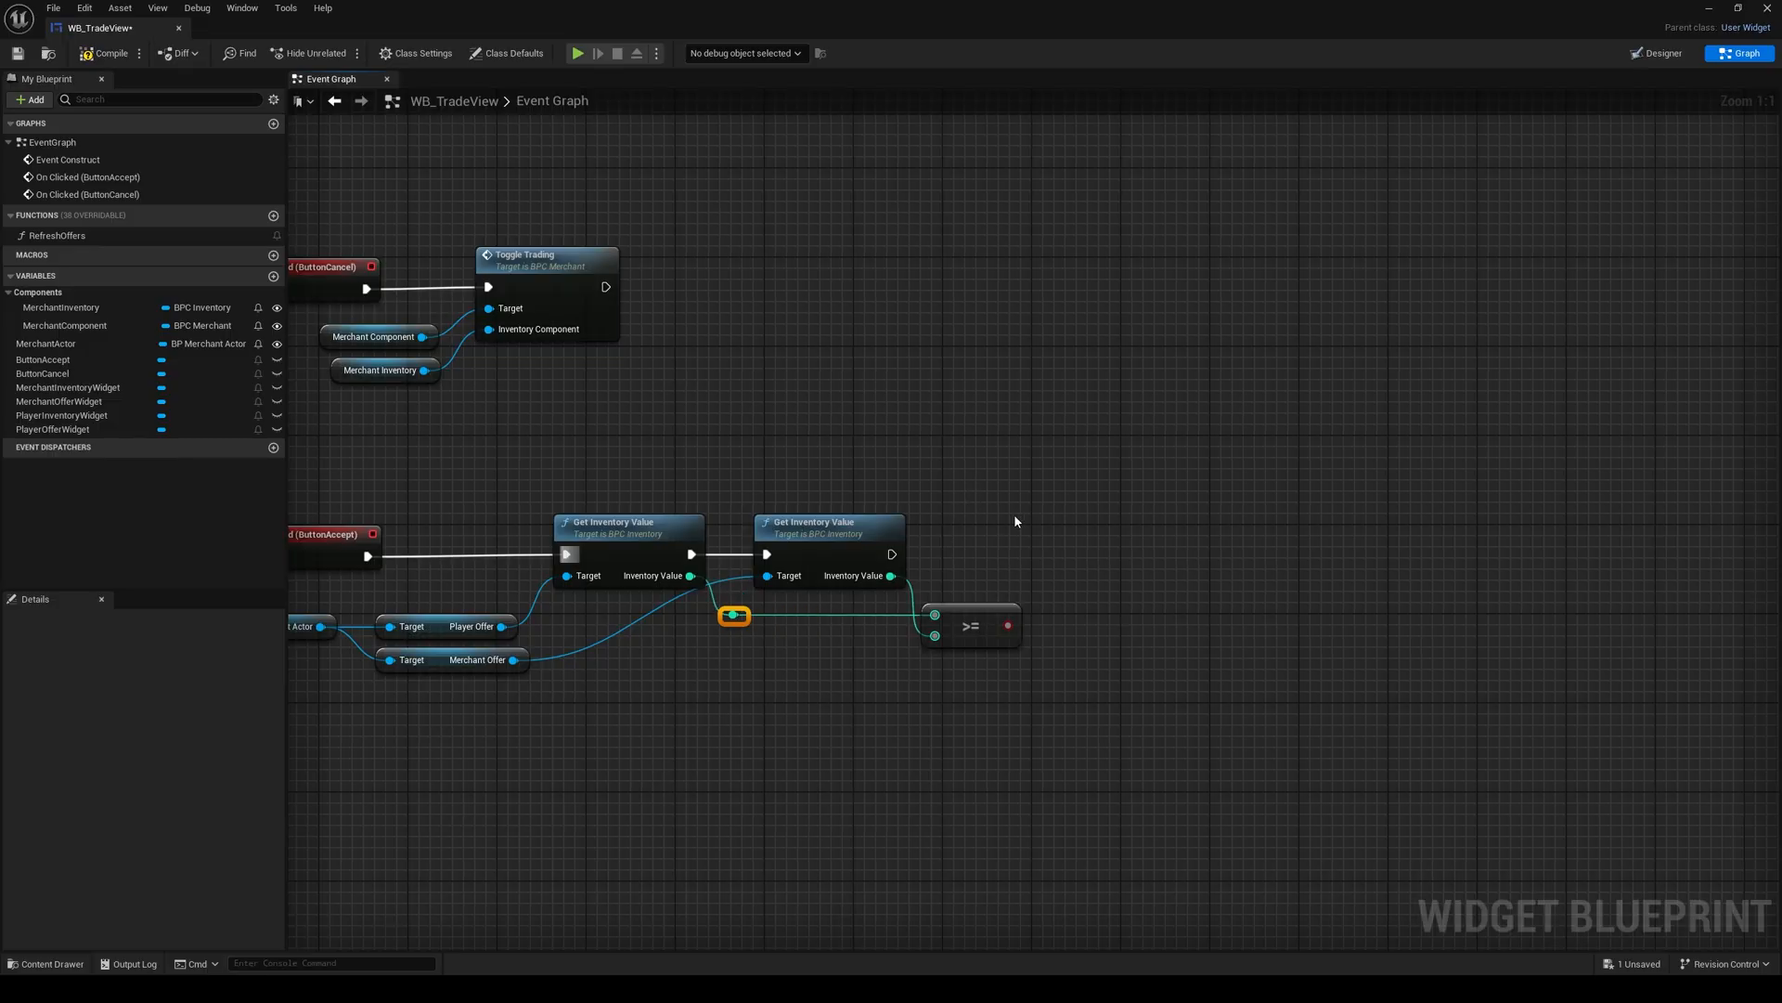
Step: Add a Branch after the second Get Inventory Value call and use the >= result as its Condition
right_click_drag(1036, 522, 875, 532)
left_click(876, 532)
left_click(905, 553)
left_click_drag(847, 634, 865, 573)
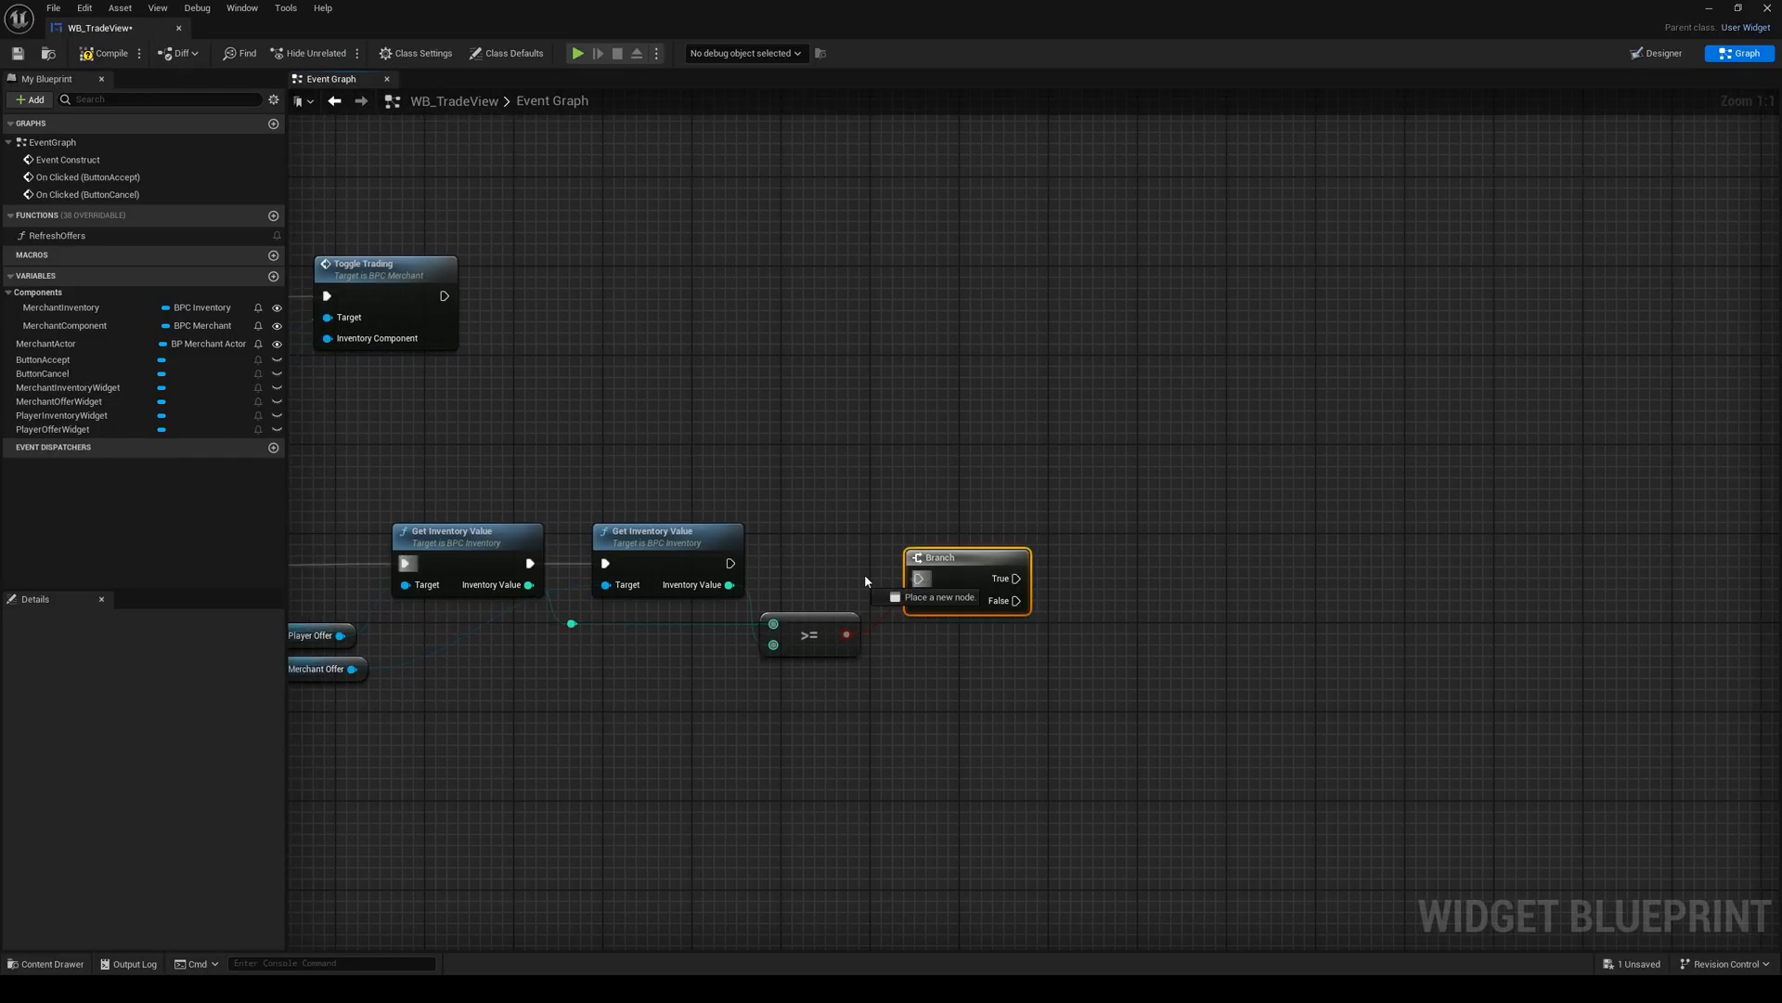
left_click_drag(735, 569, 734, 567)
left_click_drag(942, 566, 918, 549)
right_click_drag(904, 619, 678, 629)
left_click(679, 630)
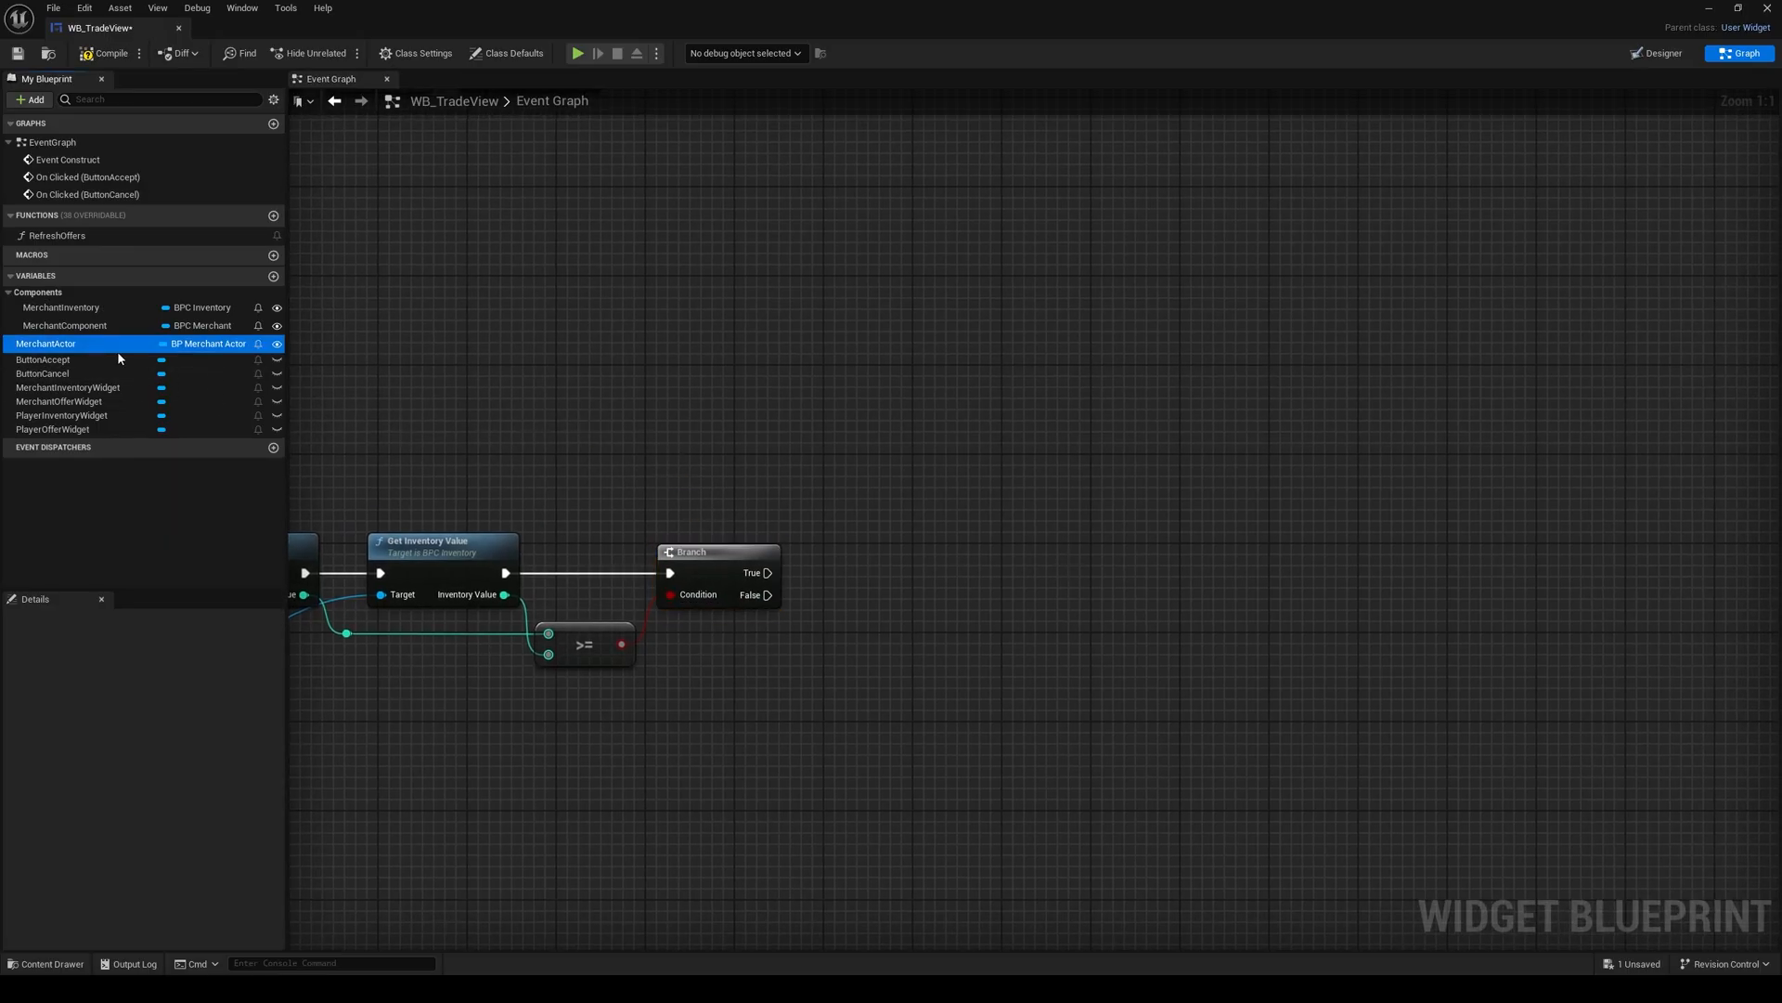
Step: Call Trade Accepted on a MerchantActor getter from the Branch's True output, with the getter placed just above the Branch
left_click_drag(118, 351, 843, 518)
type("t")
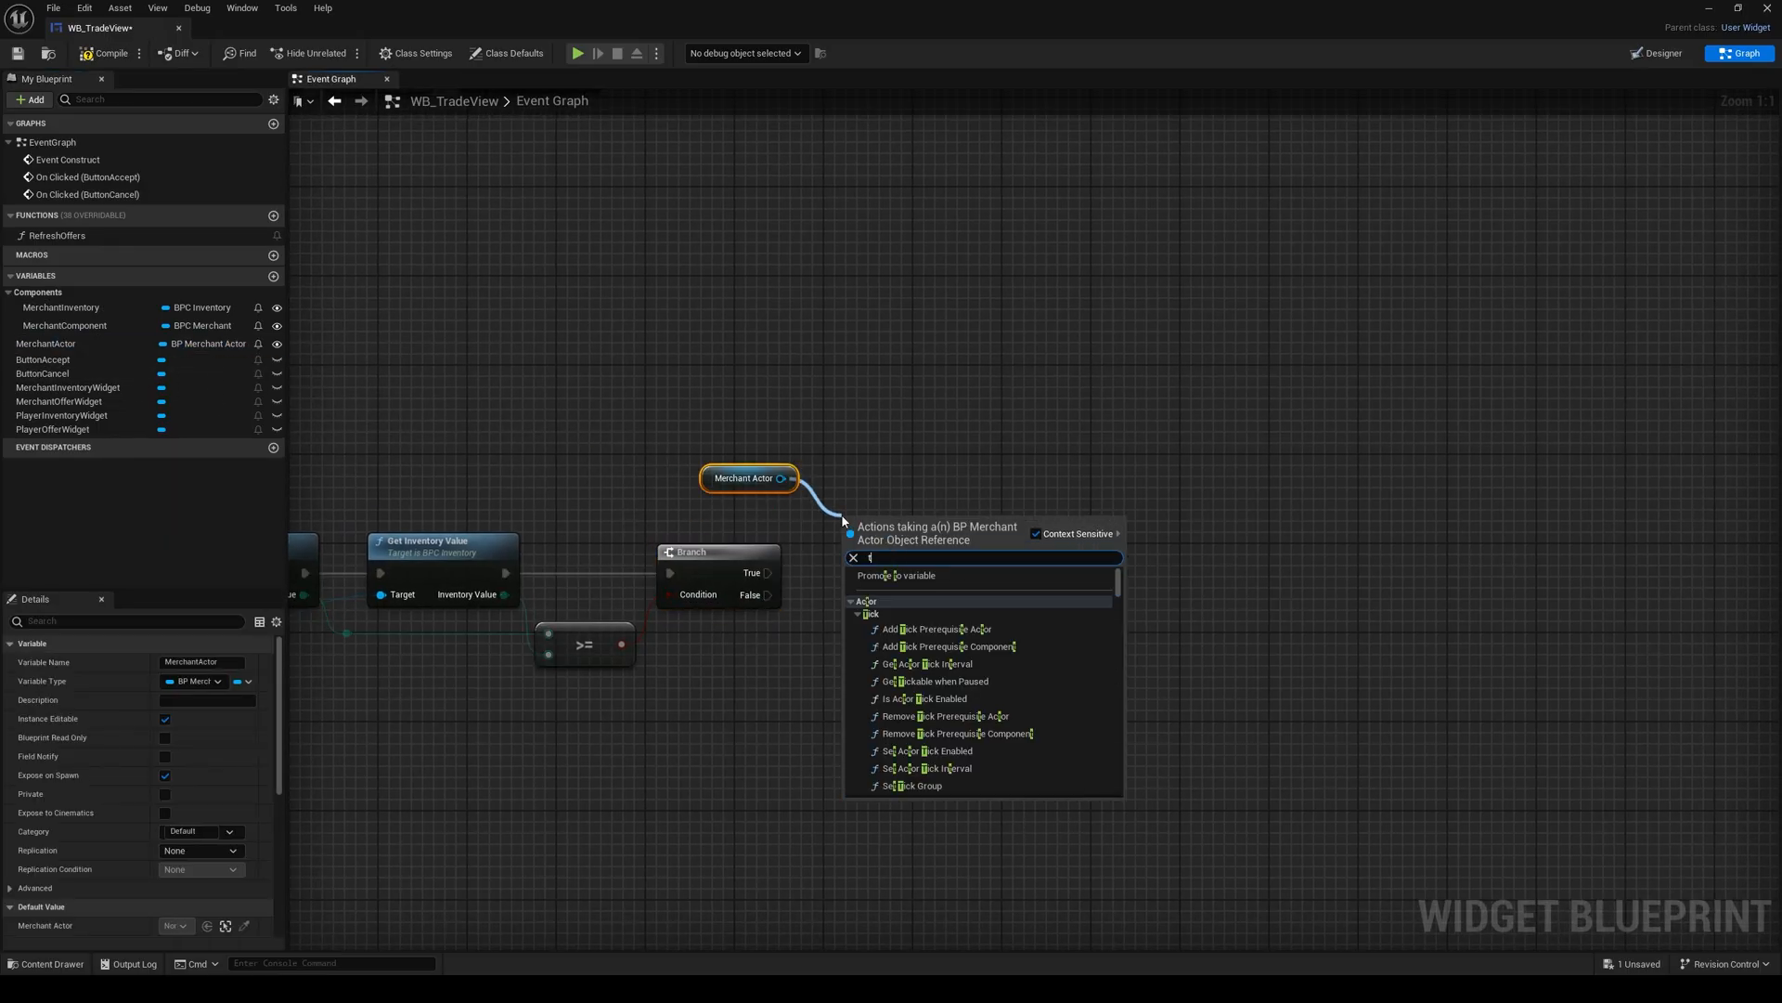
type("rade")
key("Up")
key("Return")
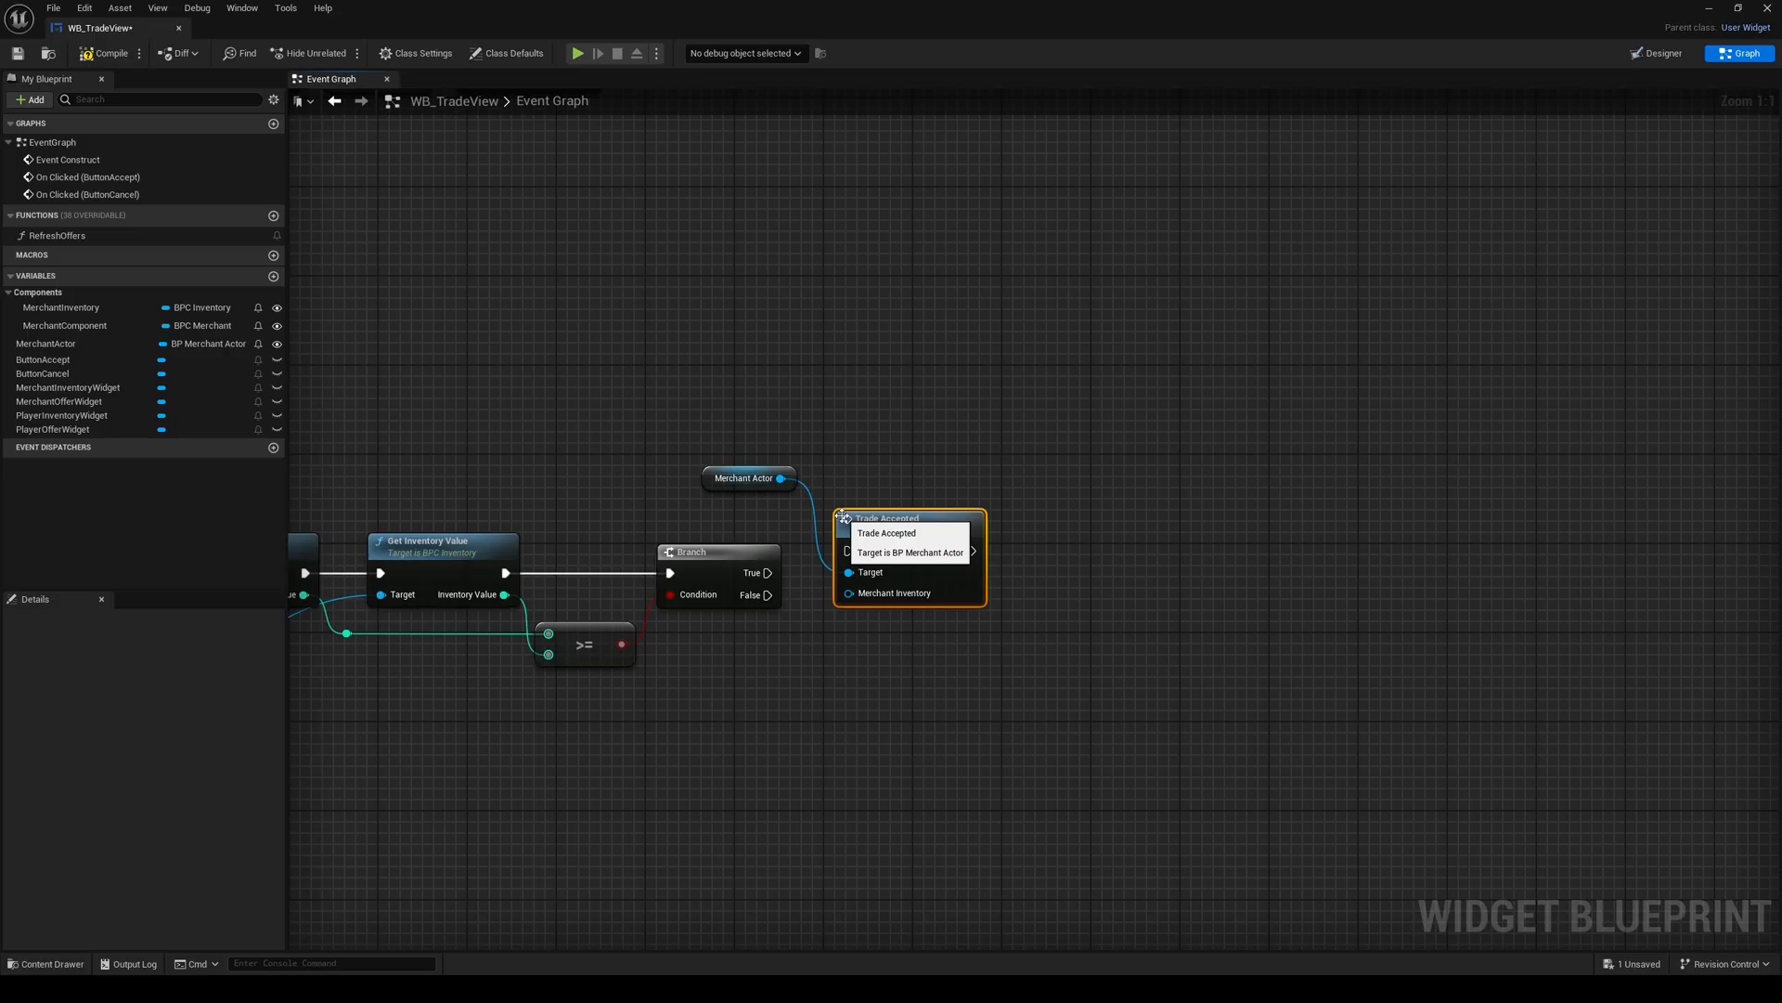
left_click_drag(872, 558, 861, 581)
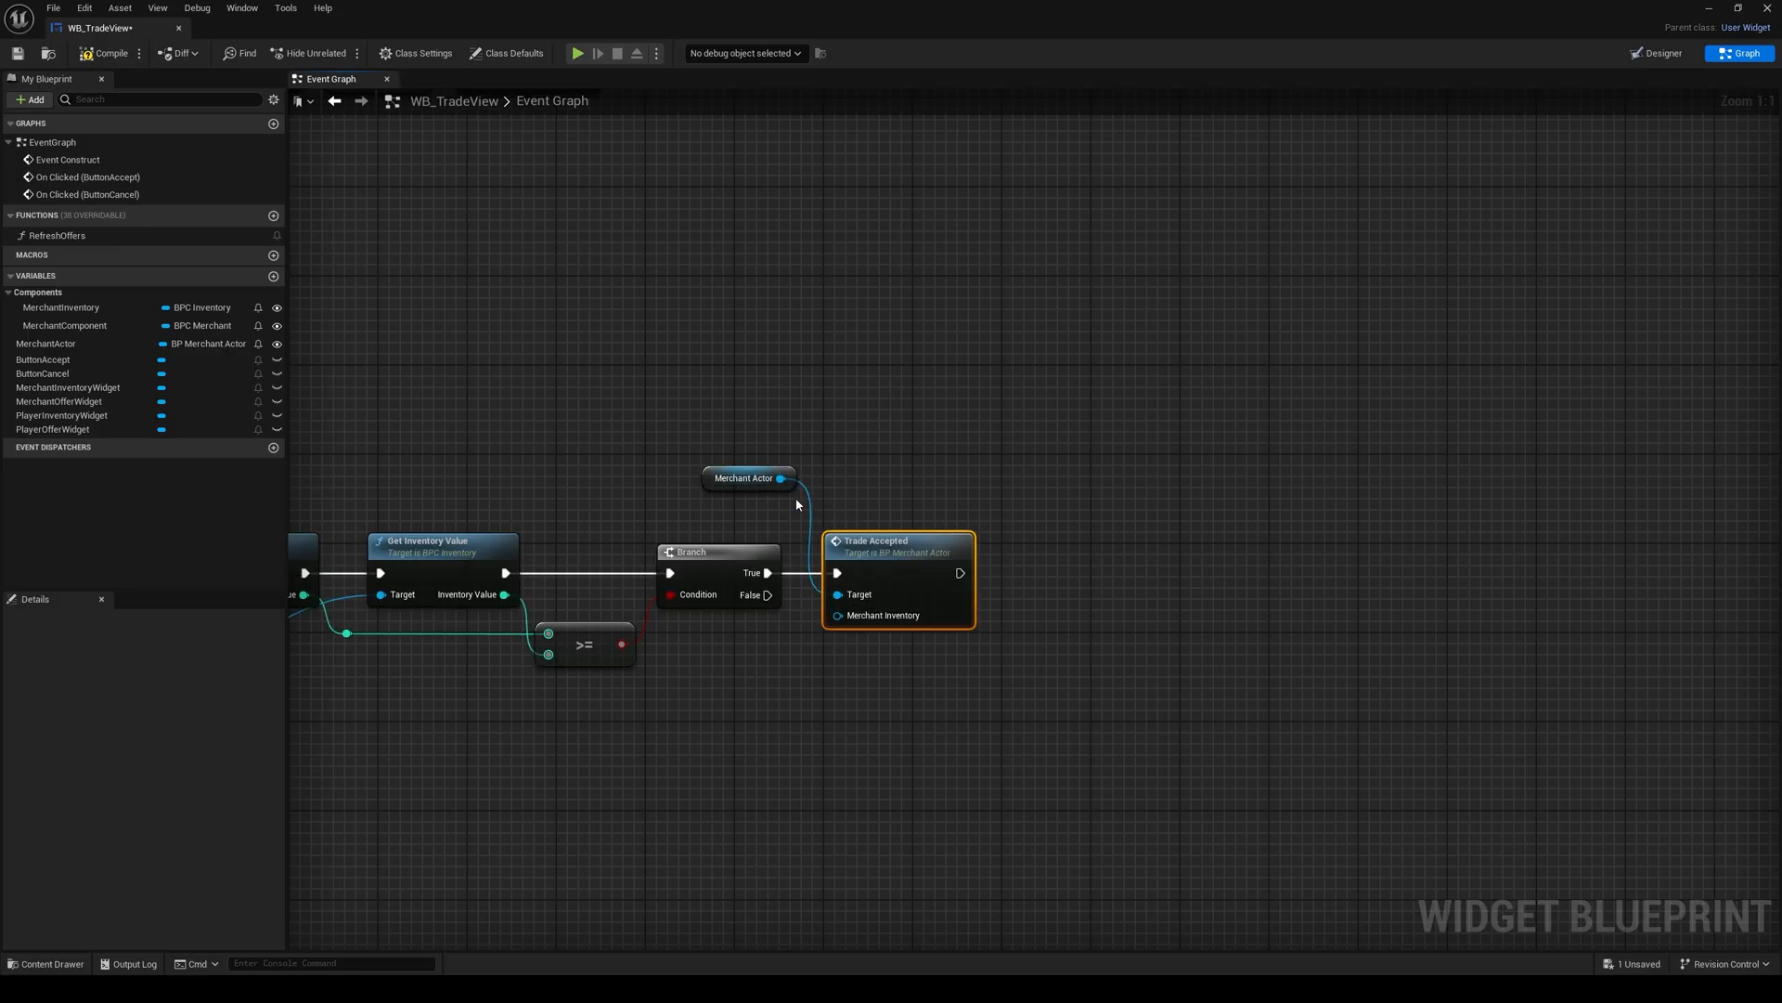
left_click_drag(727, 488, 716, 521)
left_click(788, 470)
right_click_drag(418, 416, 422, 408)
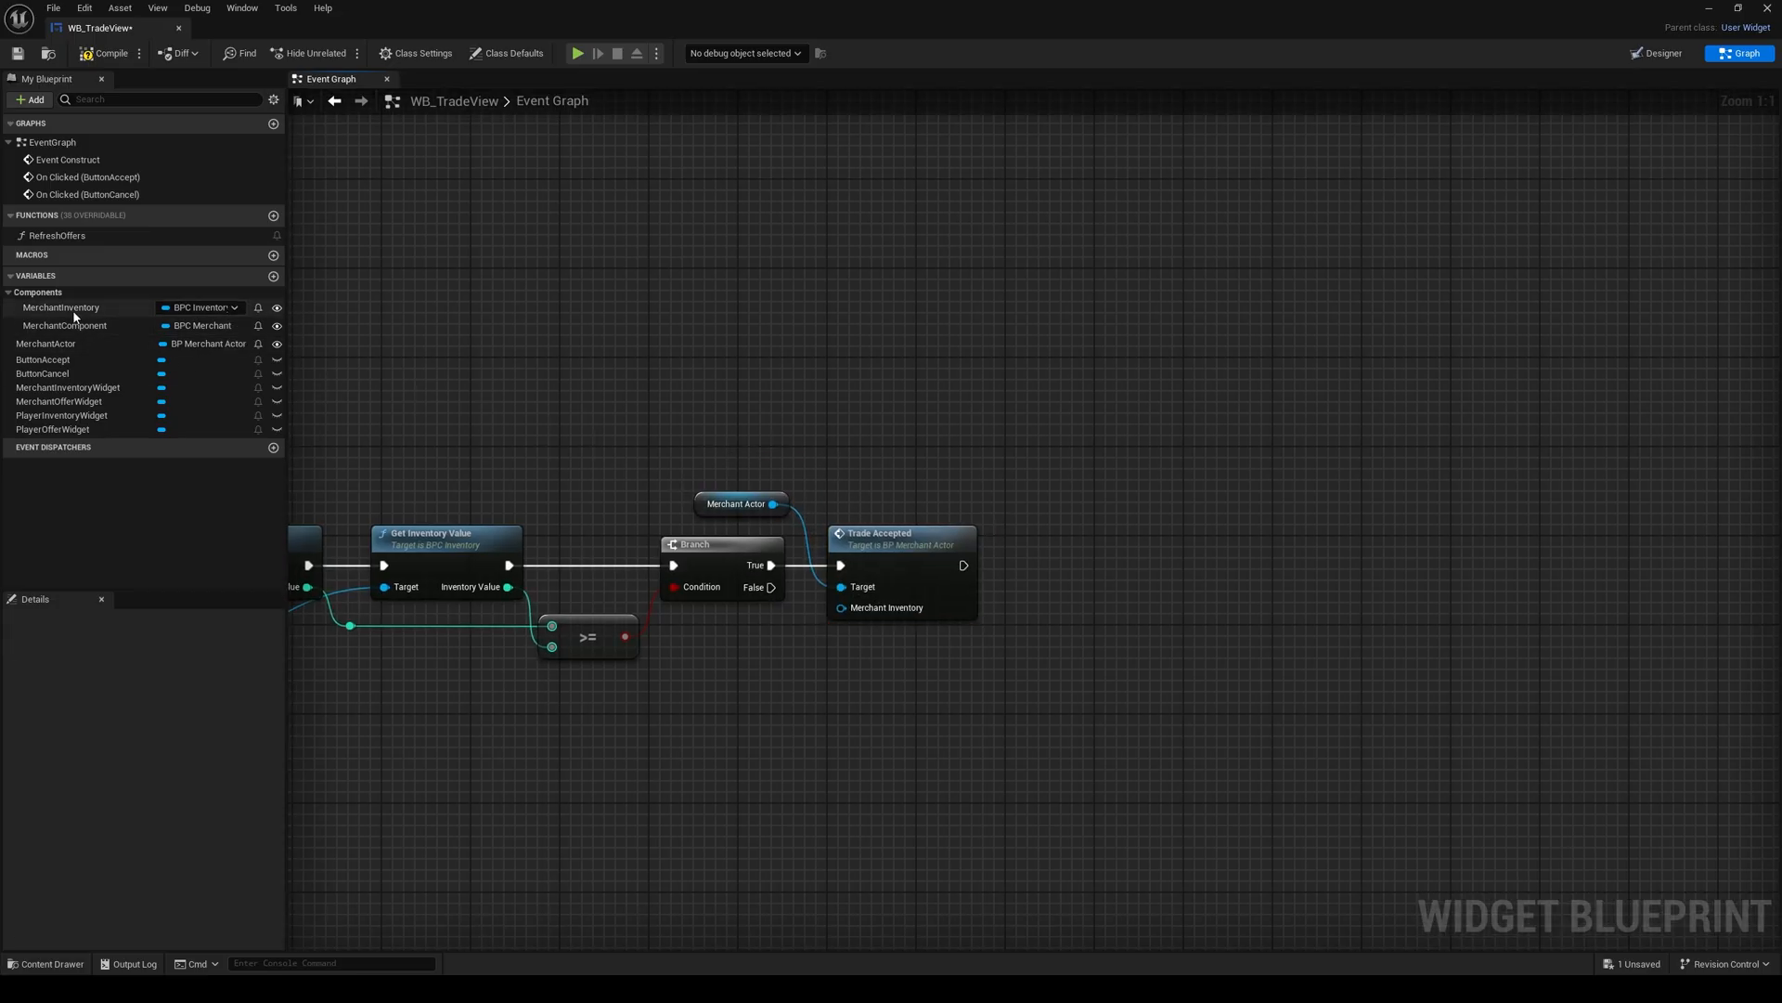
Step: Feed a MerchantInventory getter into Trade Accepted's Merchant Inventory input, then save and close WB_TradeView
left_click_drag(74, 316, 840, 615)
left_click_drag(754, 683, 753, 641)
left_click(643, 681)
scroll(643, 681, "down", 1)
right_click_drag(643, 681, 774, 482)
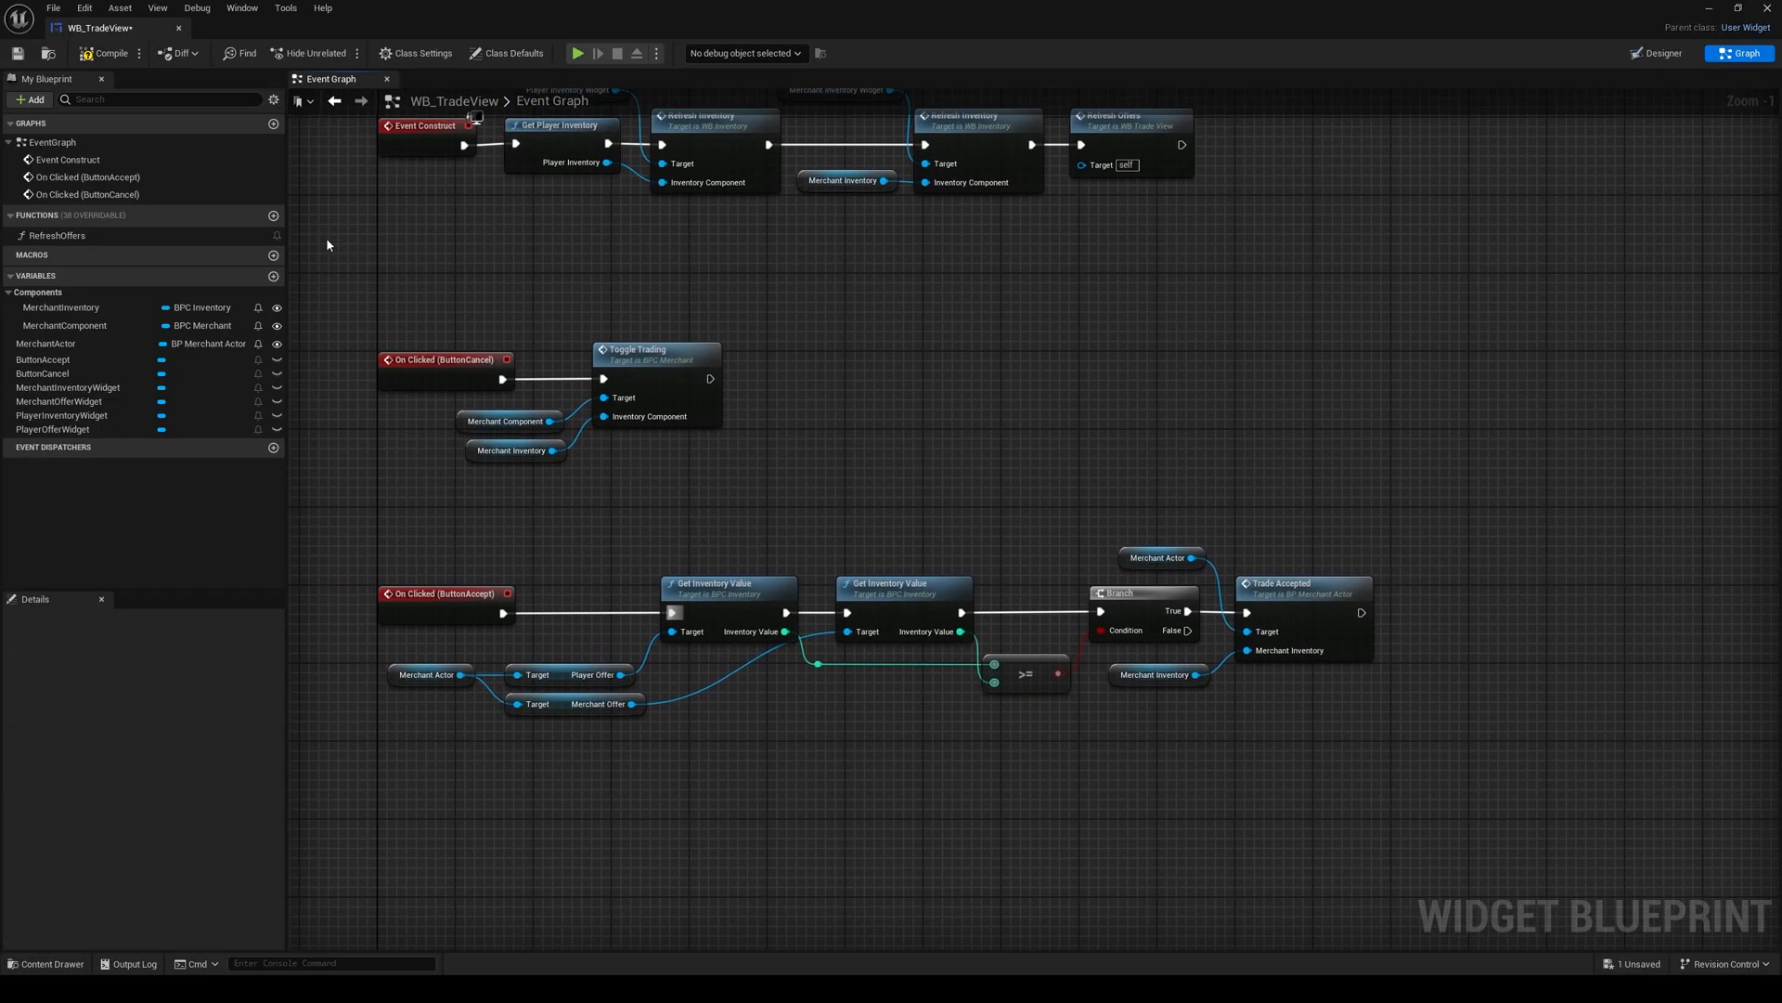
left_click(17, 53)
left_click(179, 28)
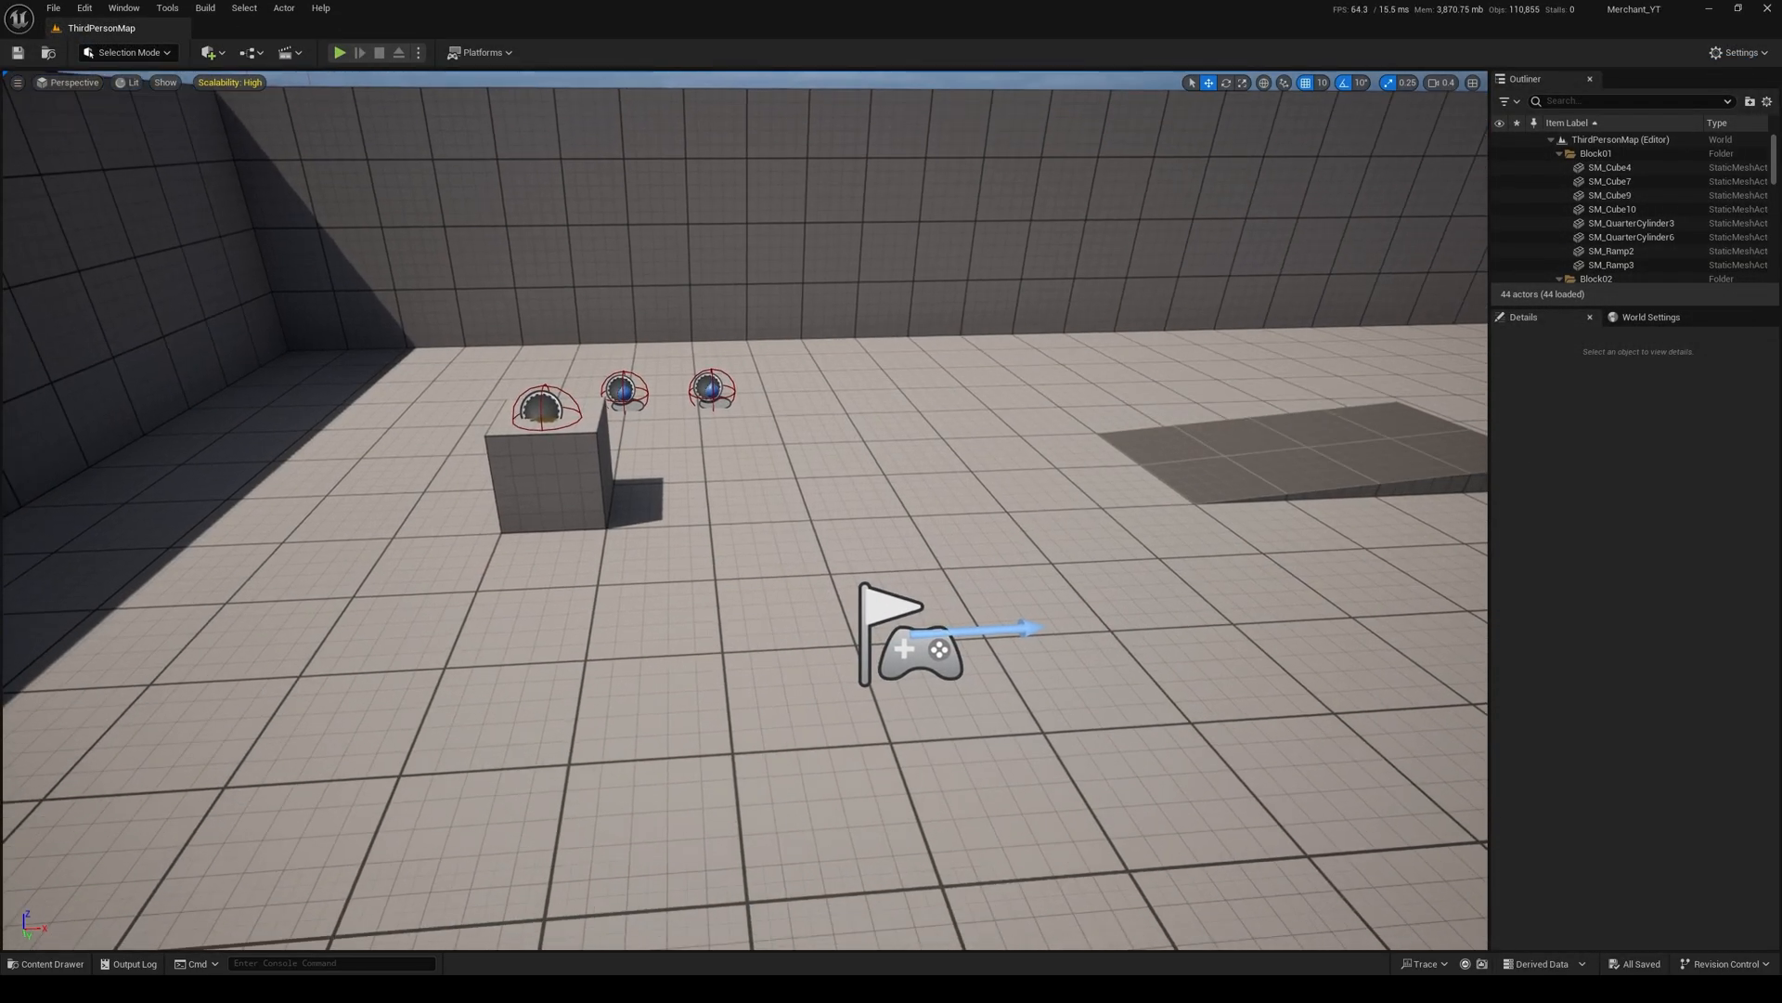
right_click_drag(568, 323, 594, 351)
key("ctrl+space")
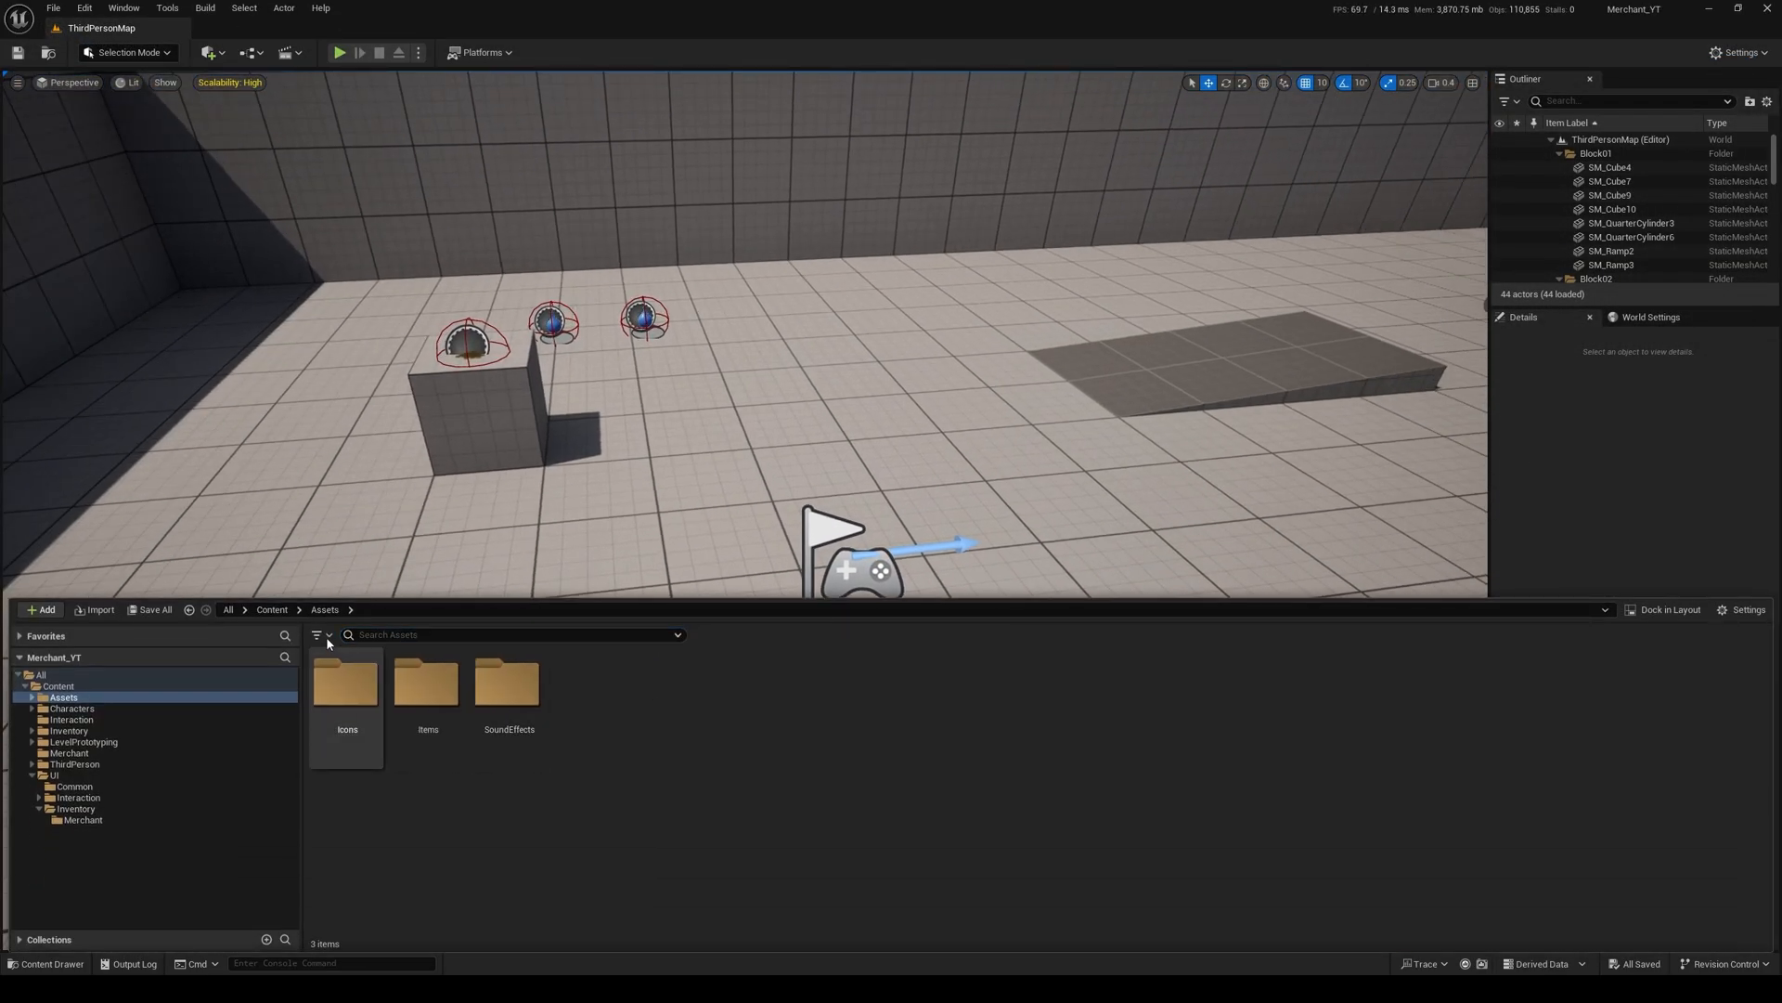
left_click(272, 610)
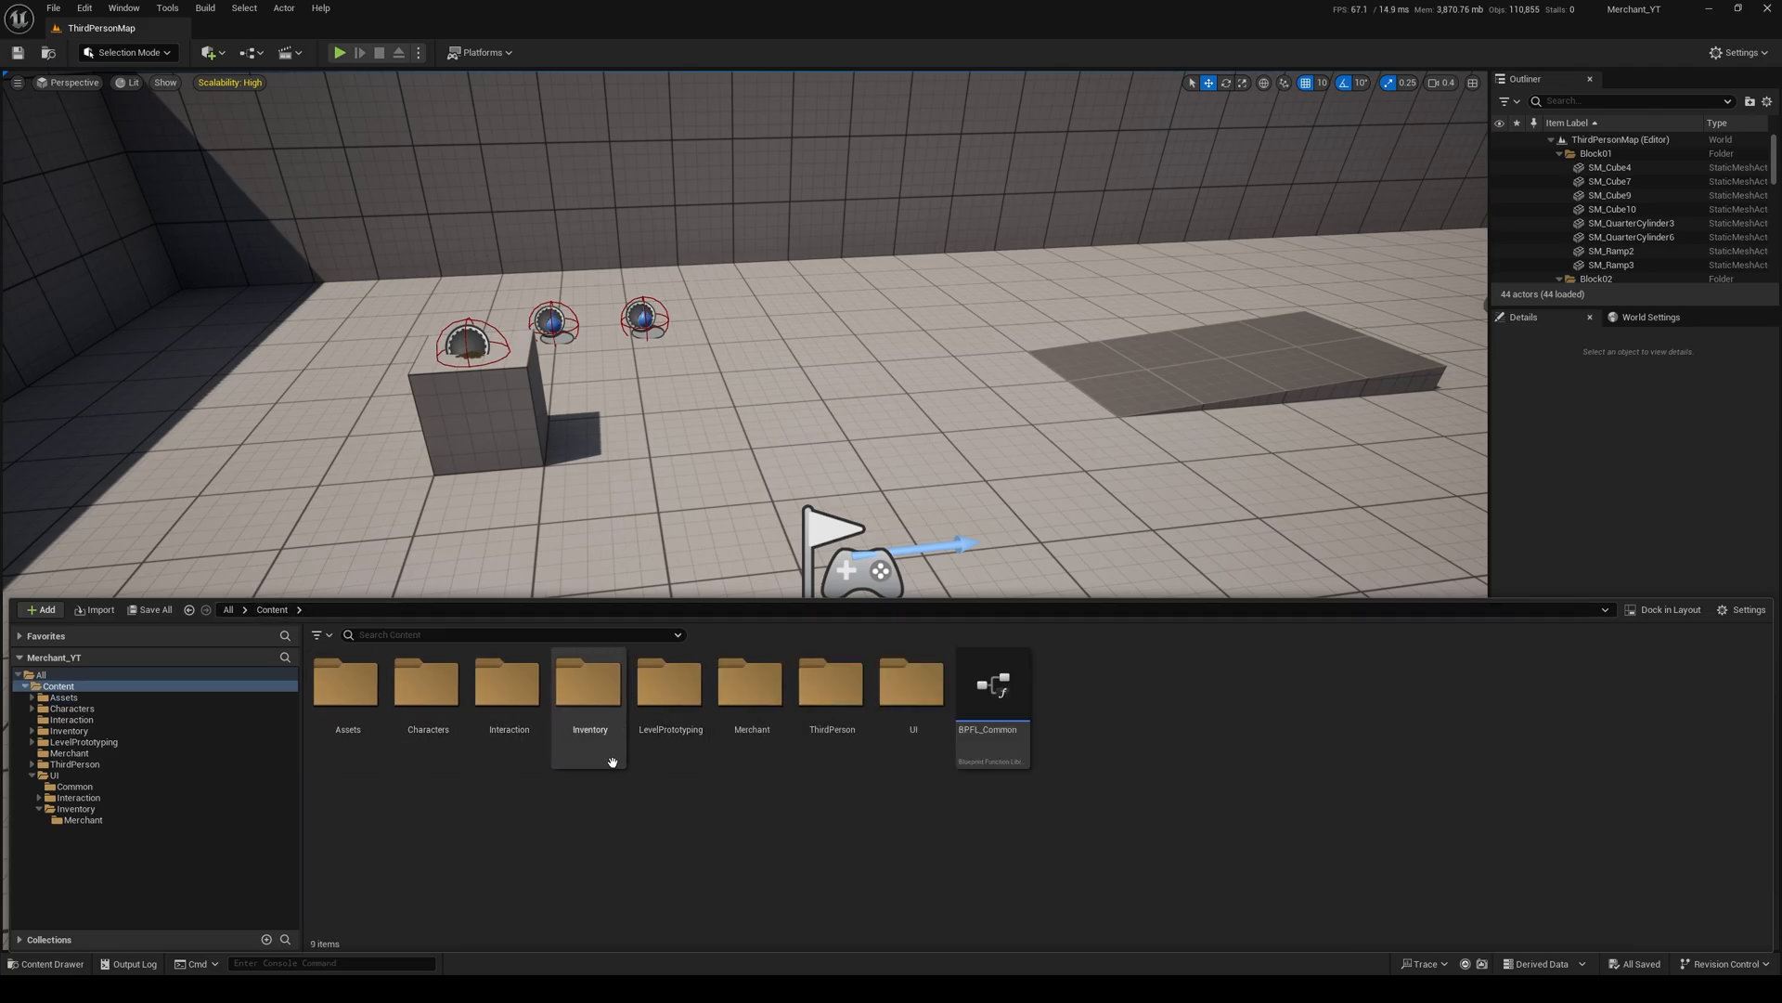
double_click(829, 706)
left_click(365, 708)
double_click(365, 707)
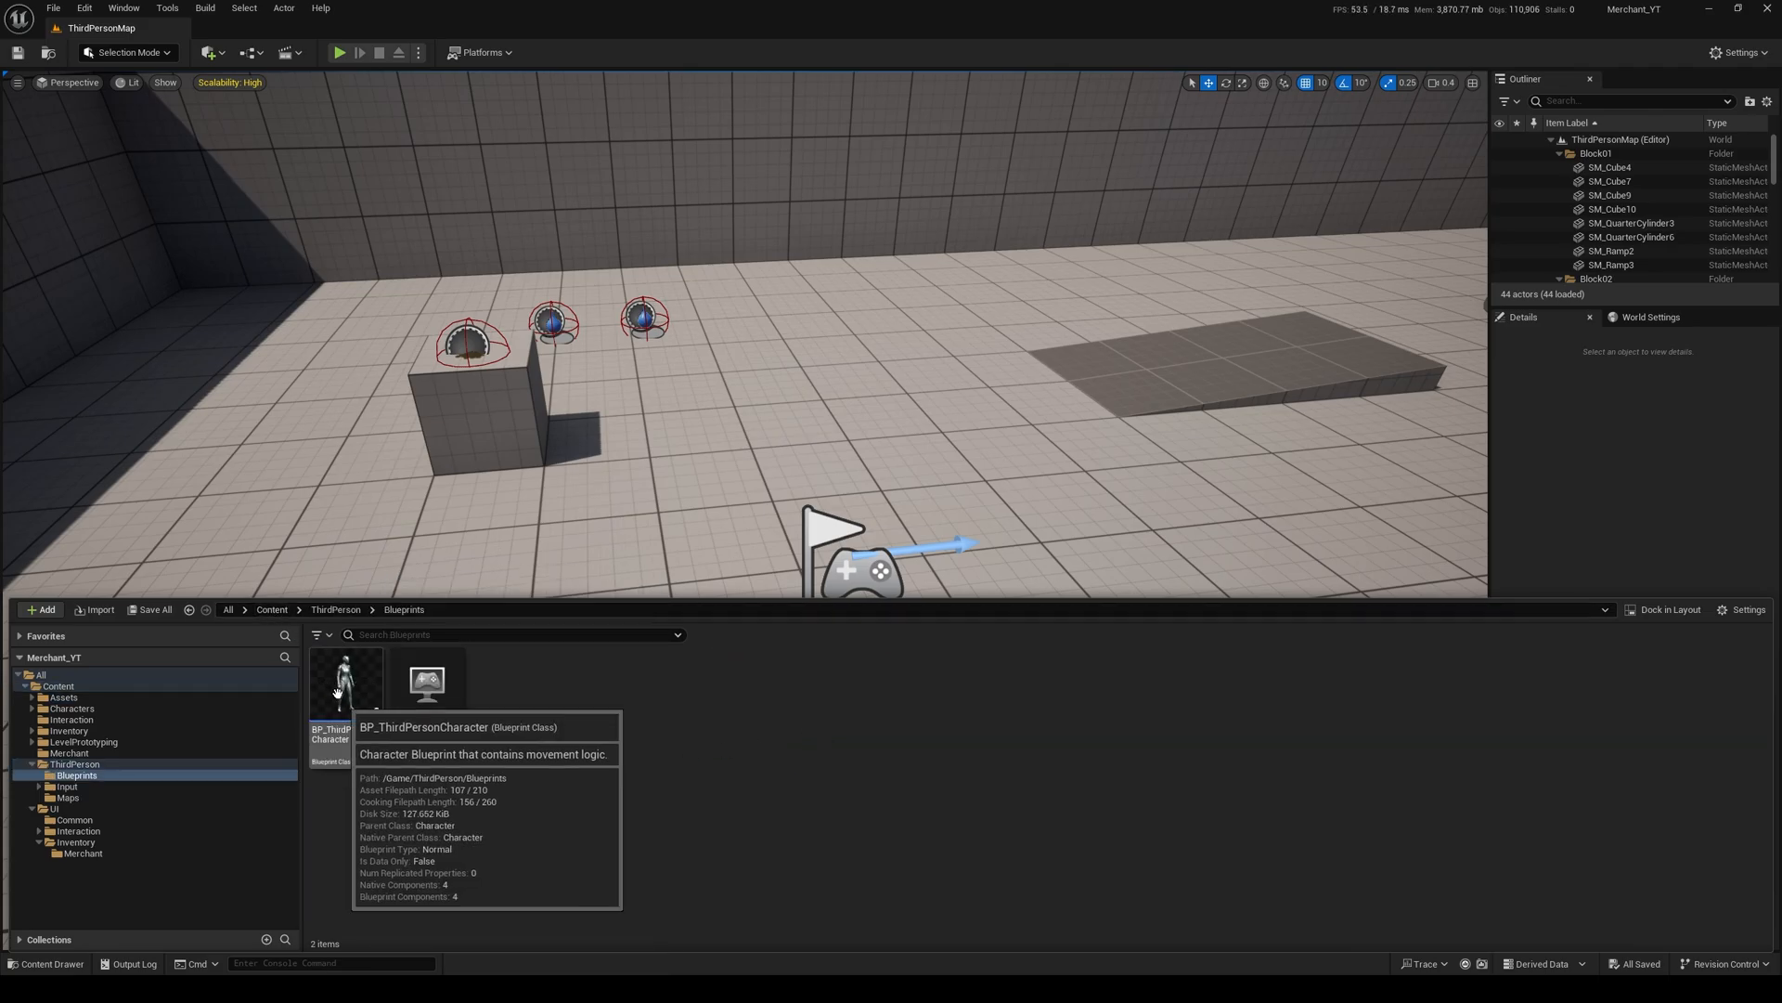
left_click_drag(352, 691, 865, 319)
key("e")
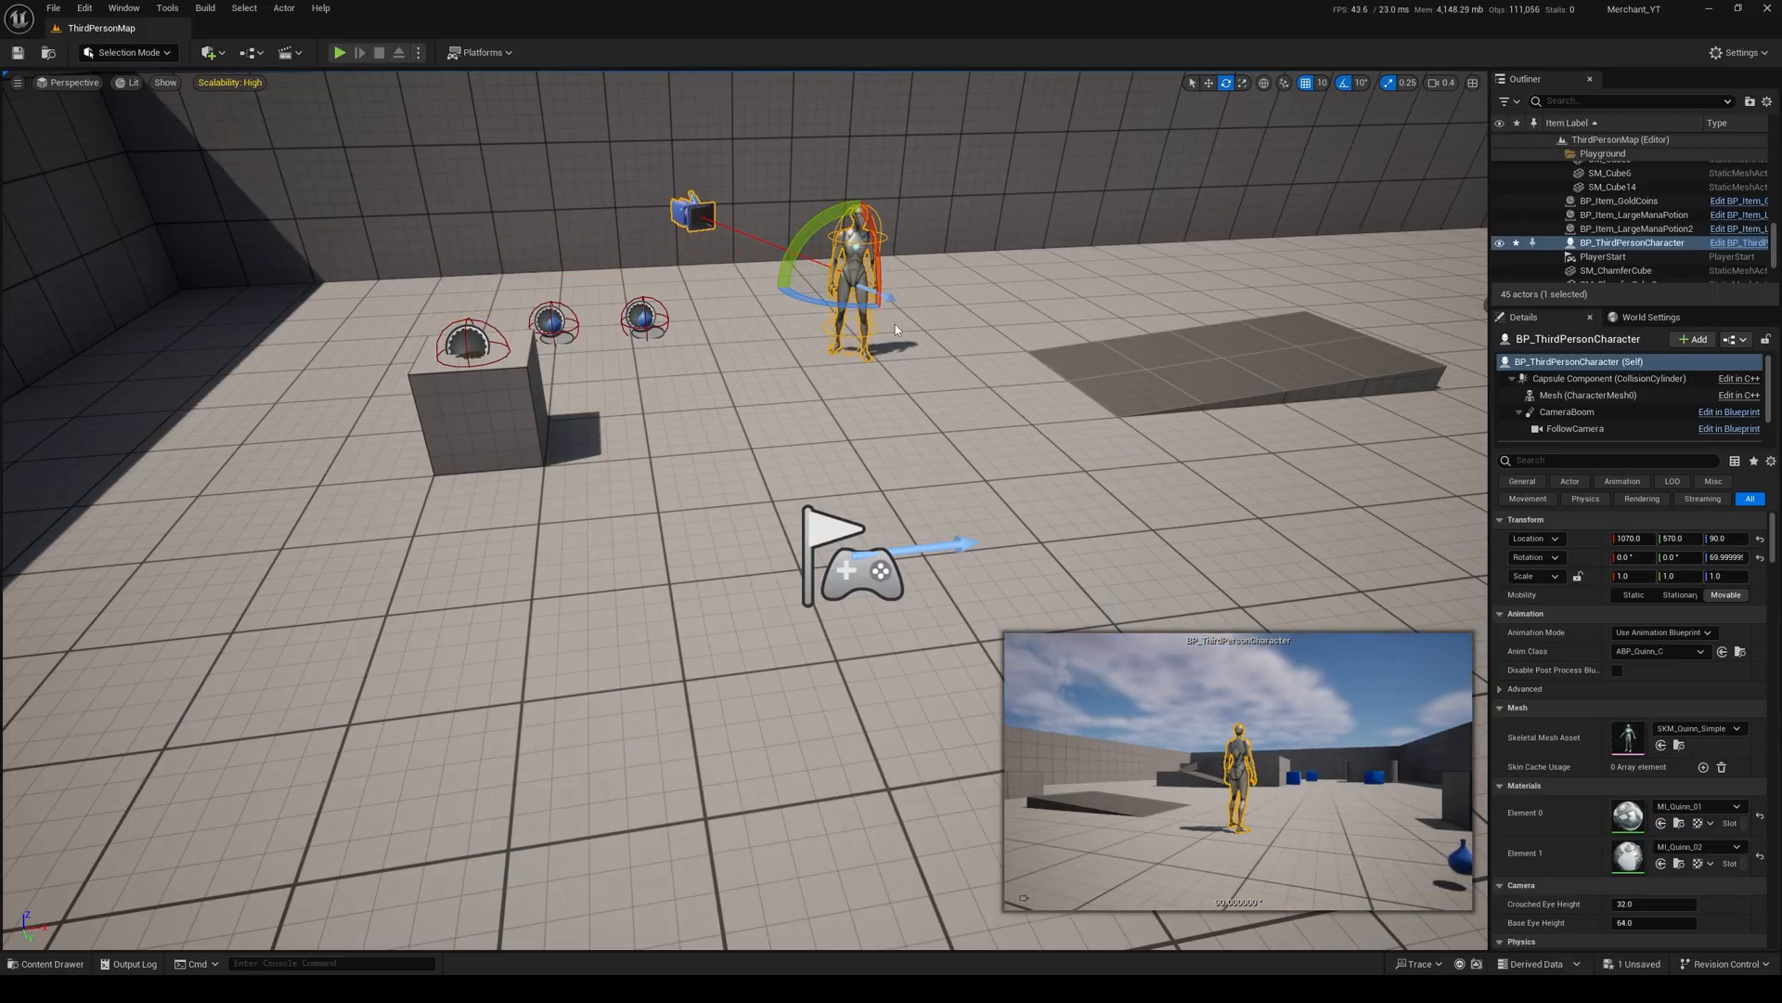
key("ctrl+e")
right_click_drag(460, 319, 608, 410)
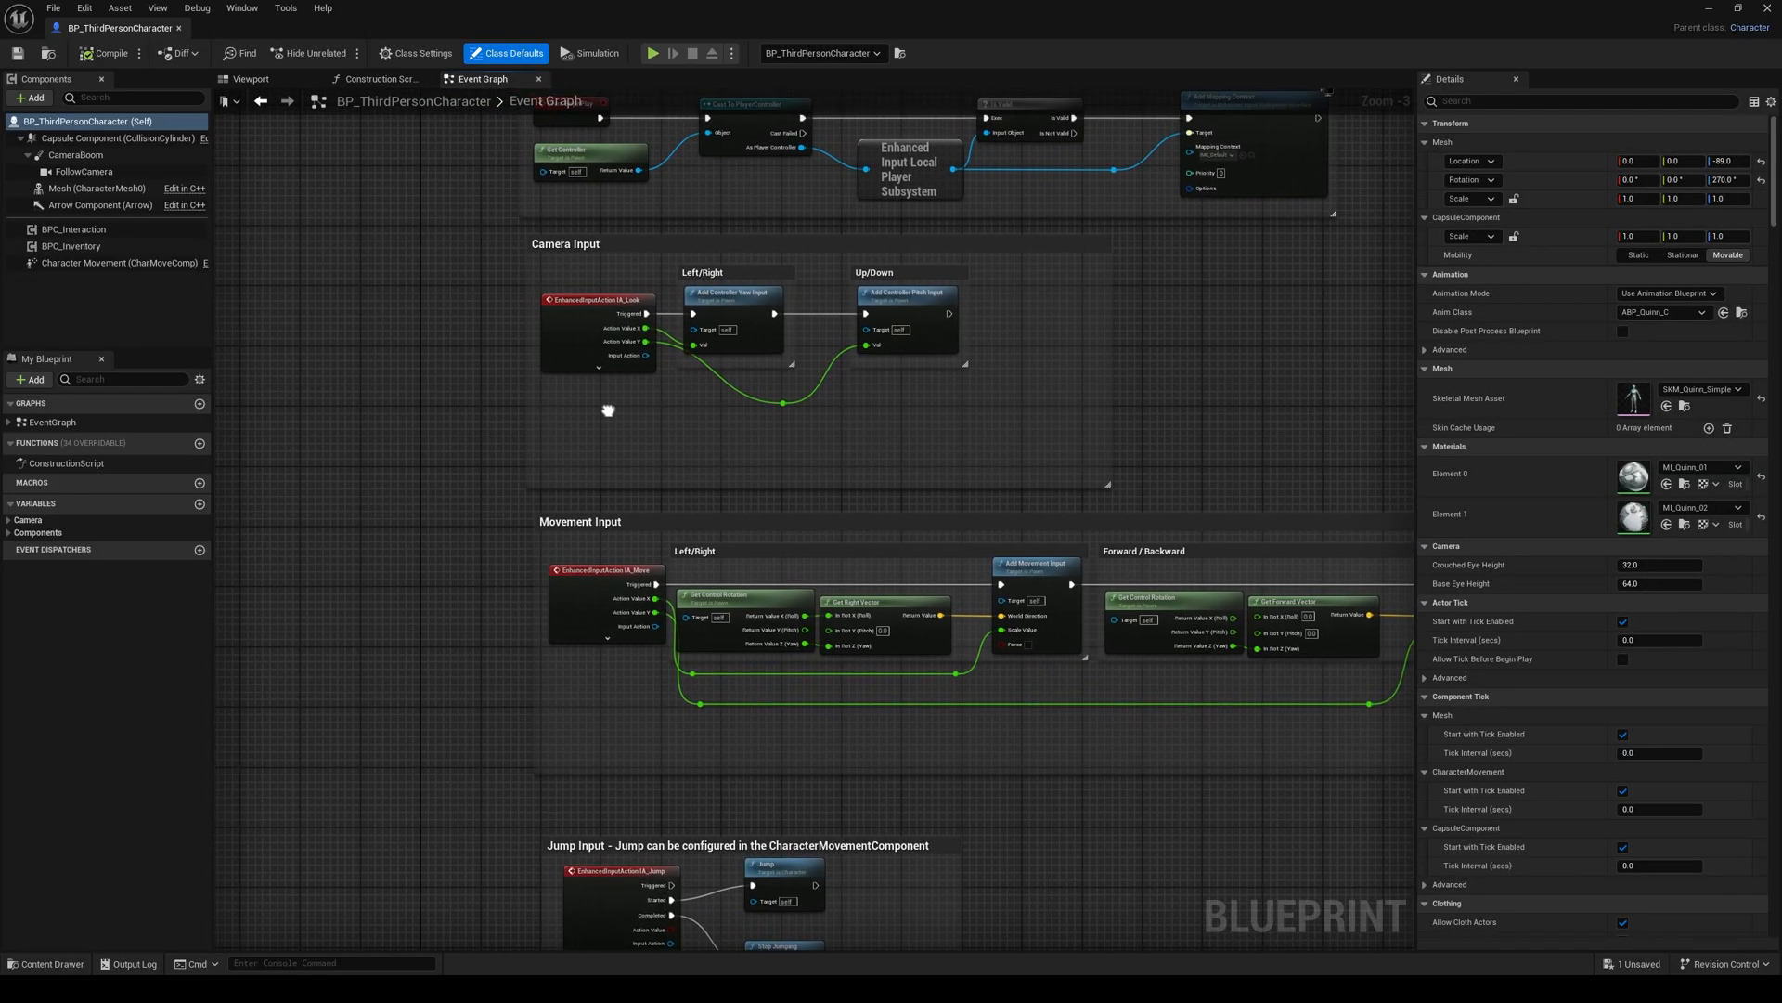
left_click(179, 29)
key("ctrl+space")
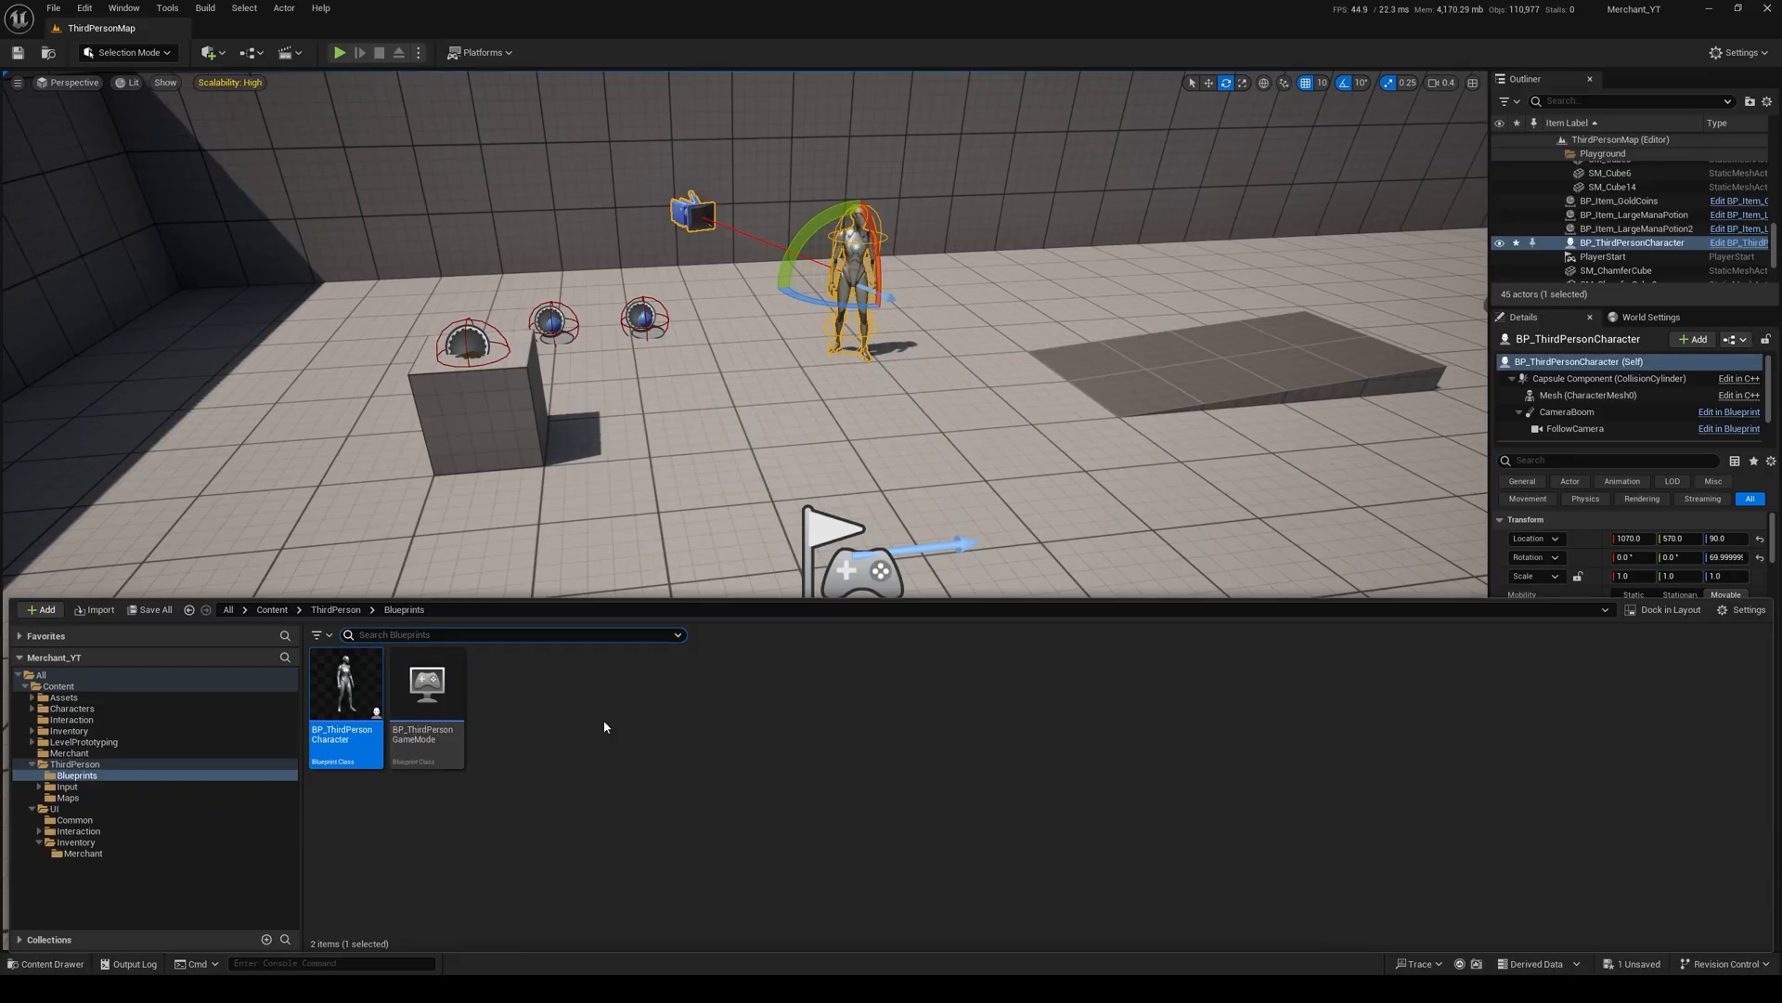
left_click(848, 279)
key("Delete")
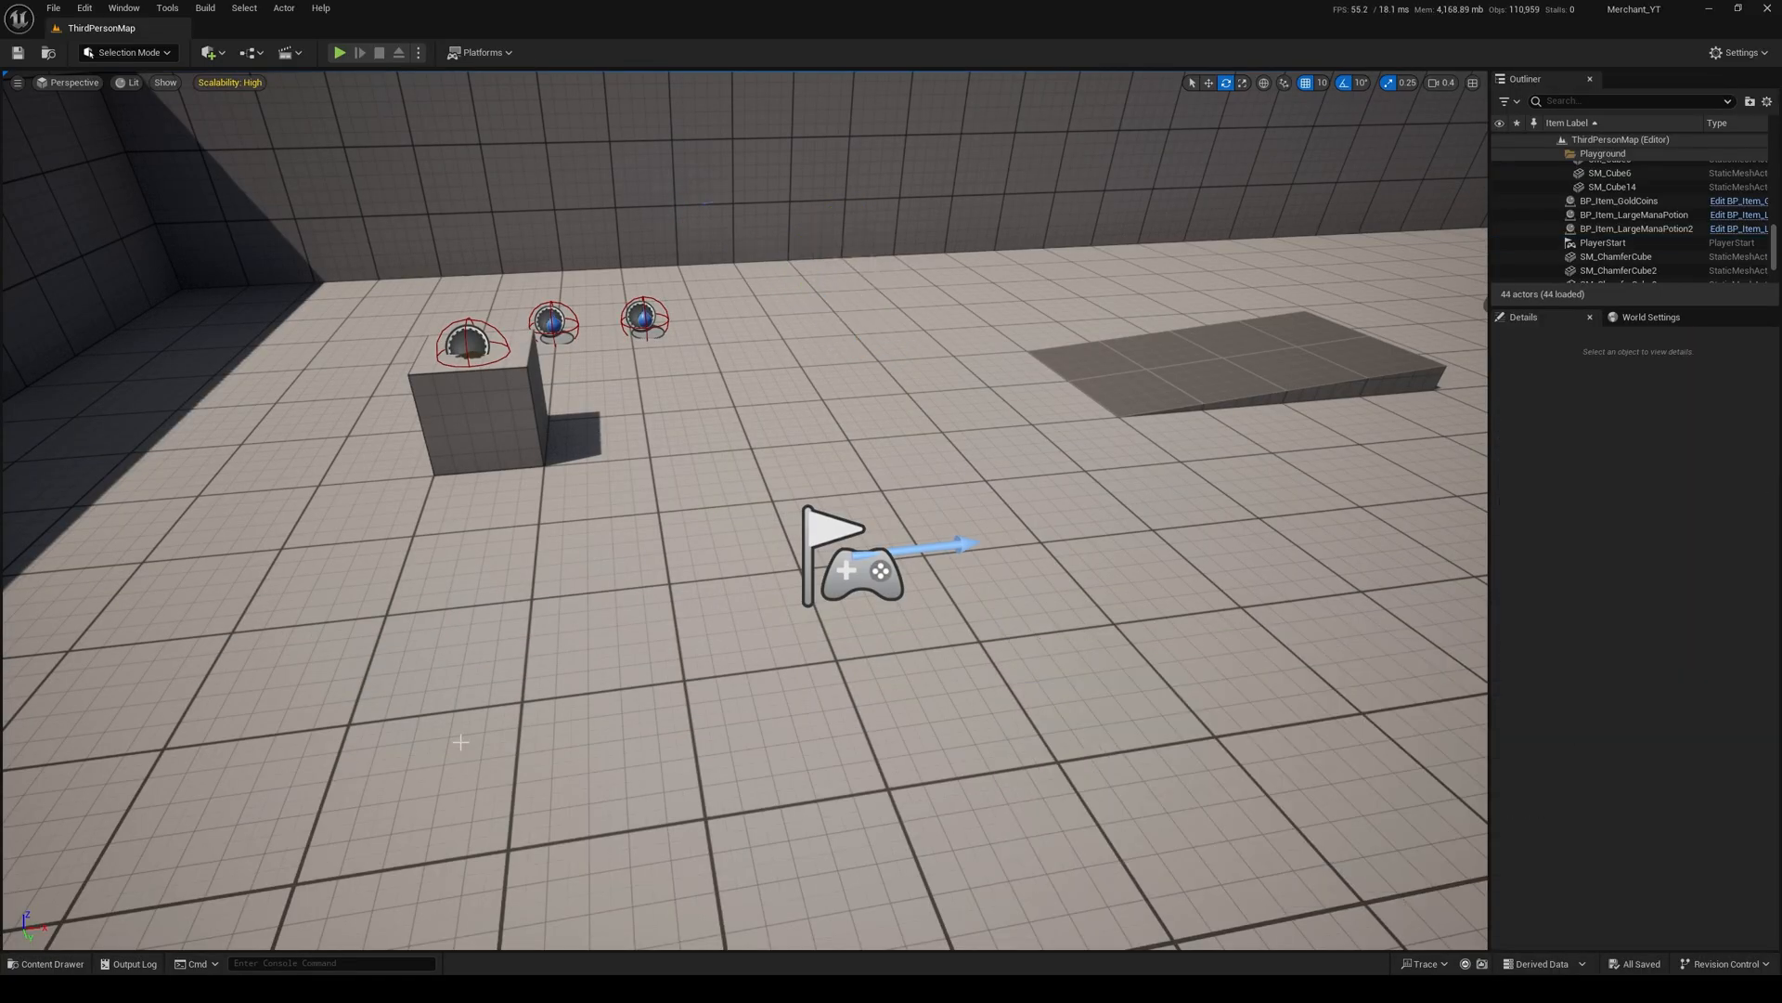
Step: Place BP_Merchant from the Merchant content folder in the level near the ramp, at about X 1200, Y 580, and save the level
left_click(61, 965)
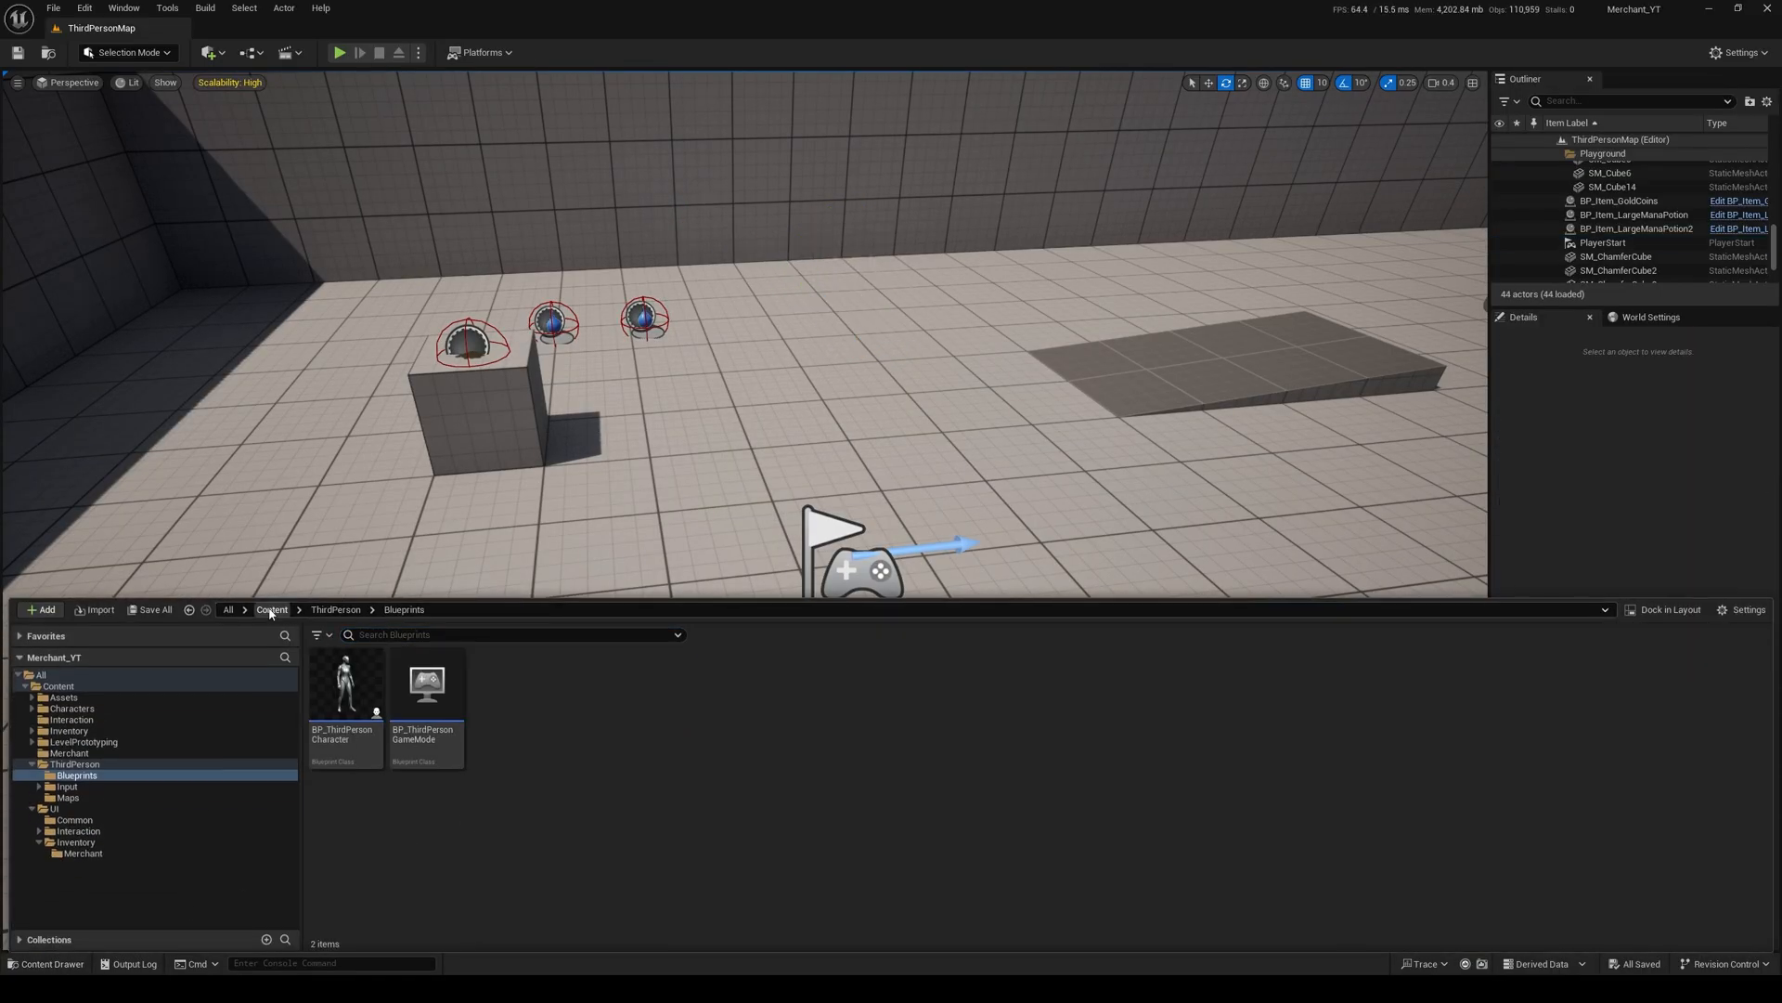
left_click(271, 610)
double_click(750, 710)
left_click(345, 692)
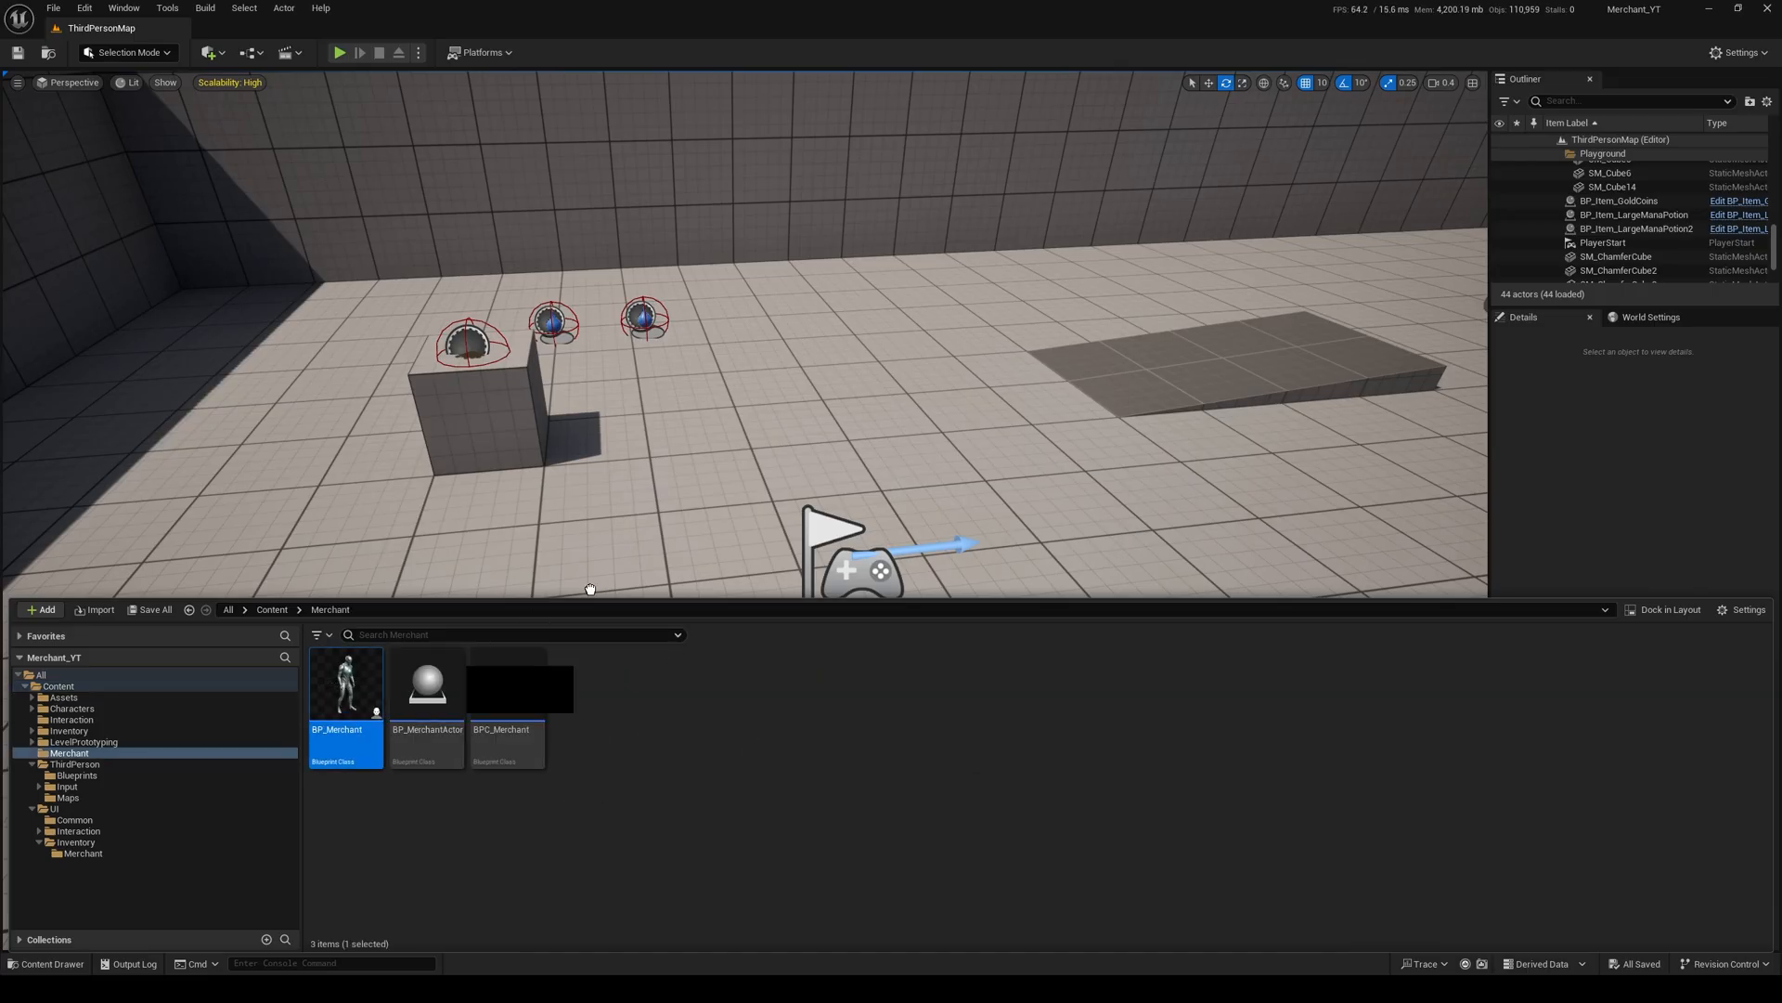
left_click_drag(590, 589, 868, 357)
left_click_drag(868, 312, 1001, 282)
key("w")
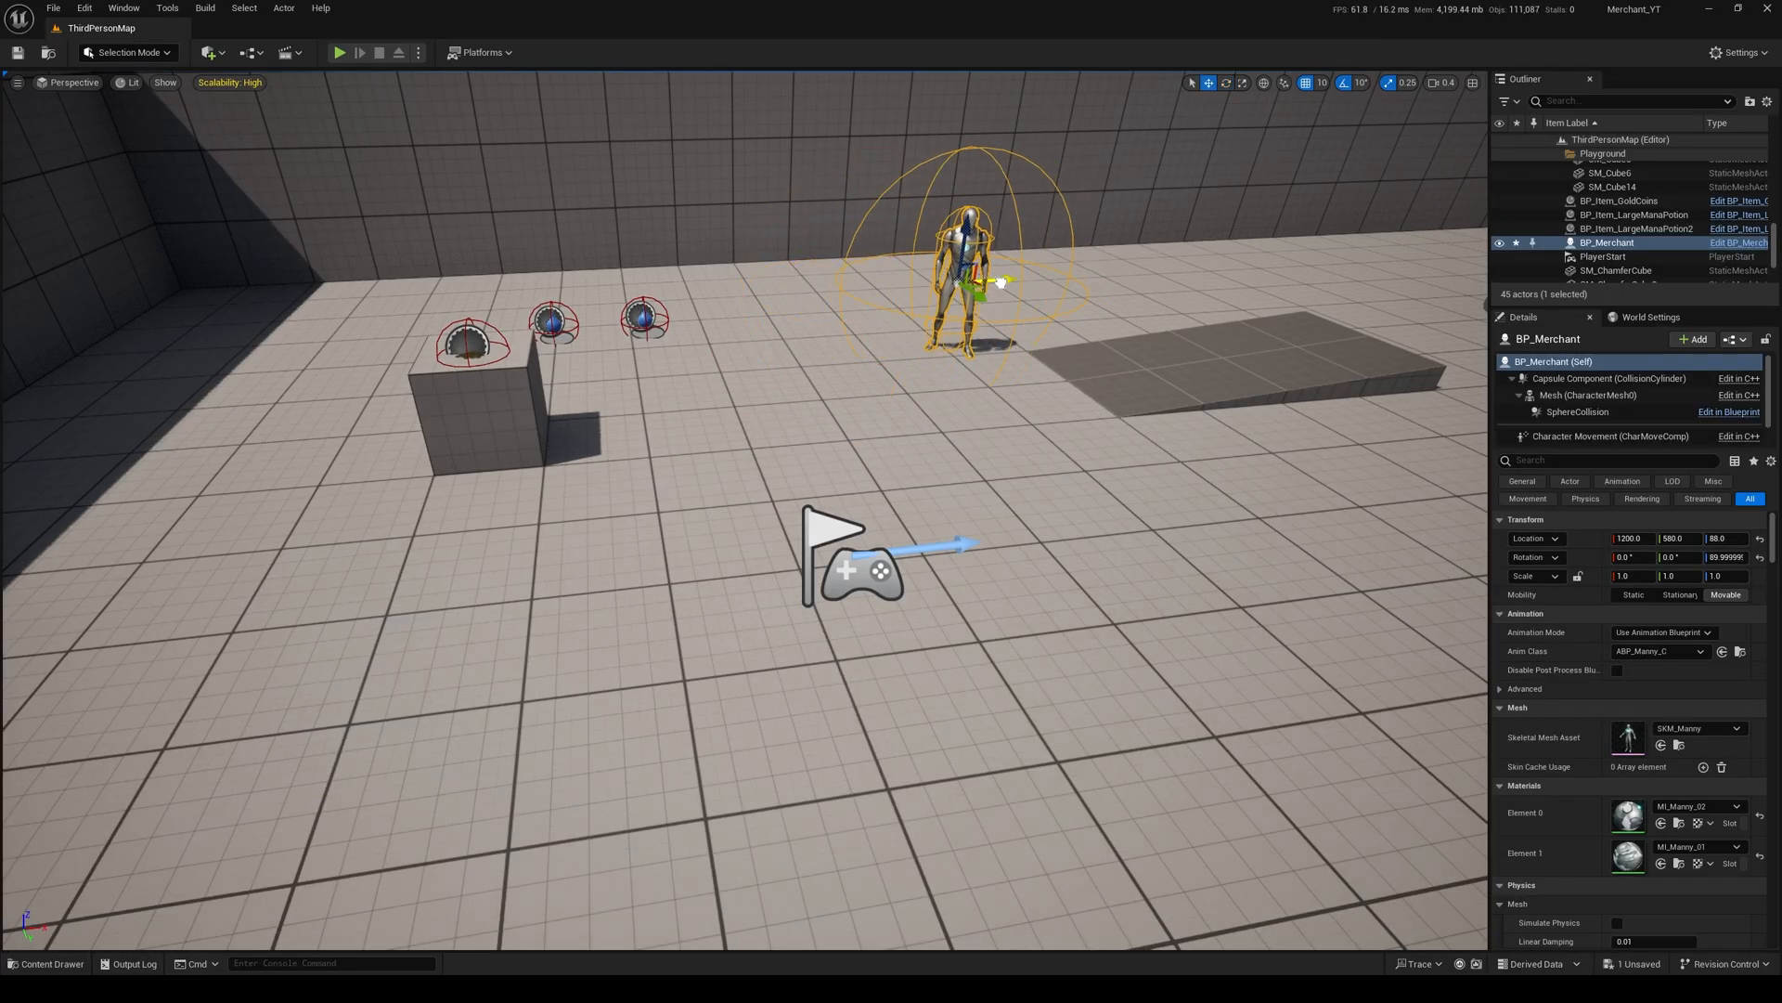
left_click(26, 55)
Step: Play the level and open and close the player's inventory several times to test it
left_click(340, 53)
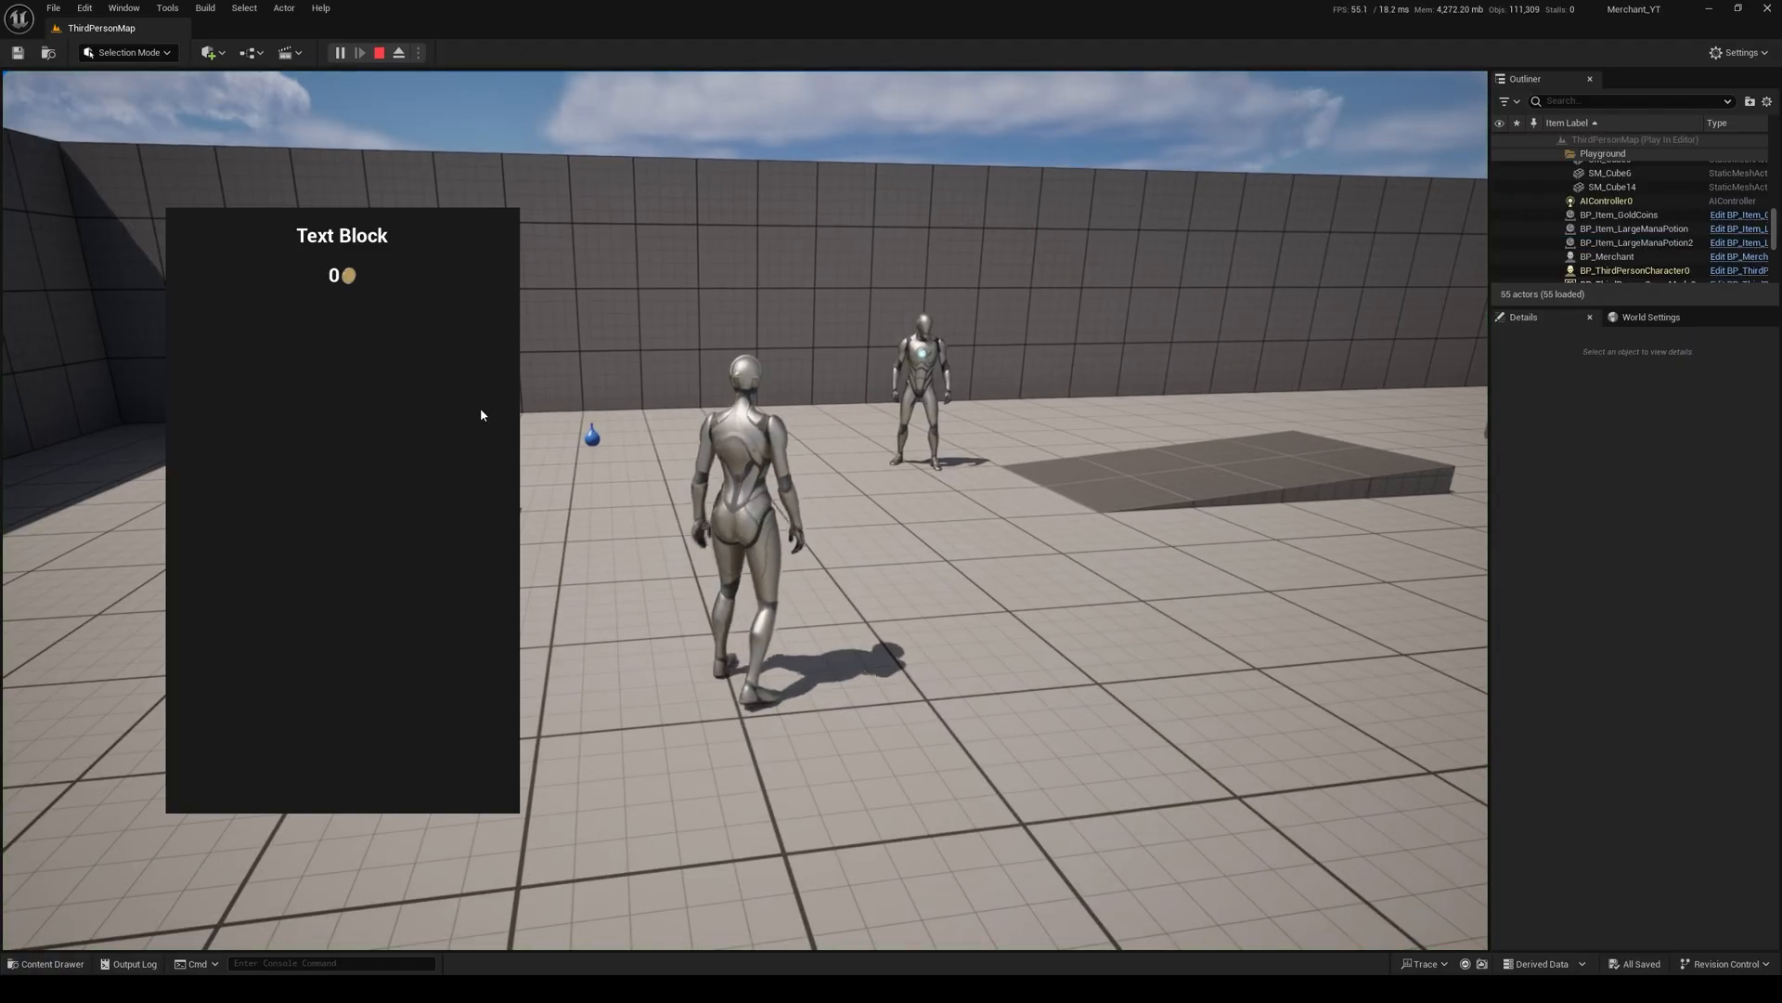
left_click(638, 372)
key("i")
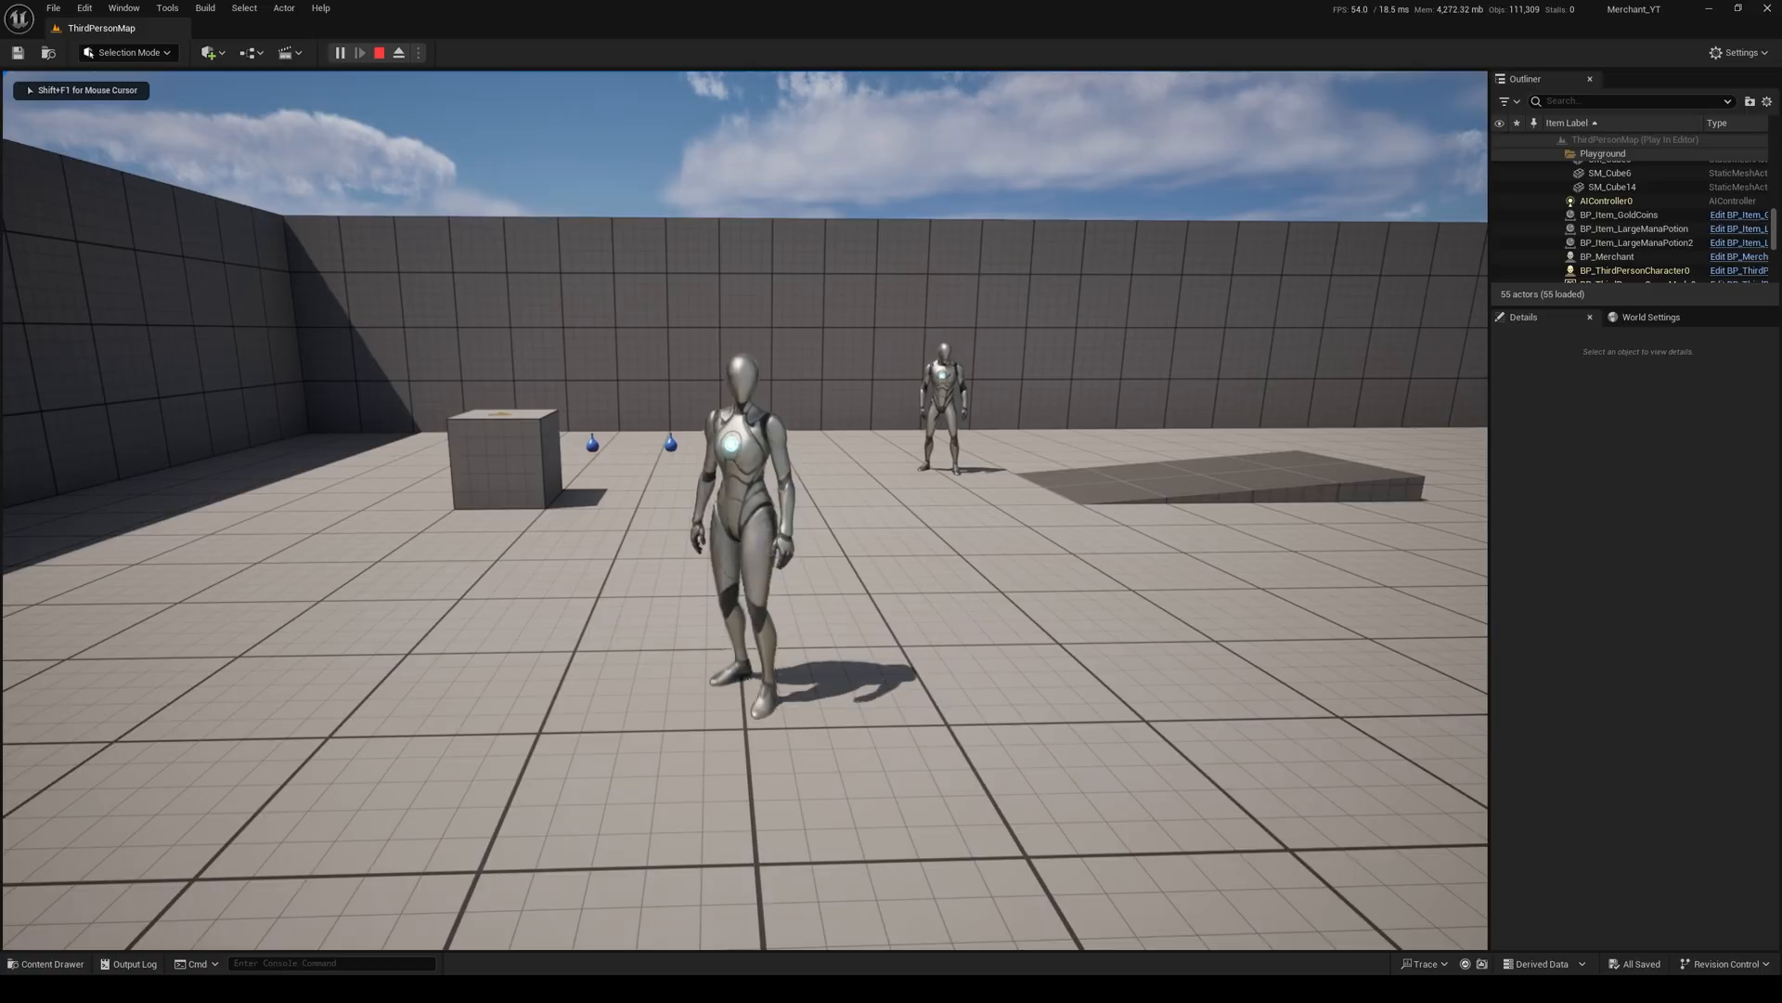
key("i")
key("i")
key("i")
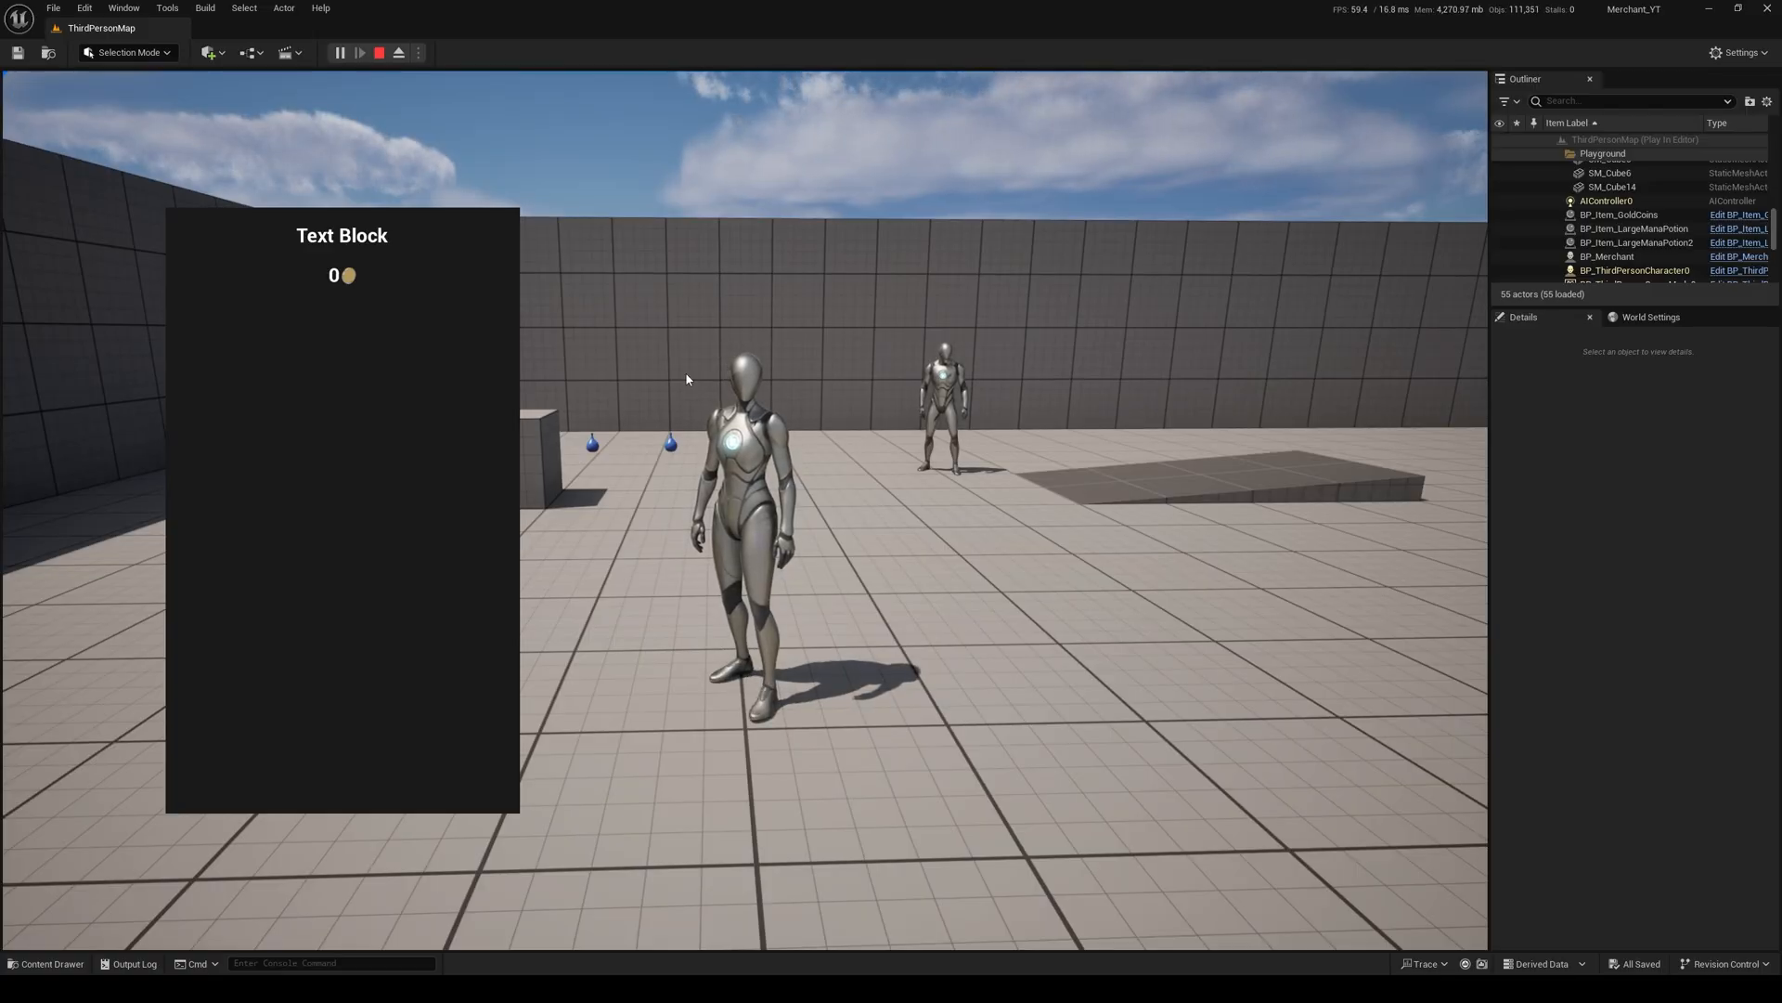
key("i")
key("i")
key("i")
key("i")
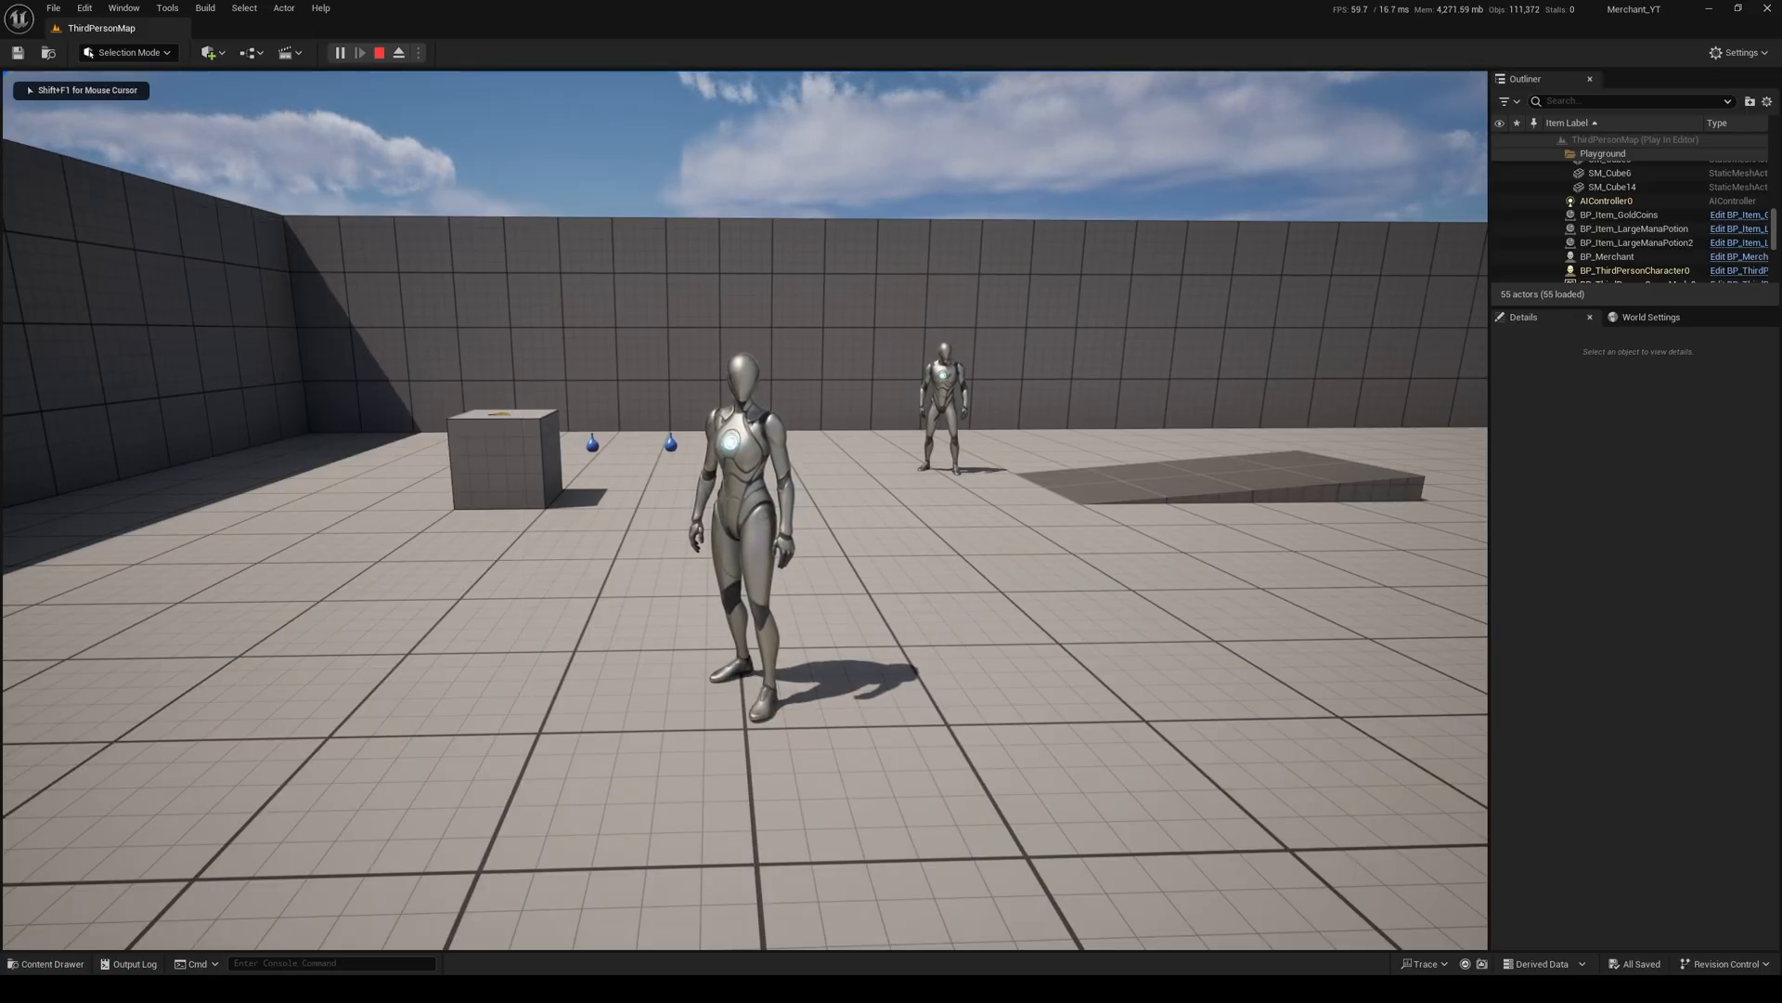
key("i")
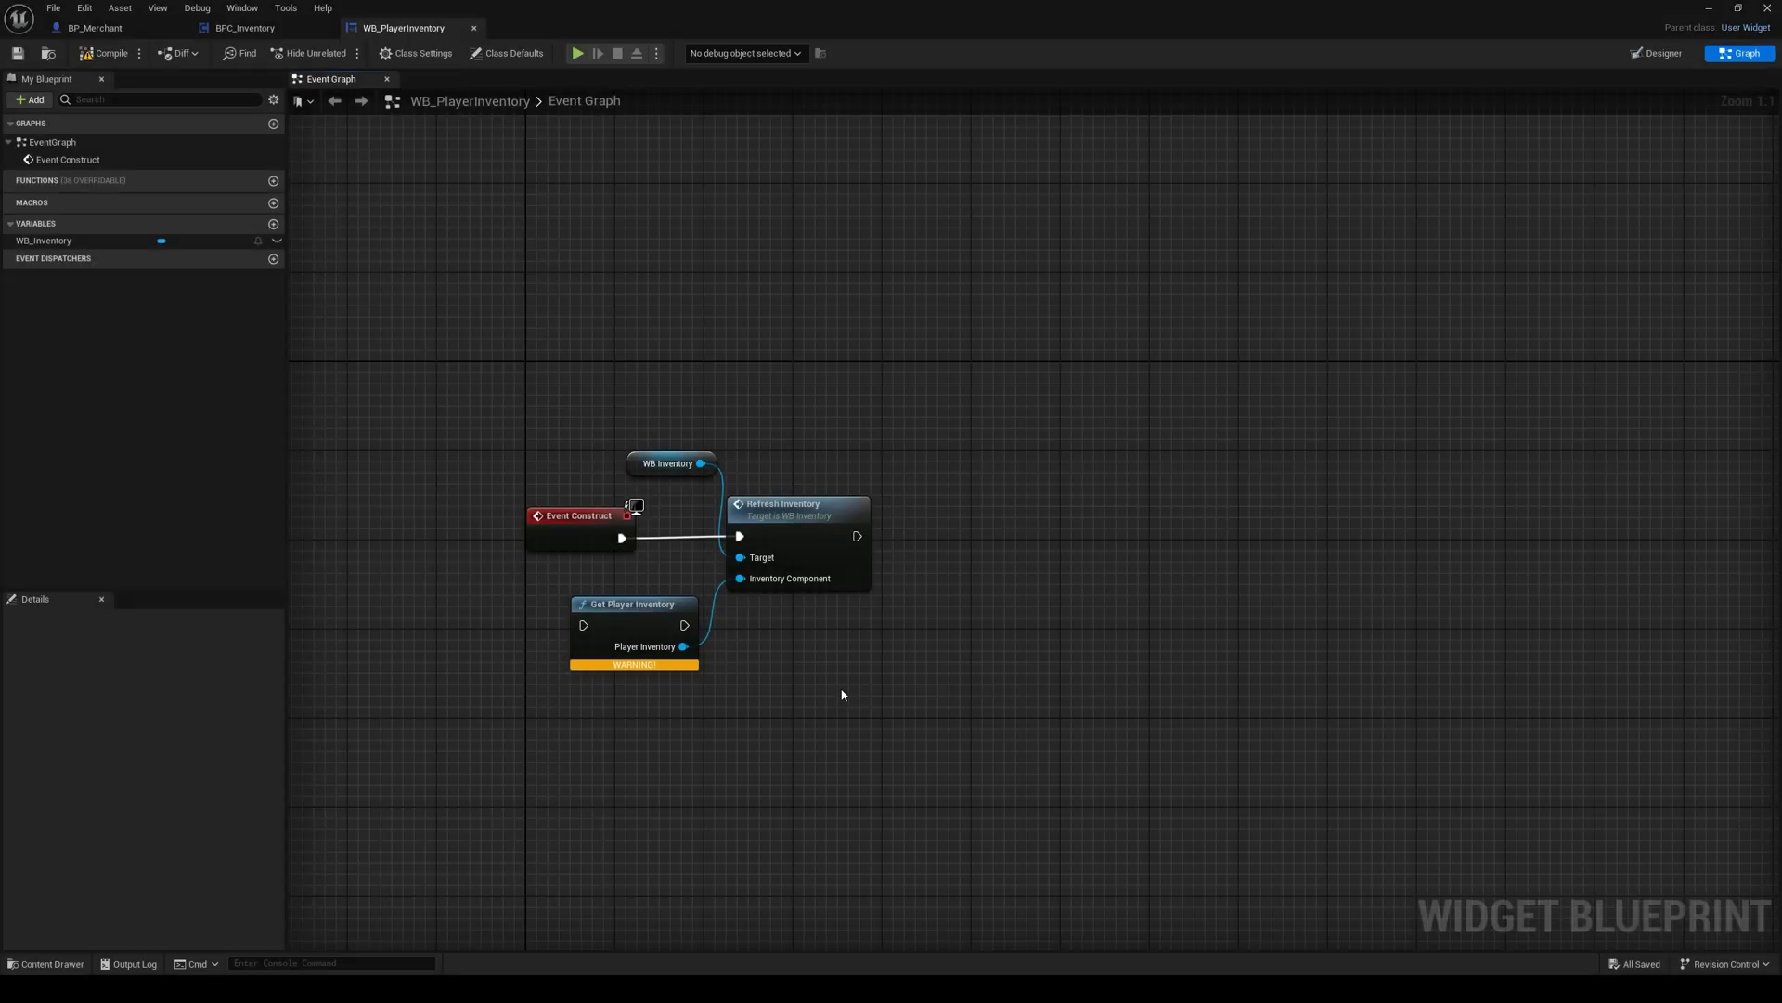
Step: In WB_PlayerInventory, insert Get Player Inventory into the execution flow between Event Construct and Refresh Inventory, tidy the nodes, and compile the widget
left_click(652, 625)
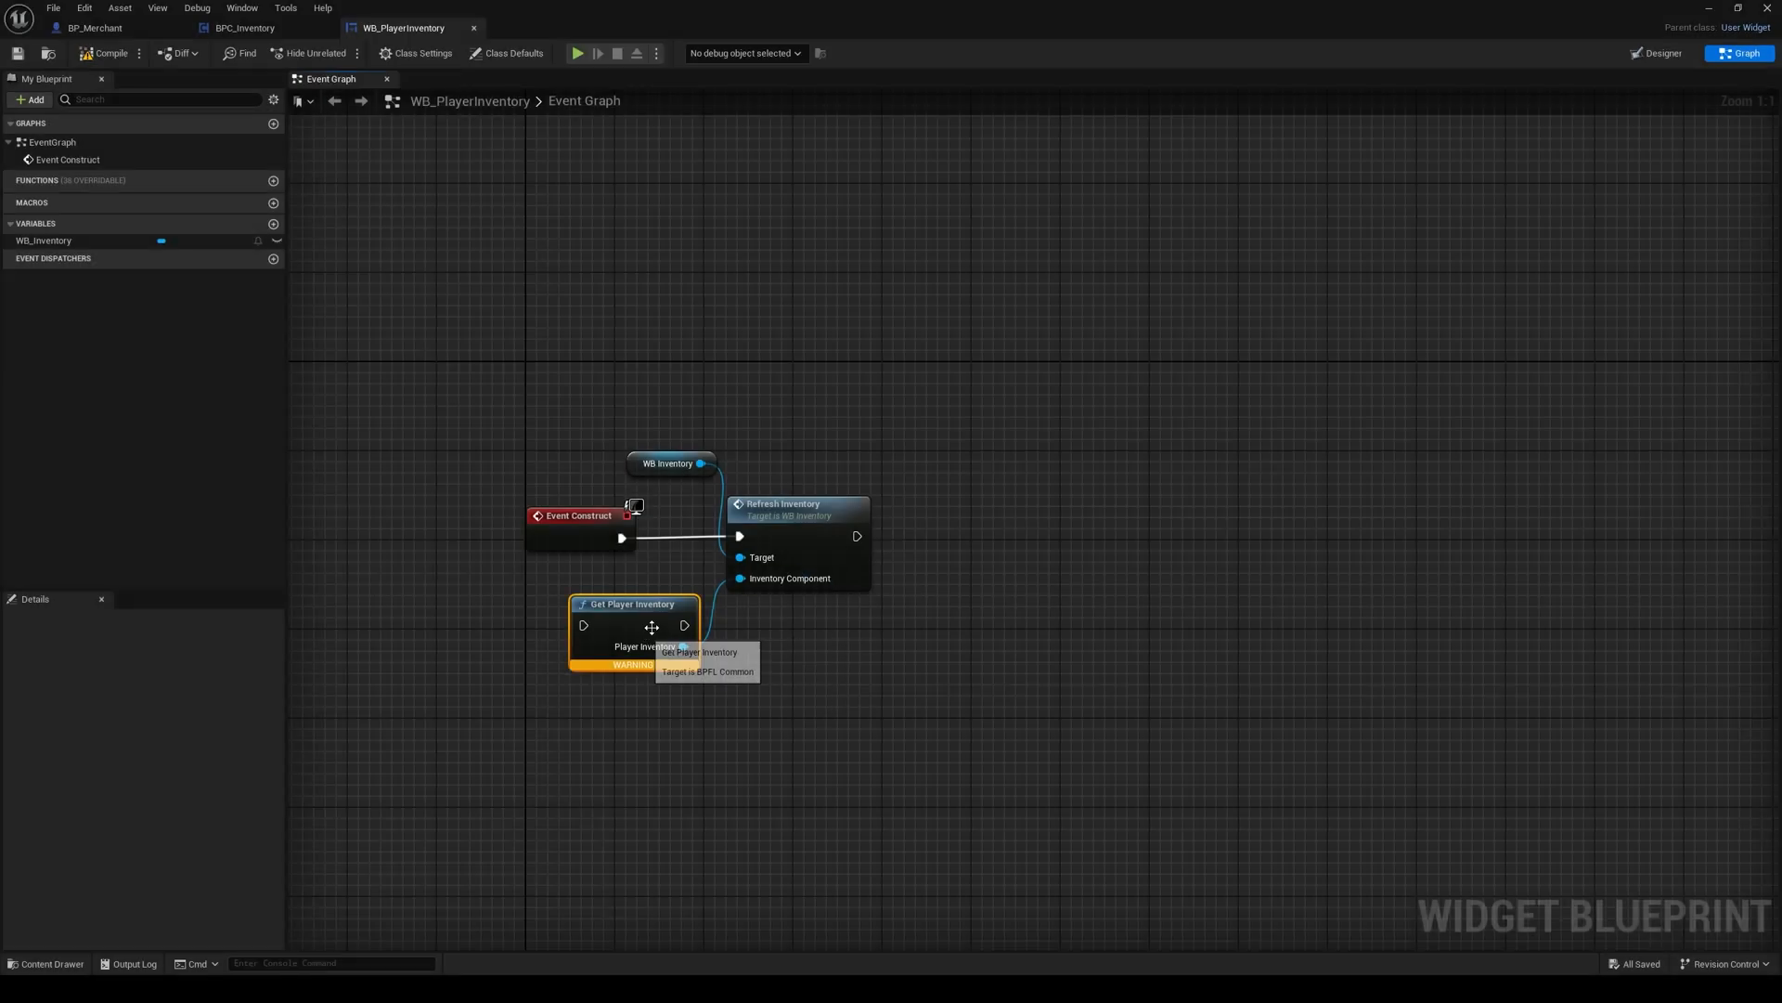
left_click_drag(677, 425, 1018, 524)
left_click(796, 512)
left_click_drag(655, 603, 766, 513)
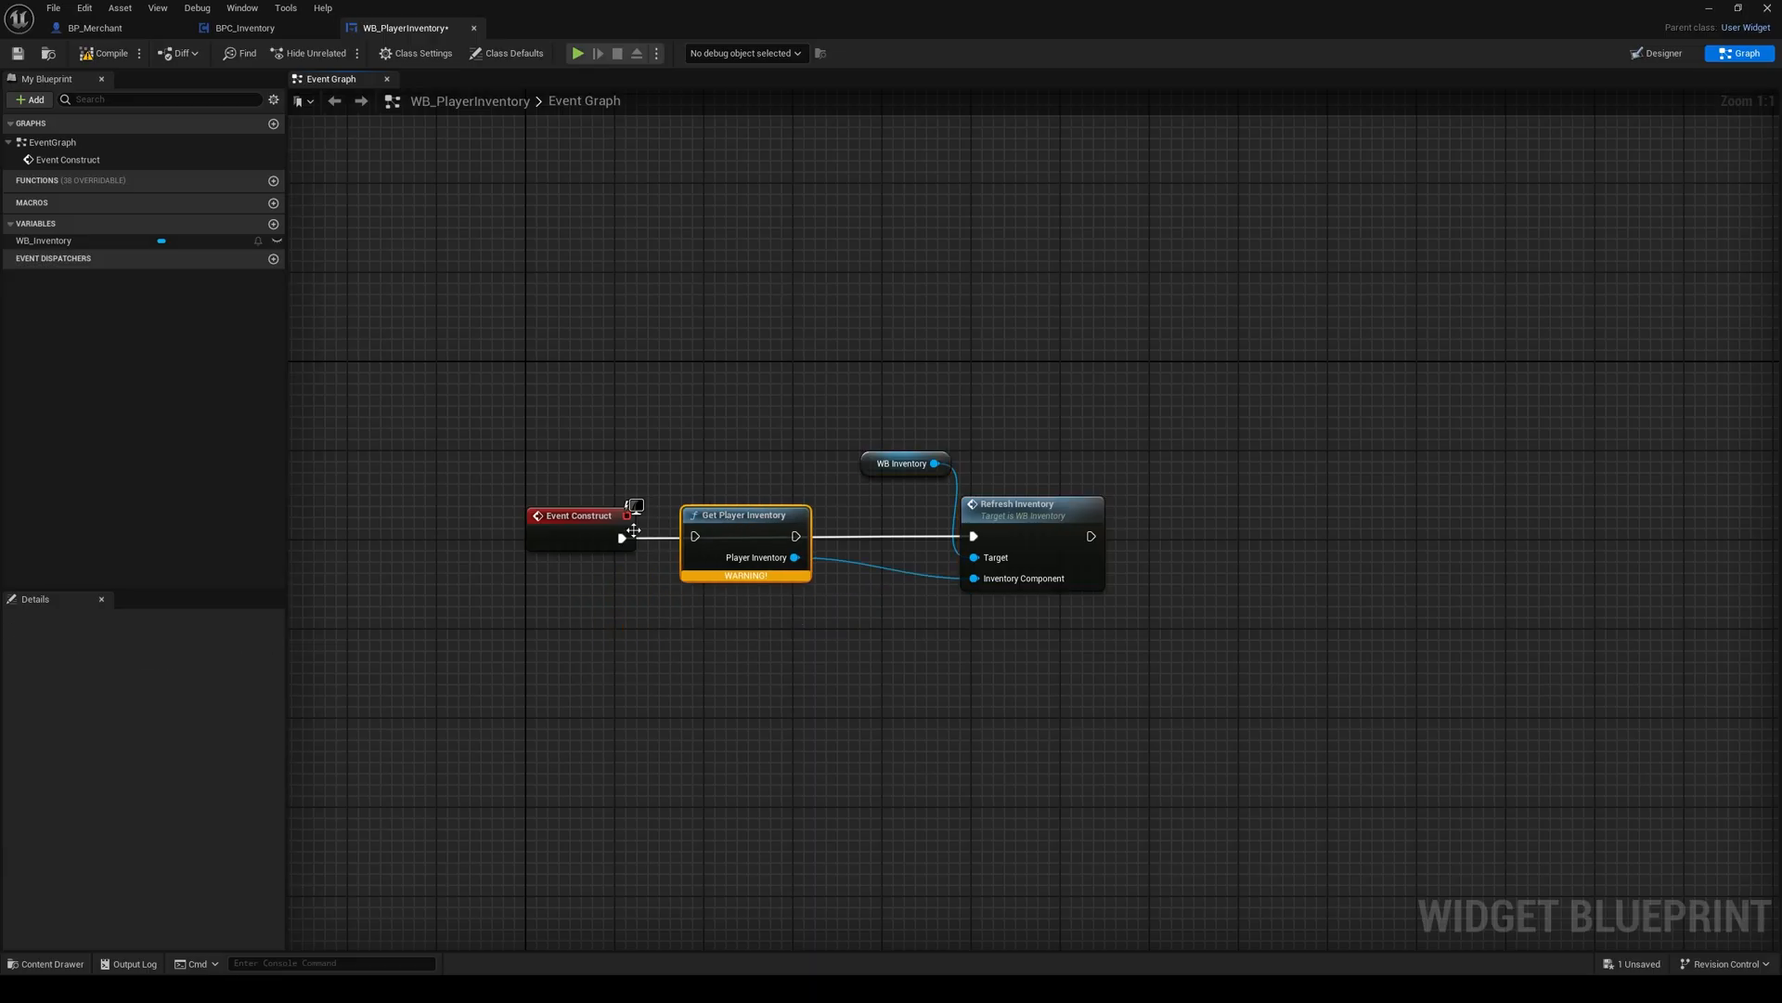
left_click_drag(622, 538, 703, 540)
left_click_drag(740, 535, 975, 538)
left_click_drag(891, 438, 889, 533)
left_click(699, 358)
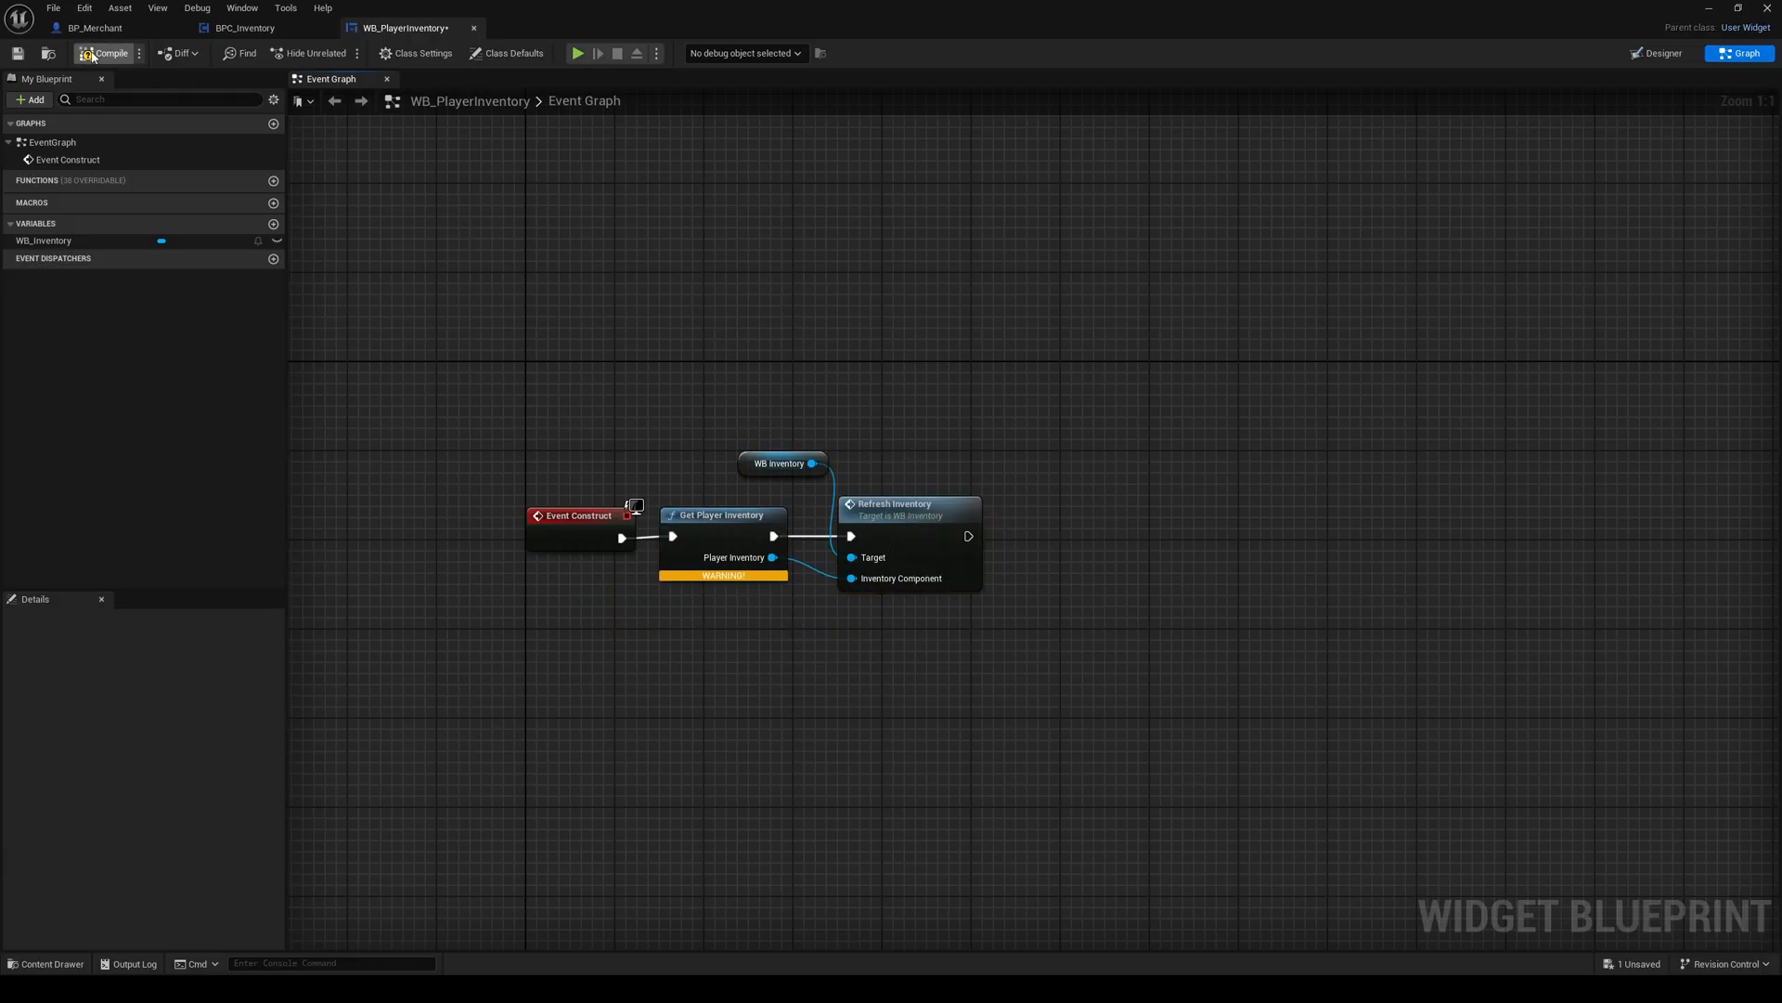
left_click(93, 54)
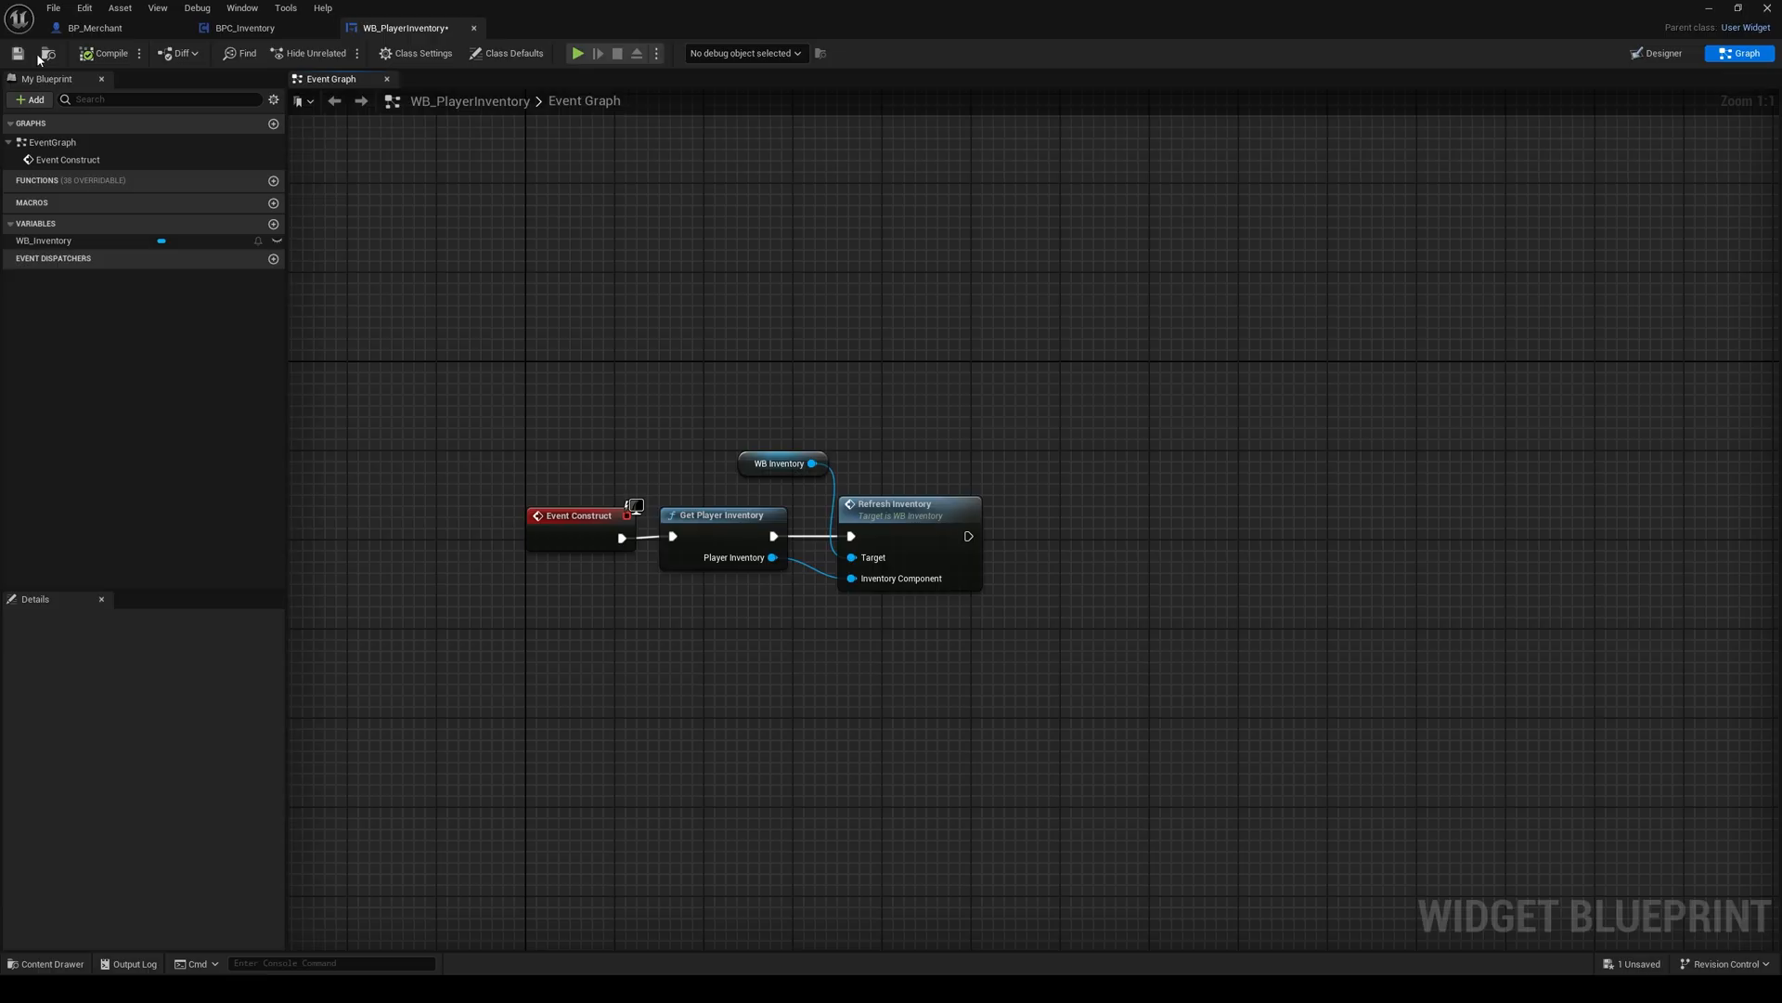
Step: Play the level and open and close the player's inventory to test the widget fix
left_click(1707, 11)
left_click(341, 58)
left_click(562, 336)
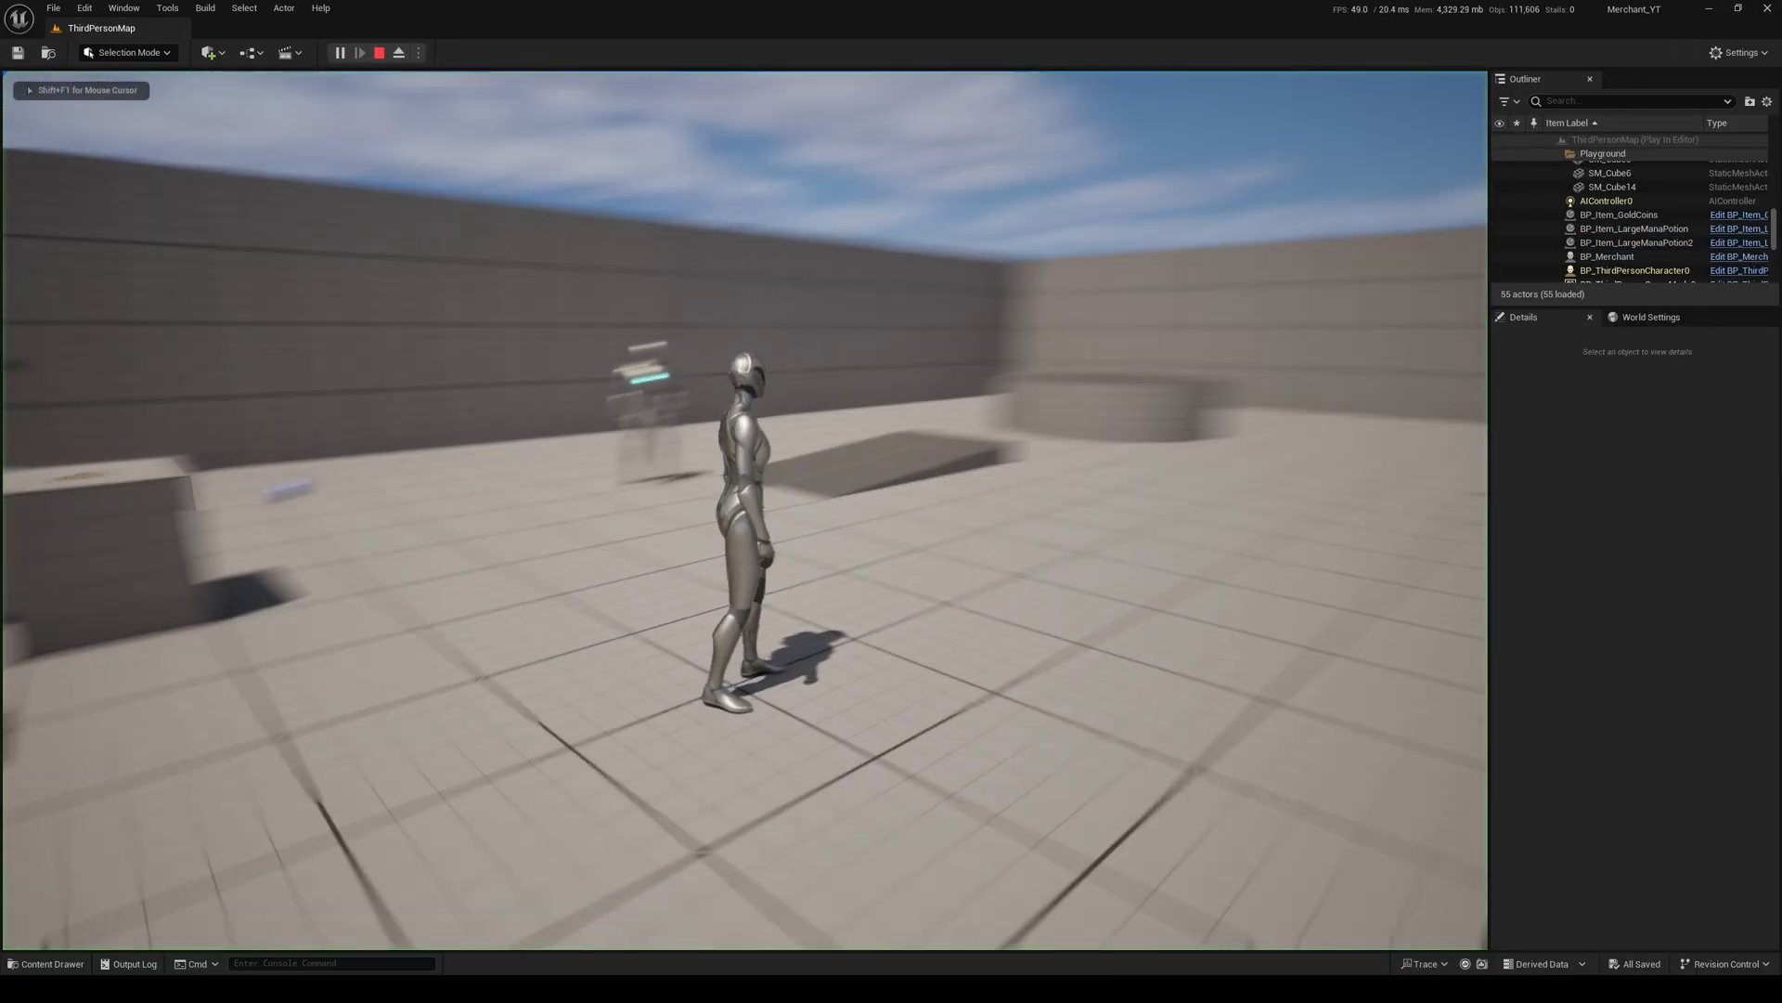
key("i")
key("i")
Step: Walk to the merchant, open and cancel the trade window twice, and stop the play session
key("w")
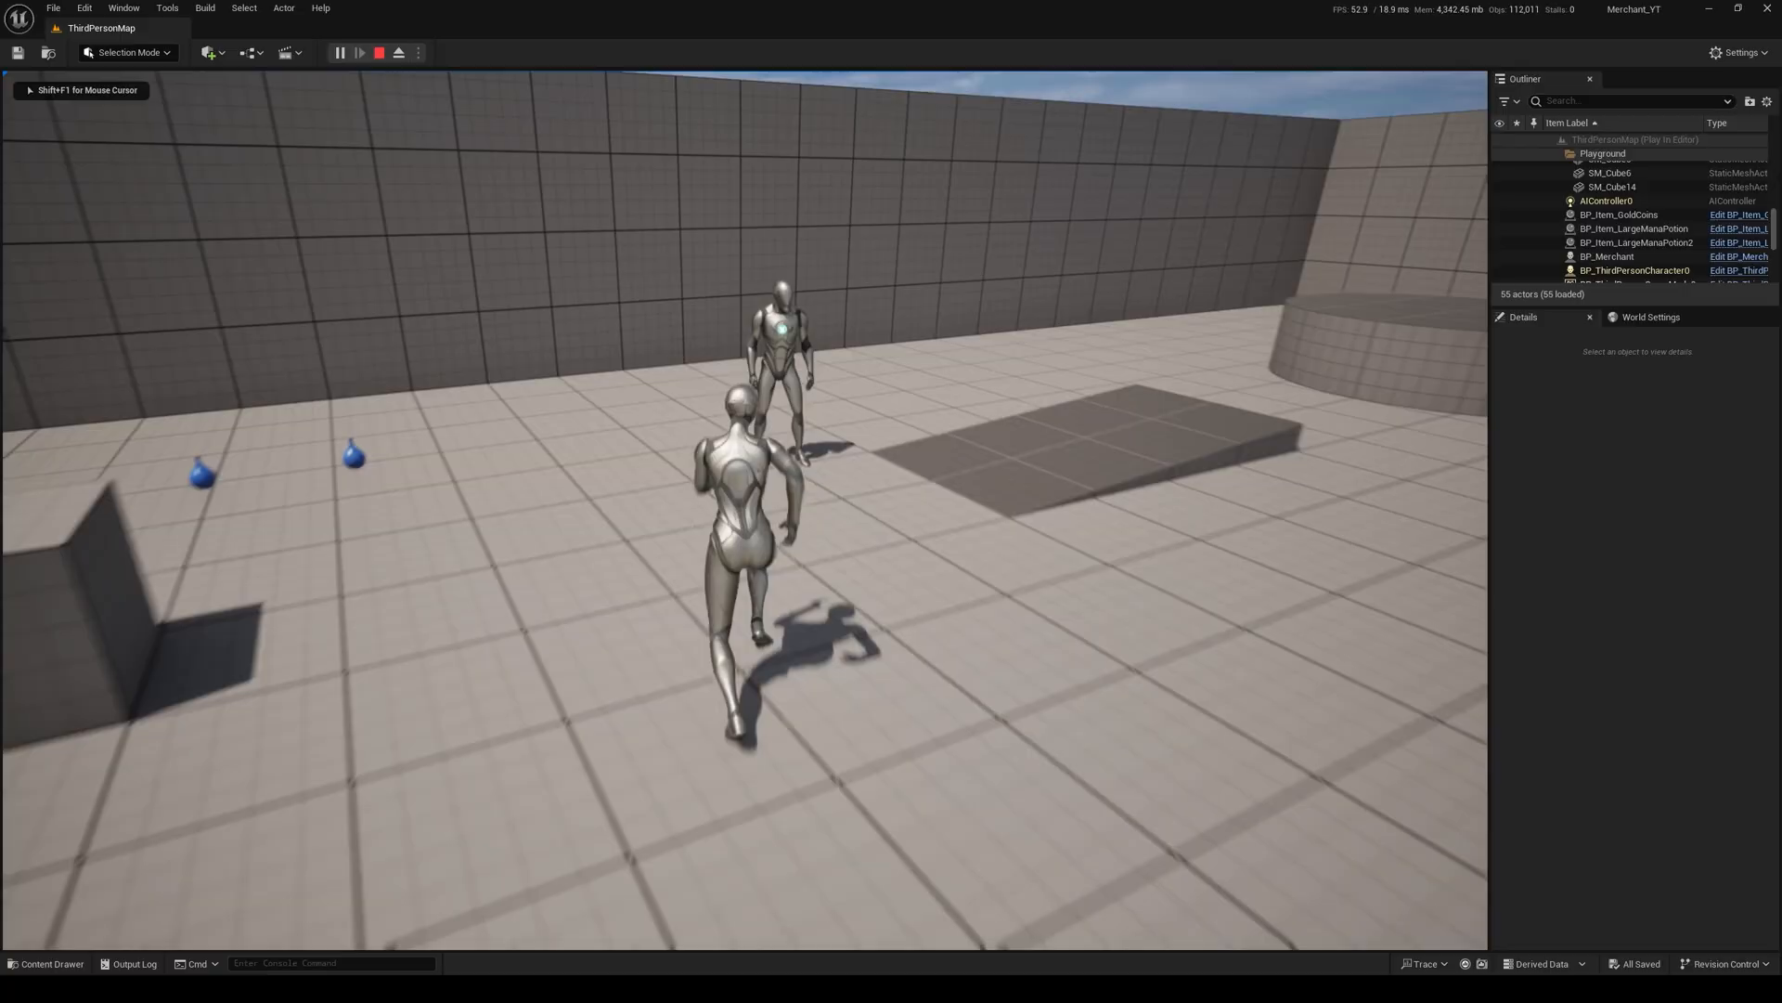
key("e")
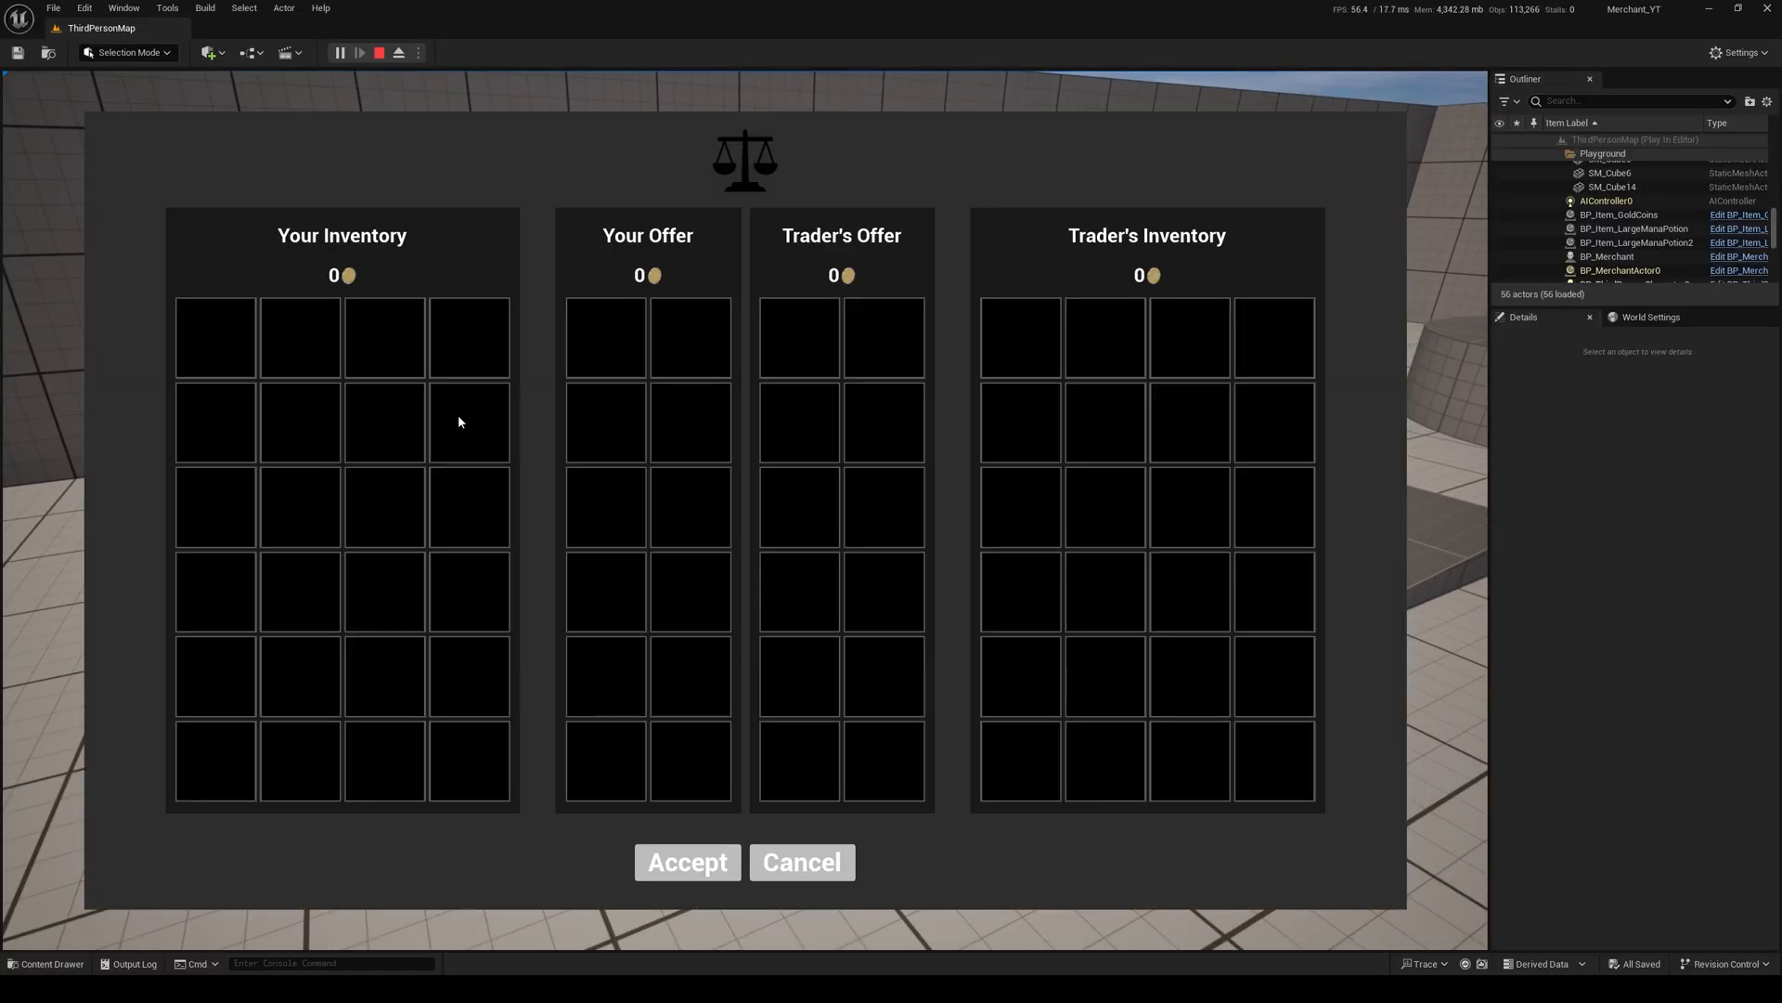
left_click(802, 863)
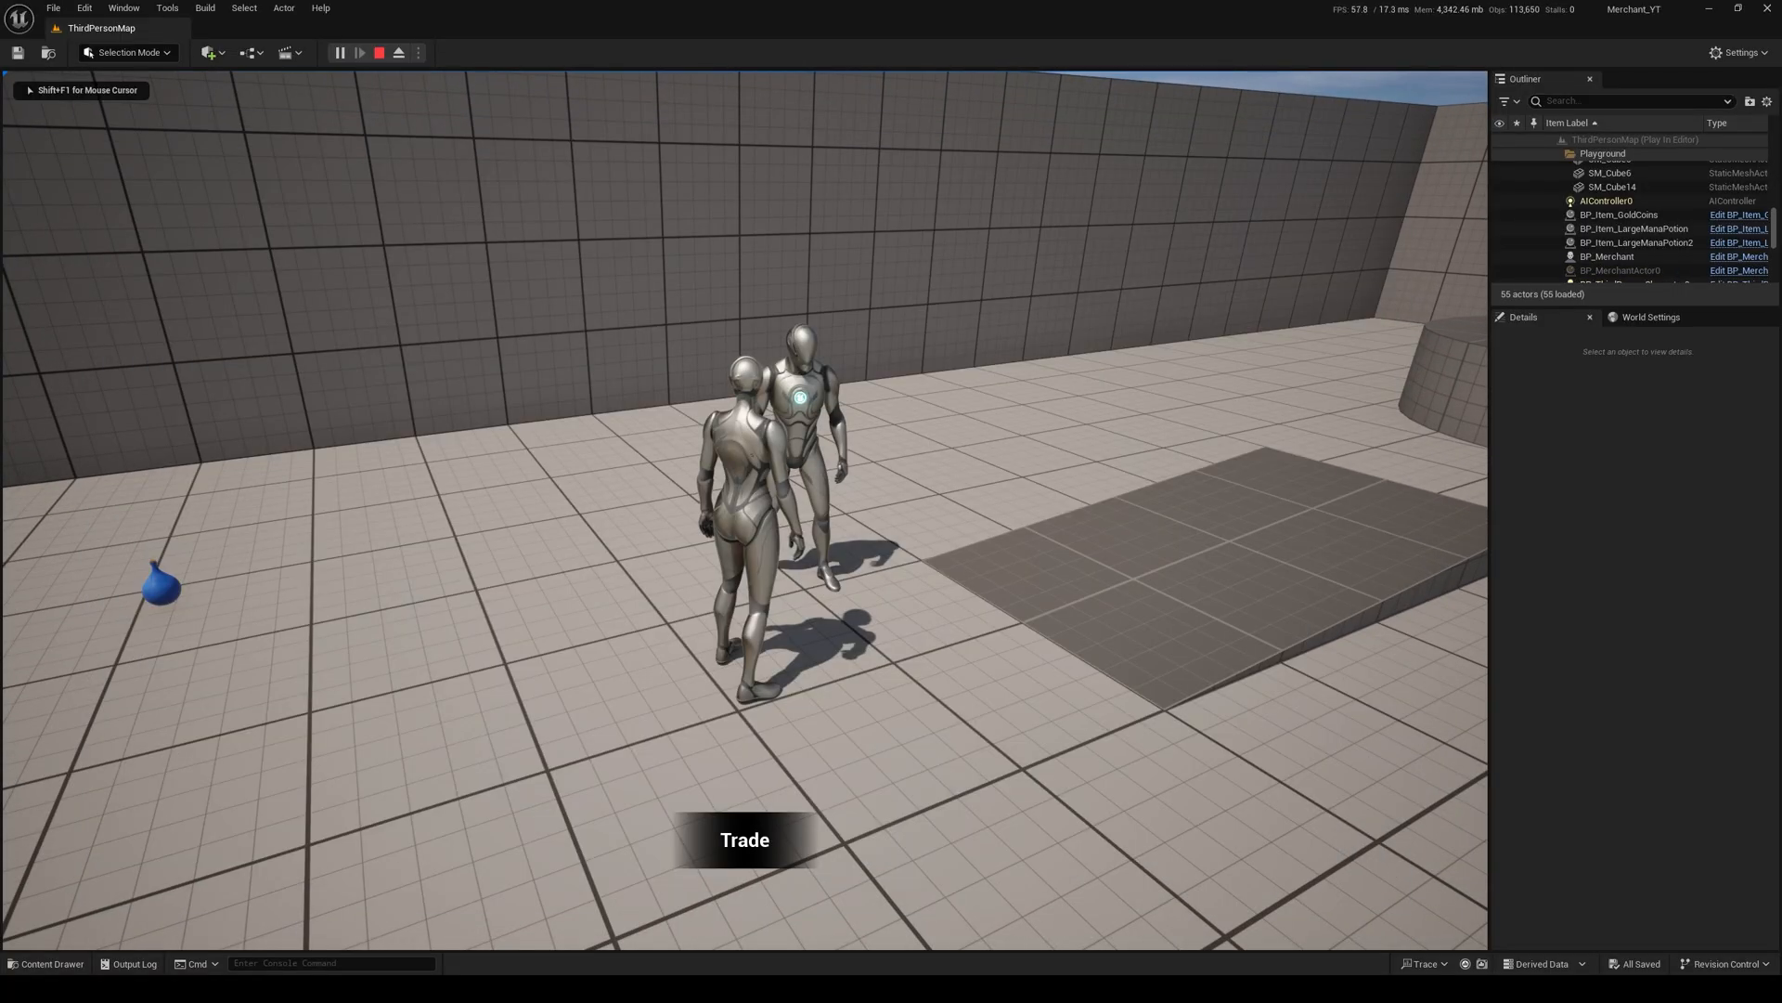
key("s")
key("w")
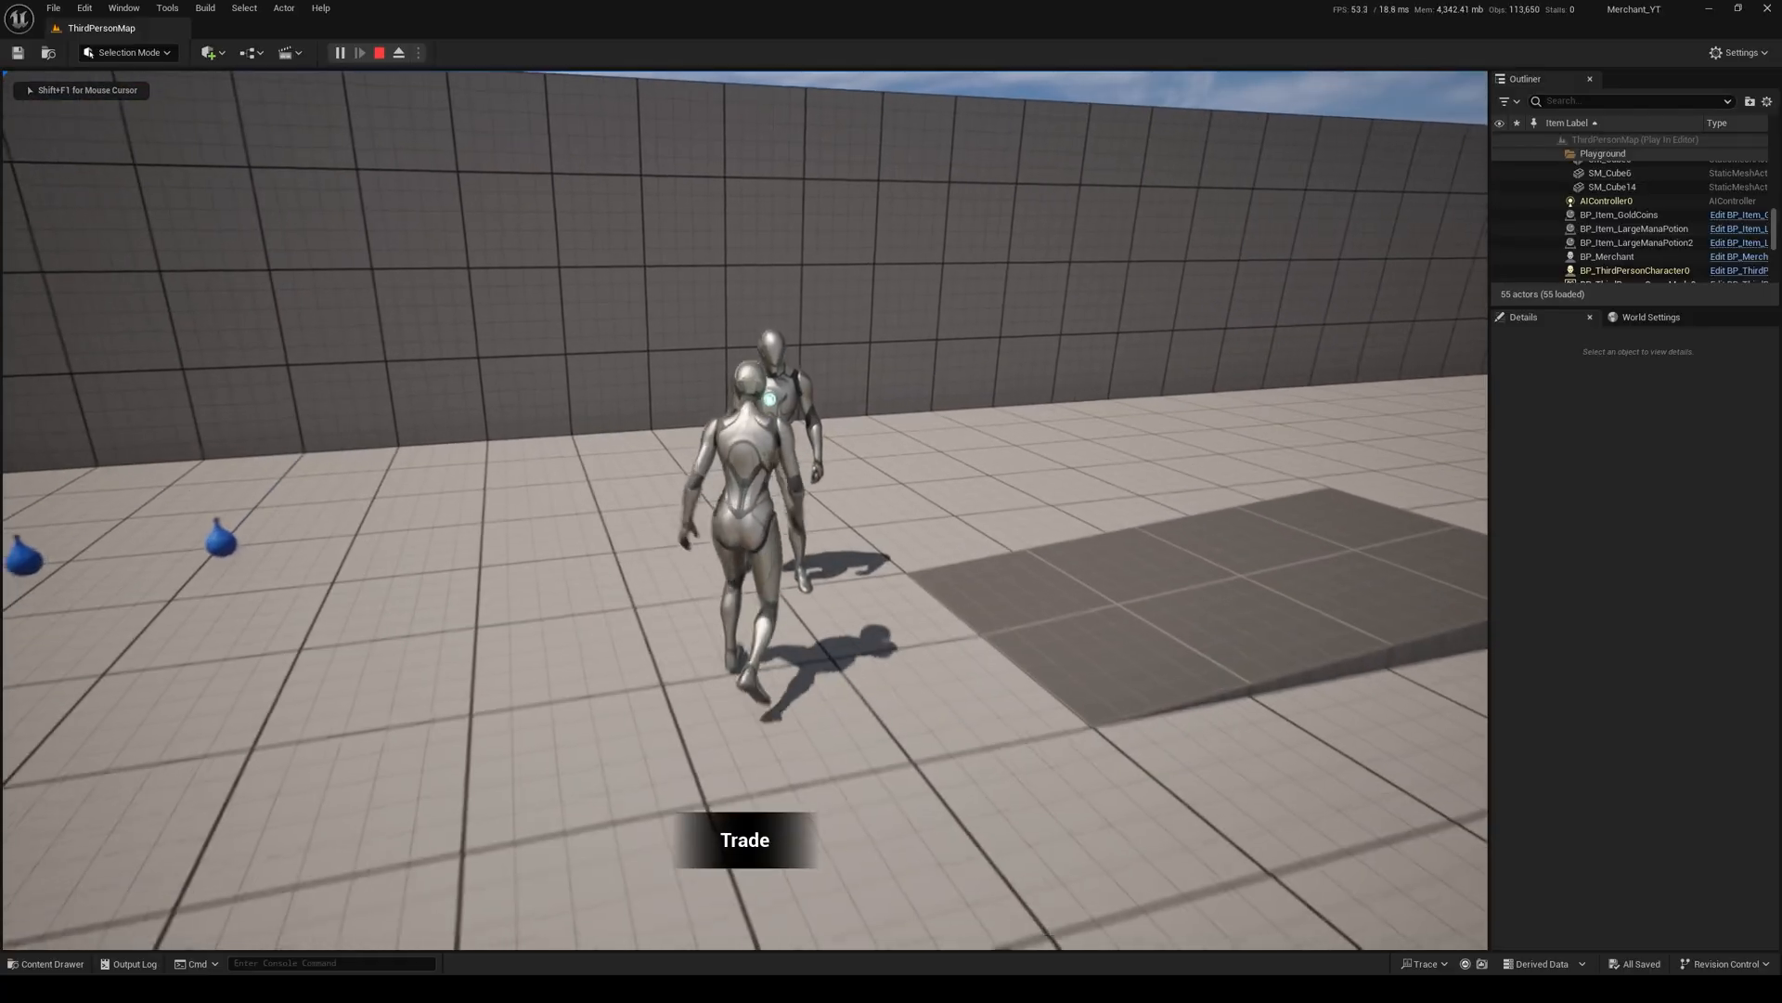
key("e")
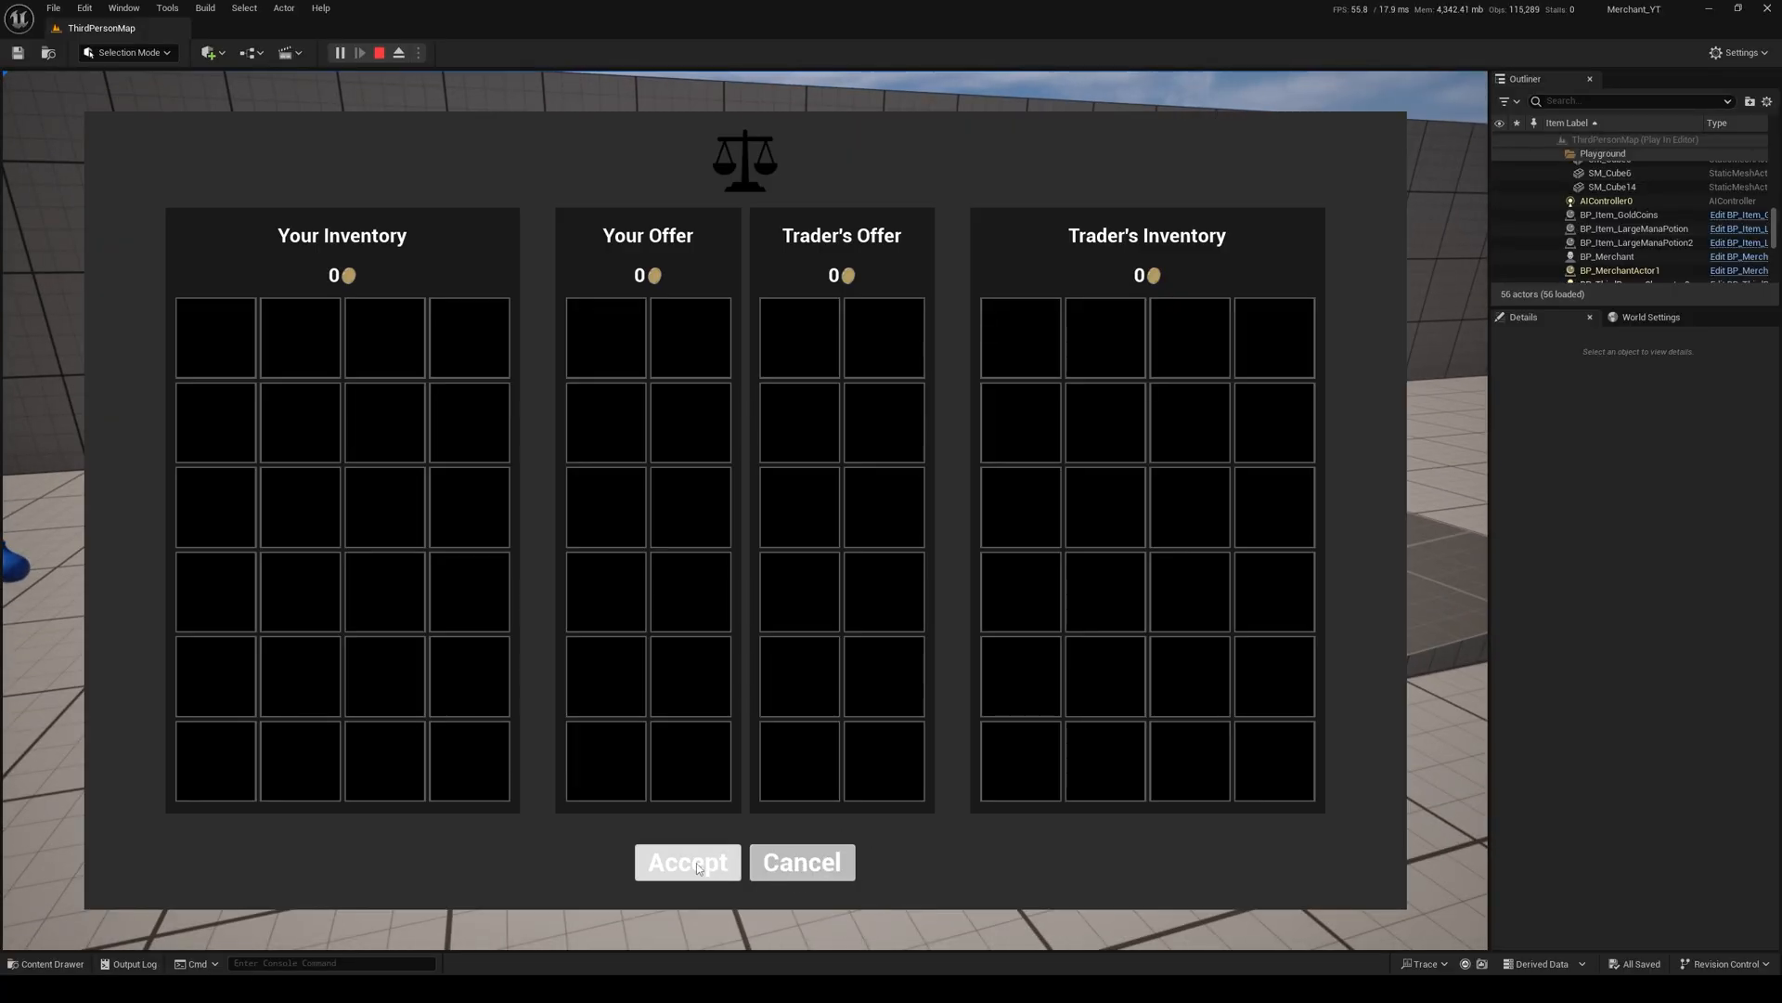
left_click(787, 865)
key("s")
key("w")
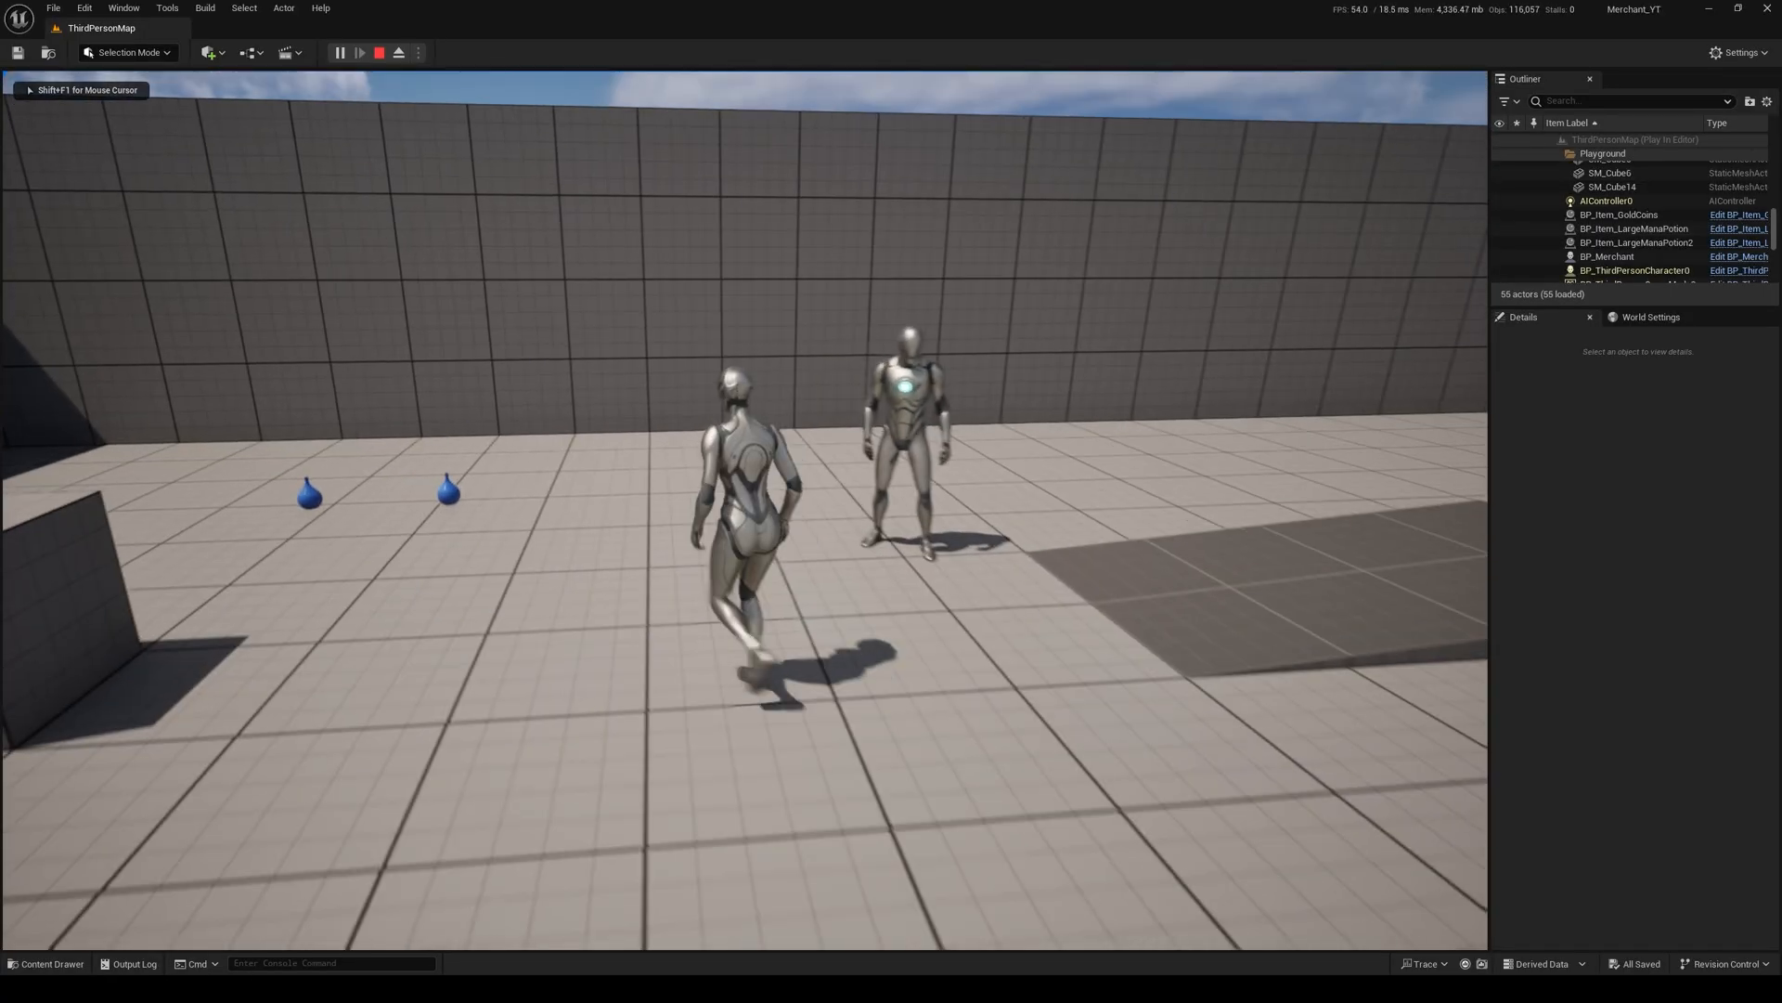
key("Escape")
Step: In BP_Merchant's BPC_Inventory component, add a first inventory slot with ItemID GoldCoins and ItemQuantity 1000
right_click_drag(828, 573, 841, 582)
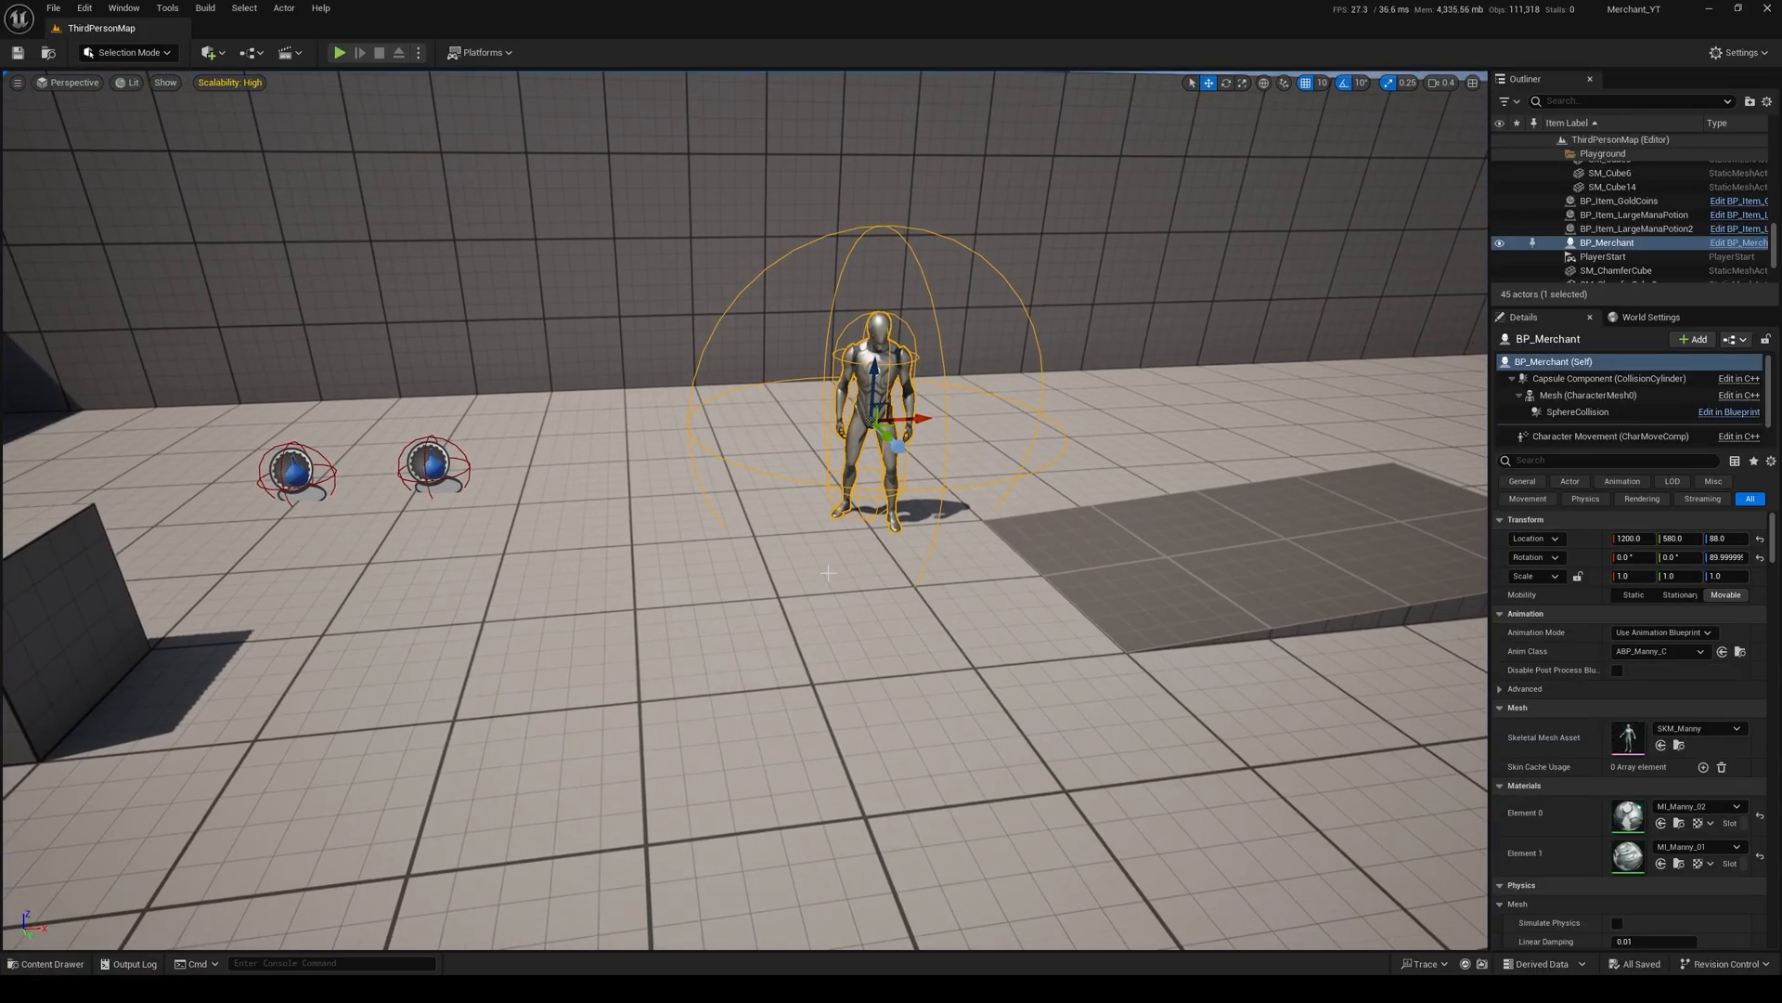
key("ctrl+e")
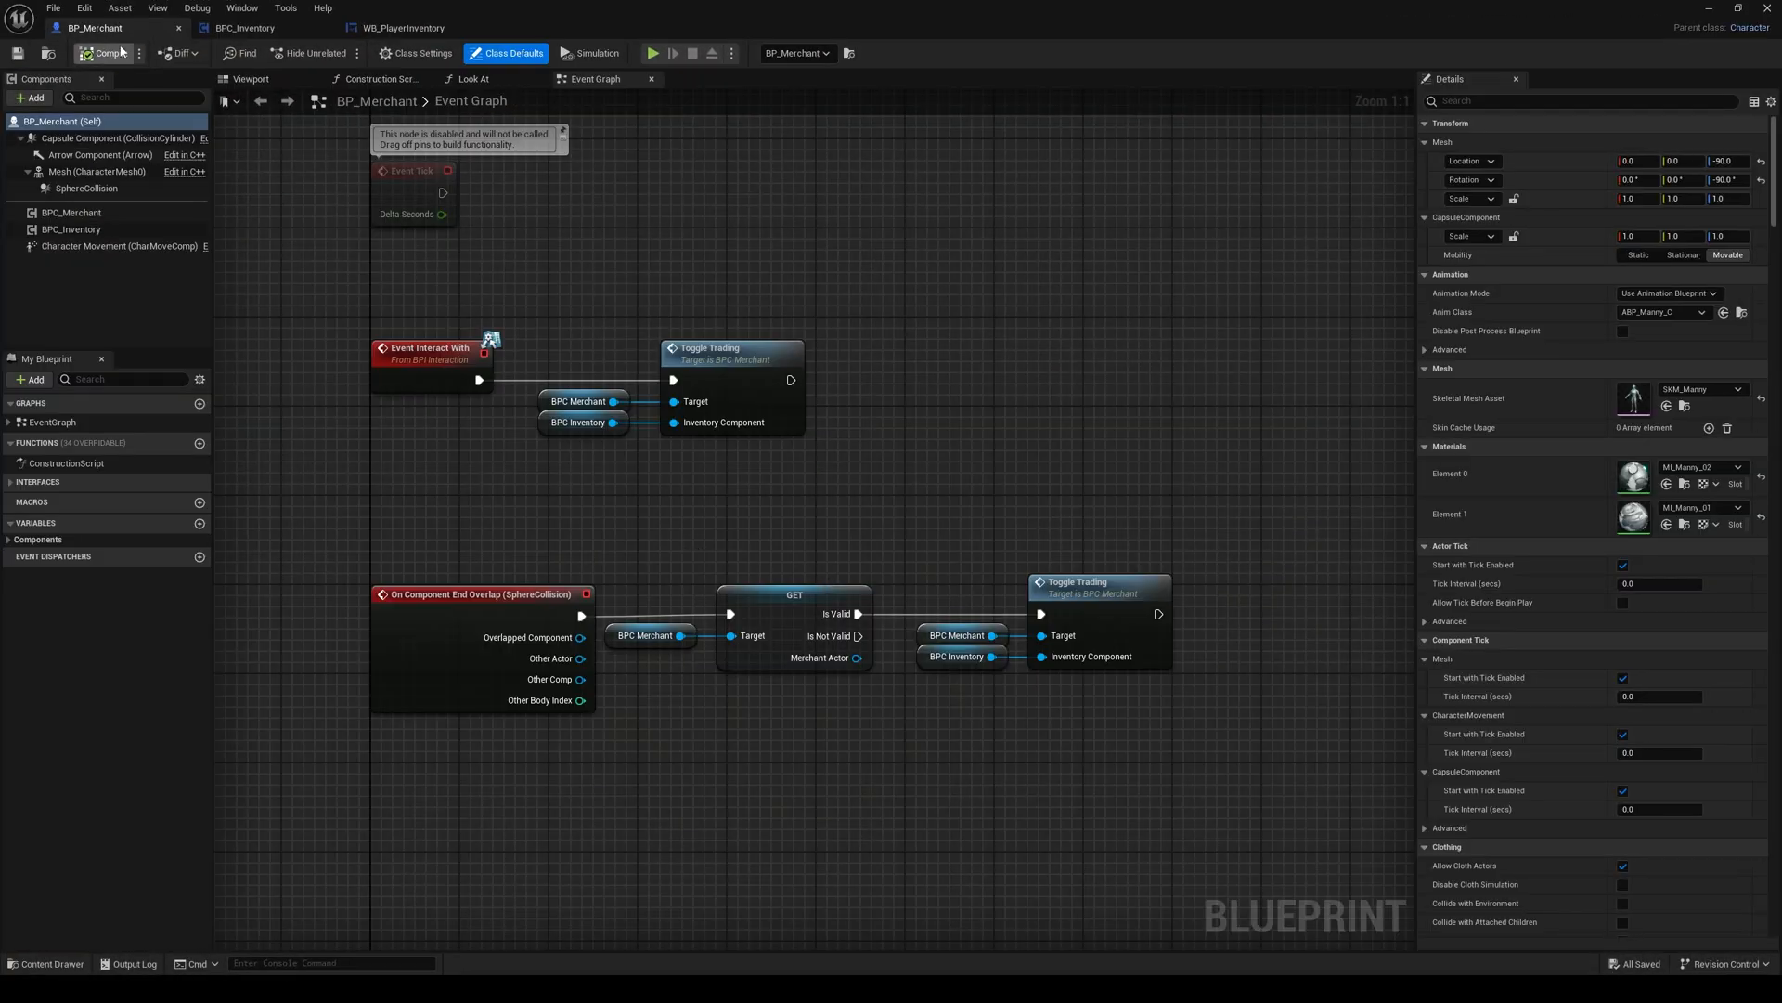
left_click(75, 230)
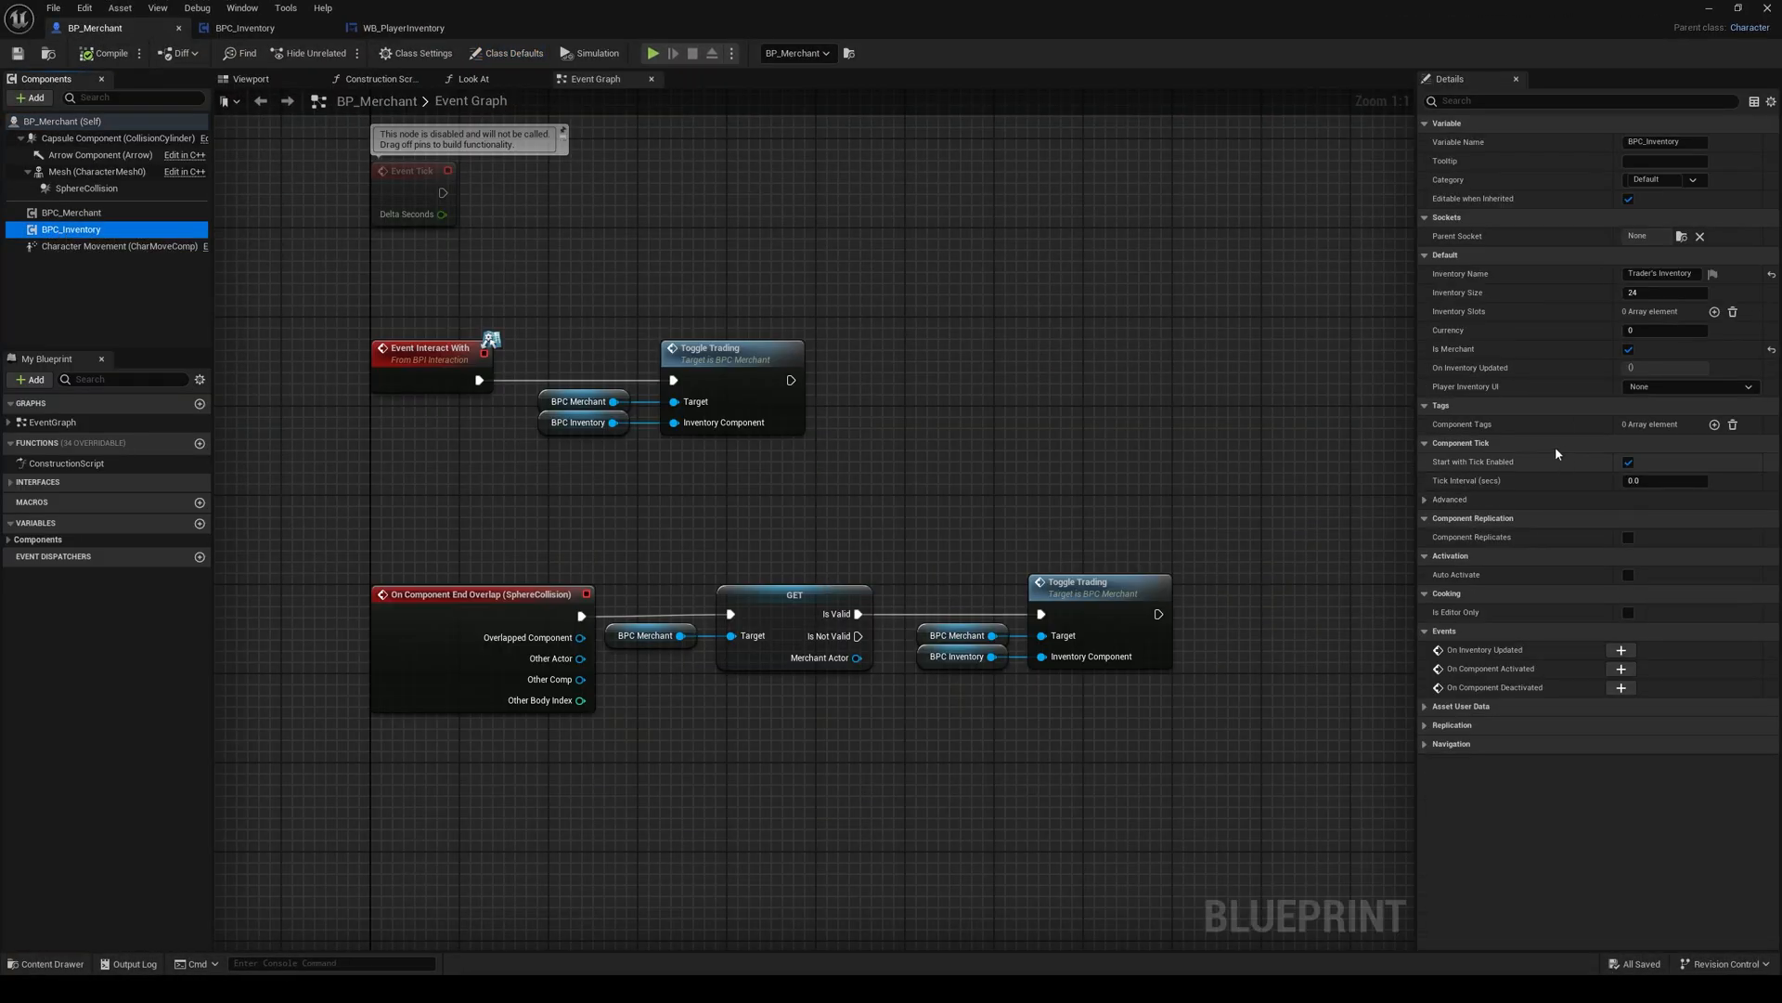
left_click(1715, 312)
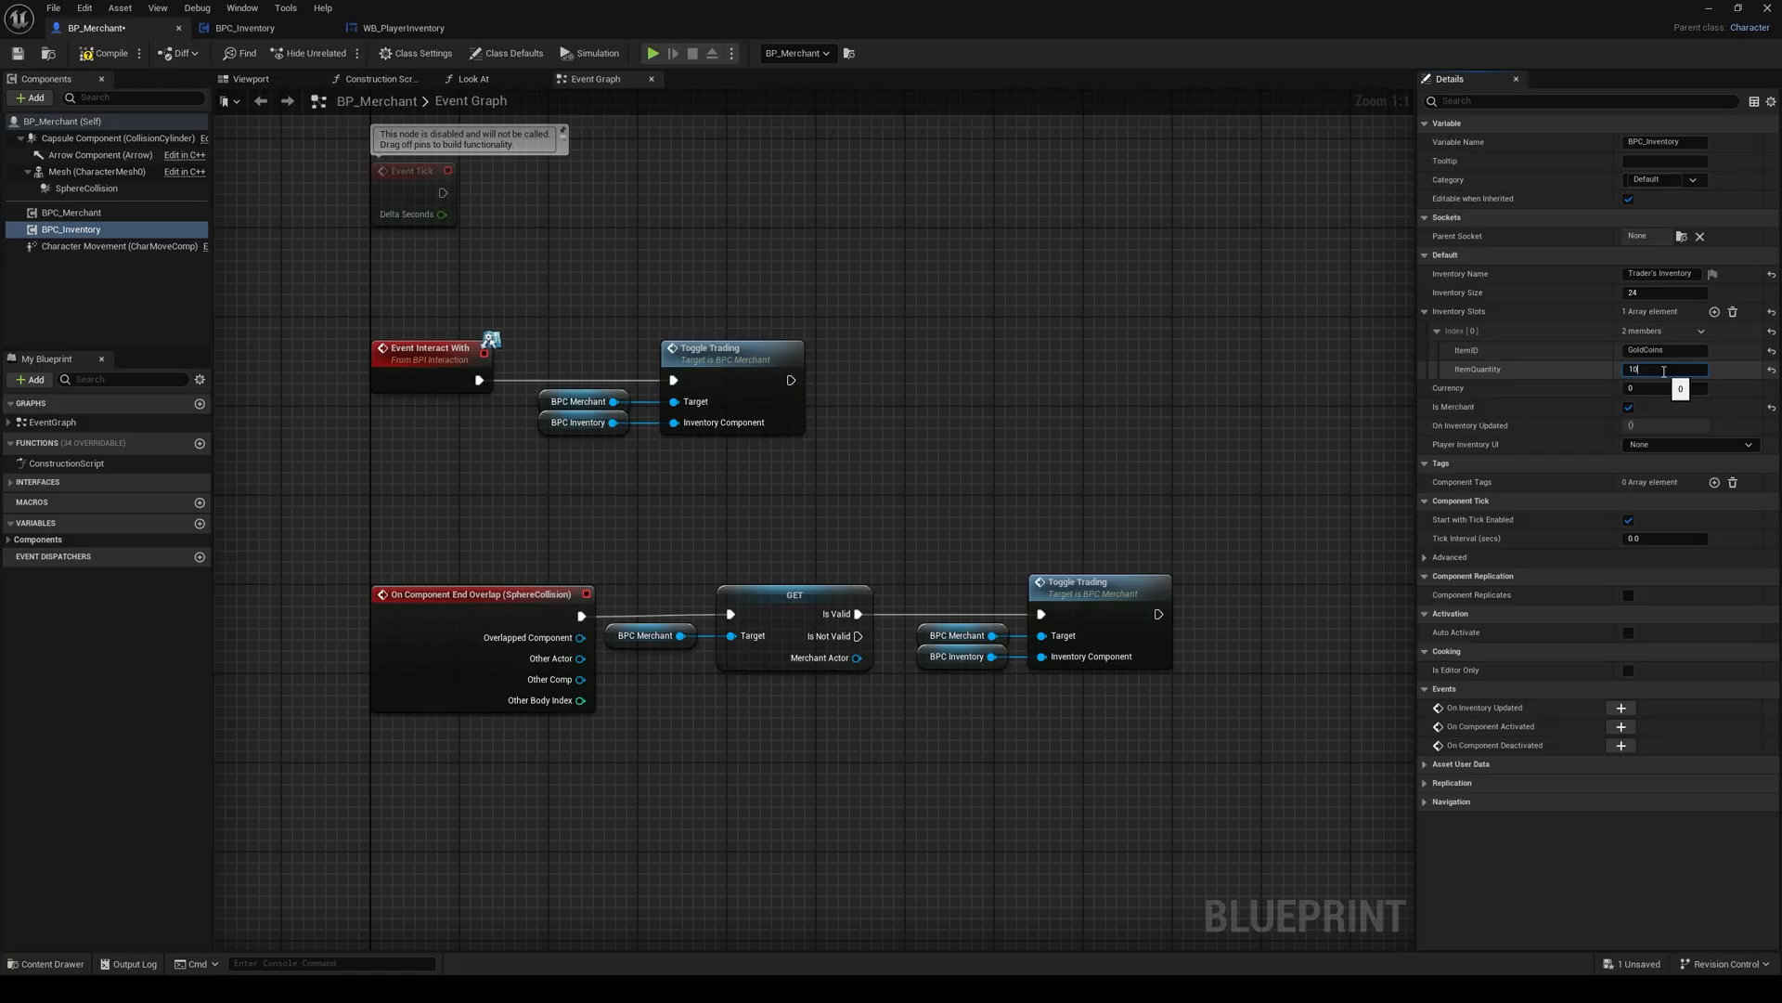
Step: Add a second inventory slot with ItemID RegularHealthPotion and ItemQuantity 4, then compile and save BP_Merchant
left_click(1715, 312)
left_click(1434, 388)
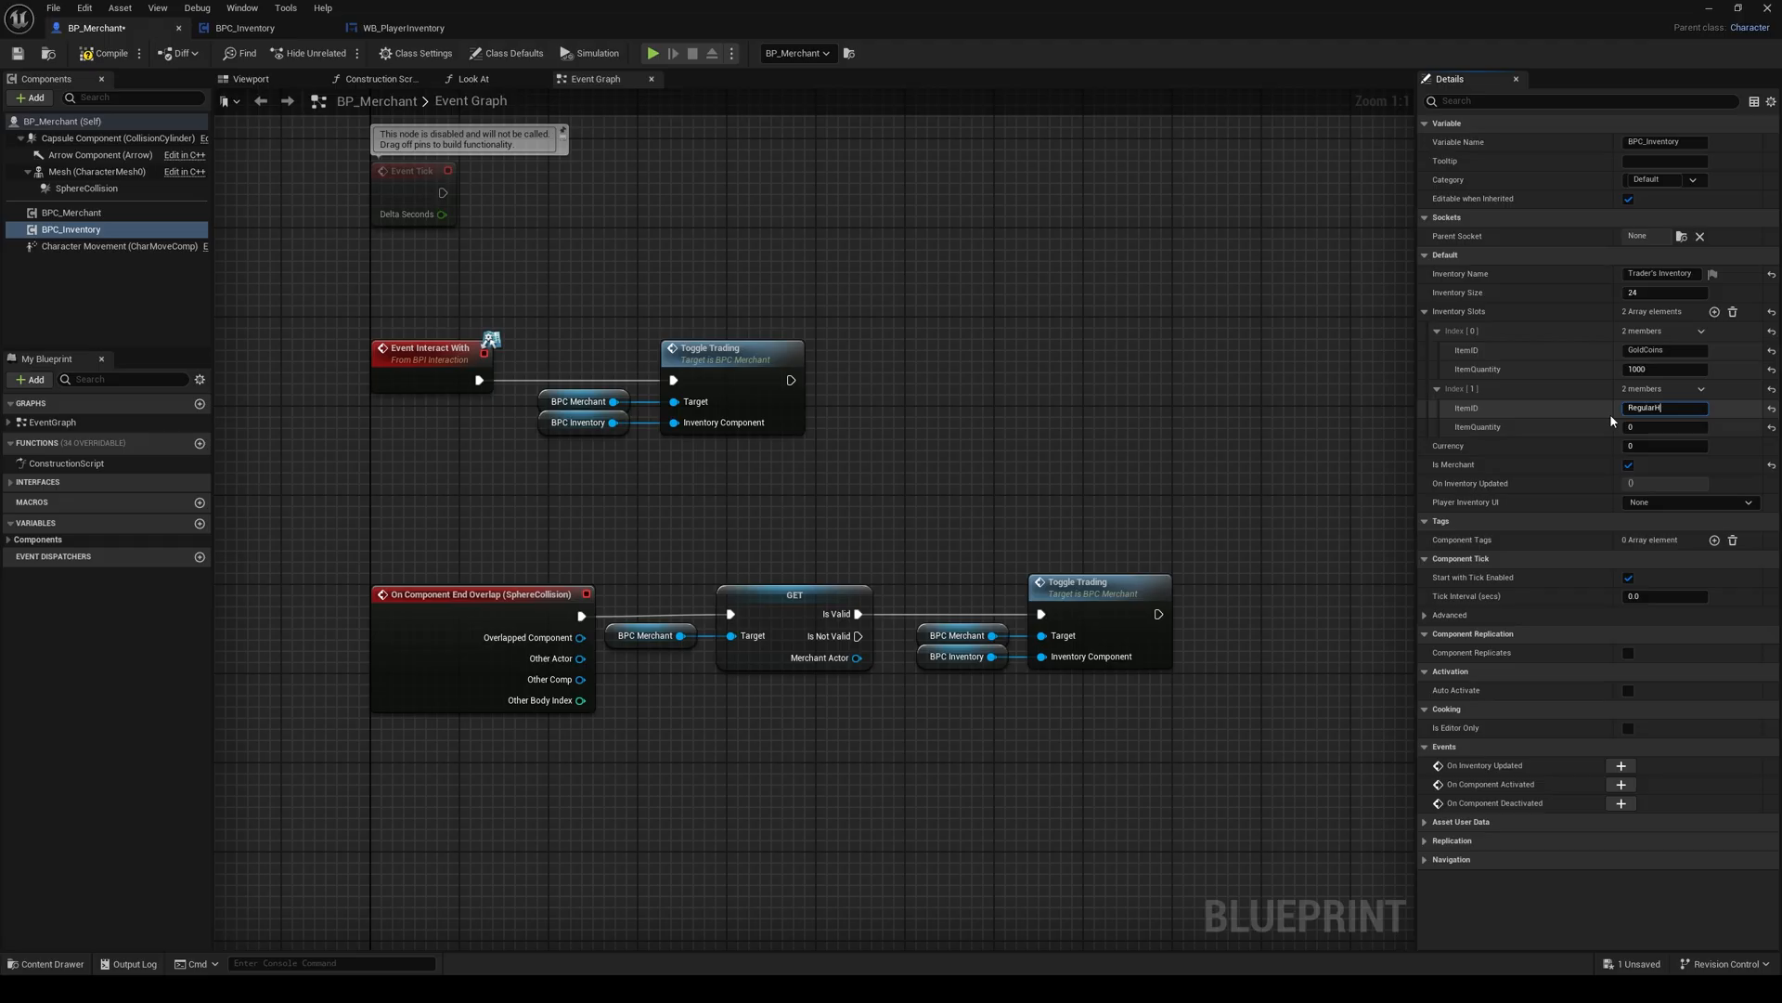
type("ion")
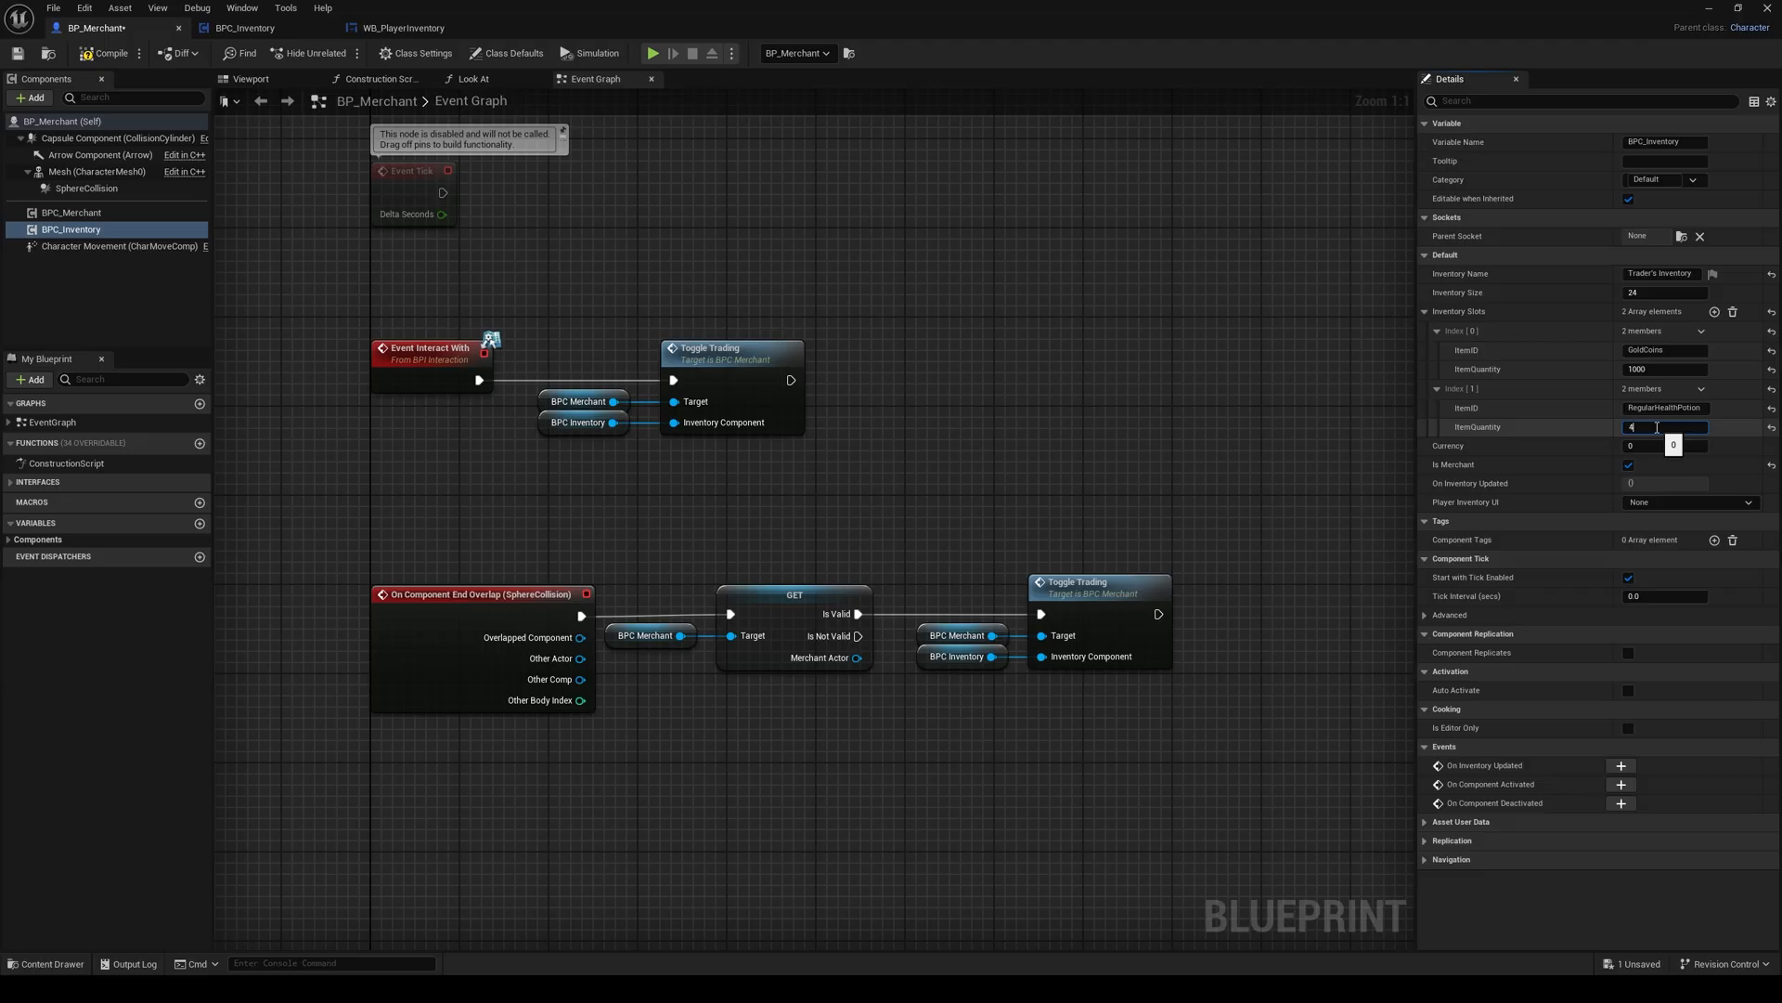
left_click(94, 58)
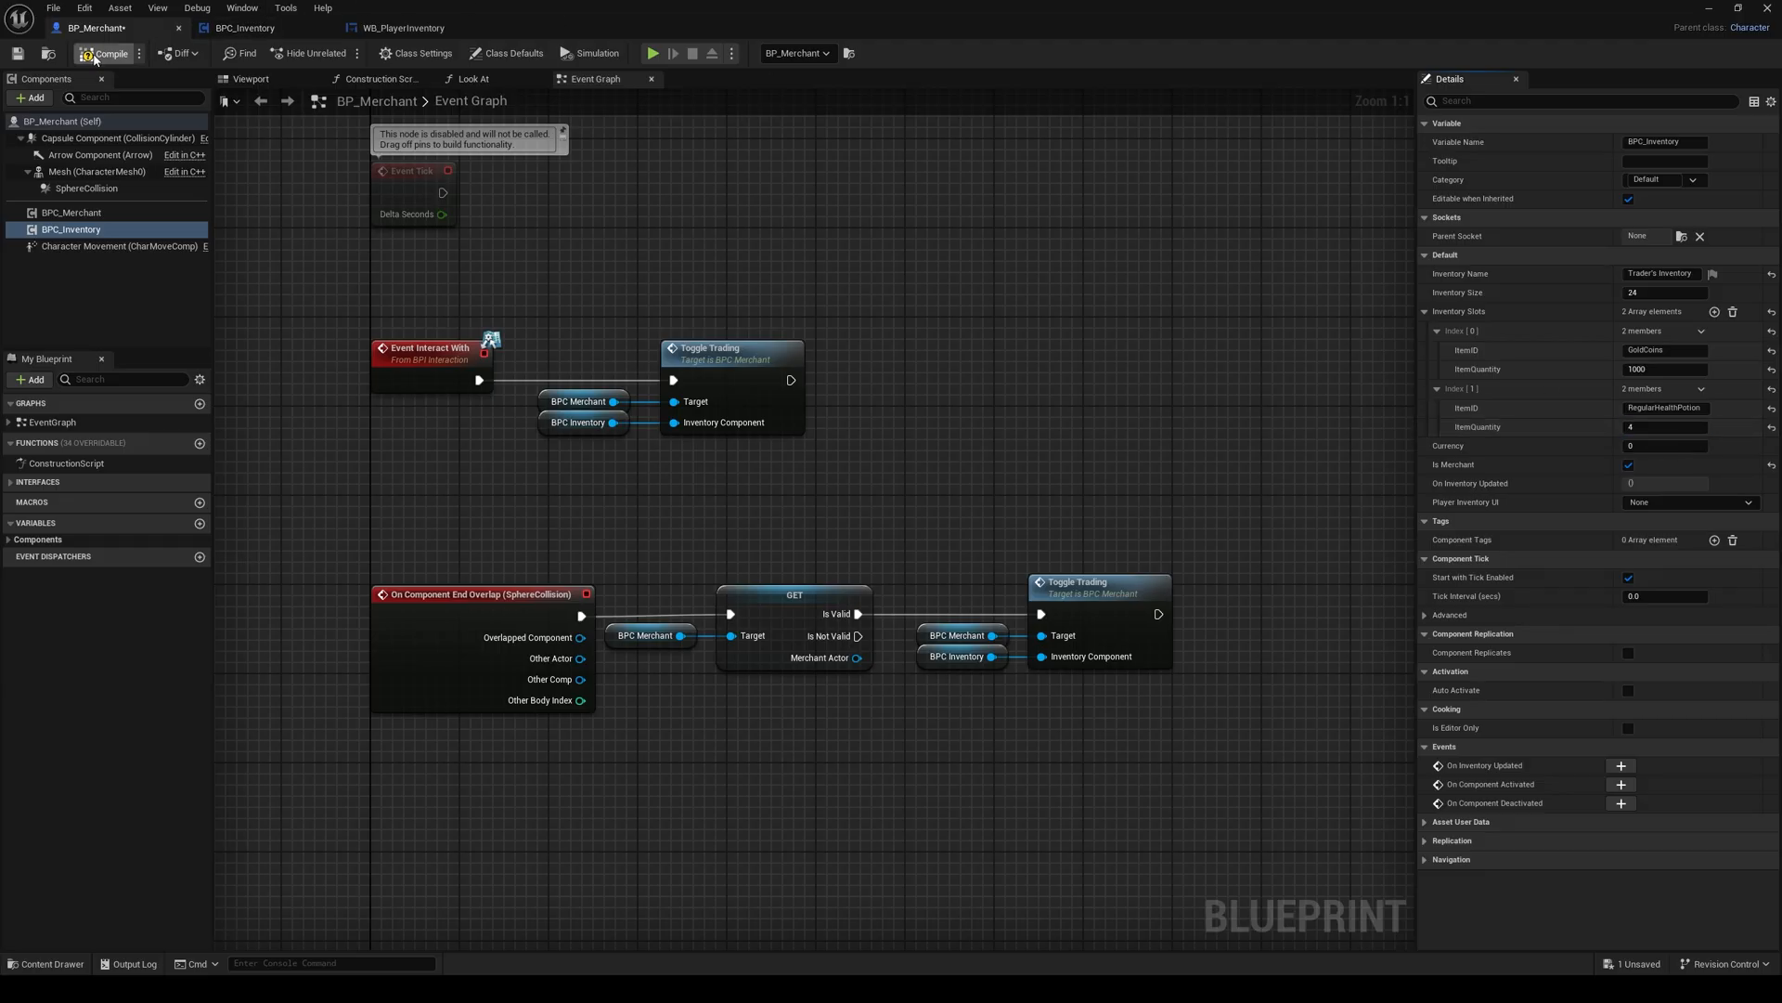
left_click(24, 55)
Step: Play the level, open and cancel the merchant's trade window twice to check the stocked items, and stop playing
left_click(1703, 13)
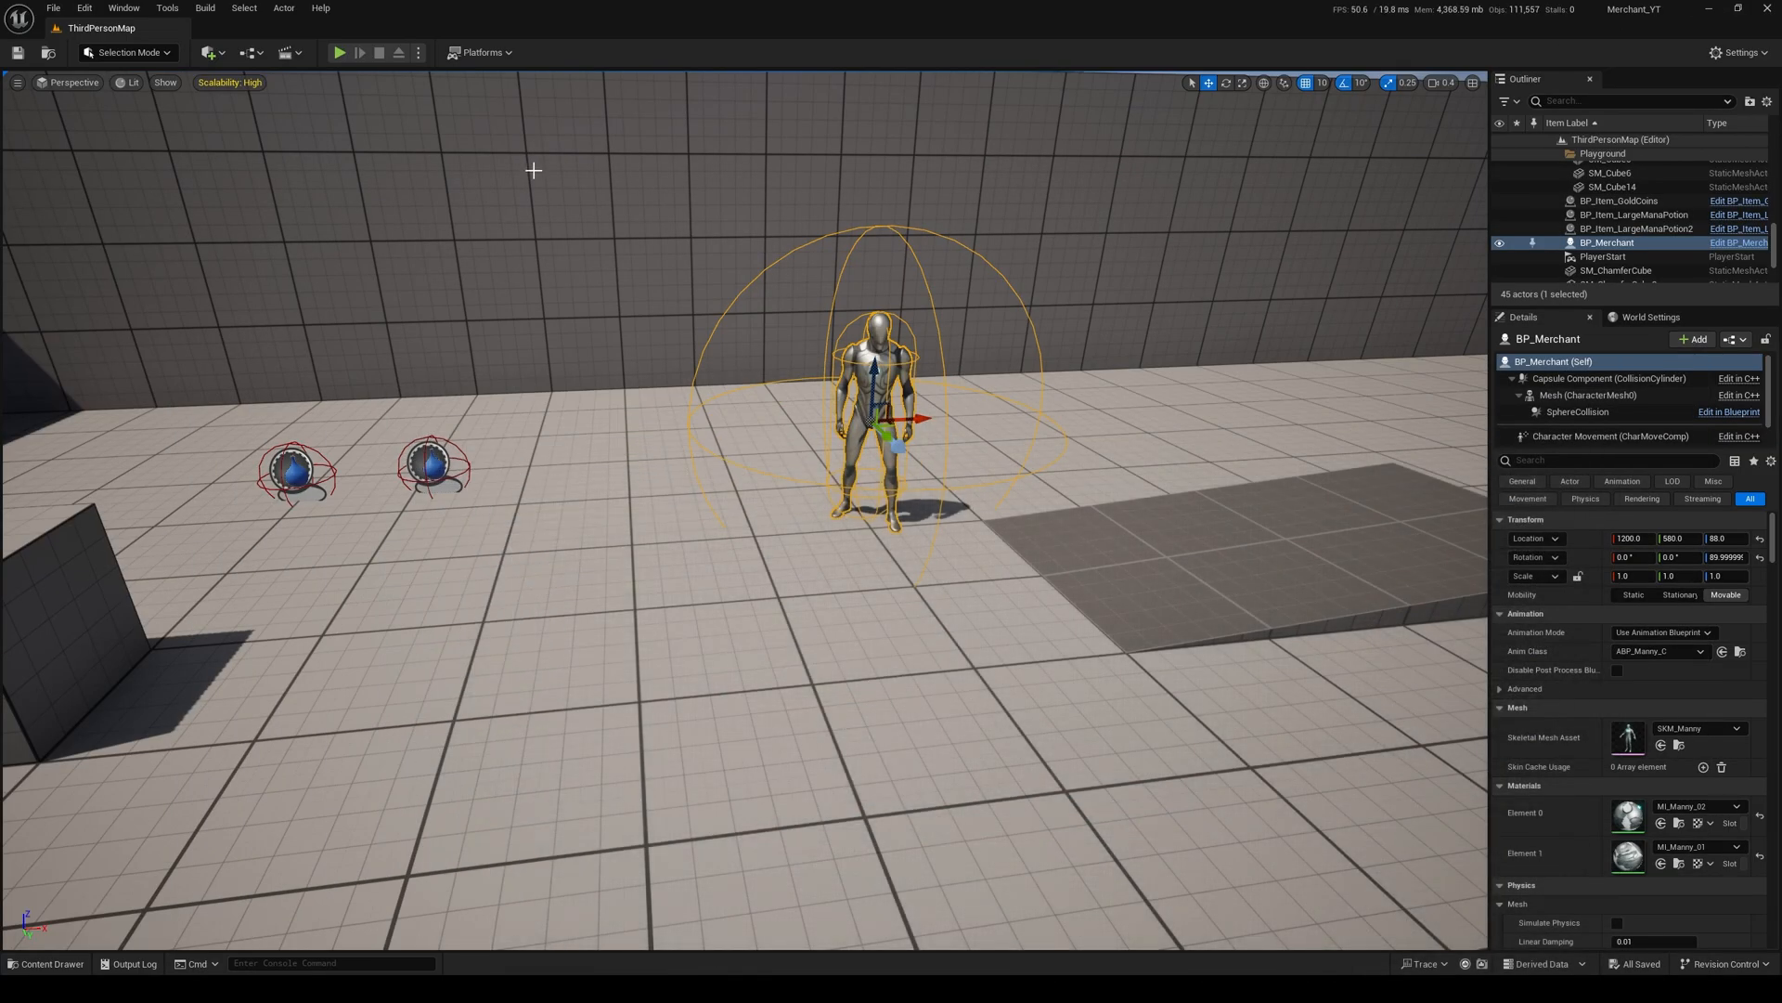
left_click(340, 54)
key("w")
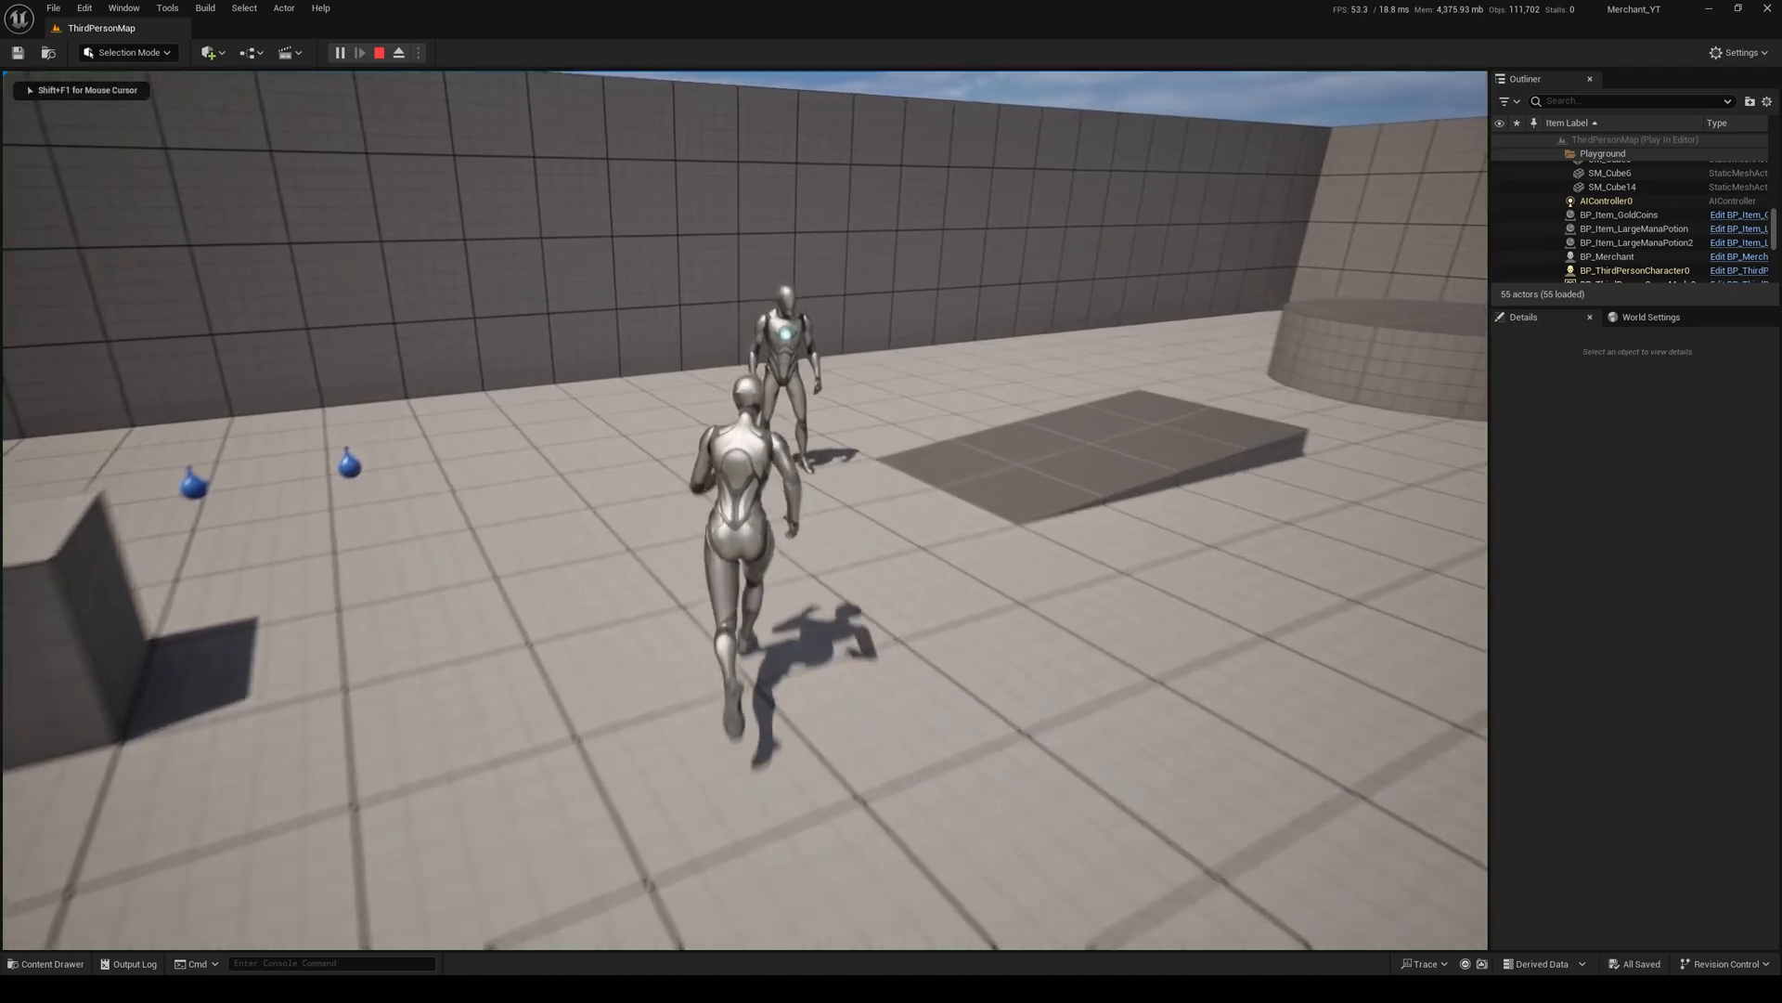
key("e")
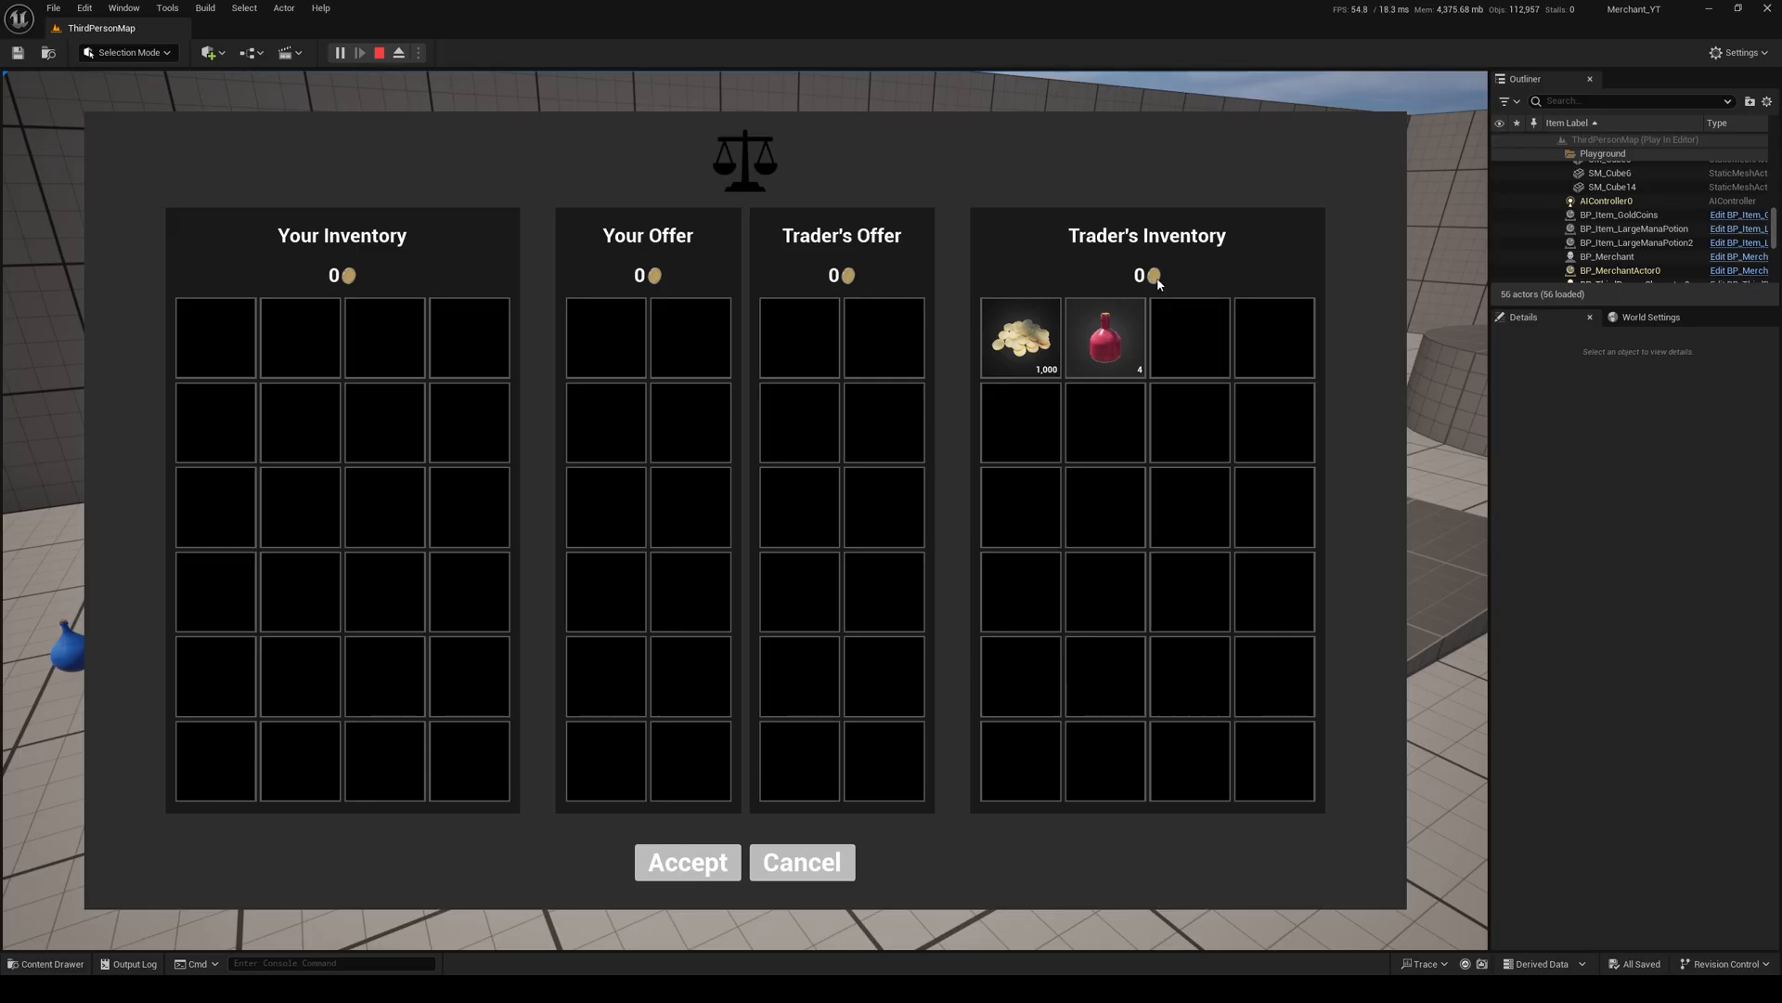
left_click(810, 865)
key("w")
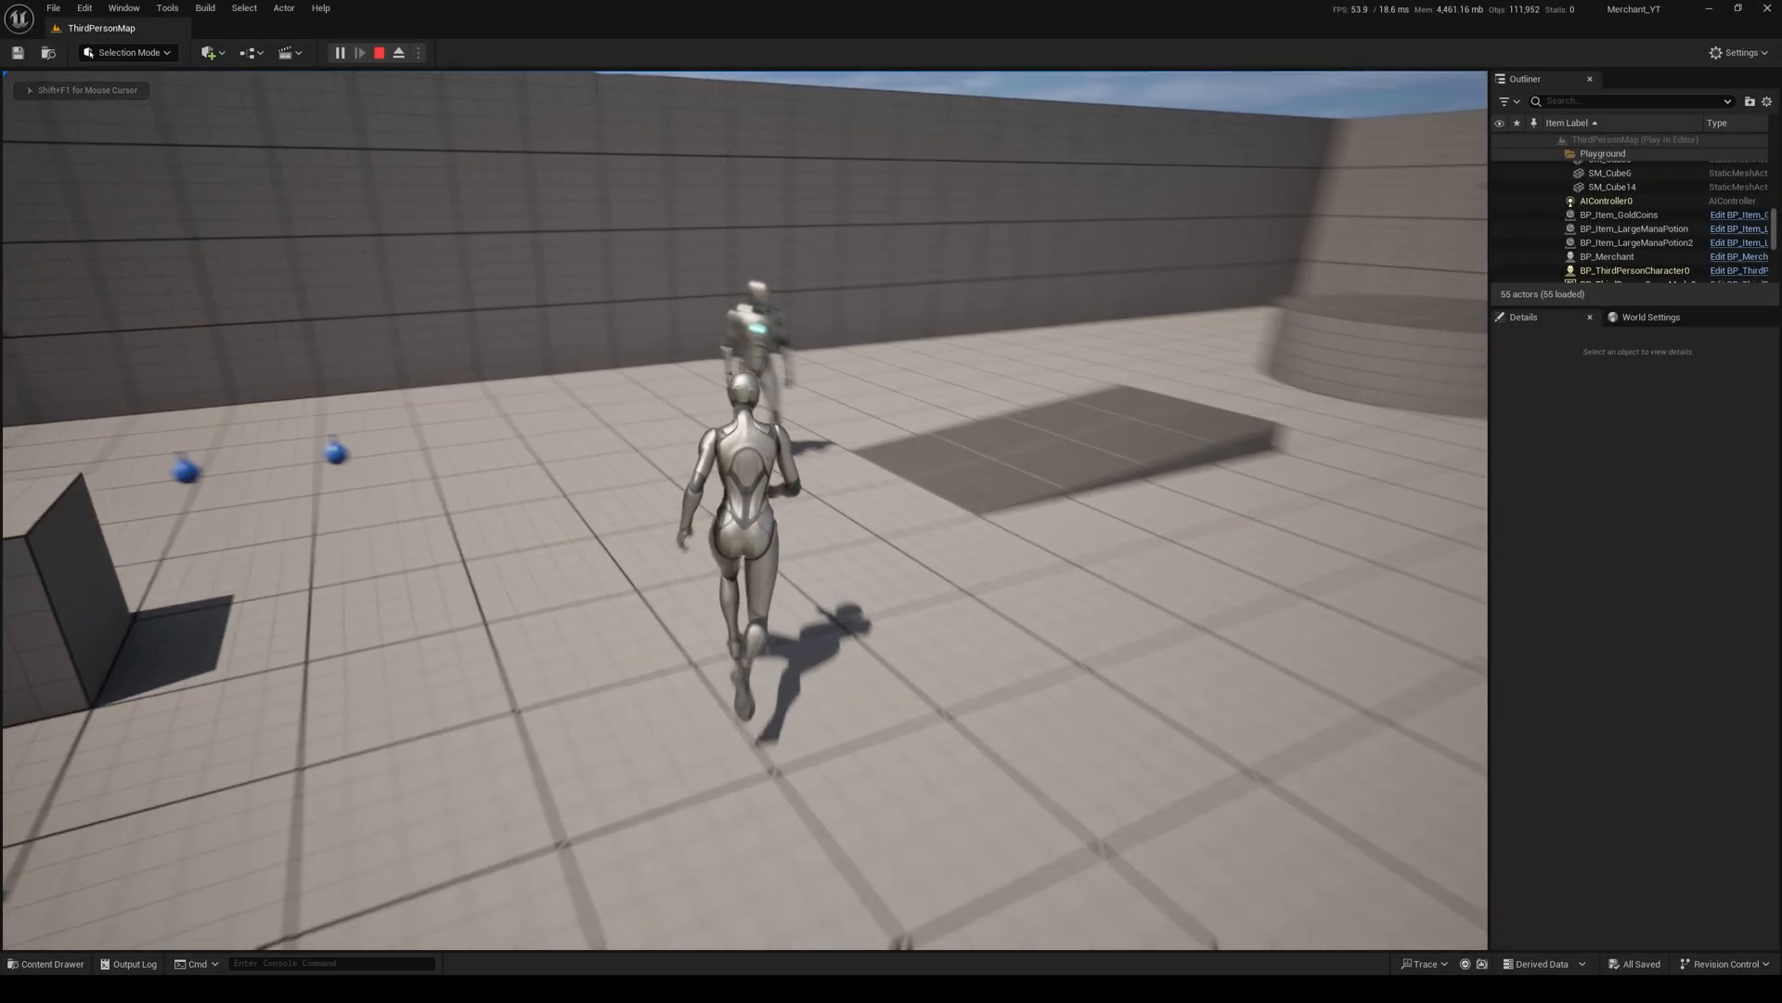
key("e")
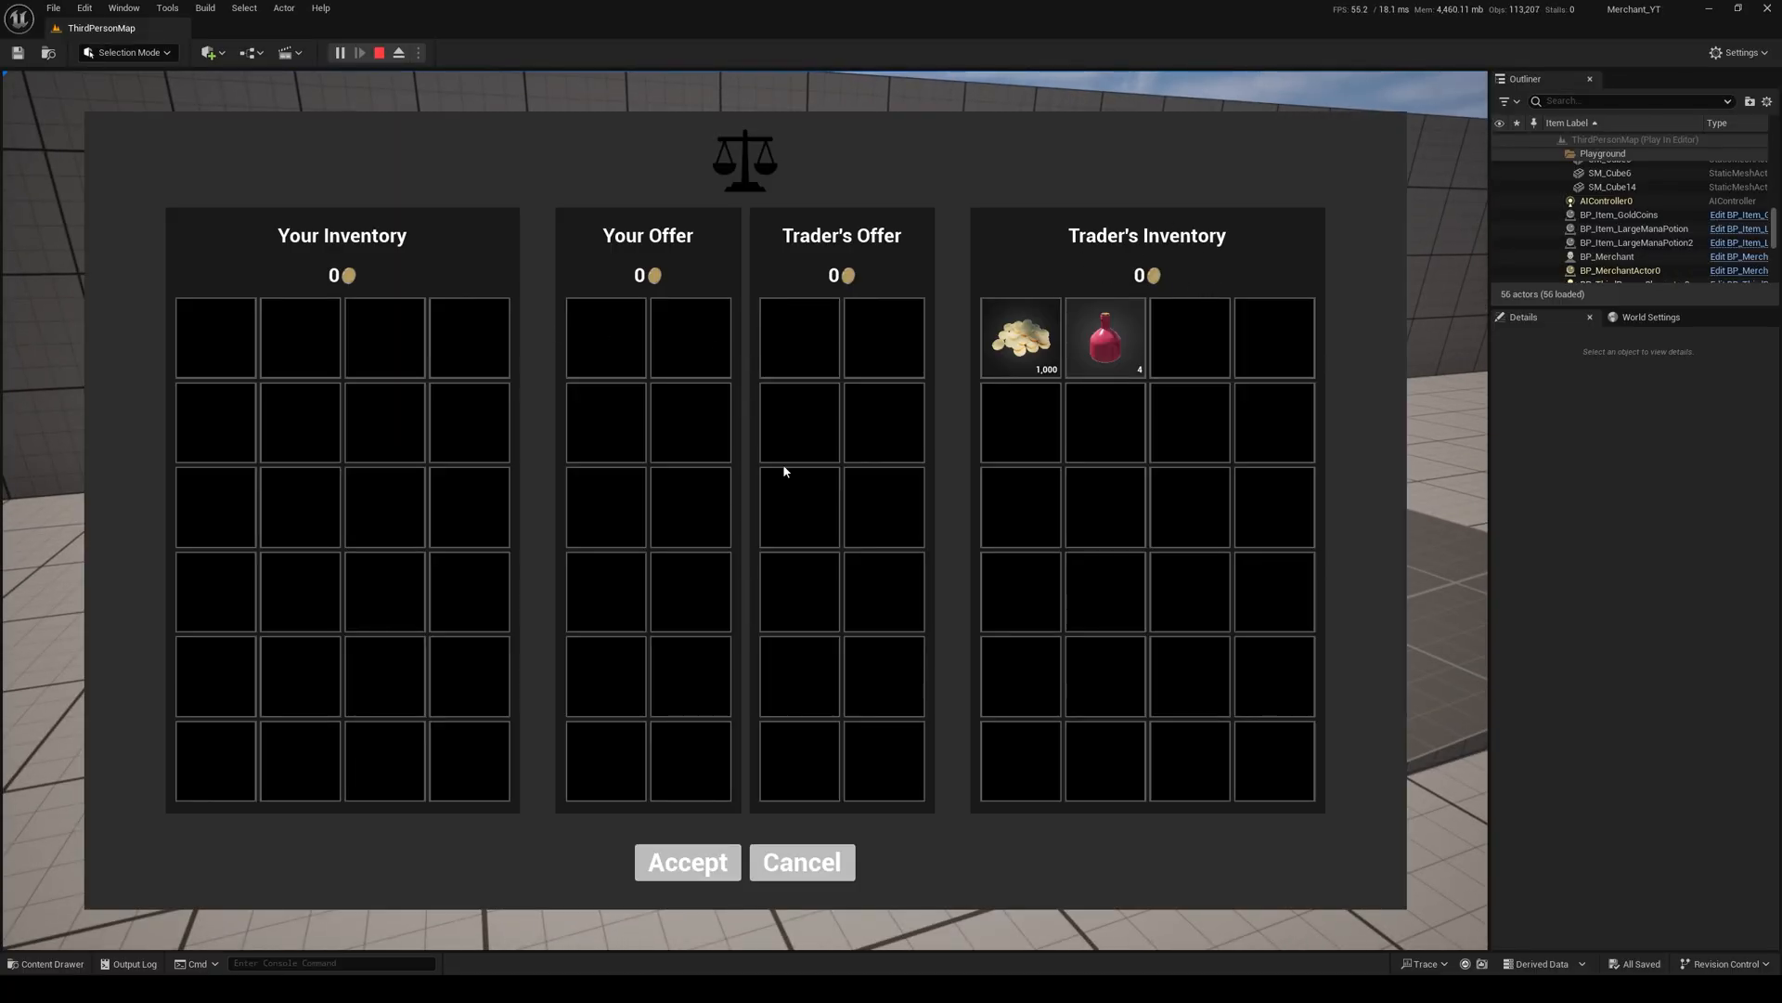
left_click(777, 862)
key("s")
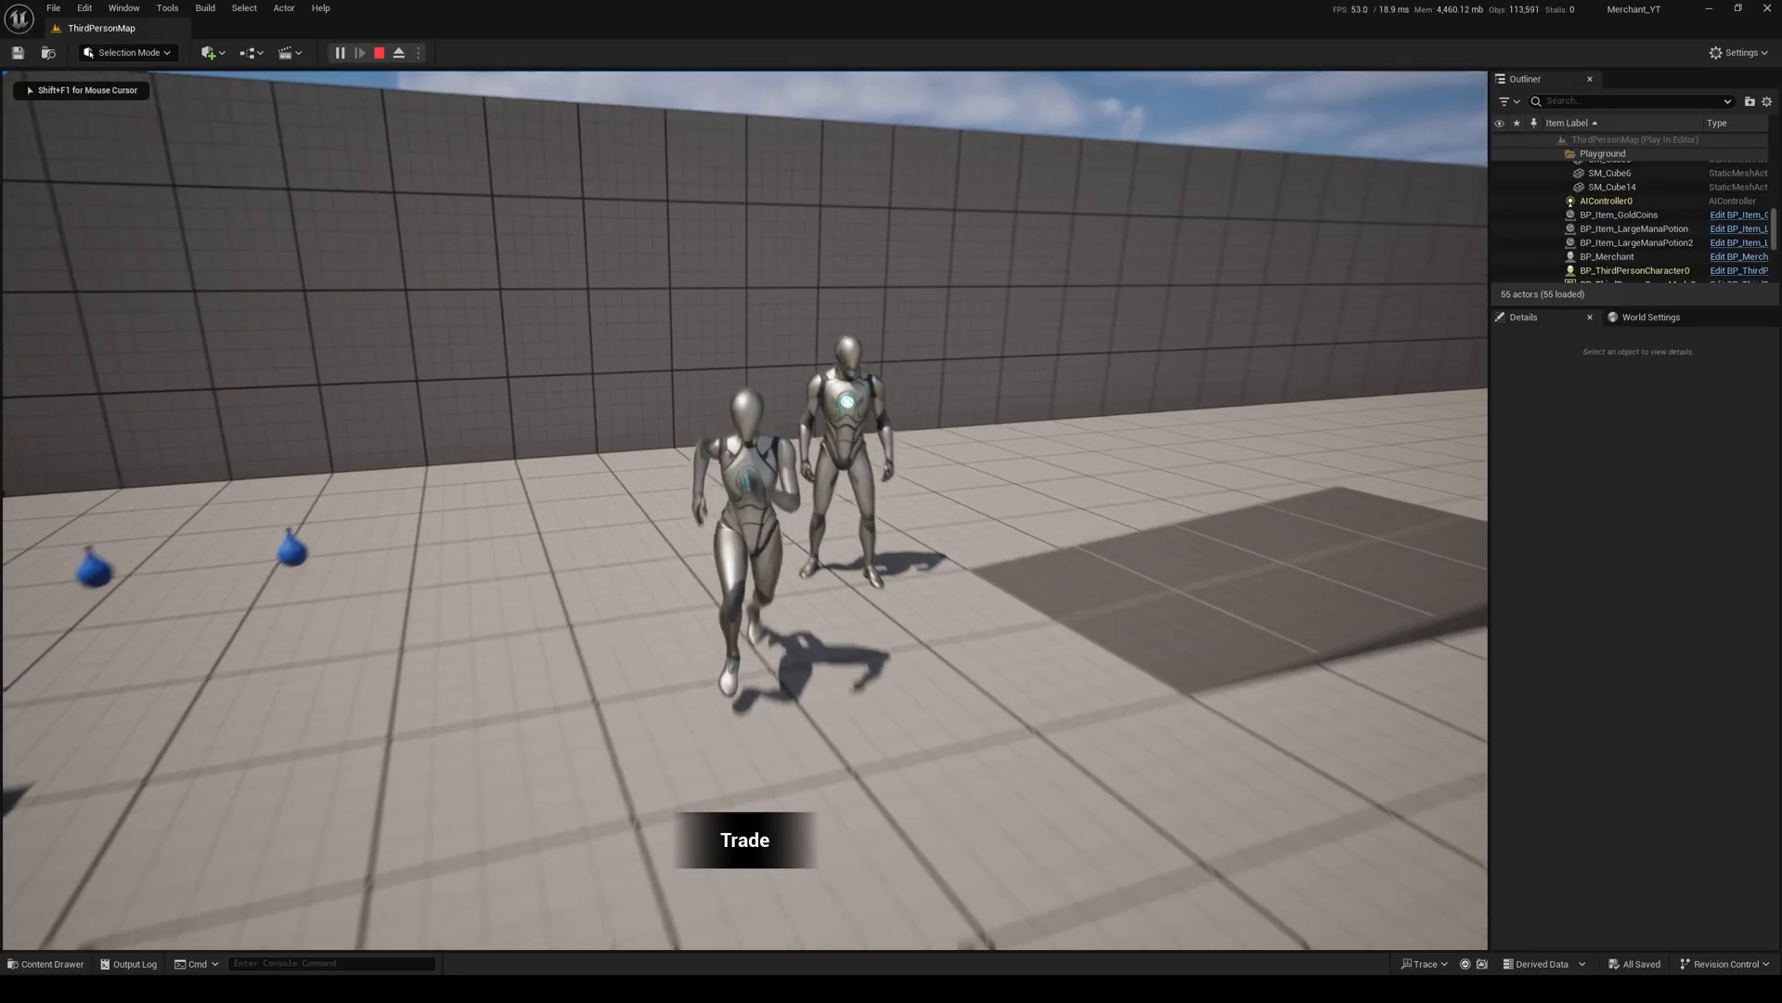
key("Escape")
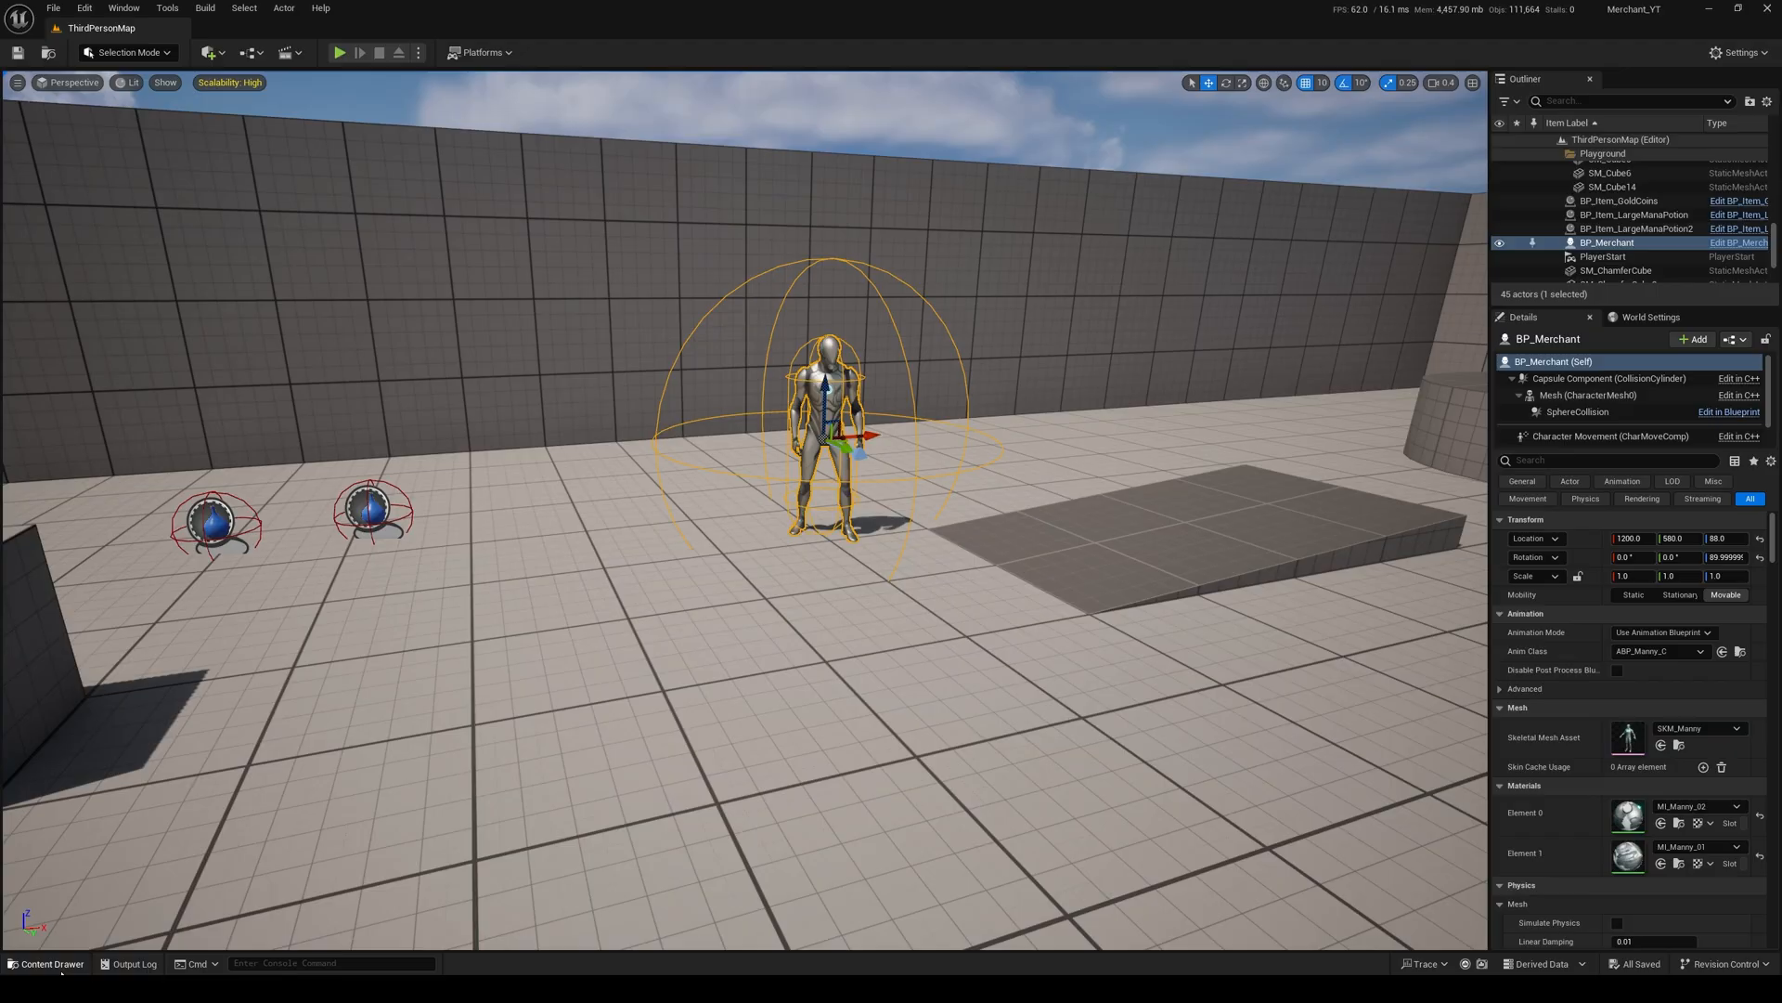
Step: Open WB_Inventory from the UI Inventory content folder and go to the Is Offer Inventory branch in Create Inventory Slots
left_click(48, 964)
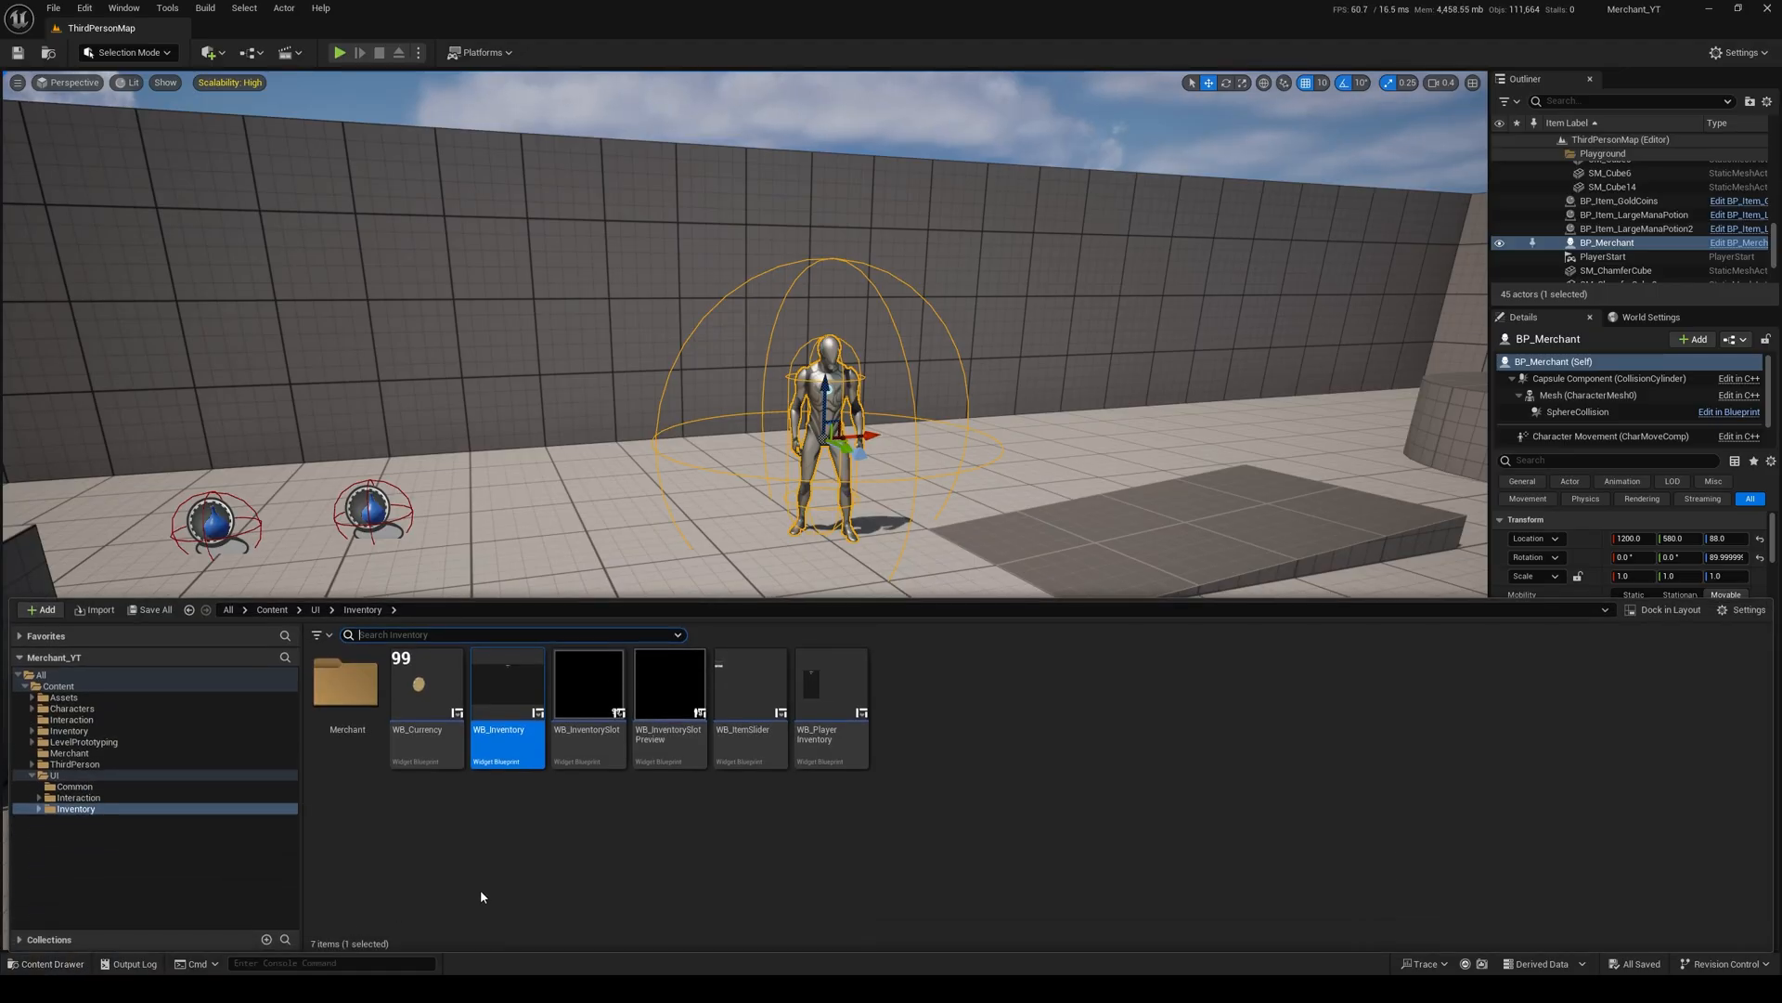
left_click(481, 892)
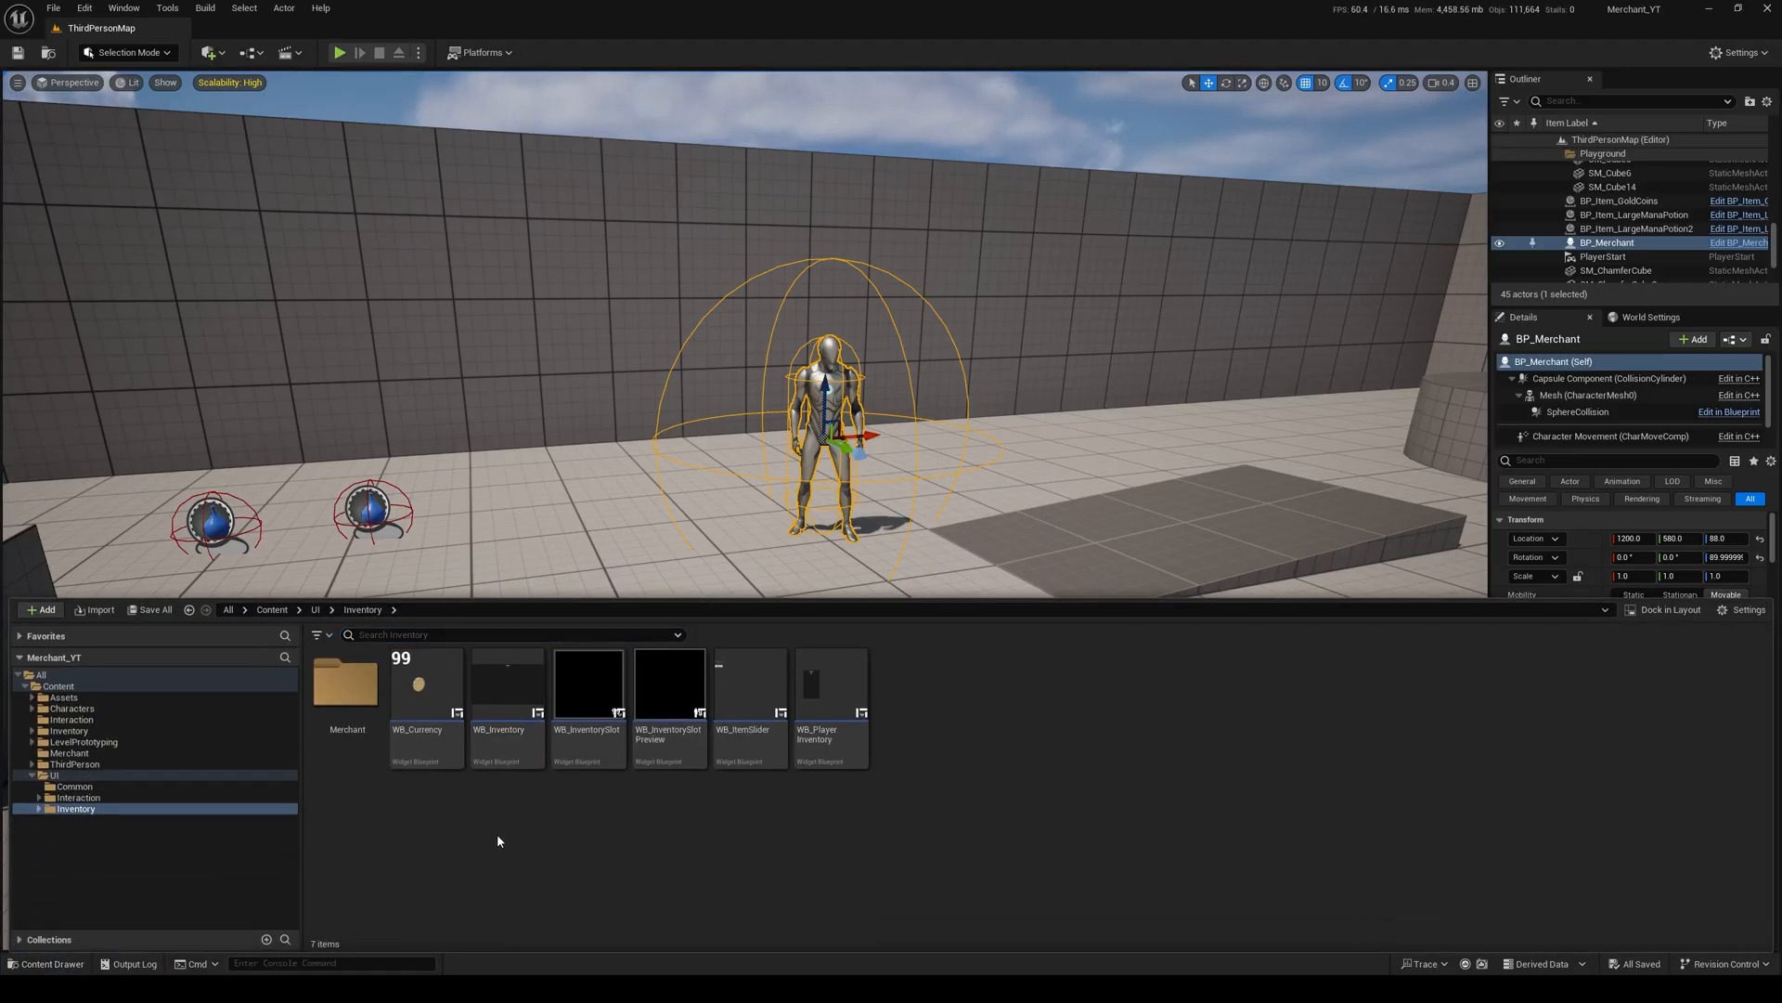
double_click(507, 687)
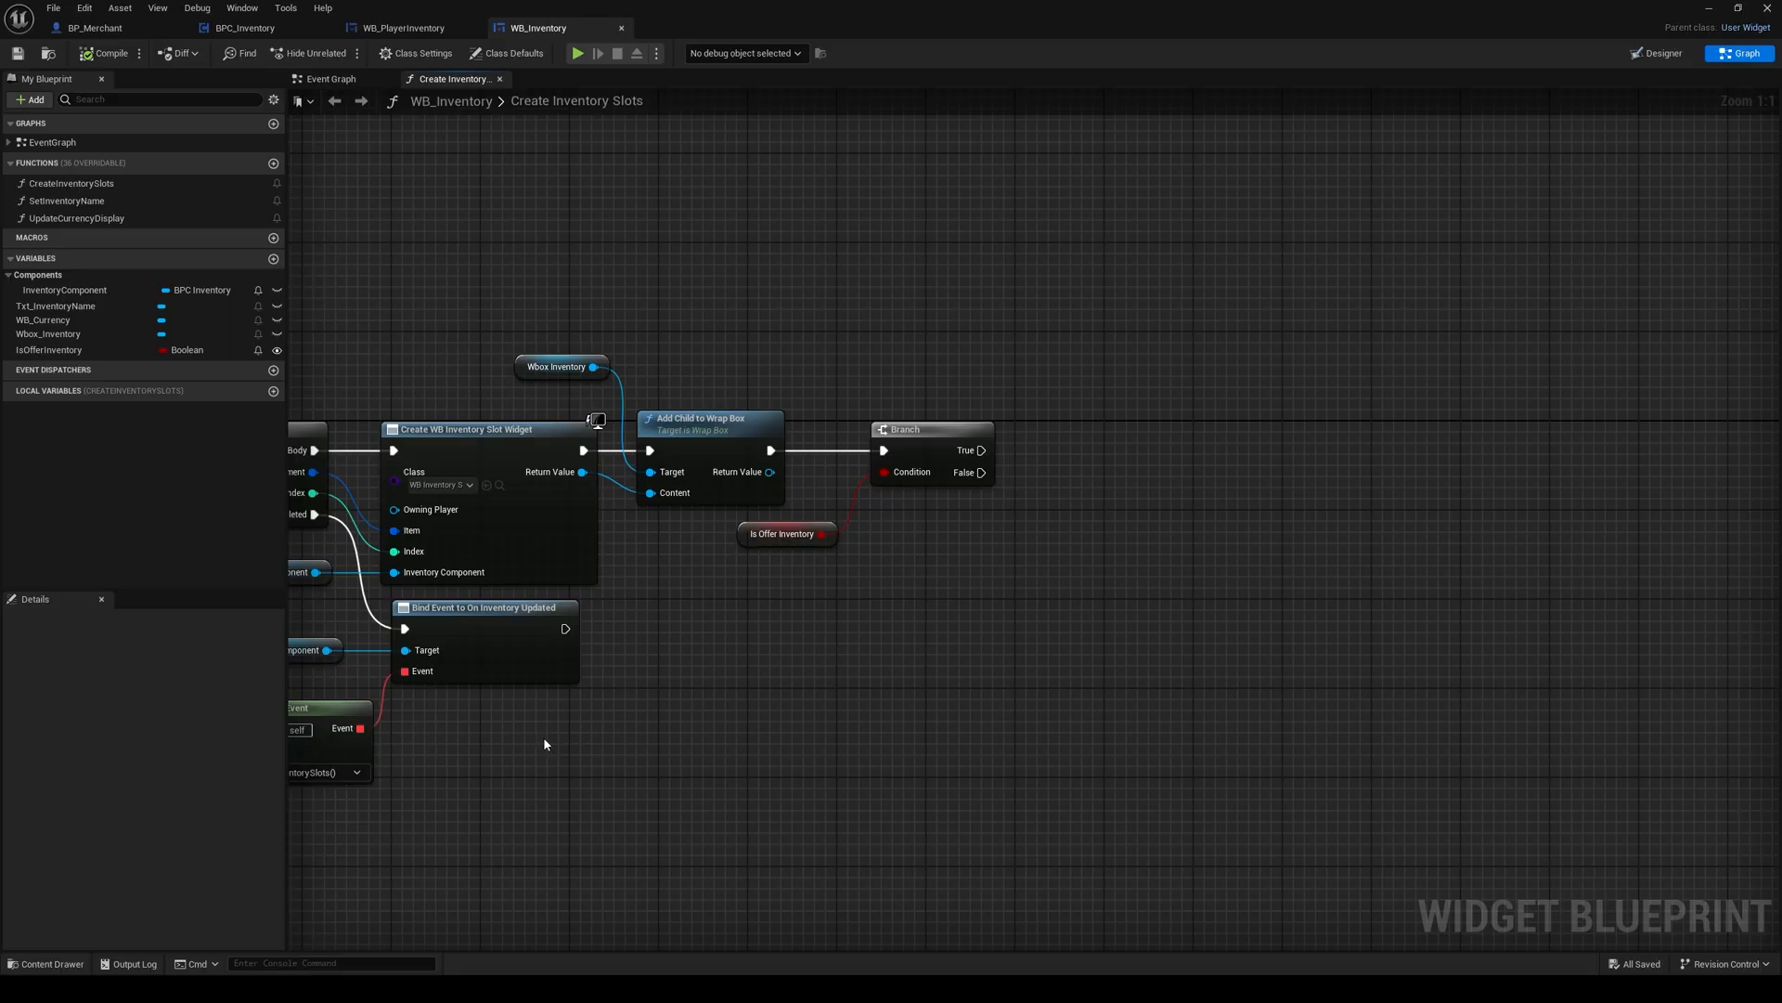
right_click_drag(543, 737, 645, 583)
left_click(971, 555)
left_click(645, 583)
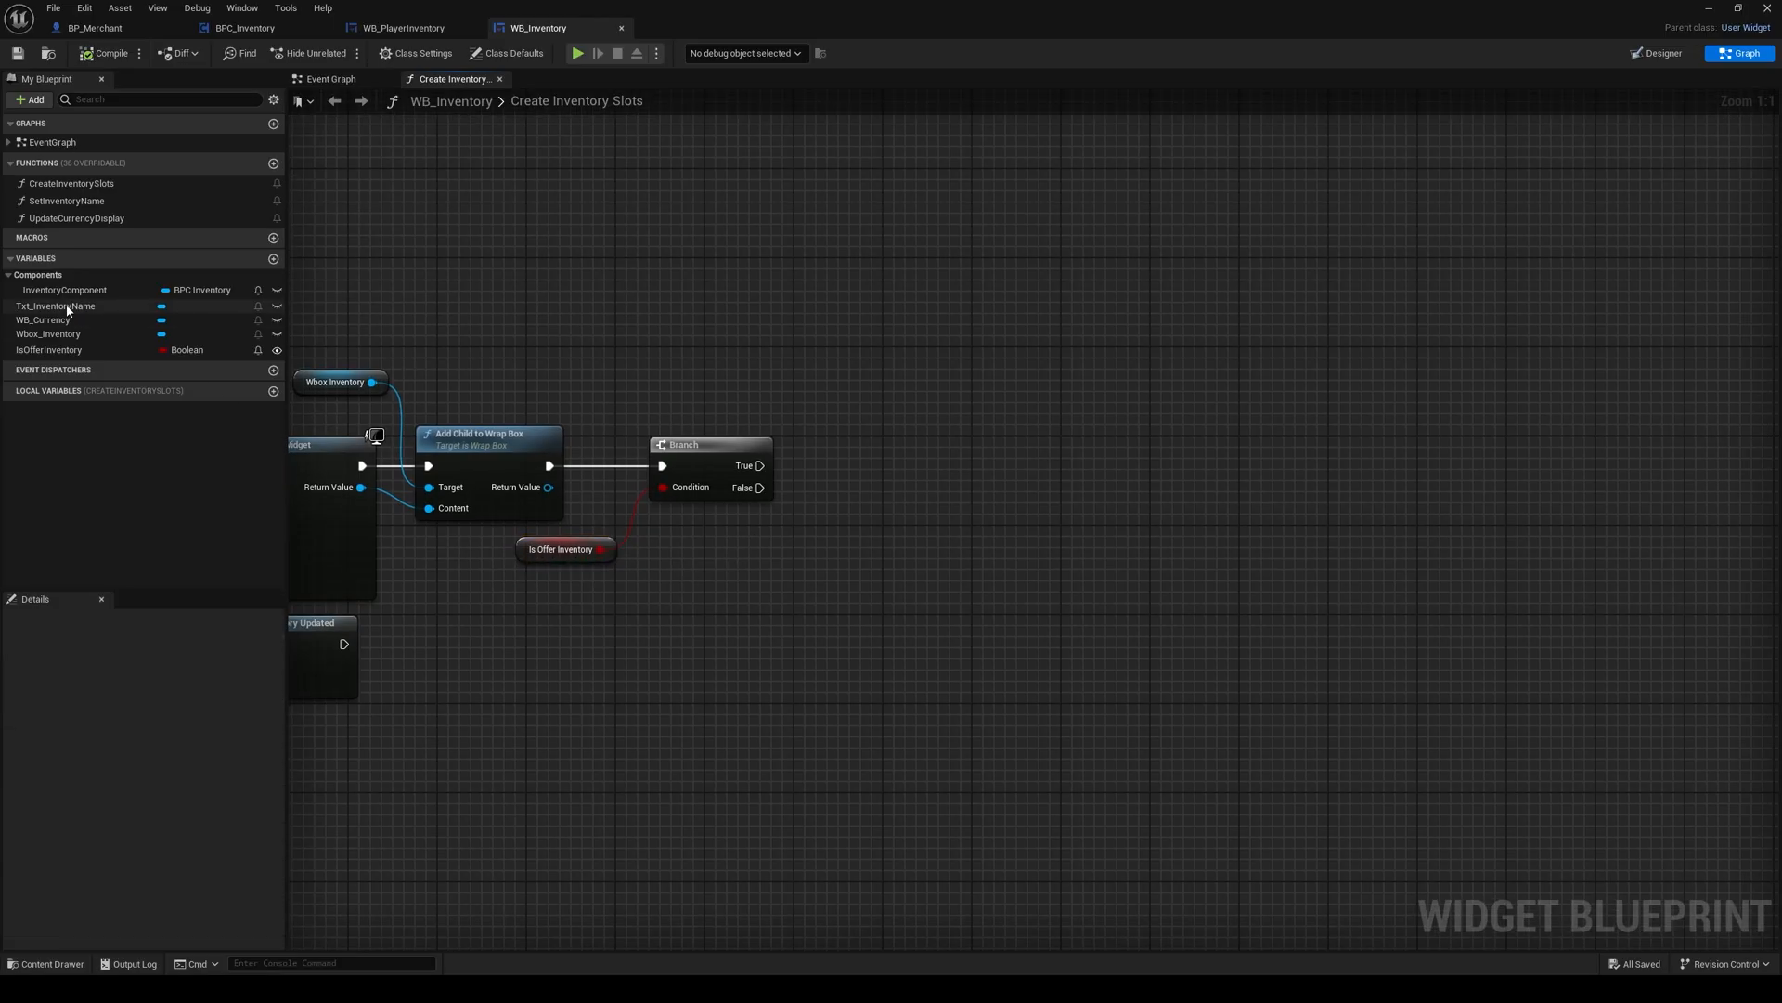
Step: Get InventoryComponent and call Get Inventory Value on it from the Branch's True output
left_click_drag(65, 290, 782, 656)
left_click(670, 650)
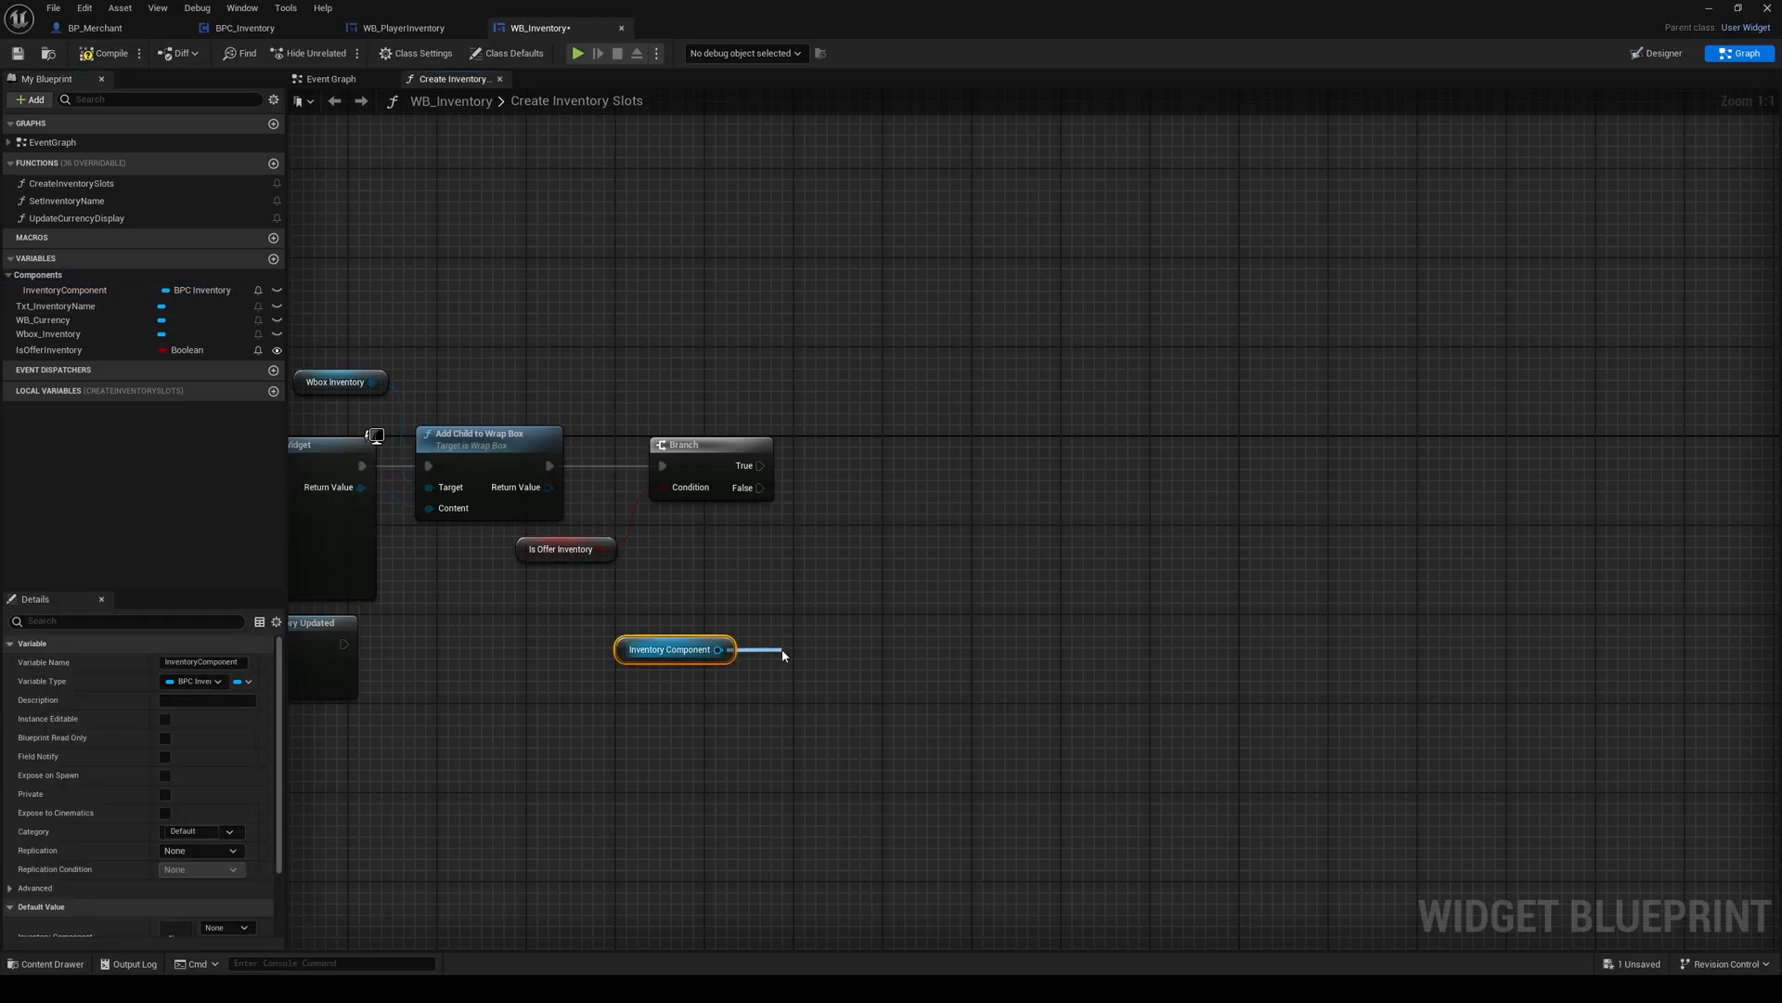
key("Return")
left_click_drag(797, 649, 881, 424)
Step: Call Get Total Currency on Inventory Component and run it from the Branch's False output, aligned below Get Inventory Value
left_click_drag(673, 649, 771, 662)
type("g")
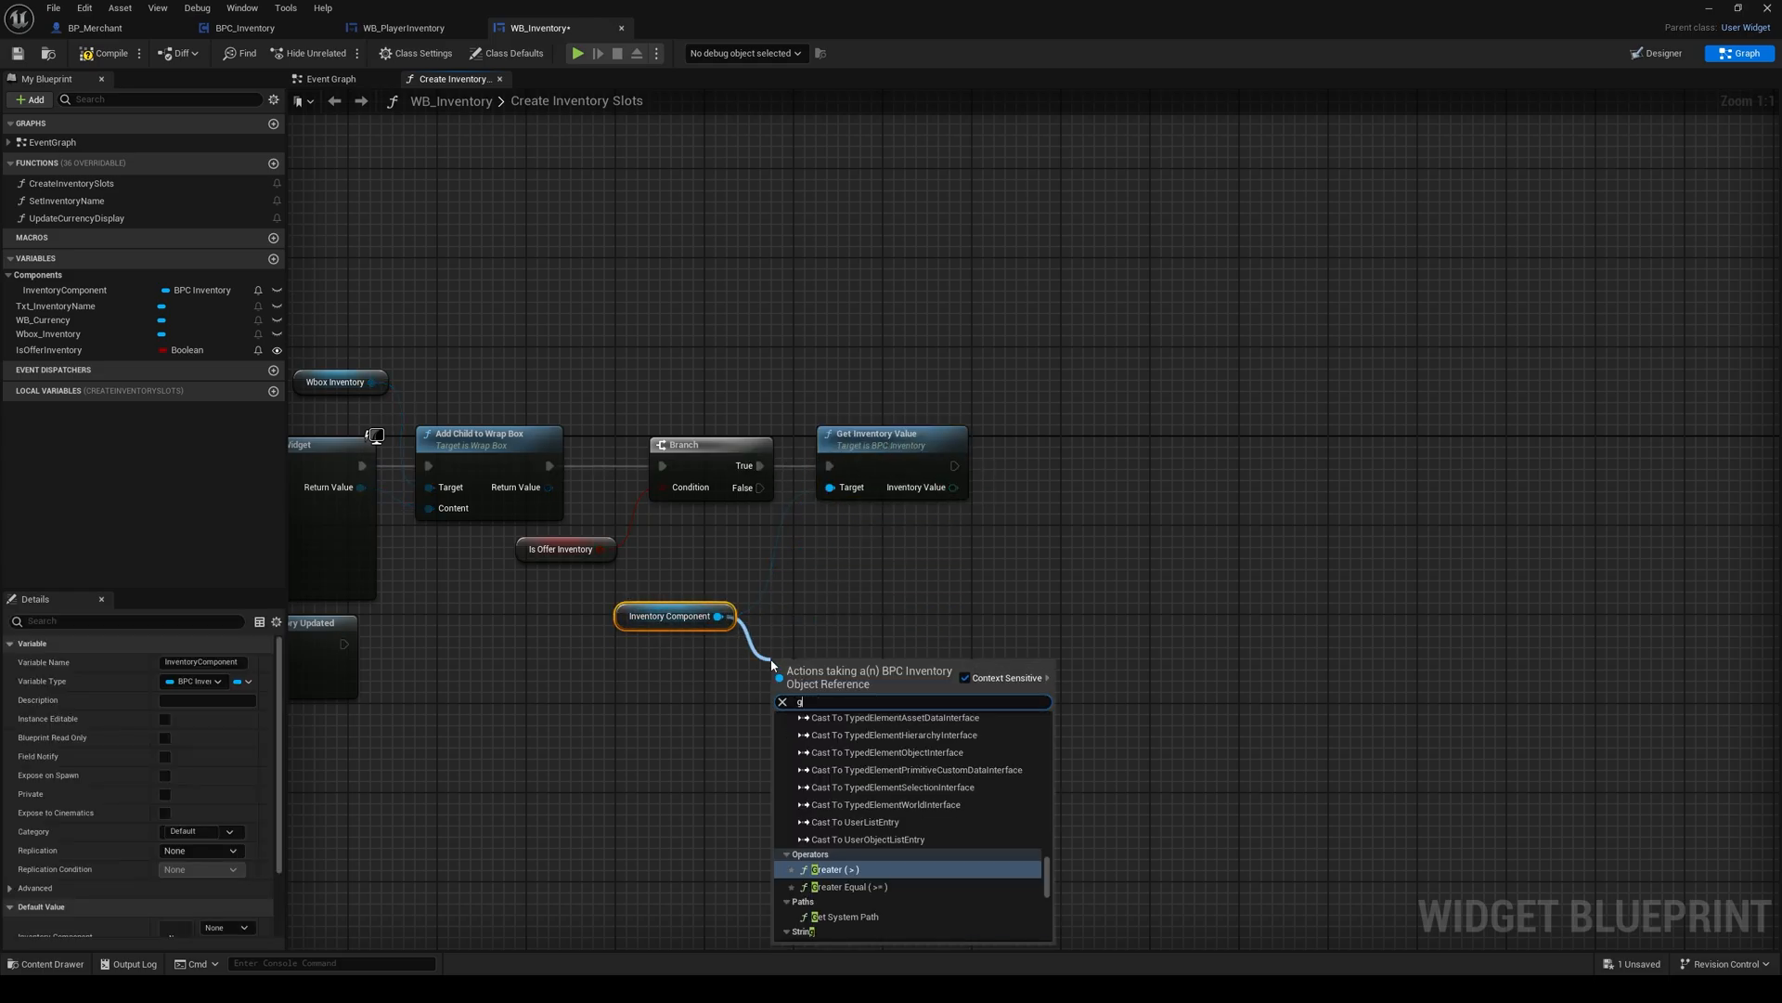
type("et total")
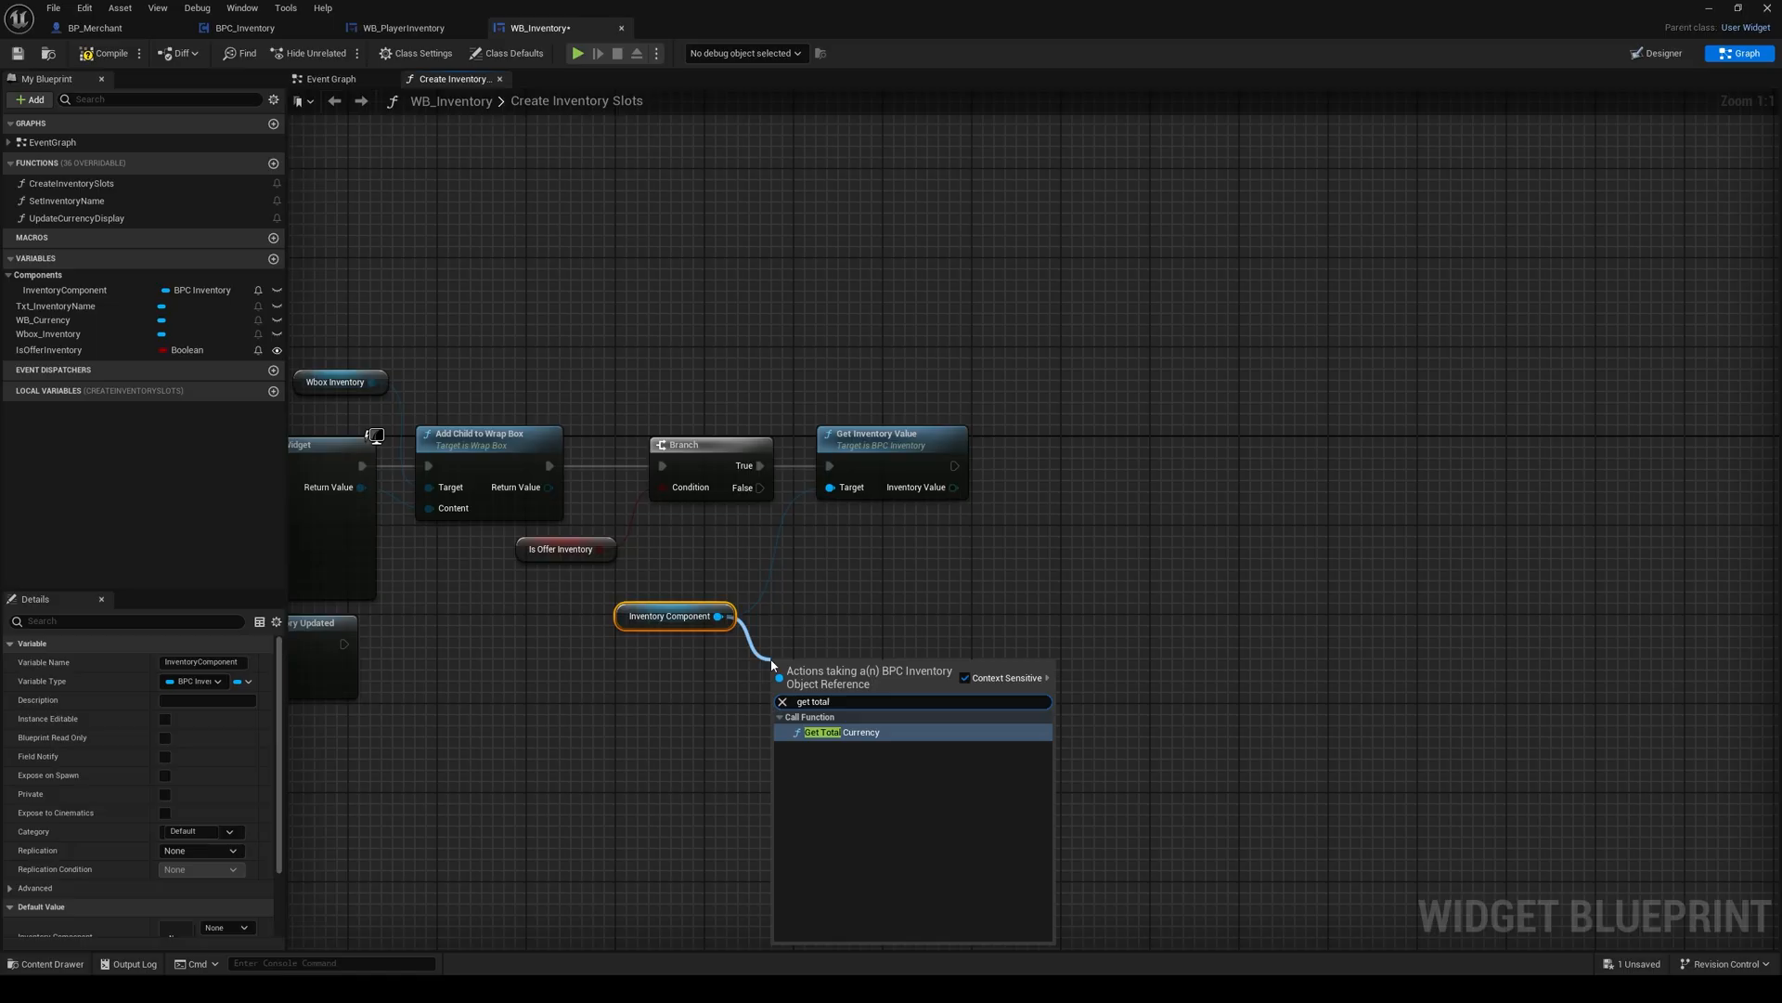
key("Return")
left_click_drag(760, 487, 778, 700)
left_click_drag(823, 682, 881, 583)
right_click_drag(987, 529, 928, 549)
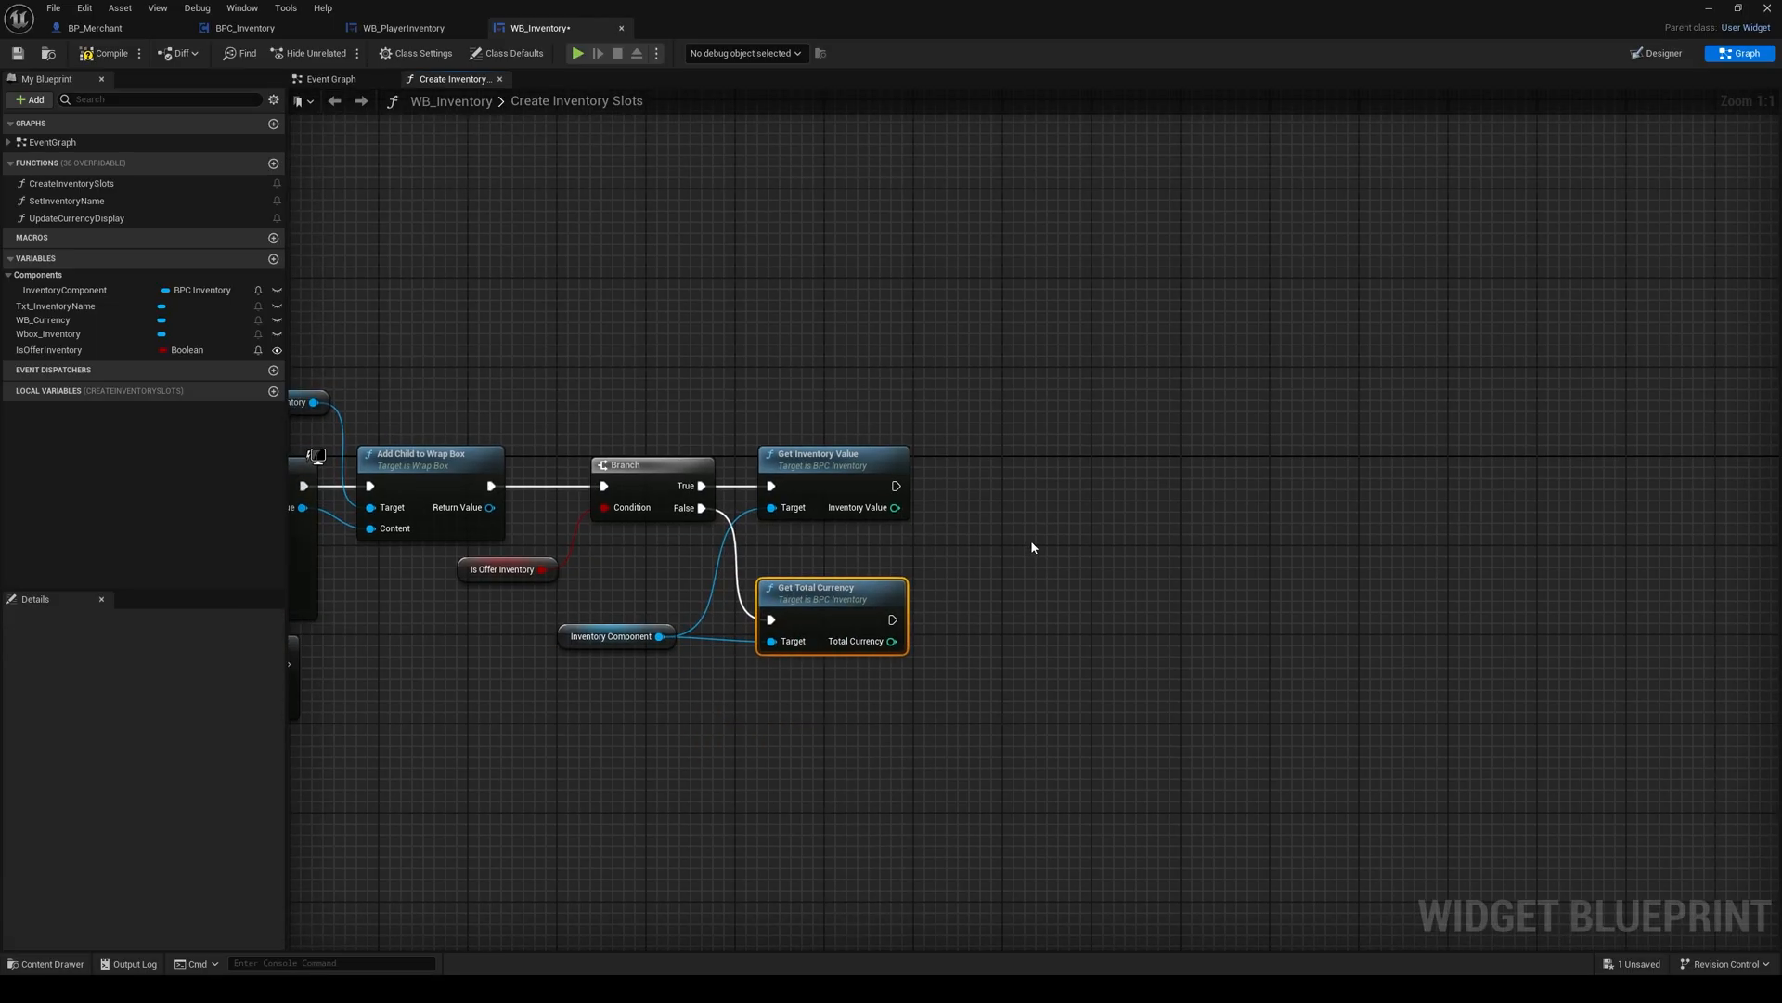
Step: Add an Update Currency Display call after Get Inventory Value, with Inventory Value feeding its Value input
right_click(1032, 547)
type("update")
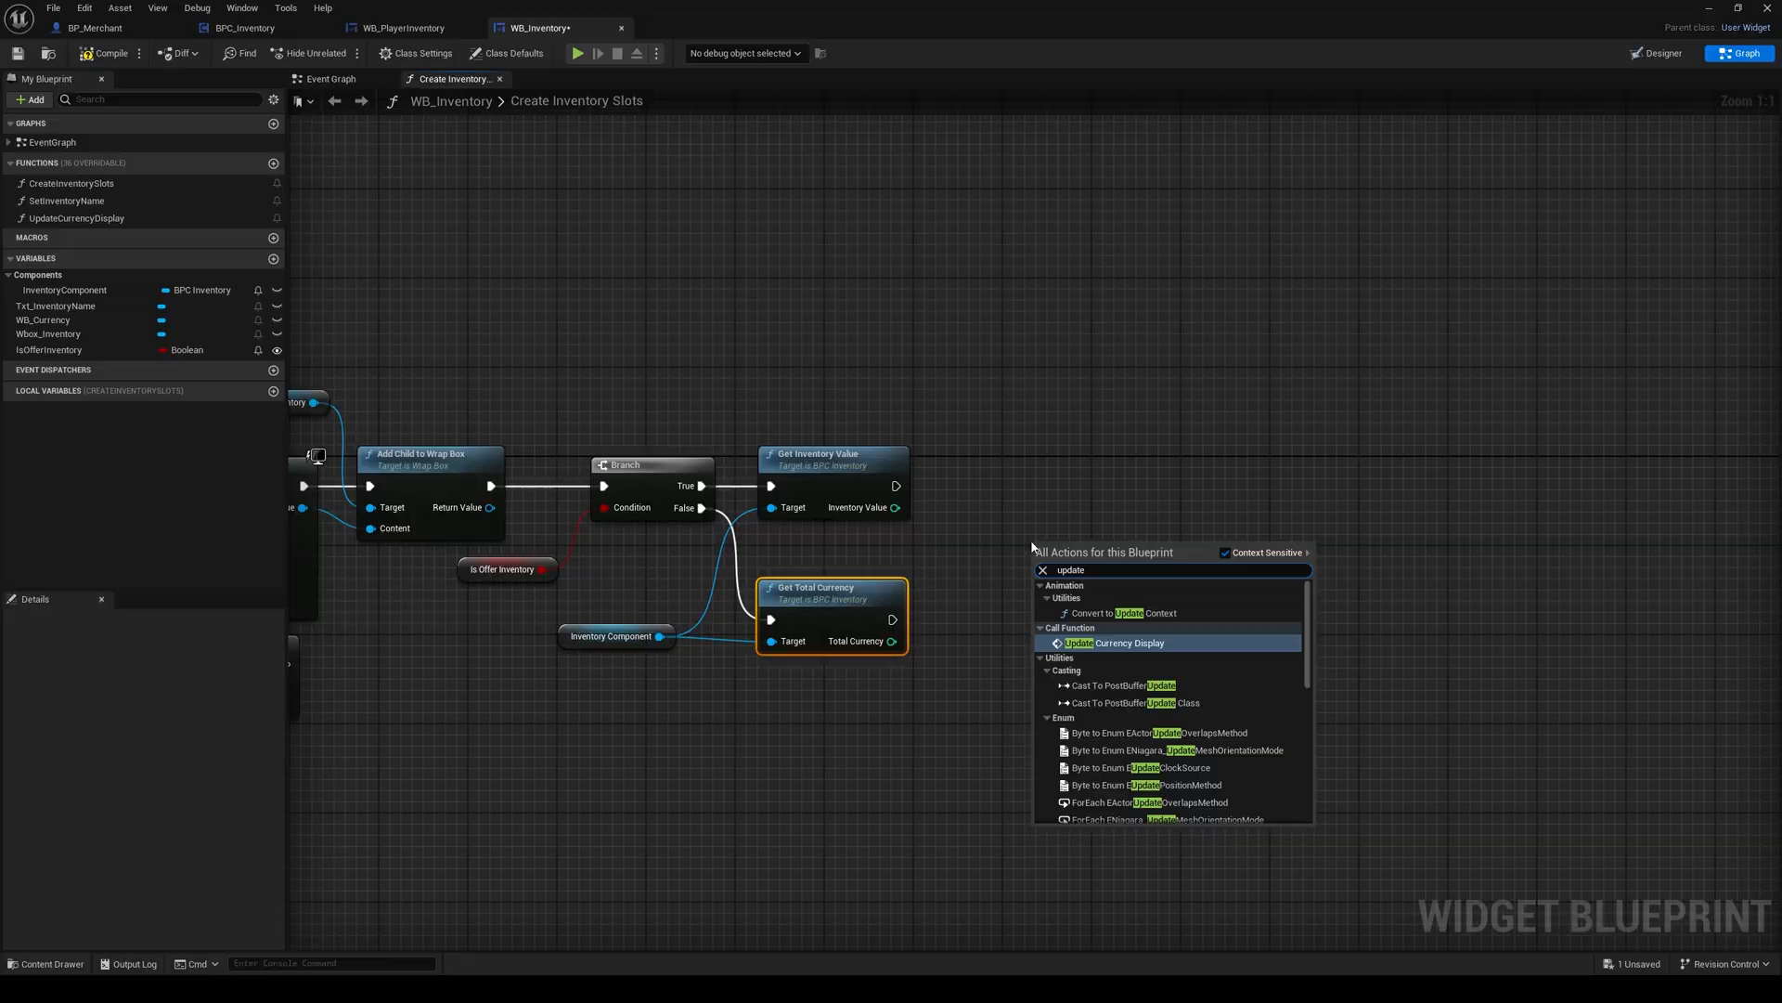
left_click(1112, 643)
left_click_drag(1075, 563, 1029, 463)
left_click_drag(895, 486, 994, 522)
Step: Duplicate Update Currency Display, wire the copy to Get Total Currency's execution and Total Currency outputs, then compile, save and close WB_Inventory
left_click(1022, 455)
key("ctrl+d")
mouse_move(892, 619)
left_mouse_down()
mouse_move(988, 630)
mouse_move(891, 642)
left_mouse_up()
left_click(863, 700)
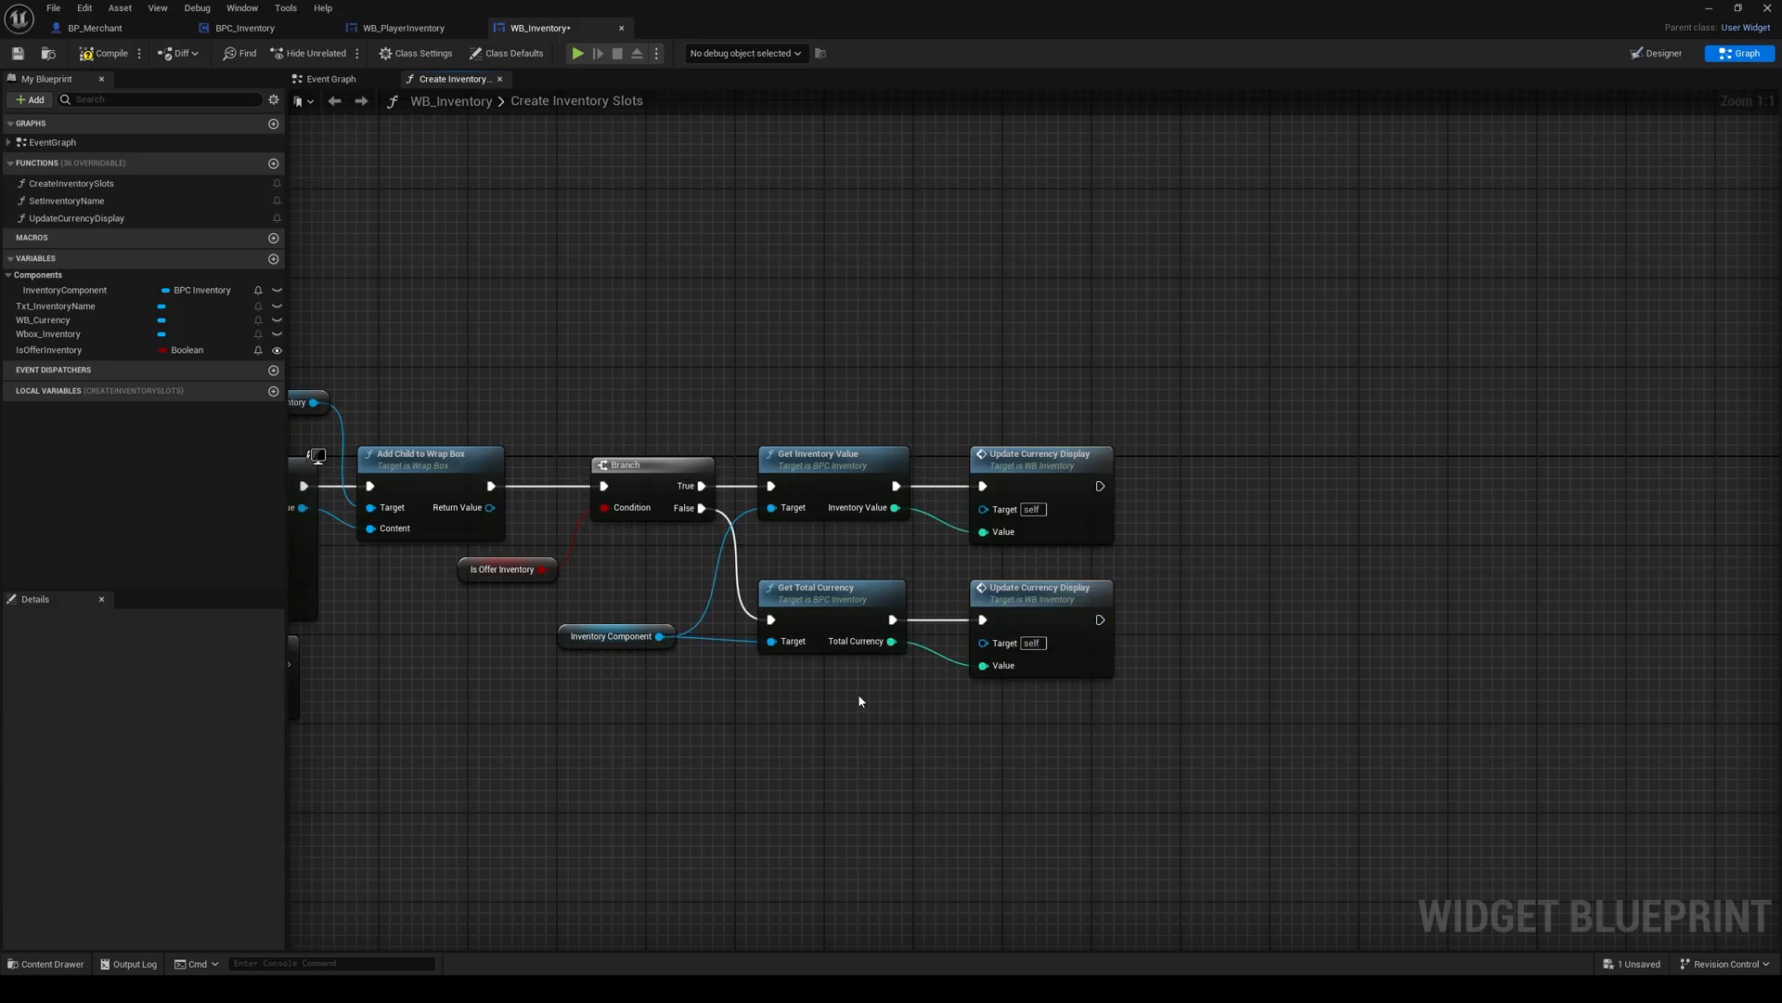
right_click_drag(863, 700, 1010, 673)
left_click(93, 54)
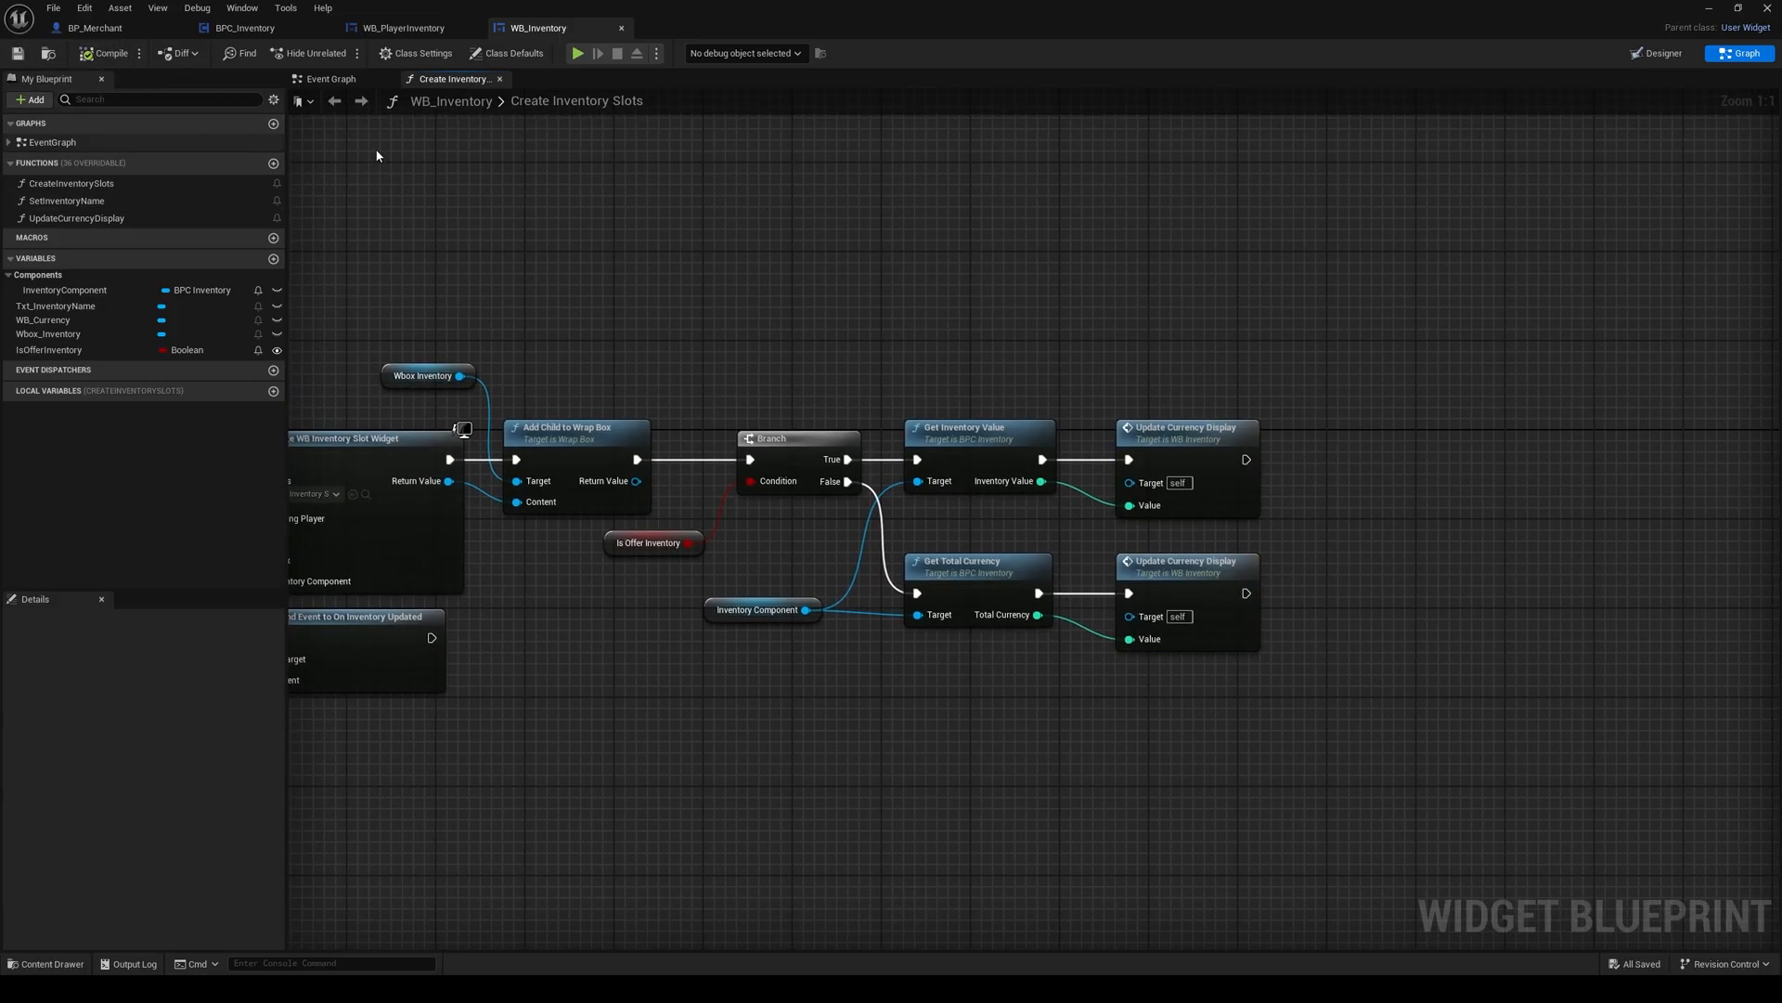
left_click(621, 28)
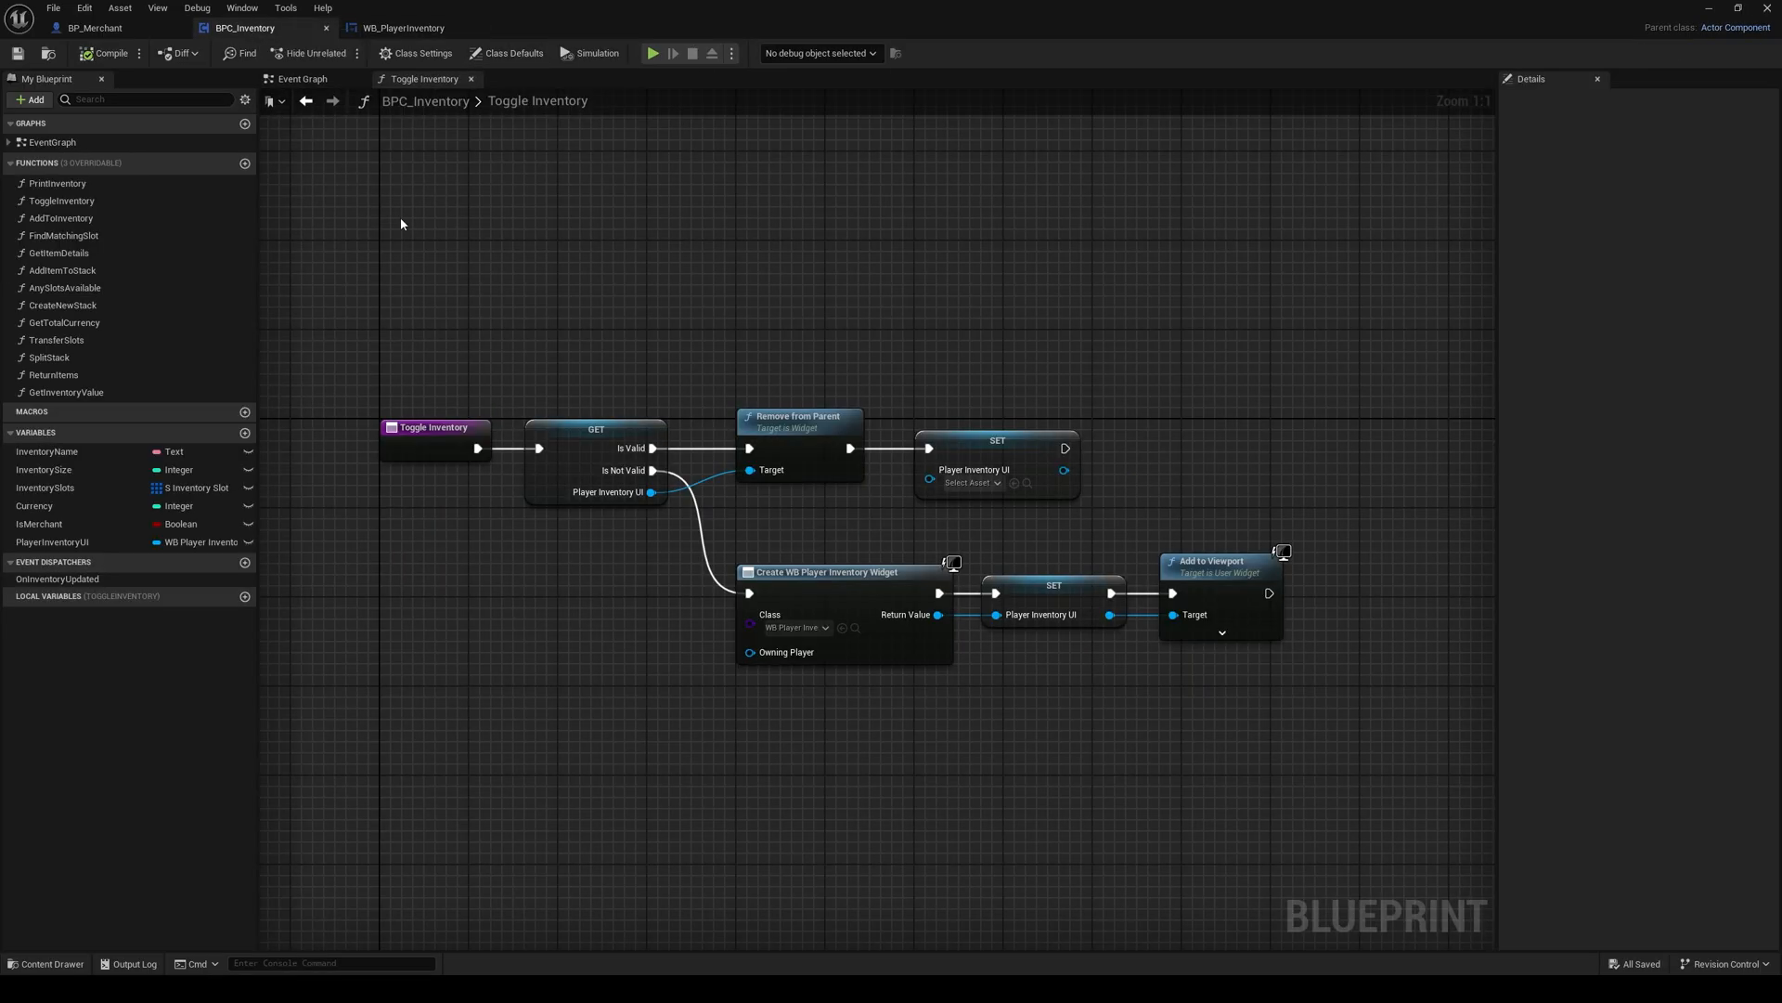
Step: In BPC_Inventory's Event Graph, call Get Total Currency after the Resize node in the Event Begin Play chain
left_click(471, 79)
right_click_drag(620, 322, 710, 676)
right_click_drag(752, 467, 736, 518)
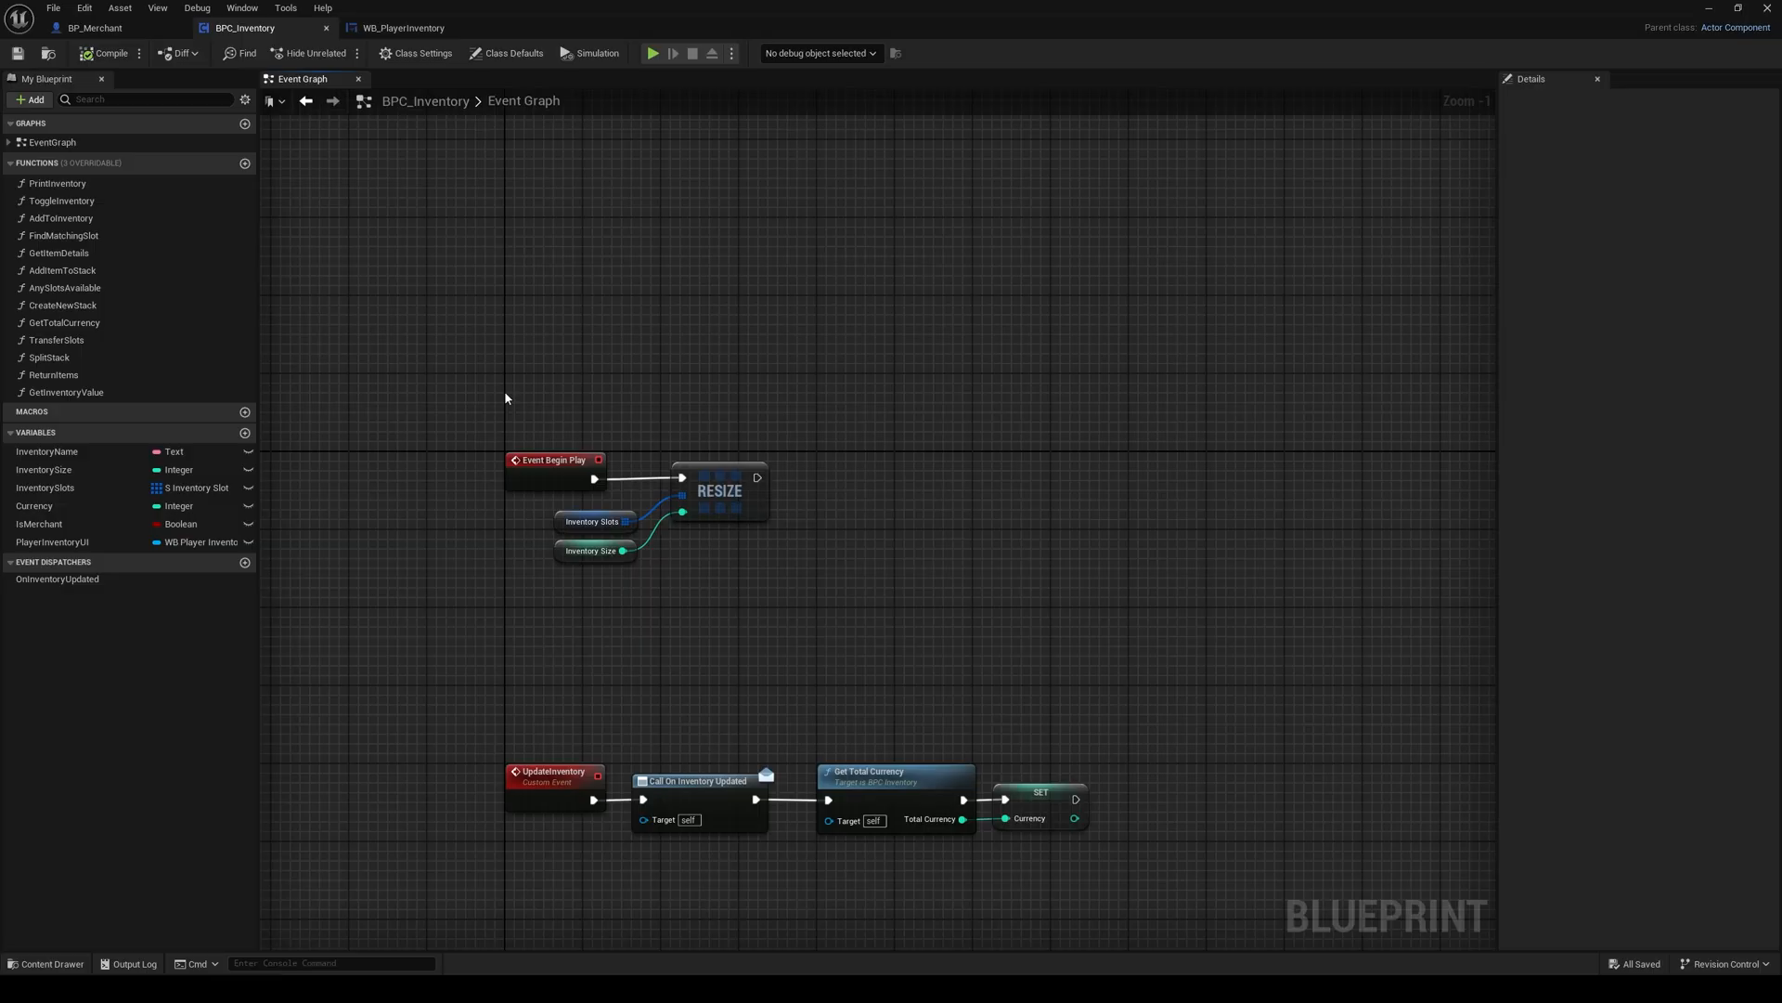
left_click_drag(504, 392, 782, 607)
left_click(783, 607)
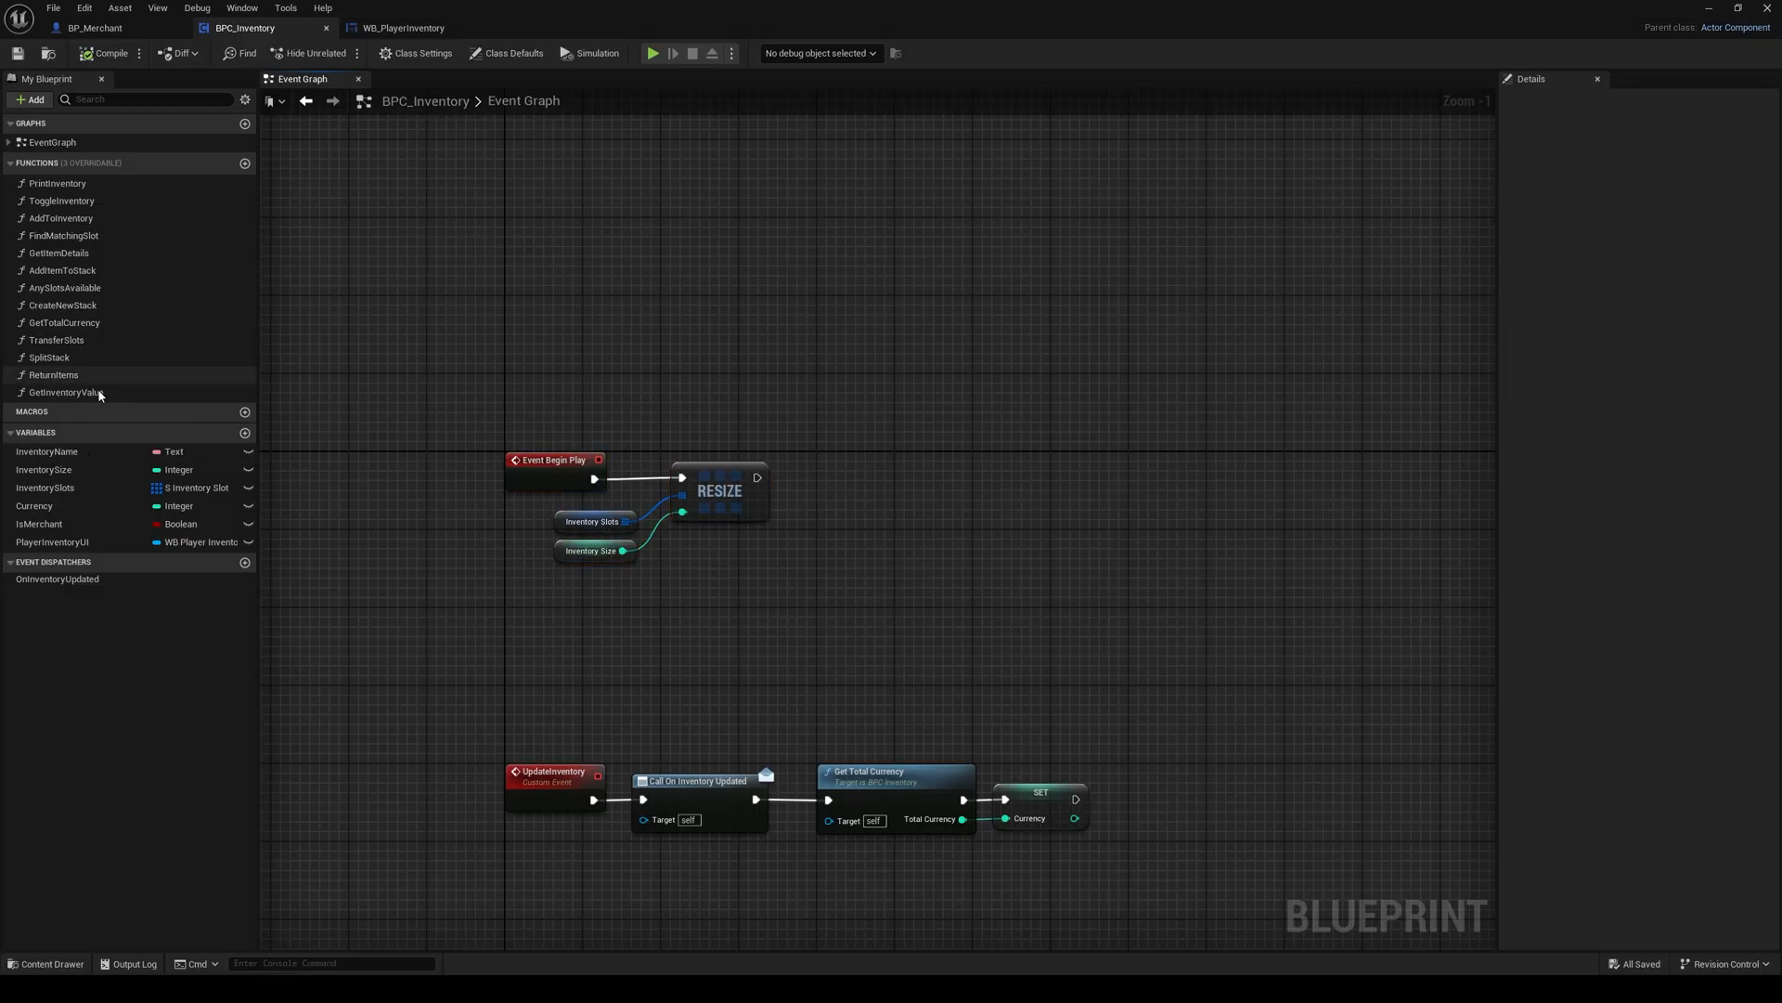
left_click_drag(67, 323, 858, 497)
left_click_drag(889, 487, 844, 469)
Step: Add a Set Currency node after Get Total Currency, fed by its Total Currency output, then compile and save BPC_Inventory
left_click(223, 506)
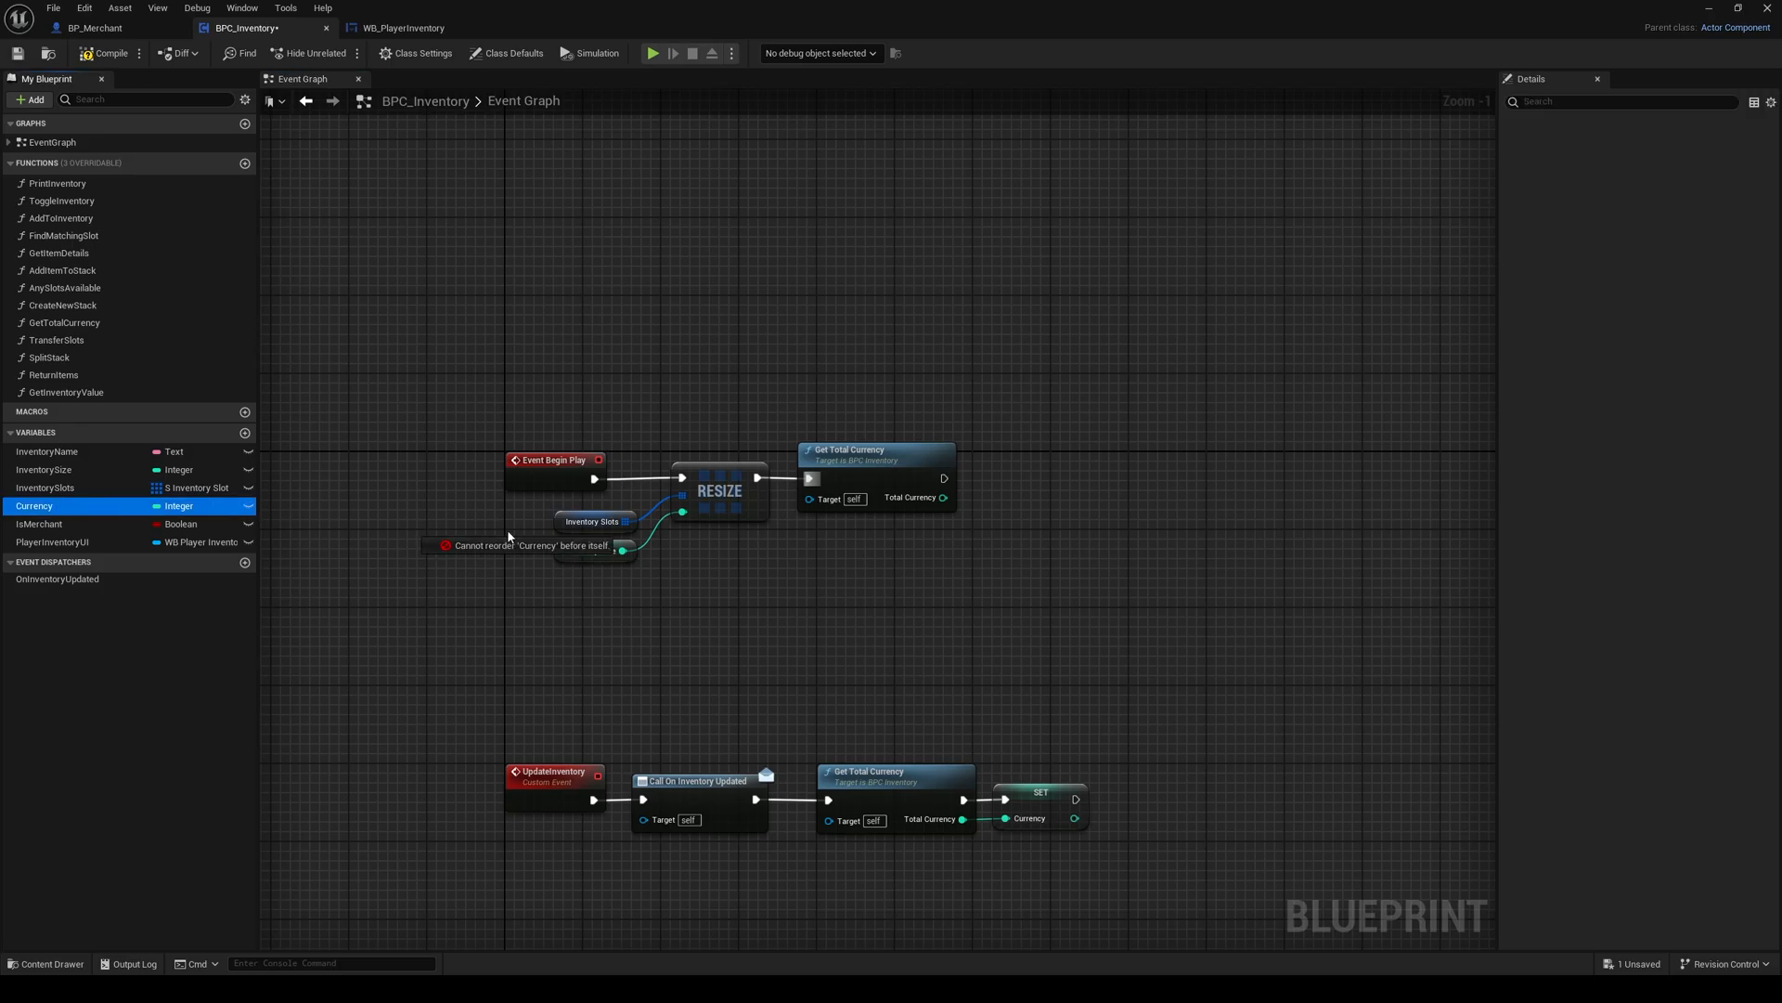
left_click(1053, 519)
left_click_drag(1034, 506, 1016, 471)
left_click(940, 577)
right_click_drag(940, 577, 952, 532)
left_click(108, 54)
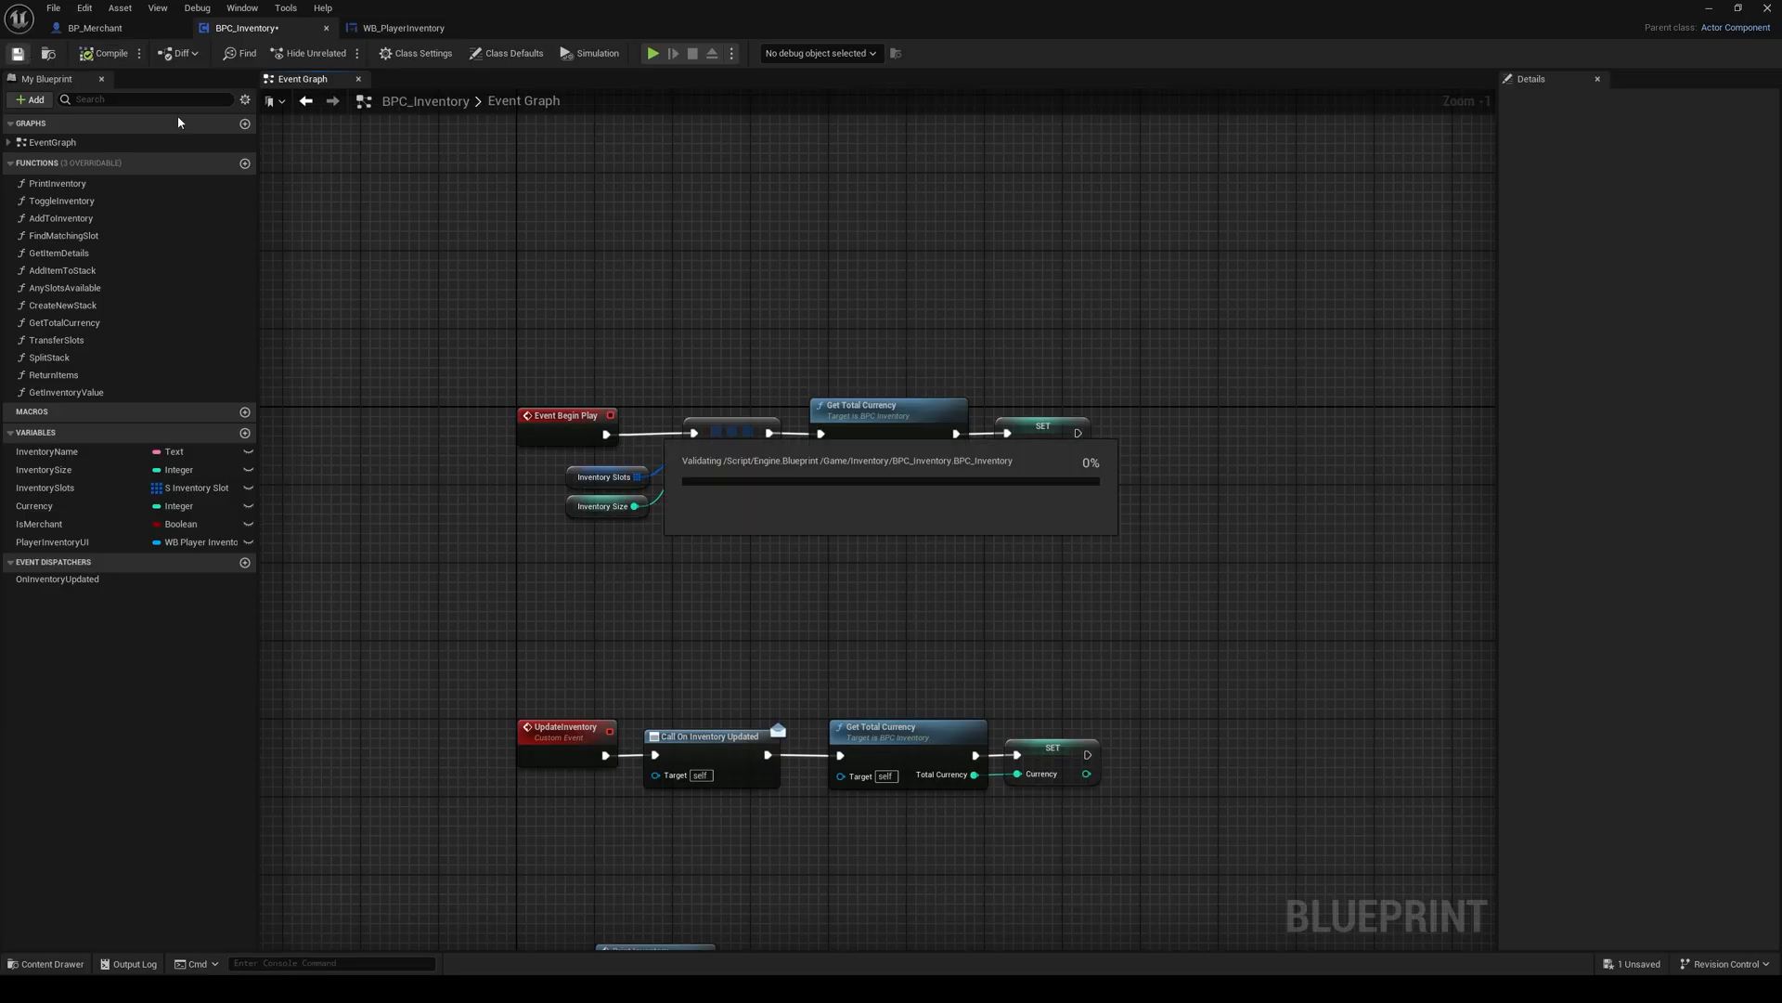
Step: Play the level, take the 200 Gold Coins and open a trade with the merchant to check the currency displays
left_click(1708, 9)
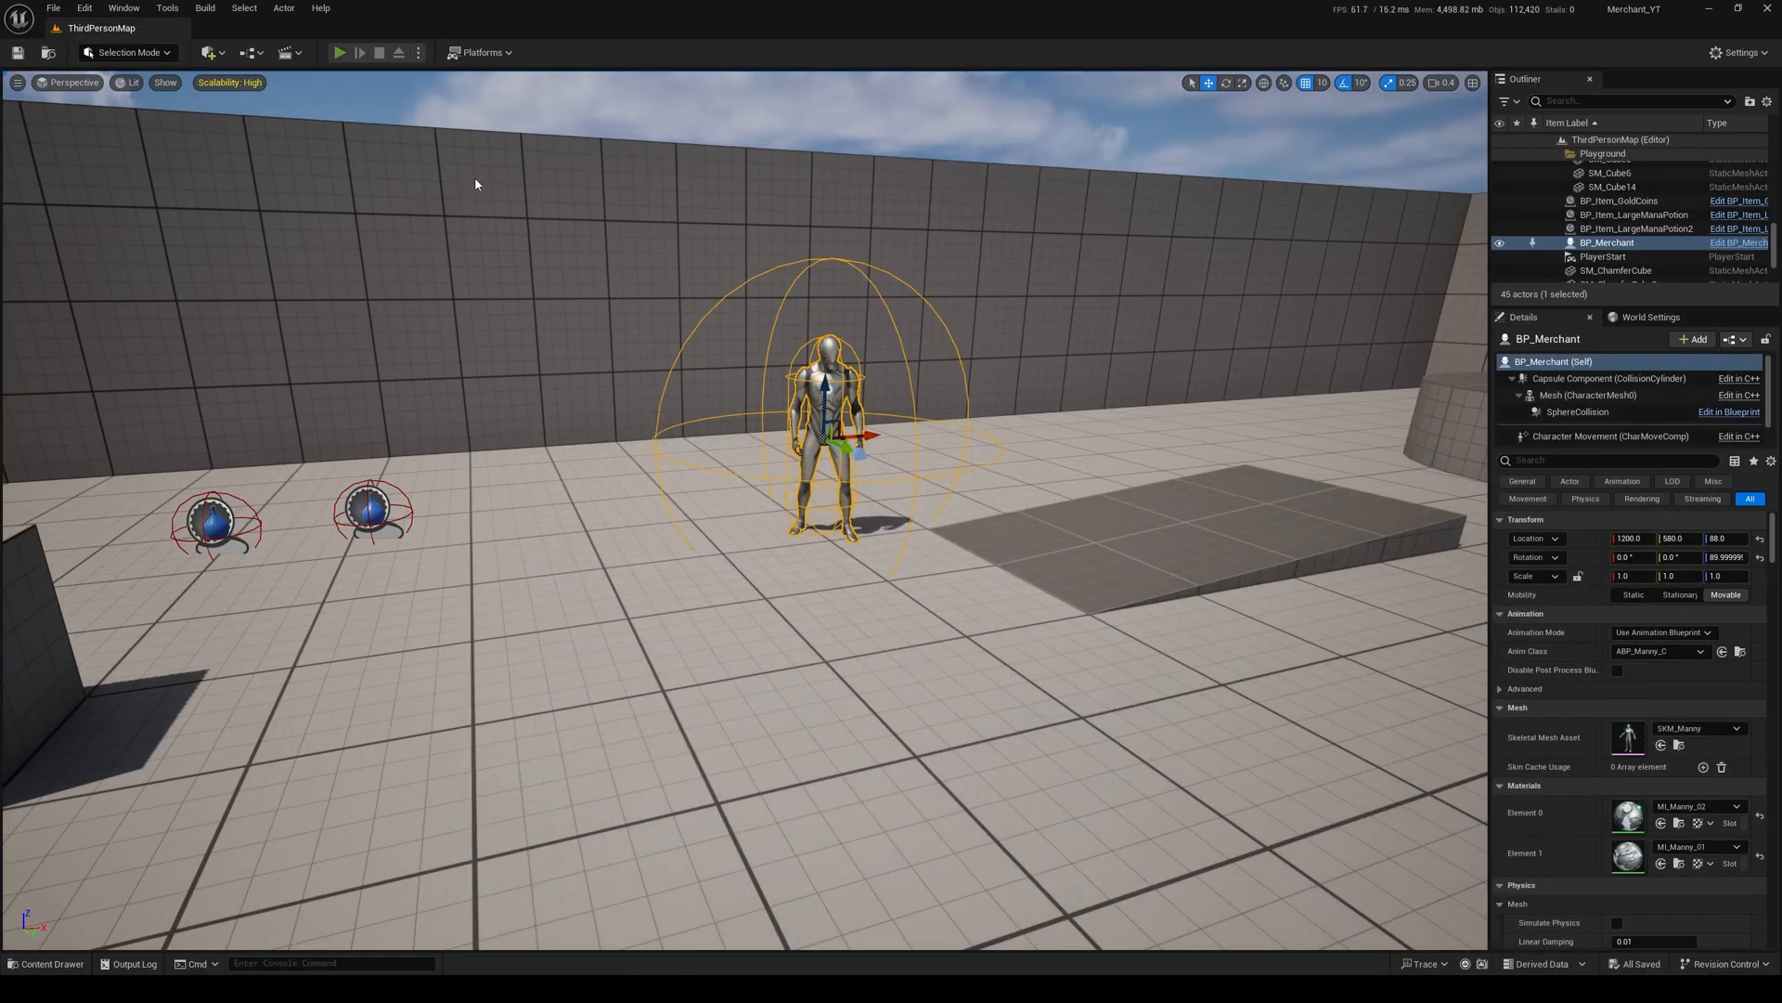
left_click(340, 53)
key("w")
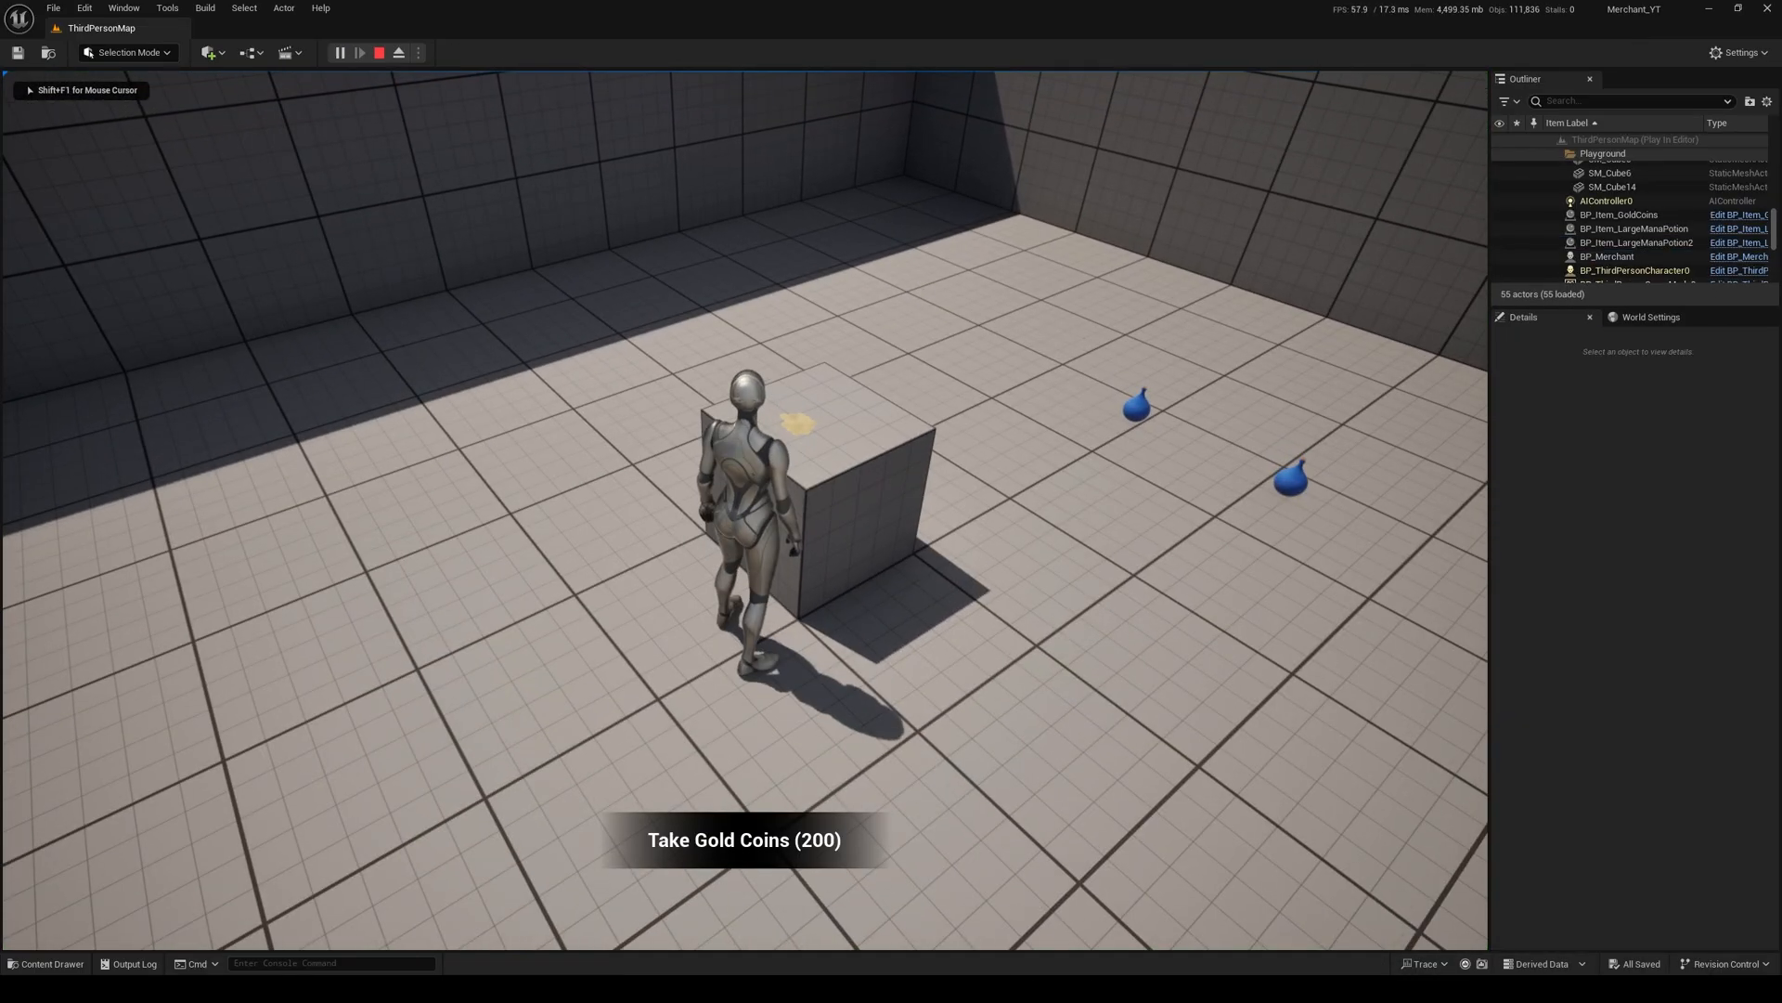
key("e")
key("s")
key("w")
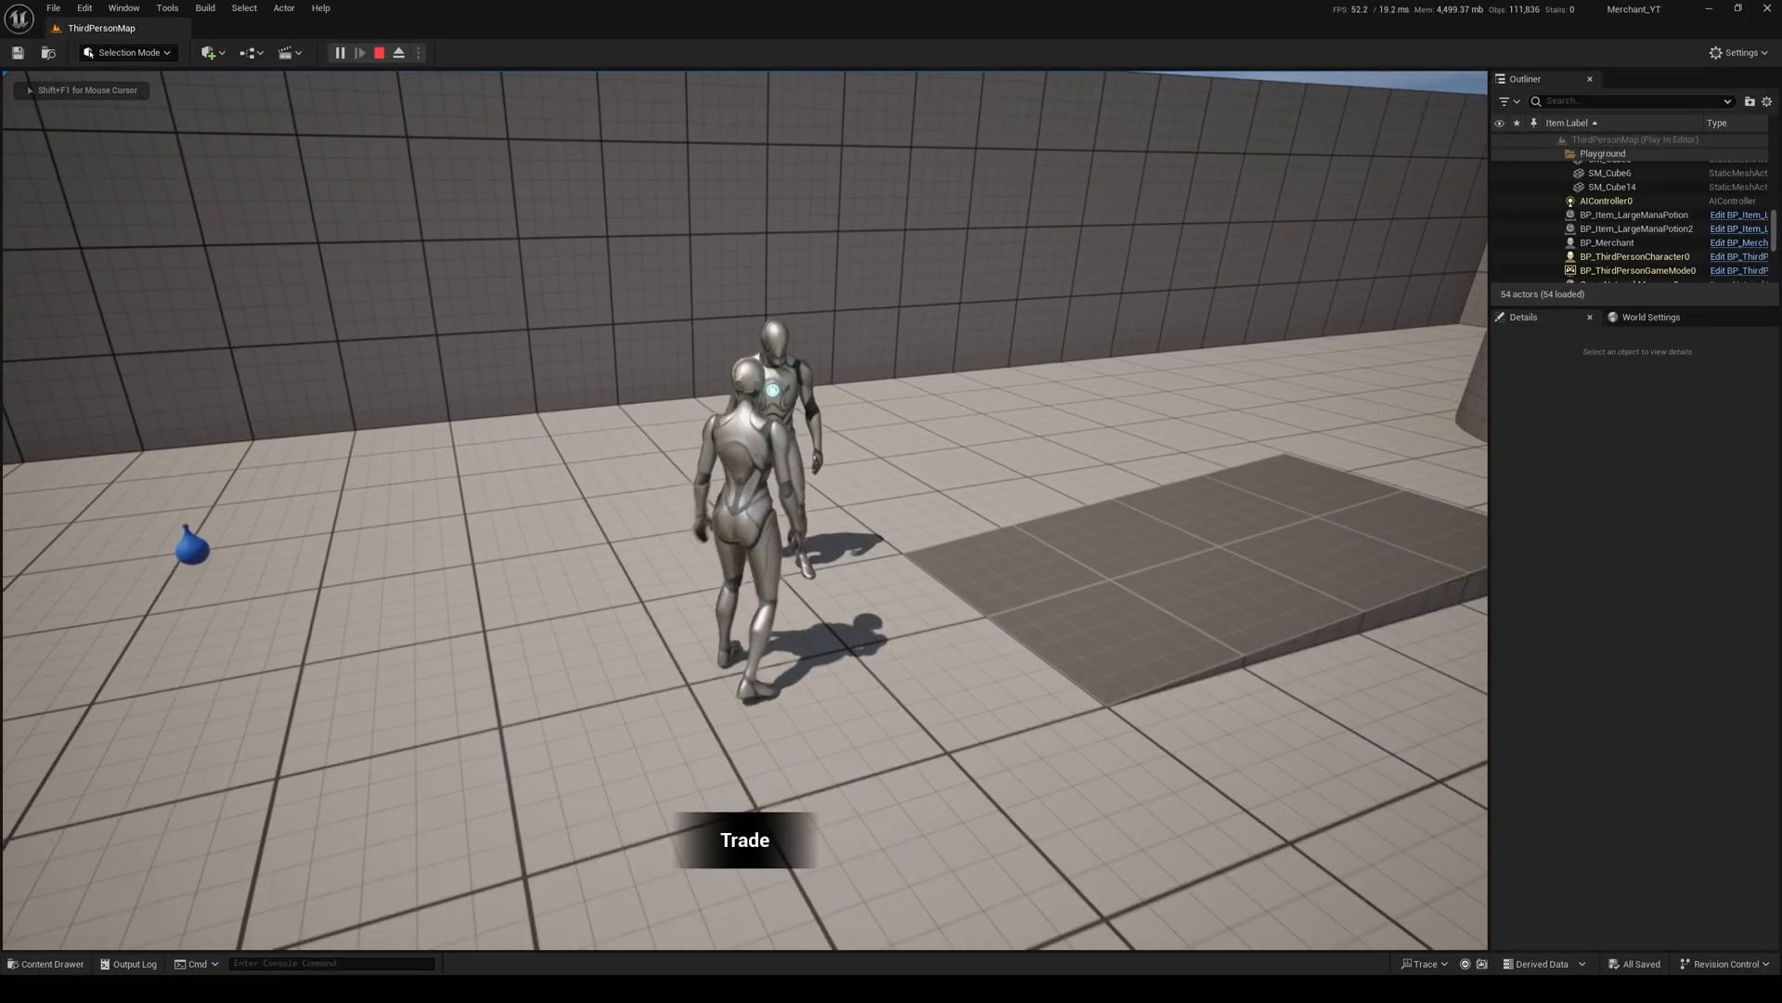
key("e")
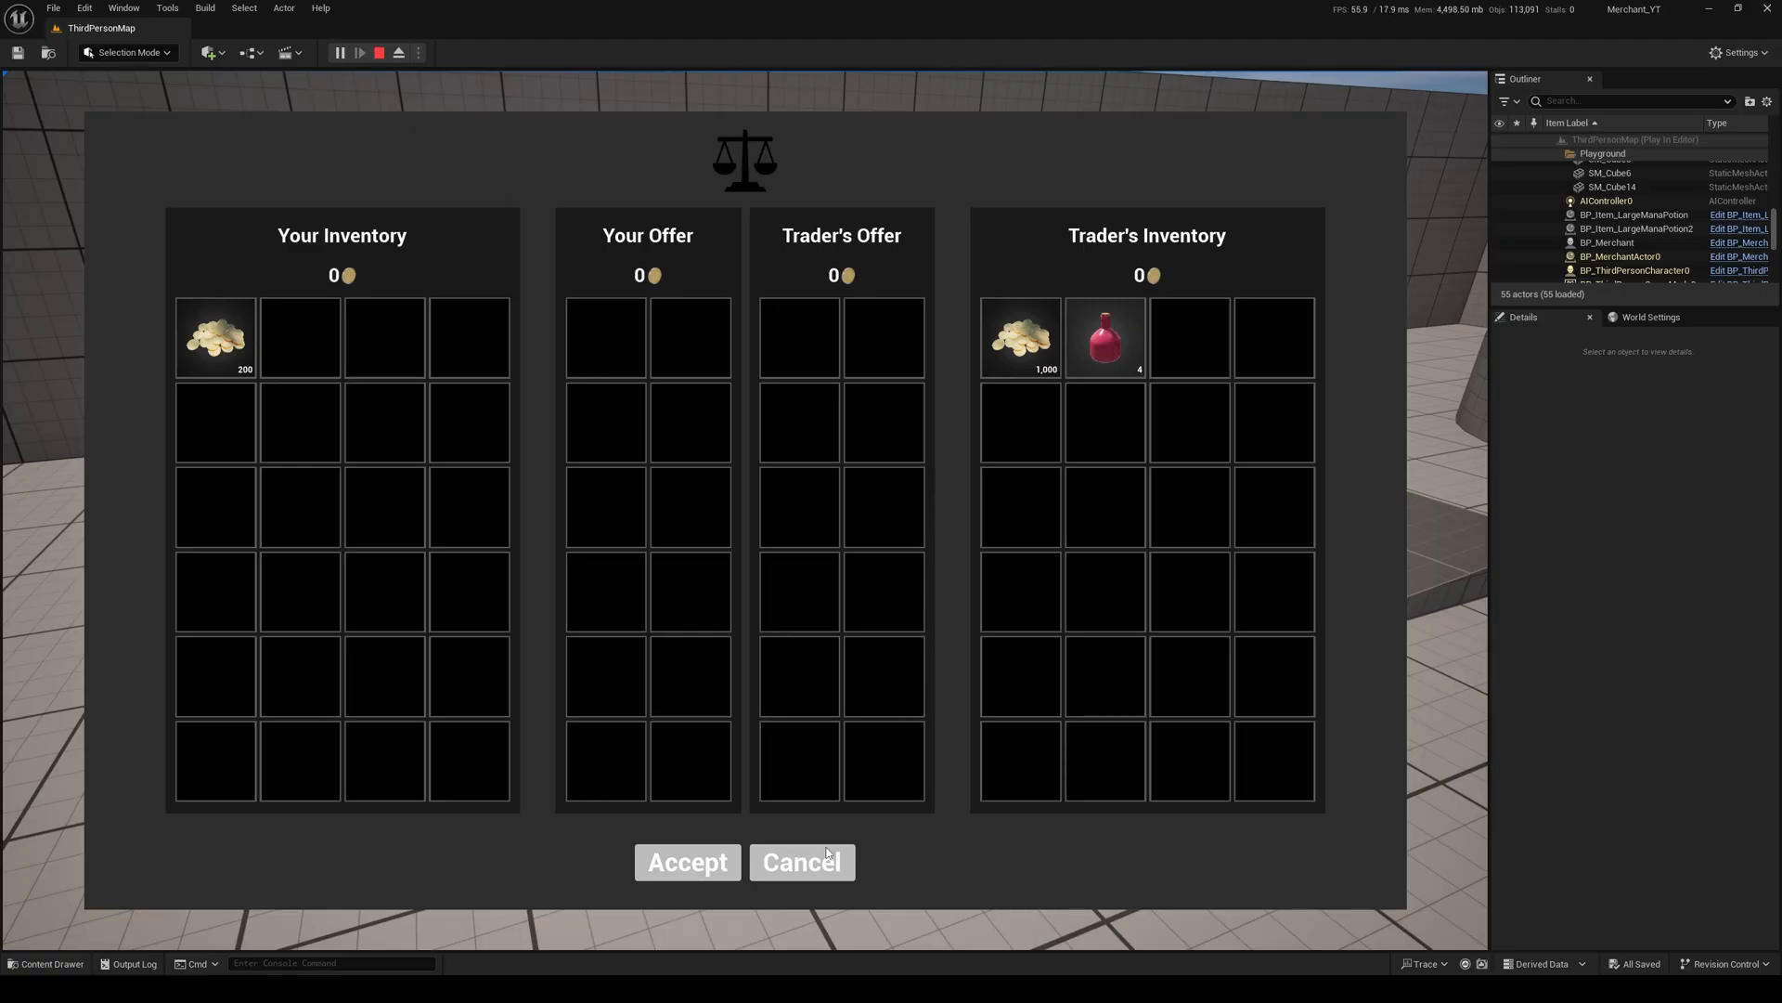
Step: Cancel the trade, check the player inventory's currency before and after taking the Gold Coins, and end the play session
left_click(801, 861)
key("i")
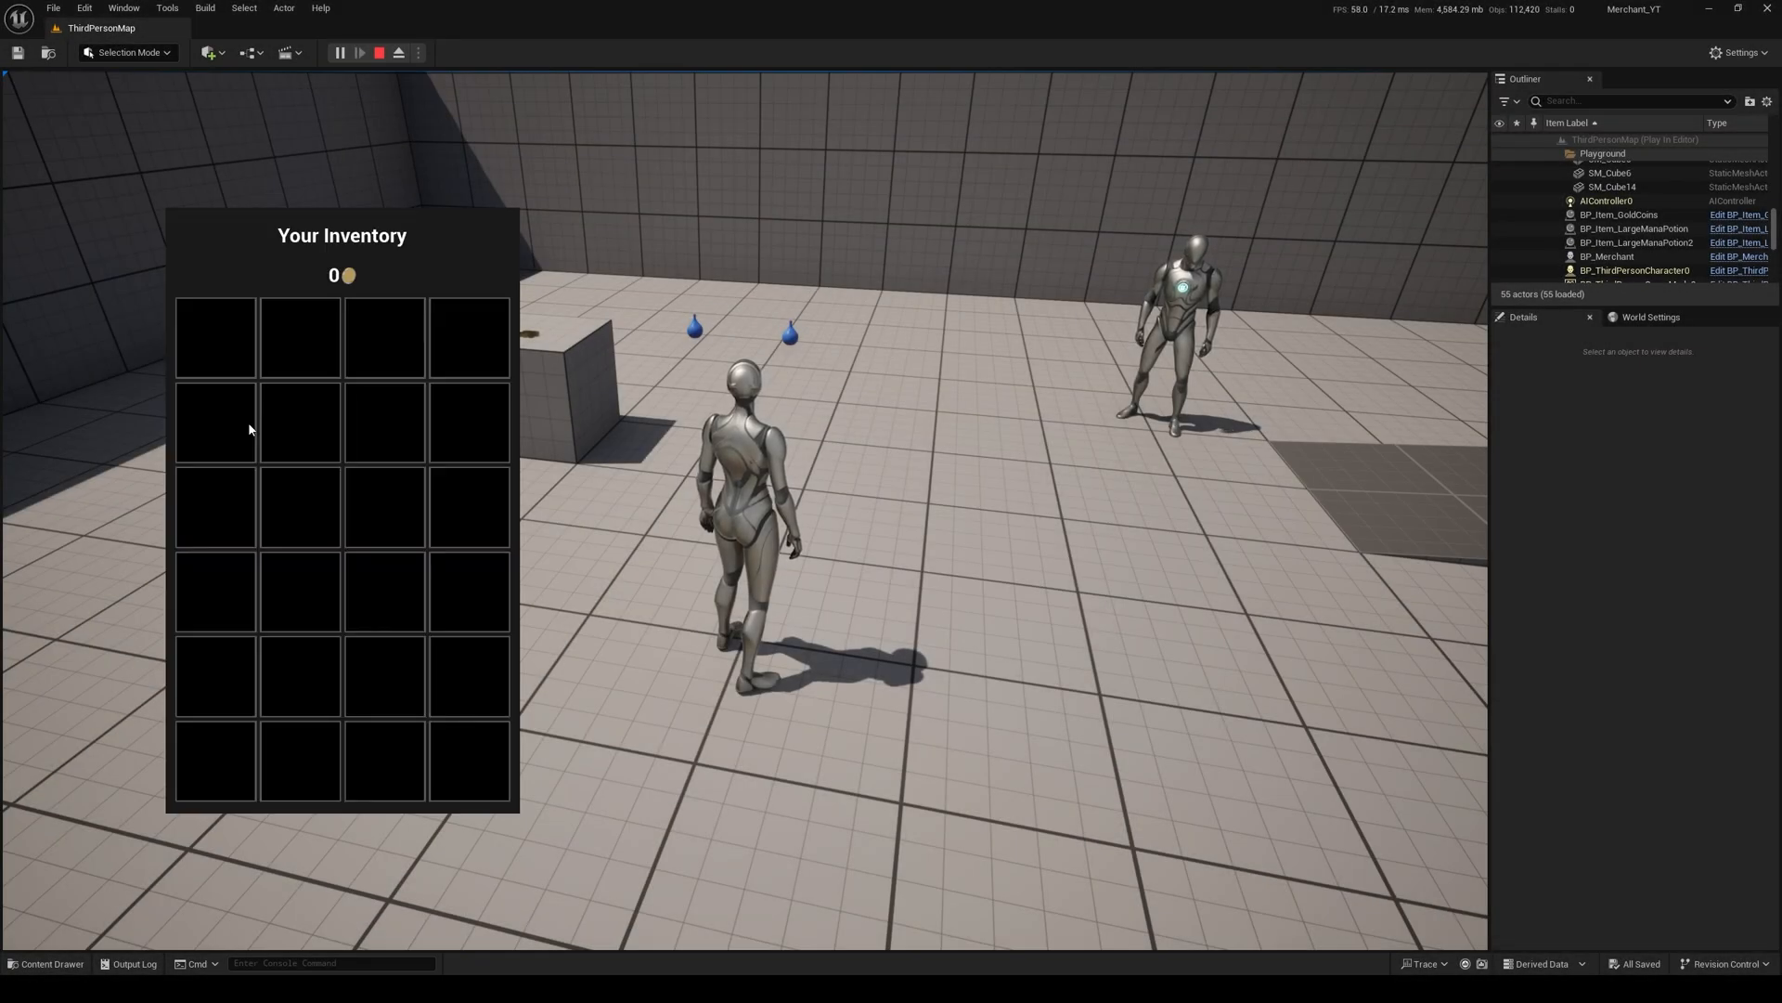
key("i")
key("w")
key("e")
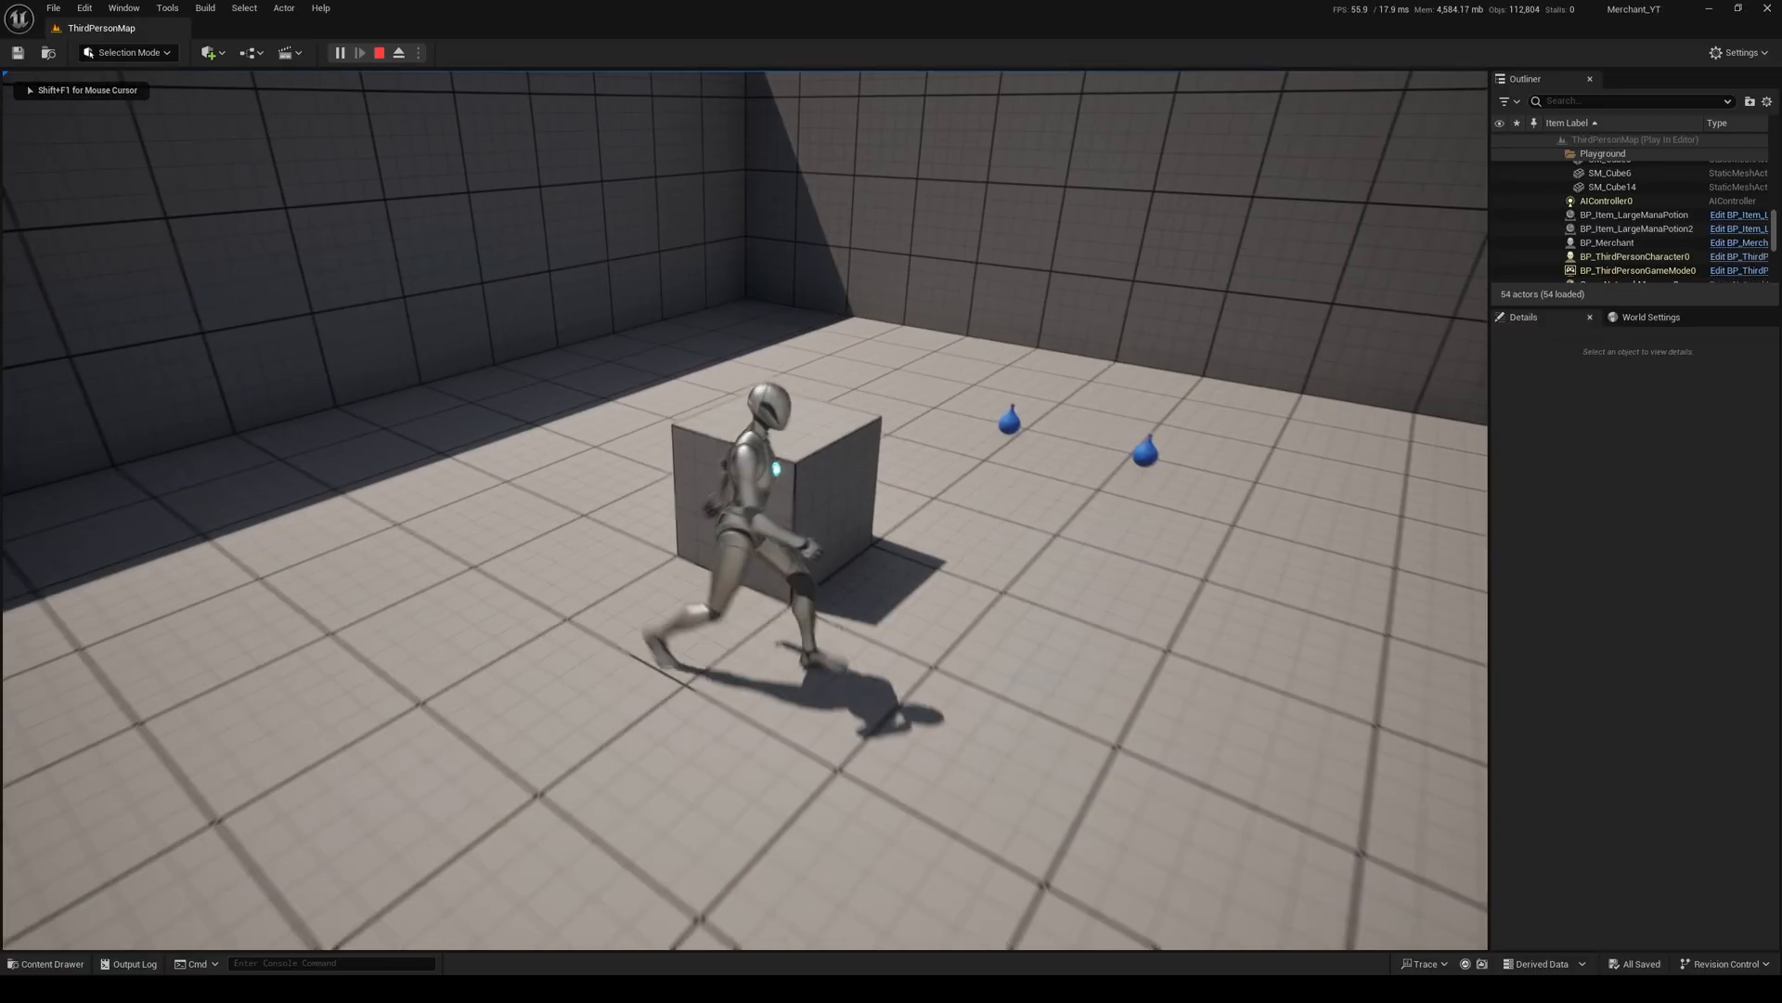
key("i")
key("i")
key("Escape")
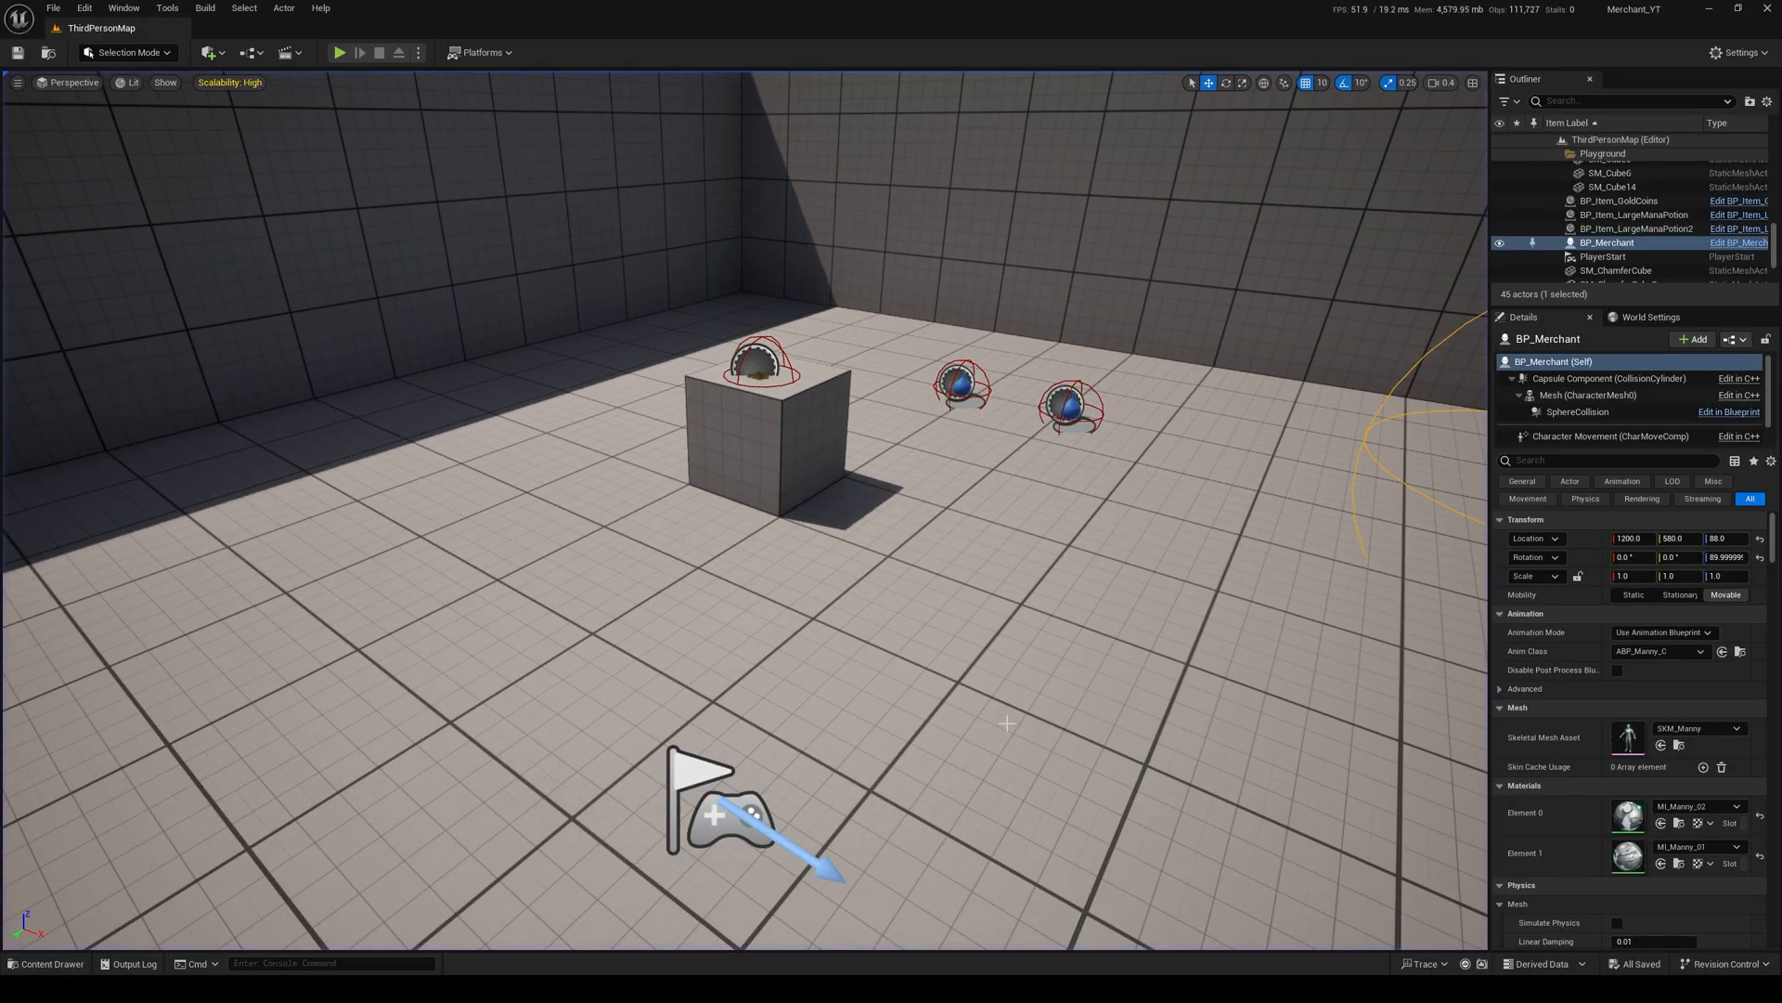
Step: Examine the To Text (Integer) node's advanced options in WB_Inventory's Update Currency Display function
left_click(1093, 926)
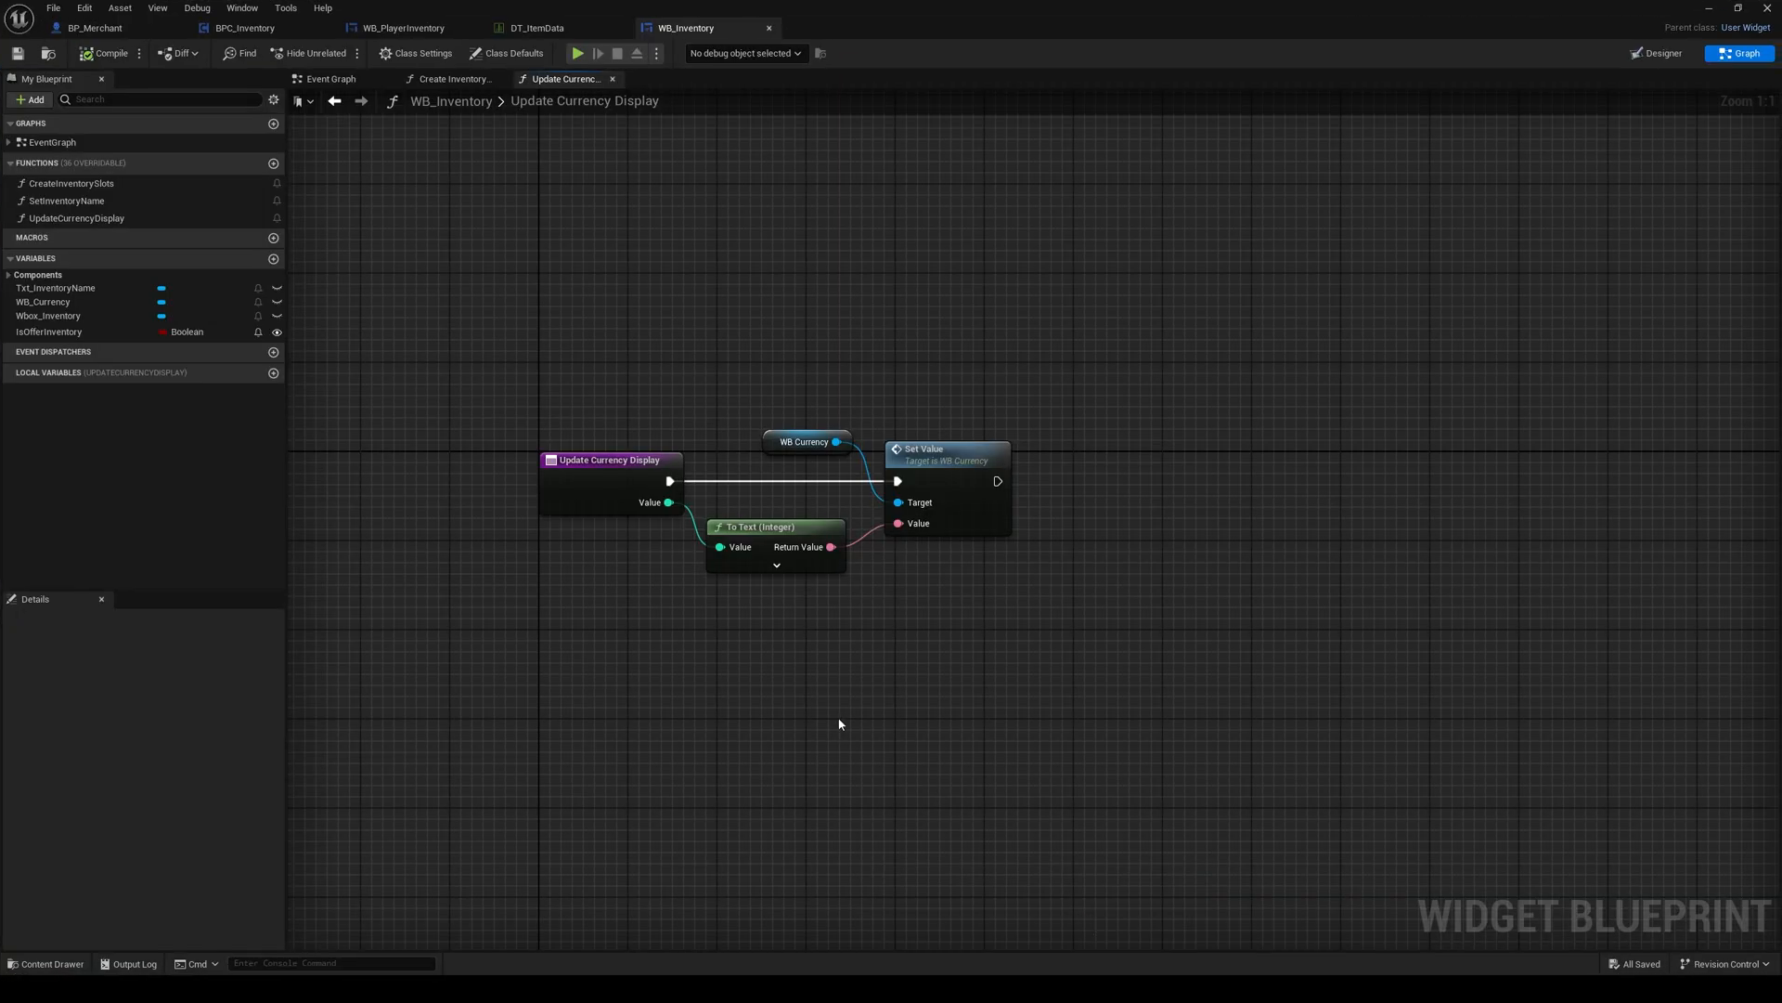
right_click_drag(675, 536, 723, 544)
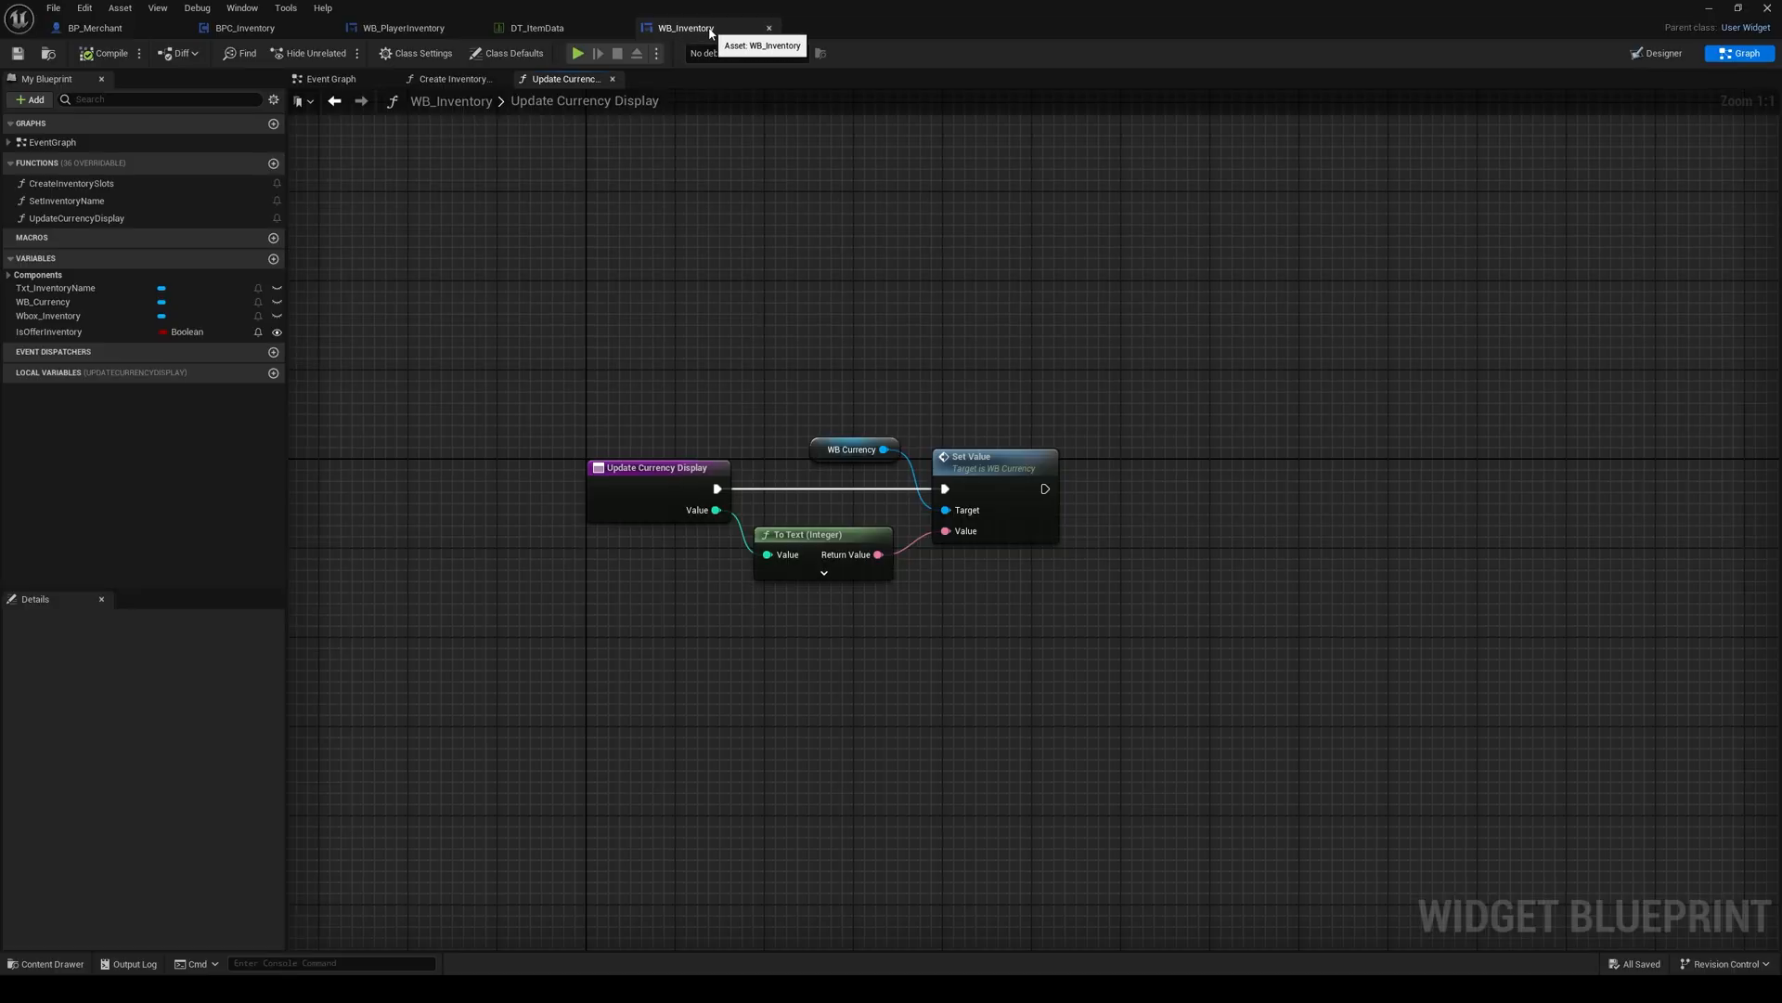
right_click_drag(663, 316, 622, 310)
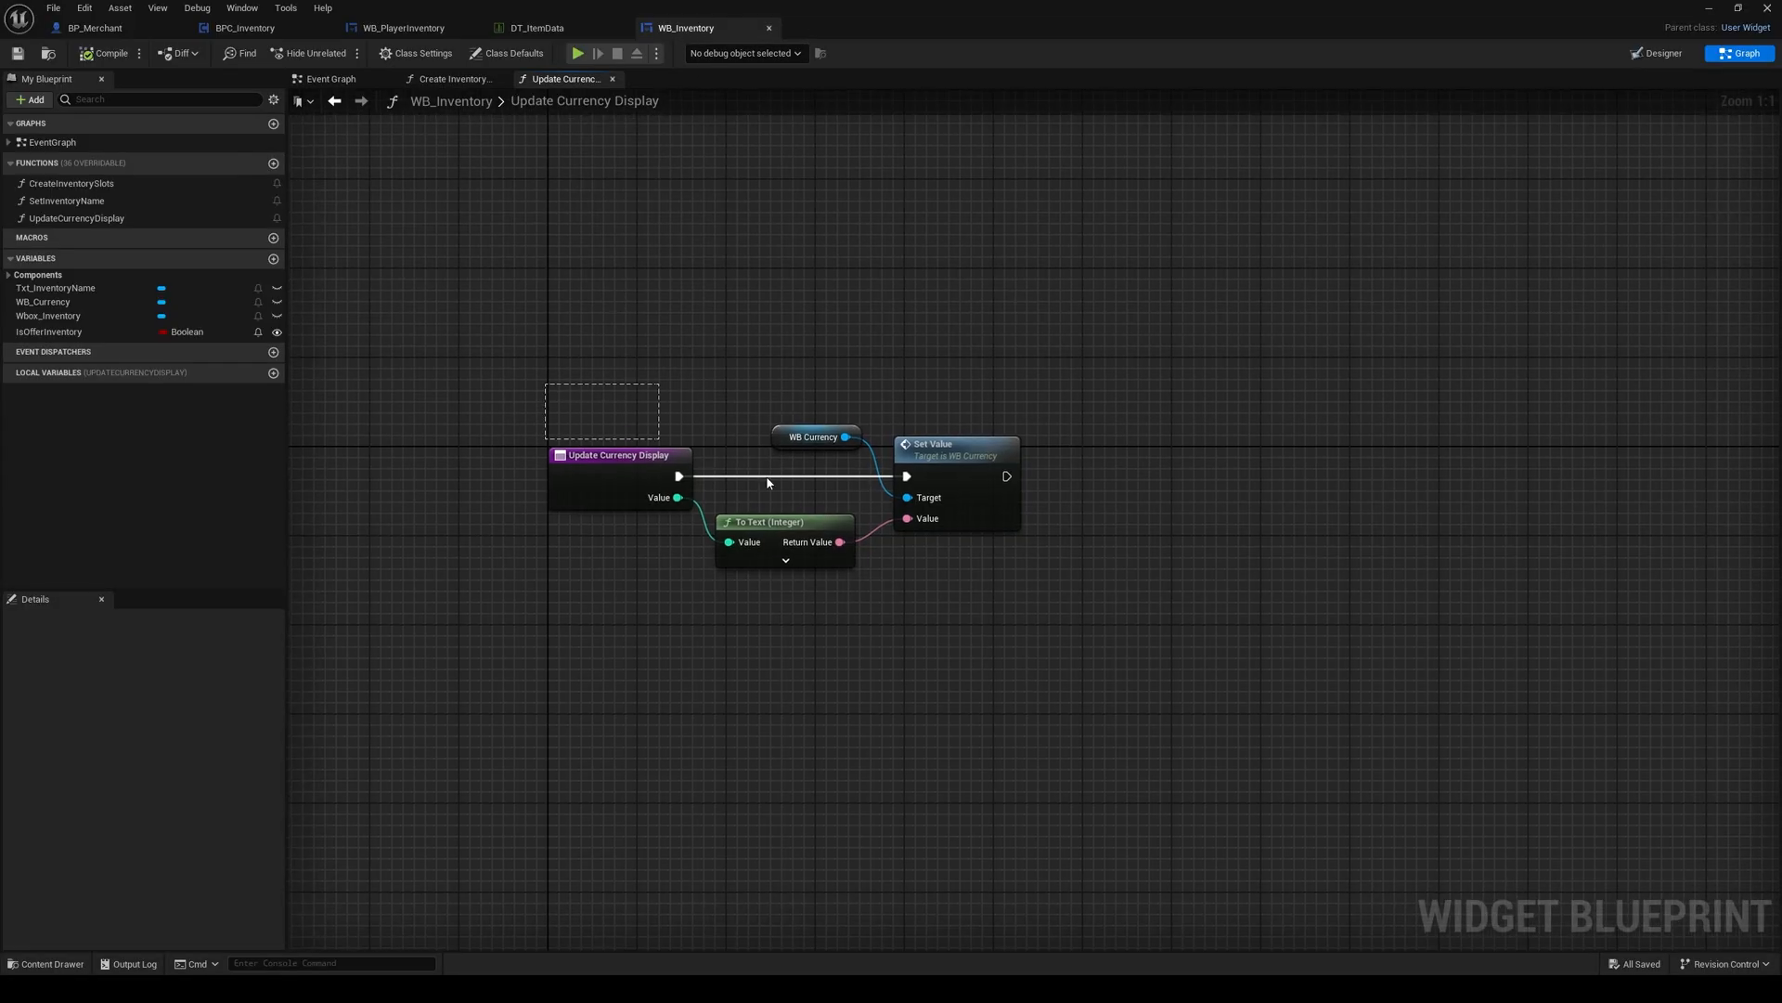
left_click_drag(767, 478, 916, 593)
left_click(916, 592)
left_click(775, 527)
left_click(785, 561)
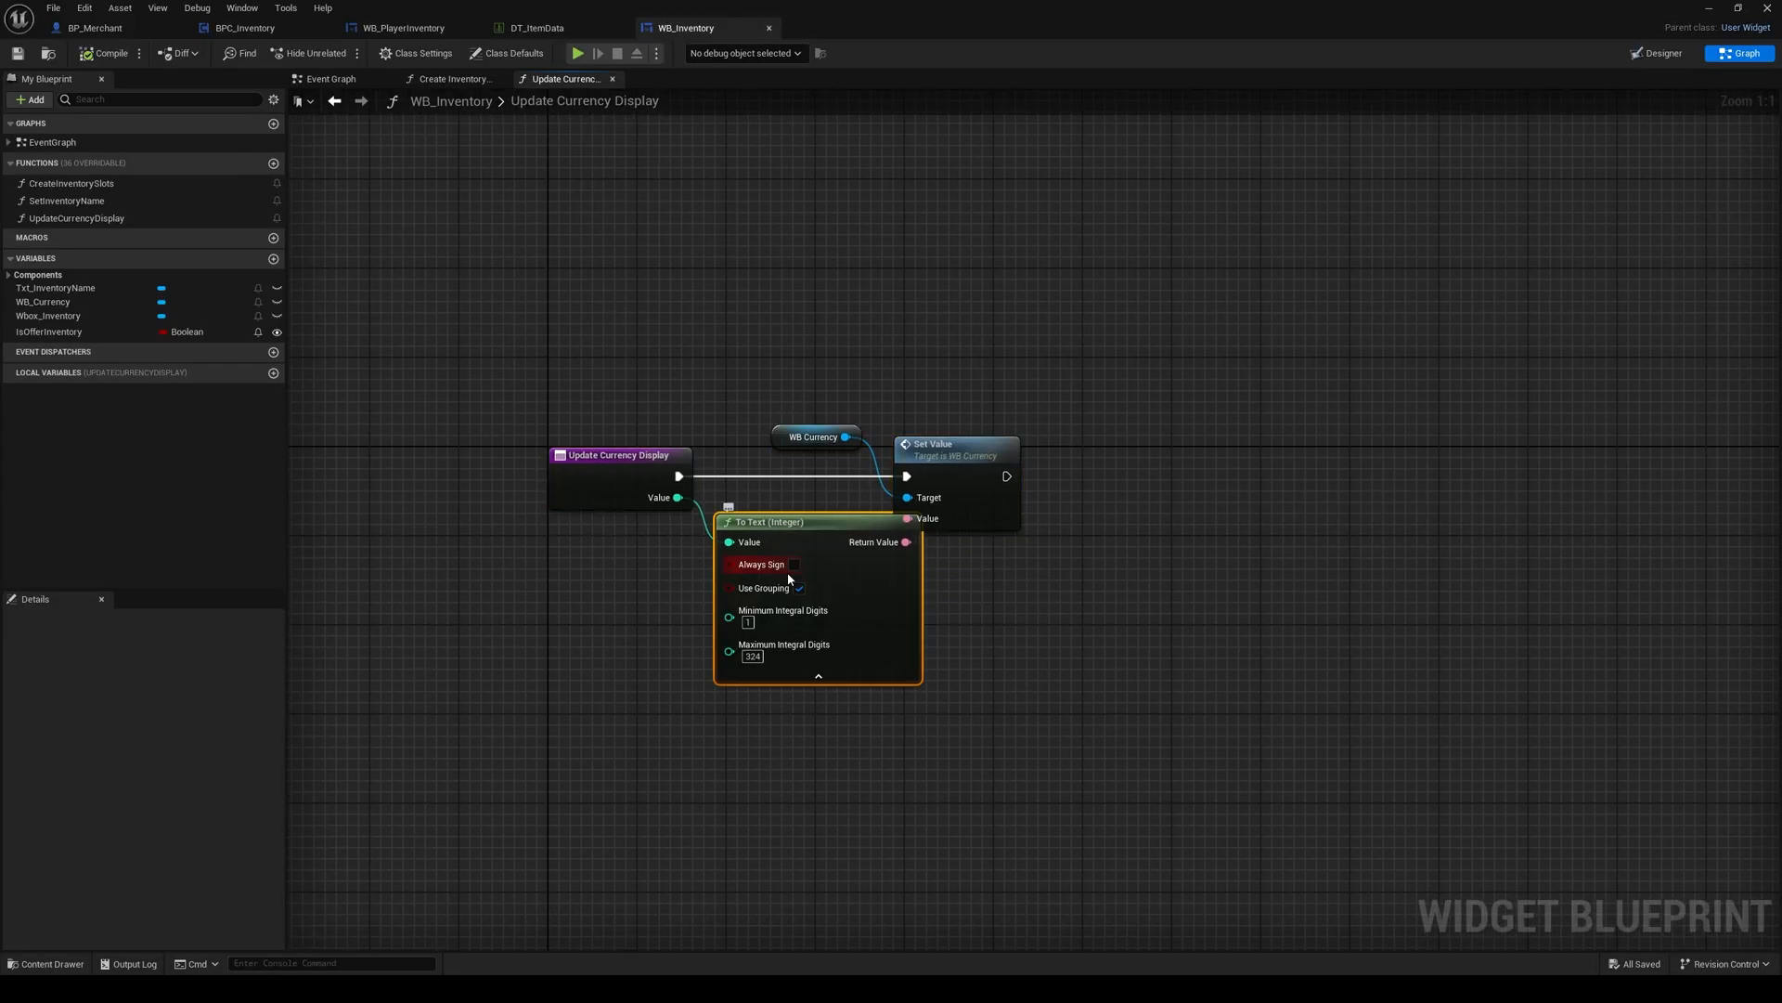
left_click(750, 657)
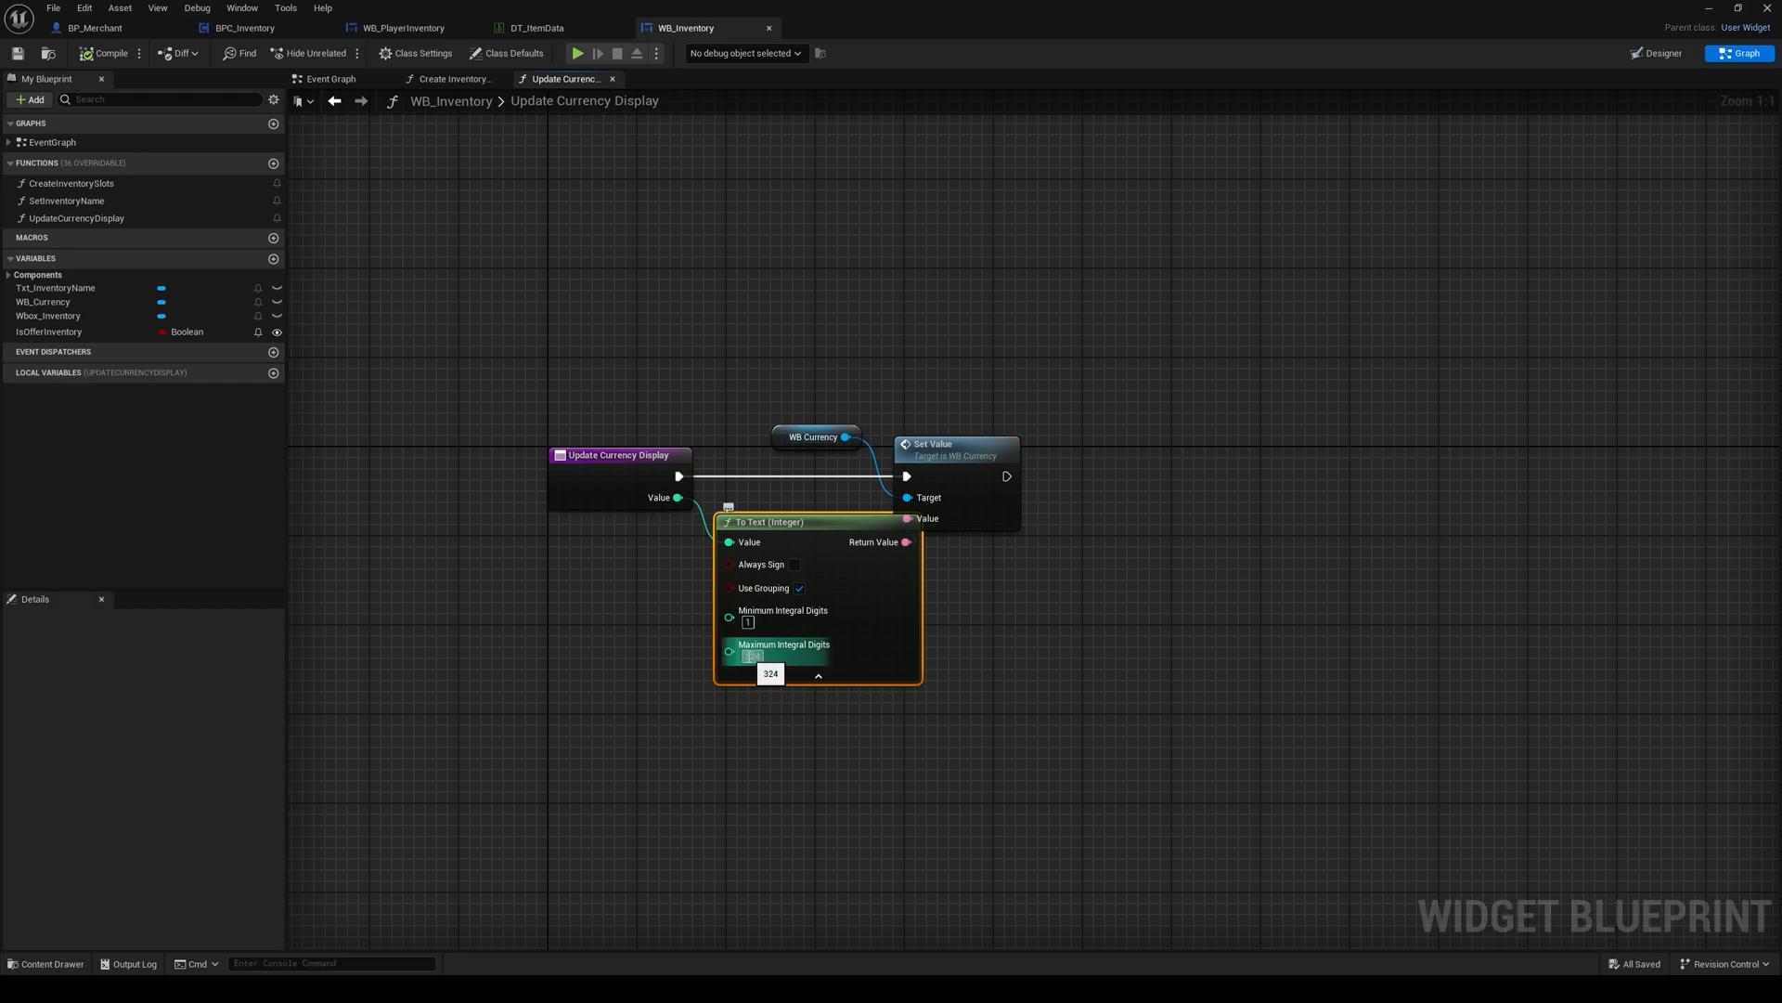
left_click(850, 682)
left_click(928, 667)
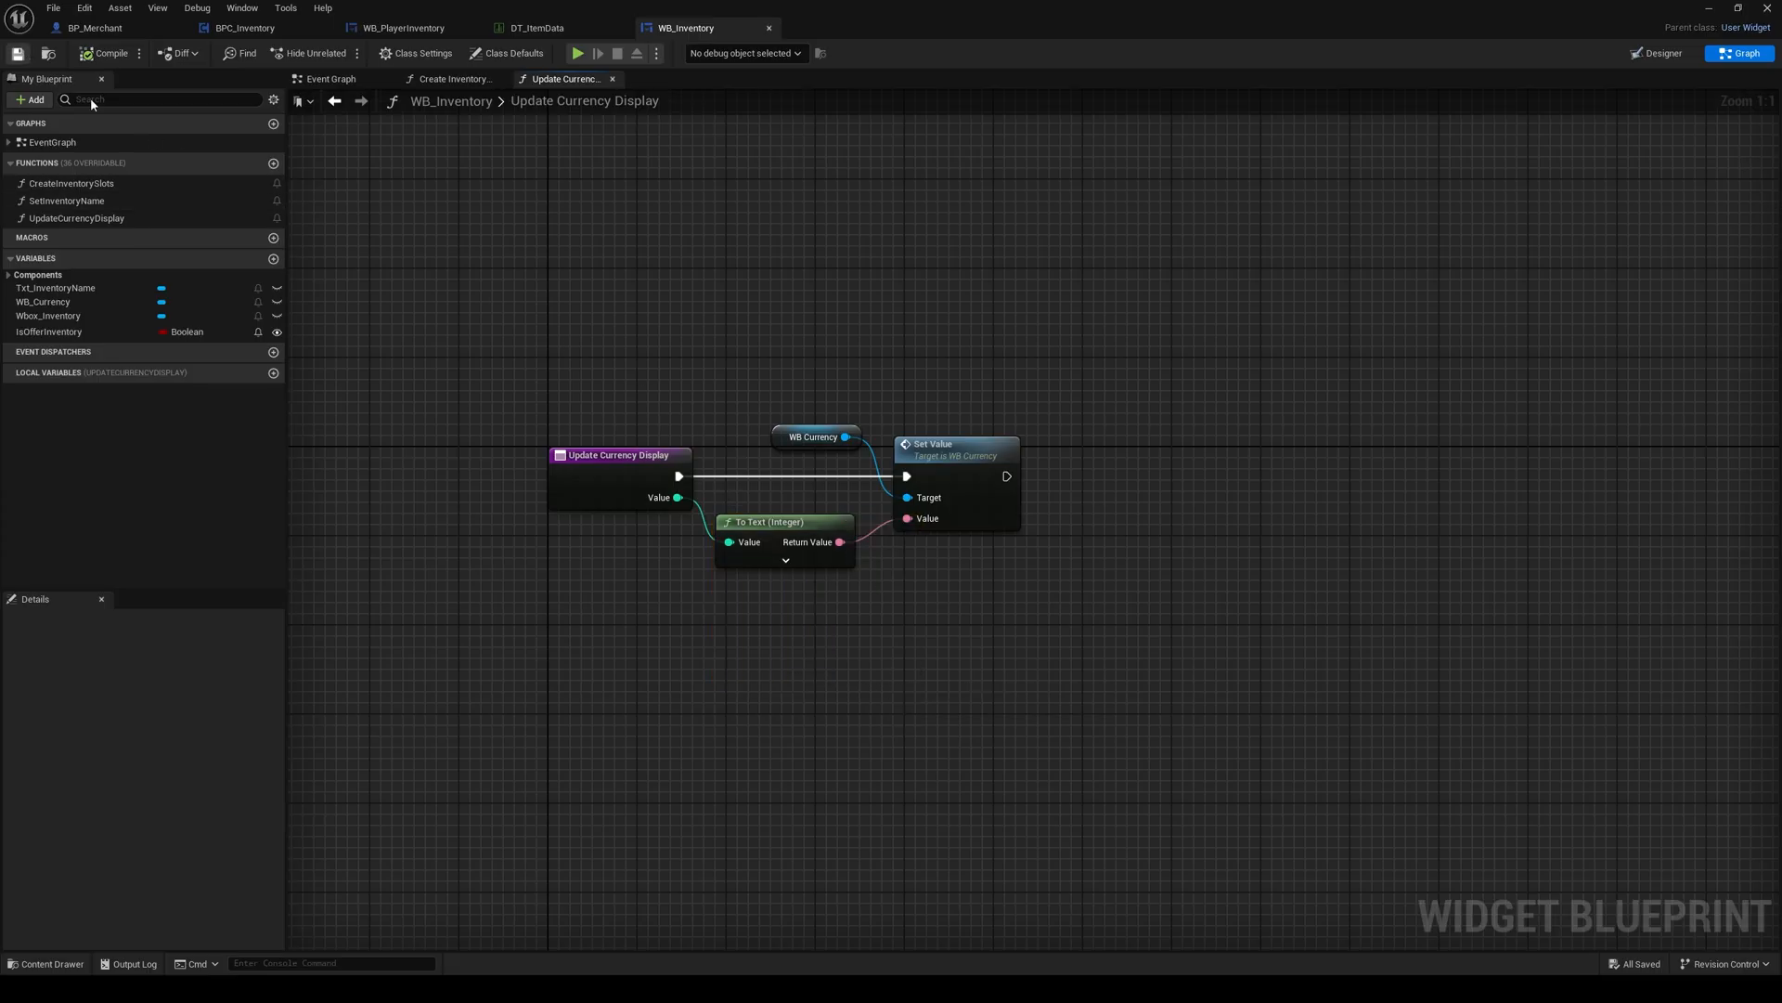
Step: Play the level again, collect the Gold Coins and check the currency shown in the player inventory
left_click(1713, 11)
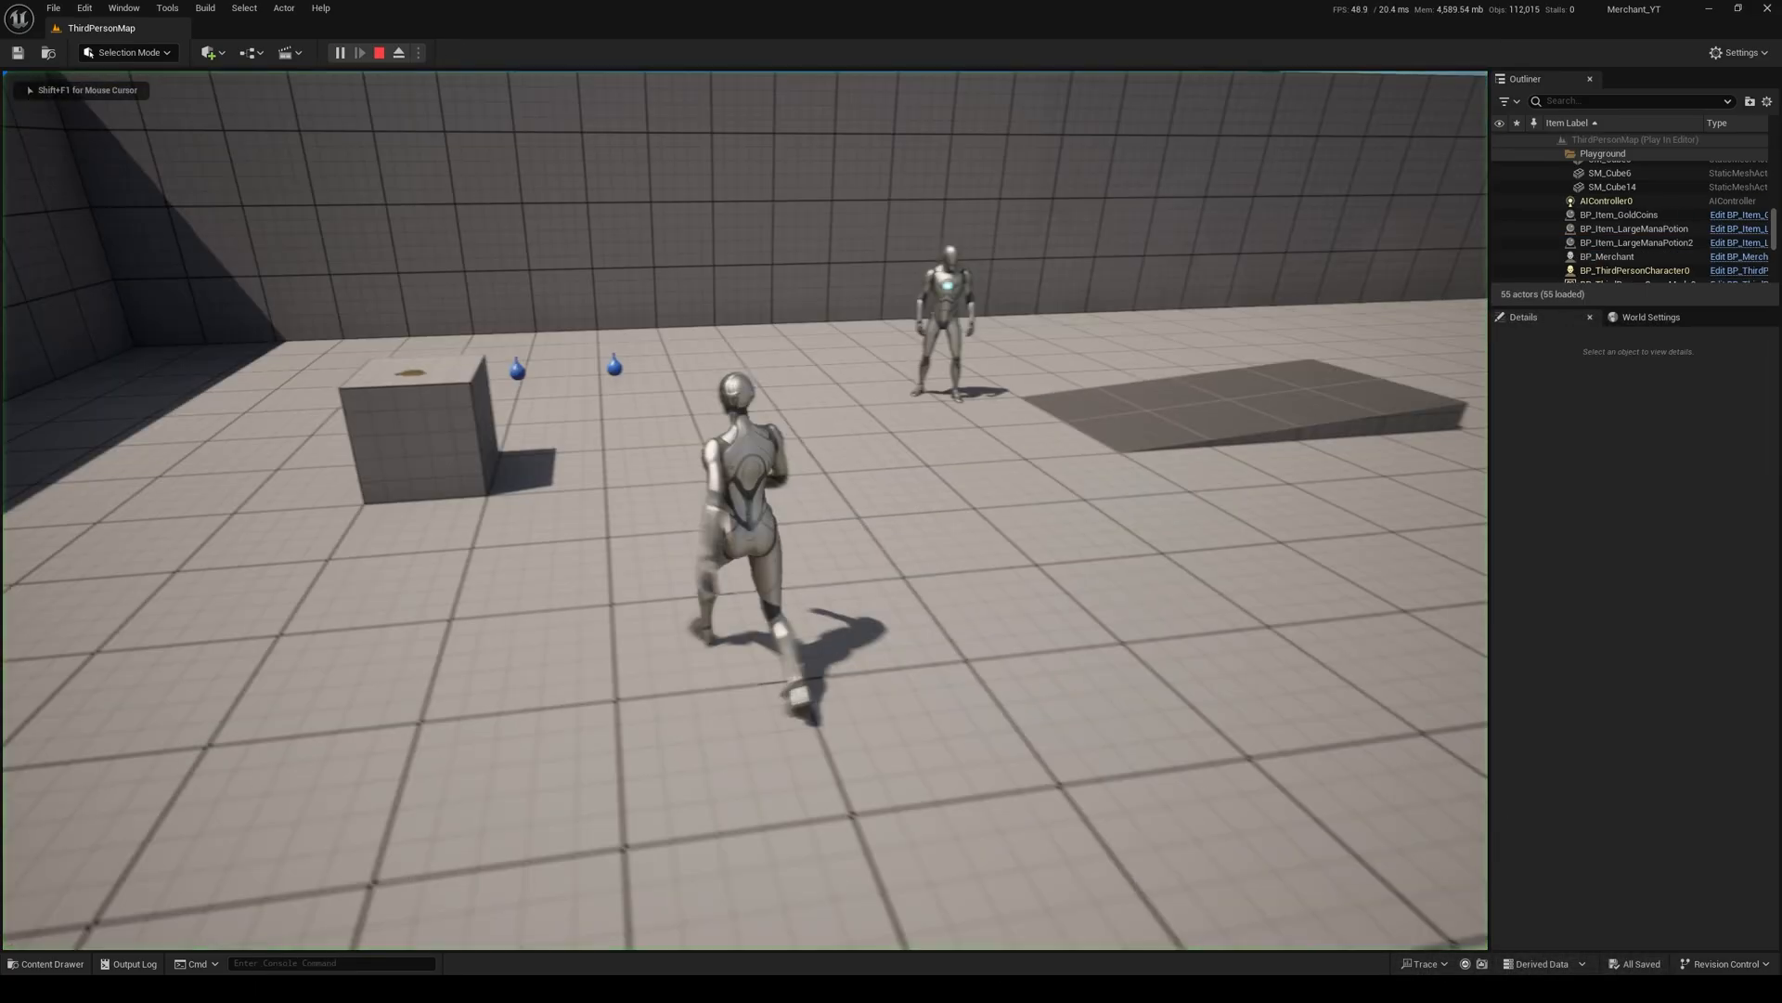
key("w")
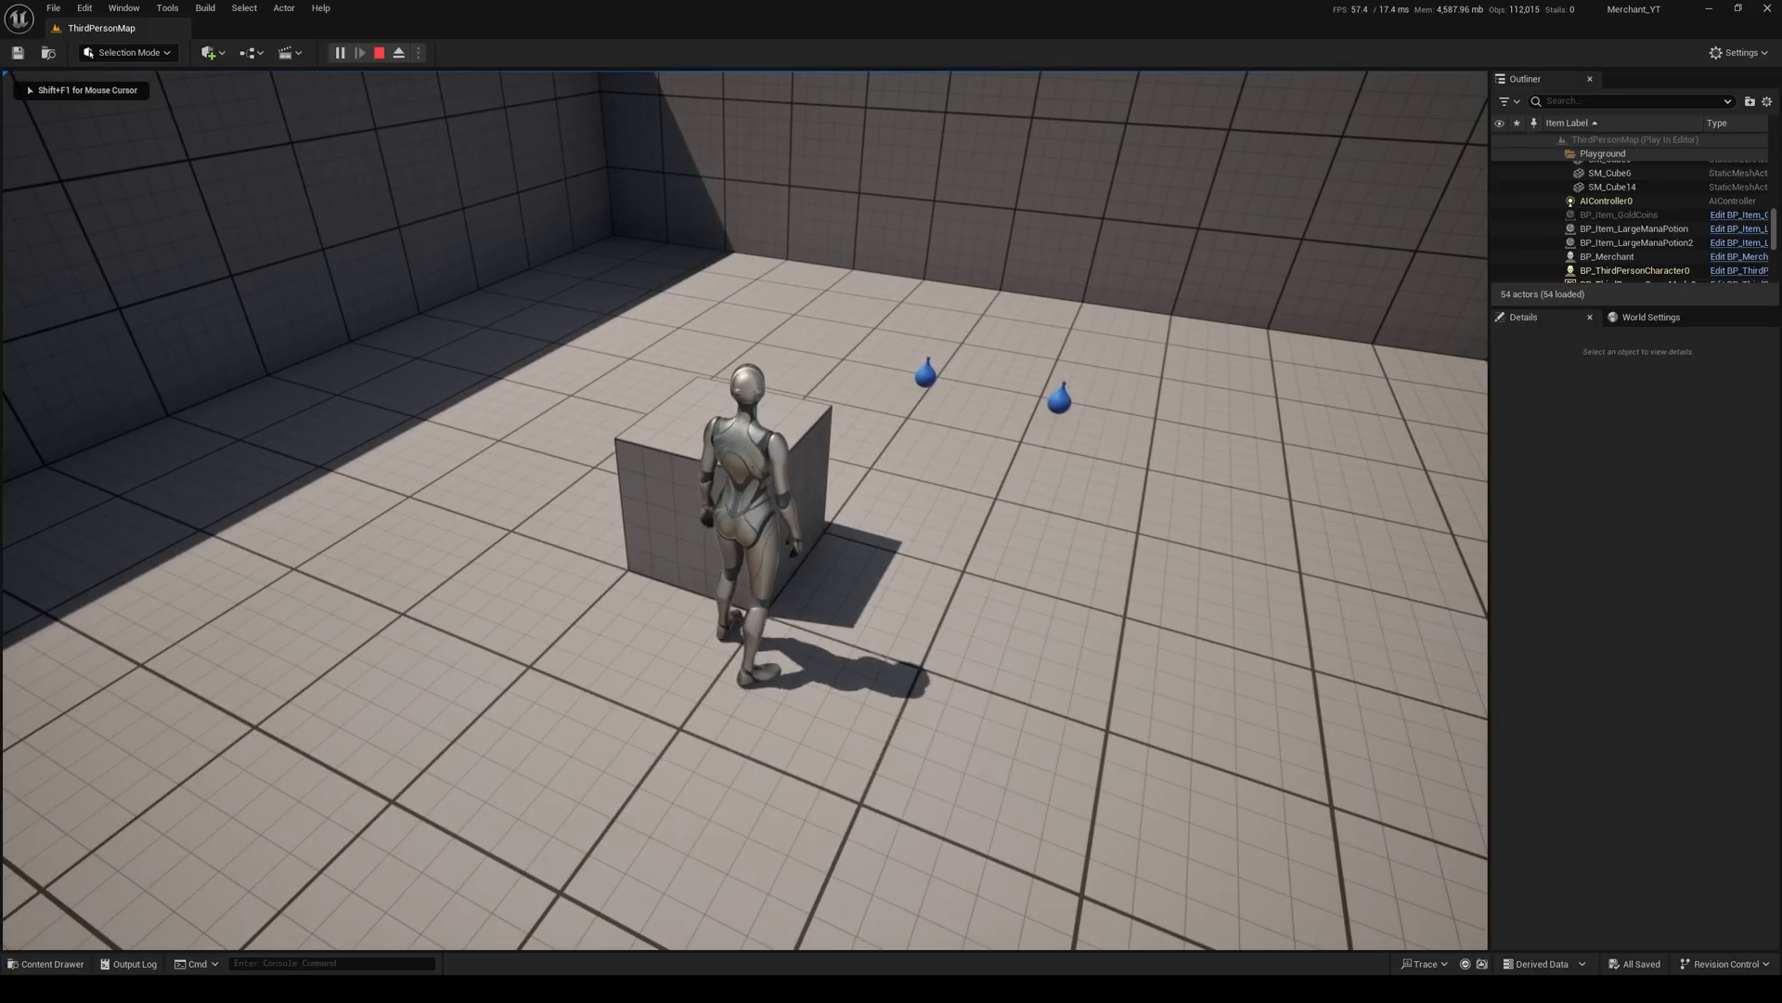
key("d")
key("Tab")
key("Tab")
Step: Open a trade with the merchant, split off 2 red potions and place them in the Trader's Offer
key("w")
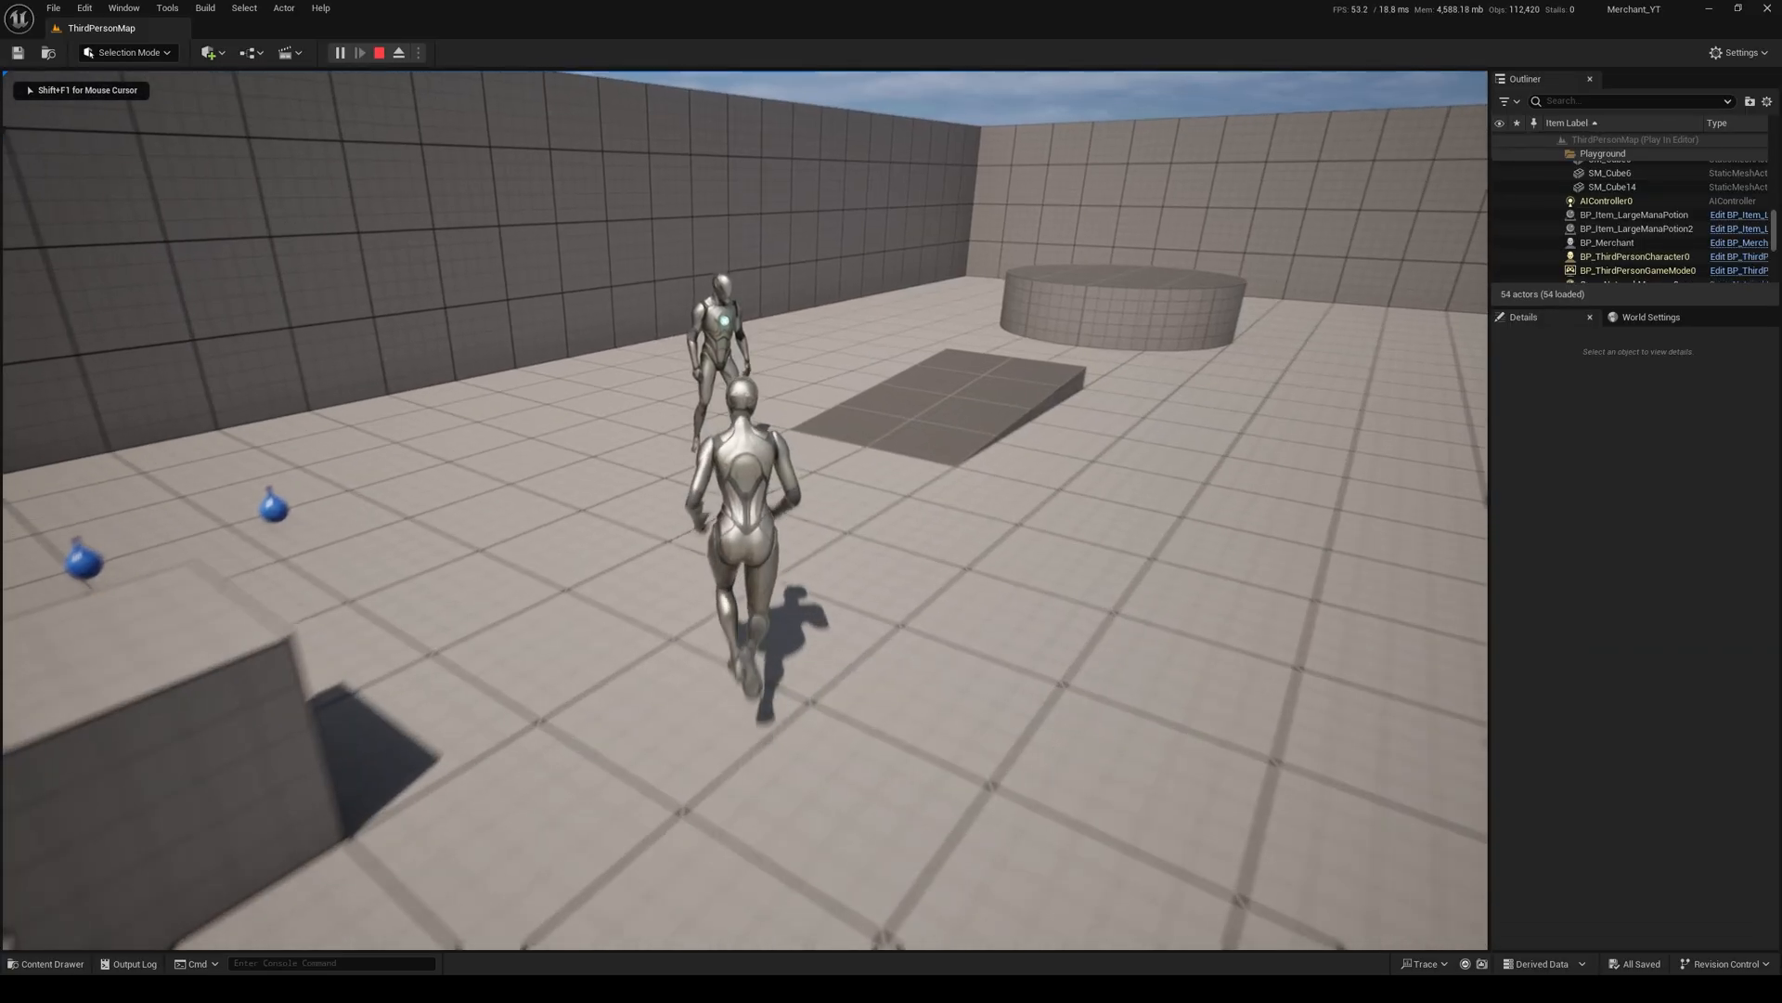
key("e")
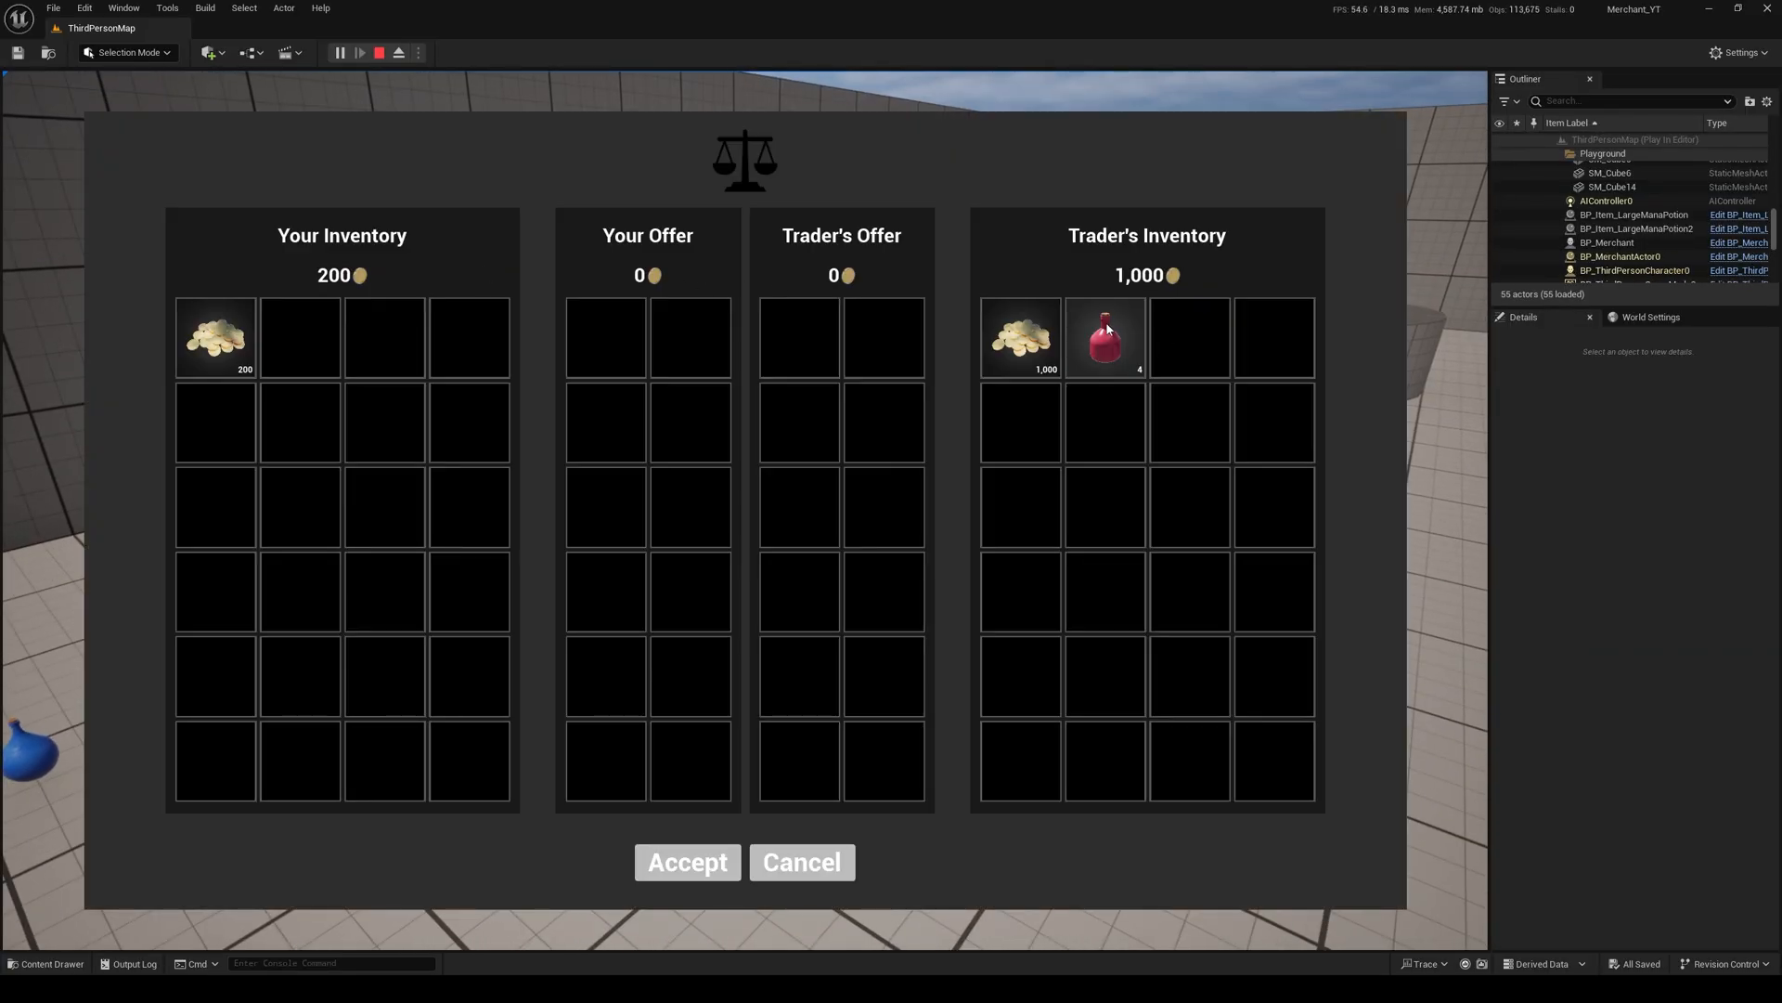
mouse_move(1118, 343)
left_mouse_down()
mouse_move(891, 345)
mouse_move(1110, 343)
left_mouse_up()
right_click(1113, 349)
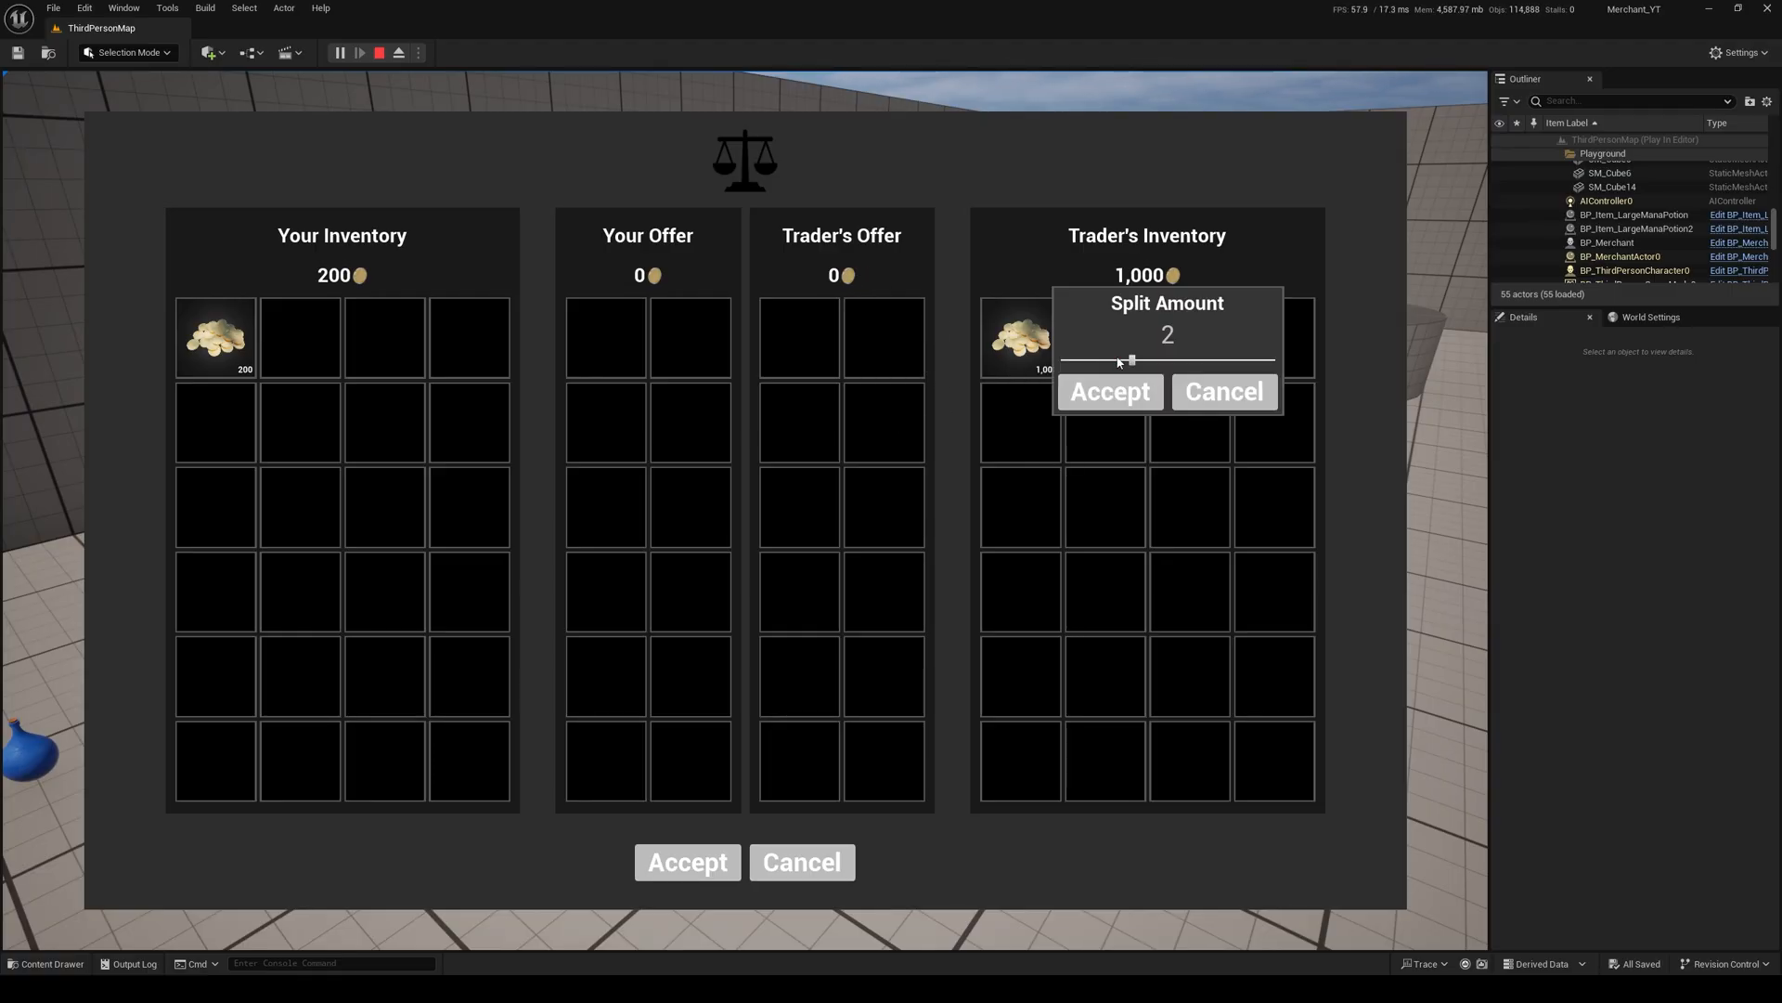
left_click(1123, 394)
left_click_drag(979, 421, 889, 372)
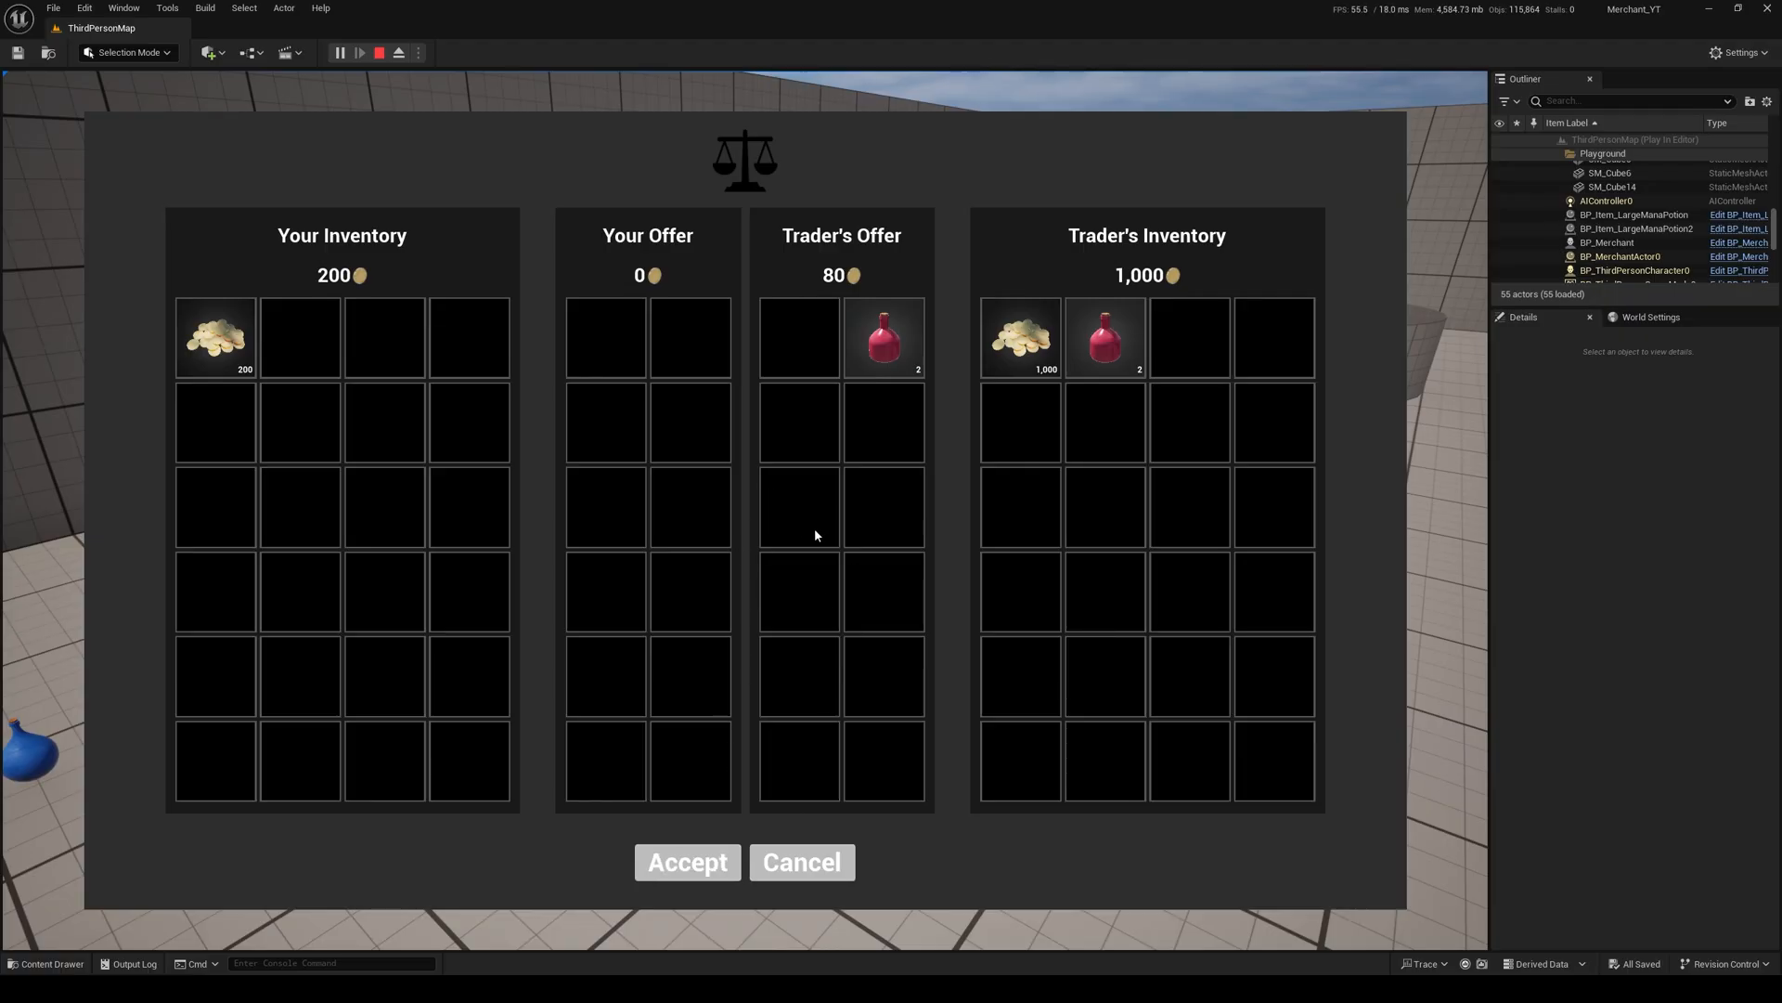
Step: Split 80 coins from the player's stack, place them in Your Offer and accept the trade
right_click(232, 351)
double_click(280, 329)
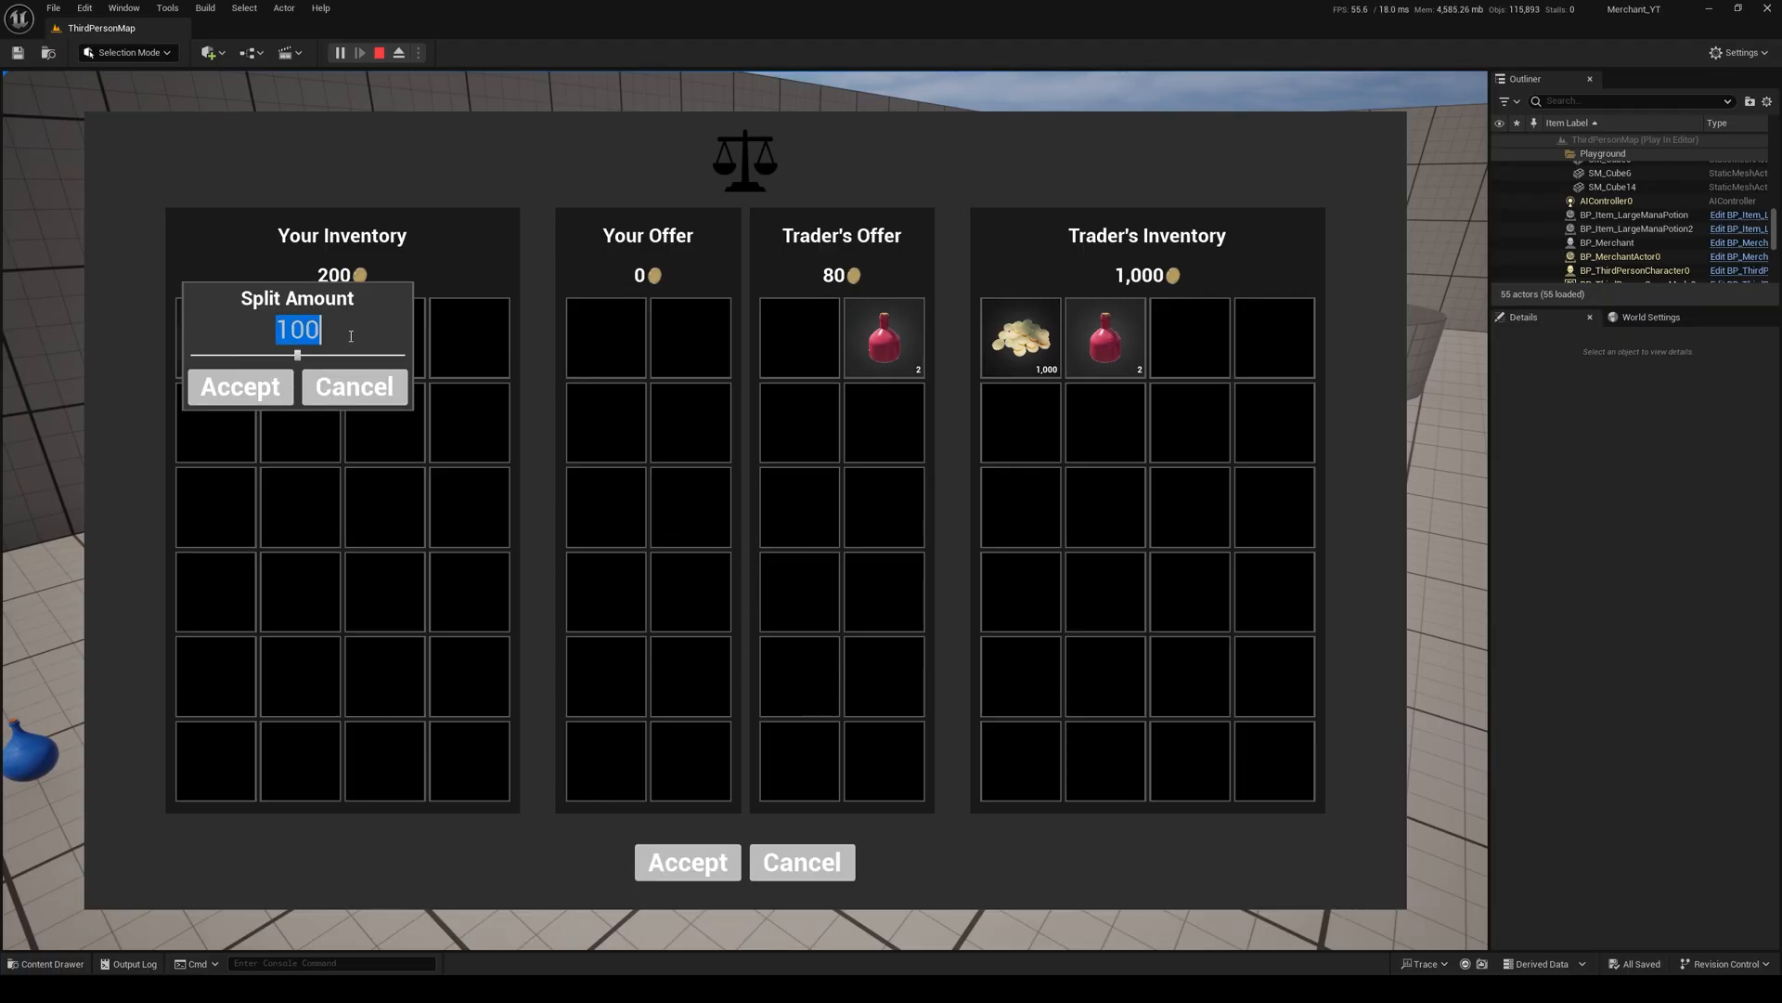
type("80")
key("Return")
left_click_drag(307, 336, 598, 367)
left_click(688, 861)
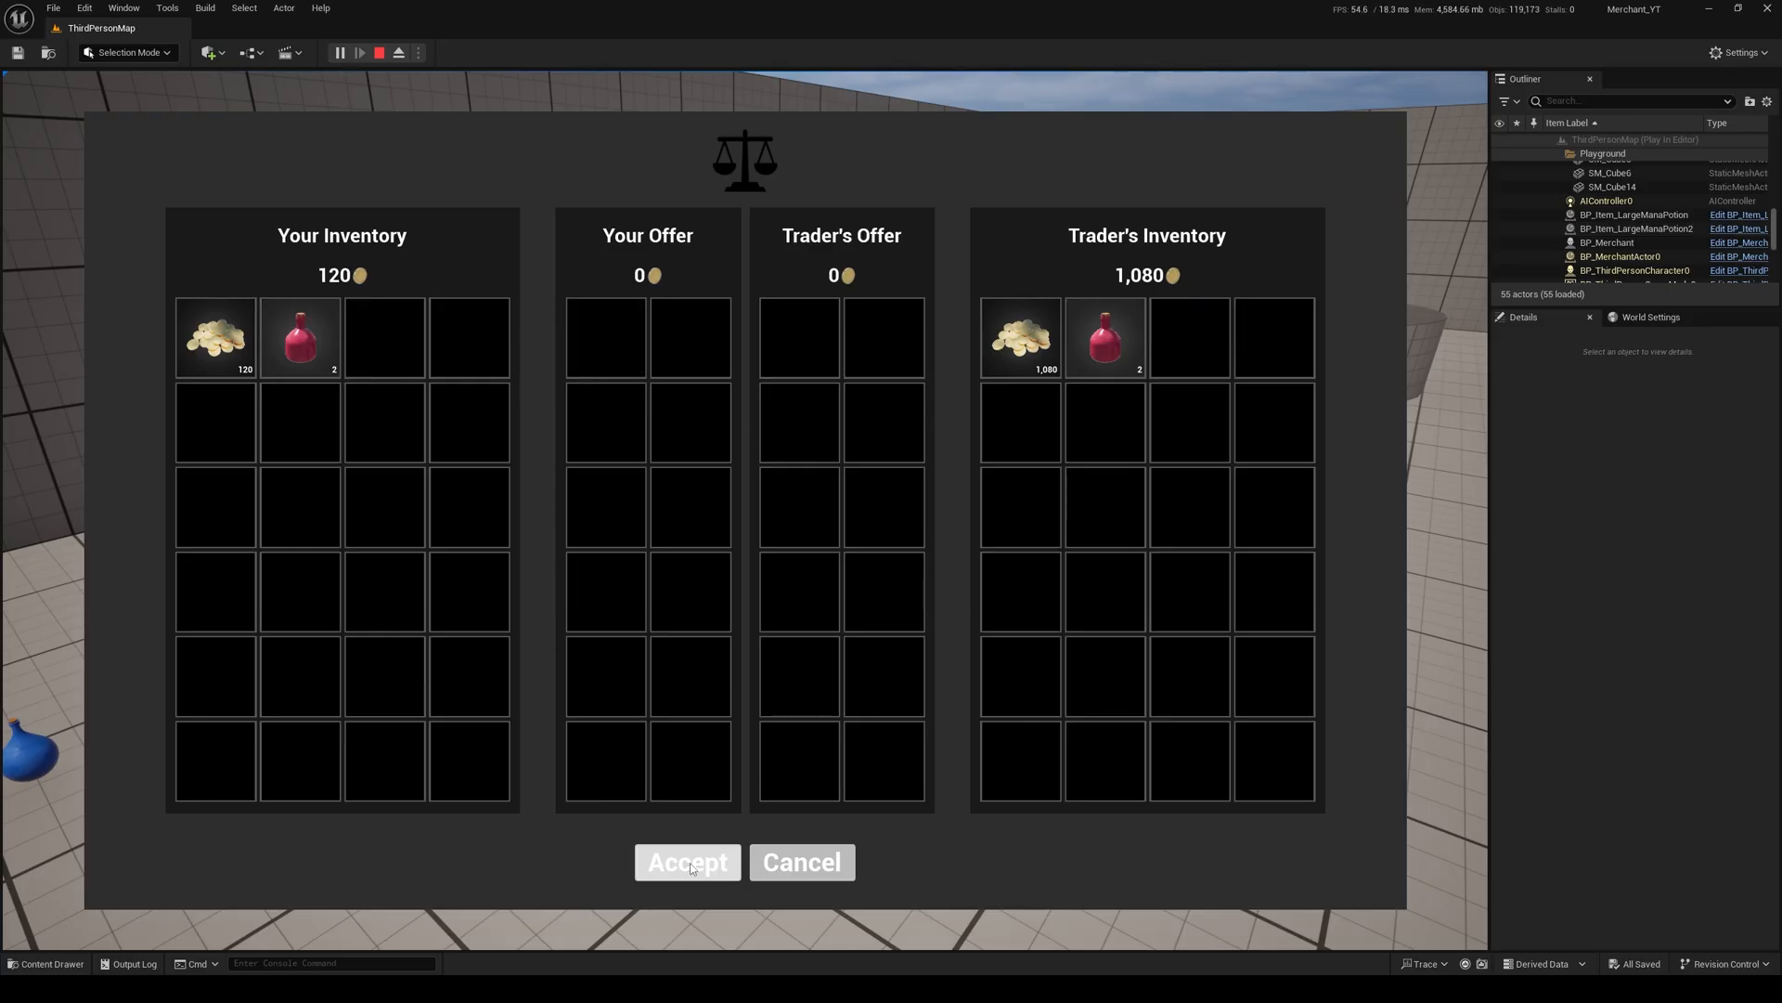
Step: Close the trade window, move away from the merchant and check the player inventory after the trade
left_click(801, 858)
key("s")
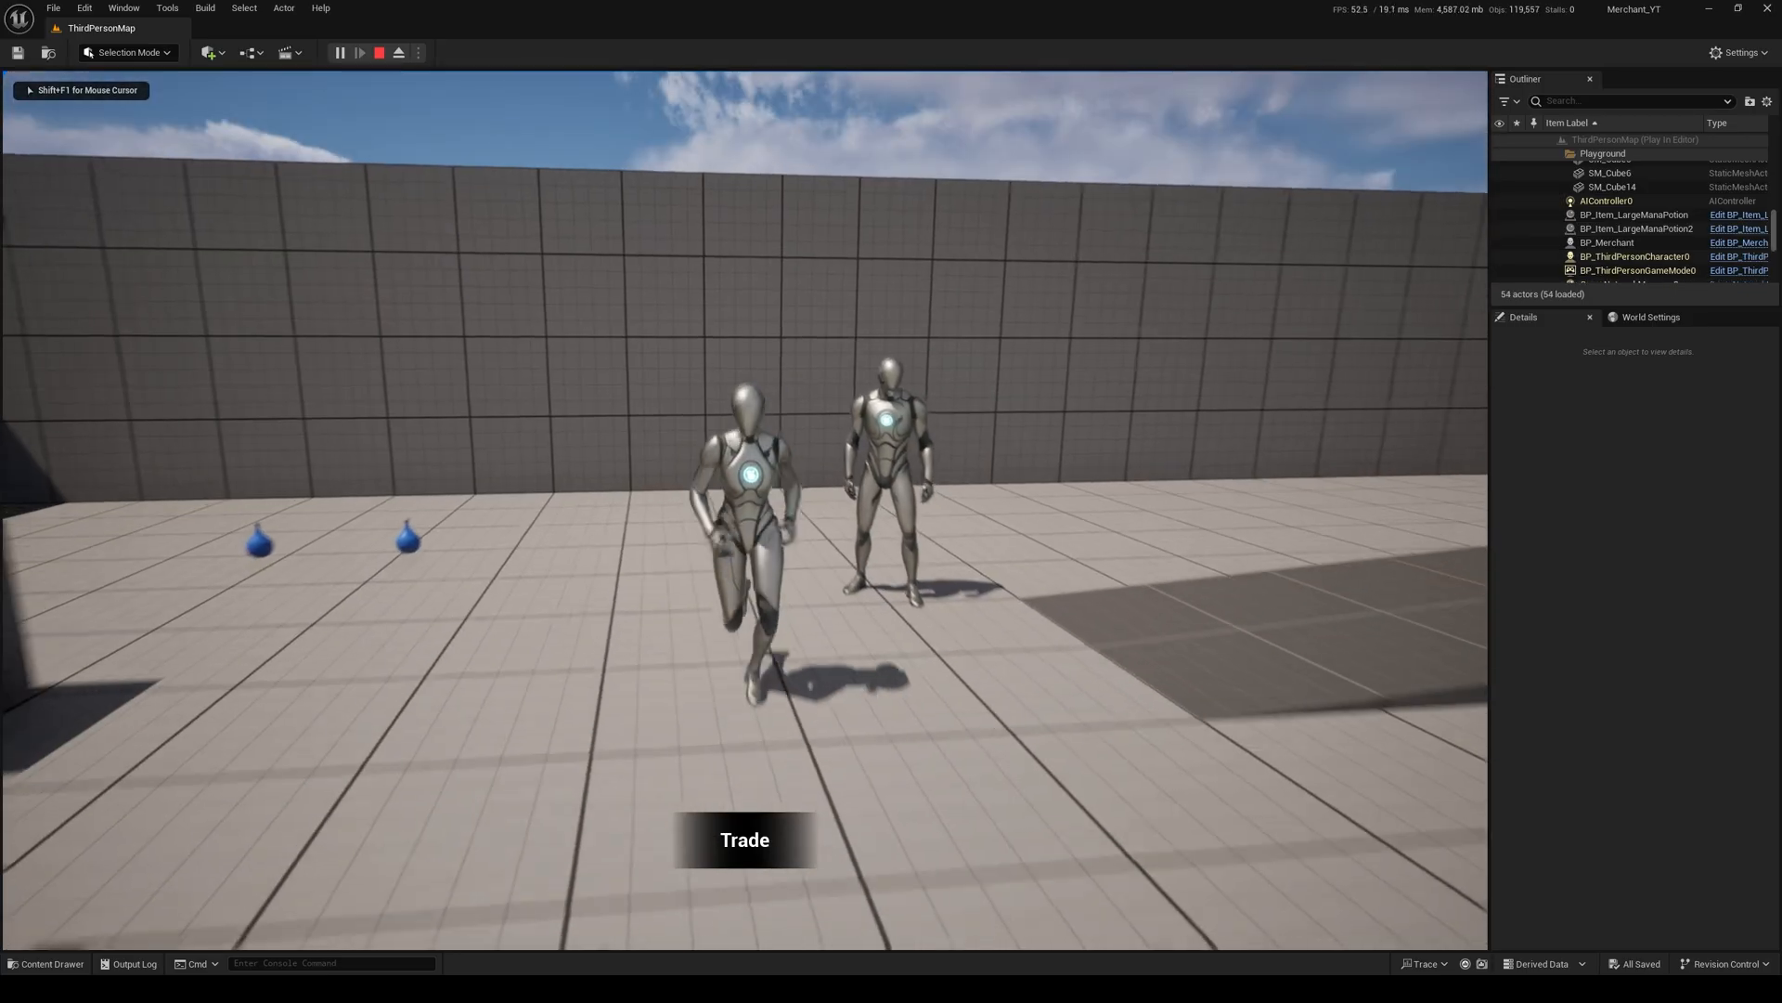
key("Tab")
key("Tab")
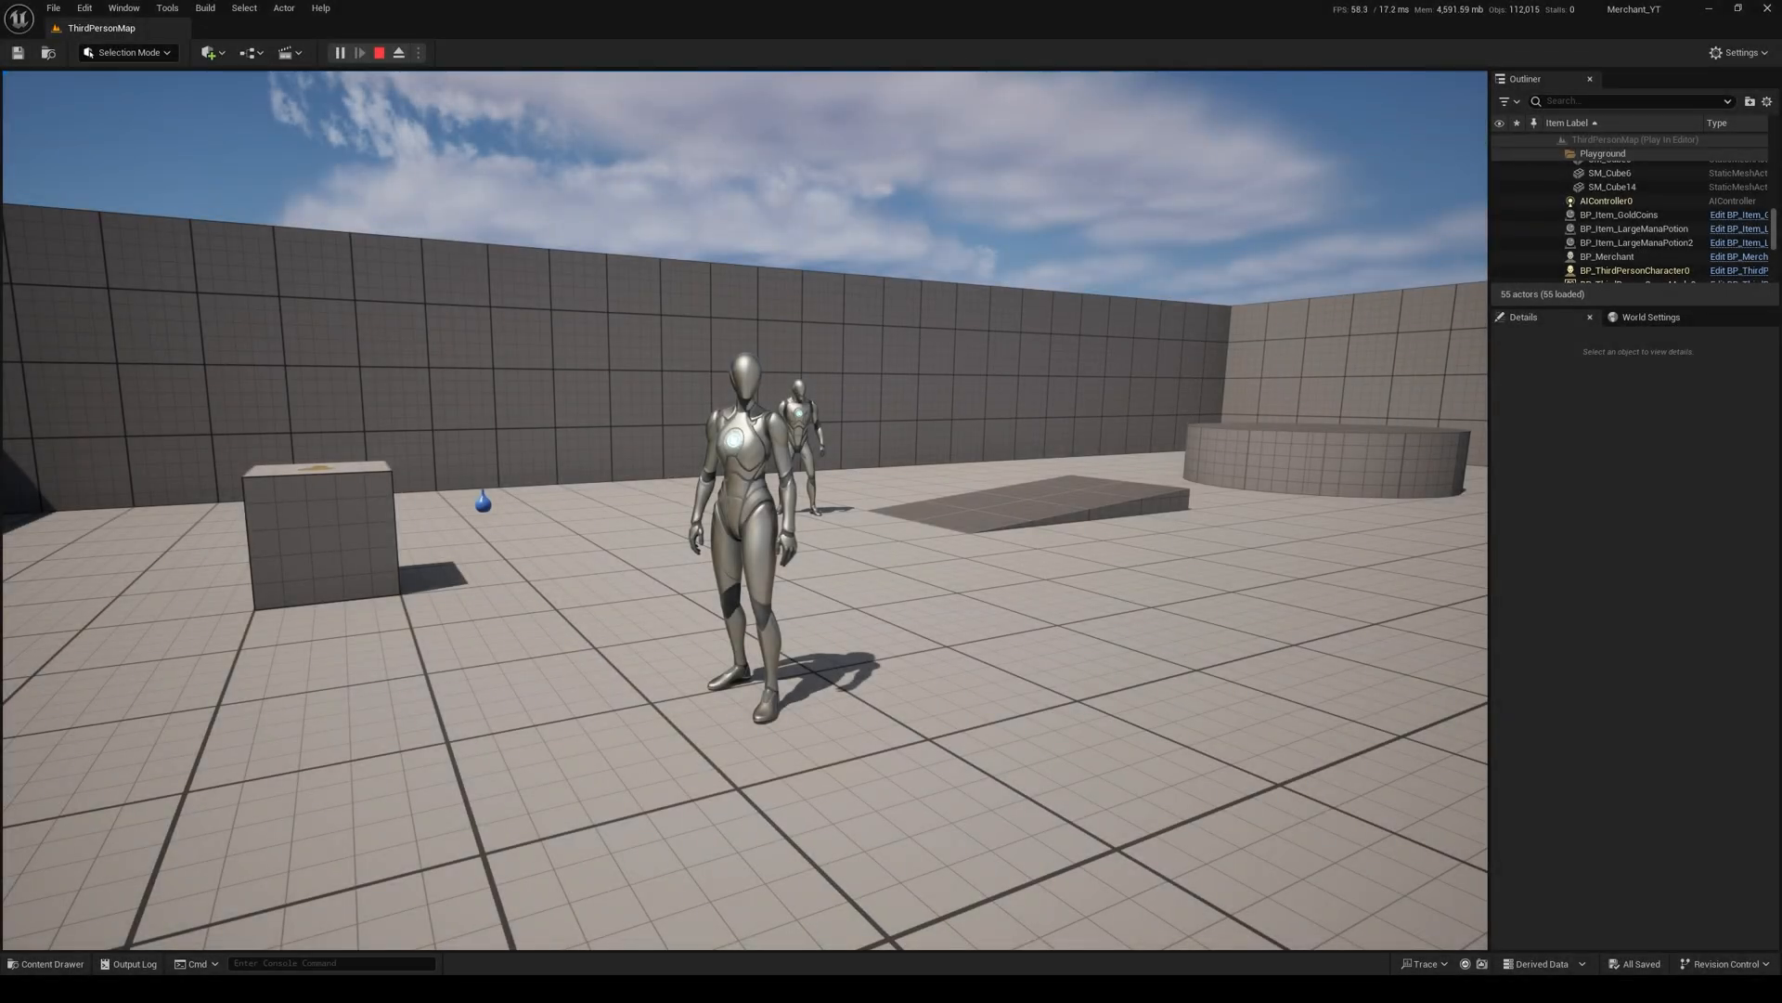